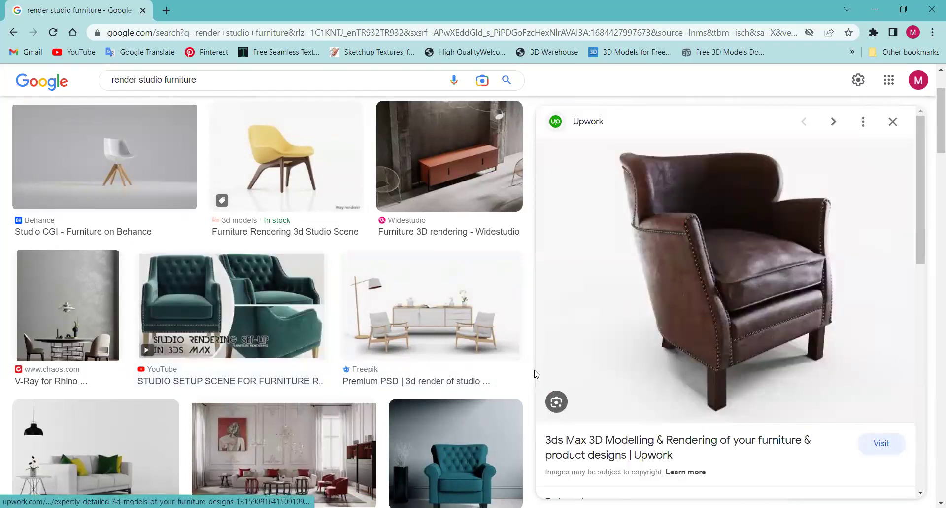
Step: Preview the teal armchair and black ArtStation chair renders, and switch to 3ds Max with all four viewports displayed
{"action": "left_click", "coordinate": [459, 428]}
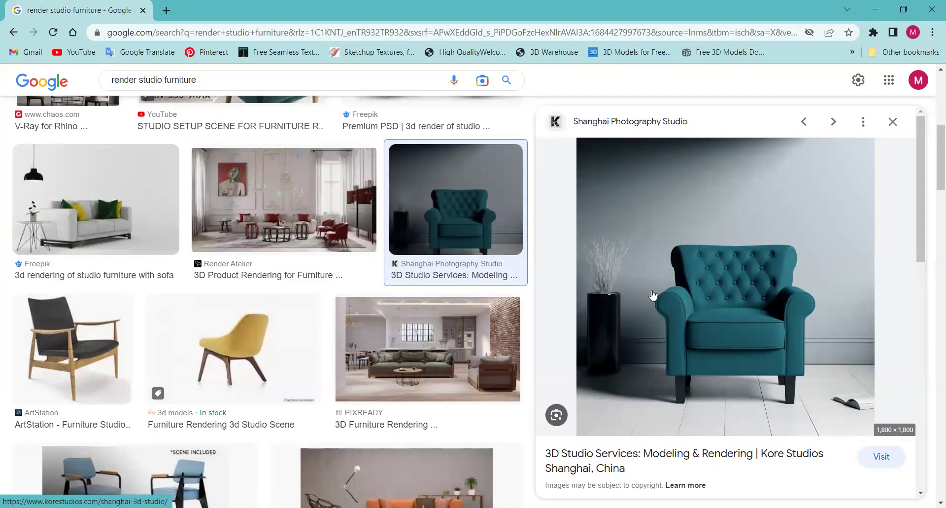
{"action": "left_click", "coordinate": [73, 348]}
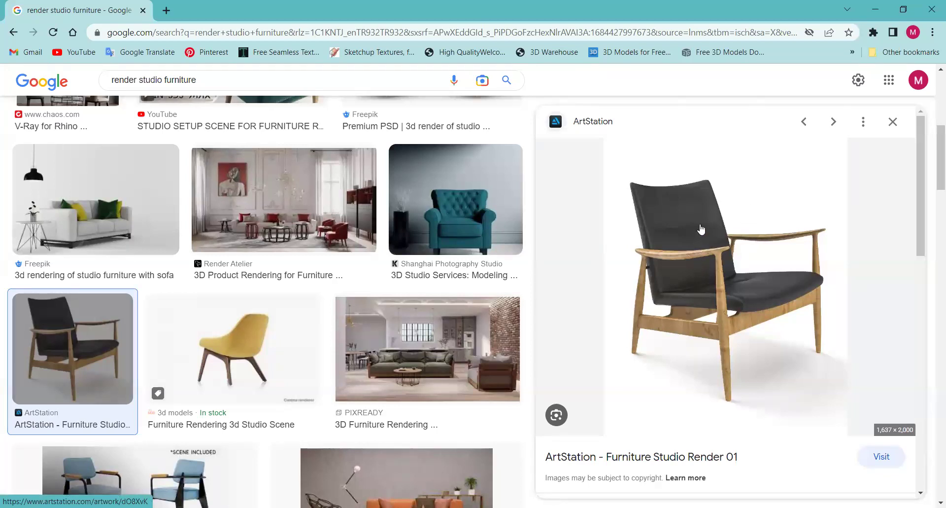
{"action": "left_click", "coordinate": [876, 6]}
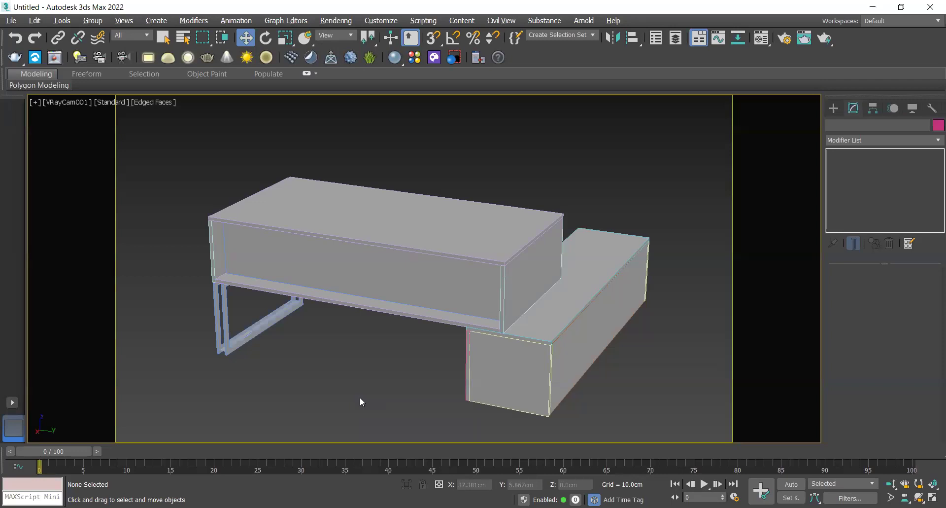
{"action": "key", "text": "alt+w"}
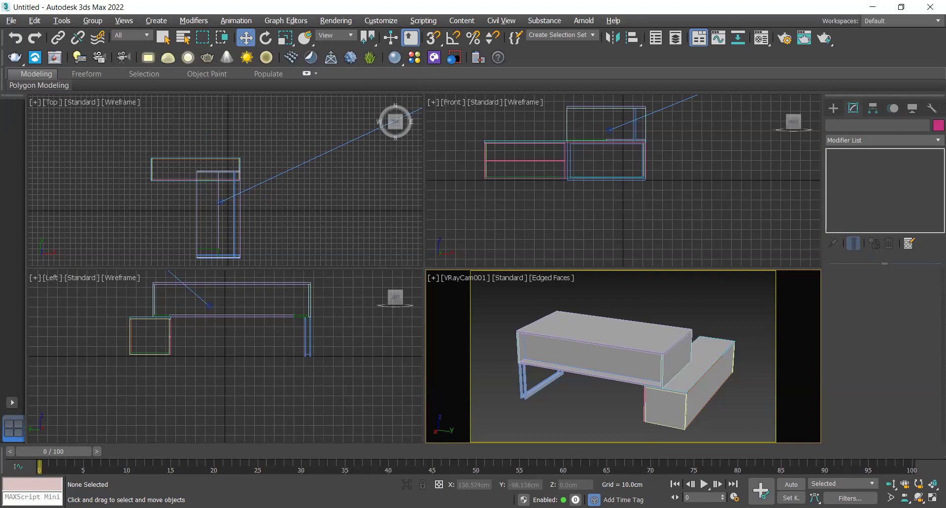
{"action": "key", "text": "alt+Tab"}
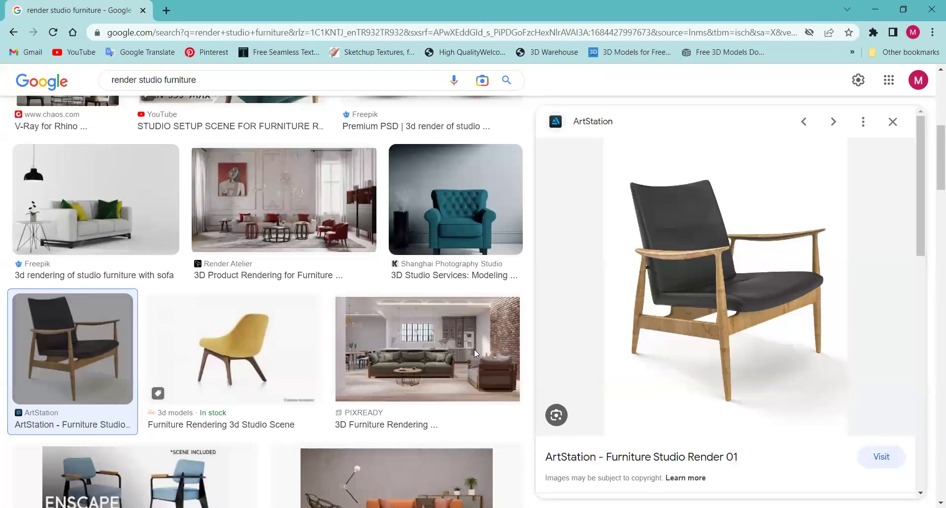
{"action": "key", "text": "alt+Tab"}
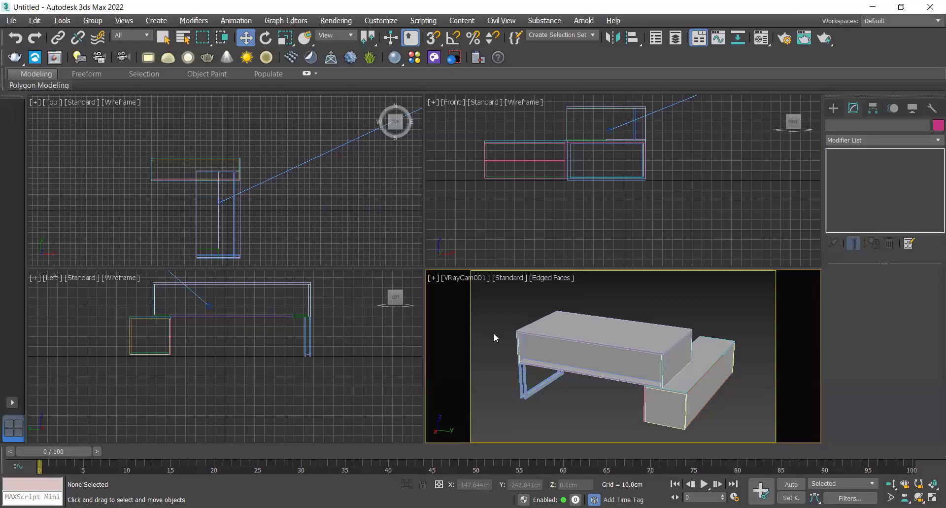
Step: Select the camera of the VRayCam001 view and set its shutter speed to 100 and film speed to ISO 75
{"action": "left_click", "coordinate": [462, 279]}
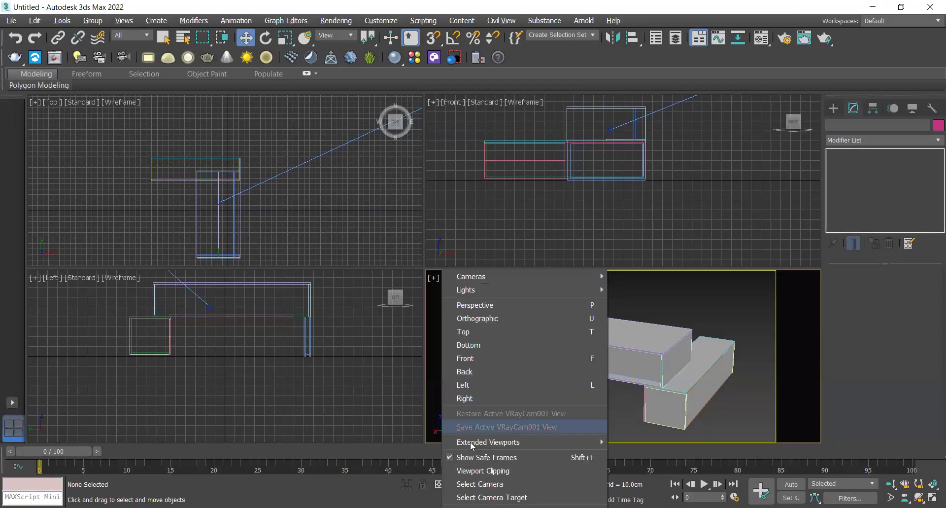
{"action": "left_click", "coordinate": [498, 483]}
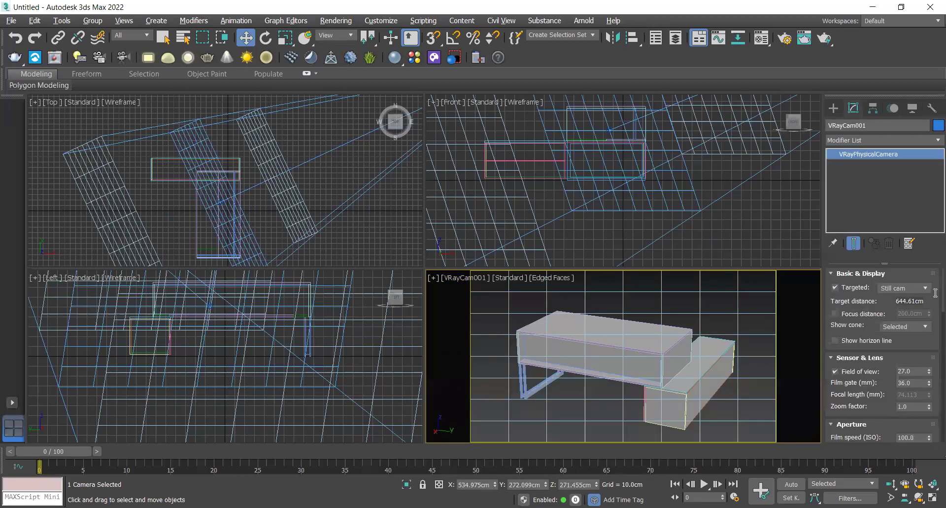
{"action": "scroll", "coordinate": [934, 305], "scroll_direction": "down", "scroll_amount": 4}
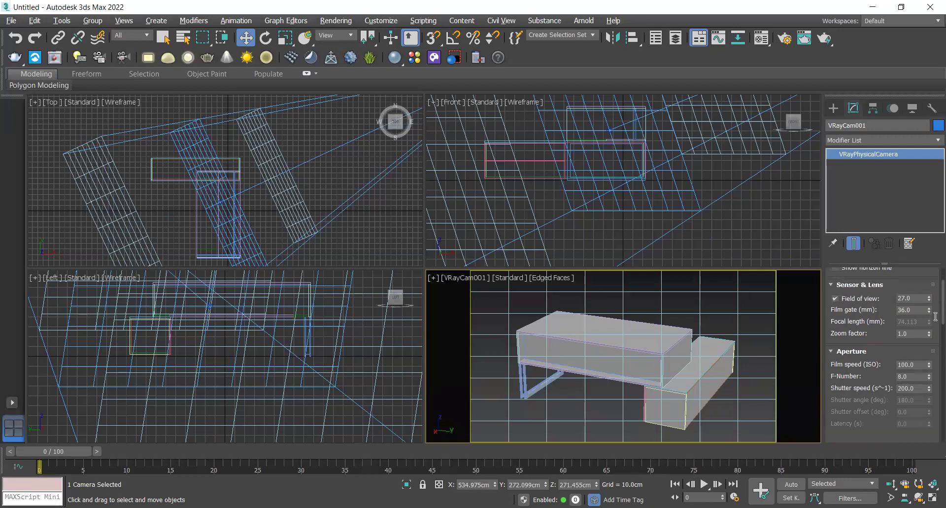
{"action": "double_click", "coordinate": [915, 342]}
{"action": "type", "text": "100"}
{"action": "double_click", "coordinate": [914, 319]}
{"action": "type", "text": "75"}
{"action": "key", "text": "Return"}
Step: Set the camera's F-number to 2 and film speed to ISO 50, and deselect the camera
{"action": "double_click", "coordinate": [902, 331]}
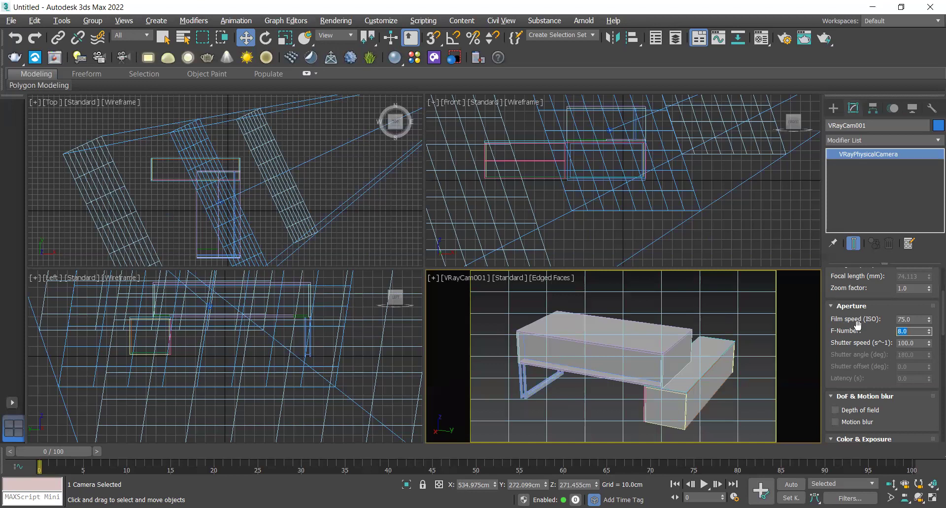
{"action": "type", "text": "2"}
{"action": "double_click", "coordinate": [909, 321]}
{"action": "type", "text": "50"}
{"action": "key", "text": "Return"}
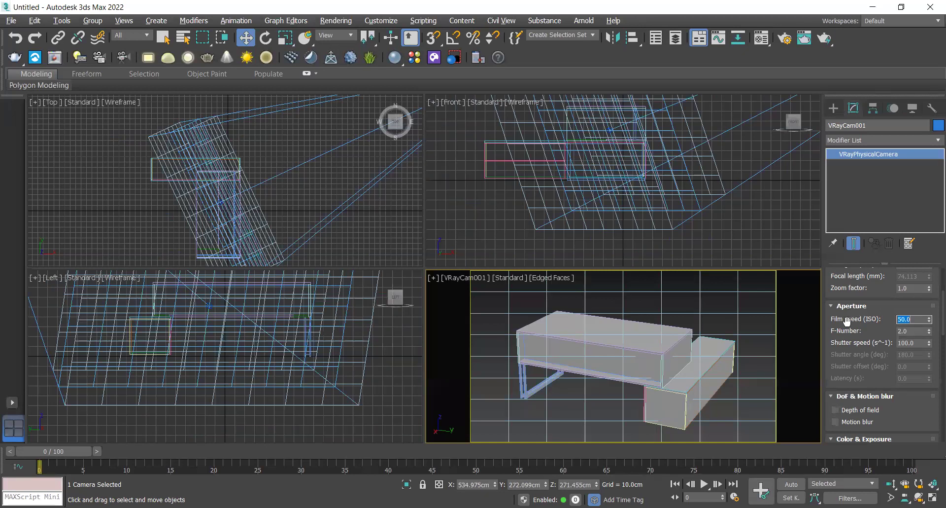
{"action": "left_click", "coordinate": [600, 412]}
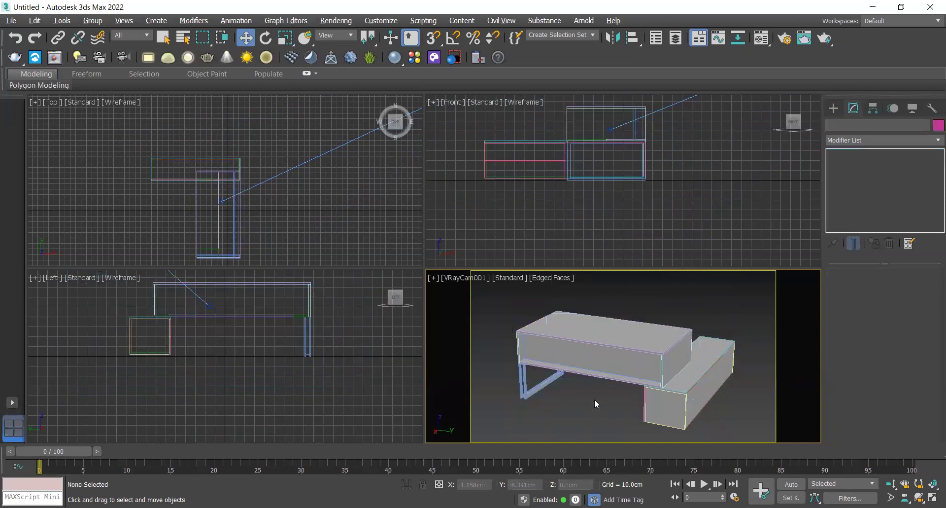
Step: Render the camera view of the furniture and minimize the V-Ray frame buffer
{"action": "left_click", "coordinate": [574, 360]}
{"action": "key", "text": "shift+q"}
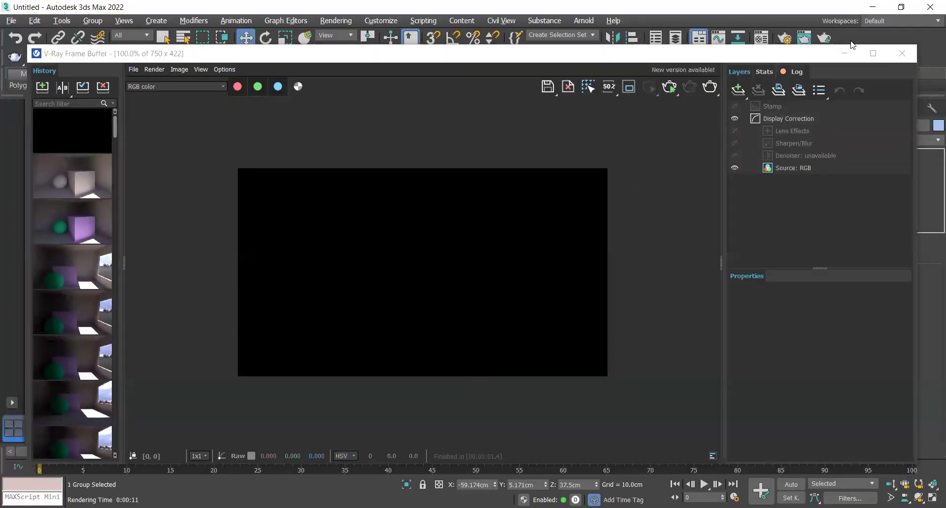
{"action": "left_click", "coordinate": [844, 54]}
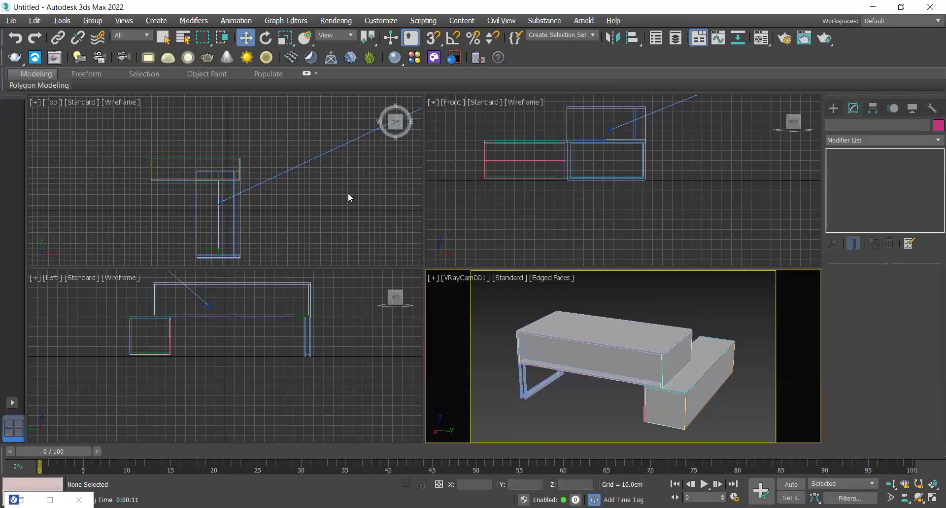
Step: Create a floor plane about 1568 cm long and 1999 cm wide around the furniture in the Top view
{"action": "left_click", "coordinate": [312, 193]}
{"action": "scroll", "coordinate": [202, 158], "scroll_direction": "down", "scroll_amount": 3}
{"action": "scroll", "coordinate": [264, 212], "scroll_direction": "up", "scroll_amount": 2}
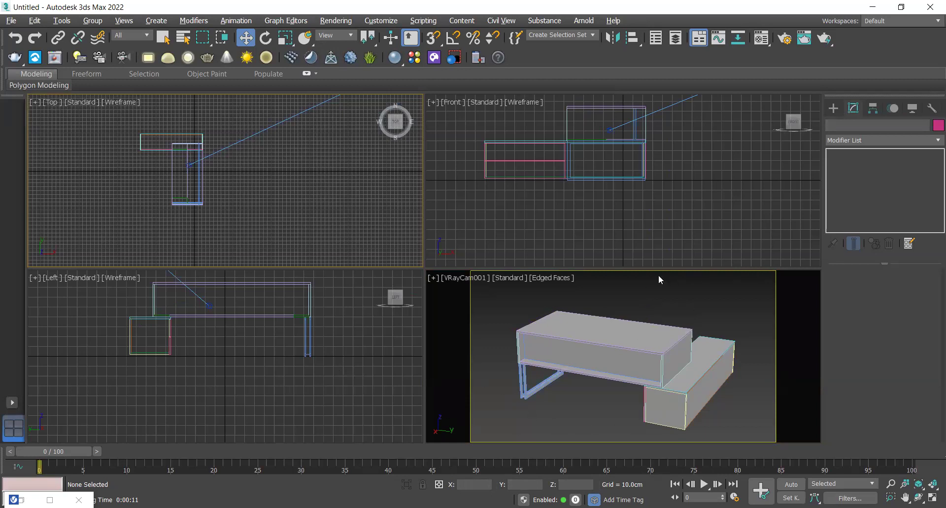
{"action": "left_click", "coordinate": [834, 108]}
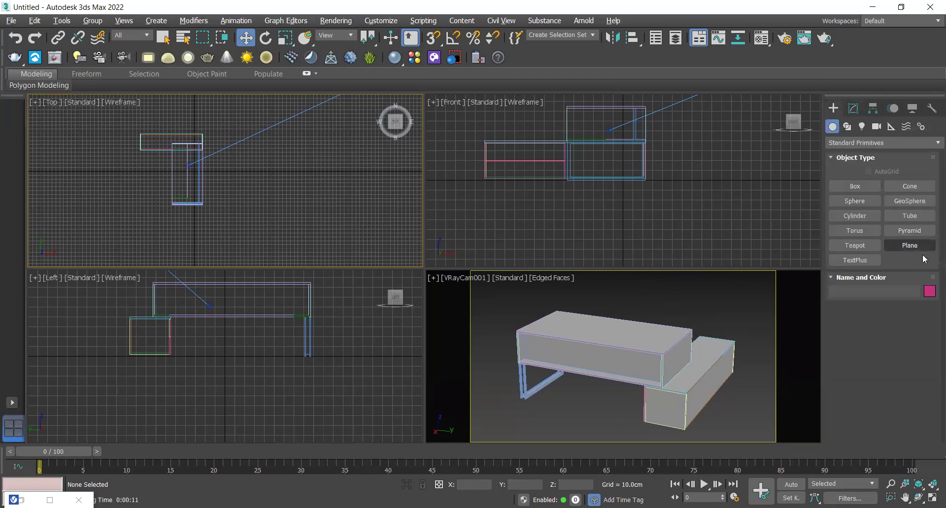
{"action": "left_click", "coordinate": [910, 245]}
{"action": "scroll", "coordinate": [518, 209], "scroll_direction": "down", "scroll_amount": 2}
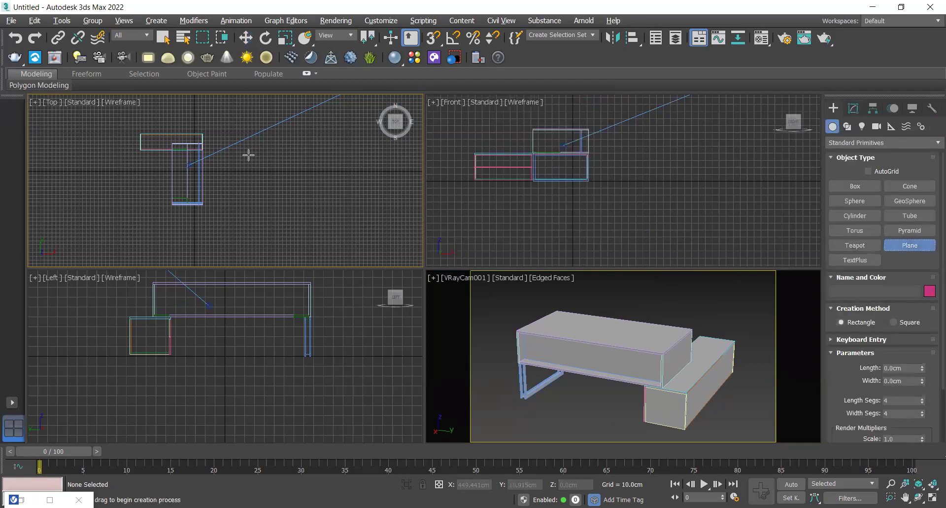
{"action": "scroll", "coordinate": [244, 178], "scroll_direction": "down", "scroll_amount": 5}
{"action": "left_click_drag", "start_coordinate": [155, 114], "coordinate": [347, 264]}
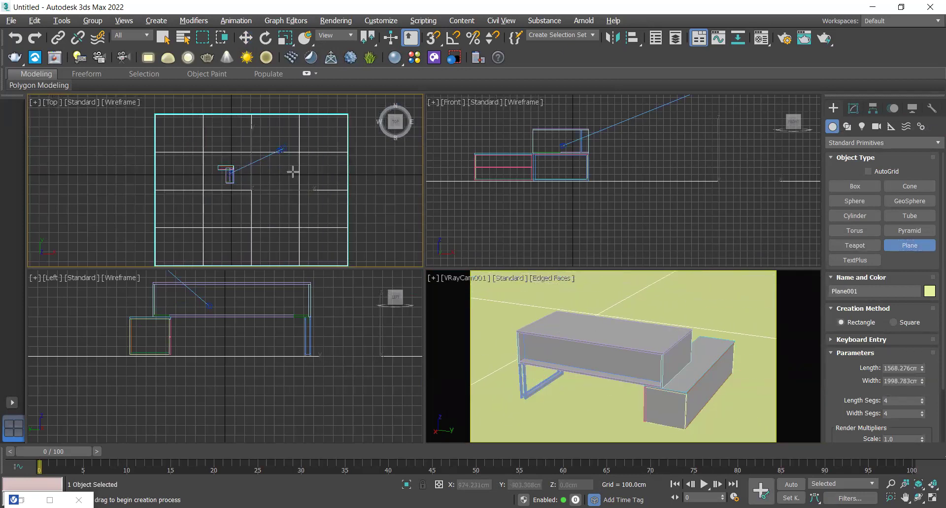
{"action": "key", "text": "w"}
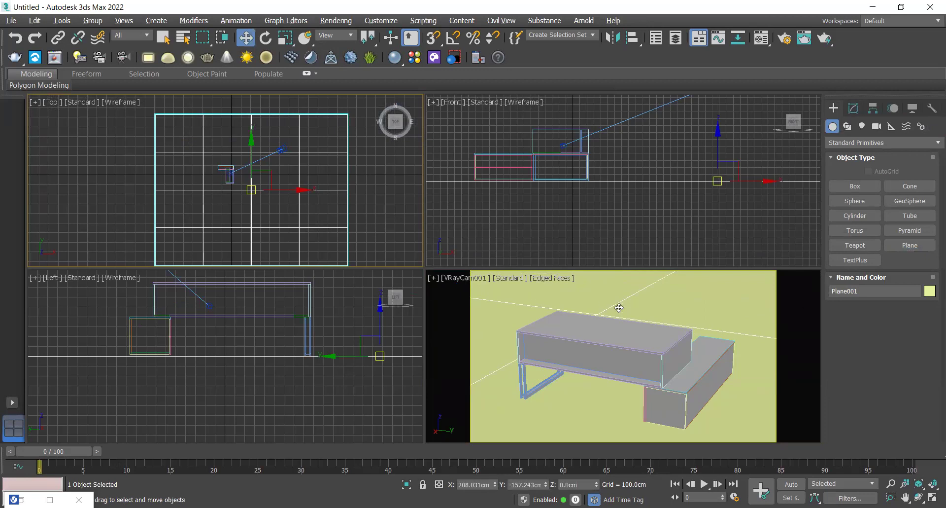
Step: Compare the floor plane with the furniture's base in the Front view, try raising the plane about 18 cm, and undo the move
{"action": "scroll", "coordinate": [612, 209], "scroll_direction": "up", "scroll_amount": 10}
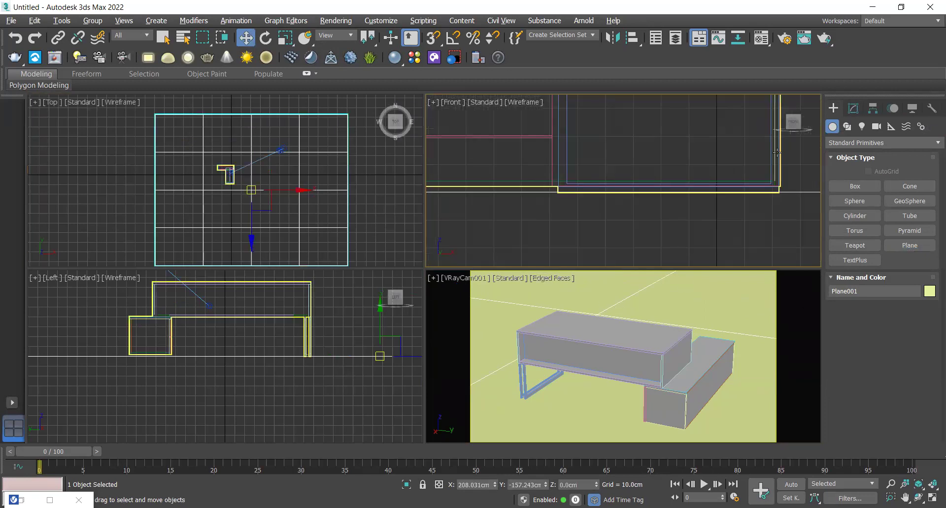
{"action": "scroll", "coordinate": [784, 176], "scroll_direction": "up", "scroll_amount": 3}
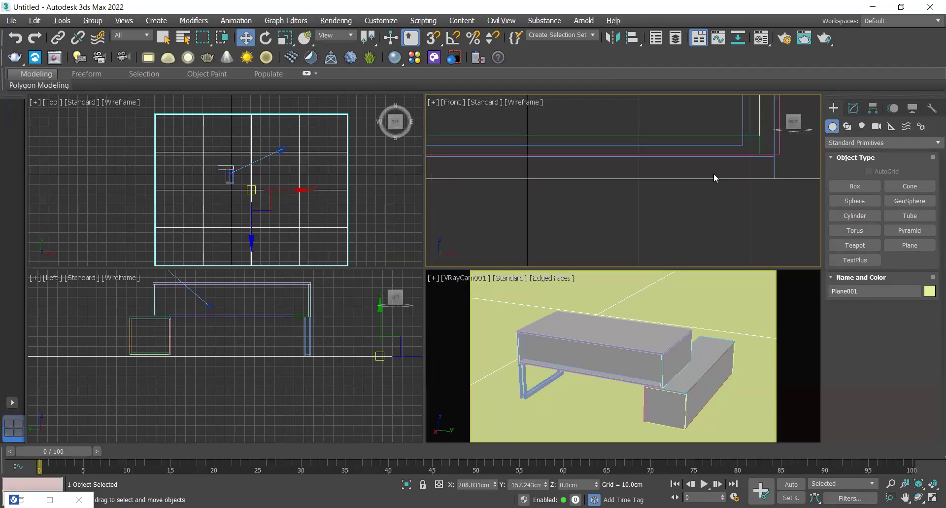
{"action": "scroll", "coordinate": [568, 205], "scroll_direction": "down", "scroll_amount": 5}
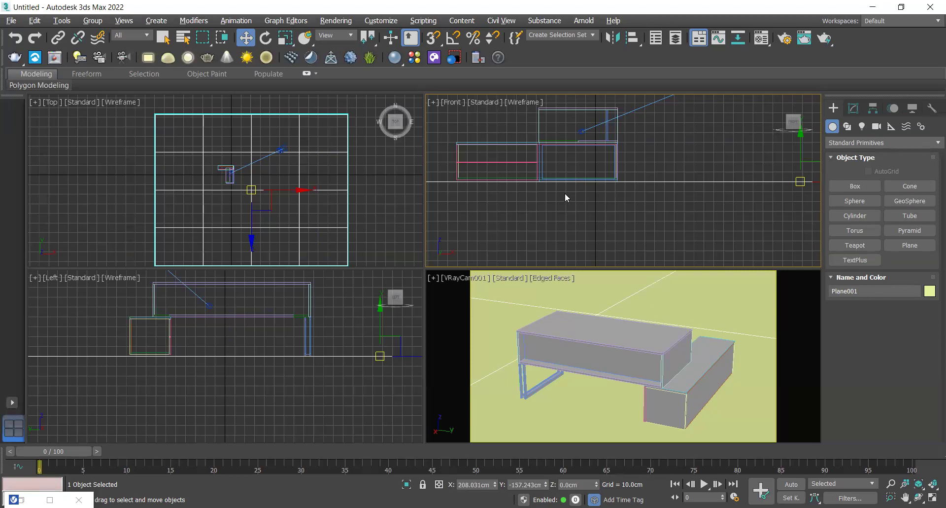
{"action": "scroll", "coordinate": [565, 197], "scroll_direction": "down", "scroll_amount": 2}
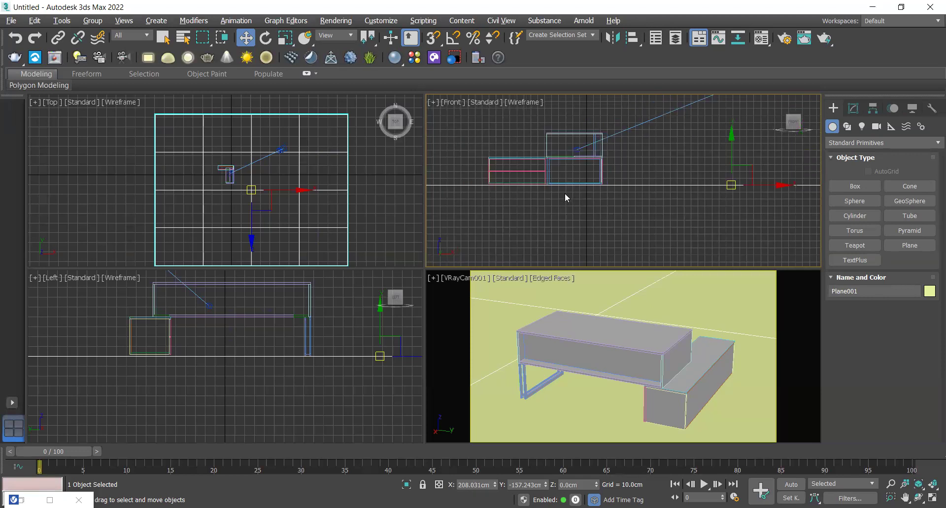
{"action": "middle_click_drag", "start_coordinate": [706, 205], "coordinate": [723, 188]}
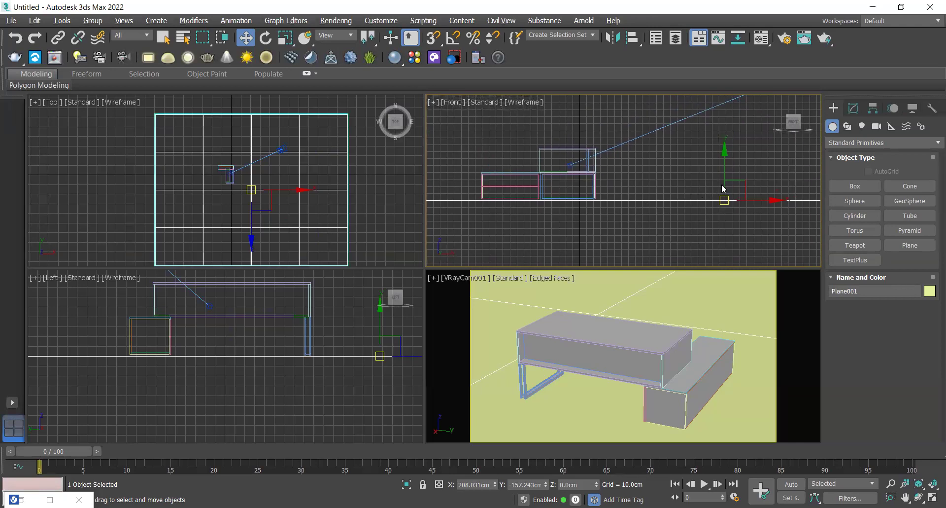
{"action": "left_click_drag", "start_coordinate": [729, 180], "coordinate": [729, 168]}
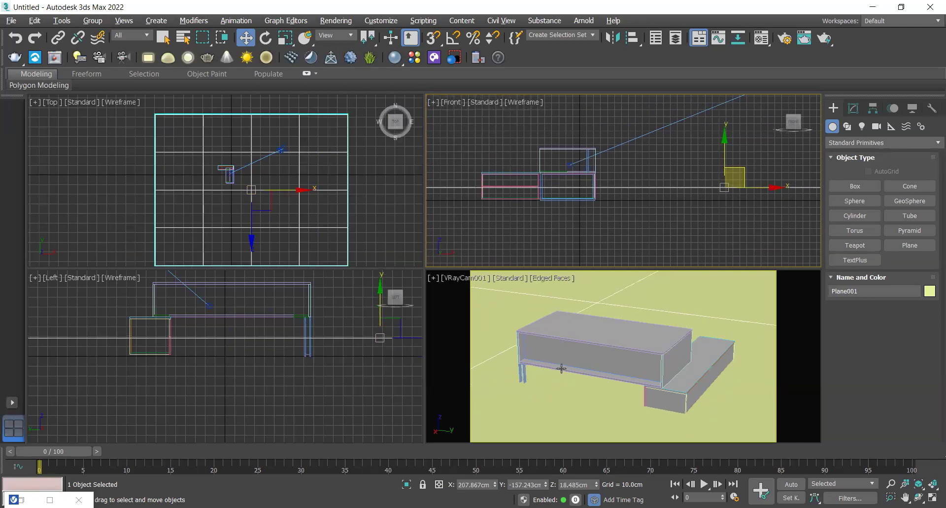
{"action": "key", "text": "ctrl+z"}
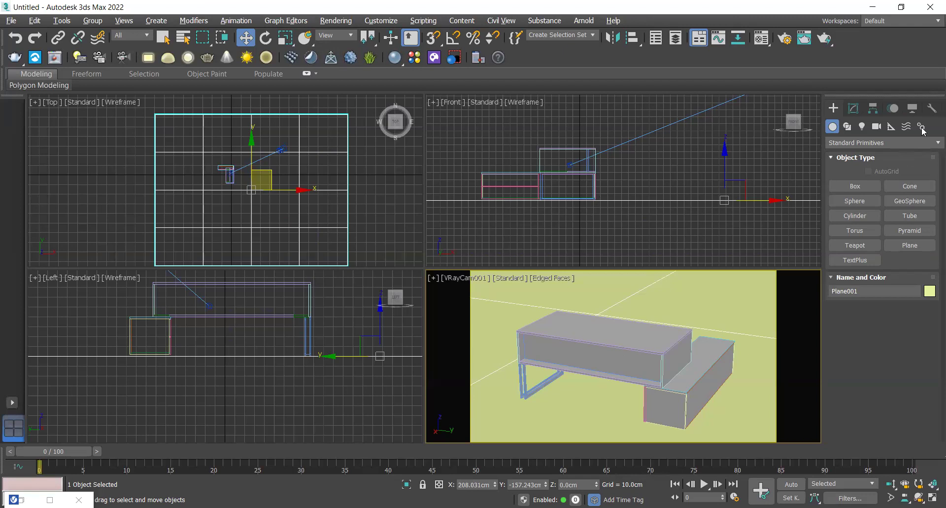
Step: Set the floor plane's length segments to 1 and width segments to 2
{"action": "left_click", "coordinate": [854, 108]}
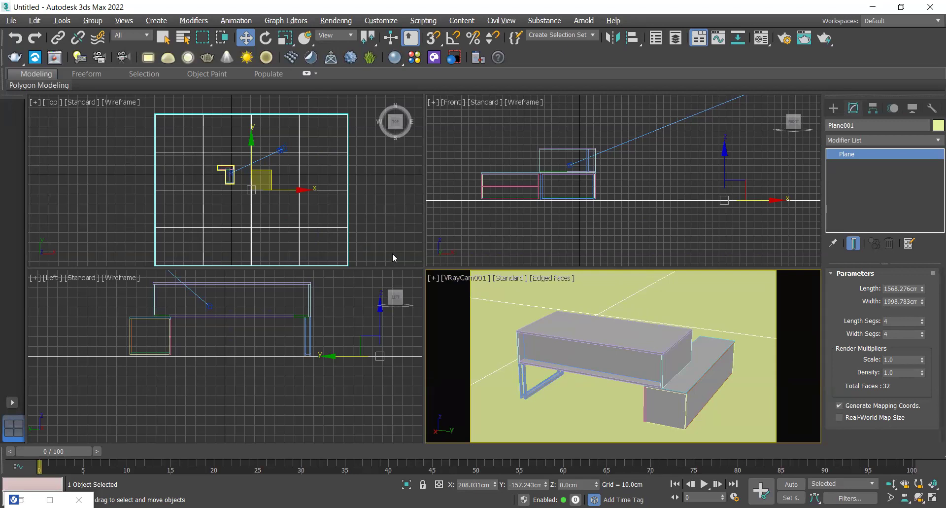
{"action": "left_click_drag", "start_coordinate": [923, 322], "coordinate": [923, 325]}
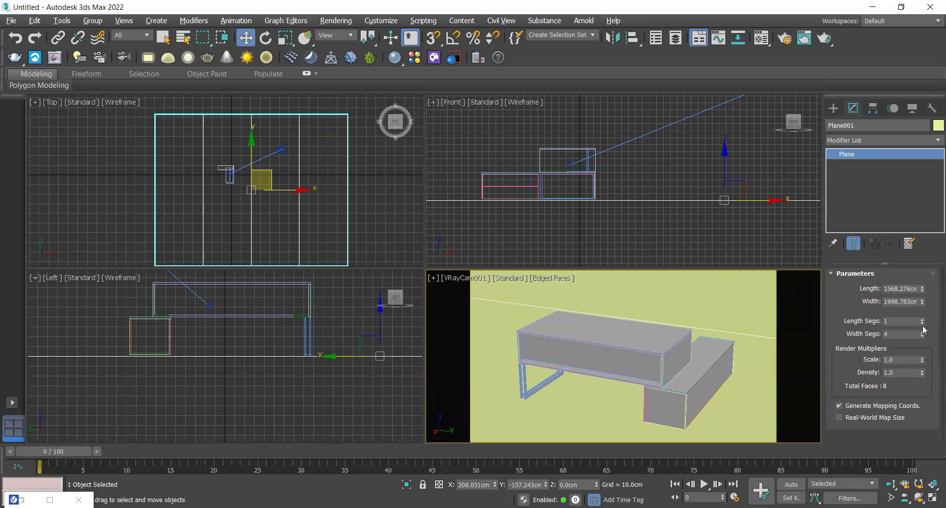
{"action": "left_click", "coordinate": [922, 336]}
{"action": "left_click", "coordinate": [922, 336]}
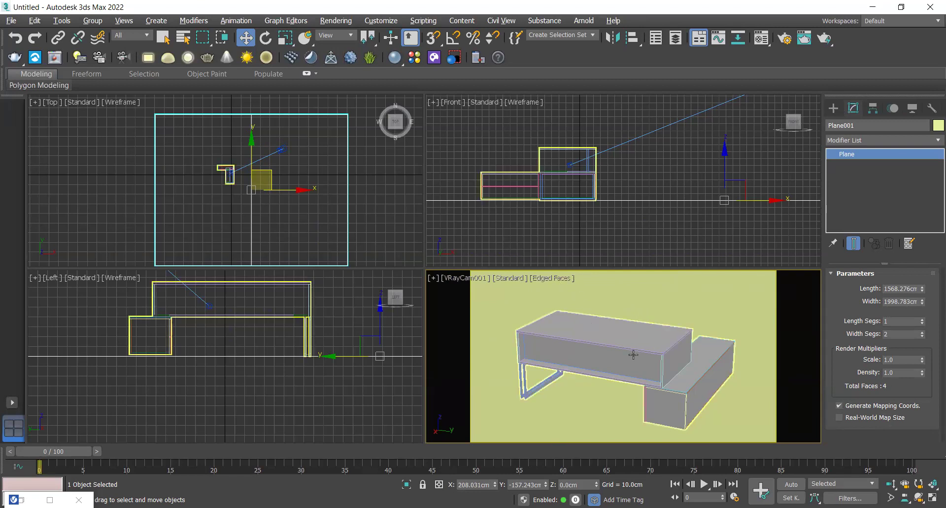
Step: Move the floor plane along X to about 550.6 cm and set its length to about 743.3 cm
{"action": "left_click", "coordinate": [263, 195]}
{"action": "left_click_drag", "start_coordinate": [274, 188], "coordinate": [298, 213]}
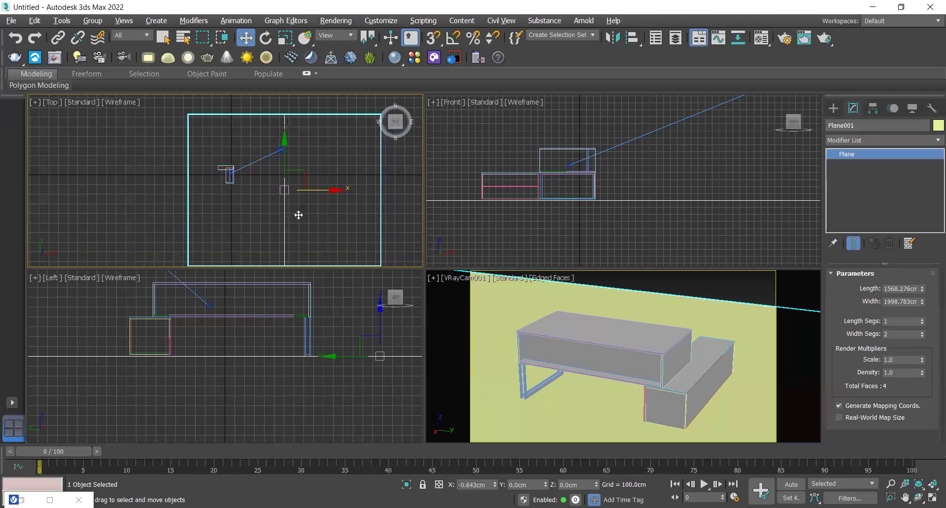
{"action": "left_click_drag", "start_coordinate": [921, 292], "coordinate": [925, 321]}
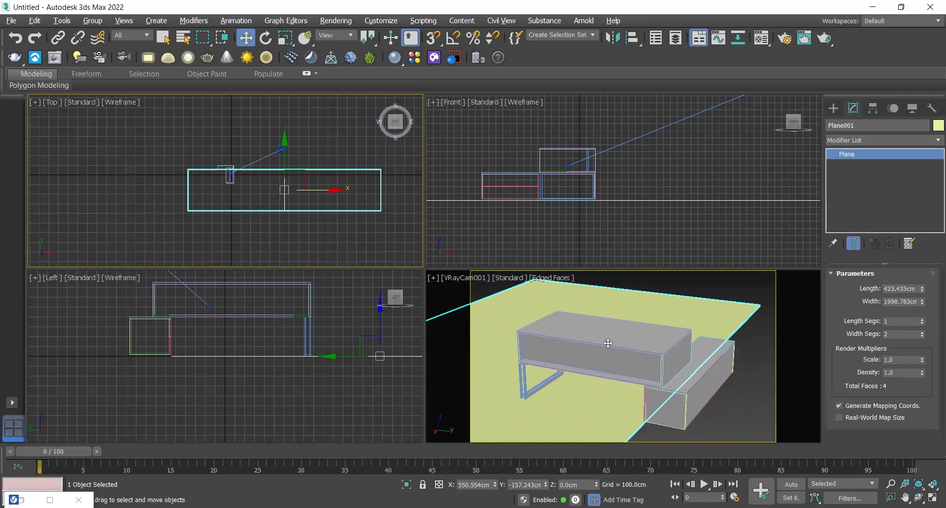
{"action": "mouse_move", "coordinate": [923, 290]}
{"action": "left_mouse_down"}
{"action": "mouse_move", "coordinate": [923, 265]}
{"action": "mouse_move", "coordinate": [923, 274]}
{"action": "left_mouse_up"}
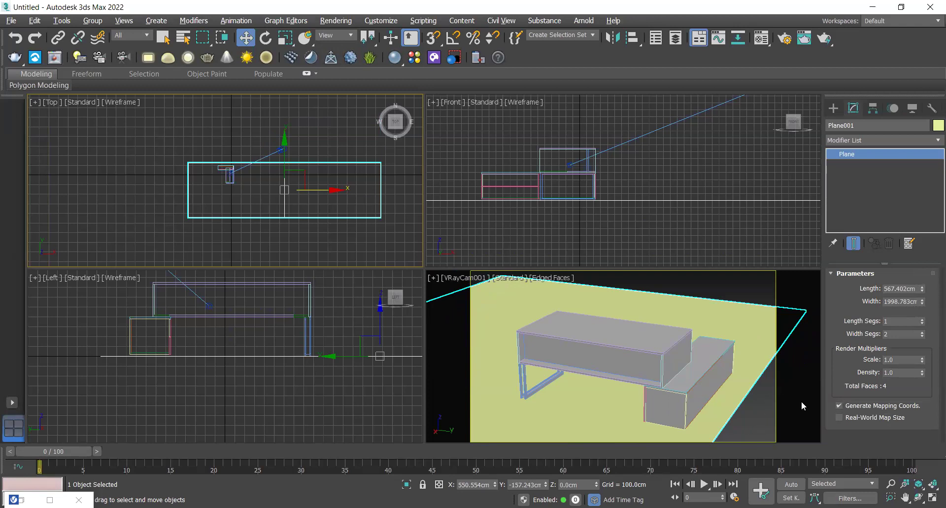
{"action": "left_click_drag", "start_coordinate": [924, 290], "coordinate": [922, 271]}
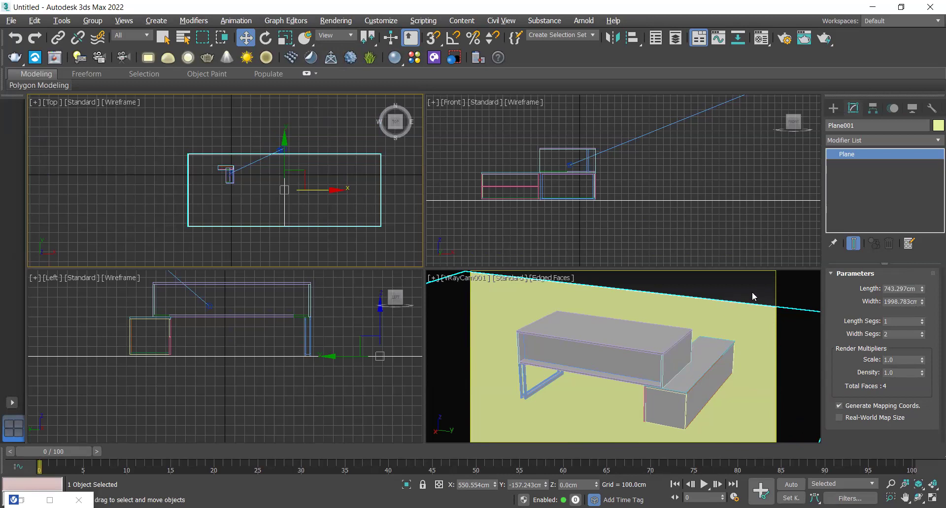
Step: Set the floor plane's width to about 1009.4 cm and move the plane along X to about 32.3 cm, beneath the furniture
{"action": "left_click_drag", "start_coordinate": [921, 304], "coordinate": [875, 280]}
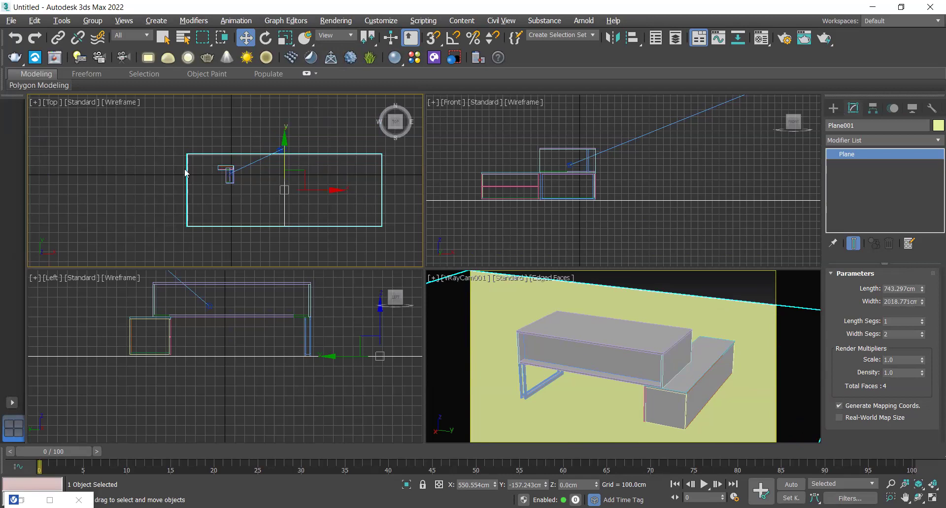
{"action": "left_click_drag", "start_coordinate": [923, 305], "coordinate": [924, 326]}
{"action": "left_click_drag", "start_coordinate": [317, 190], "coordinate": [270, 193]}
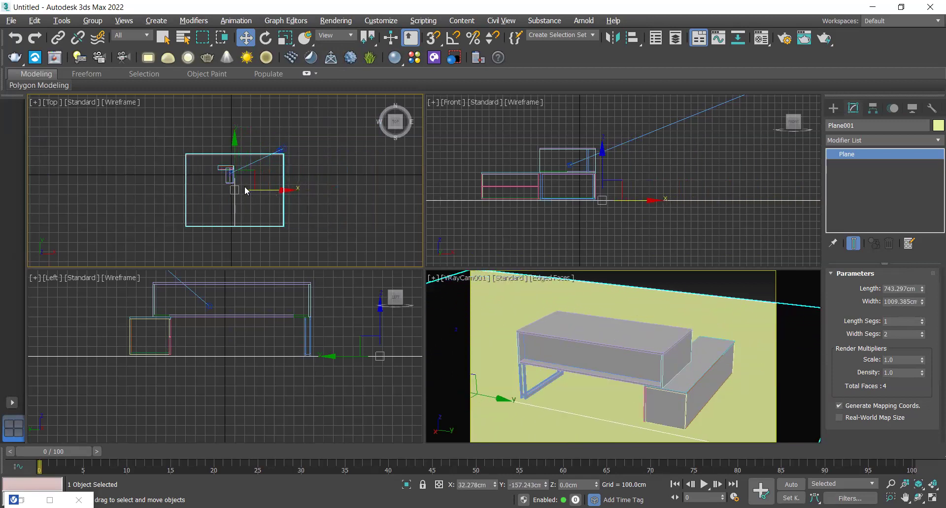
Step: Move the floor plane along Y to about -172.2 cm and convert it to an Editable Poly
{"action": "mouse_move", "coordinate": [232, 165]}
{"action": "left_mouse_down"}
{"action": "mouse_move", "coordinate": [236, 157]}
{"action": "mouse_move", "coordinate": [234, 168]}
{"action": "left_mouse_up"}
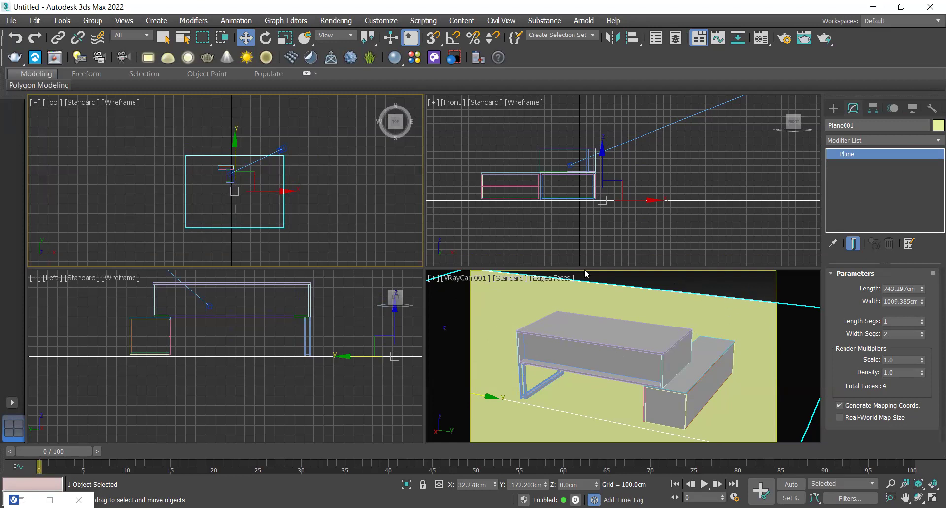
{"action": "left_click", "coordinate": [319, 224]}
{"action": "left_click", "coordinate": [241, 226]}
{"action": "left_click", "coordinate": [753, 338]}
{"action": "right_click", "coordinate": [752, 333]}
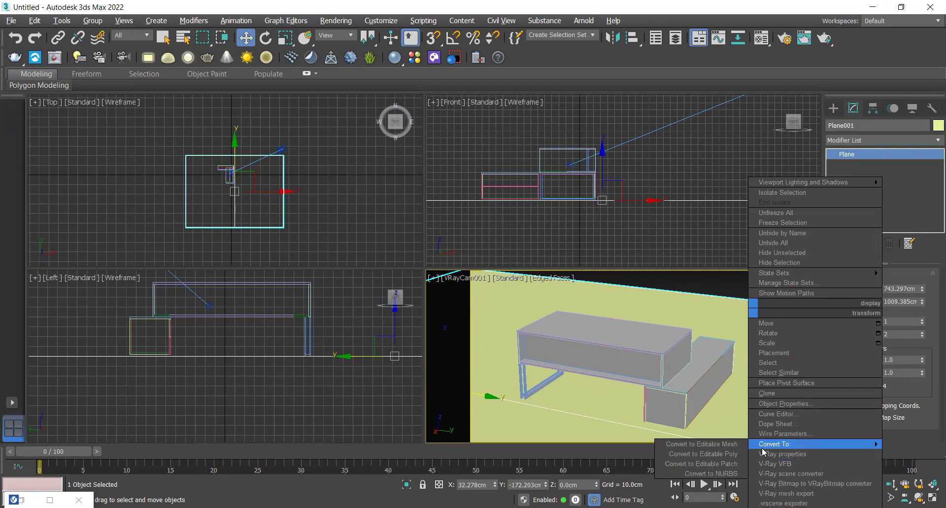
{"action": "mouse_move", "coordinate": [773, 448]}
{"action": "left_click", "coordinate": [703, 453]}
{"action": "left_click", "coordinate": [833, 154]}
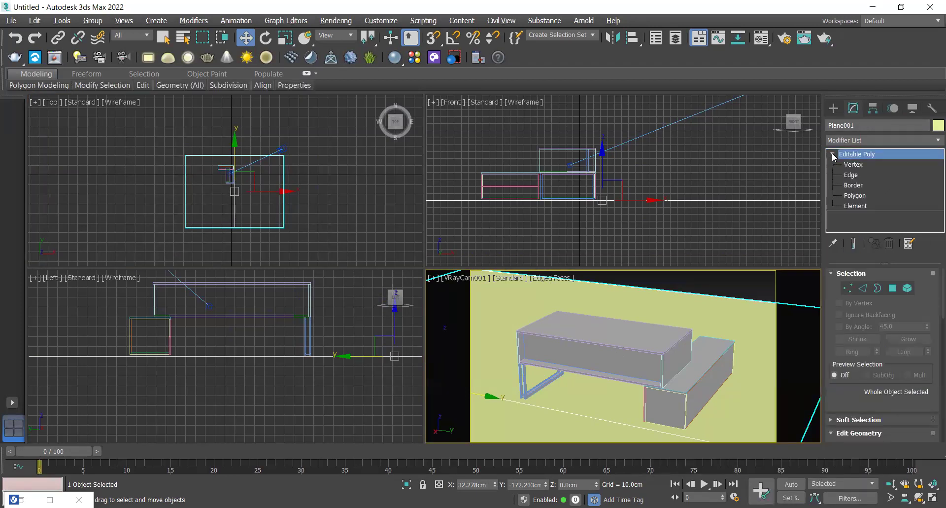
Step: Select the plane's middle edge at Edge level and move it along X to about -331.6 cm, behind the furniture
{"action": "left_click", "coordinate": [852, 175]}
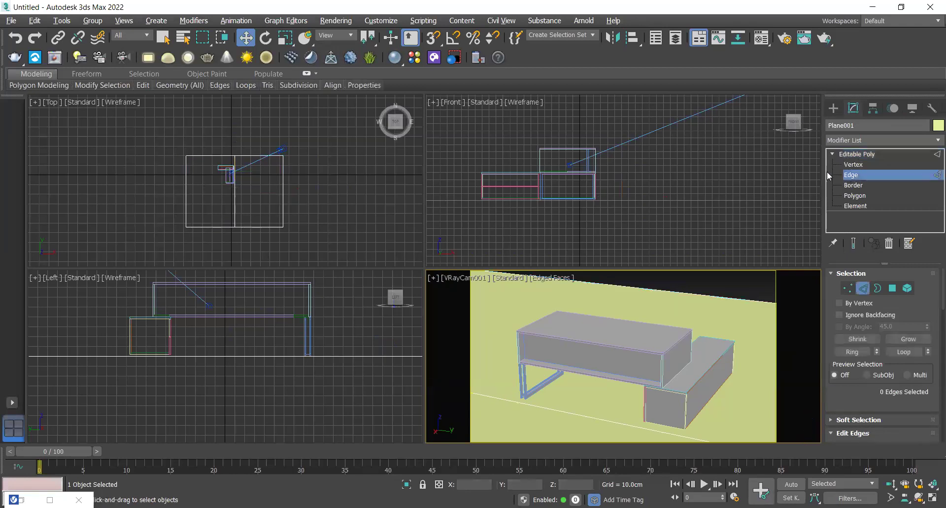
{"action": "left_click", "coordinate": [234, 203]}
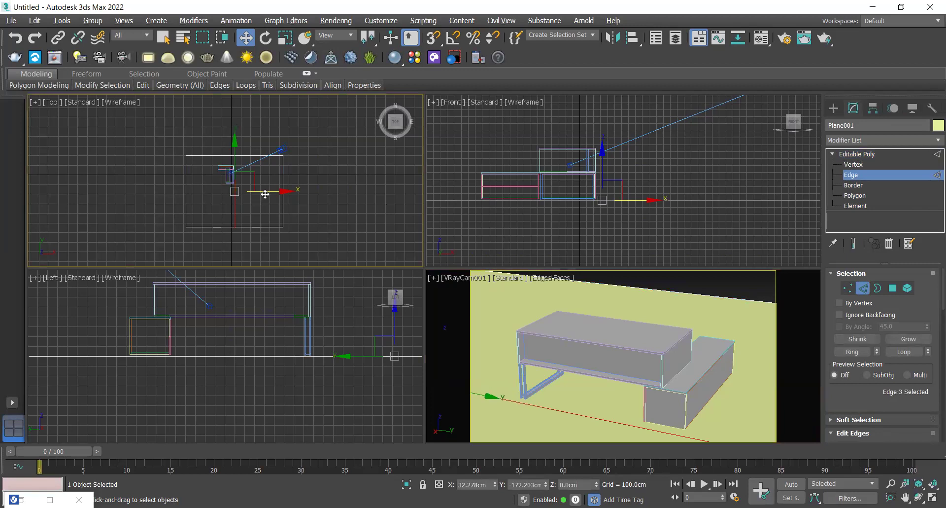
{"action": "mouse_move", "coordinate": [266, 193]}
{"action": "left_mouse_down"}
{"action": "mouse_move", "coordinate": [253, 194]}
{"action": "mouse_move", "coordinate": [262, 194]}
{"action": "left_mouse_up"}
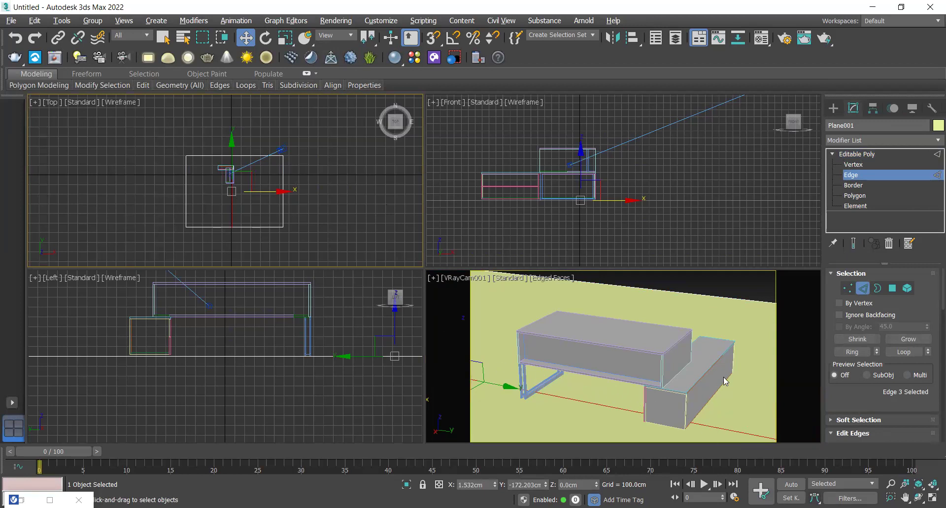
{"action": "middle_click_drag", "start_coordinate": [269, 207], "coordinate": [270, 205]}
{"action": "left_click_drag", "start_coordinate": [269, 191], "coordinate": [199, 186]}
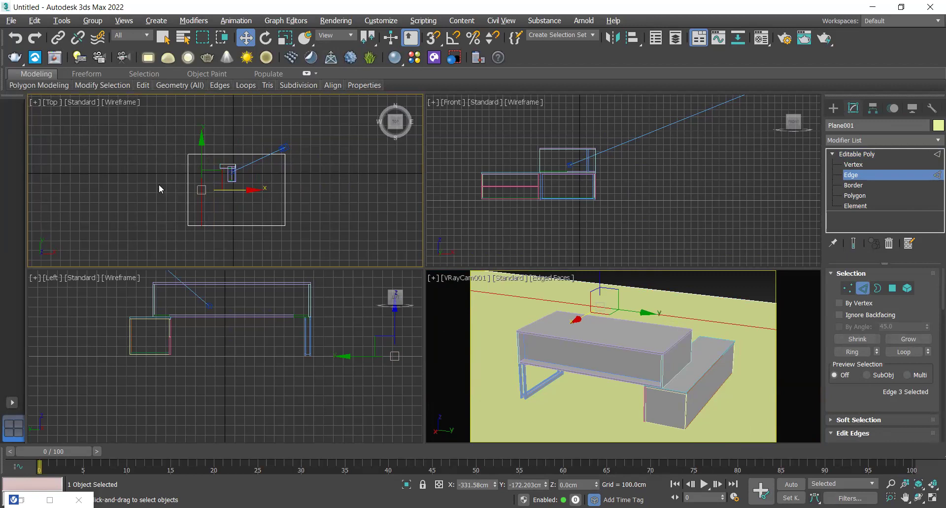
Step: Try raising the plane's outer edge behind the furniture to about 1081.8 cm along Z in the Front view
{"action": "left_click", "coordinate": [187, 212]}
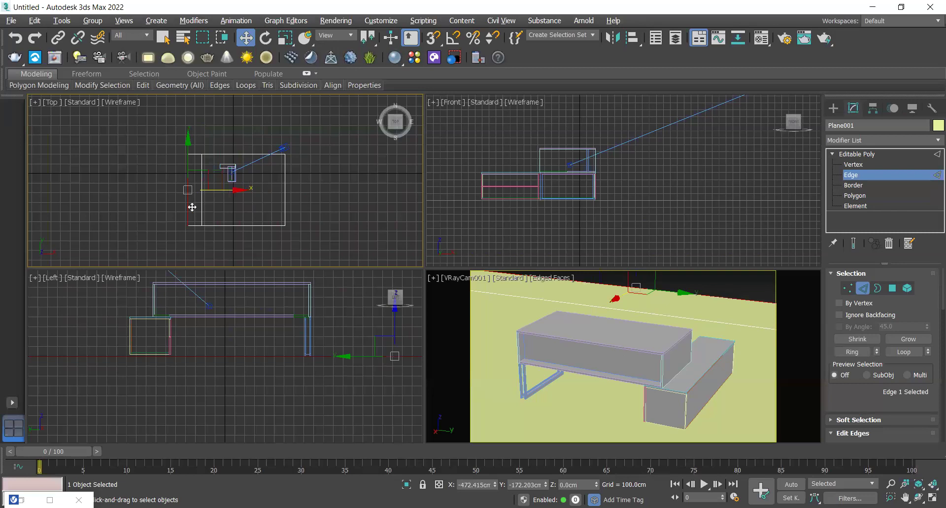
{"action": "scroll", "coordinate": [592, 199], "scroll_direction": "down", "scroll_amount": 5}
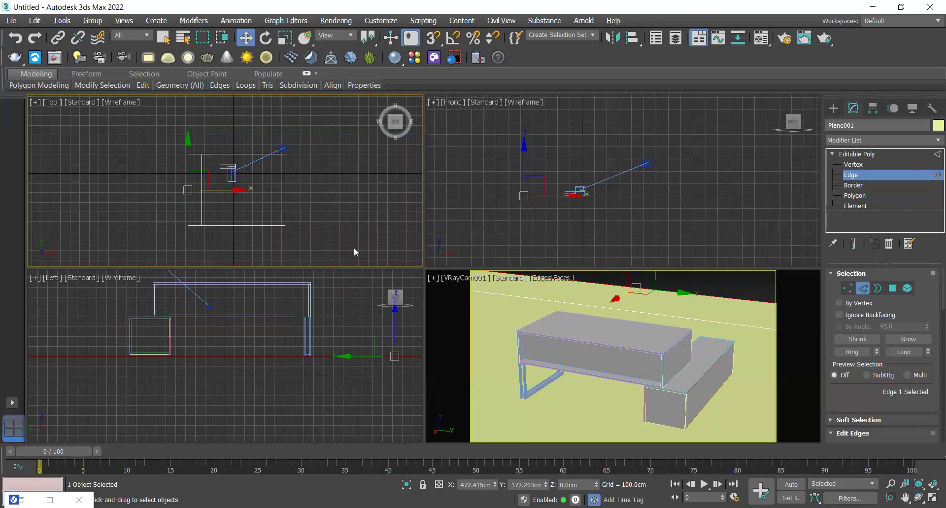
{"action": "left_click", "coordinate": [200, 195]}
{"action": "left_click", "coordinate": [188, 189]}
{"action": "key", "text": "alt+w"}
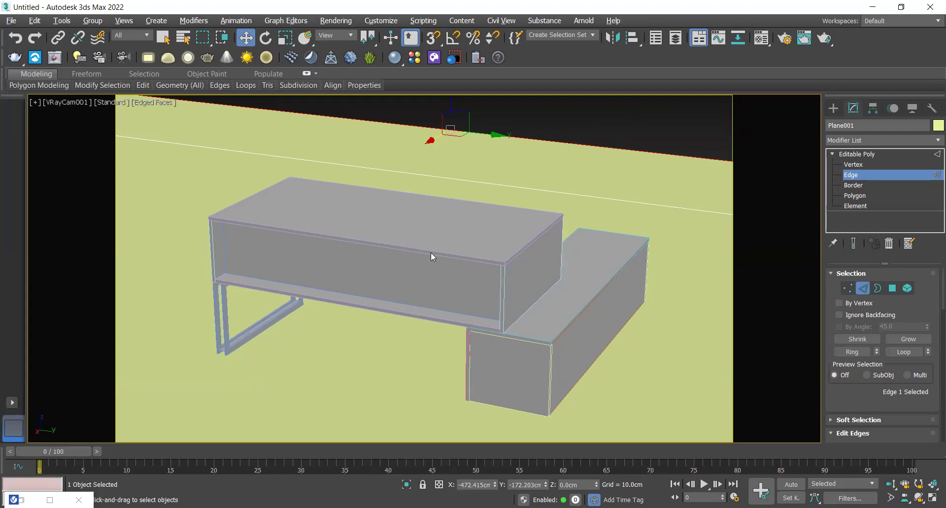
{"action": "key", "text": "alt+w"}
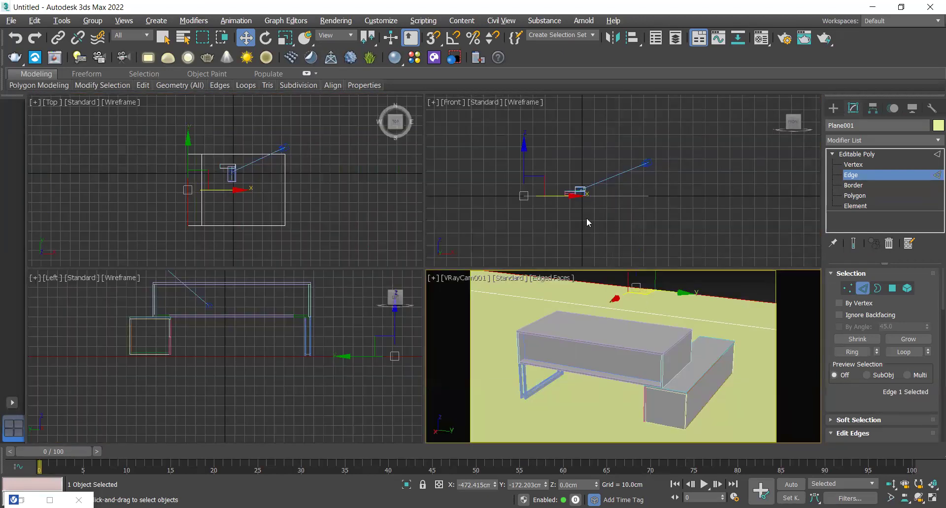
{"action": "left_click", "coordinate": [524, 197]}
{"action": "scroll", "coordinate": [537, 205], "scroll_direction": "down", "scroll_amount": 3}
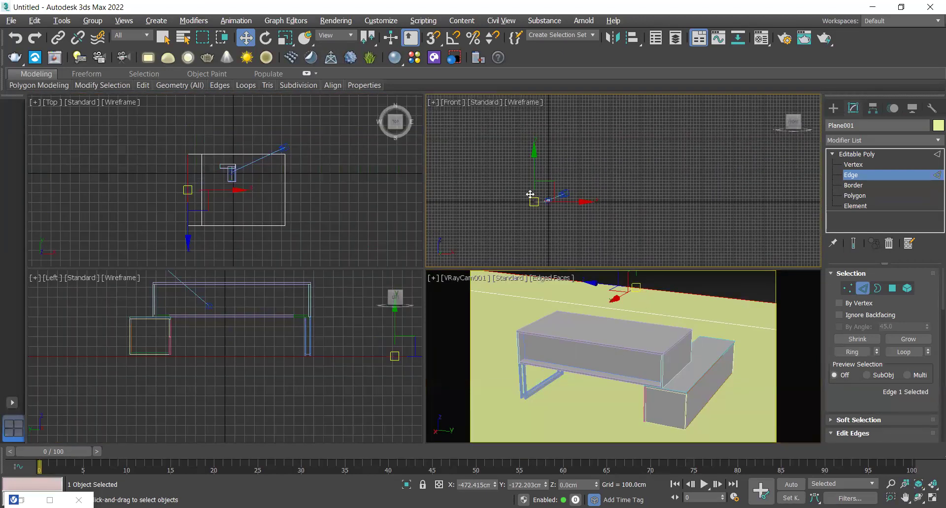
{"action": "scroll", "coordinate": [531, 192], "scroll_direction": "up", "scroll_amount": 2}
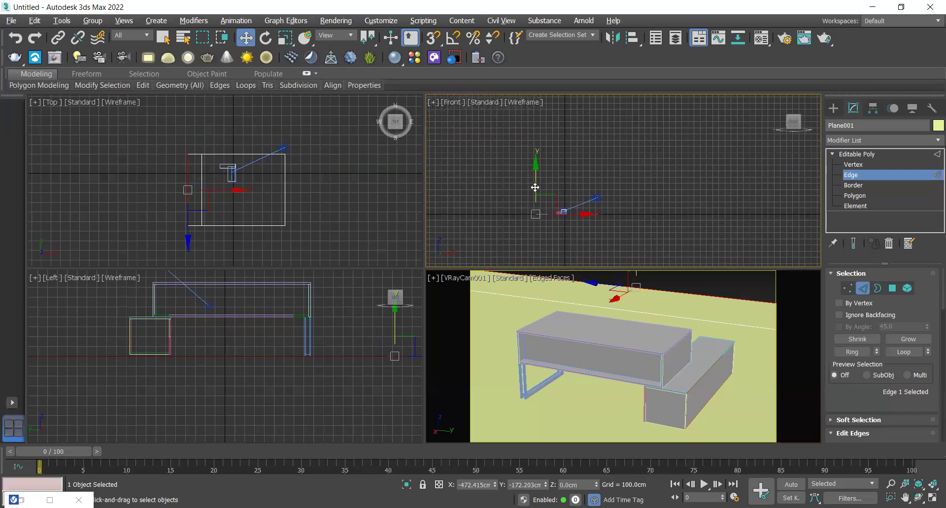
{"action": "left_click_drag", "start_coordinate": [536, 184], "coordinate": [527, 154]}
Step: Change the Left view to a shaded Perspective view with edged faces, and undo the last edge move
{"action": "key", "text": "p"}
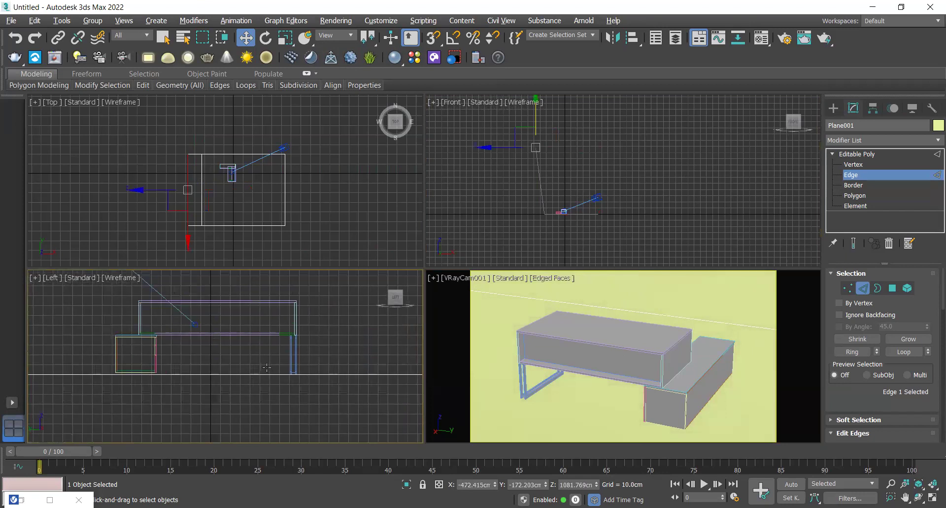
{"action": "key", "text": "z"}
{"action": "middle_click_drag", "start_coordinate": [241, 389], "coordinate": [263, 347], "text": "alt"}
{"action": "key", "text": "F3"}
{"action": "mouse_move", "coordinate": [298, 297]}
{"action": "middle_mouse_down", "text": "alt"}
{"action": "mouse_move", "coordinate": [327, 328]}
{"action": "mouse_move", "coordinate": [156, 309]}
{"action": "mouse_move", "coordinate": [150, 318]}
{"action": "mouse_move", "coordinate": [321, 345]}
{"action": "mouse_move", "coordinate": [294, 361]}
{"action": "mouse_move", "coordinate": [301, 401]}
{"action": "mouse_move", "coordinate": [320, 387]}
{"action": "mouse_move", "coordinate": [355, 391]}
{"action": "middle_mouse_up", "text": "alt"}
{"action": "key", "text": "ctrl+z"}
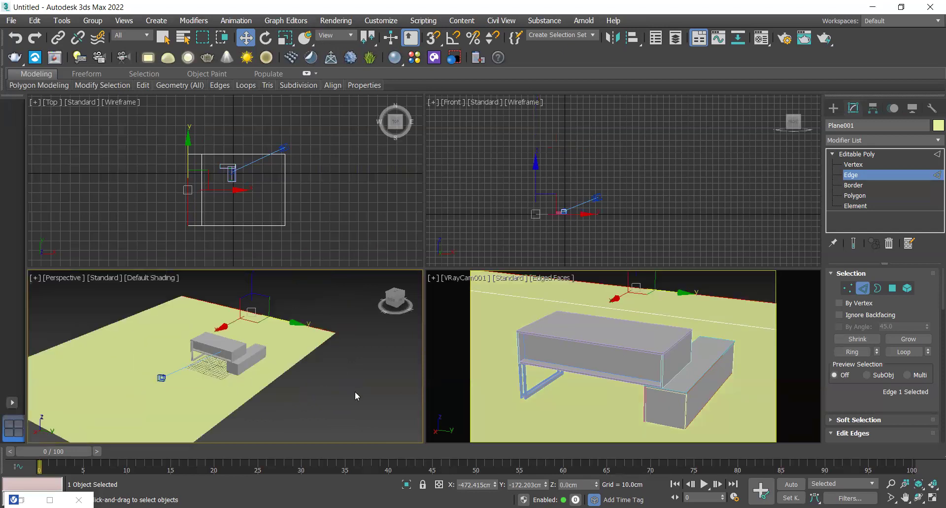
{"action": "key", "text": "F3"}
{"action": "key", "text": "F3"}
{"action": "key", "text": "F4"}
{"action": "scroll", "coordinate": [281, 338], "scroll_direction": "up", "scroll_amount": 4}
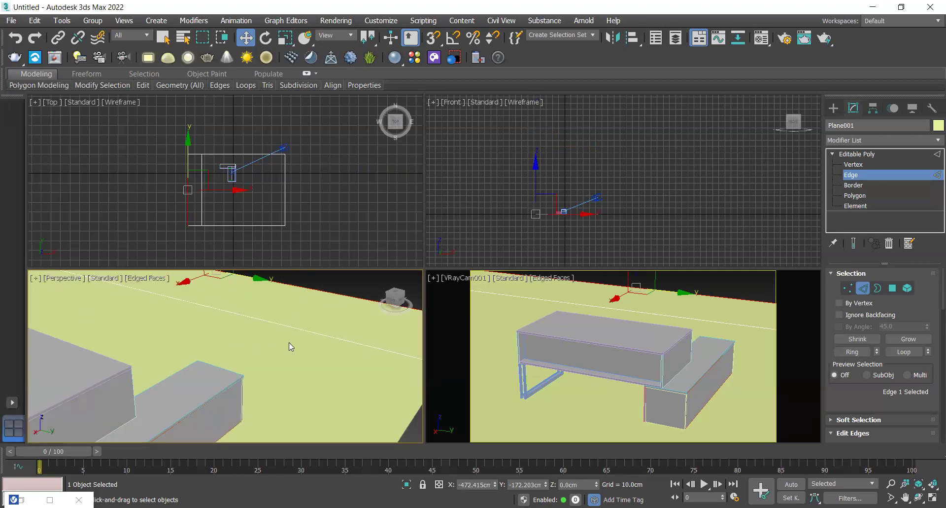
{"action": "scroll", "coordinate": [290, 344], "scroll_direction": "down", "scroll_amount": 3}
Step: Raise the plane's outer edge behind the furniture to about 503.4 cm along Z as a backdrop wall, and leave Edge level
{"action": "double_click", "coordinate": [306, 338]}
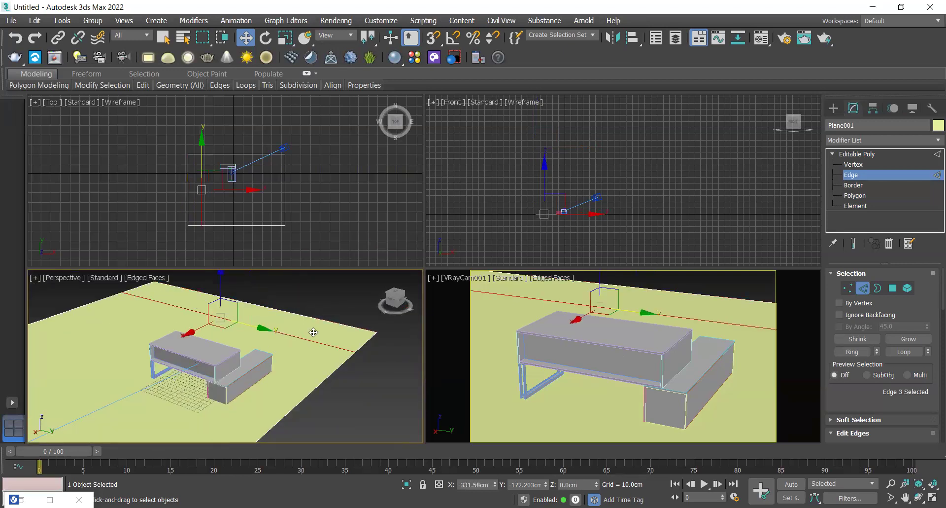
{"action": "left_click", "coordinate": [349, 326]}
{"action": "scroll", "coordinate": [340, 323], "scroll_direction": "down", "scroll_amount": 6}
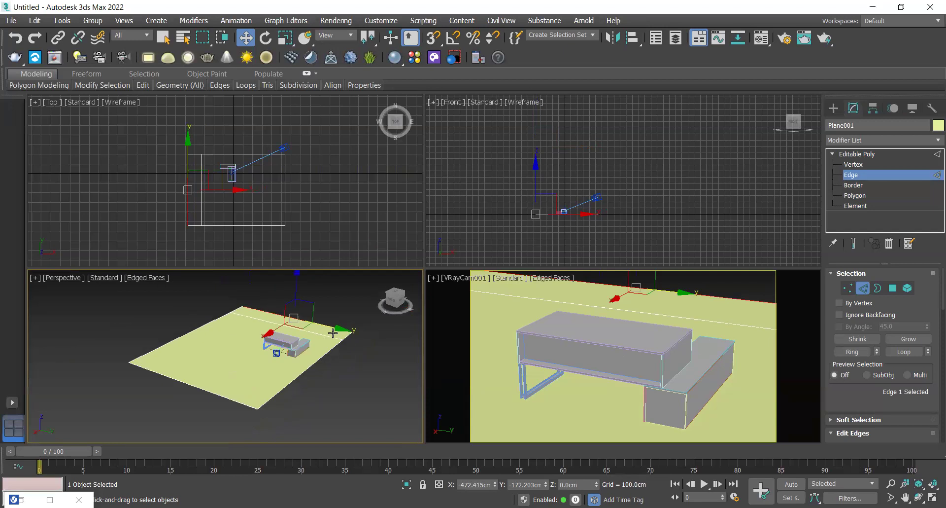
{"action": "right_click", "coordinate": [515, 218]}
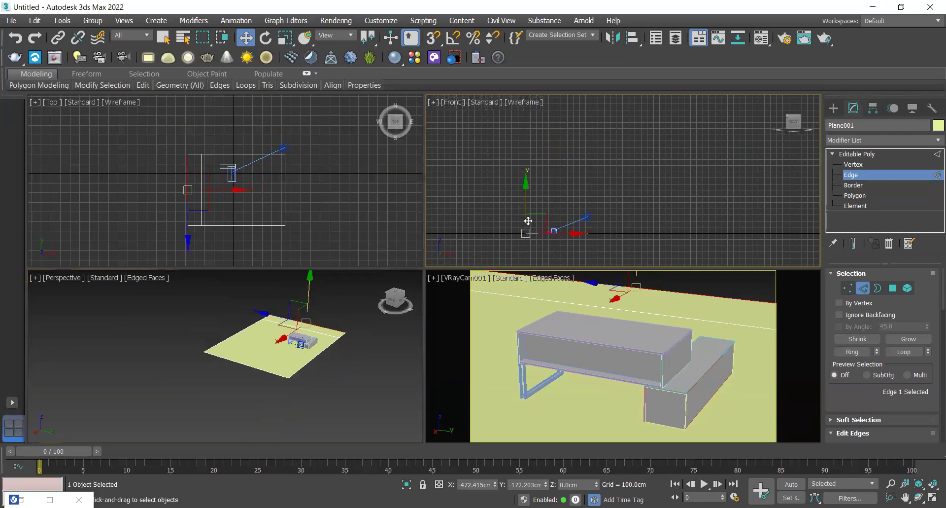
{"action": "right_click", "coordinate": [275, 303]}
{"action": "scroll", "coordinate": [258, 345], "scroll_direction": "up", "scroll_amount": 3}
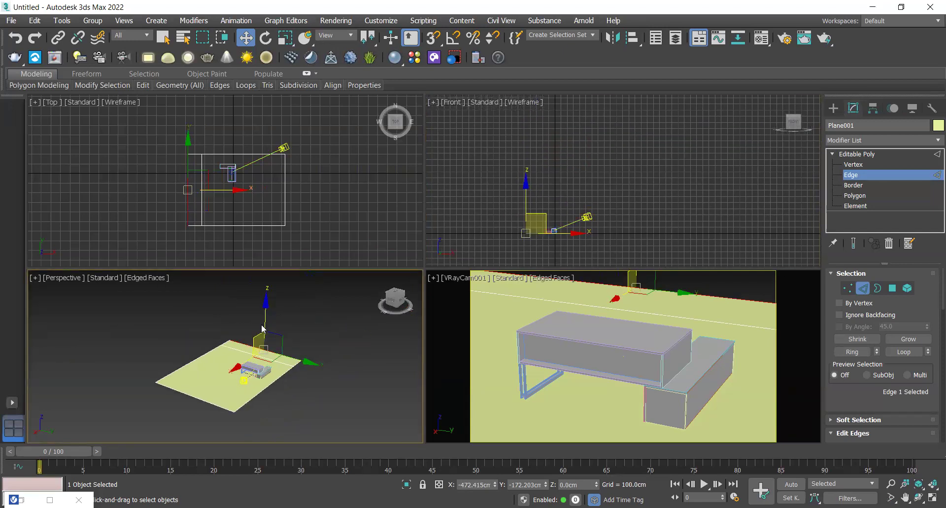
{"action": "left_click_drag", "start_coordinate": [262, 322], "coordinate": [266, 300]}
{"action": "mouse_move", "coordinate": [273, 272]}
{"action": "left_mouse_down"}
{"action": "mouse_move", "coordinate": [271, 298]}
{"action": "mouse_move", "coordinate": [278, 271]}
{"action": "left_mouse_up"}
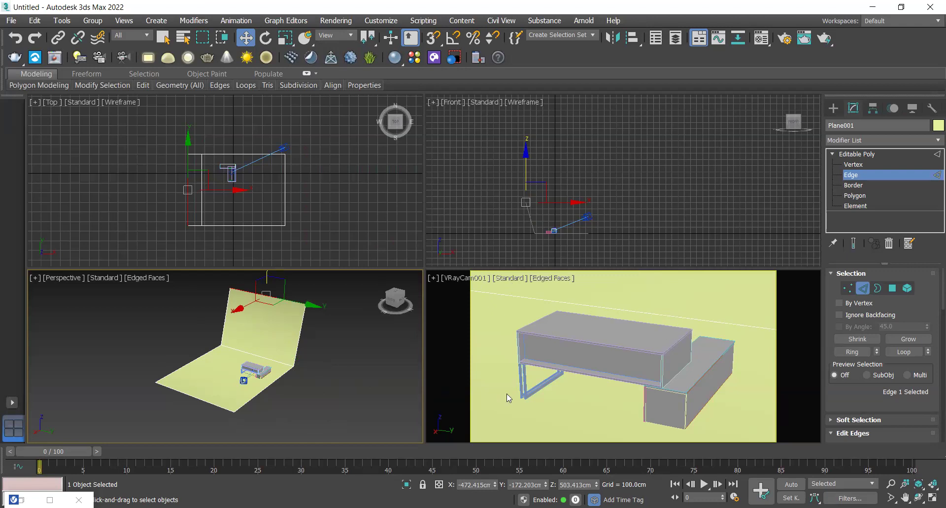
{"action": "left_click", "coordinate": [858, 153]}
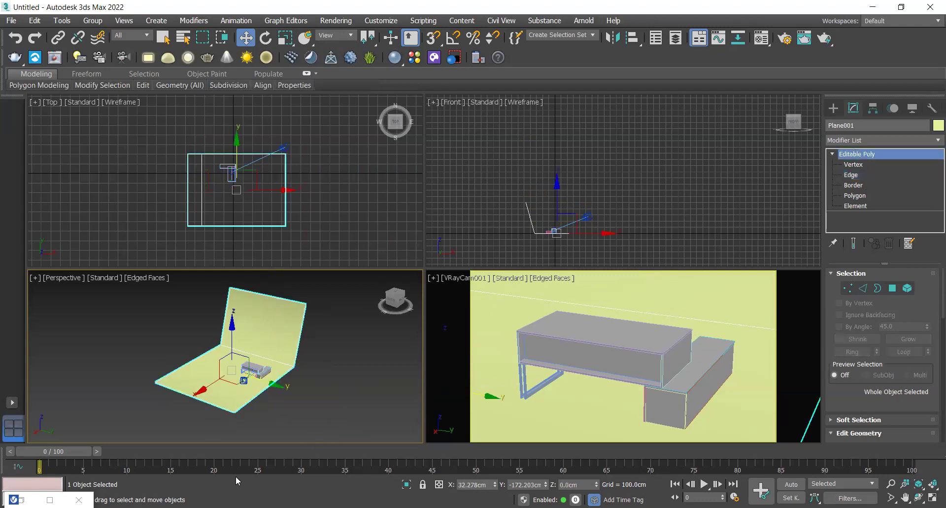
{"action": "left_click", "coordinate": [342, 377]}
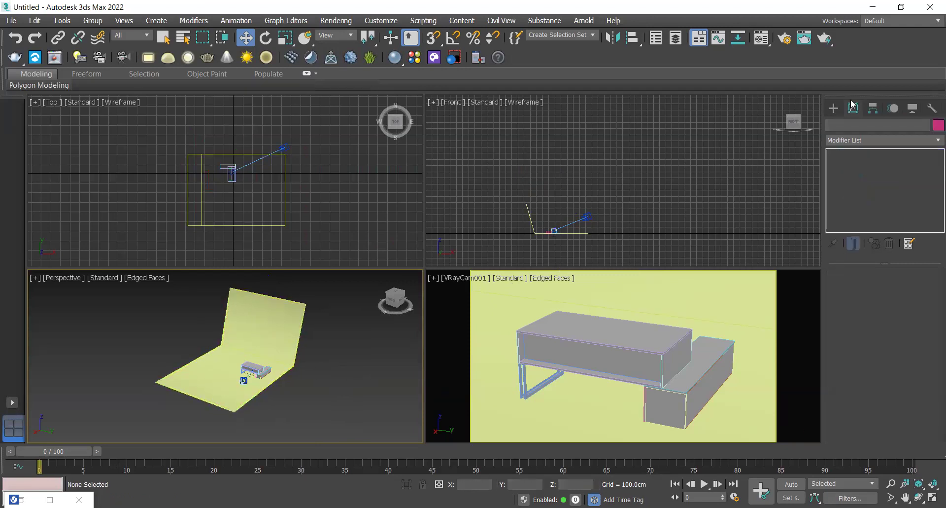
Step: Draw a V-Ray plane light about 164 cm long and 287 cm wide beside the furniture in the Top view
{"action": "left_click", "coordinate": [838, 109]}
{"action": "left_click", "coordinate": [862, 126]}
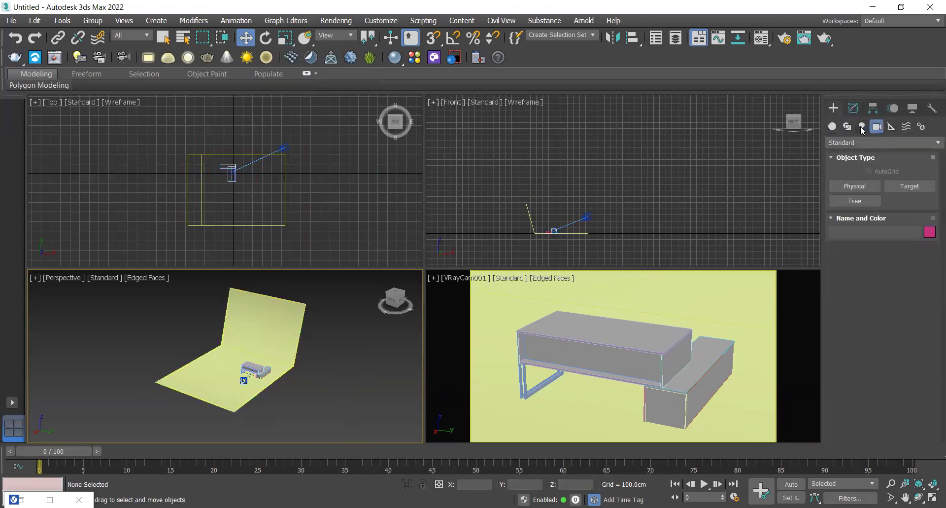
{"action": "left_click", "coordinate": [857, 143]}
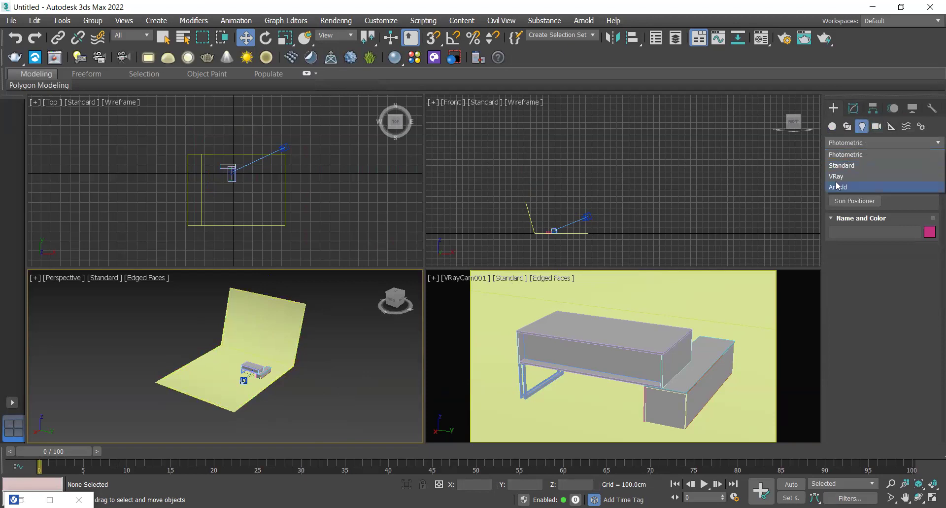
{"action": "left_click", "coordinate": [839, 178]}
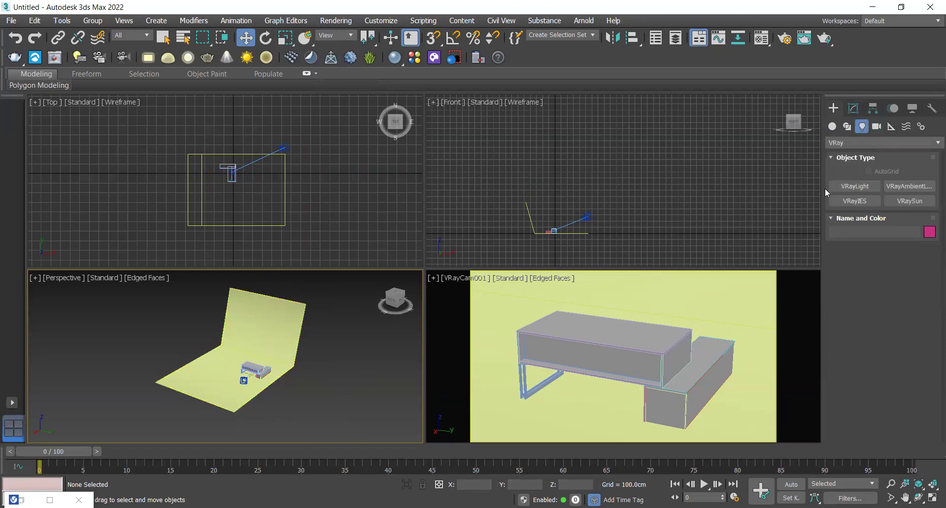
{"action": "left_click", "coordinate": [856, 186]}
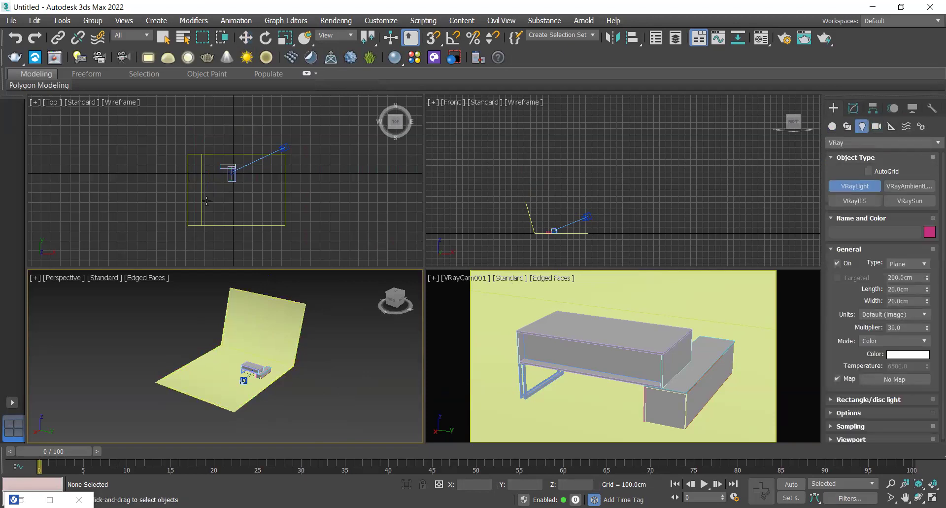
{"action": "middle_click_drag", "start_coordinate": [207, 200], "coordinate": [194, 205]}
{"action": "left_click_drag", "start_coordinate": [242, 175], "coordinate": [258, 202]}
Step: Raise the V-Ray plane light to 220 cm above the floor in the Front view
{"action": "scroll", "coordinate": [573, 208], "scroll_direction": "up", "scroll_amount": 3}
{"action": "key", "text": "w"}
{"action": "scroll", "coordinate": [573, 208], "scroll_direction": "up", "scroll_amount": 3}
{"action": "left_click_drag", "start_coordinate": [575, 265], "coordinate": [555, 235]}
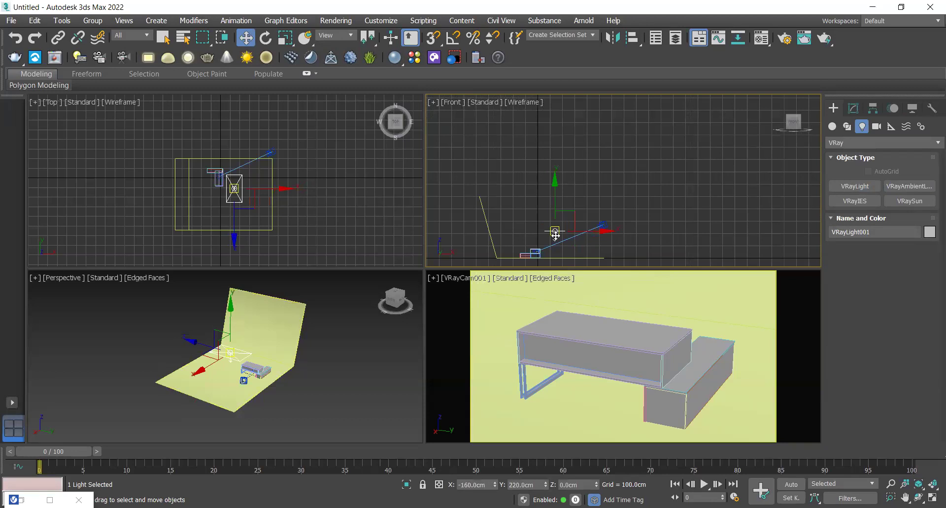
Step: Tilt the plane light down toward the furniture and move it along Y to about 17.6 cm
{"action": "key", "text": "e"}
{"action": "left_click_drag", "start_coordinate": [594, 212], "coordinate": [606, 253]}
{"action": "middle_click_drag", "start_coordinate": [269, 211], "coordinate": [268, 220]}
{"action": "key", "text": "w"}
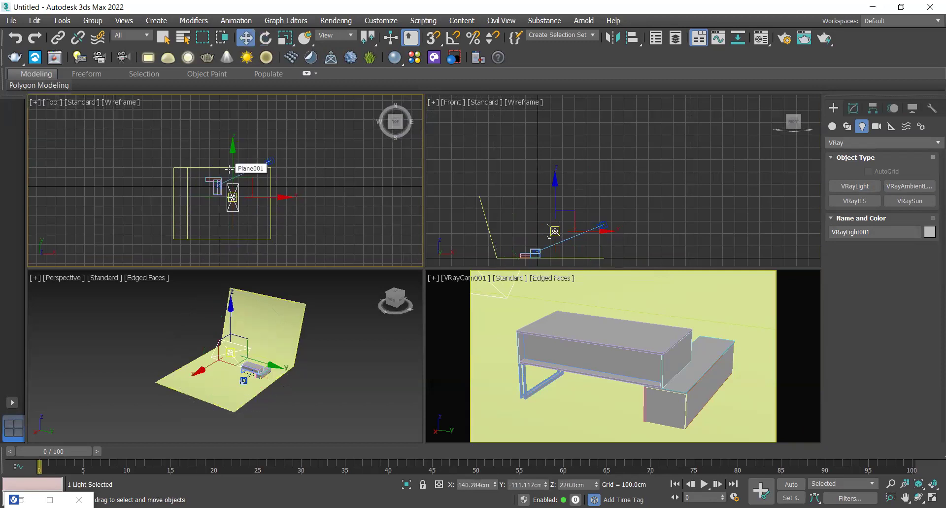
{"action": "left_click_drag", "start_coordinate": [230, 169], "coordinate": [230, 156]}
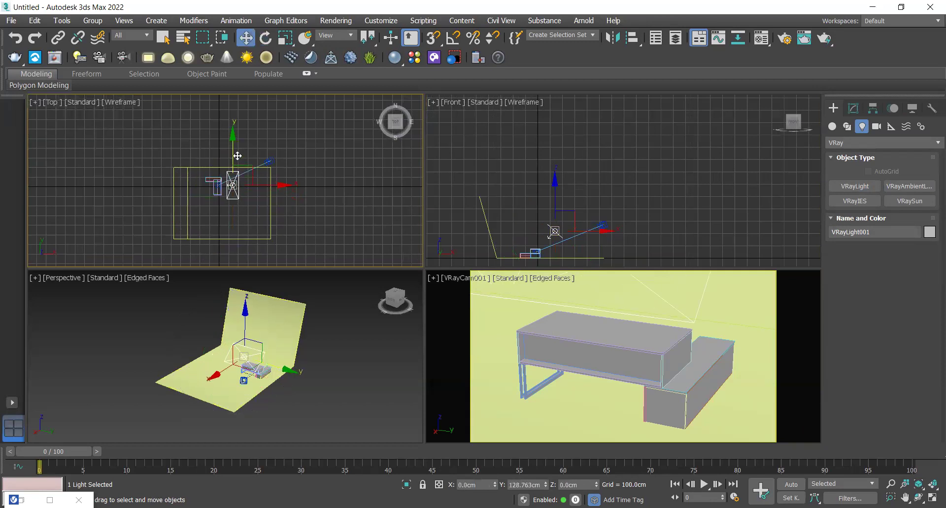
Step: Test-render the VRayCam001 view to examine the lighting and backdrop, and minimize the frame buffer
{"action": "left_click", "coordinate": [632, 336]}
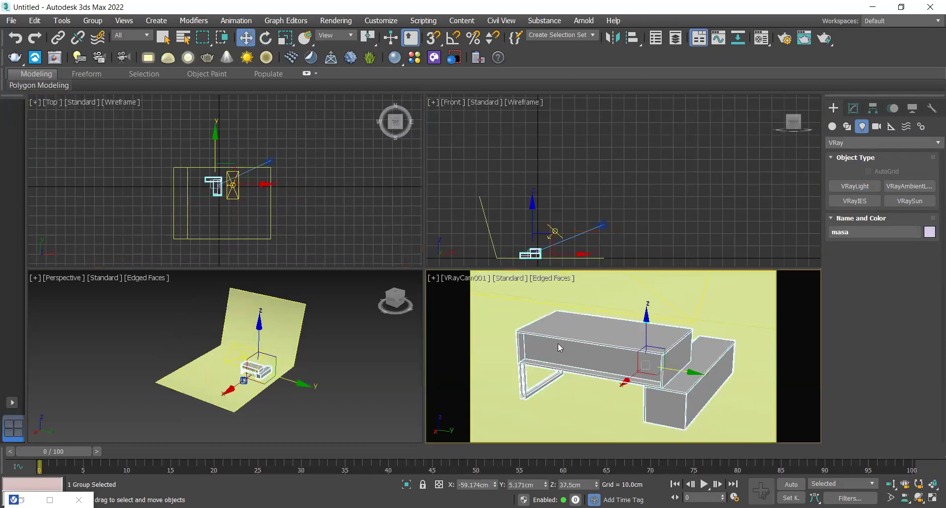
{"action": "key", "text": "shift+q"}
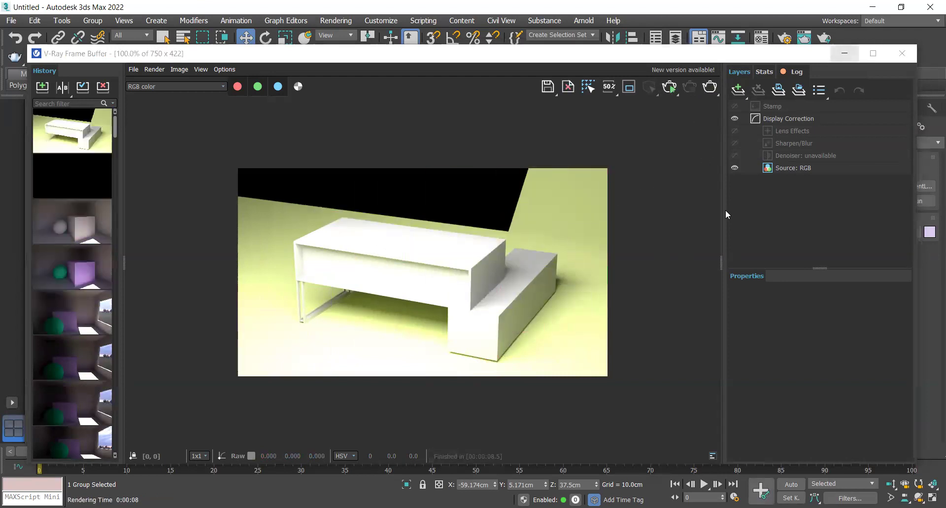
{"action": "left_click", "coordinate": [845, 53]}
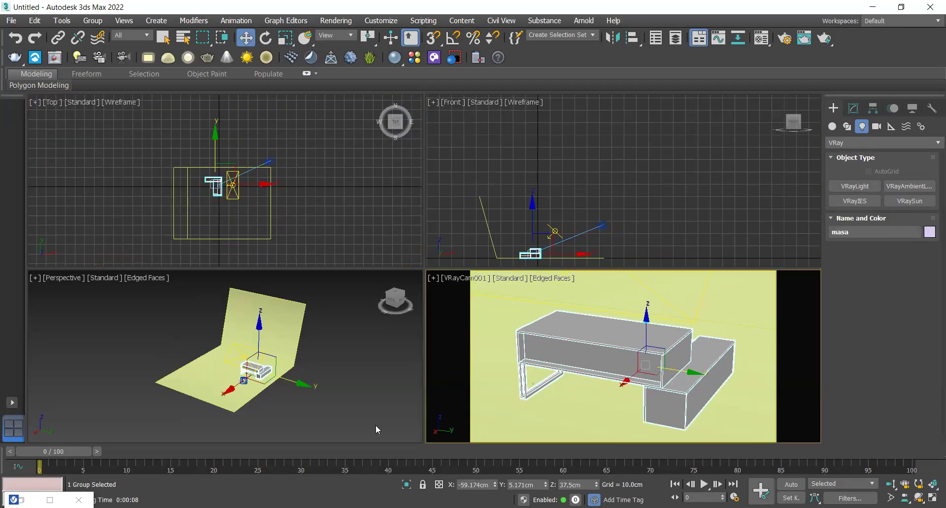
Step: Set the V-Ray plane light's multiplier to 10 and make the light invisible
{"action": "left_click", "coordinate": [687, 318]}
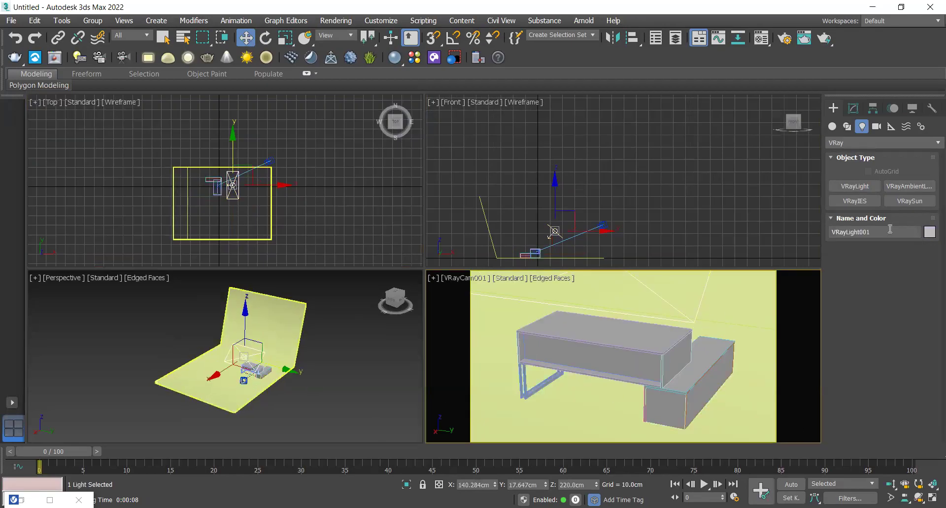
{"action": "left_click", "coordinate": [853, 108]}
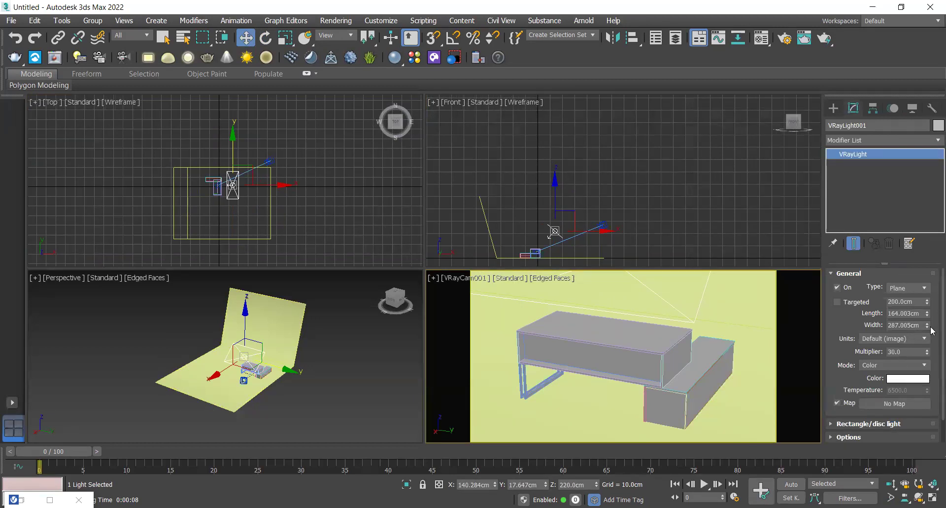
{"action": "double_click", "coordinate": [906, 351]}
{"action": "type", "text": "1"}
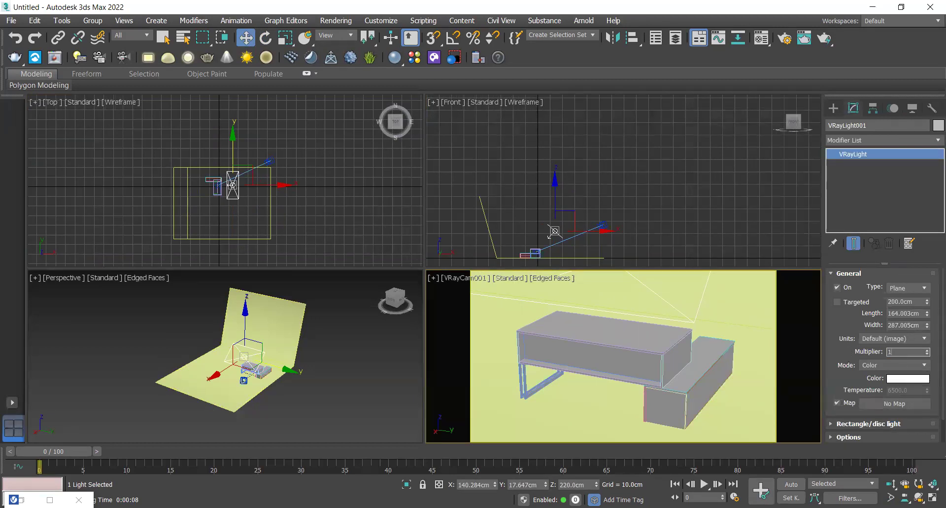
{"action": "scroll", "coordinate": [933, 345], "scroll_direction": "down", "scroll_amount": 2}
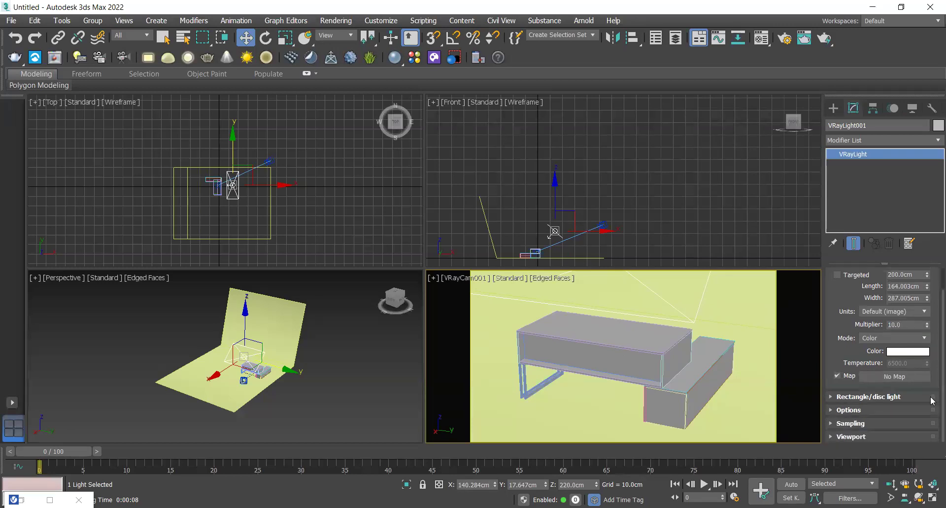
{"action": "left_click", "coordinate": [848, 430]}
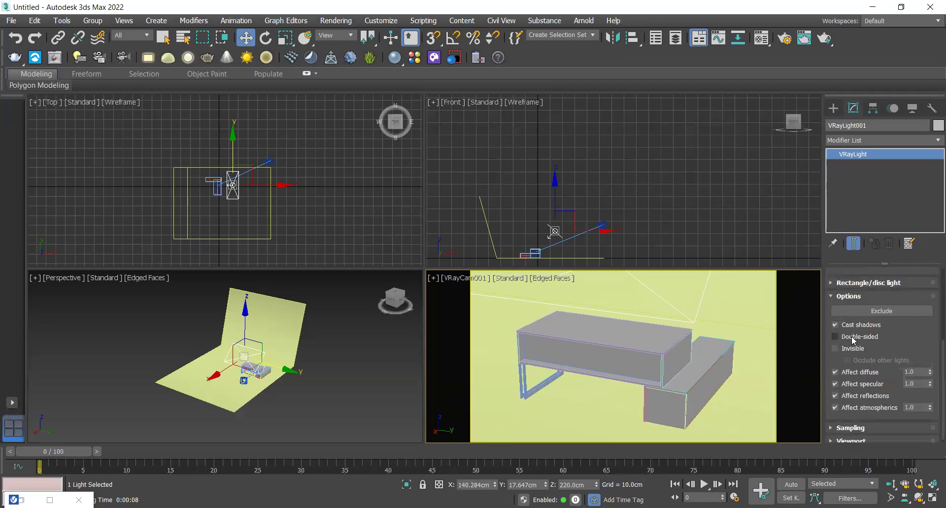
{"action": "left_click", "coordinate": [851, 348]}
Step: Reposition the plane light beside the furniture and lower it by about 68 cm in the Front view
{"action": "right_click", "coordinate": [238, 218]}
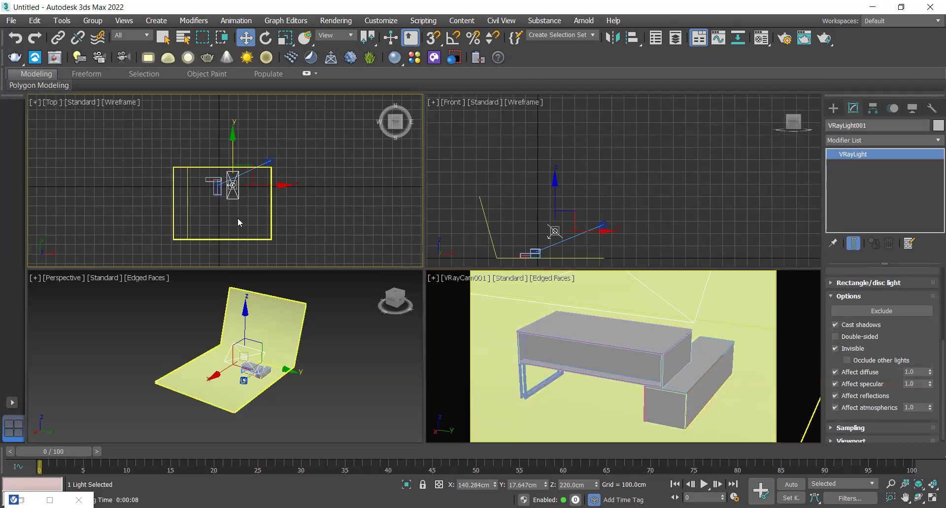
{"action": "scroll", "coordinate": [232, 196], "scroll_direction": "up", "scroll_amount": 2}
{"action": "left_click_drag", "start_coordinate": [231, 196], "coordinate": [262, 196]}
{"action": "right_click", "coordinate": [552, 222]}
{"action": "scroll", "coordinate": [579, 247], "scroll_direction": "up", "scroll_amount": 1}
{"action": "left_click_drag", "start_coordinate": [583, 231], "coordinate": [560, 242]}
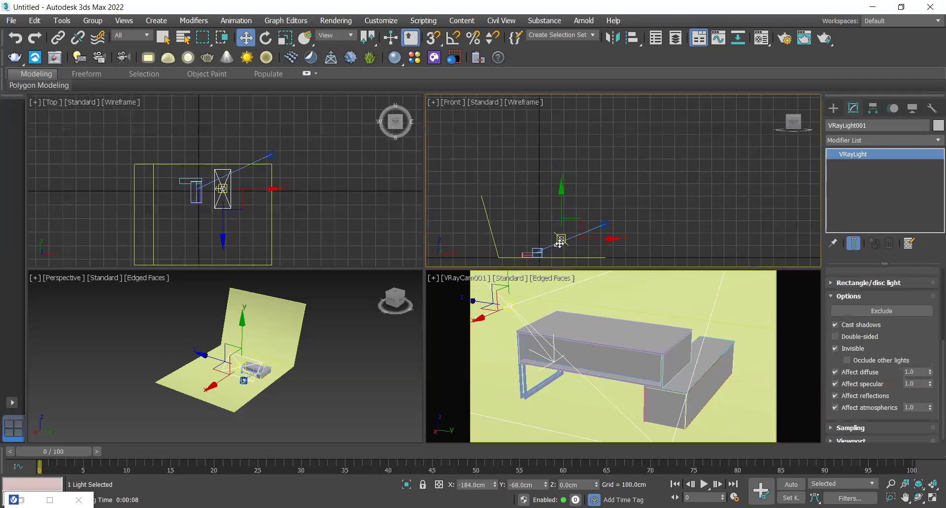
Step: Test-render the VRayCam001 view and examine the furniture and the backdrop's fold up close
{"action": "left_click", "coordinate": [621, 331]}
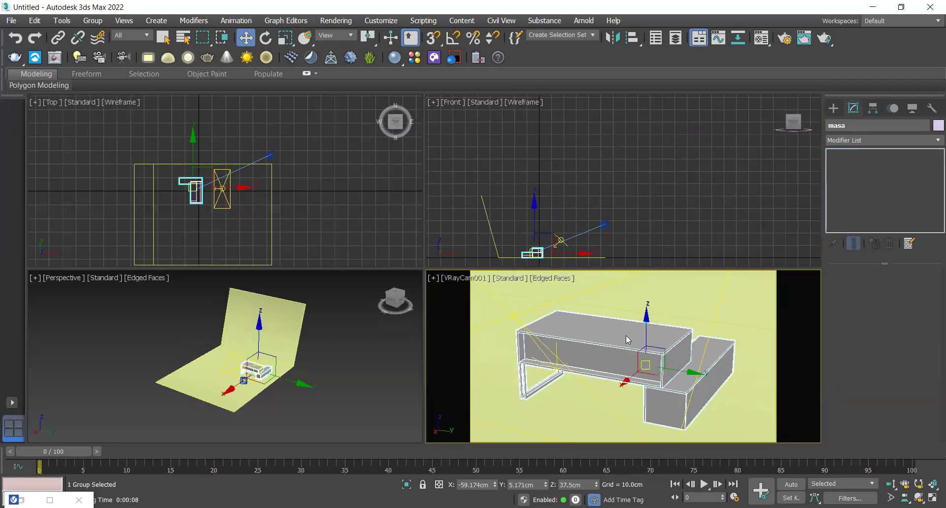
{"action": "key", "text": "shift+q"}
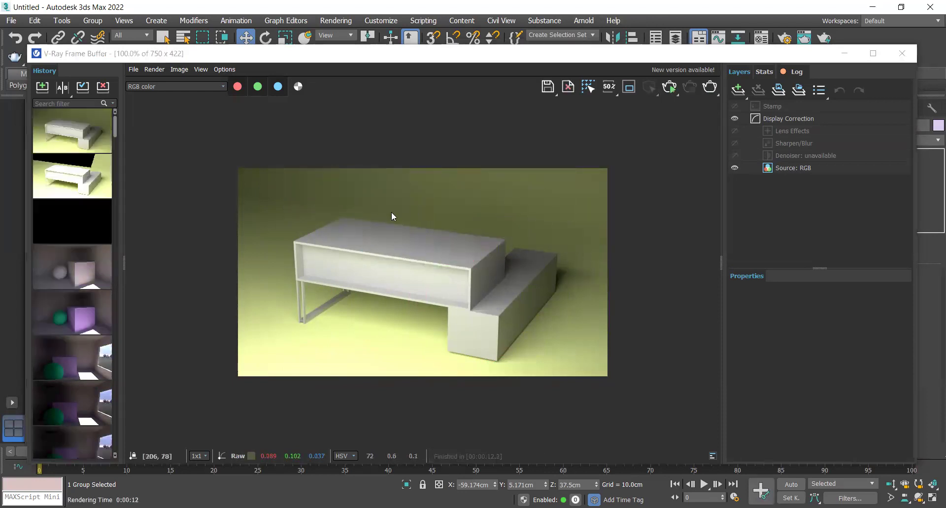
{"action": "scroll", "coordinate": [291, 195], "scroll_direction": "up", "scroll_amount": 3}
{"action": "scroll", "coordinate": [345, 202], "scroll_direction": "down", "scroll_amount": 1}
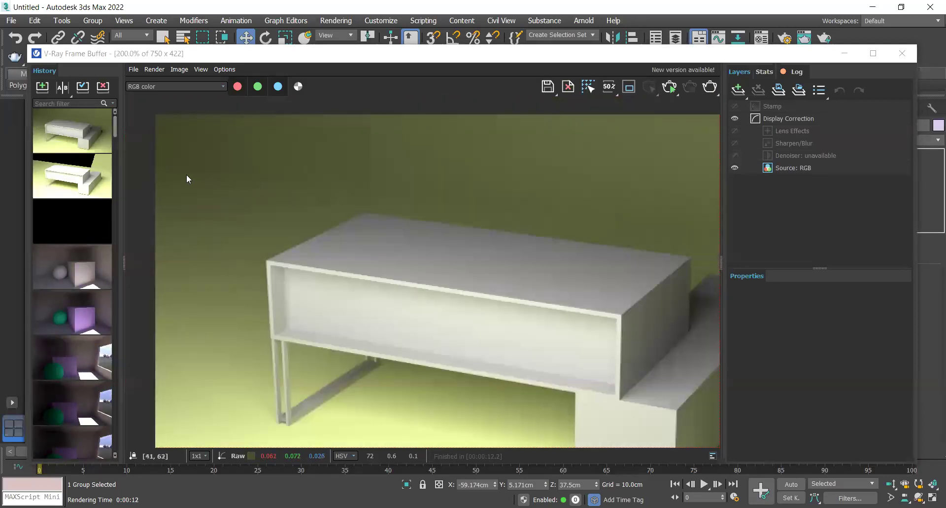
{"action": "scroll", "coordinate": [310, 192], "scroll_direction": "down", "scroll_amount": 1}
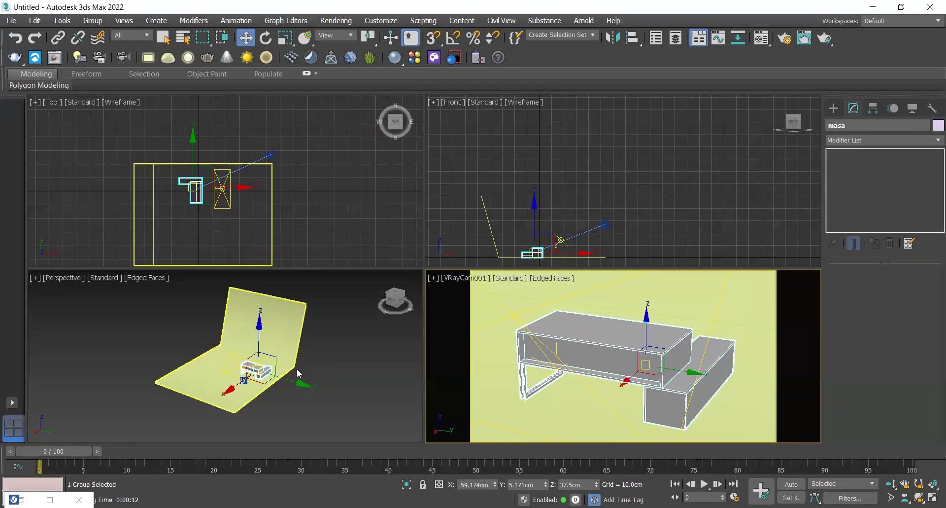
Step: Select the backdrop plane's fold edge between floor and wall and open its Chamfer settings in an enlarged Perspective view
{"action": "left_click", "coordinate": [286, 368]}
{"action": "scroll", "coordinate": [291, 364], "scroll_direction": "up", "scroll_amount": 5}
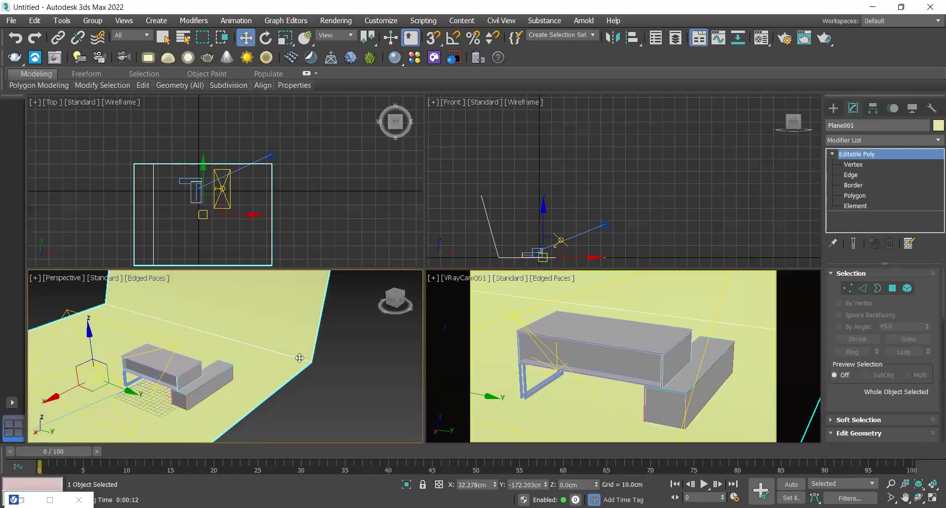
{"action": "left_click", "coordinate": [856, 175]}
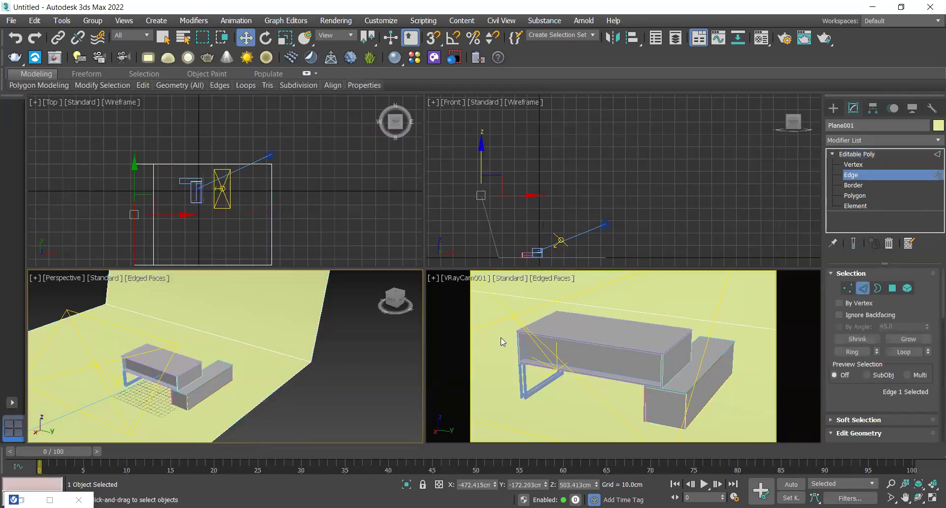
{"action": "left_click", "coordinate": [300, 361]}
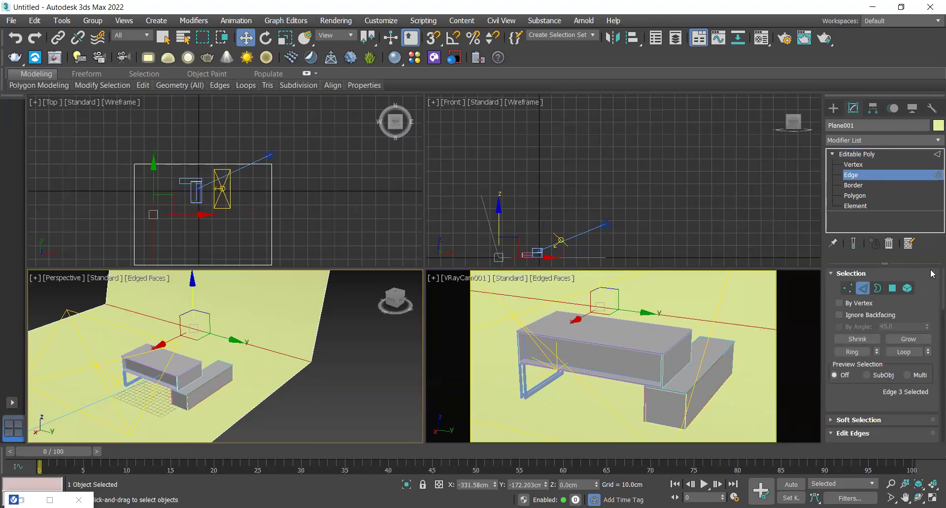
{"action": "scroll", "coordinate": [932, 305], "scroll_direction": "down", "scroll_amount": 10}
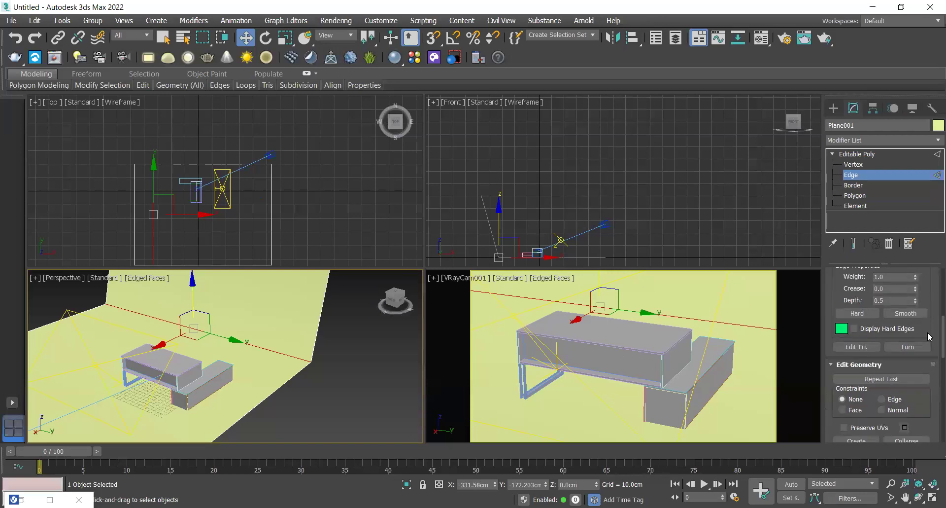
{"action": "scroll", "coordinate": [929, 343], "scroll_direction": "down", "scroll_amount": 2}
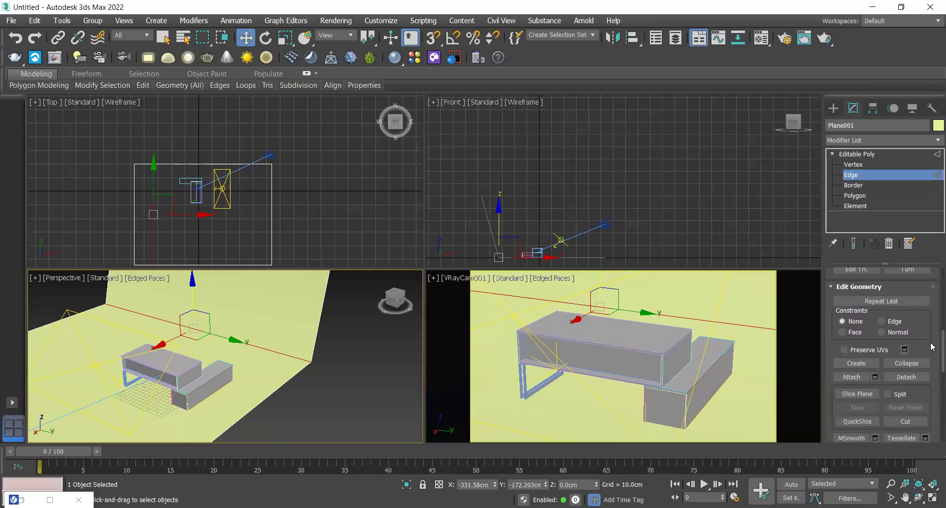
{"action": "scroll", "coordinate": [932, 340], "scroll_direction": "up", "scroll_amount": 9}
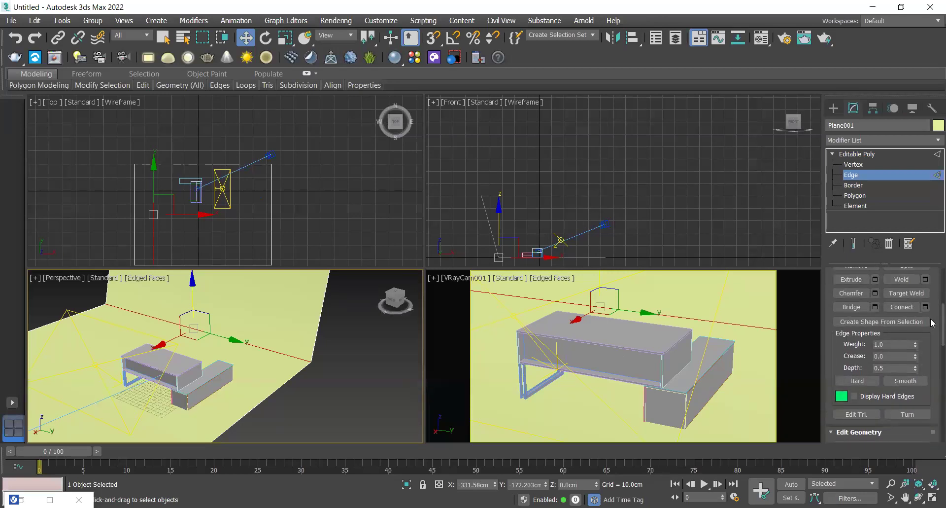
{"action": "scroll", "coordinate": [931, 323], "scroll_direction": "up", "scroll_amount": 2}
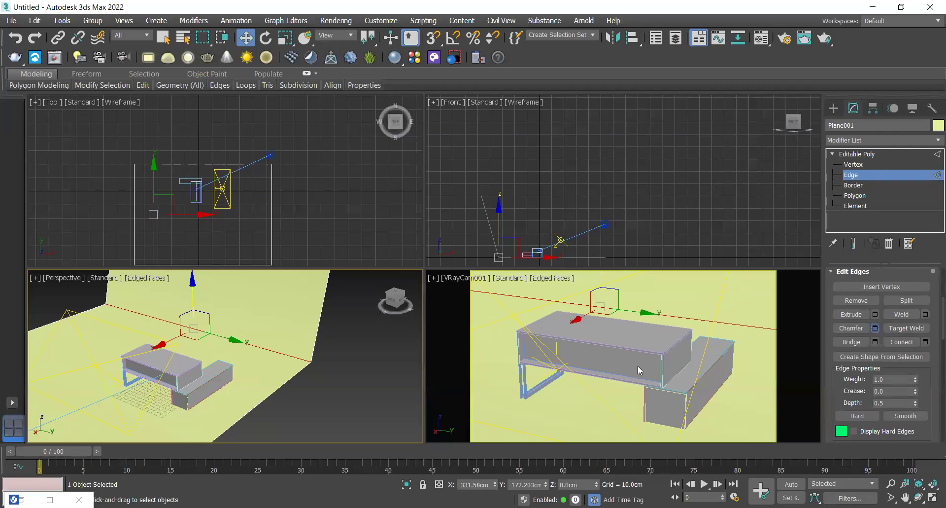
{"action": "key", "text": "ctrl+shift+c"}
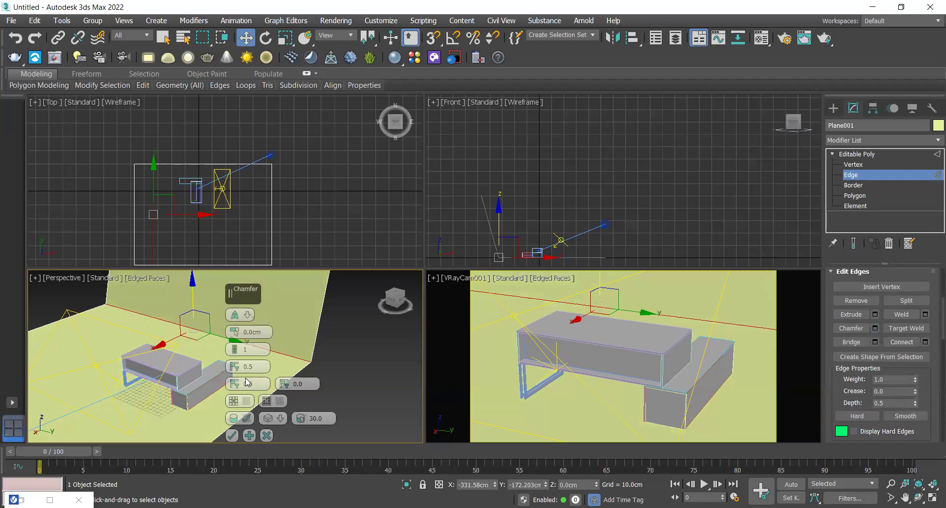
{"action": "key", "text": "alt+w"}
{"action": "scroll", "coordinate": [538, 274], "scroll_direction": "up", "scroll_amount": 2}
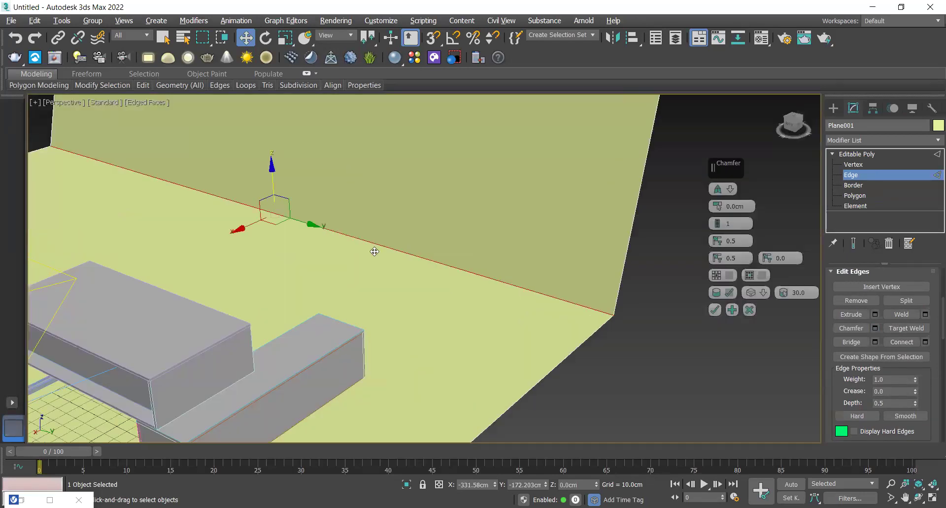
{"action": "scroll", "coordinate": [365, 252], "scroll_direction": "down", "scroll_amount": 2}
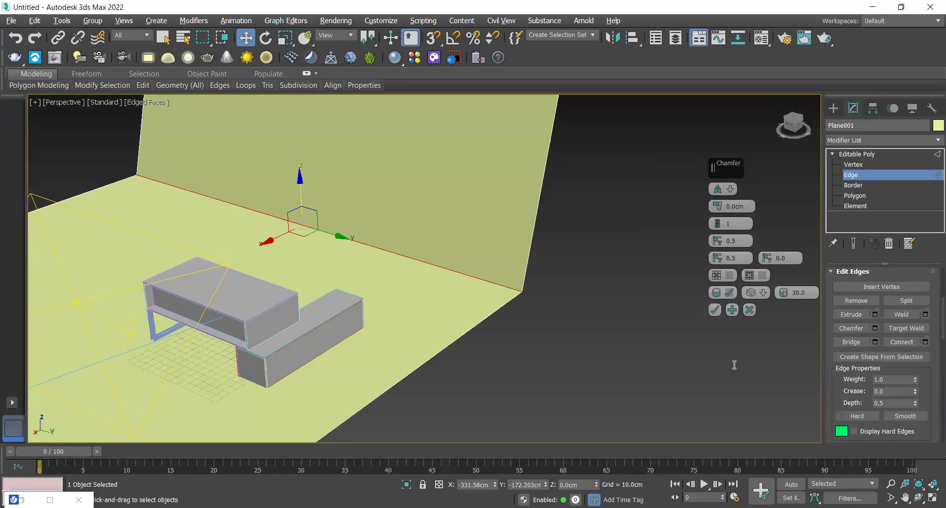
Step: Set the chamfer amount of the backdrop's fold edge to about 72.1 cm
{"action": "left_click_drag", "start_coordinate": [718, 205], "coordinate": [710, 88]}
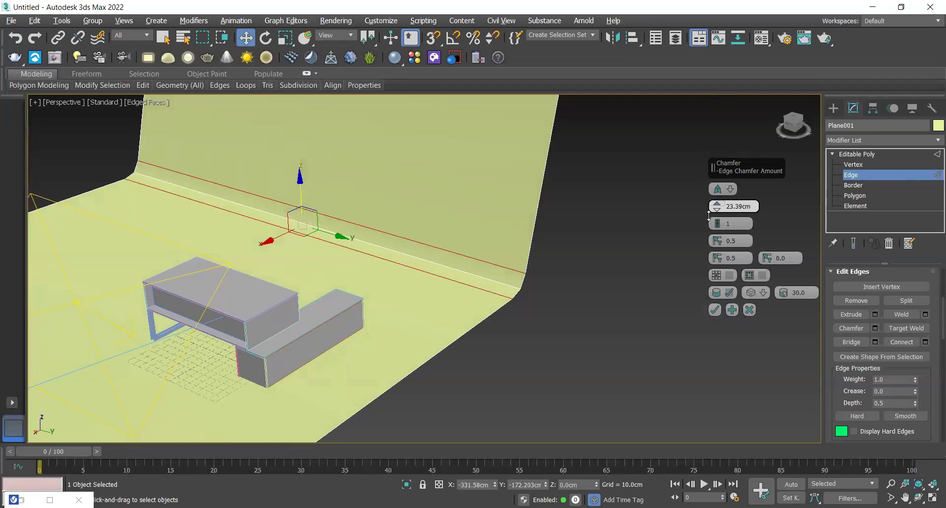
{"action": "left_click_drag", "start_coordinate": [708, 129], "coordinate": [688, 42]}
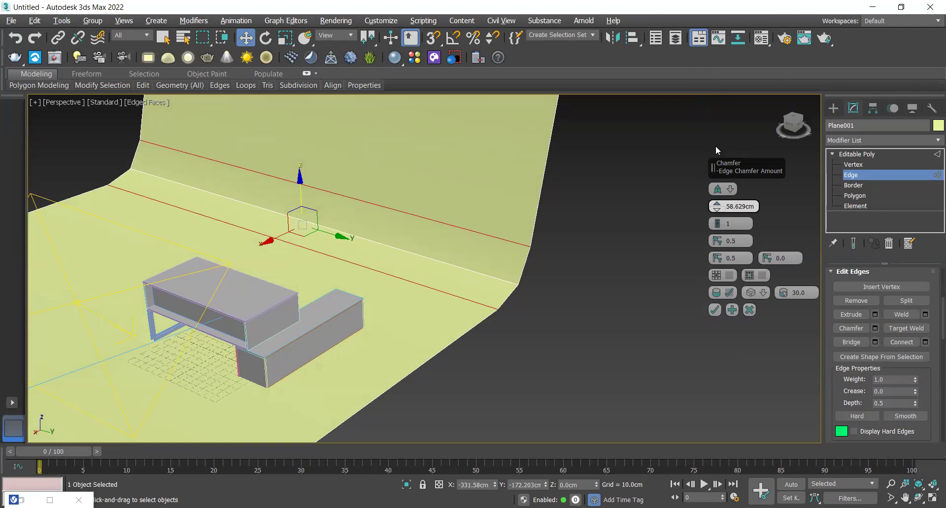
{"action": "mouse_move", "coordinate": [717, 206]}
{"action": "left_mouse_down"}
{"action": "mouse_move", "coordinate": [717, 197]}
{"action": "mouse_move", "coordinate": [717, 215]}
{"action": "left_mouse_up"}
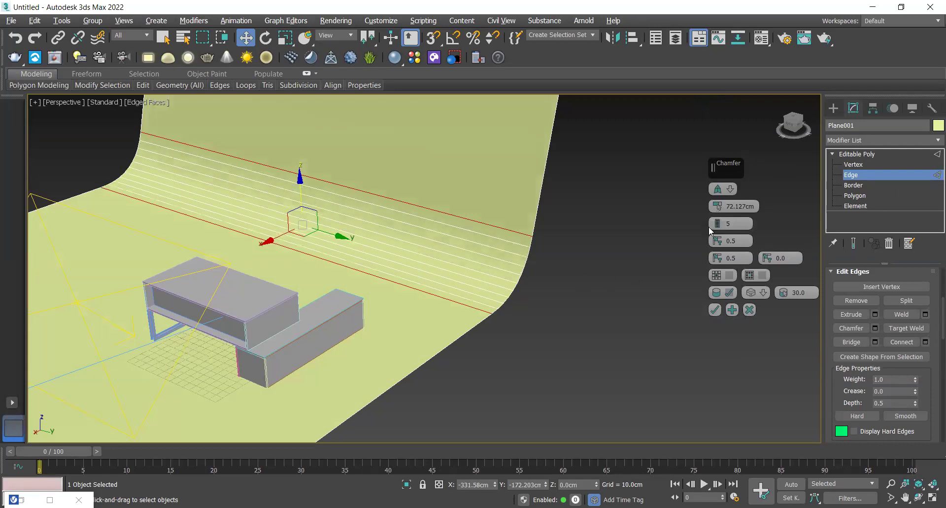
Step: Set the fold edge's chamfer to 8 segments, apply it and leave edge editing
{"action": "left_click_drag", "start_coordinate": [719, 226], "coordinate": [719, 247]}
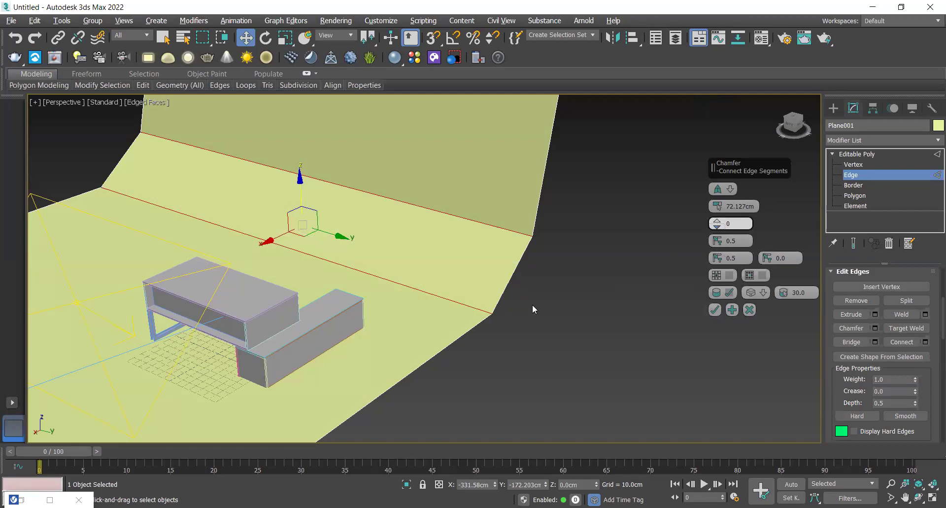
{"action": "left_click", "coordinate": [718, 224]}
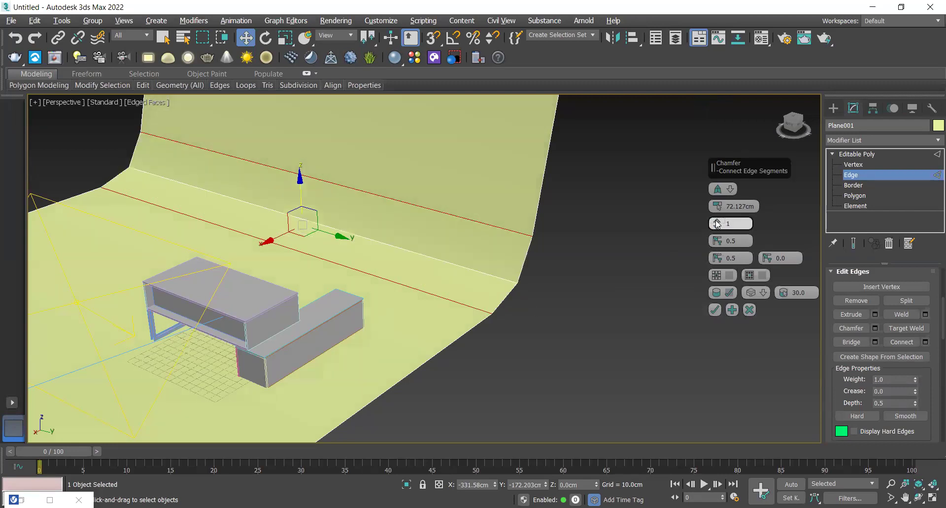
{"action": "left_click", "coordinate": [717, 224]}
{"action": "left_click", "coordinate": [718, 220]}
{"action": "left_click", "coordinate": [717, 220]}
{"action": "left_click", "coordinate": [717, 221]}
{"action": "left_click", "coordinate": [717, 220]}
{"action": "left_click", "coordinate": [717, 220]}
{"action": "left_click", "coordinate": [717, 222]}
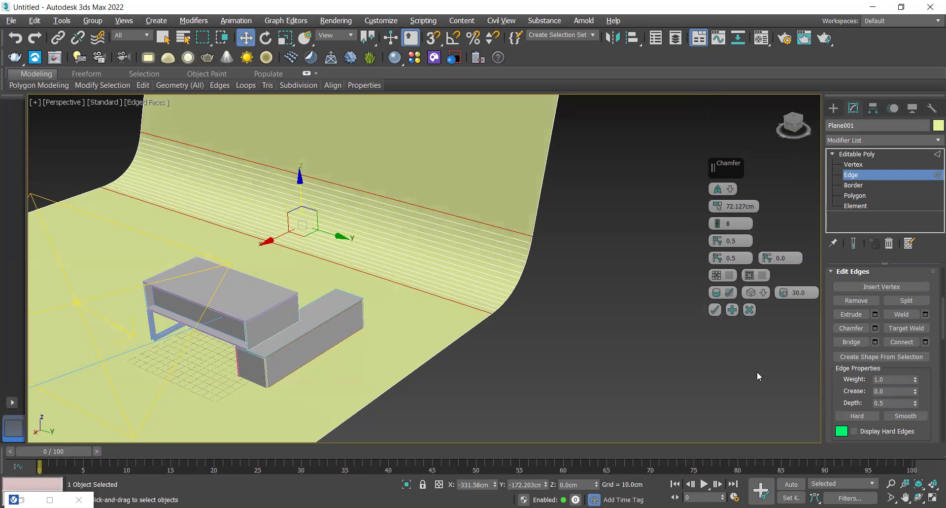
{"action": "left_click", "coordinate": [713, 312]}
{"action": "left_click", "coordinate": [611, 271]}
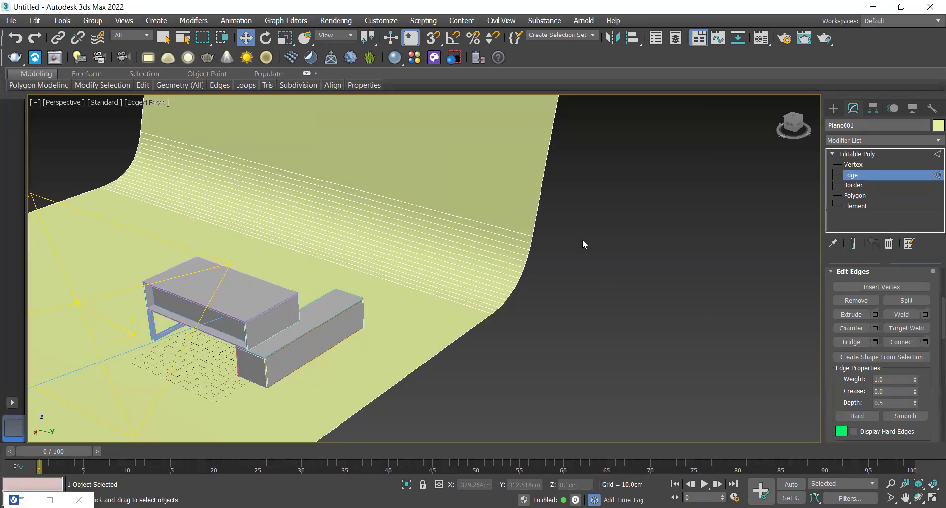
{"action": "left_click", "coordinate": [862, 152]}
{"action": "scroll", "coordinate": [550, 315], "scroll_direction": "down", "scroll_amount": 3}
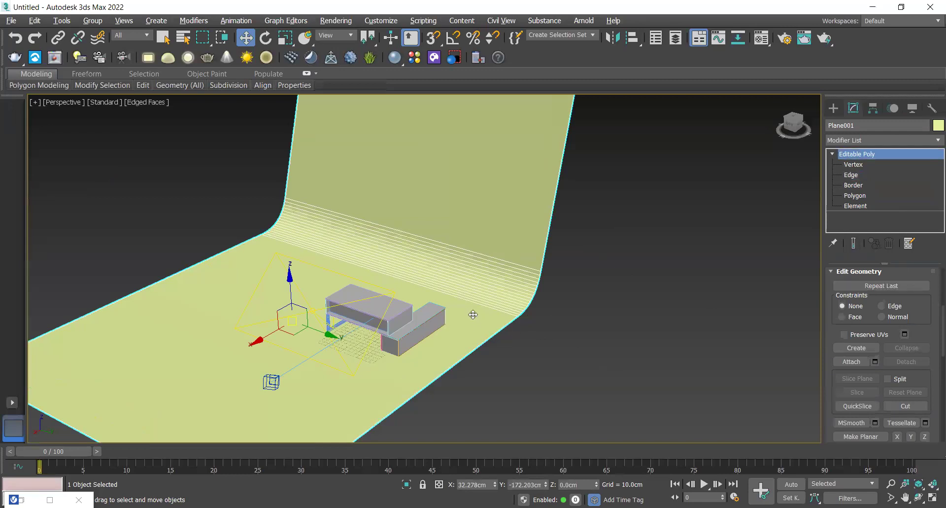
Step: Frame the furniture from a low angle on its metal-leg side in the Perspective view and create a V-Ray physical camera from that view
{"action": "key", "text": "t"}
{"action": "scroll", "coordinate": [399, 233], "scroll_direction": "down", "scroll_amount": 4}
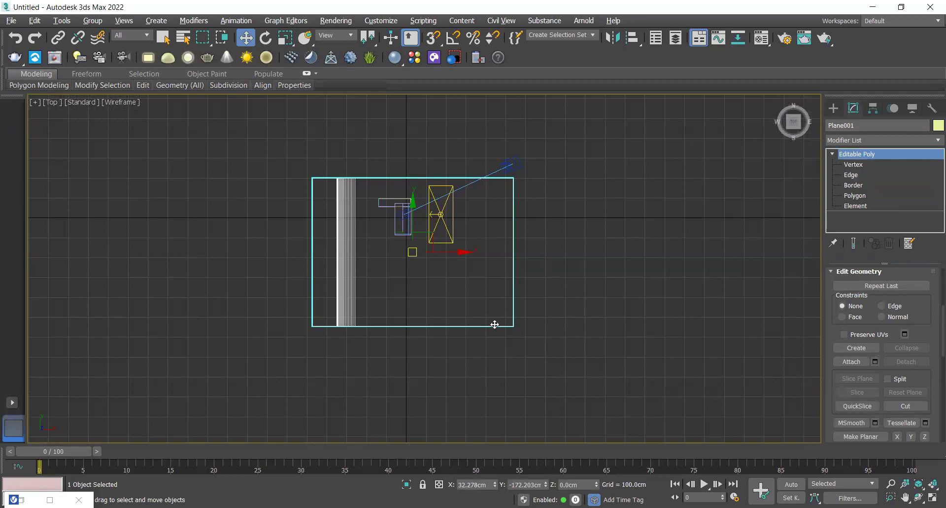
{"action": "key", "text": "alt+w"}
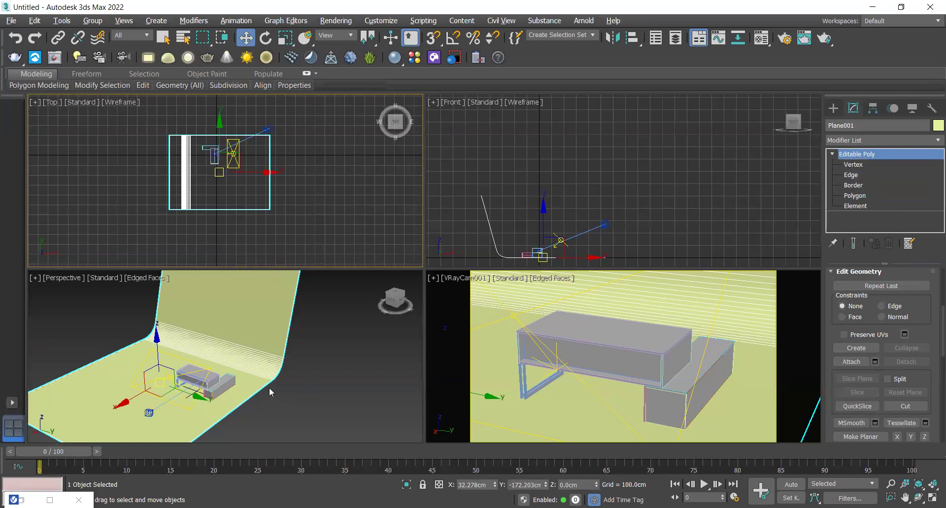
{"action": "mouse_move", "coordinate": [240, 380]}
{"action": "middle_mouse_down", "text": "alt"}
{"action": "mouse_move", "coordinate": [268, 381]}
{"action": "mouse_move", "coordinate": [212, 391]}
{"action": "mouse_move", "coordinate": [259, 393]}
{"action": "mouse_move", "coordinate": [237, 383]}
{"action": "middle_mouse_up", "text": "alt"}
{"action": "scroll", "coordinate": [244, 387], "scroll_direction": "up", "scroll_amount": 5}
{"action": "scroll", "coordinate": [237, 384], "scroll_direction": "up", "scroll_amount": 3}
{"action": "scroll", "coordinate": [241, 377], "scroll_direction": "up", "scroll_amount": 2}
{"action": "scroll", "coordinate": [247, 370], "scroll_direction": "down", "scroll_amount": 2}
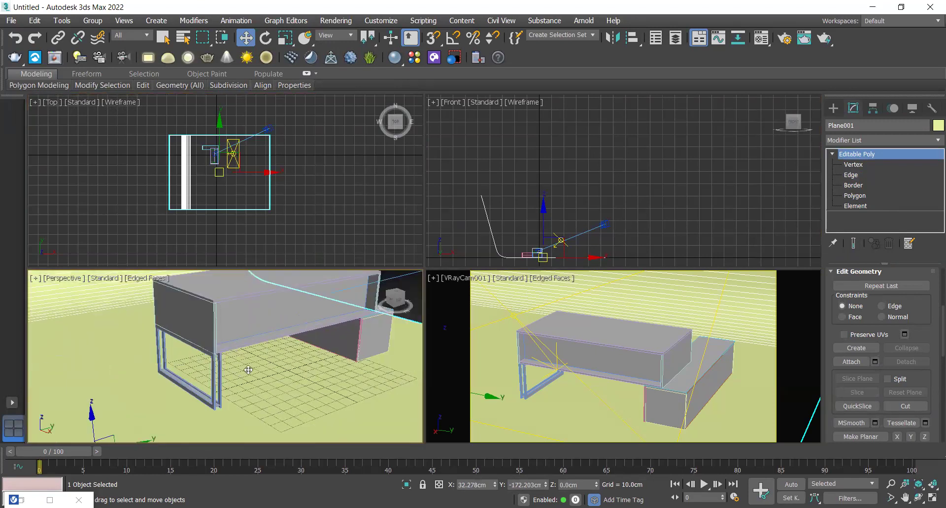
{"action": "middle_click_drag", "start_coordinate": [252, 365], "coordinate": [228, 359]}
{"action": "middle_click_drag", "start_coordinate": [259, 373], "coordinate": [233, 375]}
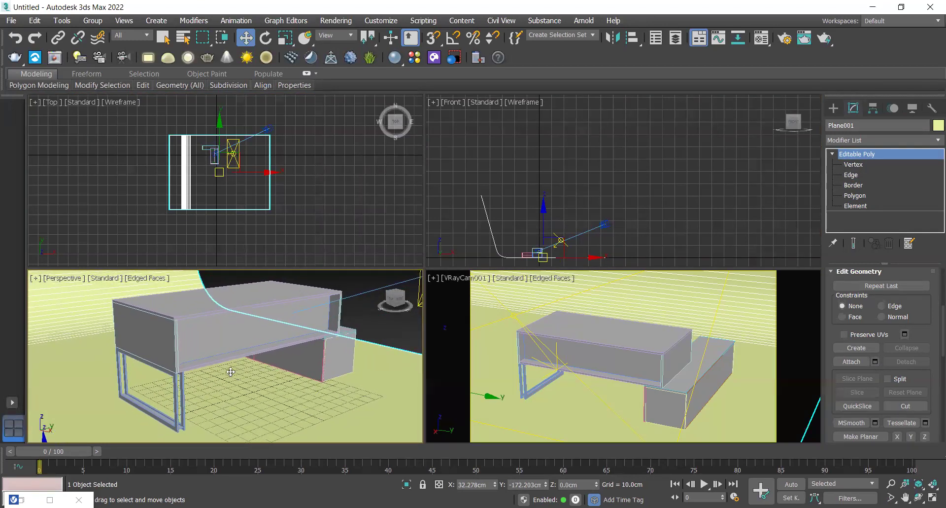
{"action": "left_click", "coordinate": [123, 57]}
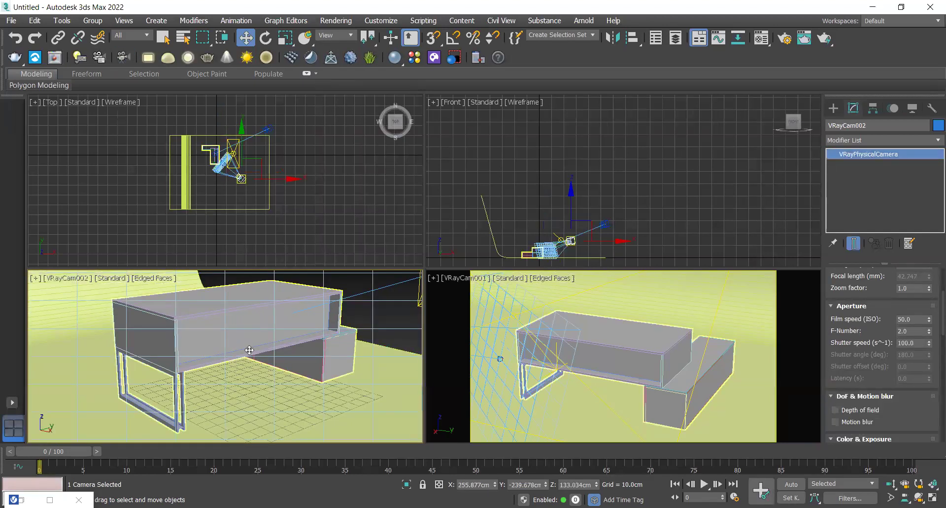
{"action": "left_click", "coordinate": [262, 360]}
{"action": "left_click", "coordinate": [363, 340]}
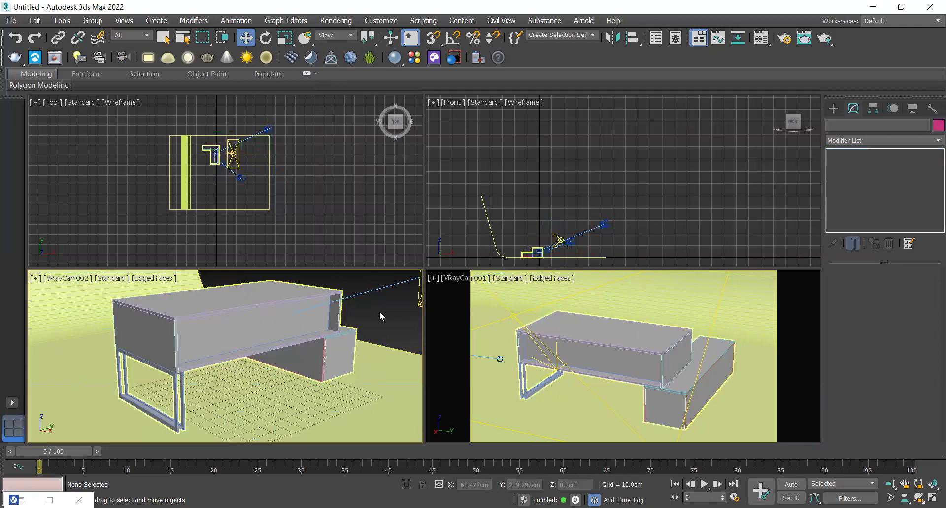
Step: Select the backdrop plane and window-select all vertices along its far side edge in the Top view for editing
{"action": "left_click", "coordinate": [371, 345]}
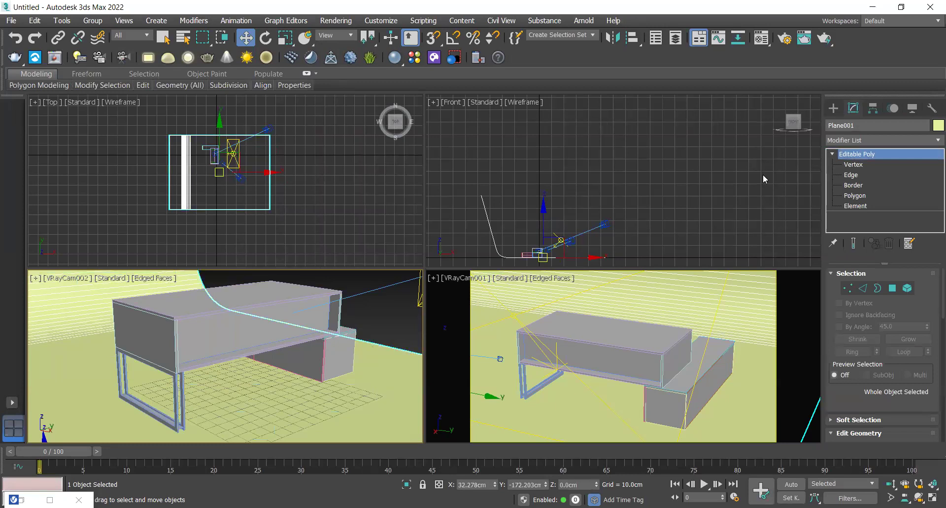
{"action": "middle_click_drag", "start_coordinate": [217, 152], "coordinate": [234, 169]}
{"action": "left_click", "coordinate": [868, 166]}
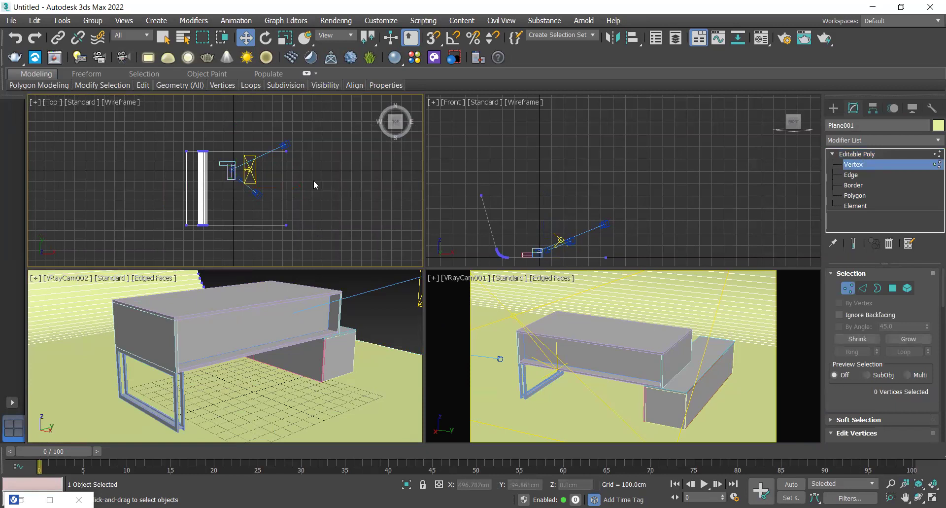
{"action": "left_click_drag", "start_coordinate": [136, 131], "coordinate": [343, 173]}
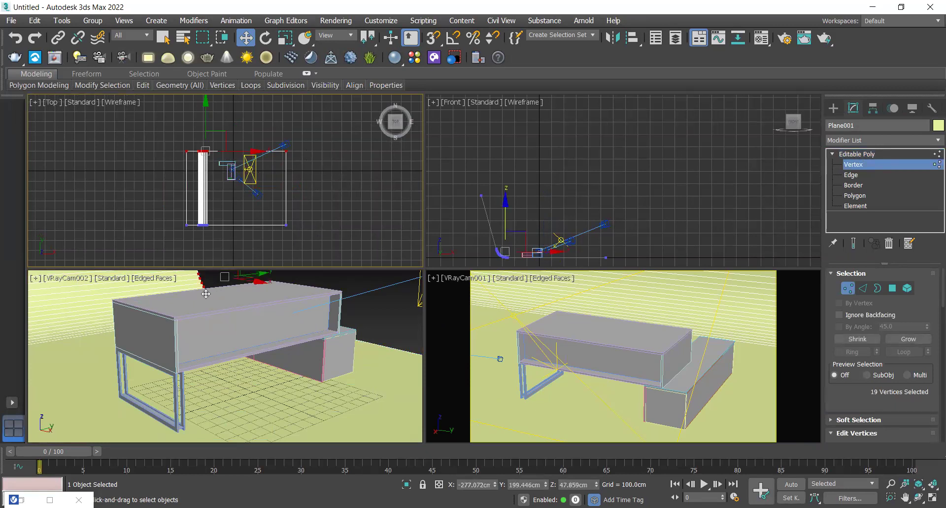
Step: Move the selected side vertices about 473.5 cm outward along Y to widen the backdrop, checking it in a Perspective view
{"action": "key", "text": "p"}
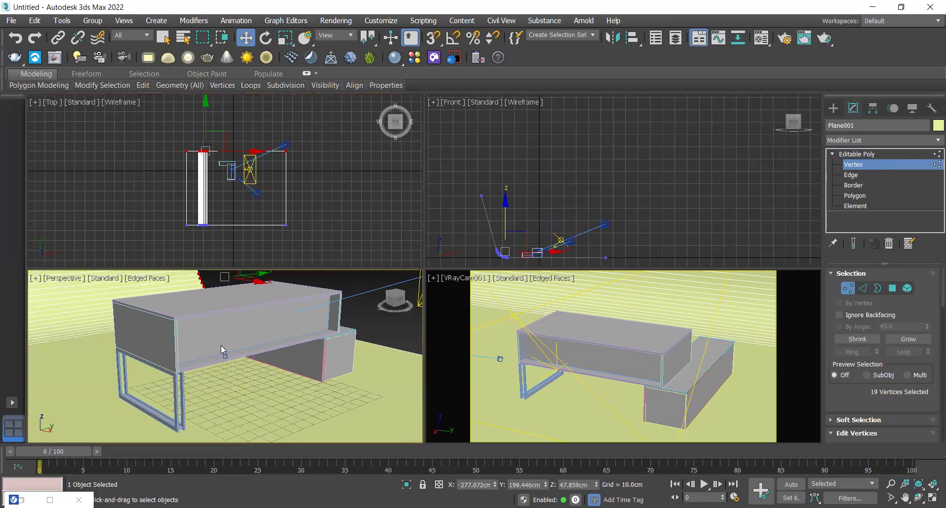
{"action": "scroll", "coordinate": [217, 347], "scroll_direction": "down", "scroll_amount": 8}
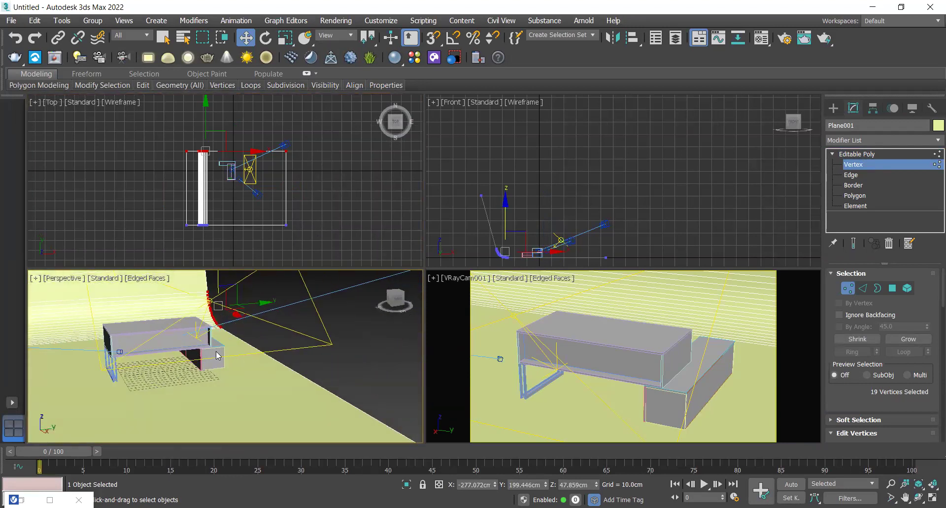
{"action": "key", "text": "alt+q"}
{"action": "scroll", "coordinate": [217, 355], "scroll_direction": "up", "scroll_amount": 4}
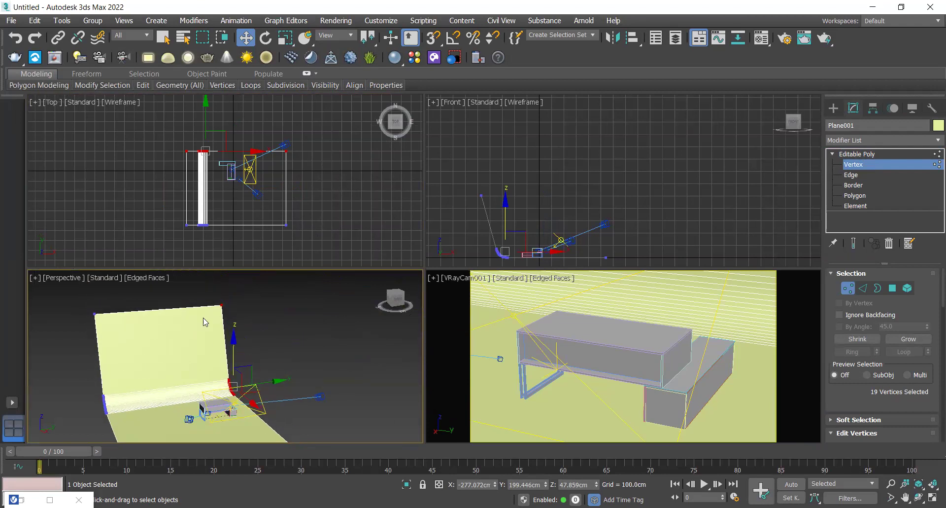
{"action": "middle_click_drag", "start_coordinate": [256, 421], "coordinate": [260, 397]}
{"action": "left_click_drag", "start_coordinate": [279, 365], "coordinate": [334, 362]}
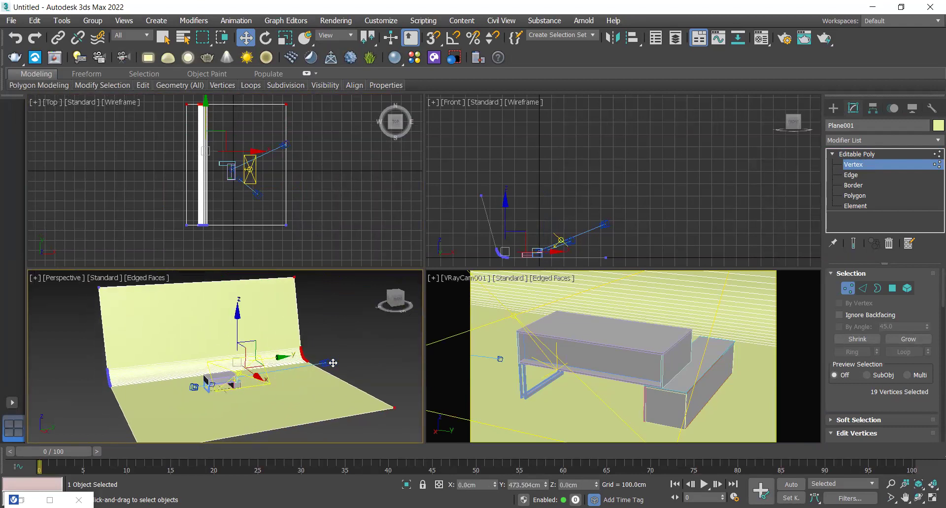
{"action": "middle_click_drag", "start_coordinate": [302, 351], "coordinate": [297, 358]}
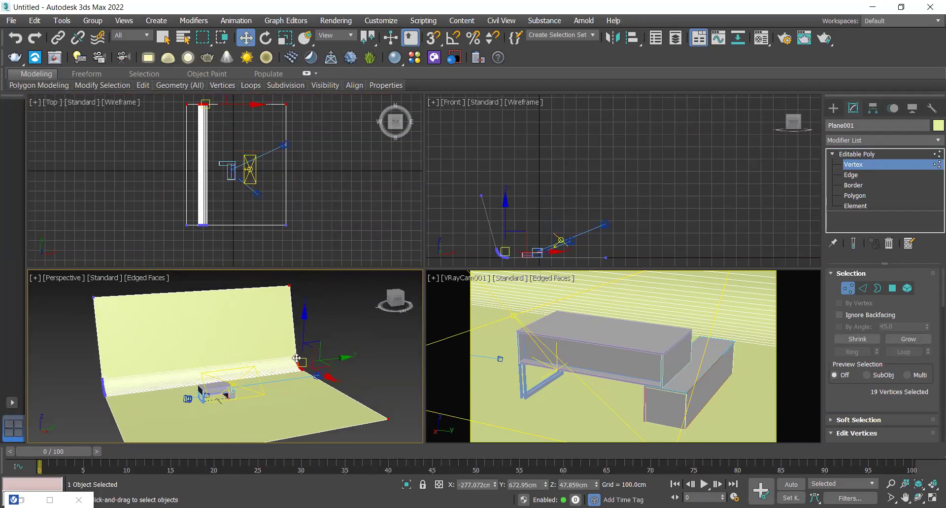
Step: Restore the VRayCam002 view, extend the backdrop's side vertices about 1084.7 cm further along Y and leave vertex editing
{"action": "key", "text": "c"}
{"action": "left_click", "coordinate": [441, 179]}
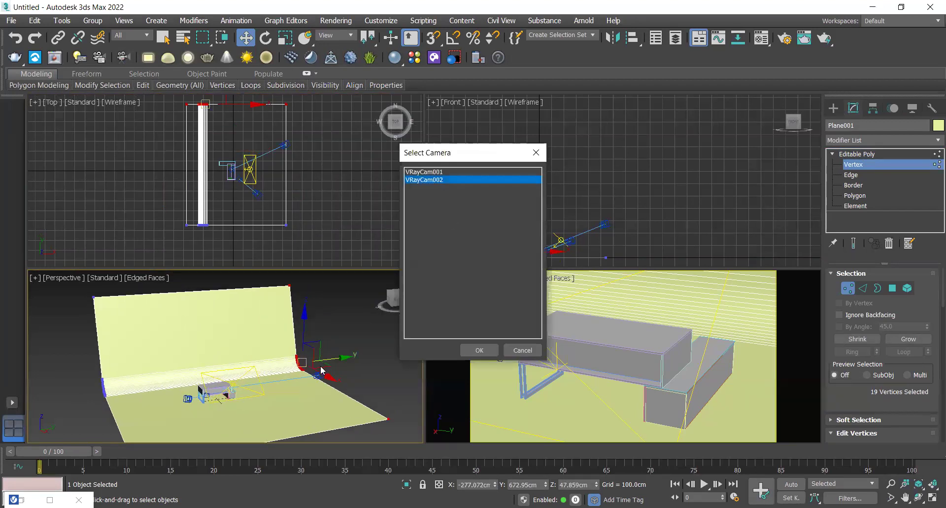
{"action": "key", "text": "Return"}
{"action": "scroll", "coordinate": [277, 200], "scroll_direction": "down", "scroll_amount": 4}
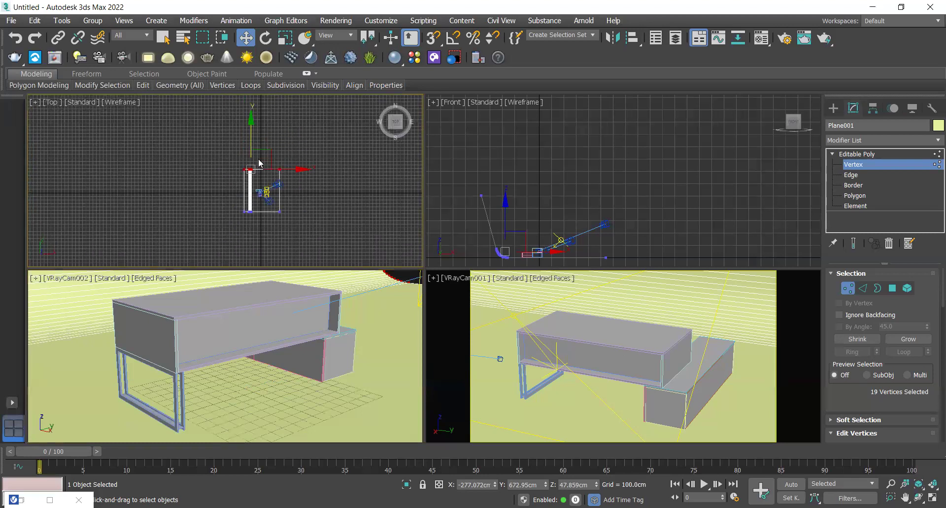
{"action": "left_click_drag", "start_coordinate": [255, 117], "coordinate": [255, 95]}
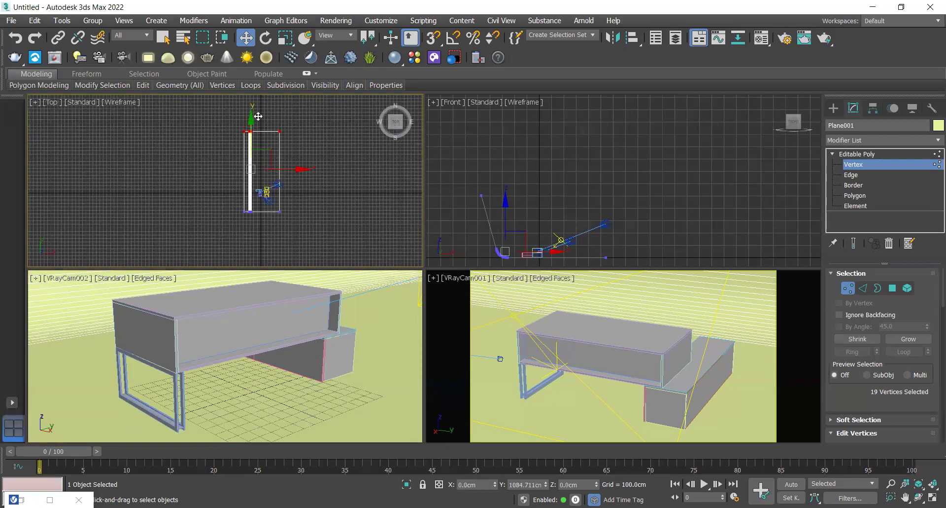
{"action": "left_click", "coordinate": [880, 151]}
Step: Show the safe frame in the VRayCam002 view and shift the framing so the desk sits slightly lower
{"action": "left_click", "coordinate": [331, 351]}
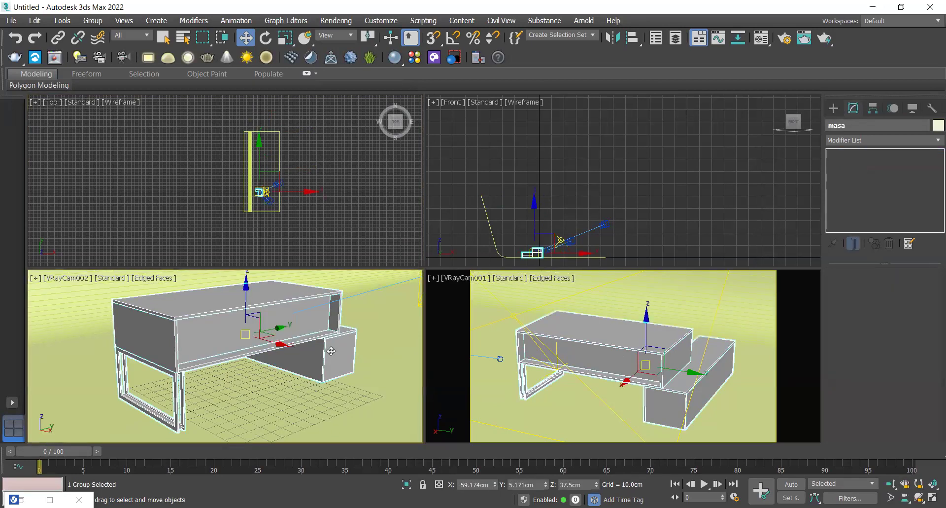
{"action": "key", "text": "shift+f"}
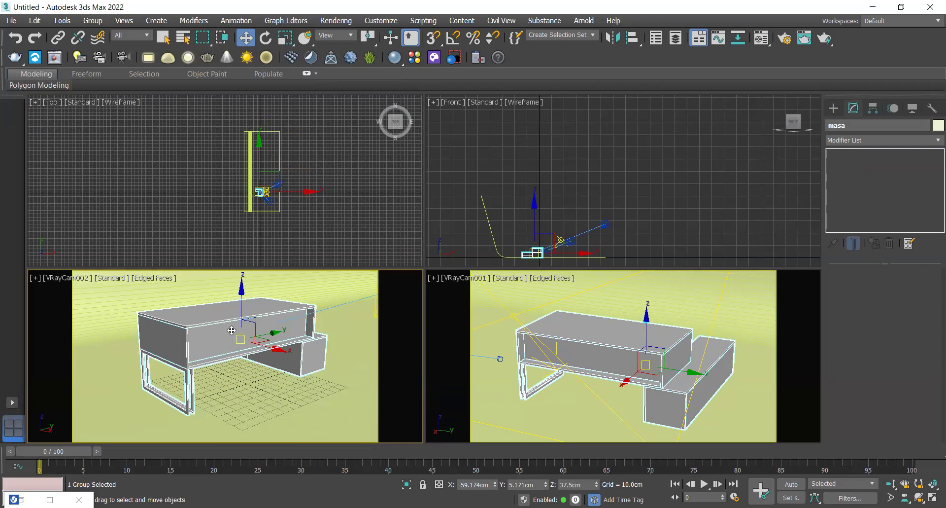
{"action": "middle_click_drag", "start_coordinate": [223, 333], "coordinate": [223, 348]}
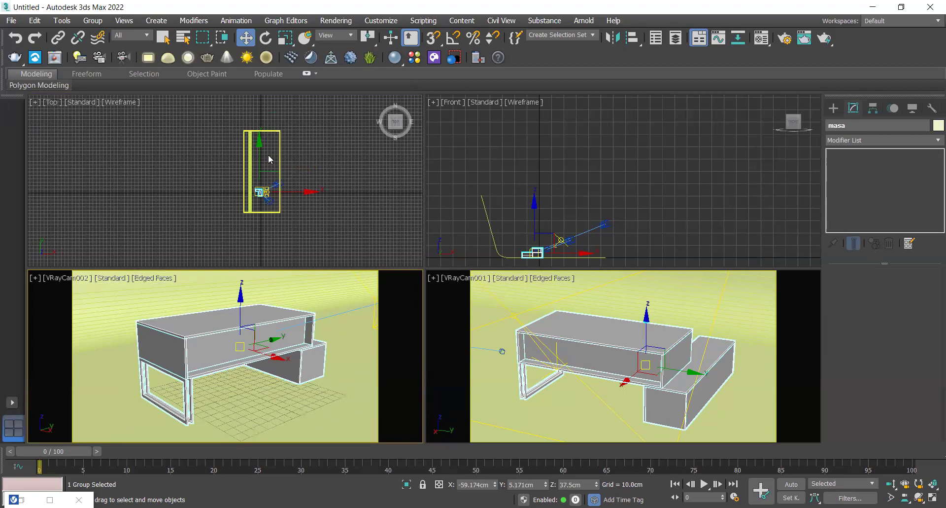
Step: Pull the backdrop's side vertices back to about Y 880 cm, leave vertex editing and deselect the plane
{"action": "left_click", "coordinate": [283, 147]}
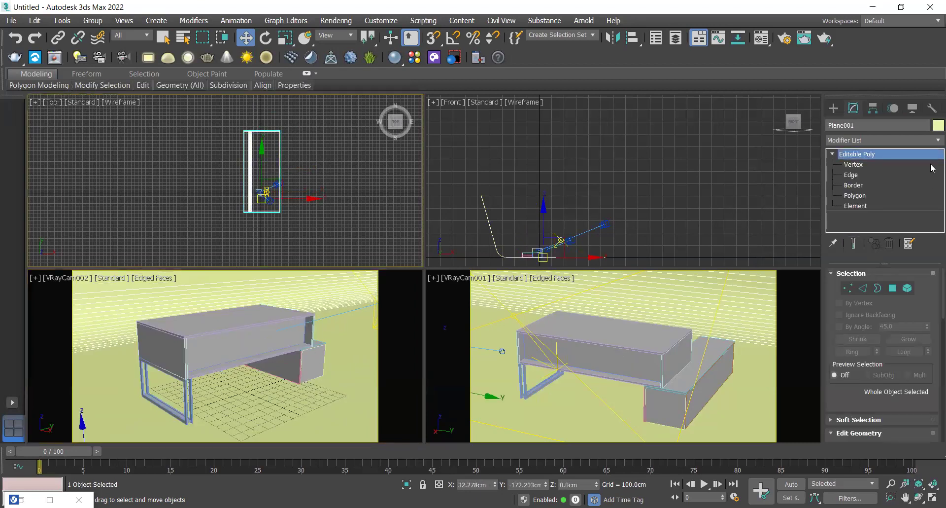
{"action": "left_click", "coordinate": [890, 166]}
{"action": "left_click_drag", "start_coordinate": [252, 122], "coordinate": [253, 140]}
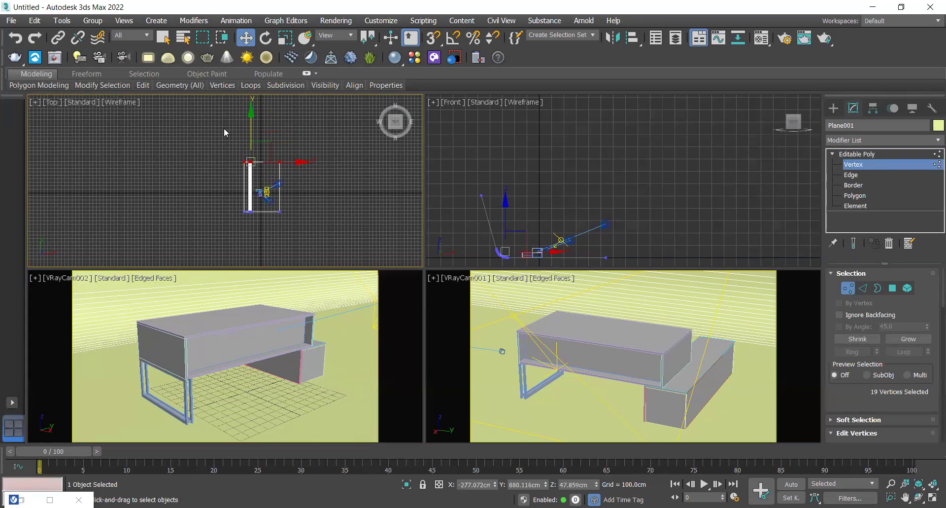
{"action": "right_click", "coordinate": [246, 38]}
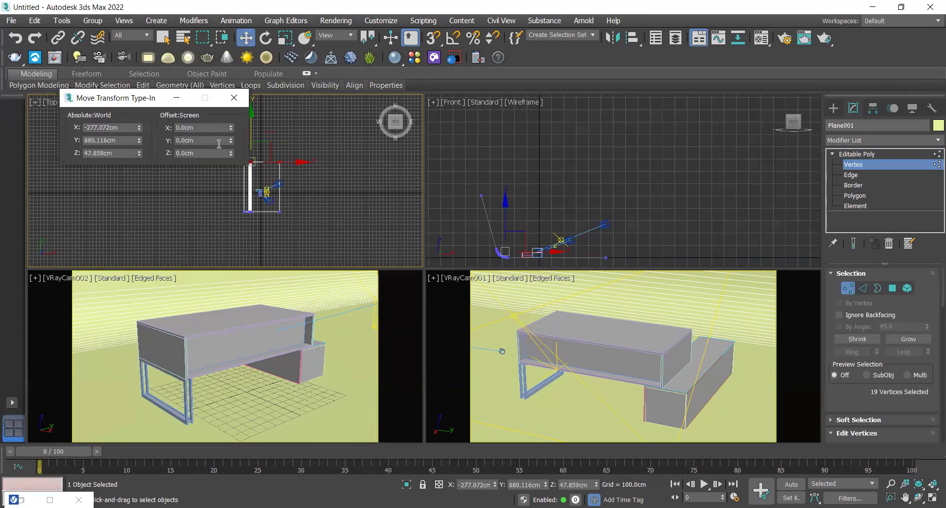
{"action": "left_click_drag", "start_coordinate": [228, 141], "coordinate": [228, 137]}
{"action": "left_click", "coordinate": [240, 99]}
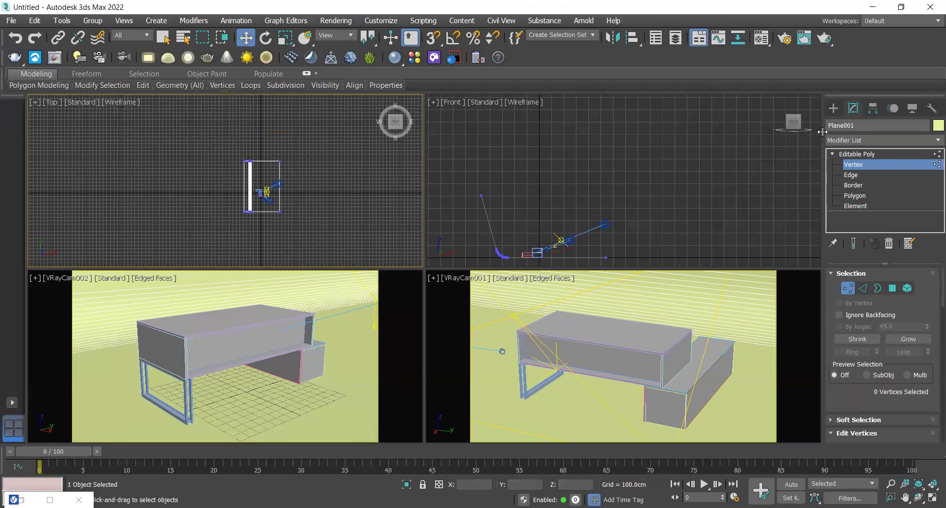
{"action": "left_click", "coordinate": [870, 153]}
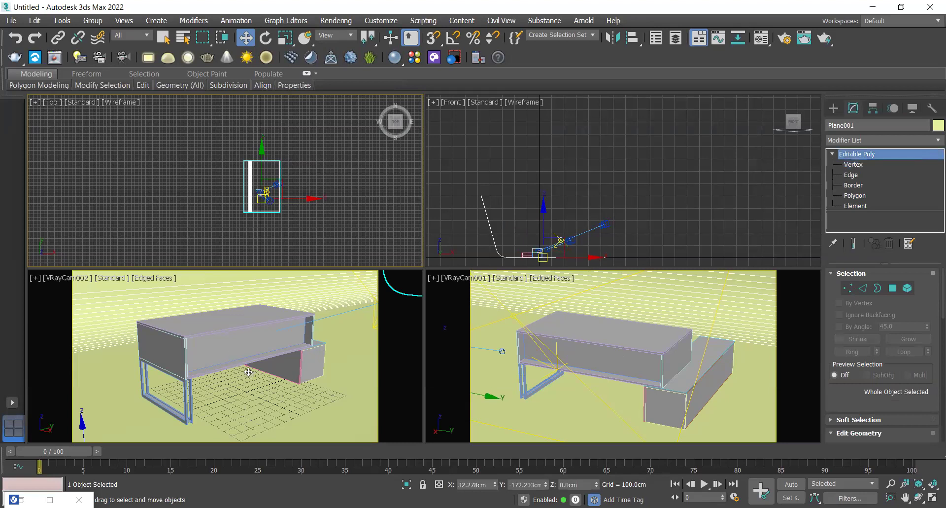
{"action": "left_click", "coordinate": [380, 207]}
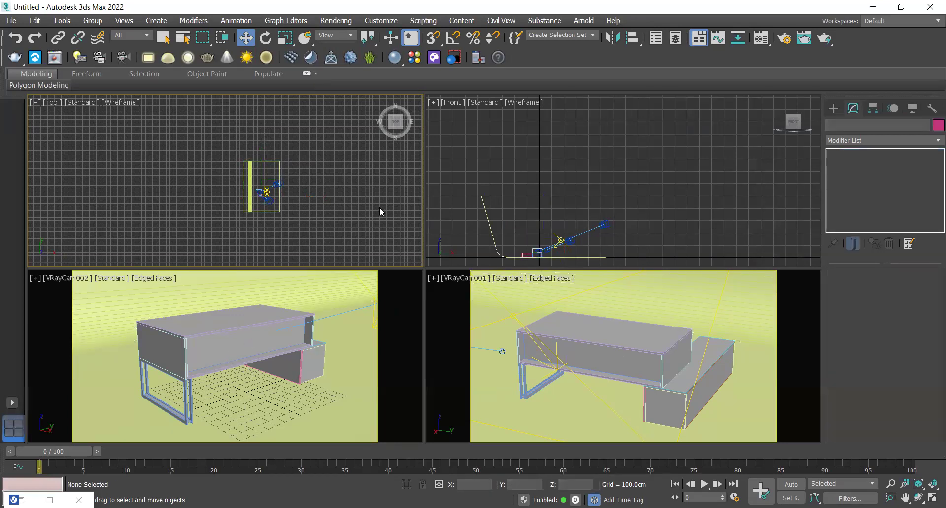
Step: Change the VRayCam002 viewport to Perspective and view the desk and backdrop from further away
{"action": "left_click", "coordinate": [295, 302]}
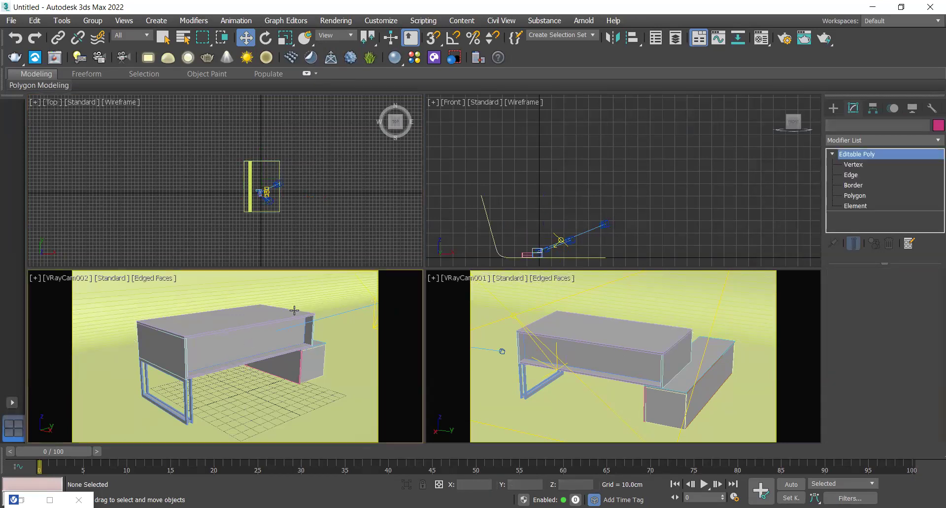
{"action": "key", "text": "p"}
{"action": "key", "text": "z"}
{"action": "middle_click_drag", "start_coordinate": [281, 303], "coordinate": [590, 392], "text": "alt"}
{"action": "scroll", "coordinate": [296, 293], "scroll_direction": "up", "scroll_amount": 3}
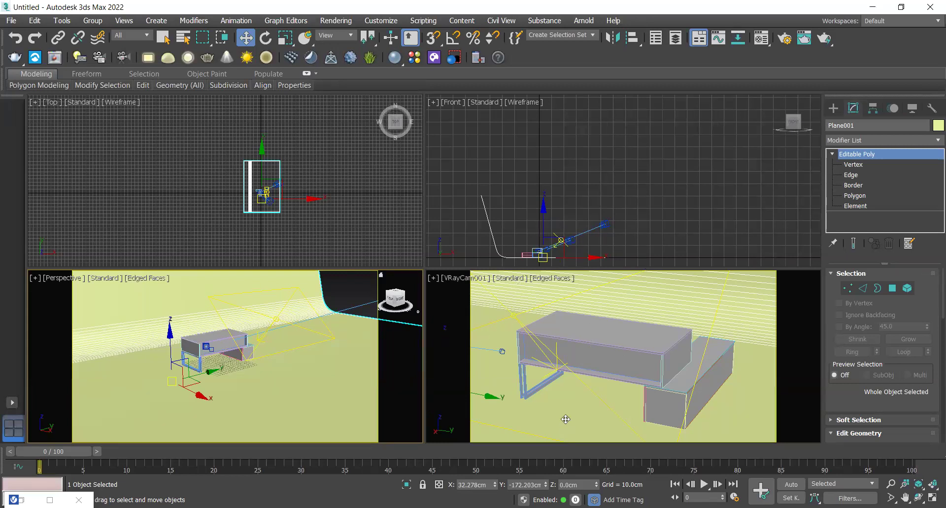
Step: Enable Override mtl in V-Ray's global switches with the VRayCam001 view active, and assign a VRayMtl as the override material
{"action": "left_click", "coordinate": [759, 353]}
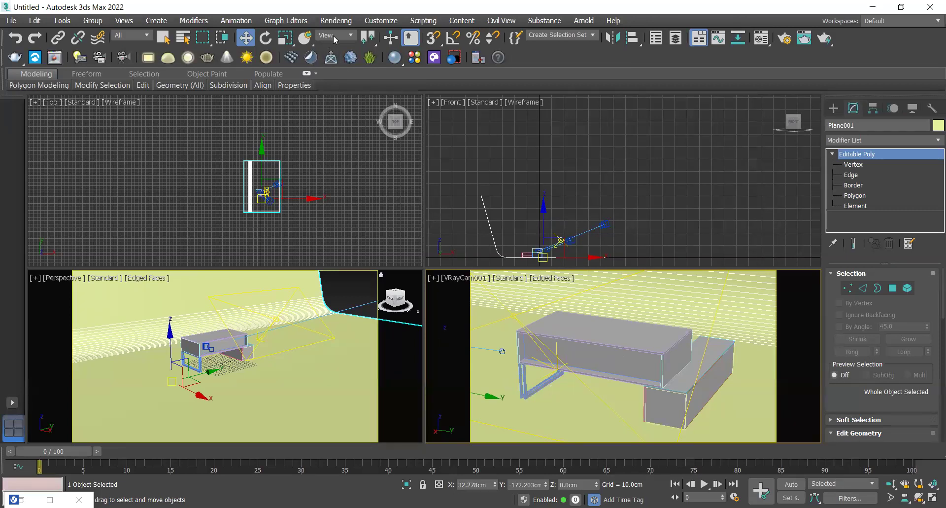
{"action": "left_click", "coordinate": [334, 21]}
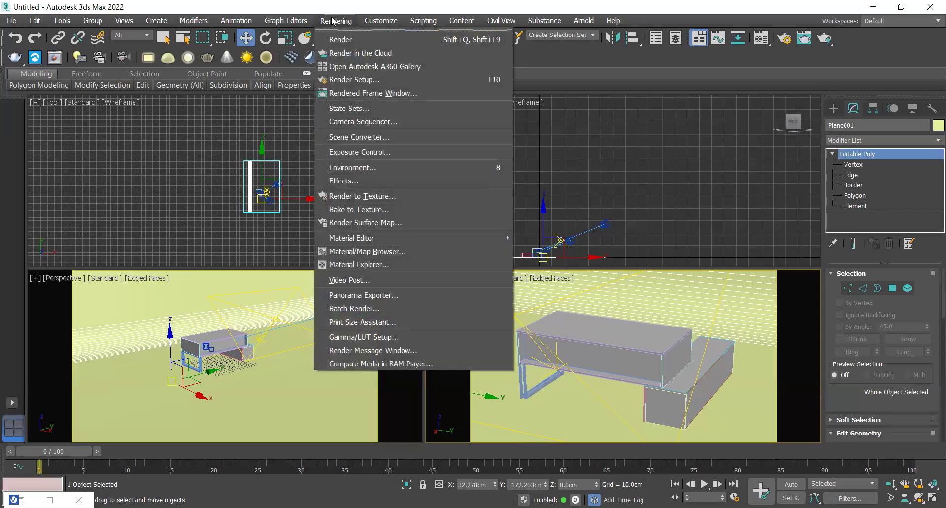
{"action": "left_click", "coordinate": [358, 80]}
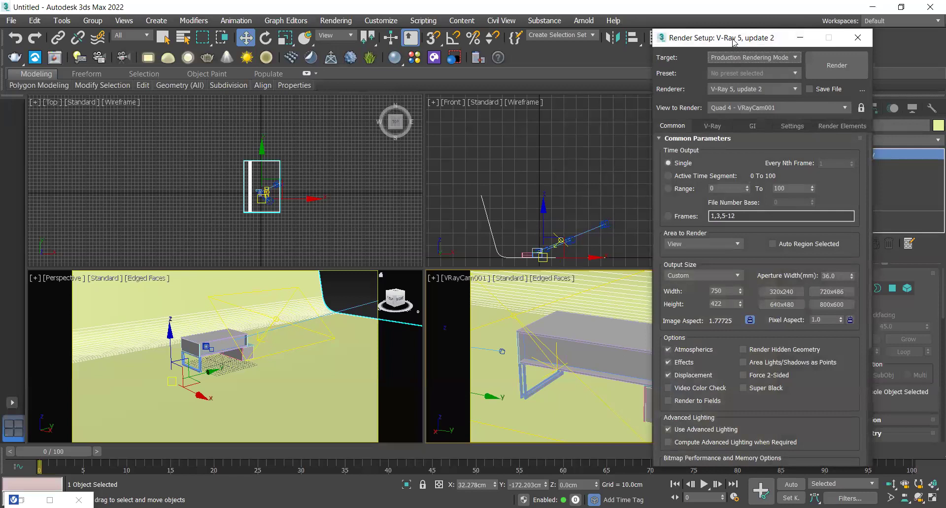
{"action": "left_click_drag", "start_coordinate": [735, 42], "coordinate": [431, 53]}
{"action": "left_click", "coordinate": [413, 137]}
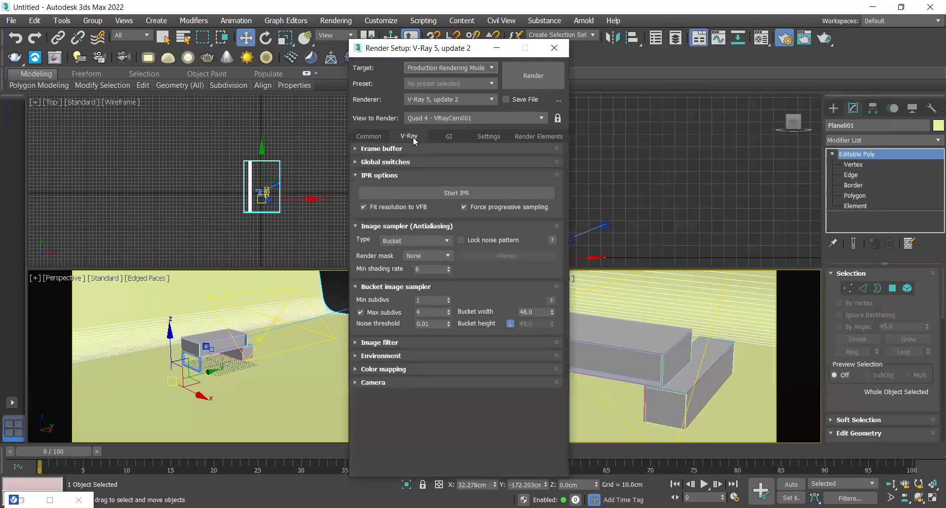
{"action": "left_click", "coordinate": [375, 162]}
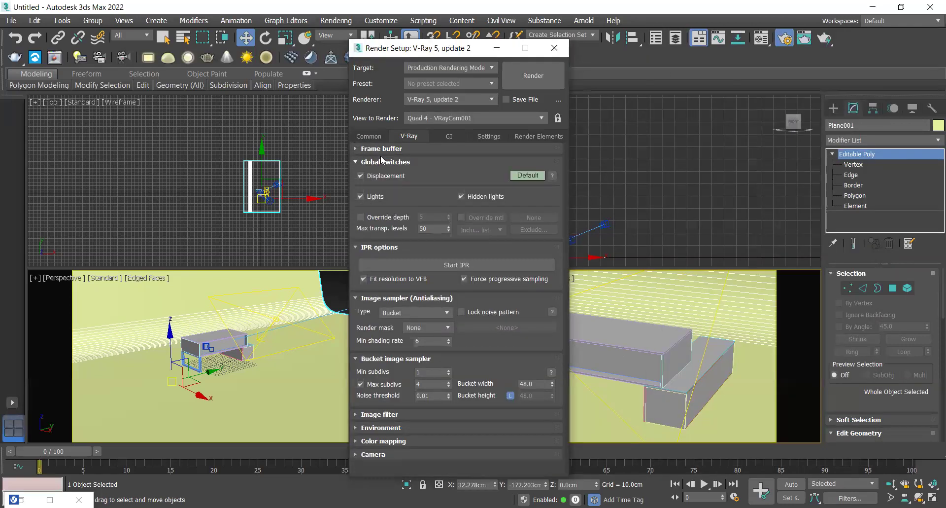
{"action": "left_click", "coordinate": [462, 217]}
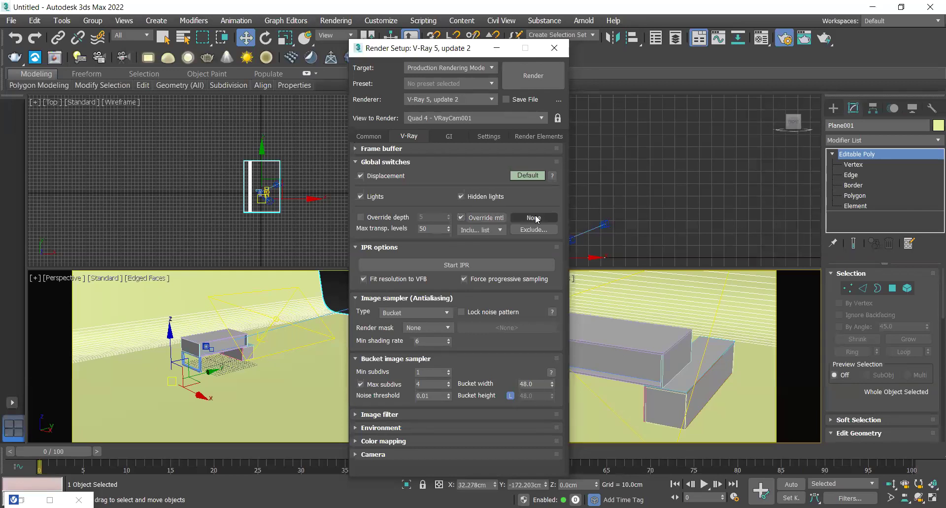
{"action": "left_click", "coordinate": [537, 219]}
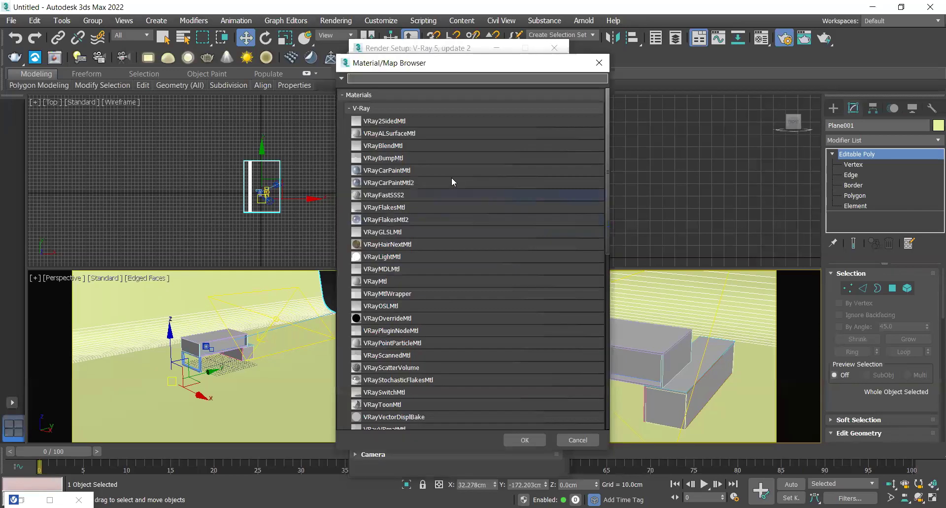
{"action": "left_click", "coordinate": [399, 281]}
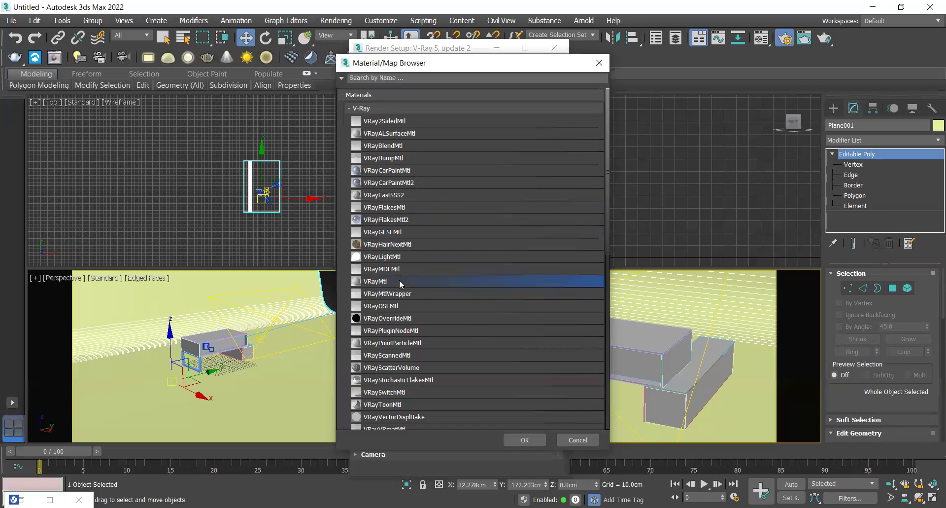
{"action": "double_click", "coordinate": [399, 279]}
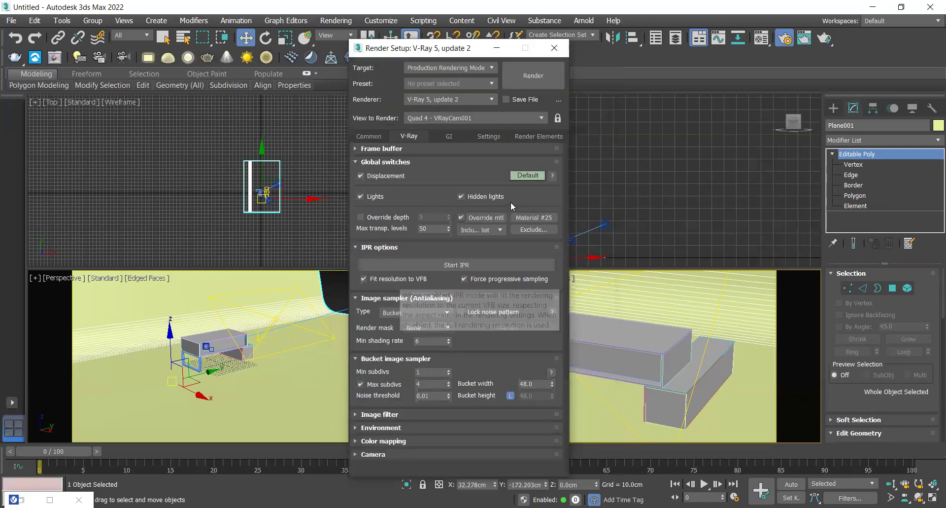
{"action": "left_click", "coordinate": [555, 52]}
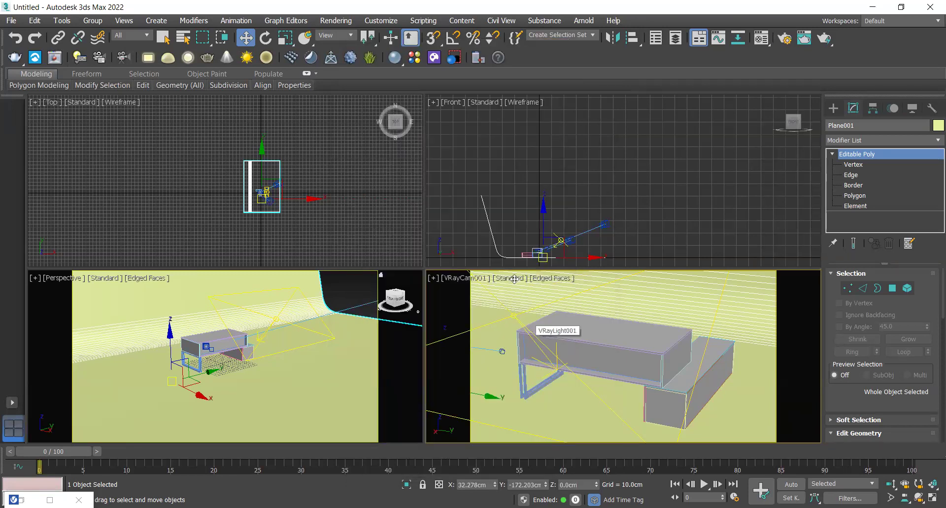
Step: Place the override material from V-Ray's global switches into the third Material Editor slot as an instance and check its enlarged preview
{"action": "left_click", "coordinate": [421, 254]}
{"action": "key", "text": "m"}
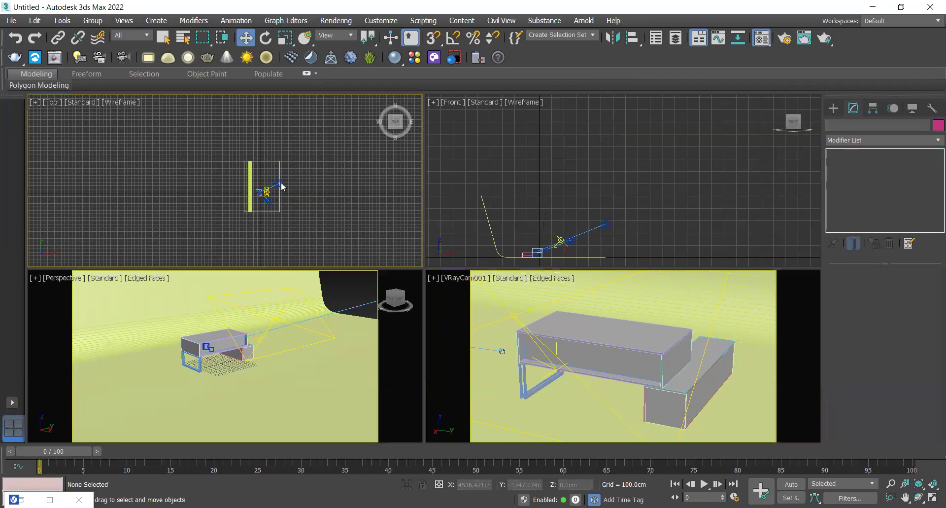
{"action": "left_click", "coordinate": [329, 21]}
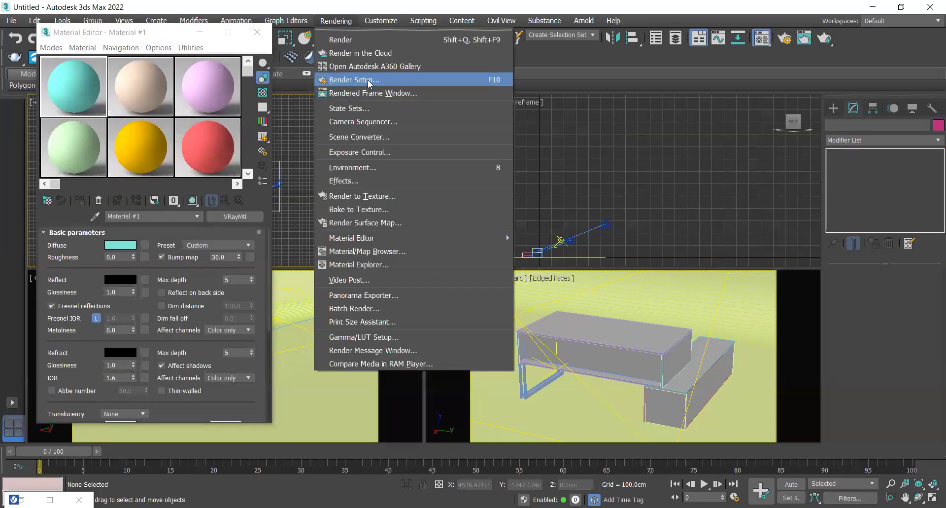
{"action": "left_click", "coordinate": [368, 82]}
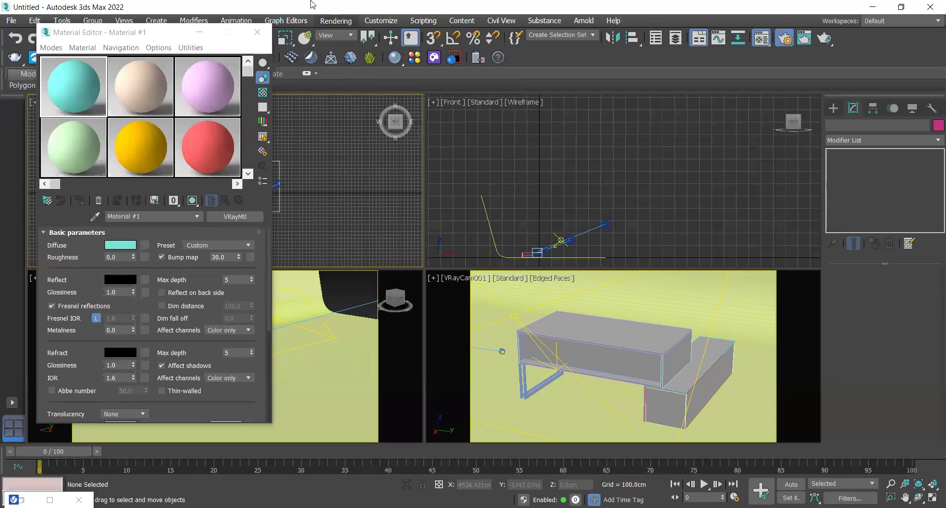
{"action": "left_click", "coordinate": [327, 21]}
{"action": "left_click", "coordinate": [350, 55]}
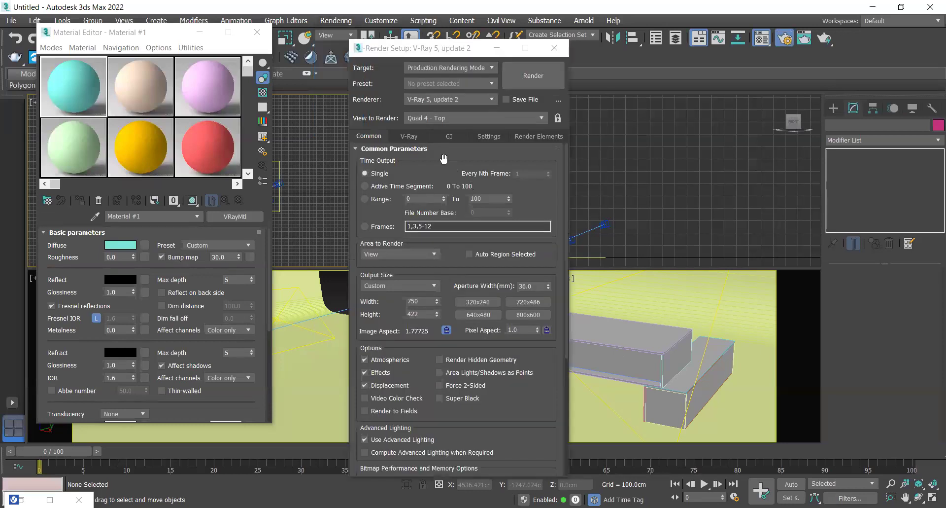
{"action": "left_click", "coordinate": [404, 137]}
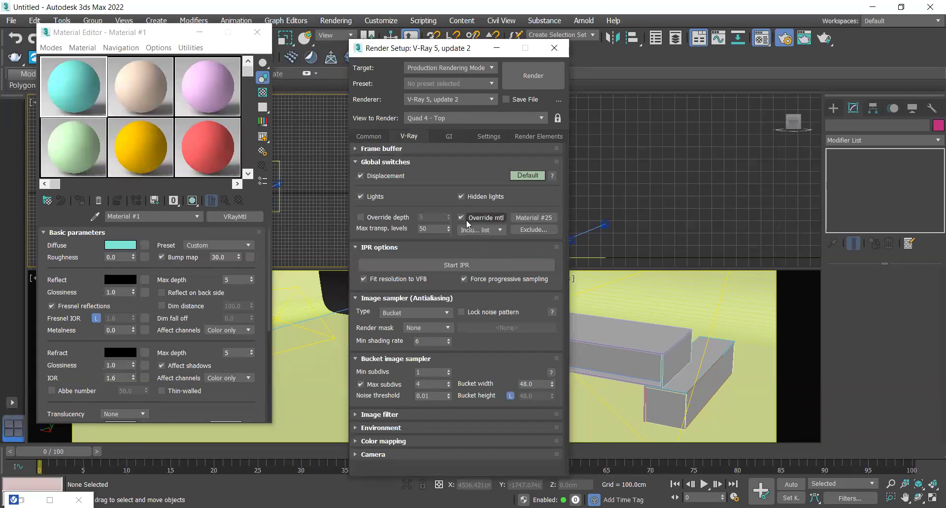
{"action": "left_click_drag", "start_coordinate": [538, 217], "coordinate": [209, 81]}
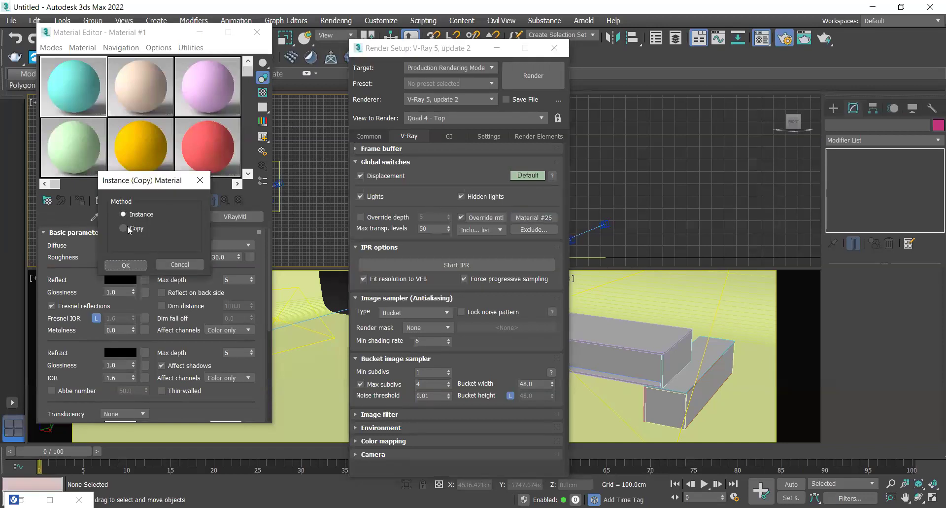
{"action": "left_click", "coordinate": [121, 264]}
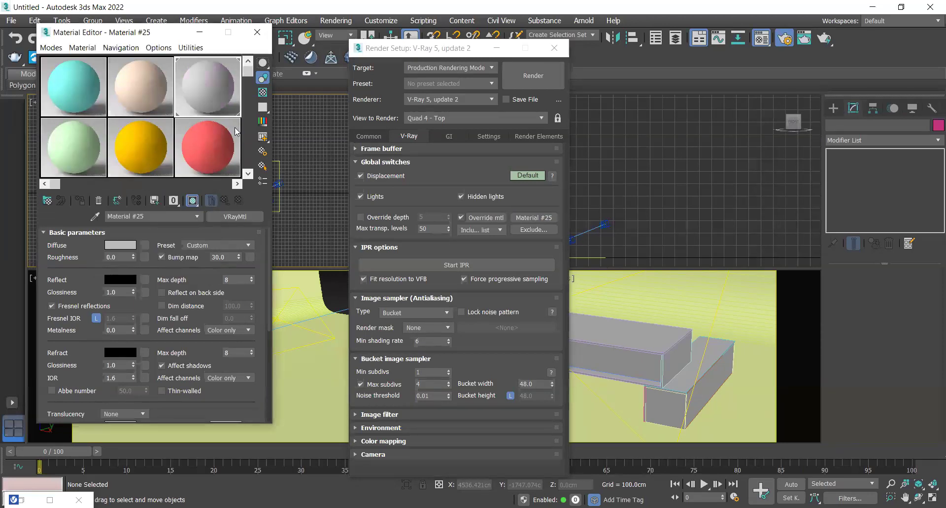
{"action": "double_click", "coordinate": [215, 87]}
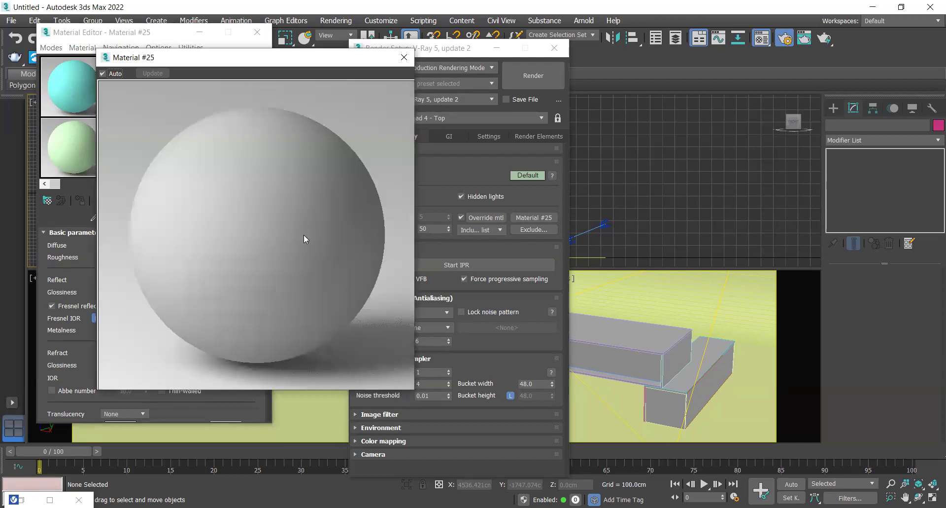
{"action": "left_click", "coordinate": [404, 58]}
{"action": "left_click", "coordinate": [257, 32]}
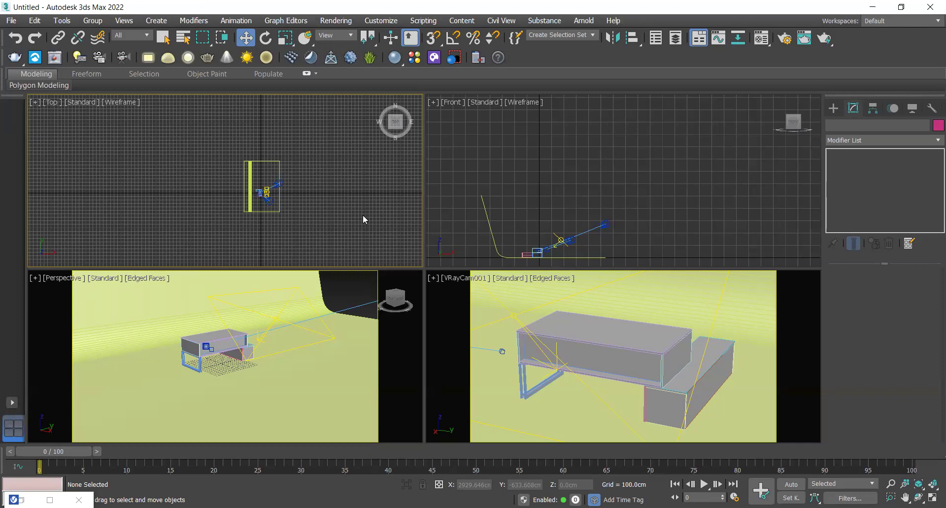
Step: Delete the plane light in front of the desk and the VRayCam002 camera, keeping VRayCam001
{"action": "scroll", "coordinate": [266, 190], "scroll_direction": "up", "scroll_amount": 5}
{"action": "left_click", "coordinate": [254, 189]}
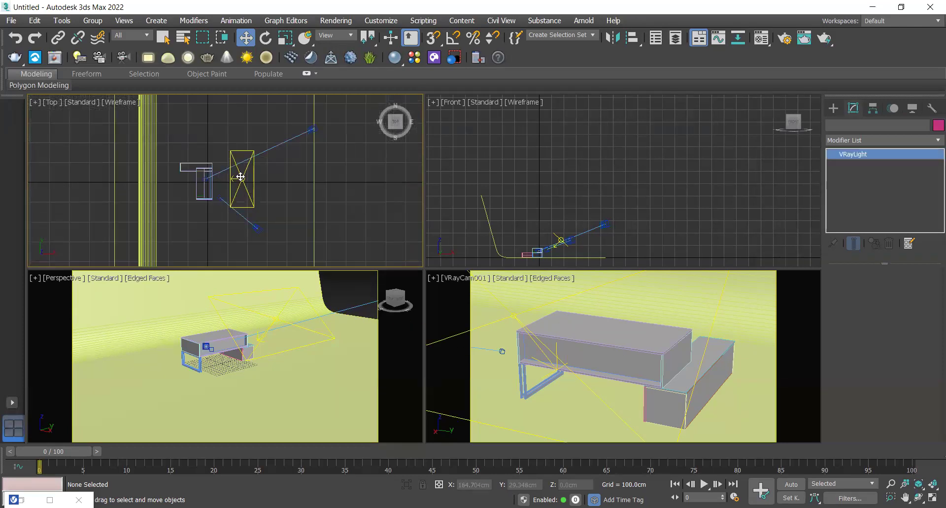
{"action": "key", "text": "Delete"}
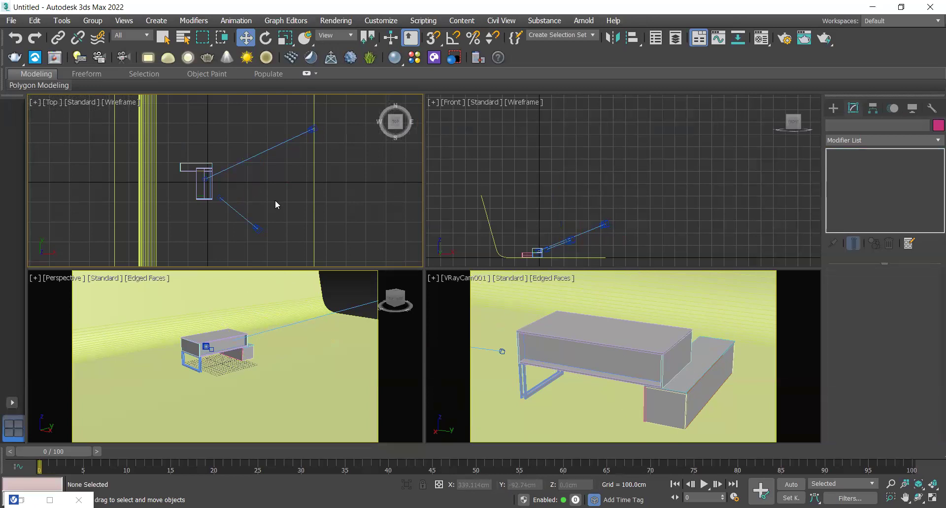
{"action": "left_click", "coordinate": [313, 131]}
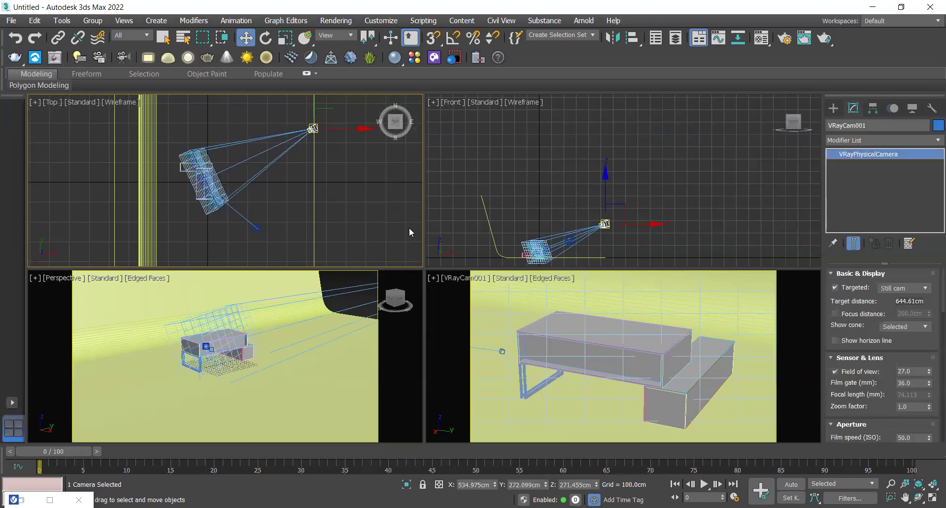
{"action": "left_click", "coordinate": [347, 200]}
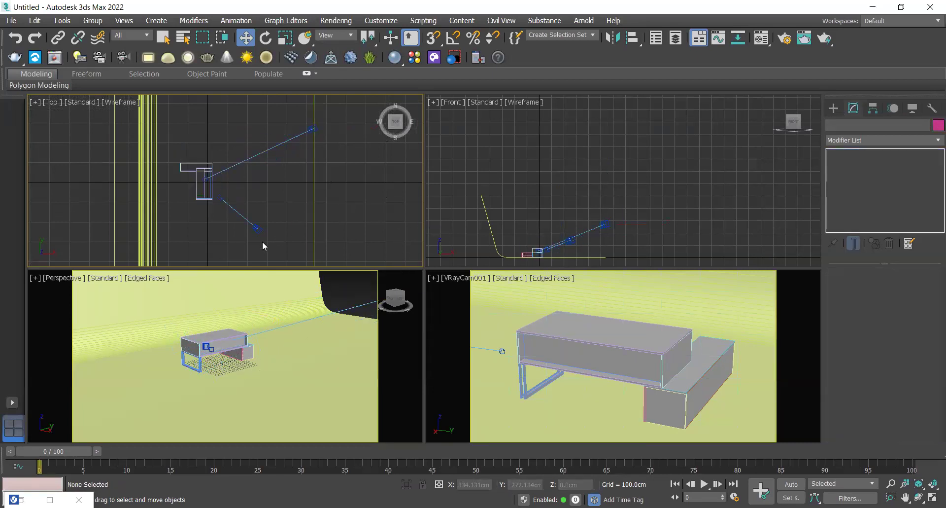
{"action": "left_click", "coordinate": [258, 229]}
{"action": "key", "text": "Delete"}
Step: Create a plane VRayLight about 109 by 127 cm on the floor in front of the desk, with the top view turned 90°
{"action": "scroll", "coordinate": [264, 194], "scroll_direction": "down", "scroll_amount": 5}
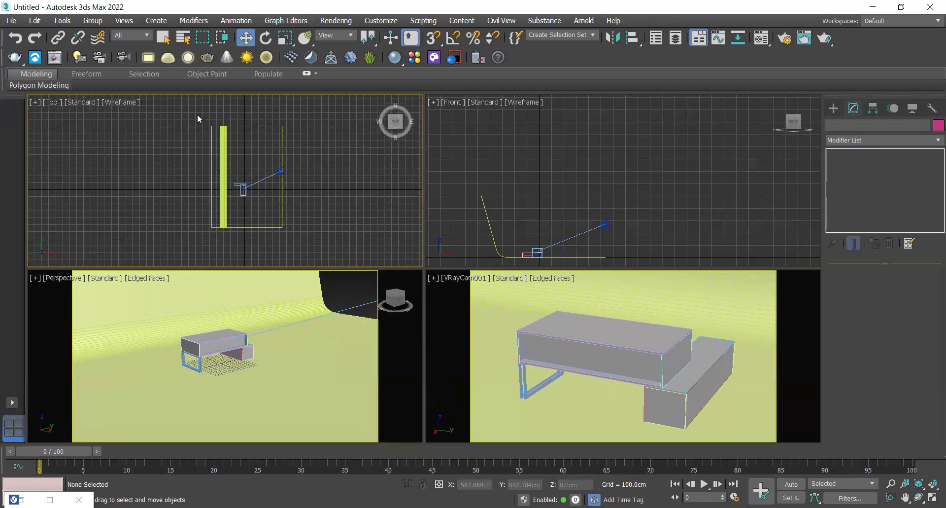
{"action": "scroll", "coordinate": [273, 203], "scroll_direction": "up", "scroll_amount": 5}
{"action": "scroll", "coordinate": [259, 198], "scroll_direction": "down", "scroll_amount": 5}
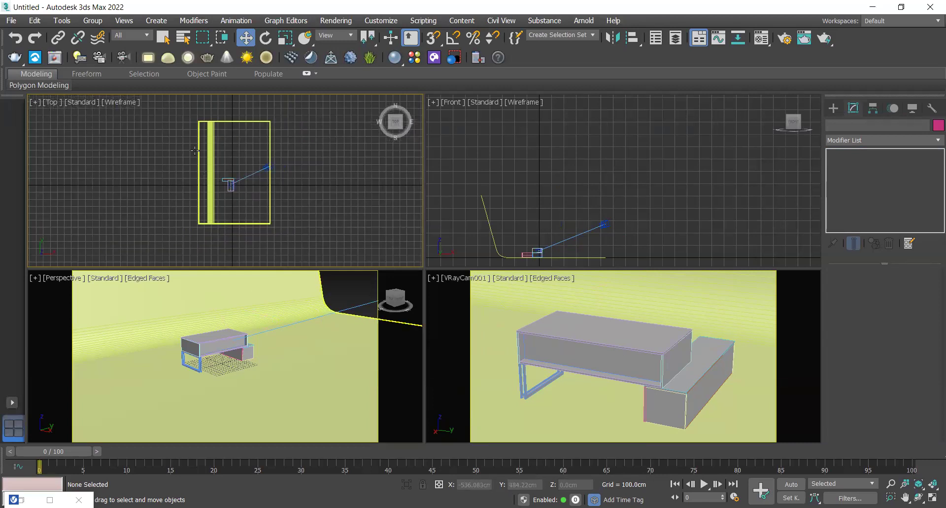
{"action": "mouse_move", "coordinate": [417, 106]}
{"action": "left_click_drag", "start_coordinate": [419, 107], "coordinate": [249, 227]}
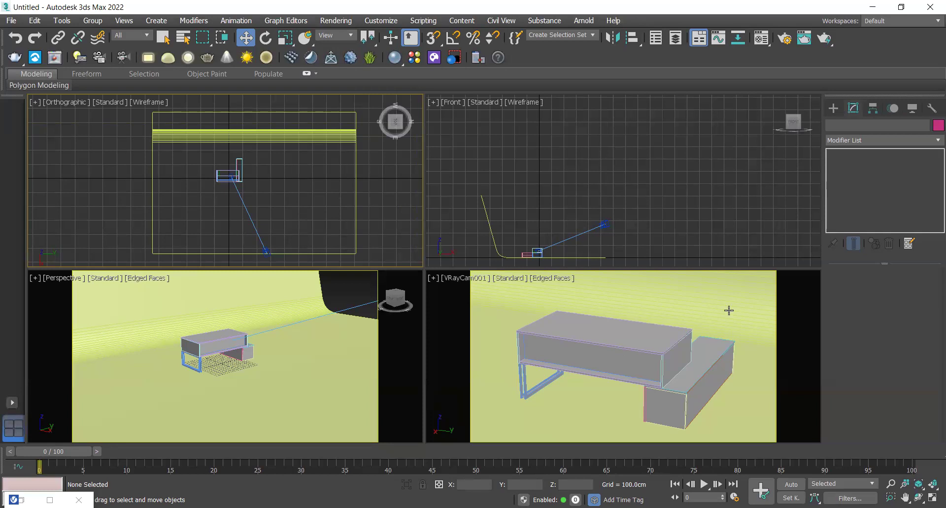
{"action": "left_click", "coordinate": [833, 108]}
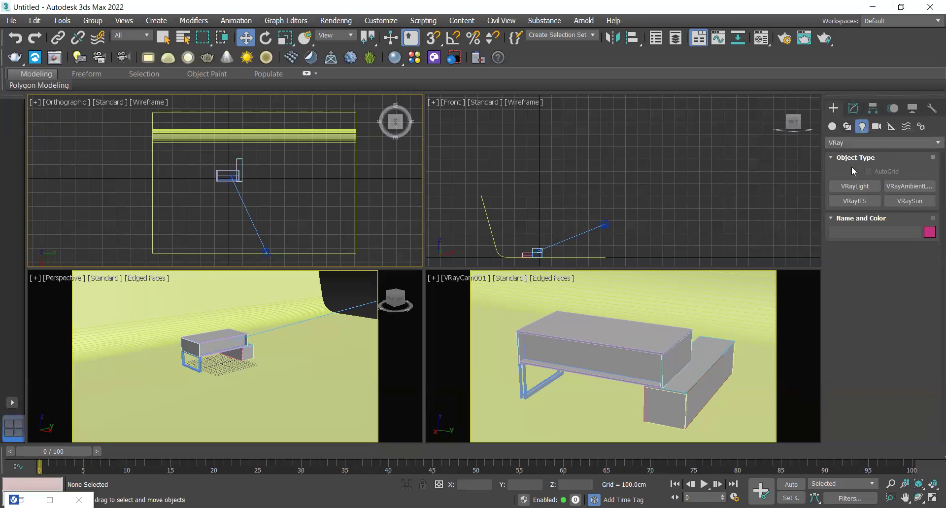
{"action": "left_click", "coordinate": [849, 188]}
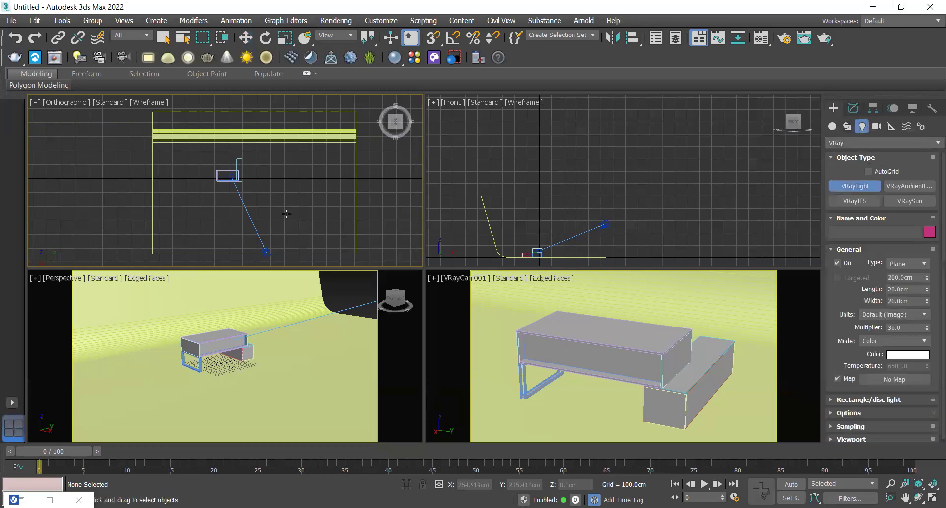
{"action": "left_click_drag", "start_coordinate": [218, 206], "coordinate": [227, 213]}
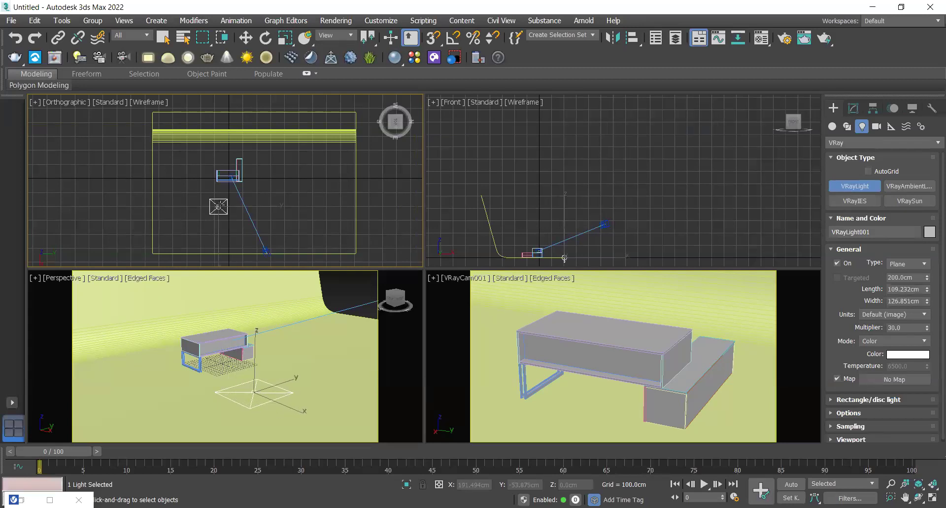
{"action": "key", "text": "w"}
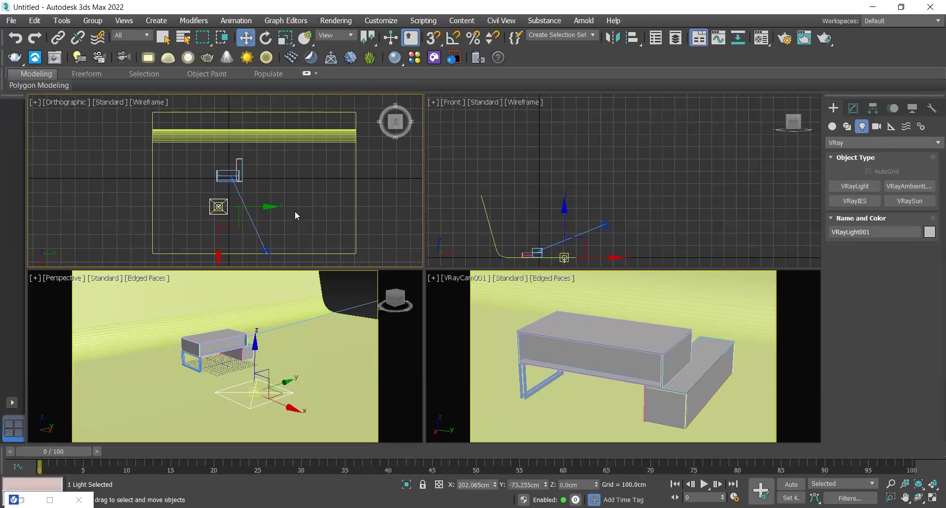
Step: Set the new plane light's length and width to 50 cm each
{"action": "left_click", "coordinate": [854, 108]}
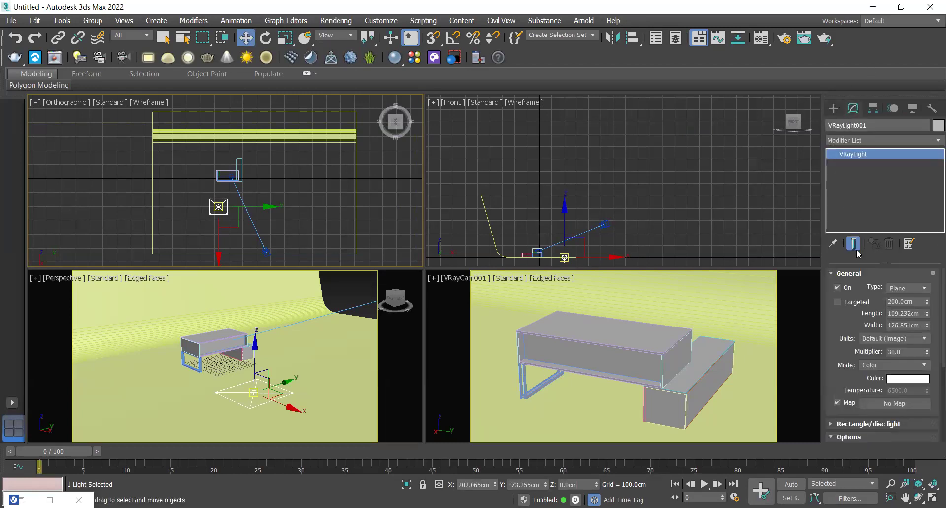
{"action": "left_click", "coordinate": [914, 317]}
{"action": "type", "text": "50"}
{"action": "key", "text": "Return"}
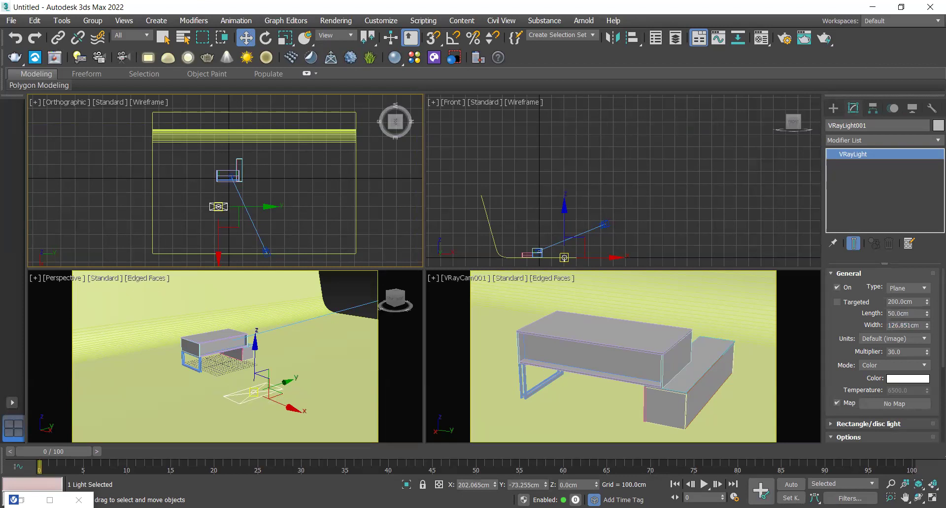
{"action": "left_click", "coordinate": [907, 325]}
{"action": "type", "text": "50"}
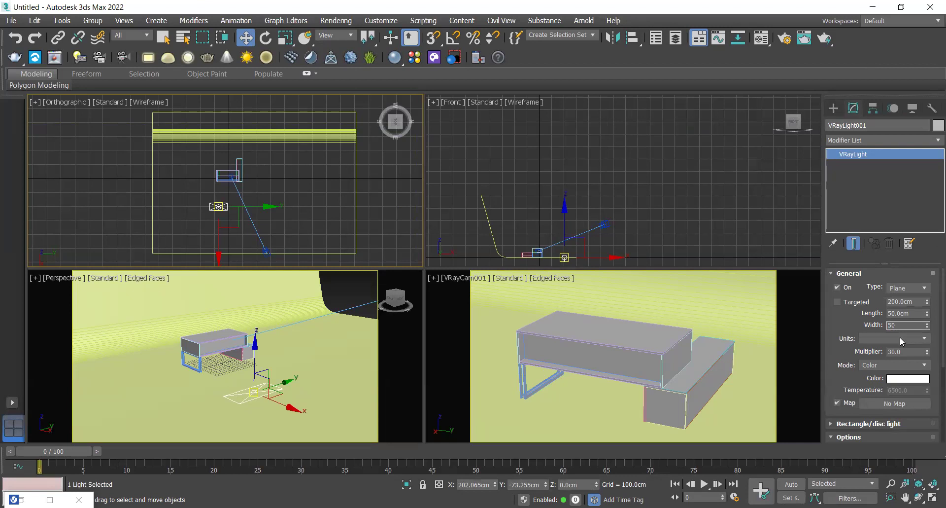
{"action": "key", "text": "Return"}
Step: Raise the light to about Z 170 cm and shift it to about X 162, Y -155 cm, diagonally in front of the desk
{"action": "left_click", "coordinate": [553, 242]}
{"action": "middle_click_drag", "start_coordinate": [553, 243], "coordinate": [553, 239]}
{"action": "left_click_drag", "start_coordinate": [564, 229], "coordinate": [565, 207]}
{"action": "scroll", "coordinate": [220, 205], "scroll_direction": "up", "scroll_amount": 2}
{"action": "middle_click_drag", "start_coordinate": [220, 206], "coordinate": [266, 206]}
{"action": "mouse_move", "coordinate": [266, 204]}
{"action": "left_mouse_down"}
{"action": "mouse_move", "coordinate": [247, 205]}
{"action": "mouse_move", "coordinate": [251, 195]}
{"action": "left_mouse_up"}
{"action": "scroll", "coordinate": [252, 197], "scroll_direction": "up", "scroll_amount": 2}
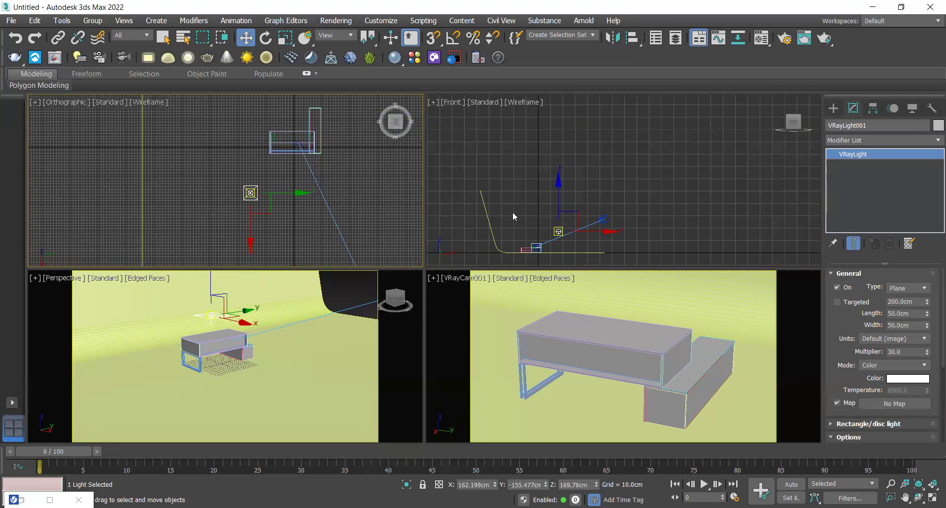
Step: Tilt the light towards the desk in the Front view to a Y rotation of 60°, using angle snap
{"action": "scroll", "coordinate": [553, 240], "scroll_direction": "up", "scroll_amount": 5}
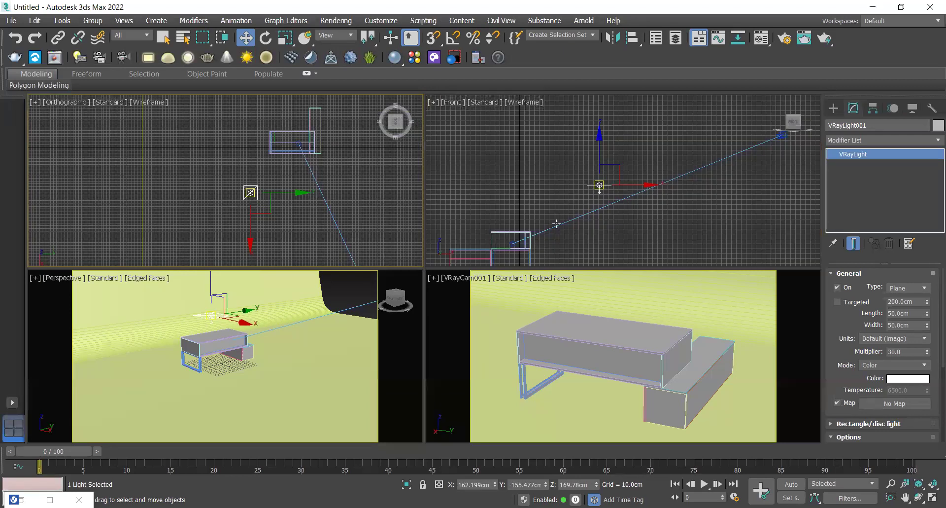
{"action": "key", "text": "e"}
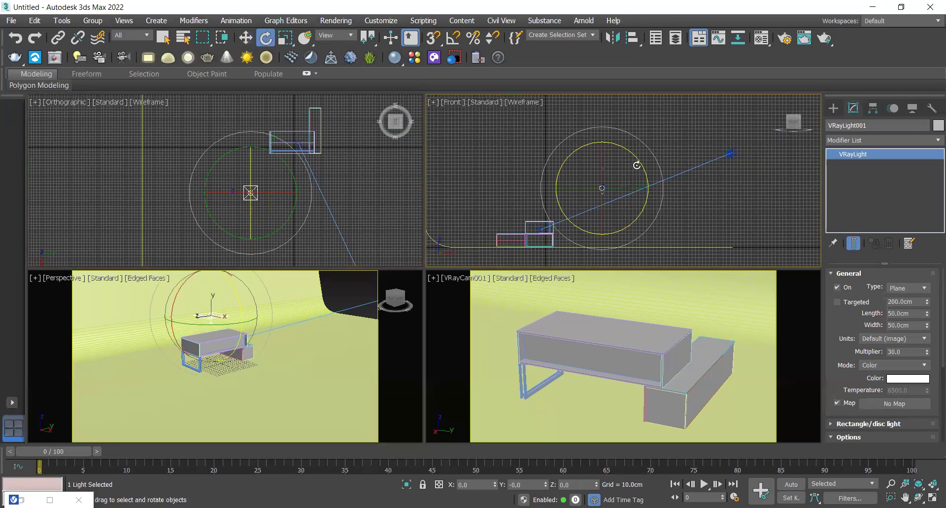
{"action": "left_click_drag", "start_coordinate": [642, 173], "coordinate": [642, 169]}
{"action": "key", "text": "z"}
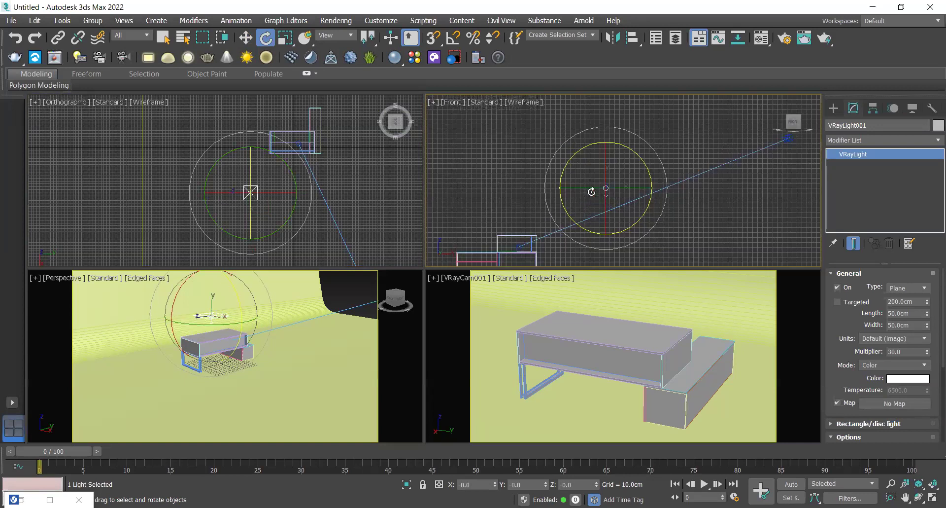
{"action": "scroll", "coordinate": [636, 172], "scroll_direction": "down", "scroll_amount": 3}
{"action": "left_click_drag", "start_coordinate": [653, 153], "coordinate": [666, 187]}
{"action": "left_click", "coordinate": [454, 38]}
{"action": "right_click", "coordinate": [666, 187]}
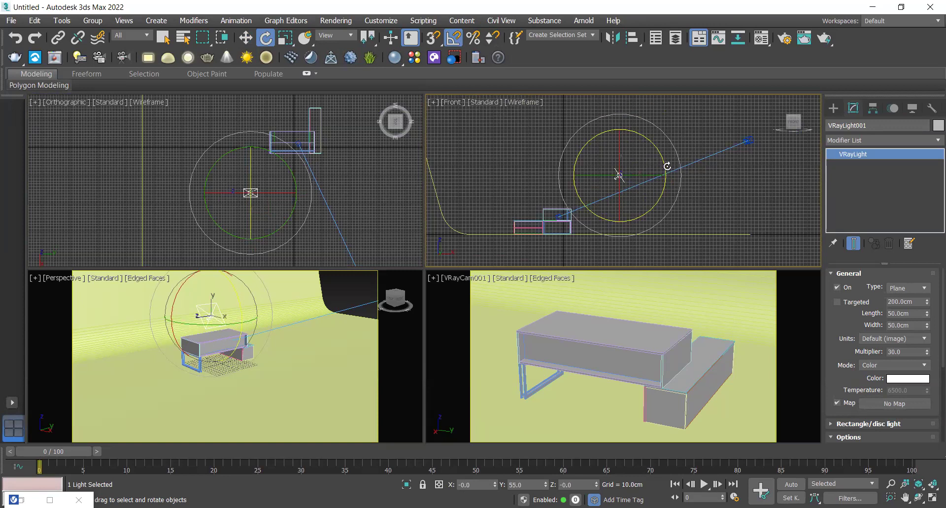
{"action": "left_click_drag", "start_coordinate": [665, 168], "coordinate": [666, 165]}
{"action": "left_click_drag", "start_coordinate": [658, 152], "coordinate": [657, 154]}
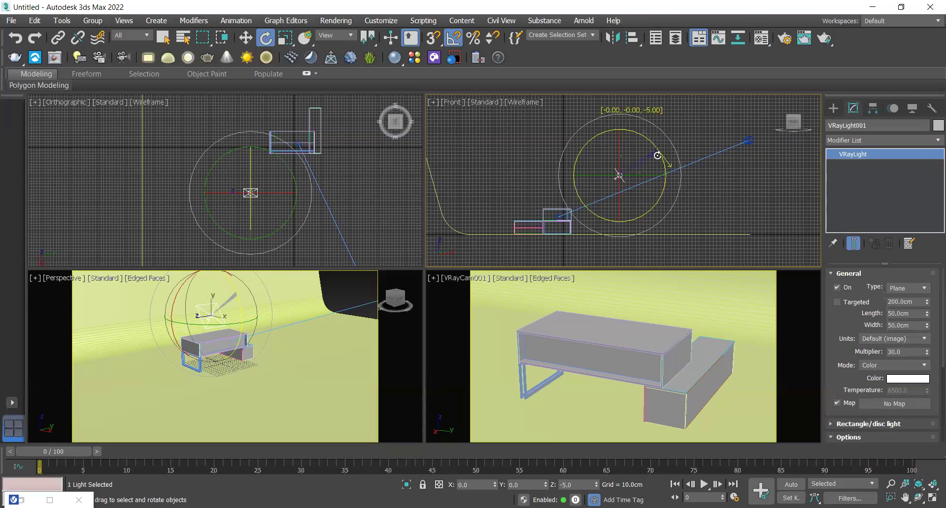
{"action": "left_click_drag", "start_coordinate": [659, 157], "coordinate": [659, 154]}
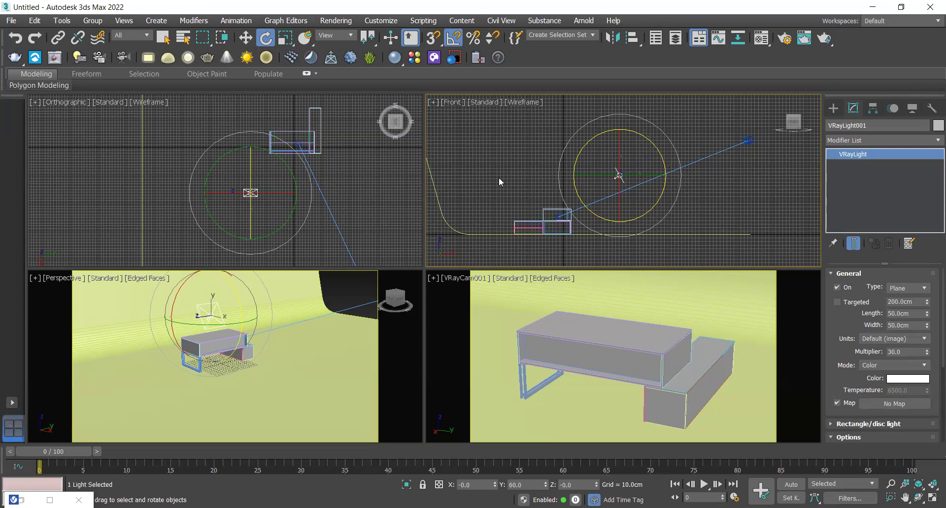
Step: Turn the light towards the desk in the view from above to a Z rotation of -60°
{"action": "left_click", "coordinate": [287, 195]}
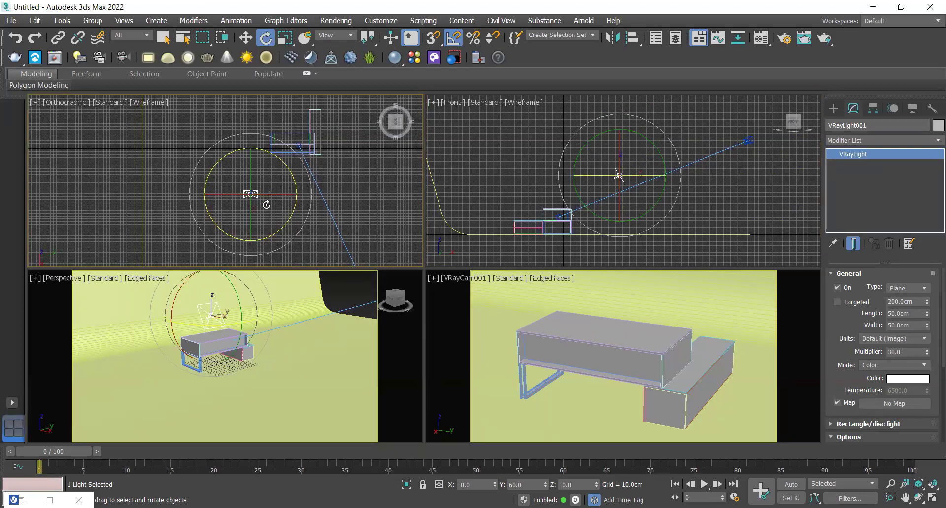
{"action": "left_click_drag", "start_coordinate": [293, 184], "coordinate": [304, 213]}
{"action": "scroll", "coordinate": [244, 133], "scroll_direction": "down", "scroll_amount": 3}
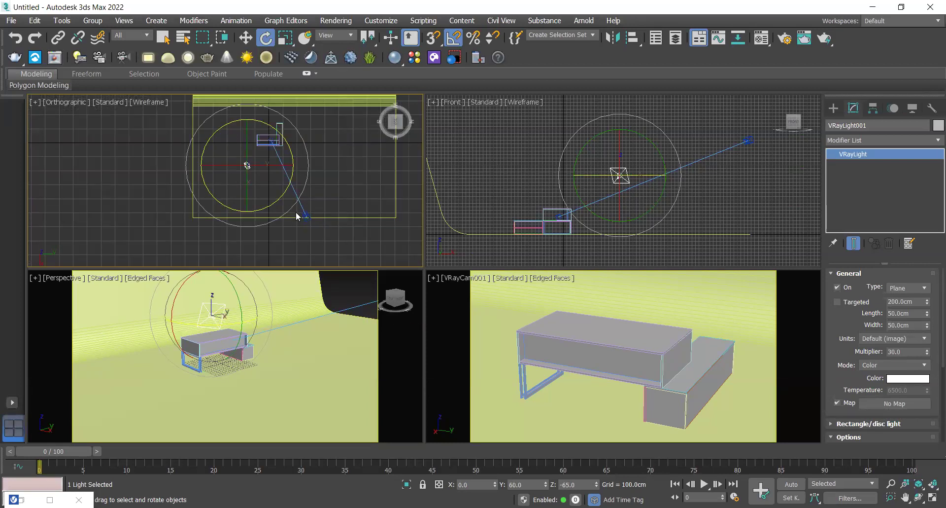
{"action": "scroll", "coordinate": [257, 157], "scroll_direction": "up", "scroll_amount": 3}
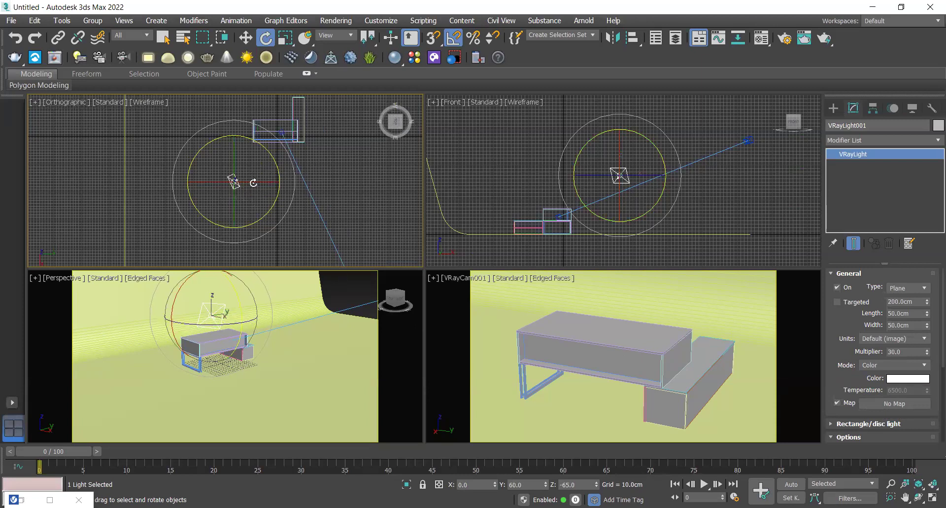
{"action": "left_click_drag", "start_coordinate": [278, 174], "coordinate": [272, 190]}
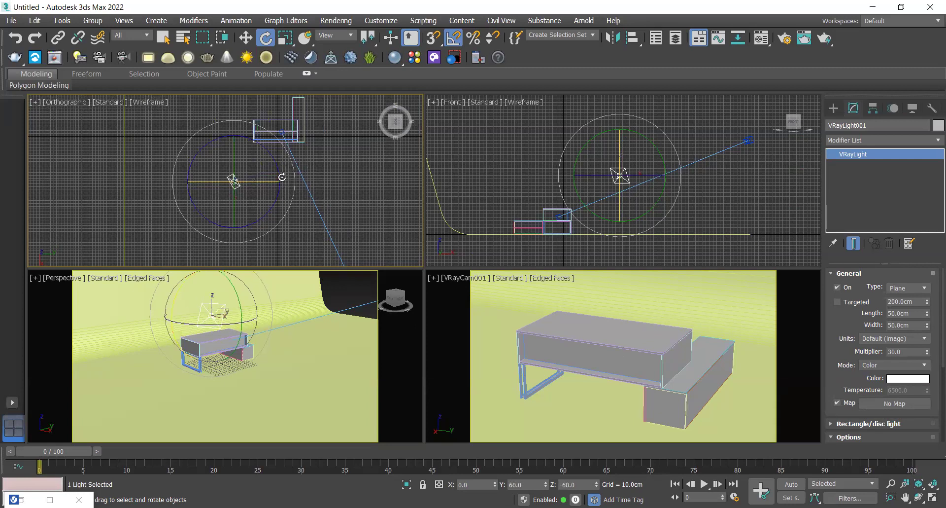
{"action": "middle_click_drag", "start_coordinate": [271, 189], "coordinate": [265, 127], "text": "alt"}
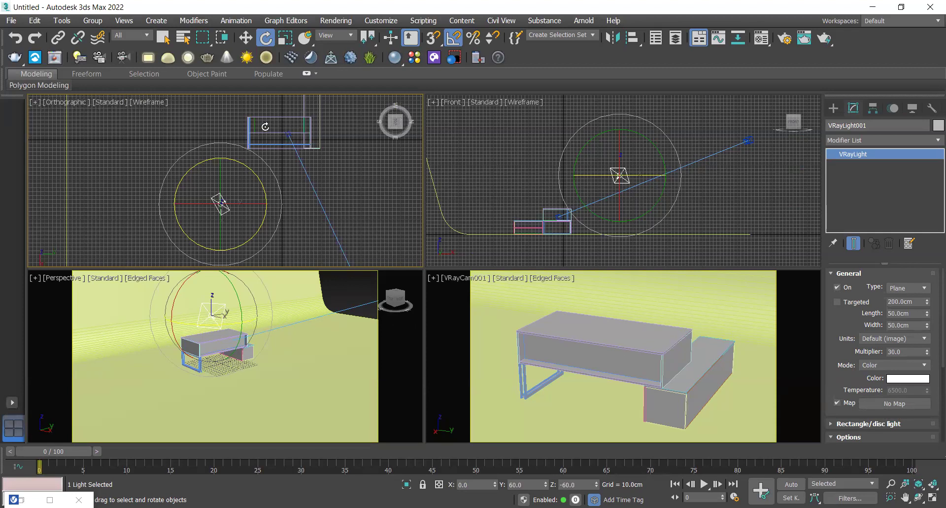
Step: Turn the plane light slightly further in the view from above to a Z rotation of -65°
{"action": "middle_click_drag", "start_coordinate": [246, 148], "coordinate": [232, 167], "text": "alt"}
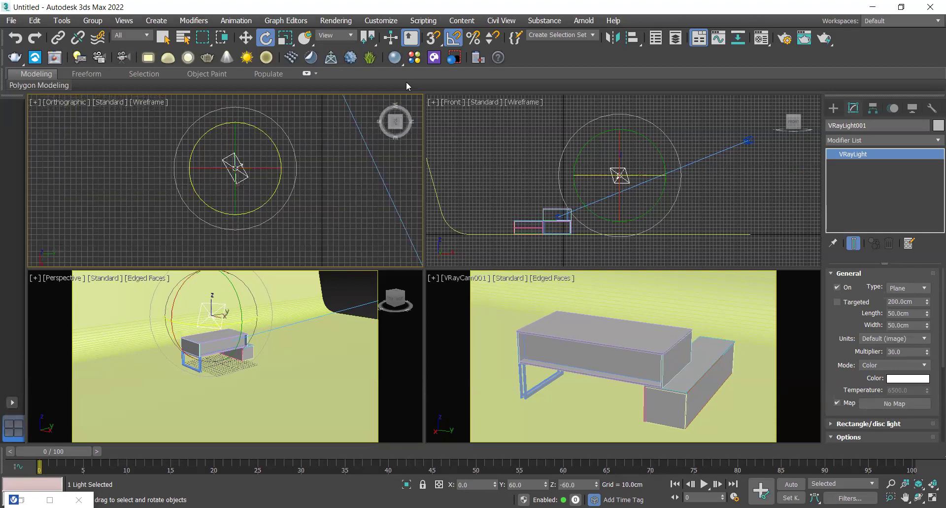
{"action": "left_click_drag", "start_coordinate": [279, 150], "coordinate": [277, 151]}
{"action": "middle_click_drag", "start_coordinate": [348, 126], "coordinate": [228, 159], "text": "alt"}
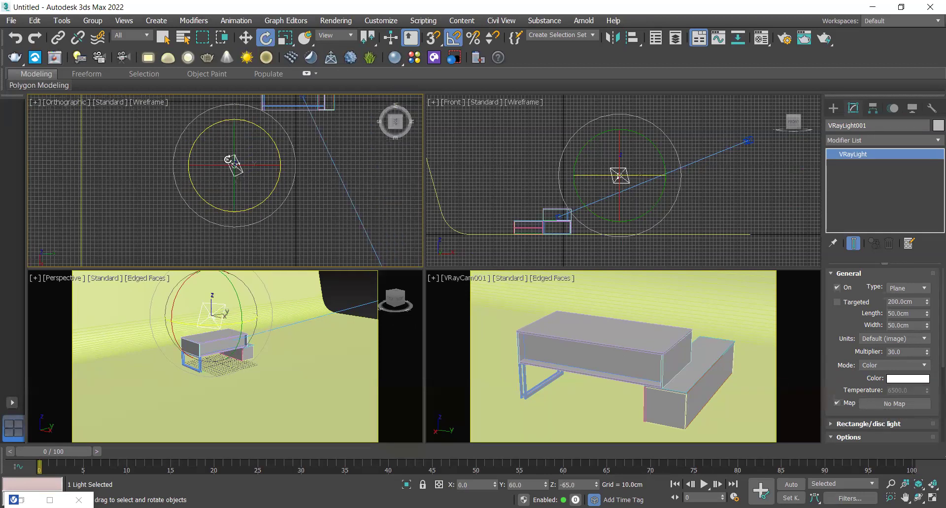
Step: Render the V-Ray camera view with the 50 cm plane light and put the finished render aside
{"action": "left_click", "coordinate": [599, 358]}
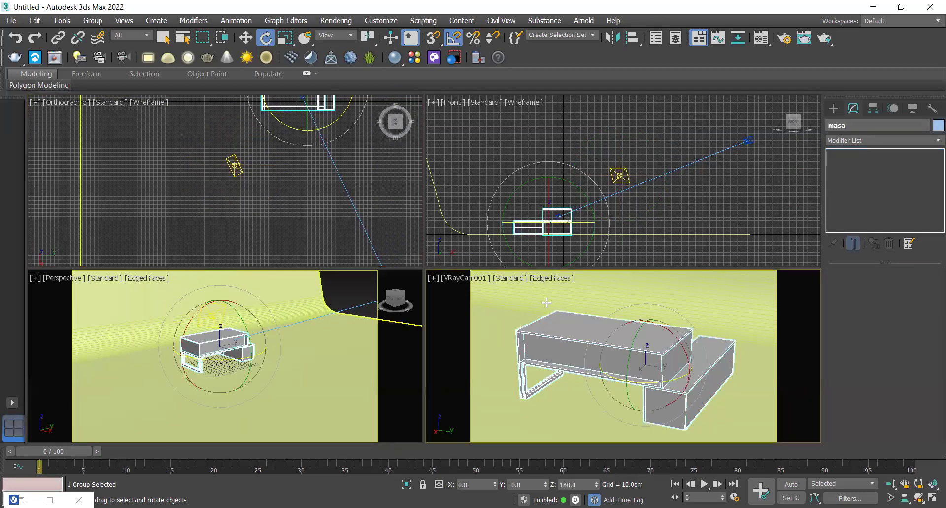
{"action": "key", "text": "shift+q"}
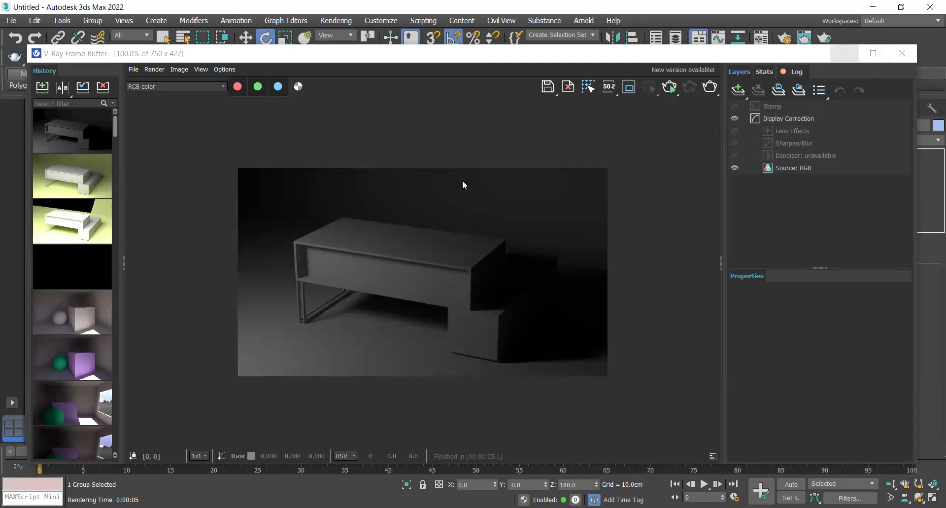
{"action": "left_click", "coordinate": [844, 53]}
Step: Select the plane light and examine the shadow beneath the desk up close in the last render
{"action": "left_click", "coordinate": [615, 178]}
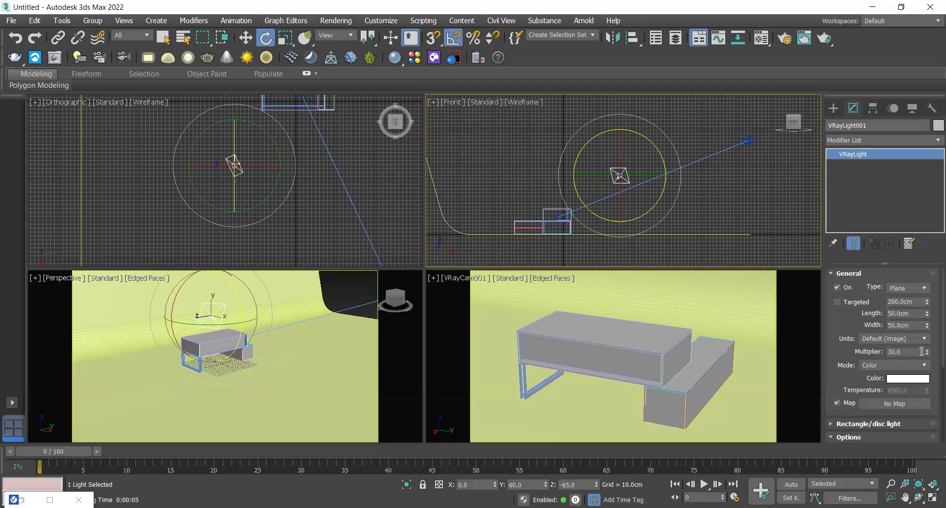
{"action": "left_click_drag", "start_coordinate": [911, 352], "coordinate": [879, 351]}
{"action": "left_click", "coordinate": [50, 499]}
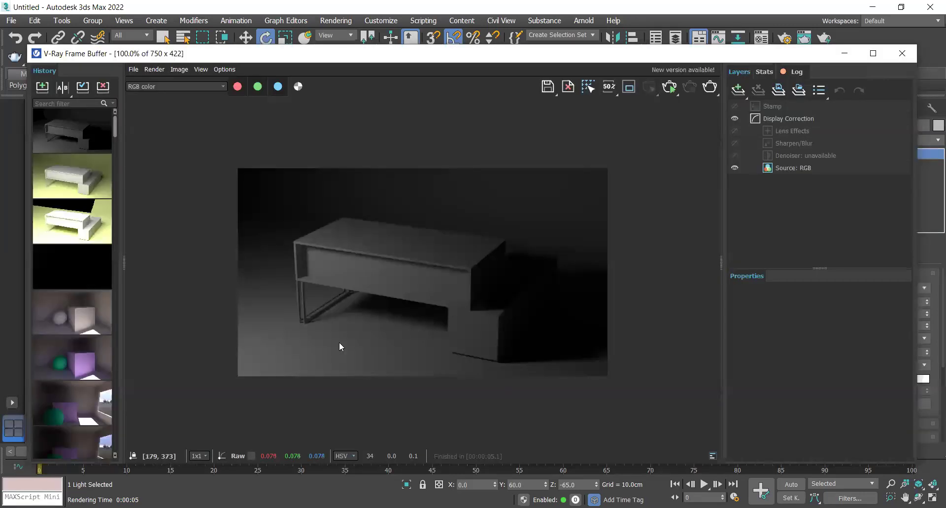
{"action": "scroll", "coordinate": [339, 332], "scroll_direction": "up", "scroll_amount": 3}
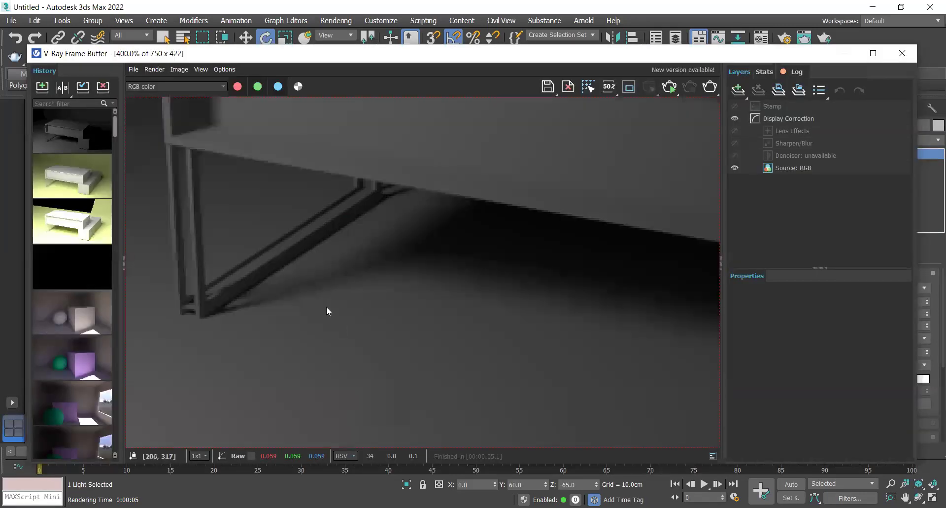
{"action": "scroll", "coordinate": [326, 306], "scroll_direction": "down", "scroll_amount": 3}
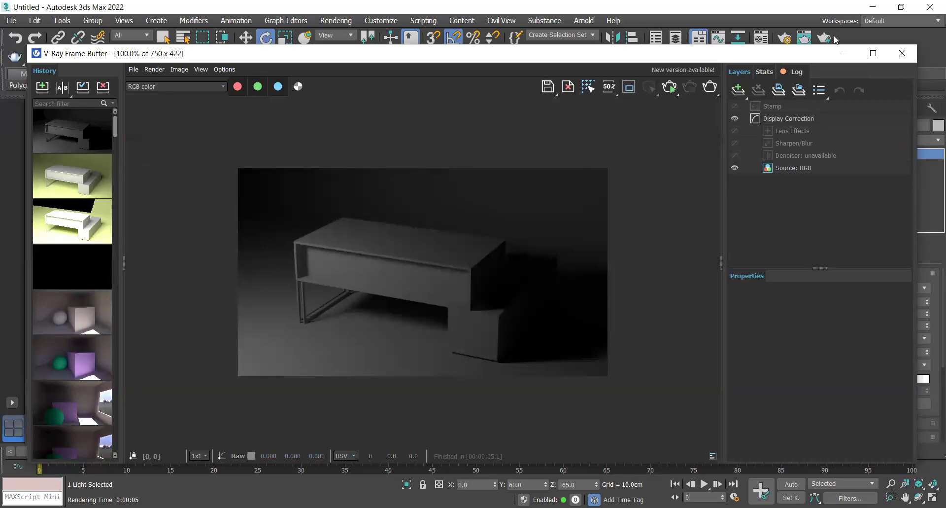
{"action": "left_click", "coordinate": [844, 54]}
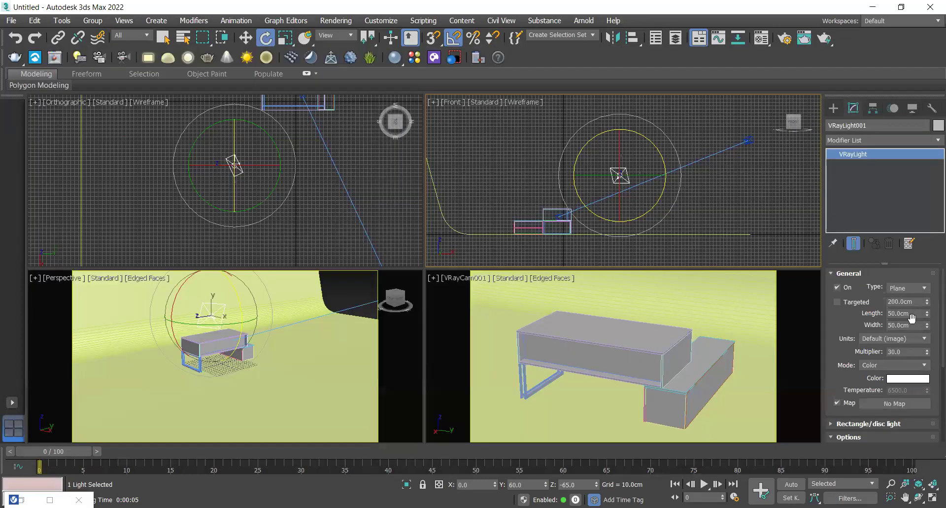
Step: Set the plane light's length and width to 150 cm each
{"action": "double_click", "coordinate": [914, 317]}
{"action": "type", "text": "150"}
{"action": "key", "text": "Tab"}
{"action": "type", "text": "150"}
{"action": "key", "text": "Return"}
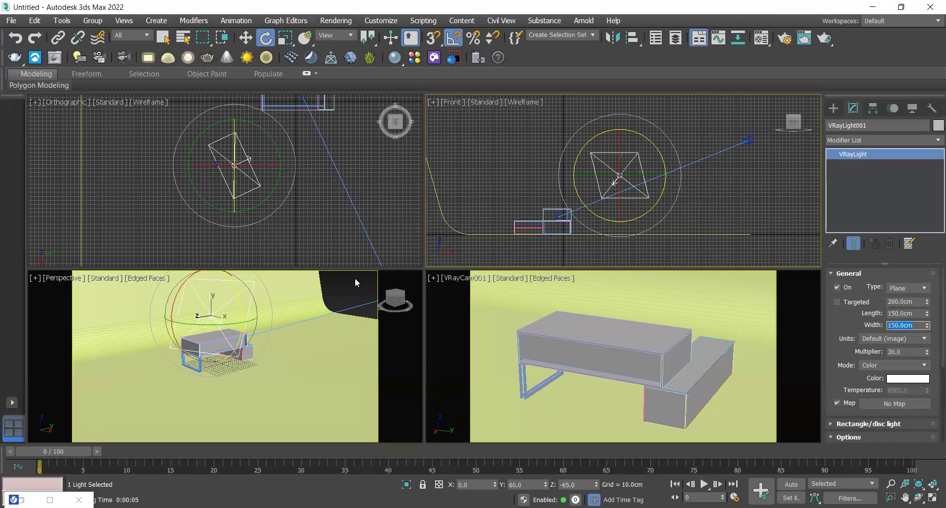
Step: Render the V-Ray camera view with the enlarged plane light
{"action": "left_click", "coordinate": [551, 325]}
{"action": "key", "text": "shift+q"}
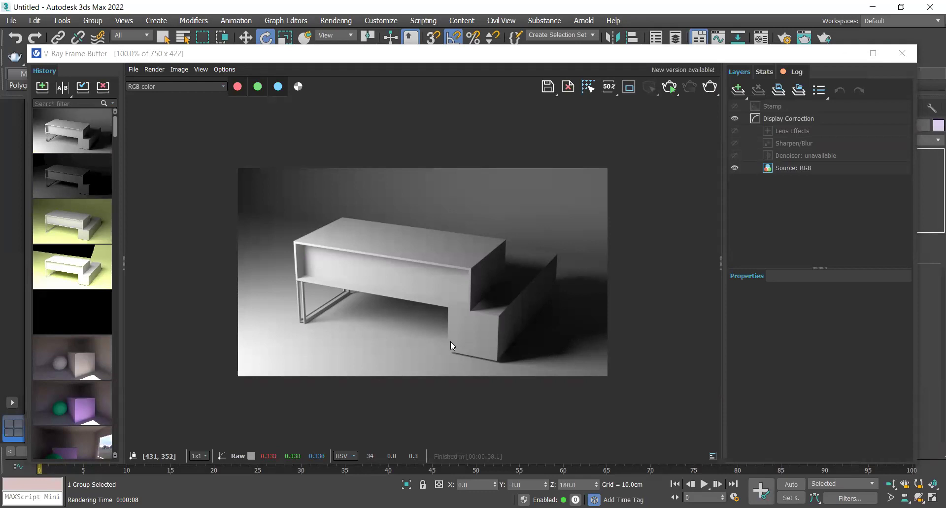
{"action": "left_click", "coordinate": [839, 55]}
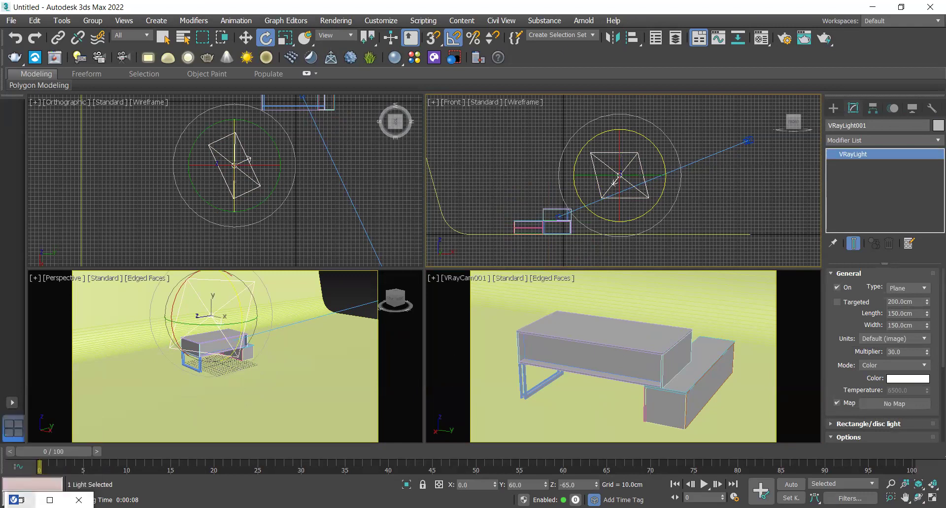
Step: Compare the renders of the 150 cm and 50 cm lights in the render history, looking at brightness and shadows
{"action": "left_click", "coordinate": [49, 499]}
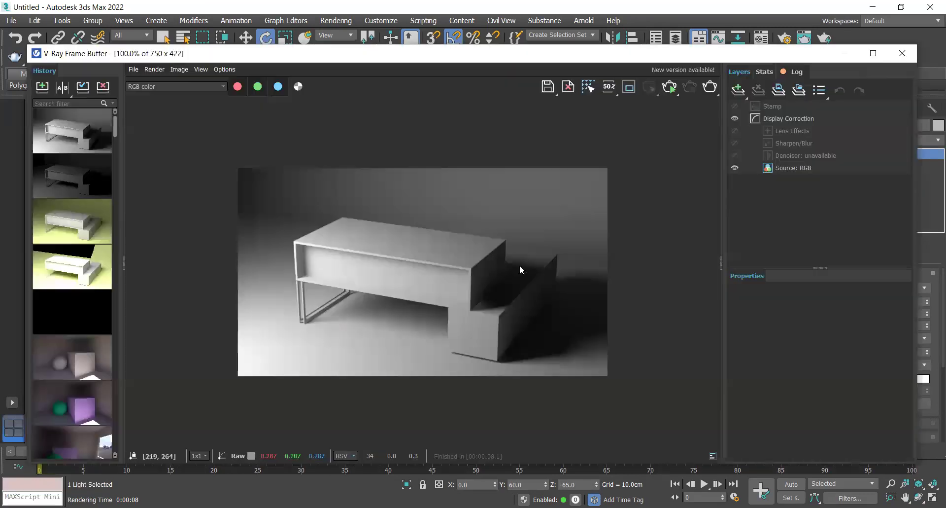
{"action": "left_click", "coordinate": [69, 177]}
{"action": "left_click", "coordinate": [72, 143]}
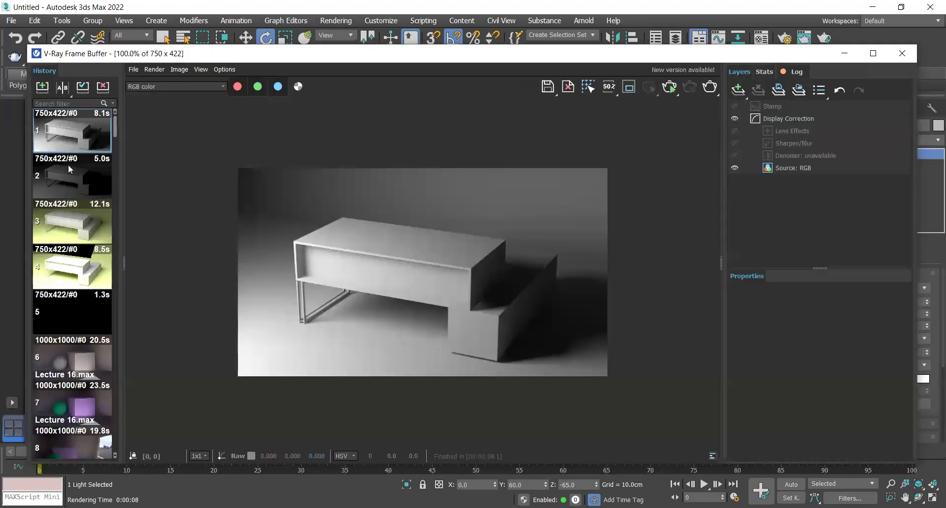
{"action": "left_click", "coordinate": [69, 190]}
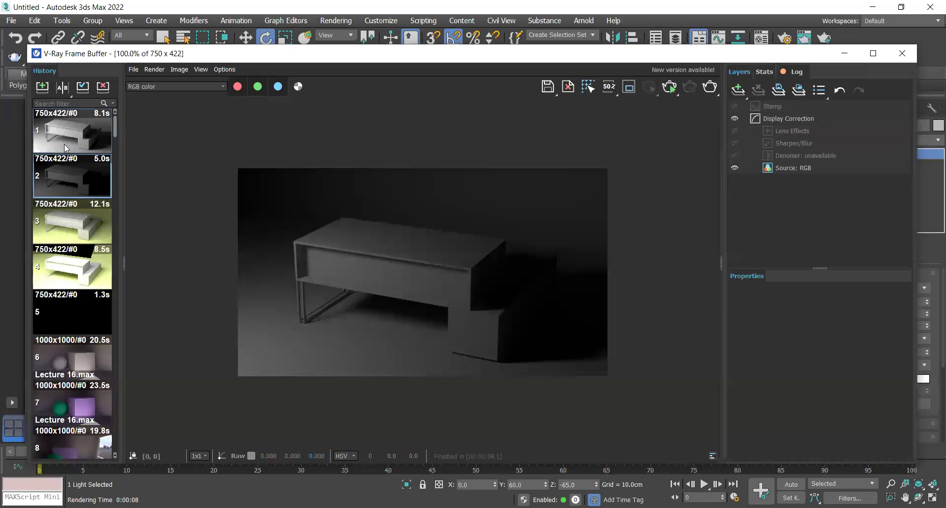
{"action": "left_click", "coordinate": [65, 148]}
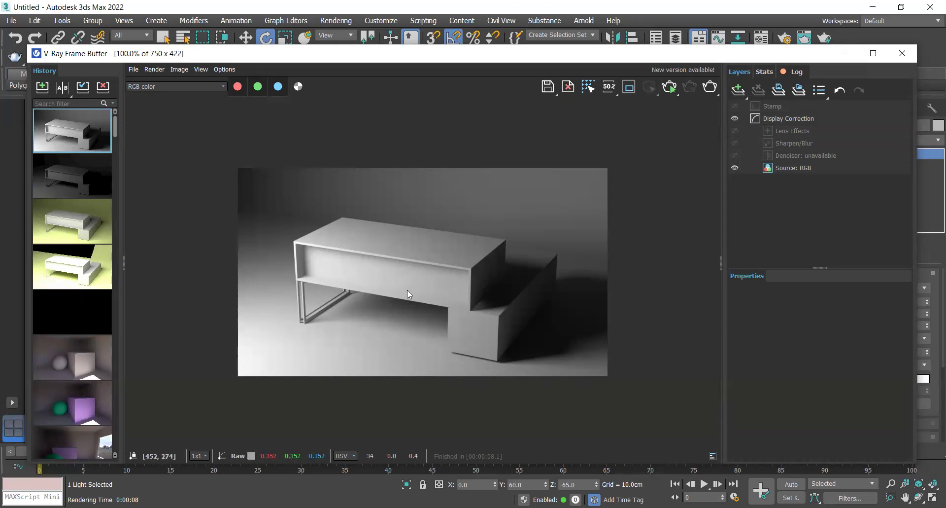
{"action": "scroll", "coordinate": [388, 305], "scroll_direction": "up", "scroll_amount": 2}
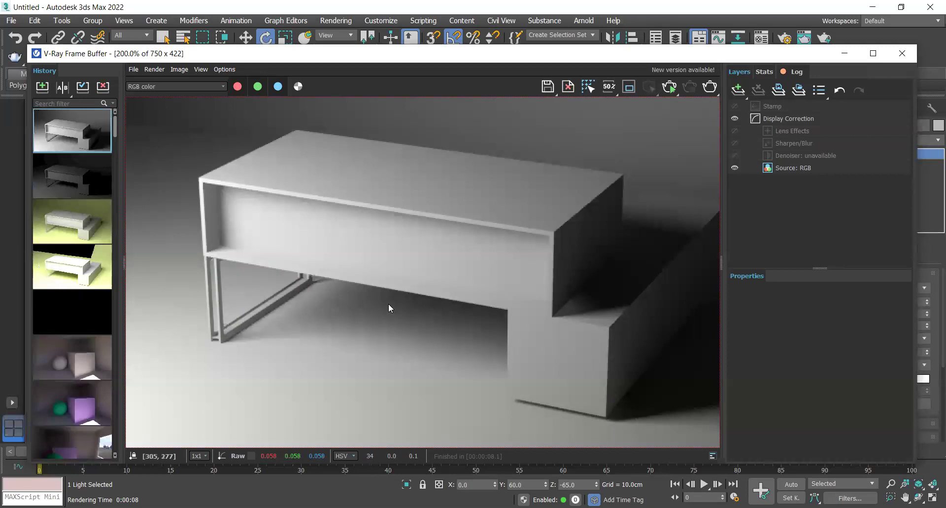
{"action": "scroll", "coordinate": [393, 266], "scroll_direction": "down", "scroll_amount": 2}
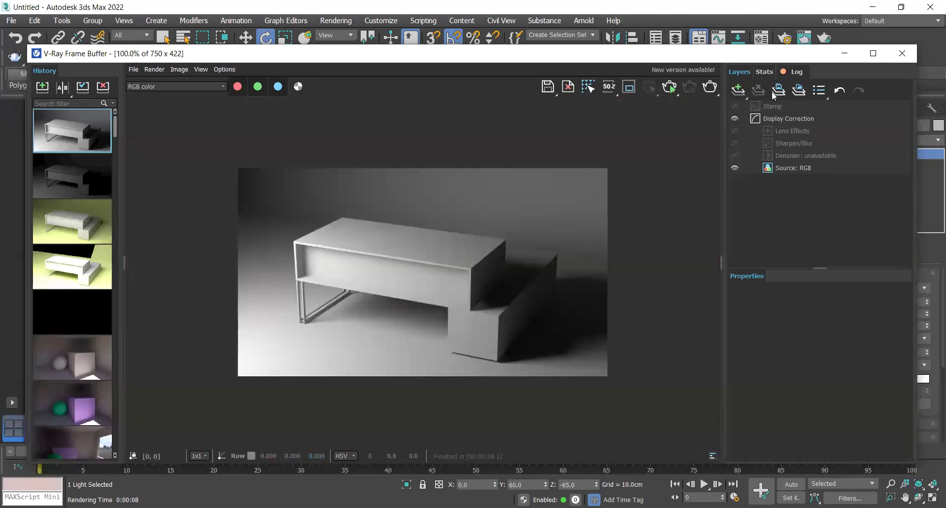
{"action": "left_click", "coordinate": [844, 53]}
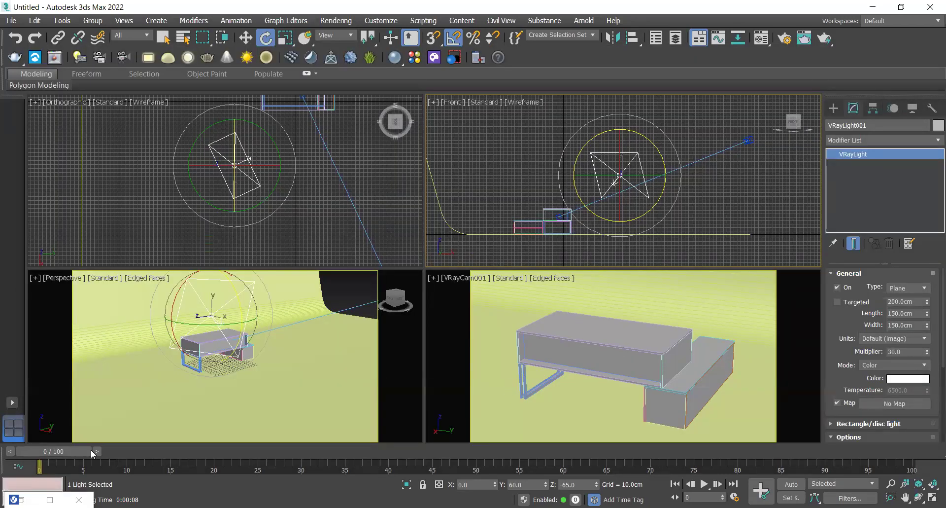
Step: Examine the shadow edges around the desk's metal legs up close, alternating between the two latest renders
{"action": "key", "text": "ctrl+i"}
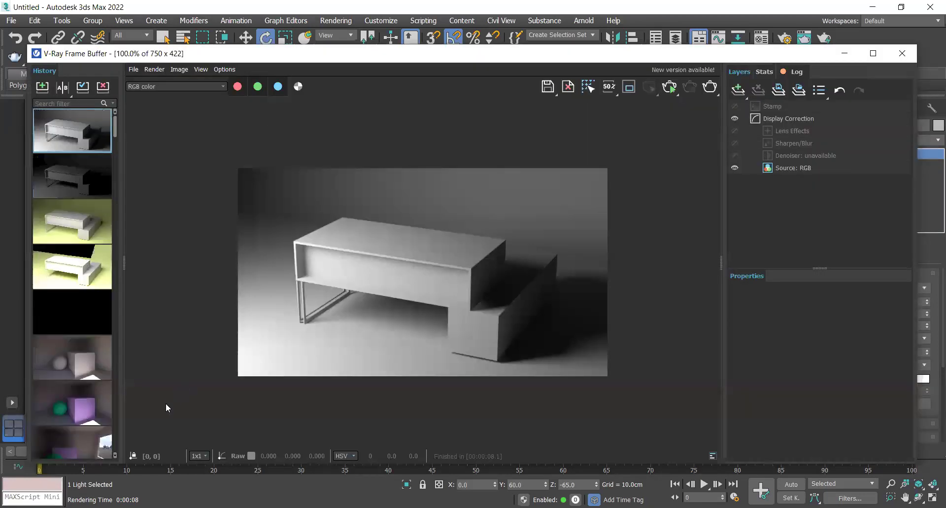
{"action": "double_click", "coordinate": [84, 185]}
{"action": "scroll", "coordinate": [319, 327], "scroll_direction": "up", "scroll_amount": 4}
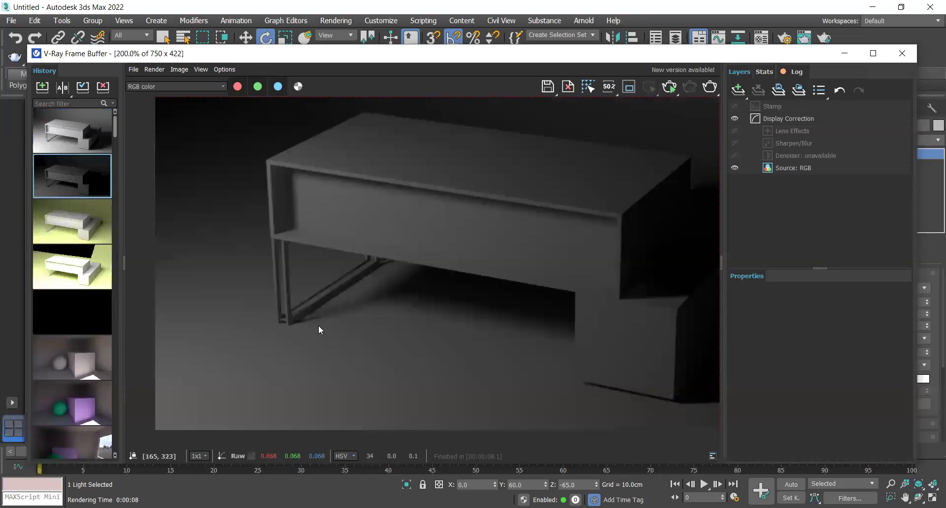
{"action": "scroll", "coordinate": [276, 296], "scroll_direction": "down", "scroll_amount": 2}
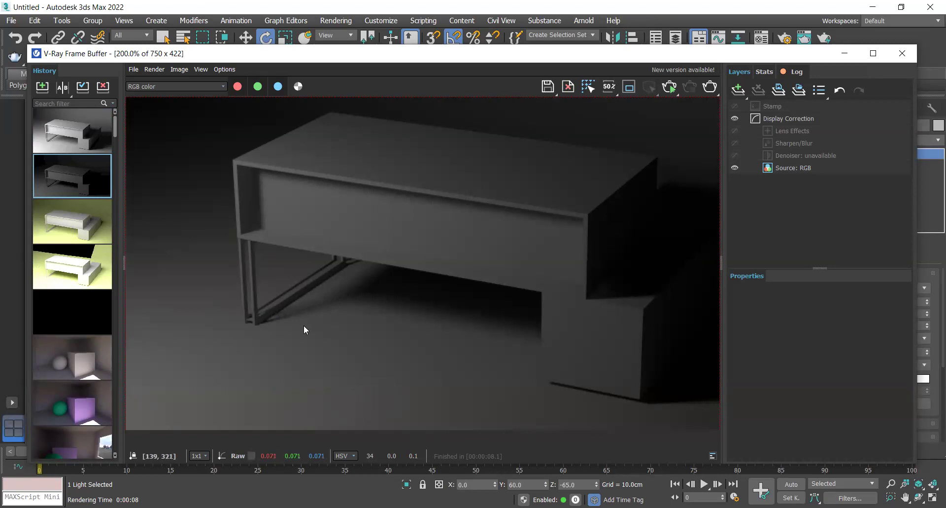
{"action": "left_click", "coordinate": [90, 146]}
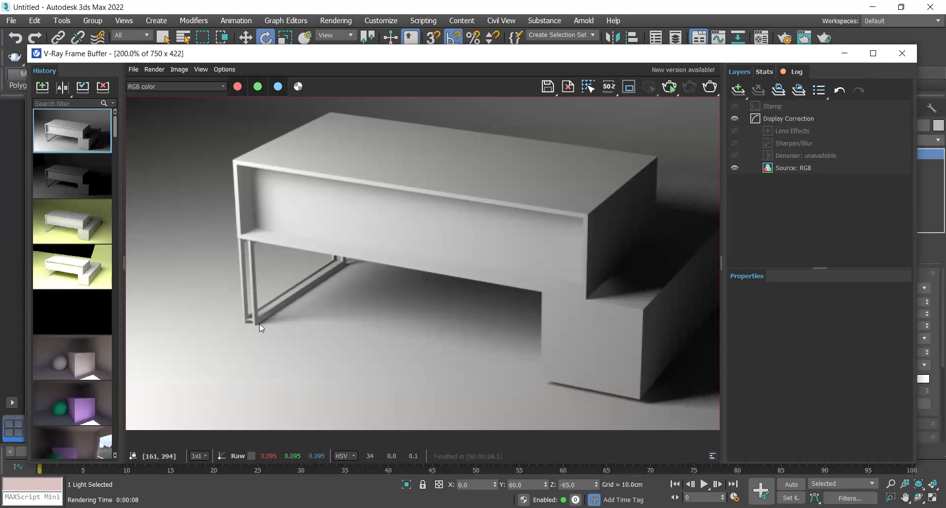
{"action": "left_click", "coordinate": [103, 182]}
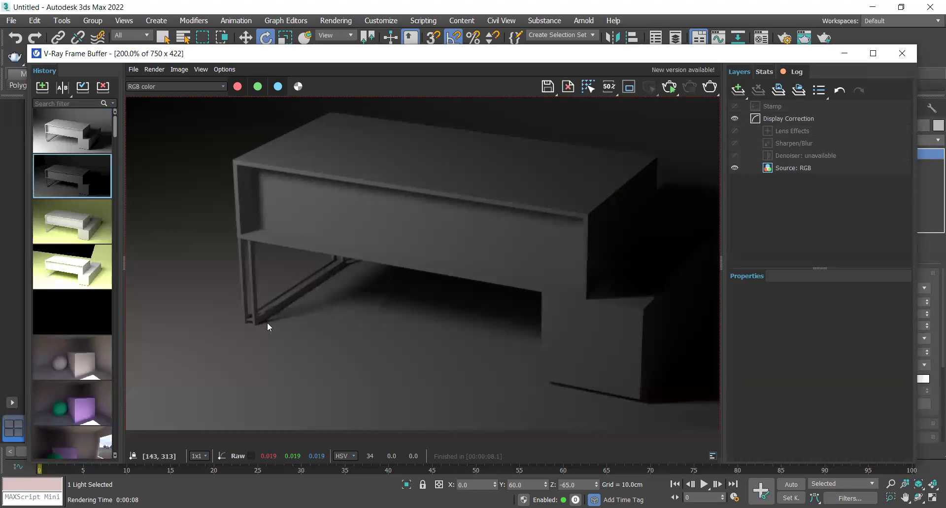
{"action": "left_click", "coordinate": [72, 131]}
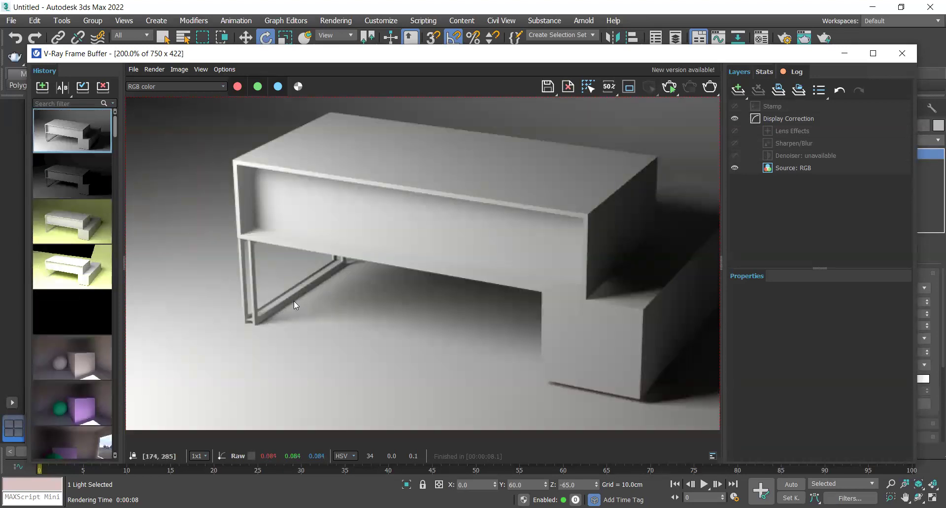
{"action": "scroll", "coordinate": [296, 244], "scroll_direction": "down", "scroll_amount": 1}
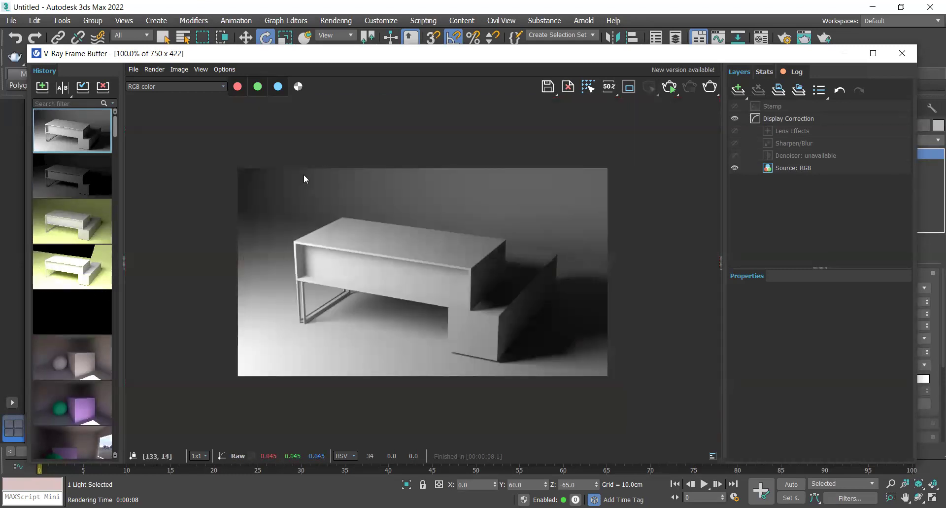
{"action": "left_click", "coordinate": [844, 52]}
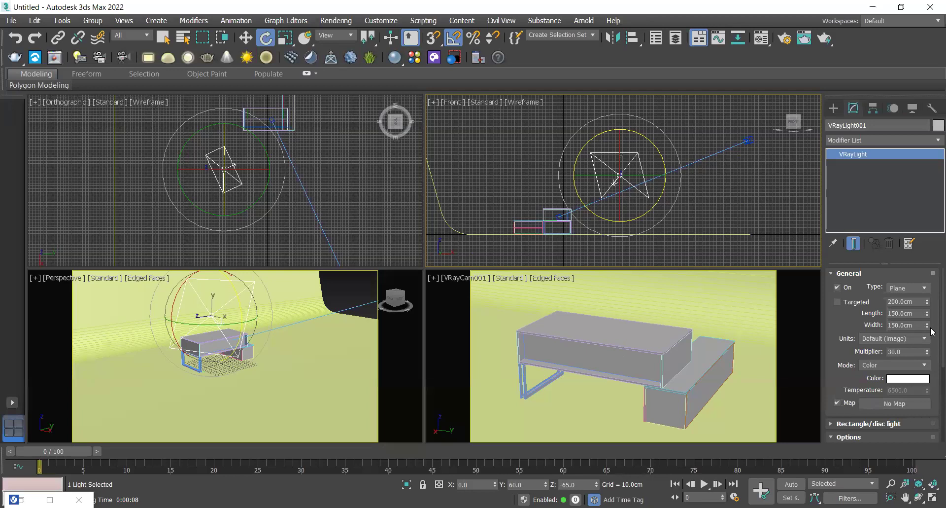
Step: Set the plane light's length and width back to 50 cm each
{"action": "double_click", "coordinate": [905, 313]}
{"action": "type", "text": "1"}
{"action": "type", "text": "0"}
{"action": "key", "text": "Tab"}
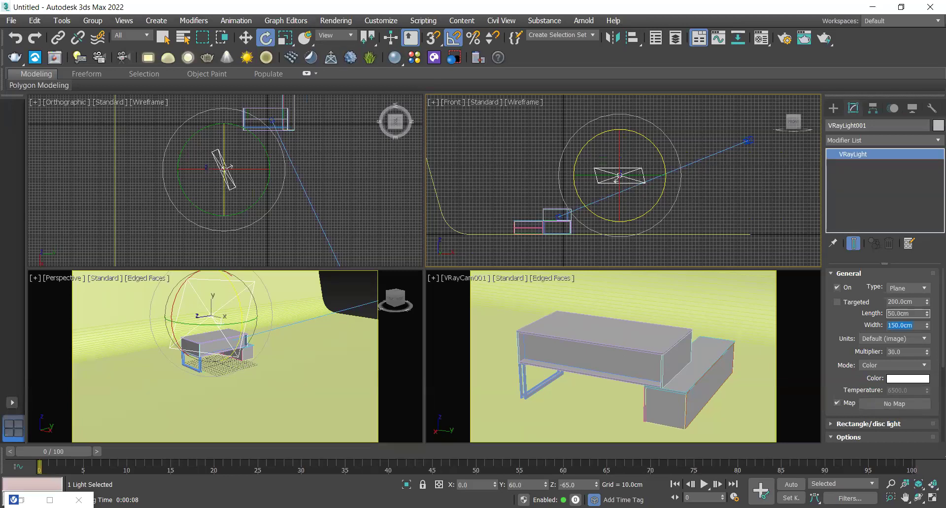
{"action": "type", "text": "50"}
{"action": "key", "text": "Return"}
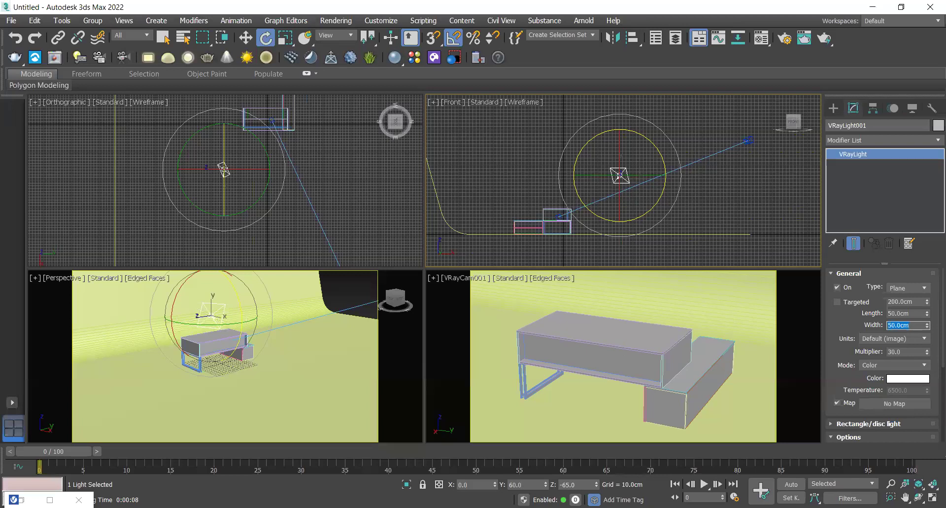
Step: Render the V-Ray camera view again with the plane light reduced to 50 cm
{"action": "left_click", "coordinate": [216, 185]}
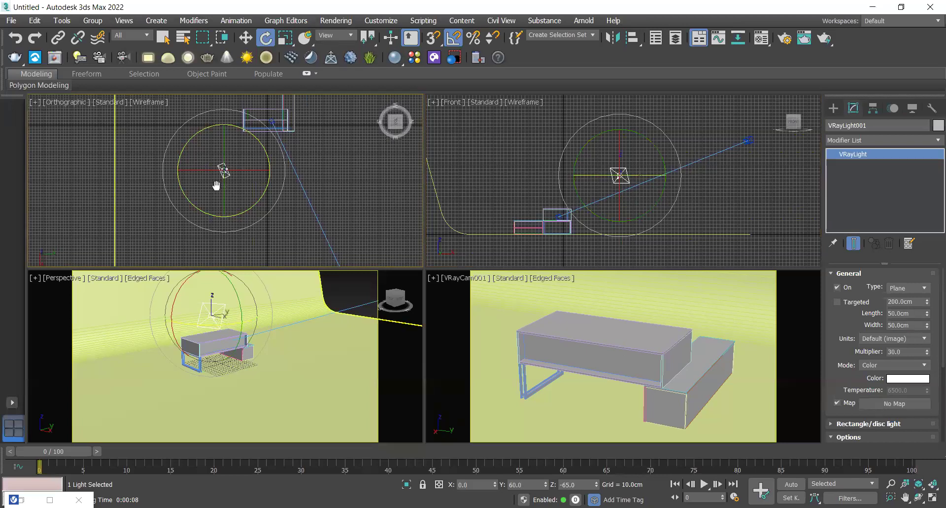
{"action": "left_click", "coordinate": [607, 372]}
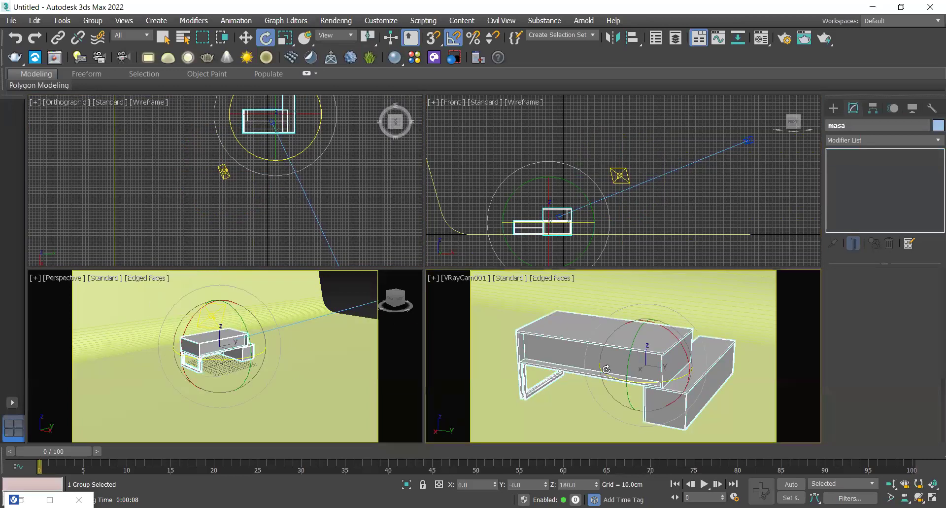
{"action": "key", "text": "shift+q"}
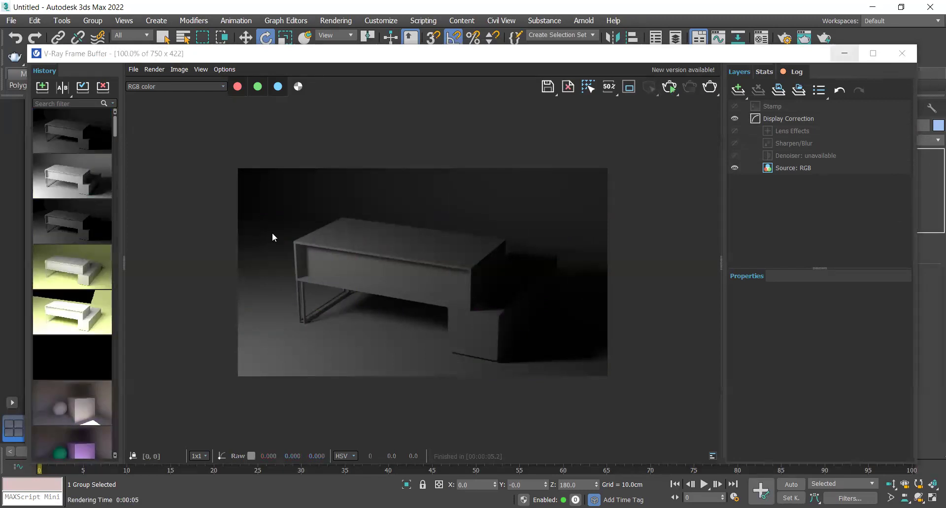
Step: Rotate the plane light further in the view from above and shift it along Y to sit more directly in front of the desk
{"action": "left_click", "coordinate": [215, 179]}
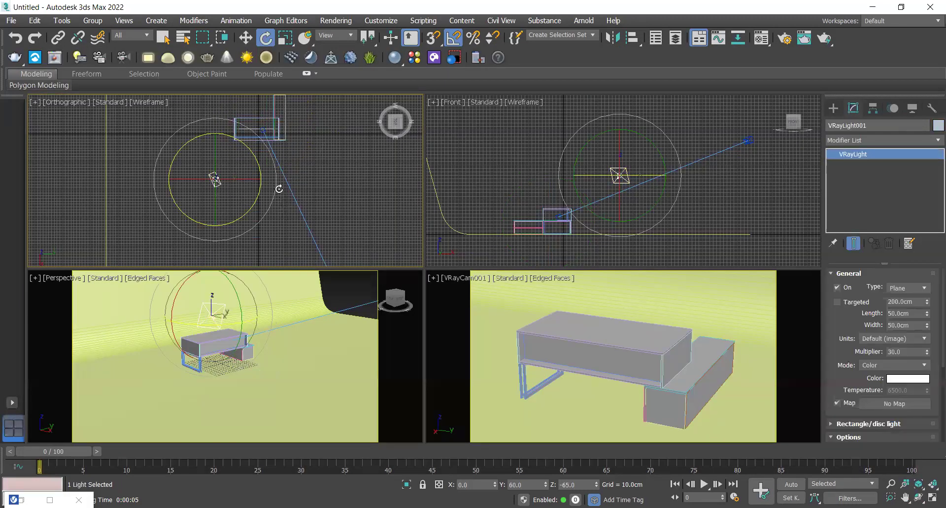
{"action": "left_click_drag", "start_coordinate": [256, 194], "coordinate": [260, 181]}
{"action": "key", "text": "w"}
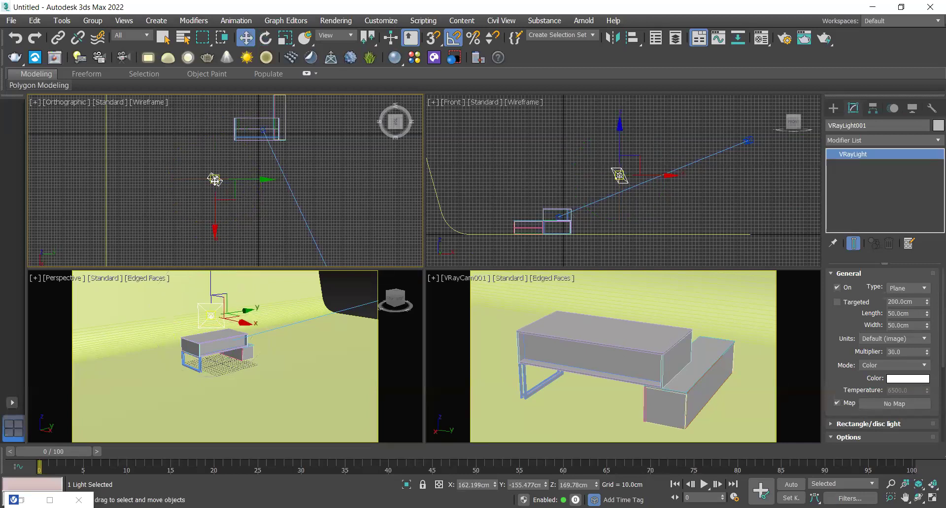
{"action": "left_click_drag", "start_coordinate": [216, 181], "coordinate": [237, 185]}
{"action": "left_click", "coordinate": [609, 353]}
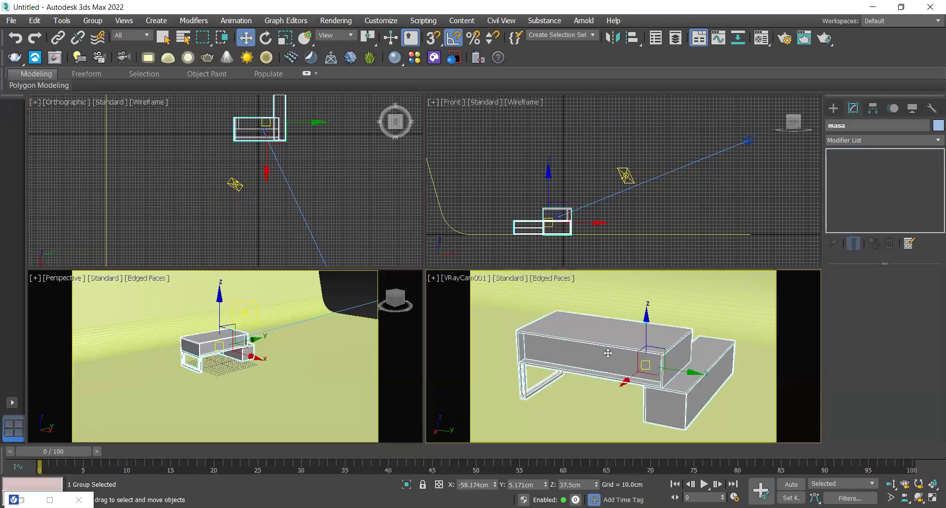
Step: Render the V-Ray camera view and compare the result with the previous render in the history
{"action": "key", "text": "shift+q"}
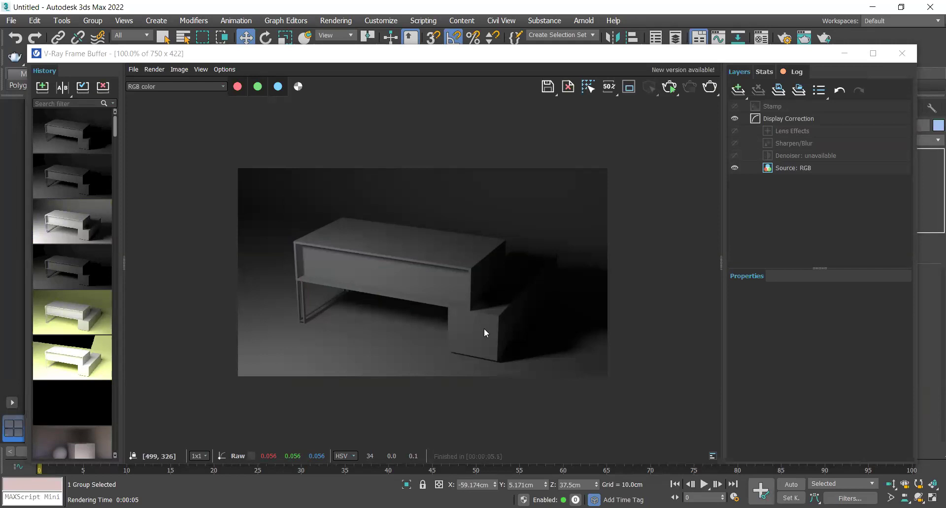
{"action": "left_click", "coordinate": [75, 187]}
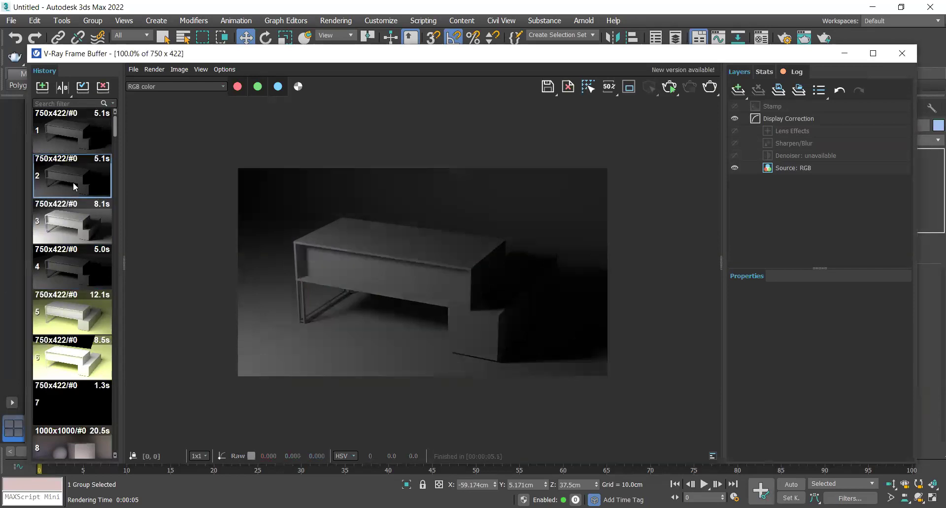
{"action": "left_click", "coordinate": [70, 130]}
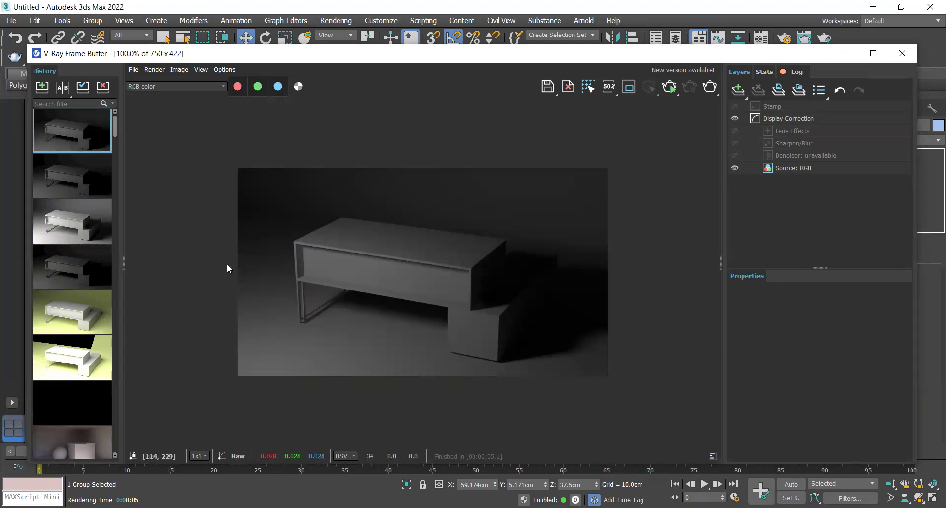
{"action": "left_click", "coordinate": [86, 173]}
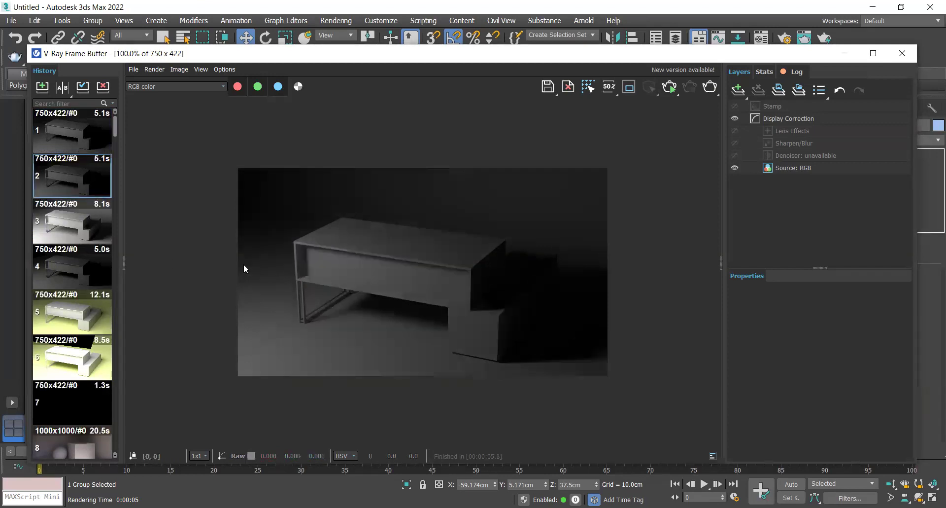
{"action": "left_click", "coordinate": [80, 134]}
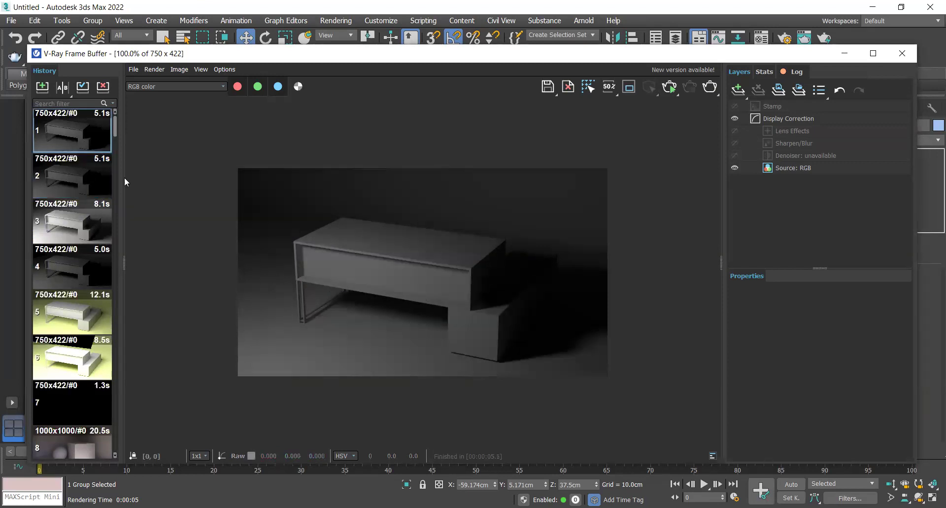
{"action": "left_click", "coordinate": [844, 54]}
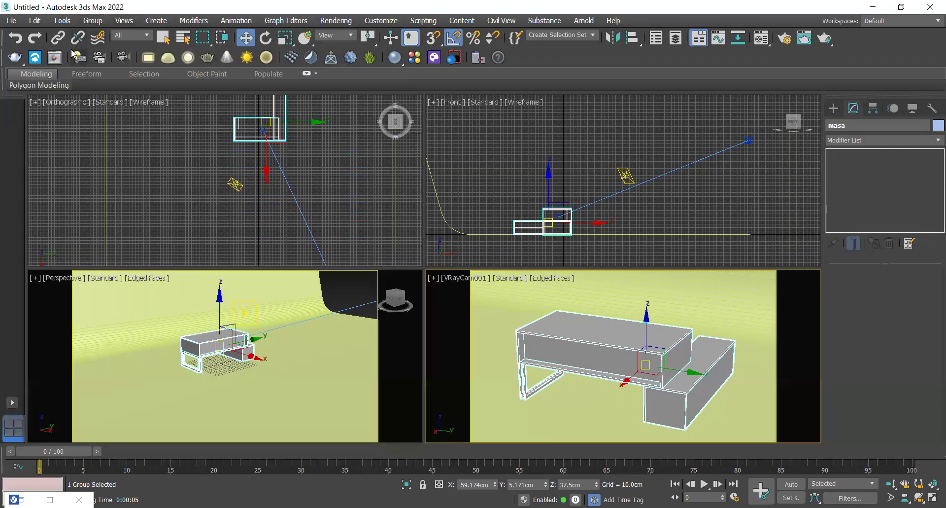
Step: Undo the last shift of the plane light along Y
{"action": "left_click", "coordinate": [15, 38]}
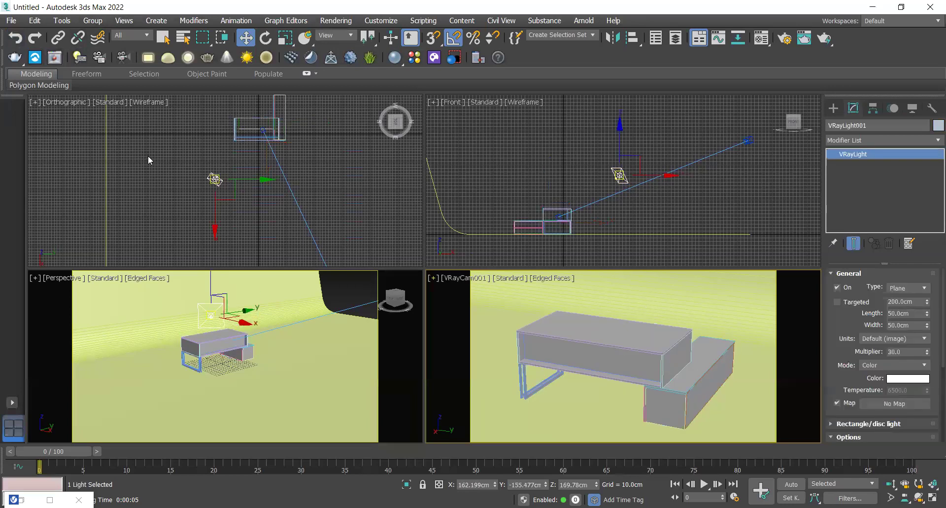
{"action": "left_click", "coordinate": [15, 40]}
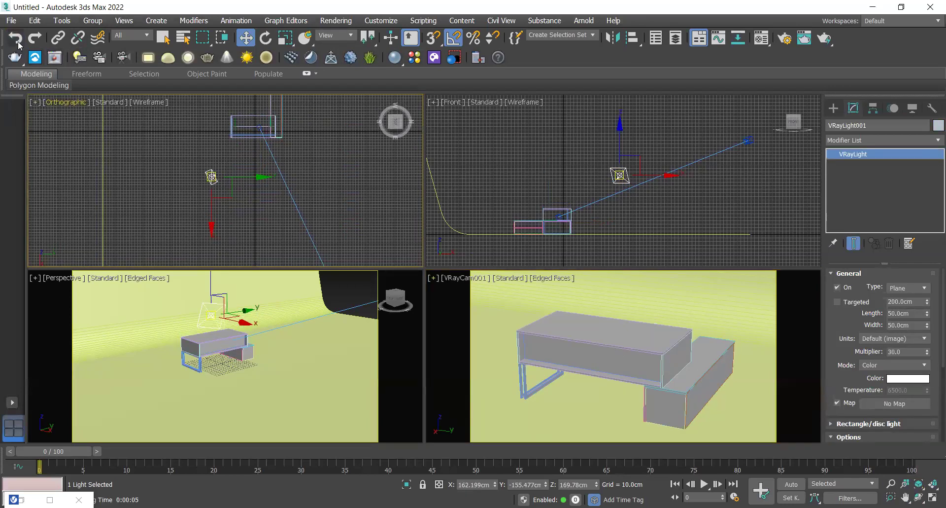
{"action": "left_click", "coordinate": [16, 39]}
Step: Render the V-Ray camera view again with the plane light back at its previous position
{"action": "right_click", "coordinate": [521, 297]}
{"action": "left_click", "coordinate": [521, 297]}
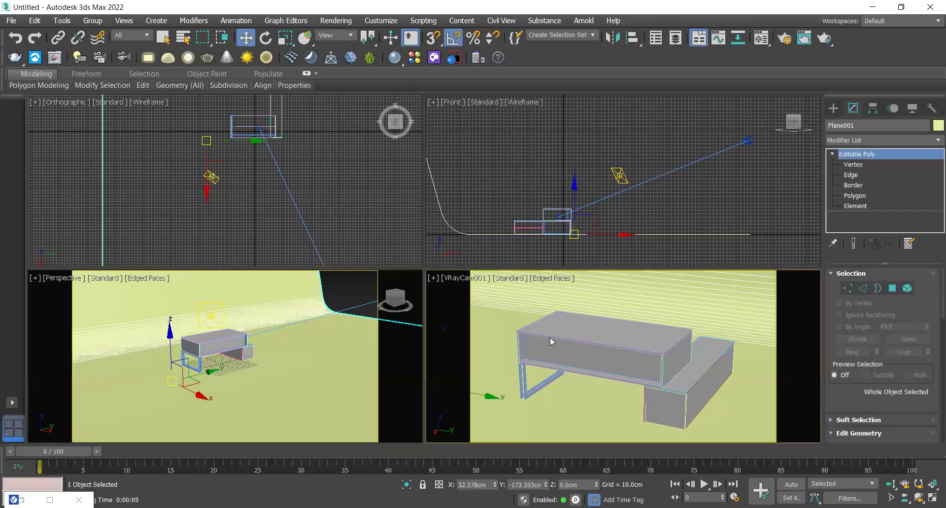
{"action": "key", "text": "shift+q"}
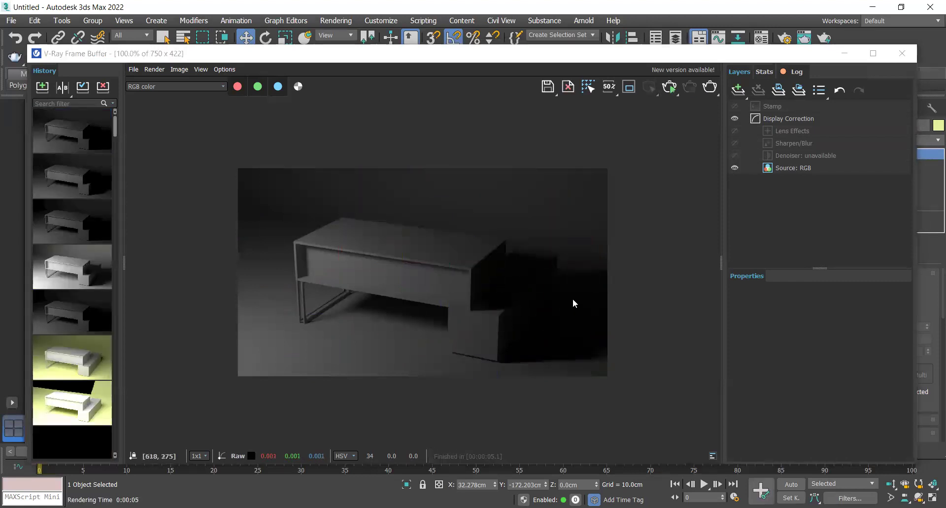
{"action": "left_click", "coordinate": [846, 60]}
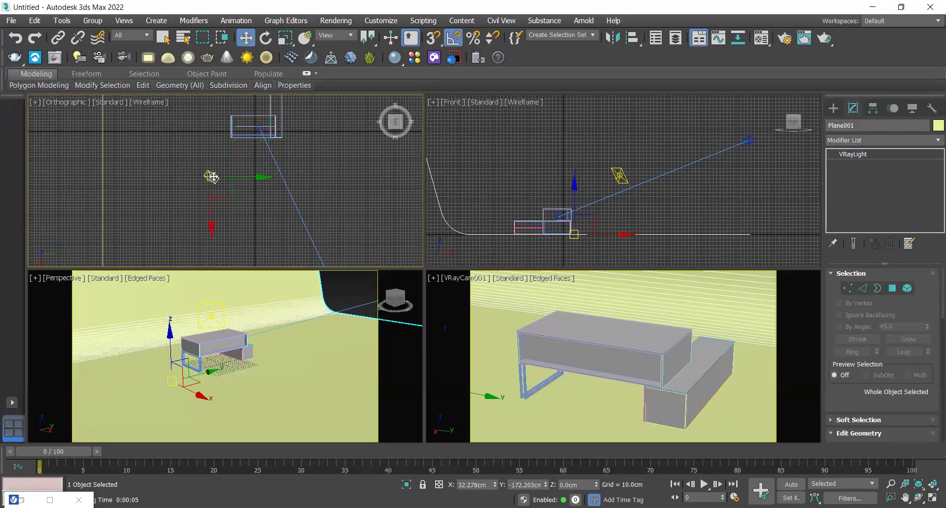
Step: Set the plane light's multiplier to 40 and compare a new camera render with the earlier, brighter one
{"action": "left_click", "coordinate": [211, 176]}
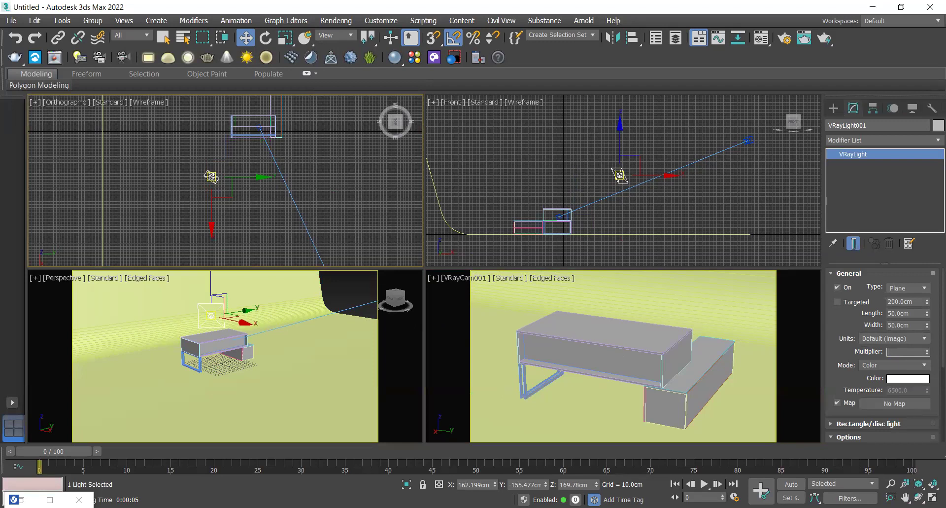
{"action": "left_click", "coordinate": [678, 345]}
{"action": "key", "text": "shift+q"}
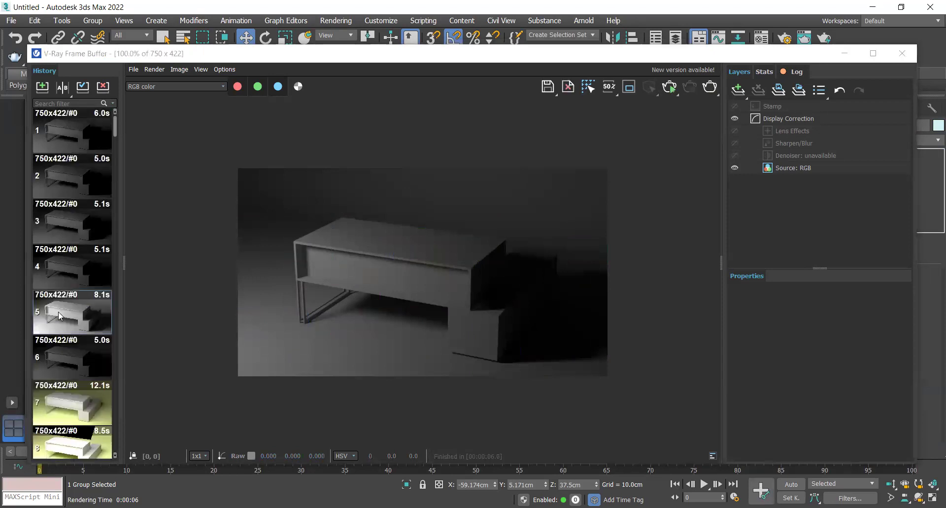
{"action": "double_click", "coordinate": [59, 316]}
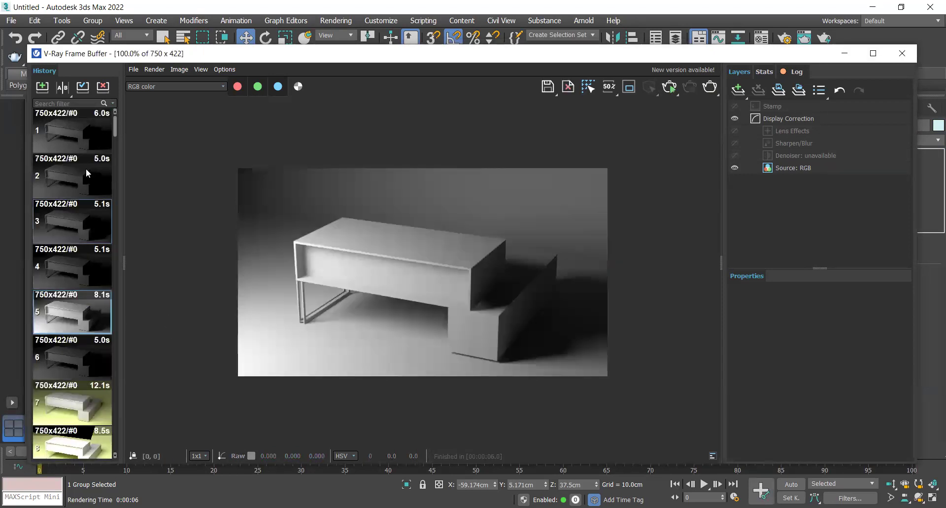
{"action": "double_click", "coordinate": [75, 138]}
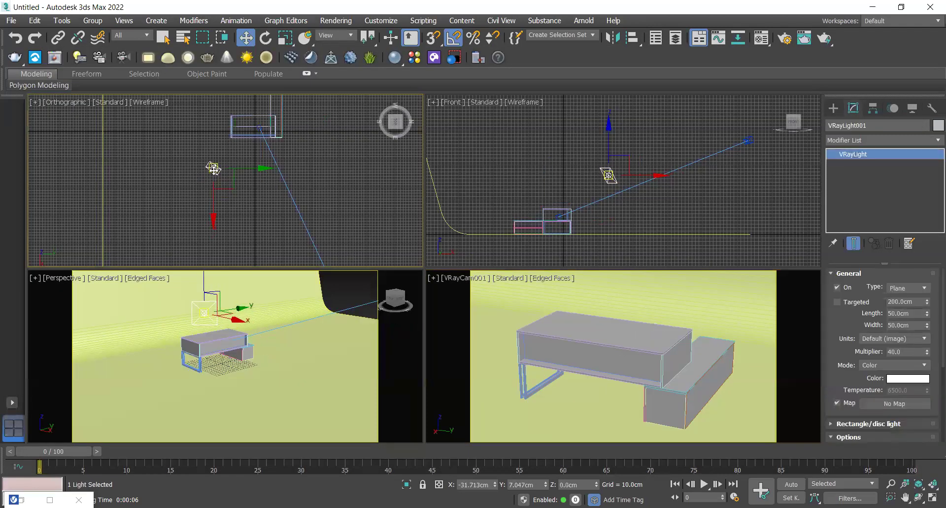
Step: Render the V-Ray camera view with the plane light moved closer to the desk
{"action": "left_click", "coordinate": [660, 367]}
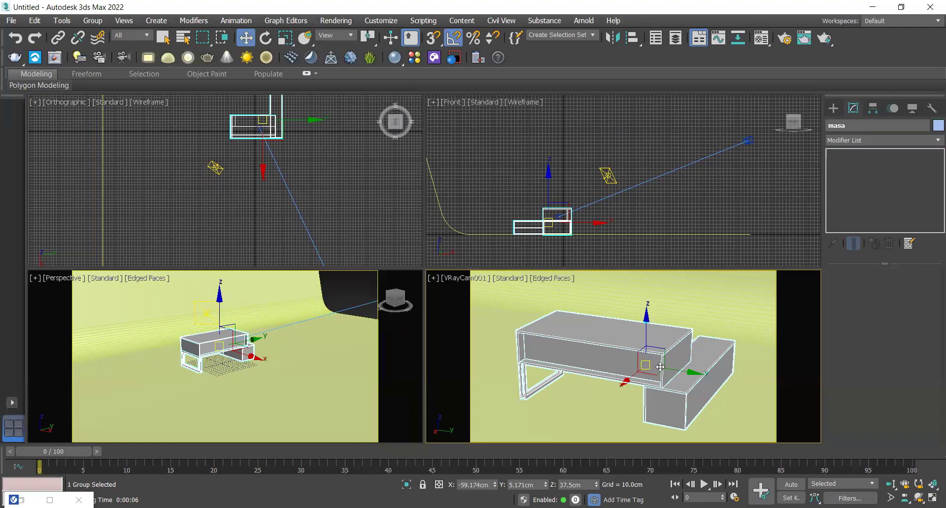
{"action": "key", "text": "shift+q"}
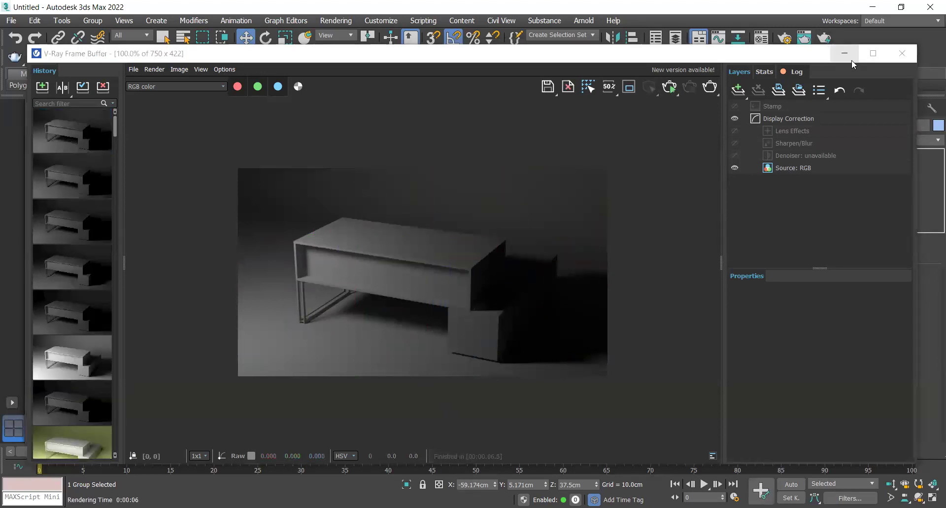
{"action": "left_click", "coordinate": [844, 54]}
Step: Set the plane light's length and width to 70 cm each
{"action": "left_click", "coordinate": [607, 175]}
{"action": "double_click", "coordinate": [898, 350]}
{"action": "double_click", "coordinate": [904, 312]}
{"action": "type", "text": "70"}
{"action": "key", "text": "Tab"}
{"action": "type", "text": "70"}
{"action": "key", "text": "Return"}
Step: Render the V-Ray camera view with the enlarged light and examine the shadows under the desk up close
{"action": "left_click", "coordinate": [583, 343]}
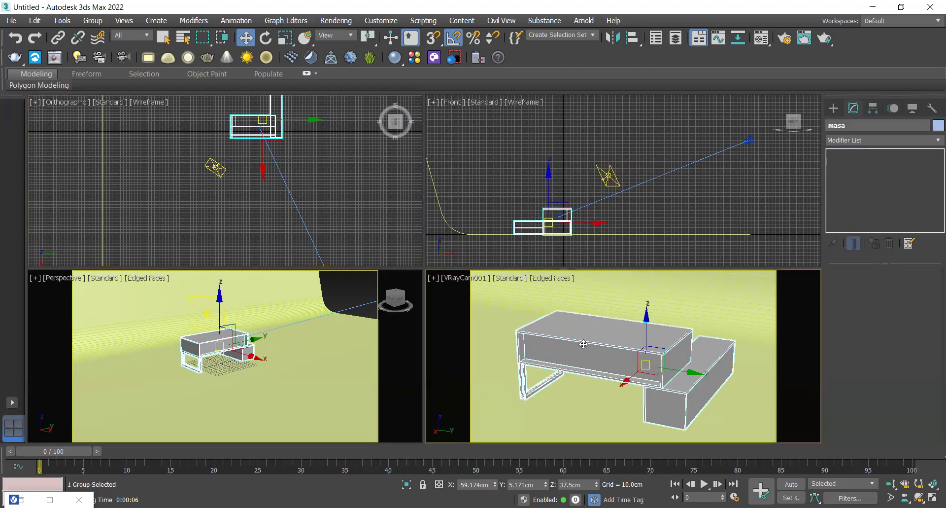
{"action": "key", "text": "shift+q"}
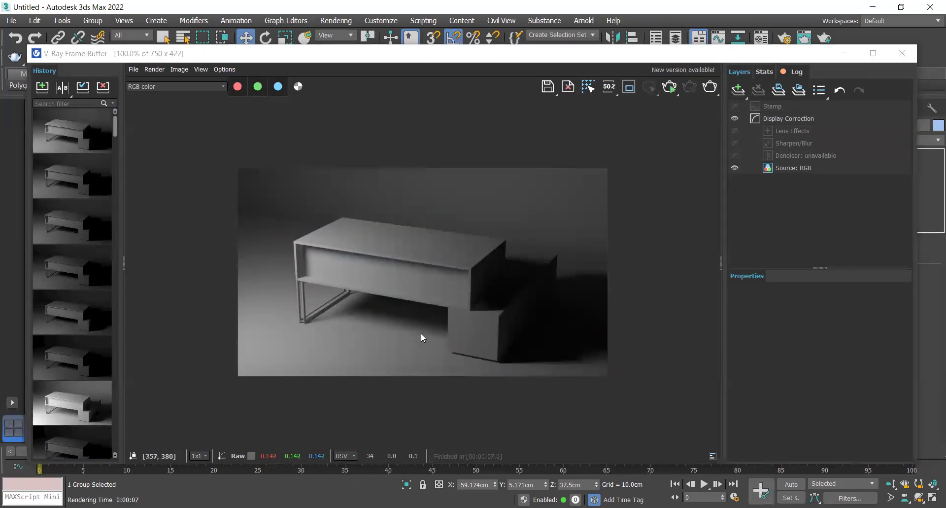
{"action": "scroll", "coordinate": [421, 333], "scroll_direction": "up", "scroll_amount": 1}
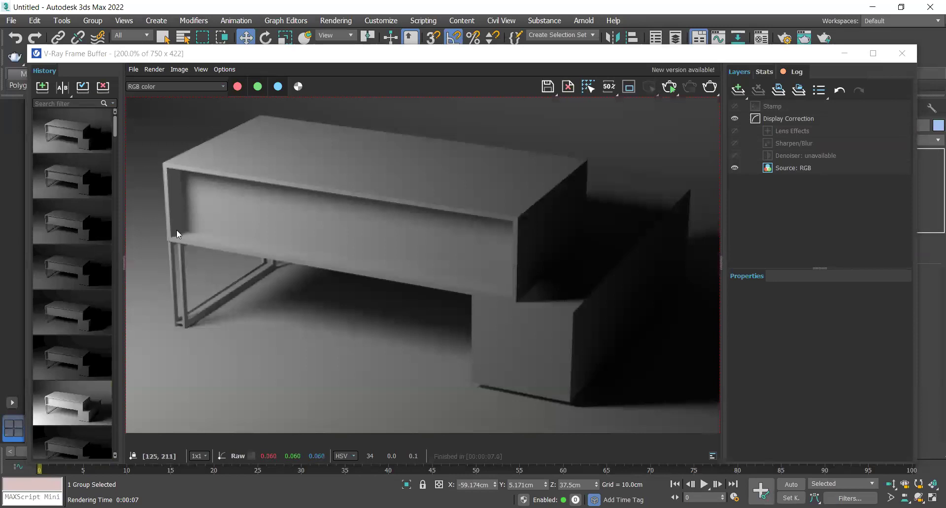
{"action": "scroll", "coordinate": [186, 185], "scroll_direction": "down", "scroll_amount": 1}
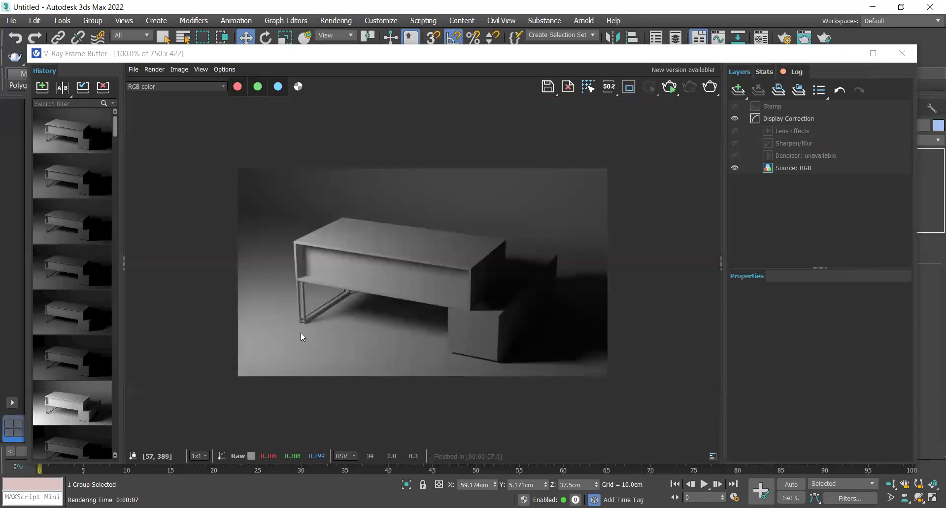
{"action": "scroll", "coordinate": [294, 317], "scroll_direction": "down", "scroll_amount": 1}
{"action": "scroll", "coordinate": [468, 323], "scroll_direction": "up", "scroll_amount": 1}
{"action": "scroll", "coordinate": [522, 278], "scroll_direction": "up", "scroll_amount": 1}
{"action": "scroll", "coordinate": [572, 261], "scroll_direction": "down", "scroll_amount": 1}
{"action": "left_click", "coordinate": [844, 53]}
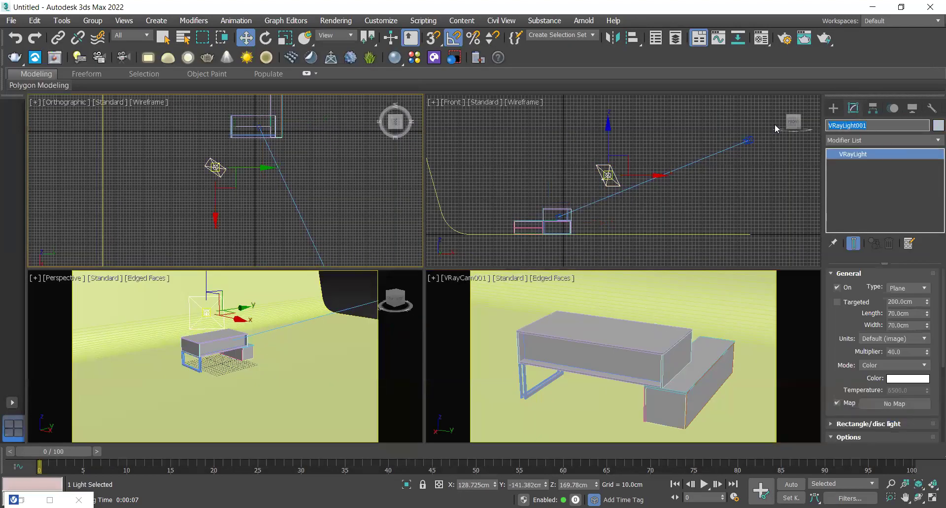
Step: Rename the plane light as "Main light" and deselect it
{"action": "type", "text": "Main light"}
{"action": "key", "text": "BackSpace"}
{"action": "left_click", "coordinate": [605, 137]}
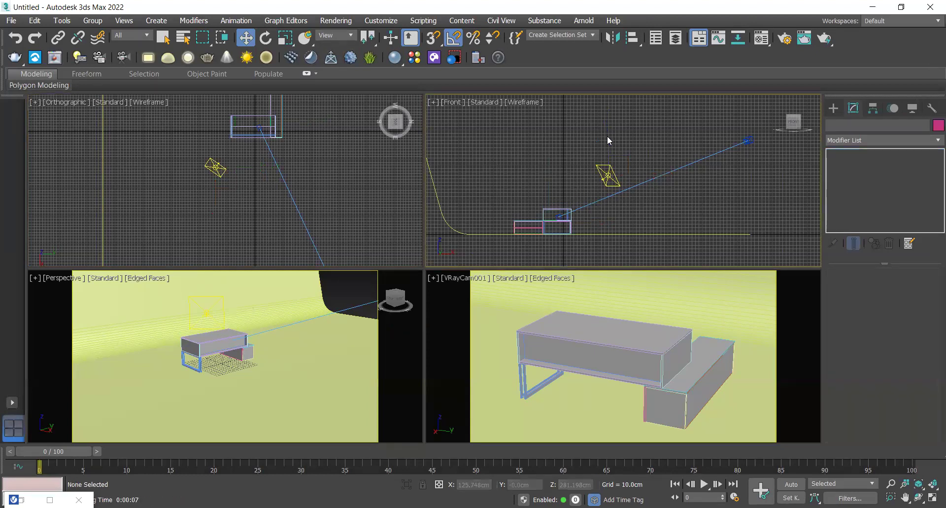
Step: Lower the main light to a height of about 137 cm and render the V-Ray camera view again
{"action": "left_click_drag", "start_coordinate": [607, 152], "coordinate": [607, 163]}
{"action": "right_click", "coordinate": [610, 372]}
{"action": "left_click", "coordinate": [610, 372]}
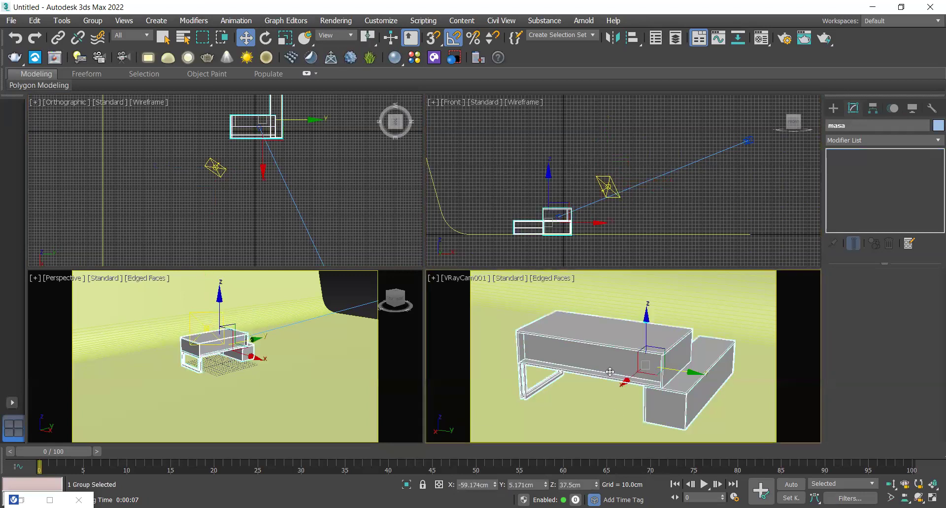
{"action": "key", "text": "shift+q"}
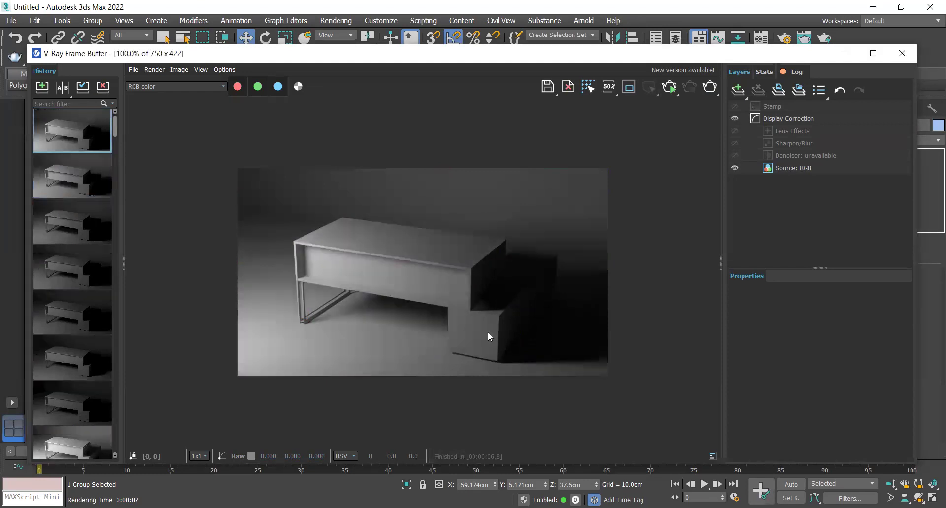
Step: Compare the lowered-light render with the previous one in the render history
{"action": "left_click", "coordinate": [58, 191]}
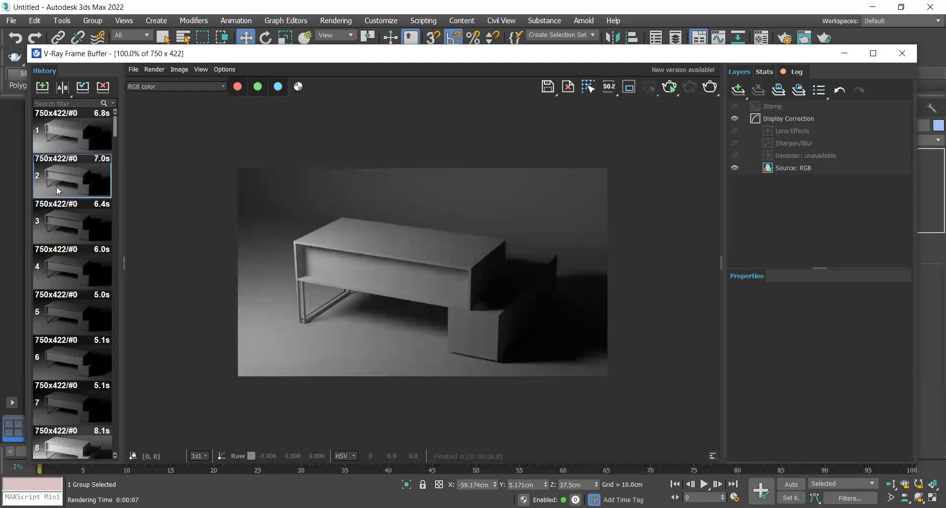
{"action": "left_click", "coordinate": [54, 143]}
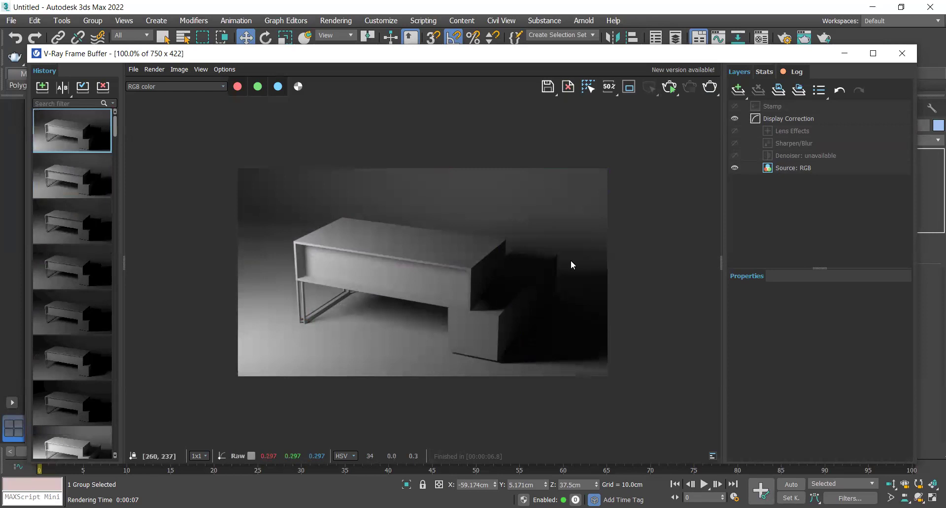
{"action": "left_click", "coordinate": [844, 53]}
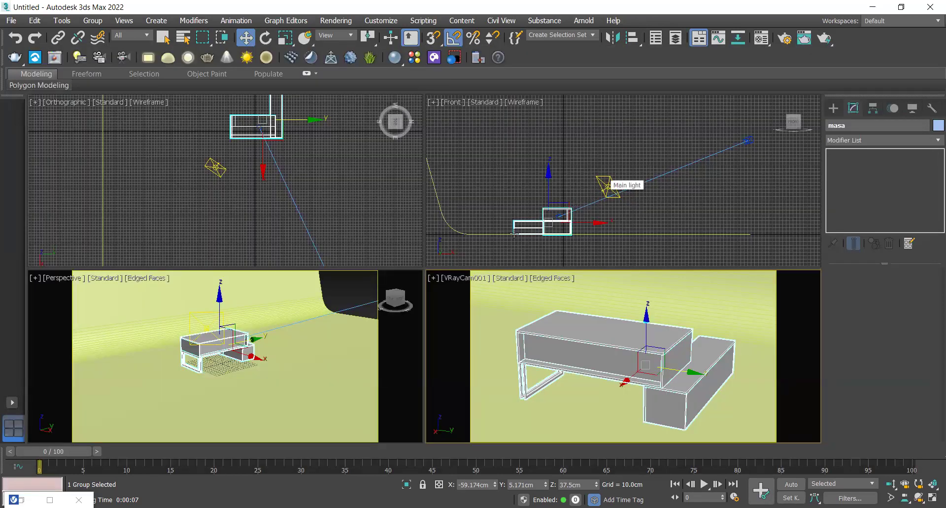
Step: Clone the main light along Y to the other side of the desk as an independent copy named "Fill light001"
{"action": "left_click", "coordinate": [217, 171]}
{"action": "scroll", "coordinate": [195, 177], "scroll_direction": "down", "scroll_amount": 2}
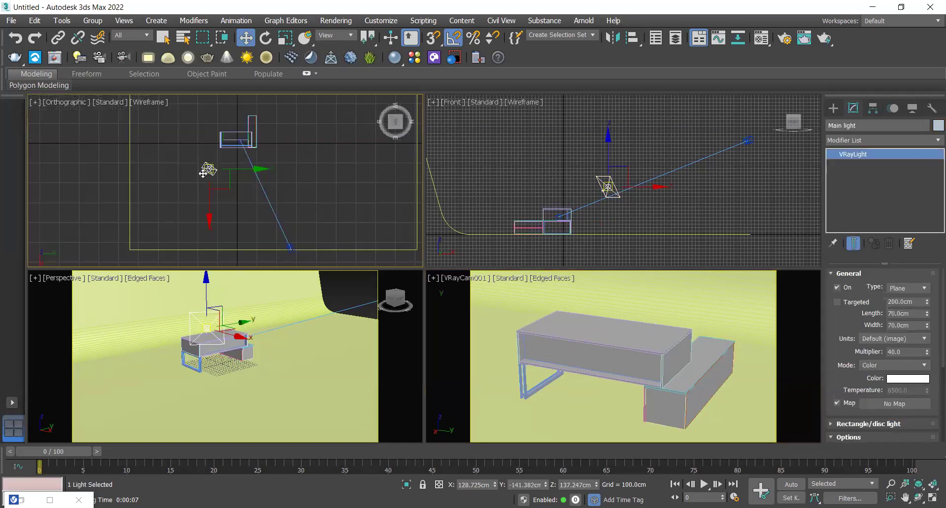
{"action": "left_click_drag", "start_coordinate": [239, 171], "coordinate": [276, 171], "text": "shift"}
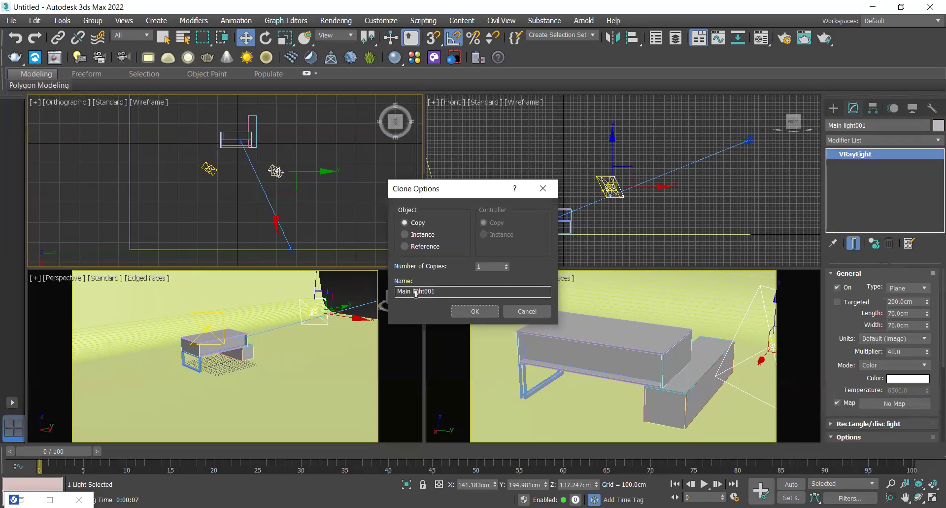
{"action": "left_click_drag", "start_coordinate": [412, 292], "coordinate": [389, 297]}
{"action": "type", "text": "Fill"}
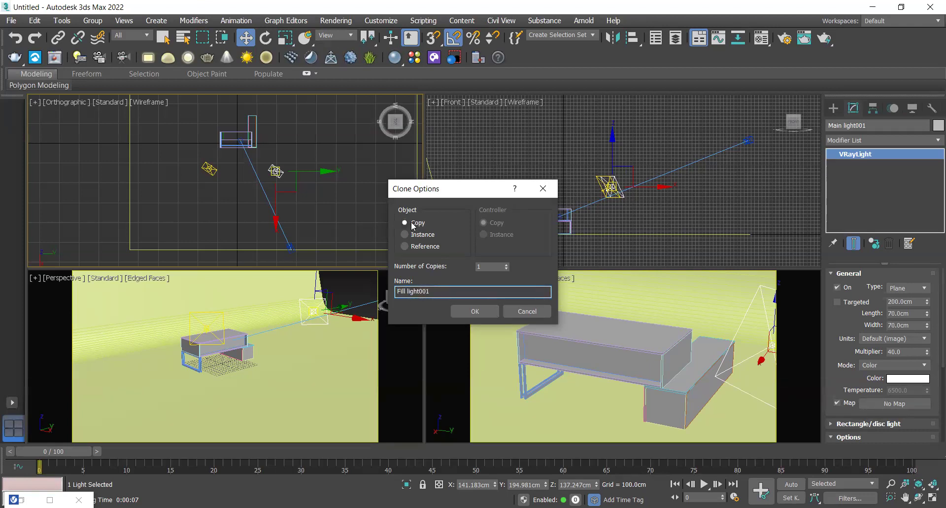
{"action": "left_click", "coordinate": [482, 312]}
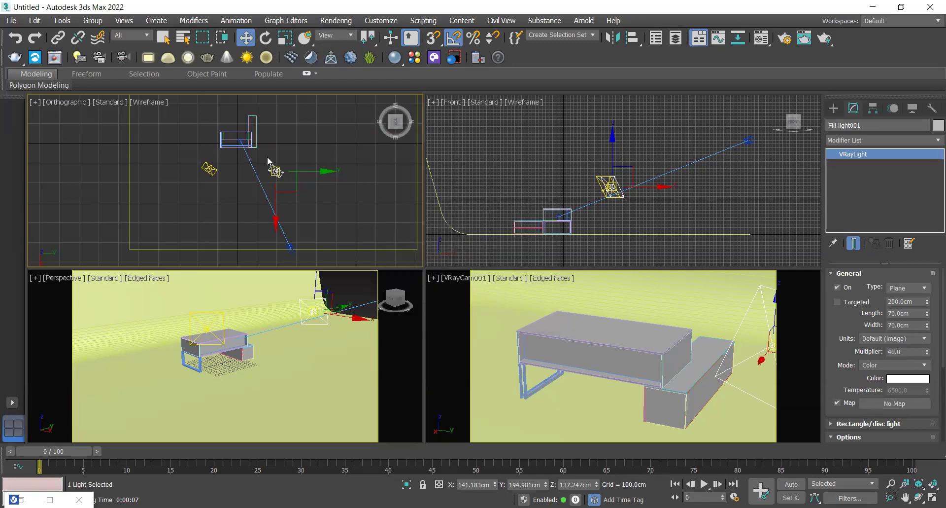
Step: Rotate the fill light in the view from above to a Z angle of 35° so it faces the desk
{"action": "scroll", "coordinate": [276, 178], "scroll_direction": "up", "scroll_amount": 3}
{"action": "scroll", "coordinate": [285, 185], "scroll_direction": "up", "scroll_amount": 2}
{"action": "scroll", "coordinate": [282, 187], "scroll_direction": "down", "scroll_amount": 2}
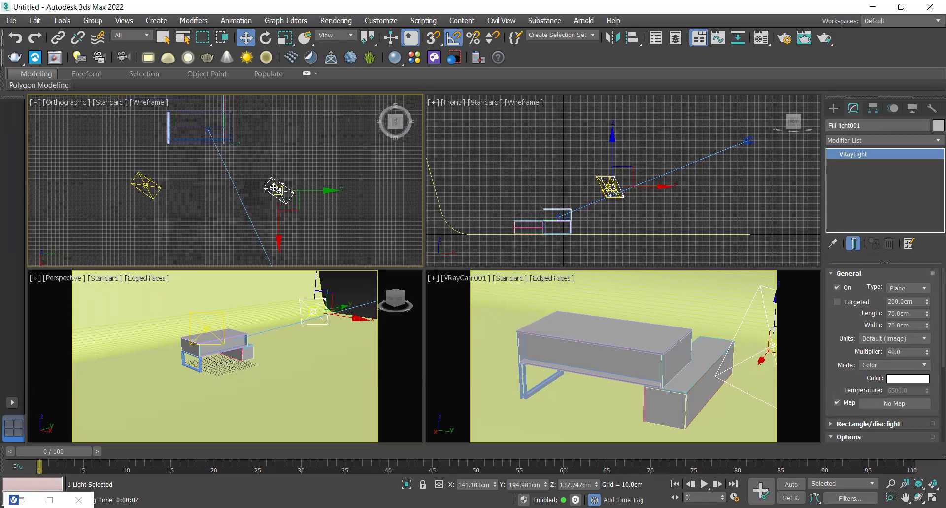
{"action": "key", "text": "e"}
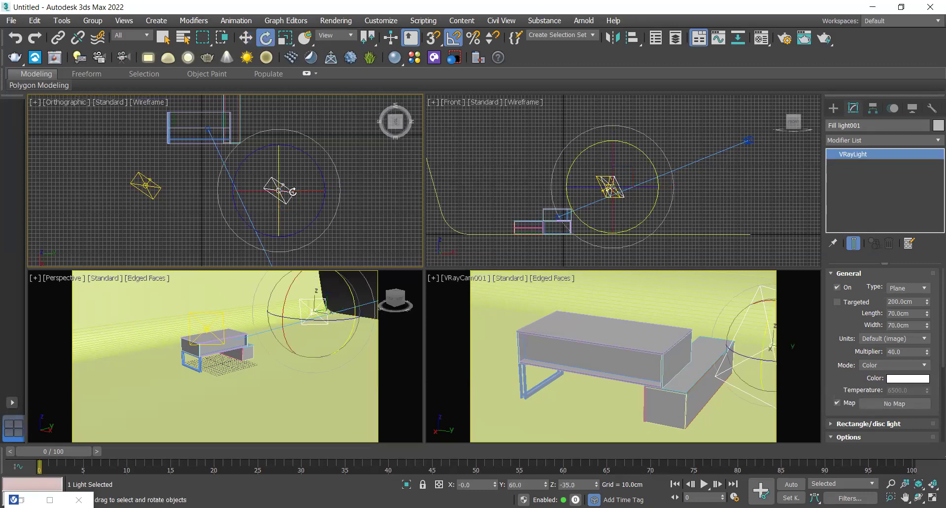
{"action": "left_click_drag", "start_coordinate": [323, 179], "coordinate": [309, 154]}
{"action": "scroll", "coordinate": [260, 174], "scroll_direction": "up", "scroll_amount": 5}
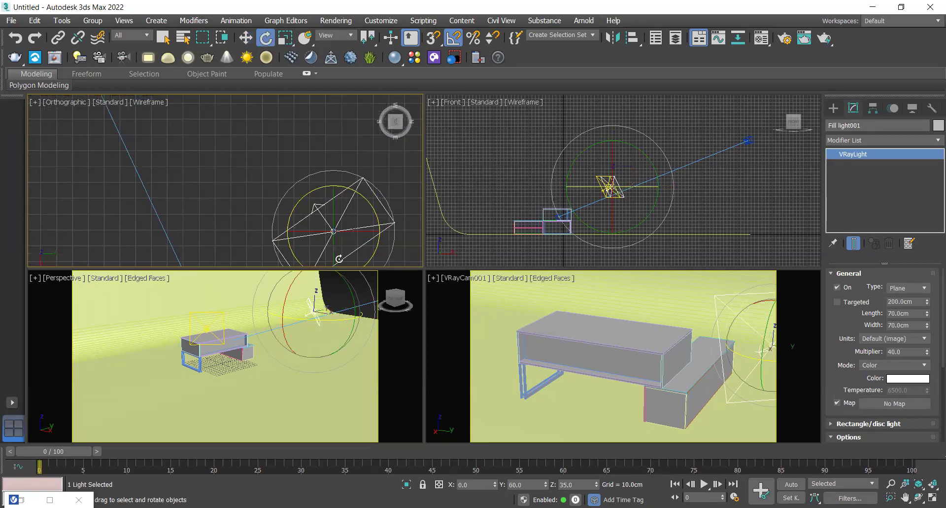
Step: Move the fill light farther from the desk in the view from above and rotate it to a Z angle of 50°
{"action": "scroll", "coordinate": [300, 208], "scroll_direction": "down", "scroll_amount": 5}
{"action": "key", "text": "w"}
{"action": "left_click_drag", "start_coordinate": [305, 215], "coordinate": [352, 191]}
{"action": "key", "text": "e"}
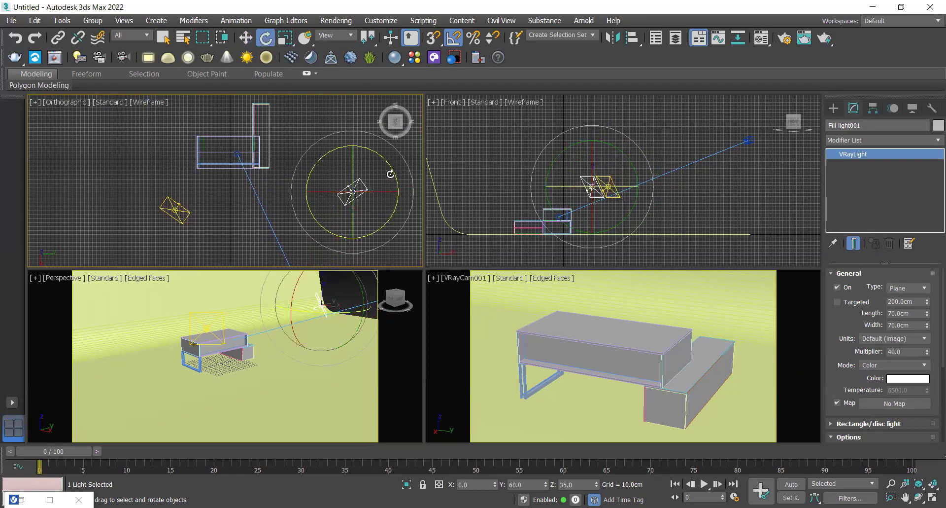
{"action": "mouse_move", "coordinate": [388, 162]}
{"action": "left_mouse_down"}
{"action": "mouse_move", "coordinate": [394, 180]}
{"action": "mouse_move", "coordinate": [394, 172]}
{"action": "left_mouse_up"}
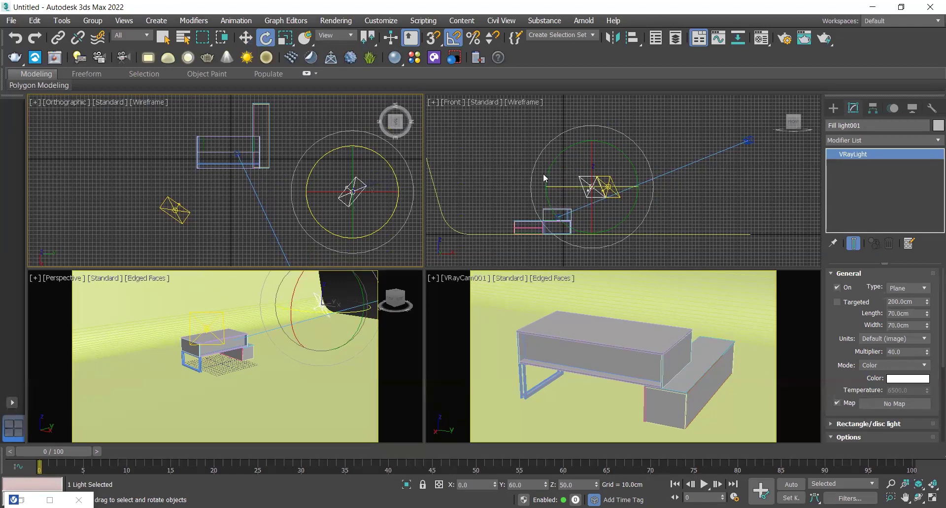
{"action": "left_click", "coordinate": [175, 210]}
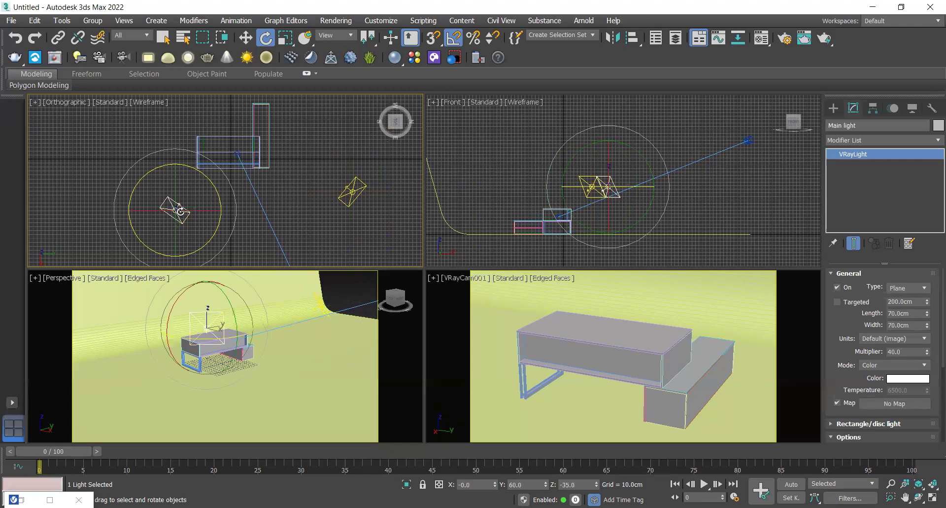
{"action": "left_click", "coordinate": [839, 288]}
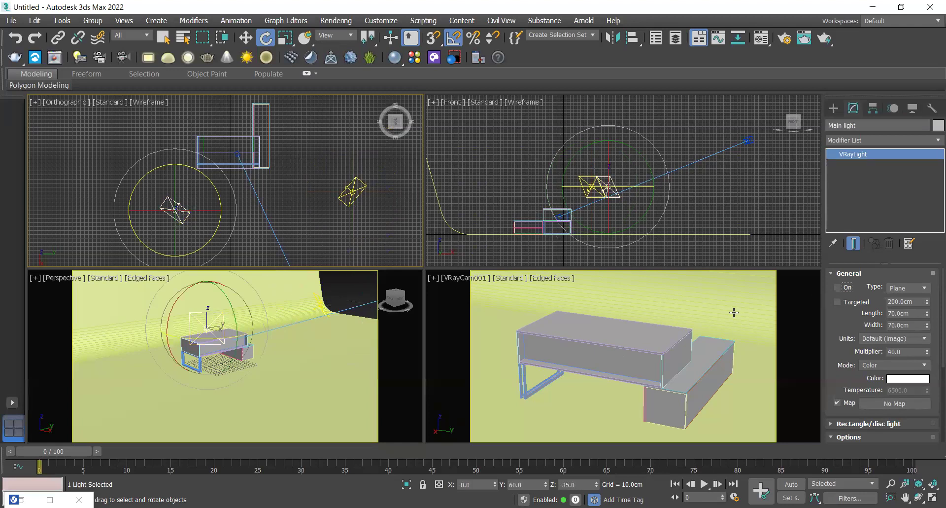
{"action": "left_click", "coordinate": [353, 191]}
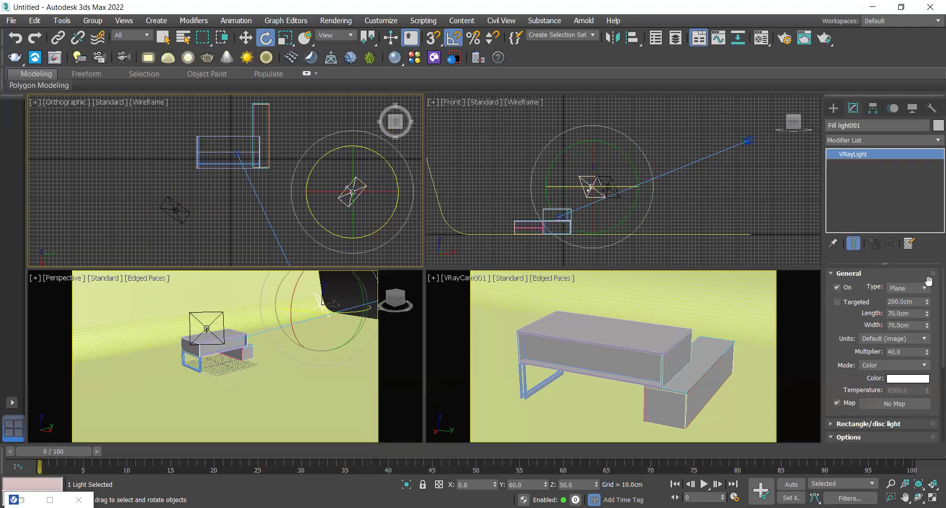
{"action": "left_click", "coordinate": [919, 314]}
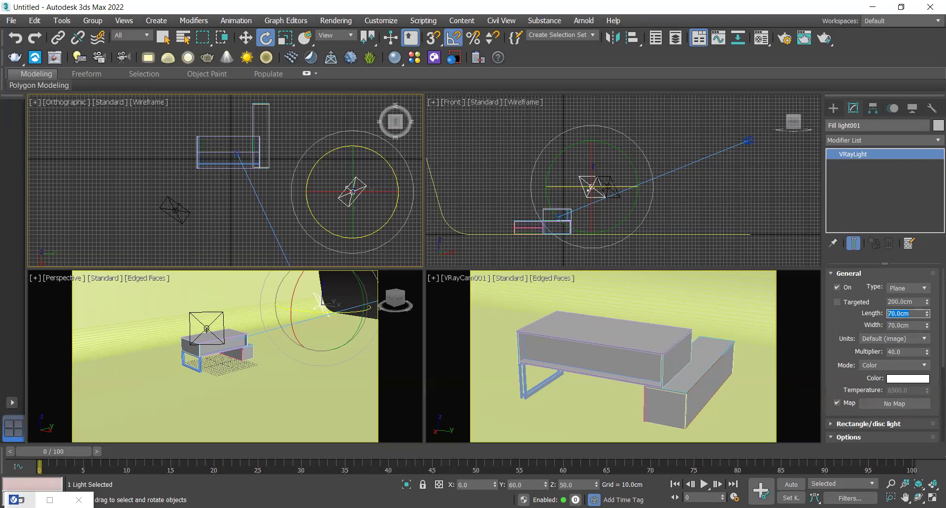
{"action": "left_click", "coordinate": [14, 499]}
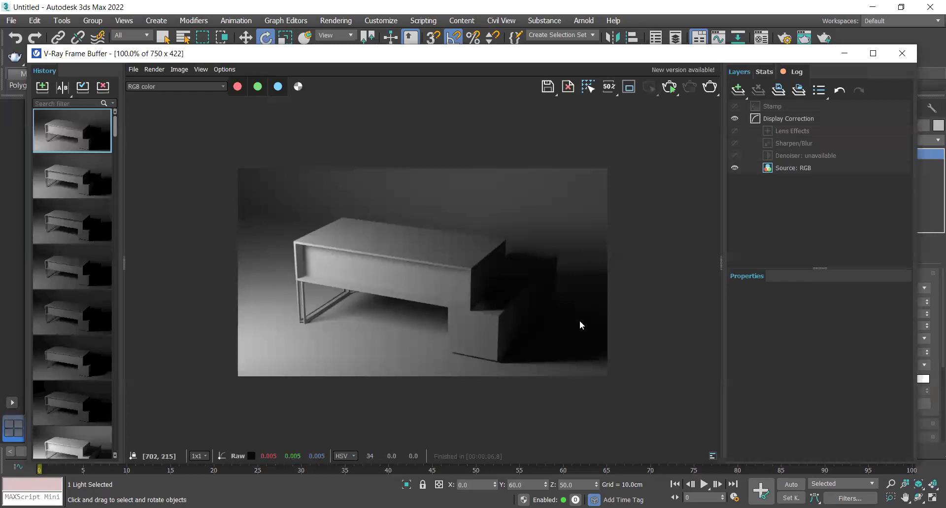
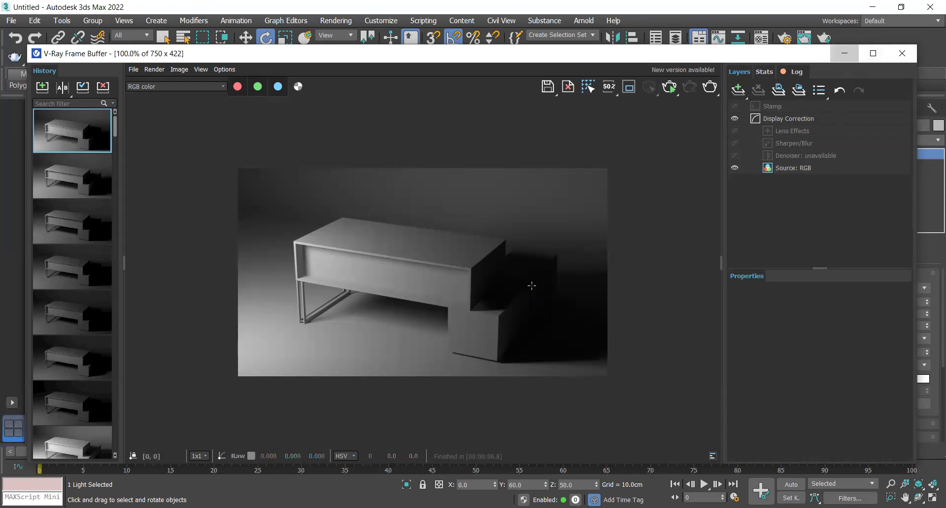
{"action": "left_click", "coordinate": [843, 60]}
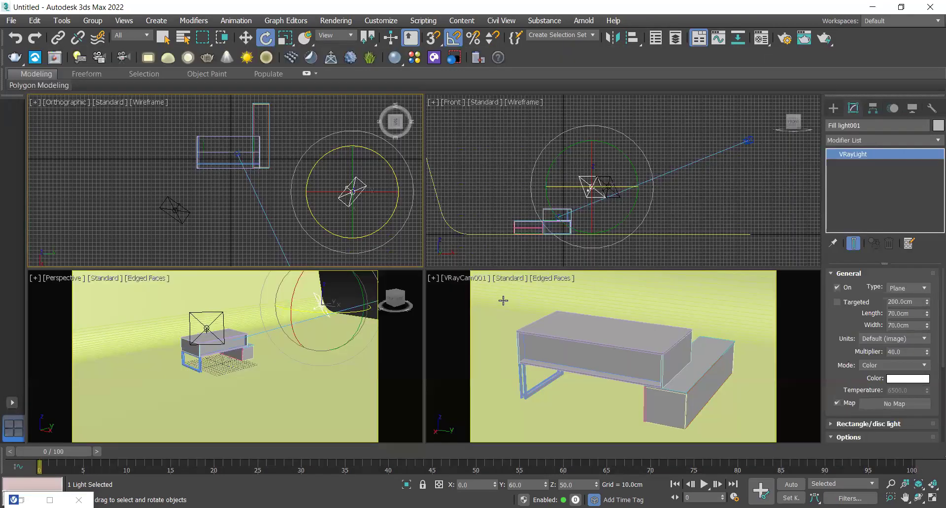
{"action": "left_click", "coordinate": [184, 215]}
{"action": "left_click", "coordinate": [836, 287]}
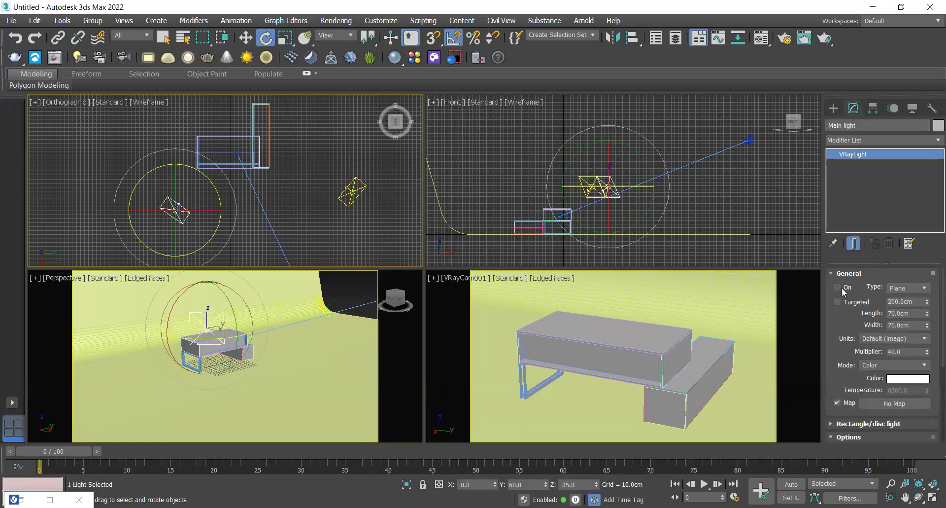
Step: Render the V-Ray camera view with both lights on and compare it with the previous render in the history
{"action": "left_click", "coordinate": [612, 364]}
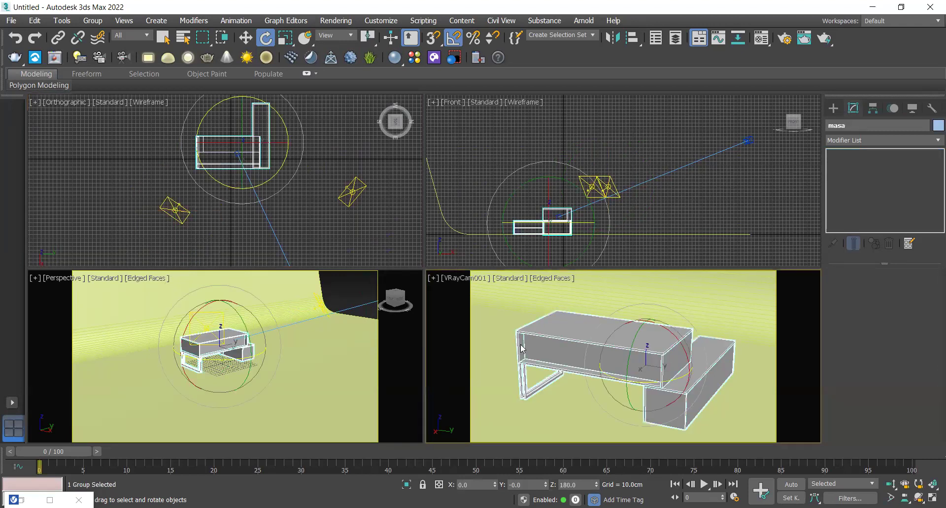
{"action": "key", "text": "shift+q"}
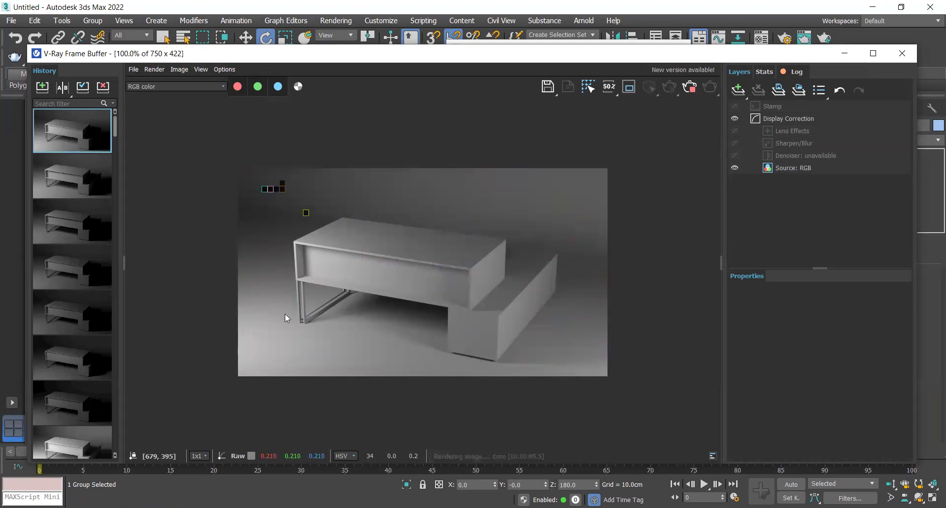
{"action": "double_click", "coordinate": [63, 159]}
{"action": "double_click", "coordinate": [69, 132]}
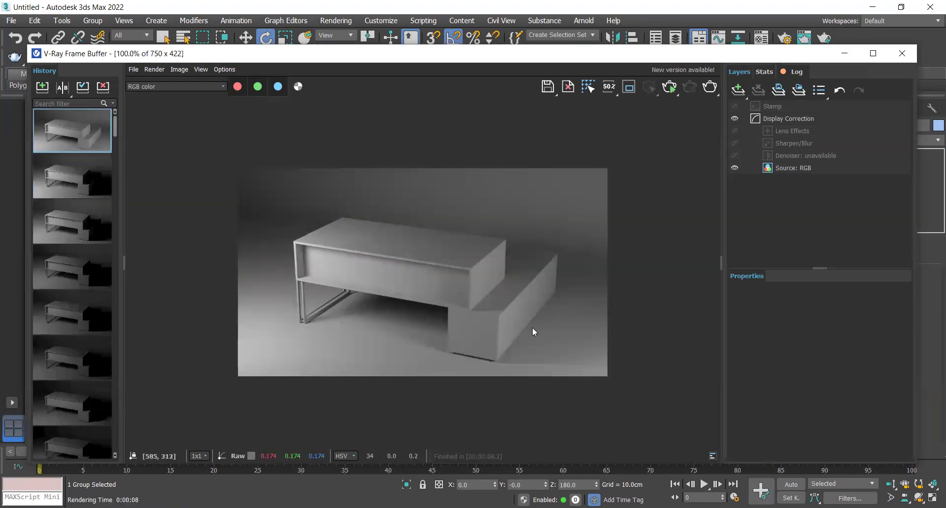
Step: Examine the desk's shadows and side faces up close in the two-light render and compare them with the main-light-only render
{"action": "scroll", "coordinate": [524, 380], "scroll_direction": "up", "scroll_amount": 2}
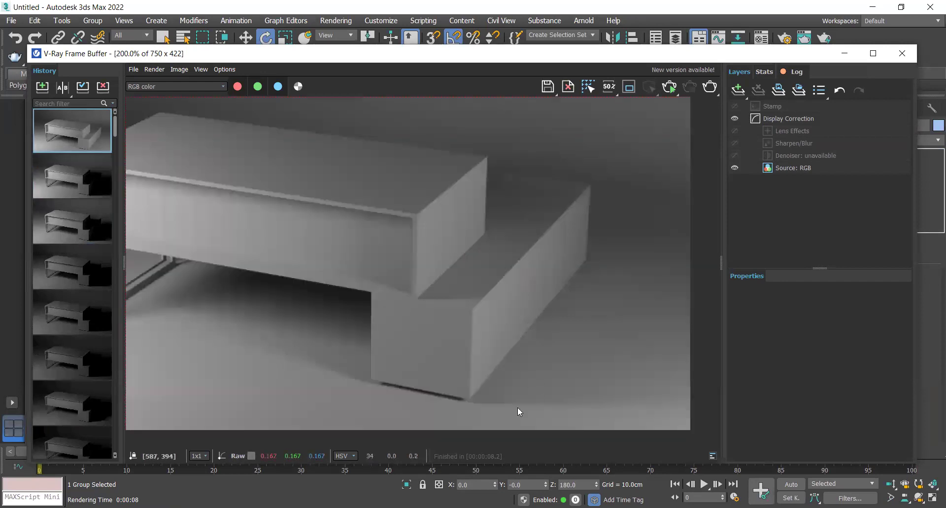
{"action": "scroll", "coordinate": [534, 309], "scroll_direction": "down", "scroll_amount": 2}
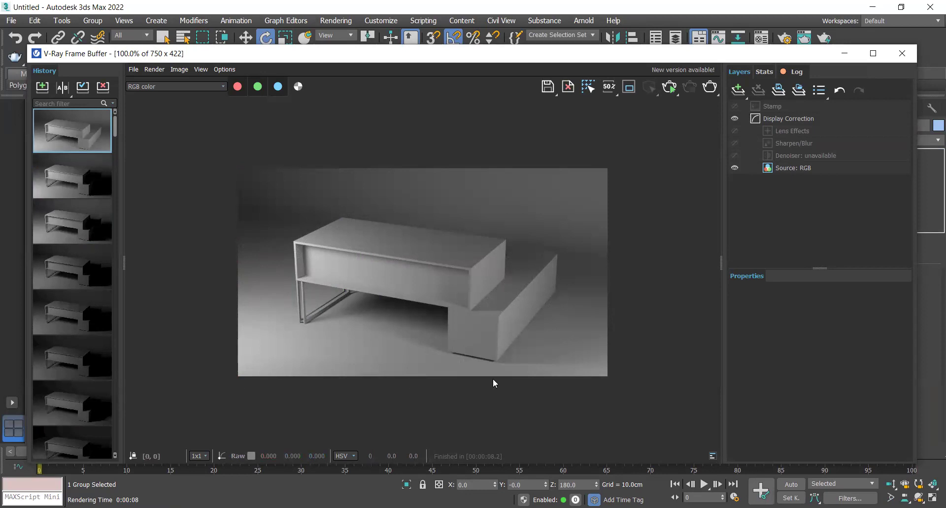
{"action": "scroll", "coordinate": [532, 361], "scroll_direction": "up", "scroll_amount": 4}
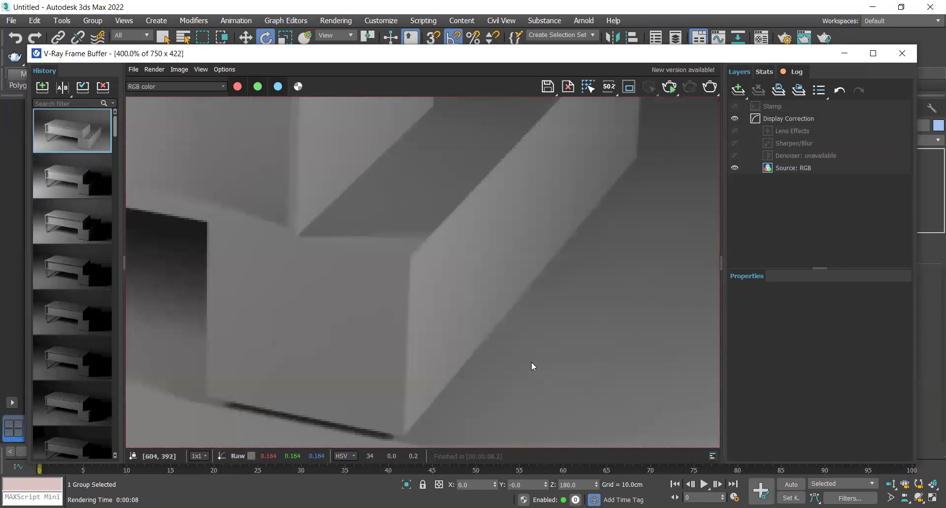
{"action": "scroll", "coordinate": [430, 362], "scroll_direction": "down", "scroll_amount": 2}
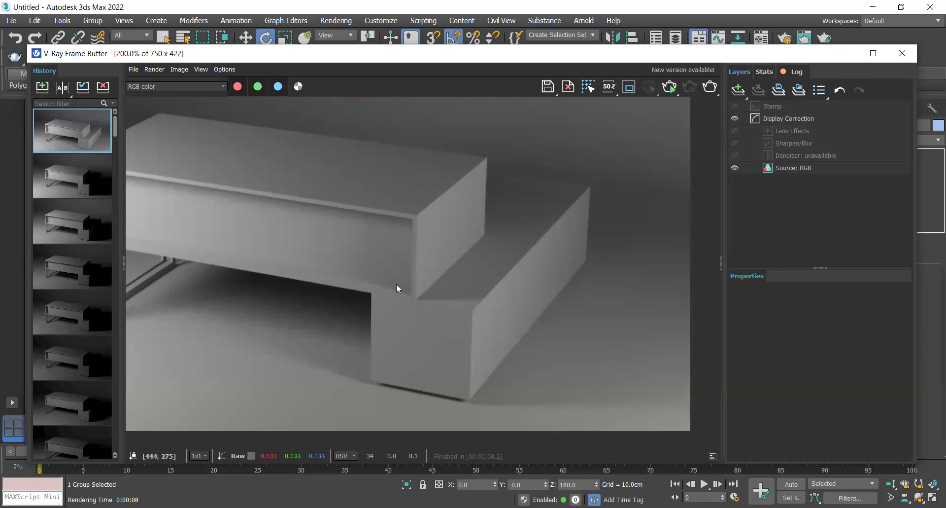
{"action": "scroll", "coordinate": [396, 276], "scroll_direction": "down", "scroll_amount": 1}
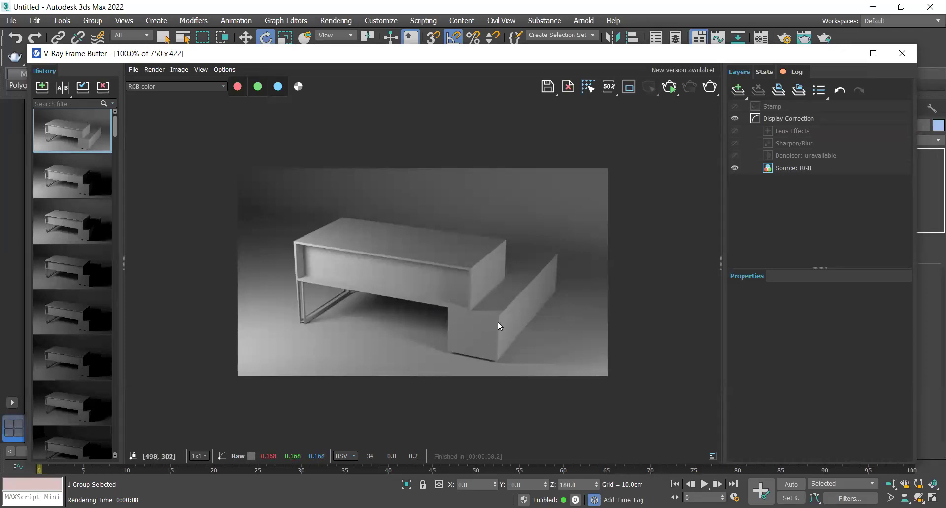
{"action": "scroll", "coordinate": [511, 312], "scroll_direction": "up", "scroll_amount": 1}
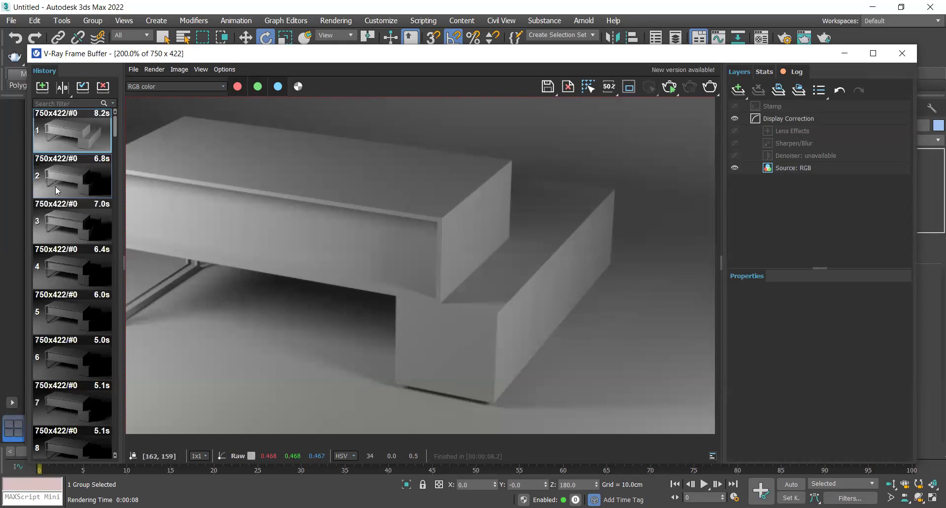
{"action": "left_click", "coordinate": [74, 183]}
{"action": "scroll", "coordinate": [326, 286], "scroll_direction": "down", "scroll_amount": 2}
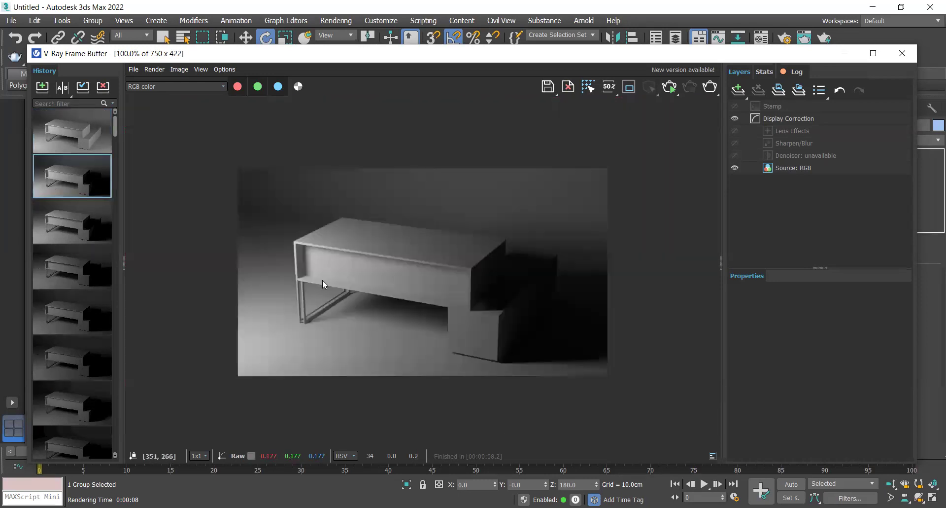
{"action": "left_click", "coordinate": [844, 53]}
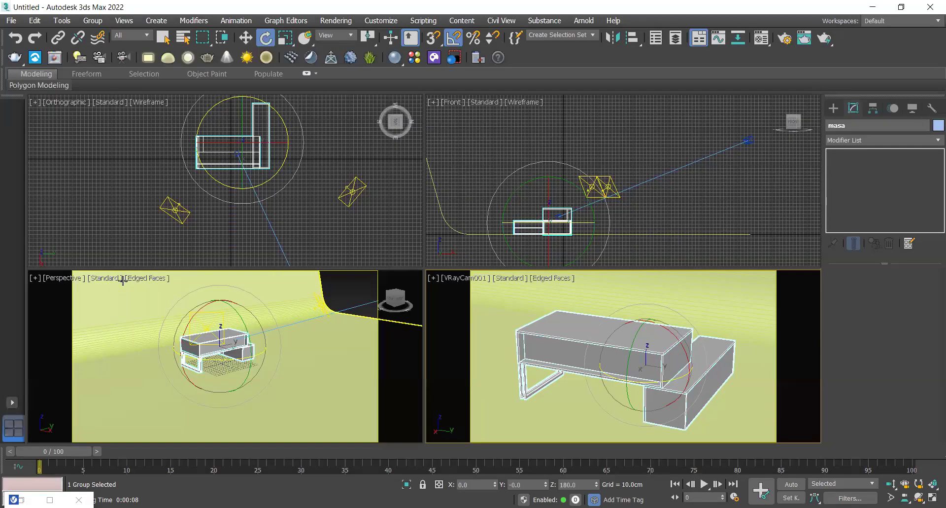
Step: Turn off the main light and select the fill light
{"action": "left_click", "coordinate": [360, 231]}
{"action": "left_click", "coordinate": [175, 210]}
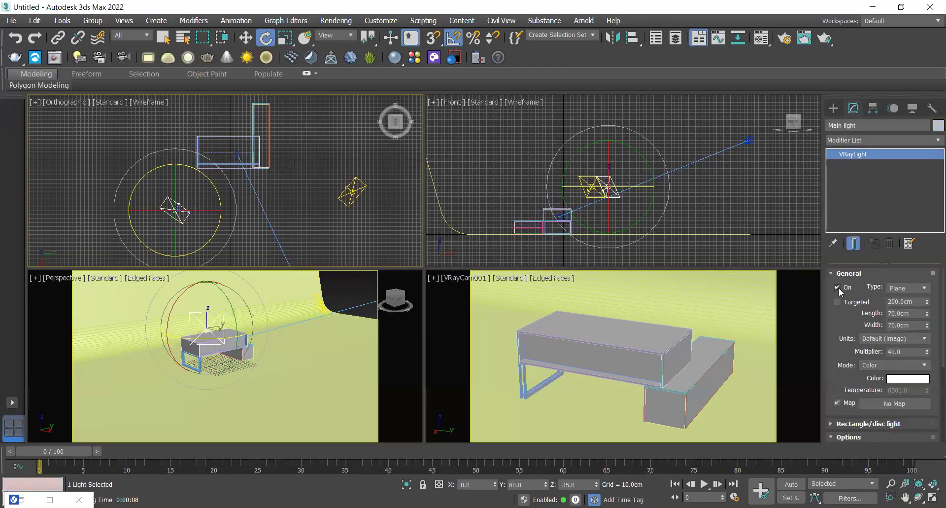
{"action": "left_click", "coordinate": [348, 190]}
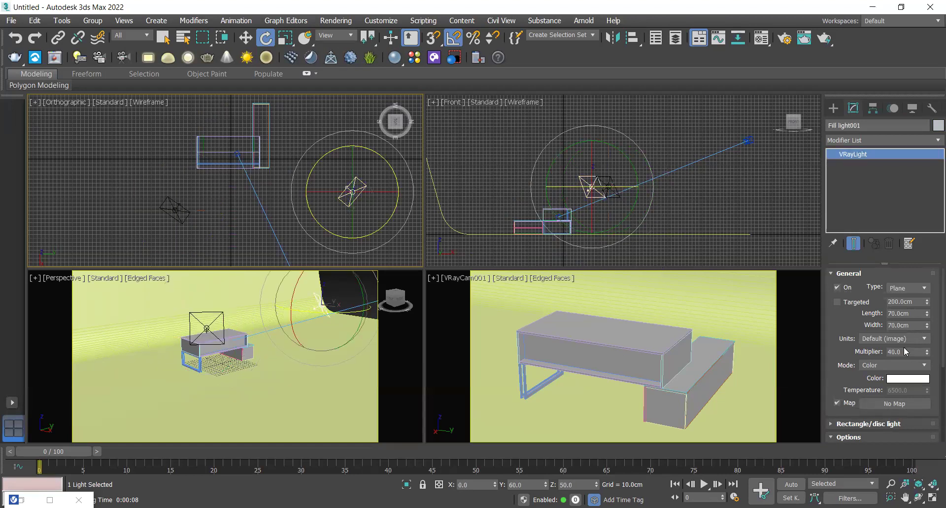
Step: Set the fill light's length and width to 200 cm
{"action": "left_click", "coordinate": [917, 313]}
{"action": "key", "text": "BackSpace"}
{"action": "key", "text": "BackSpace"}
{"action": "key", "text": "BackSpace"}
{"action": "key", "text": "BackSpace"}
{"action": "key", "text": "BackSpace"}
{"action": "key", "text": "BackSpace"}
{"action": "type", "text": "200"}
{"action": "key", "text": "Tab"}
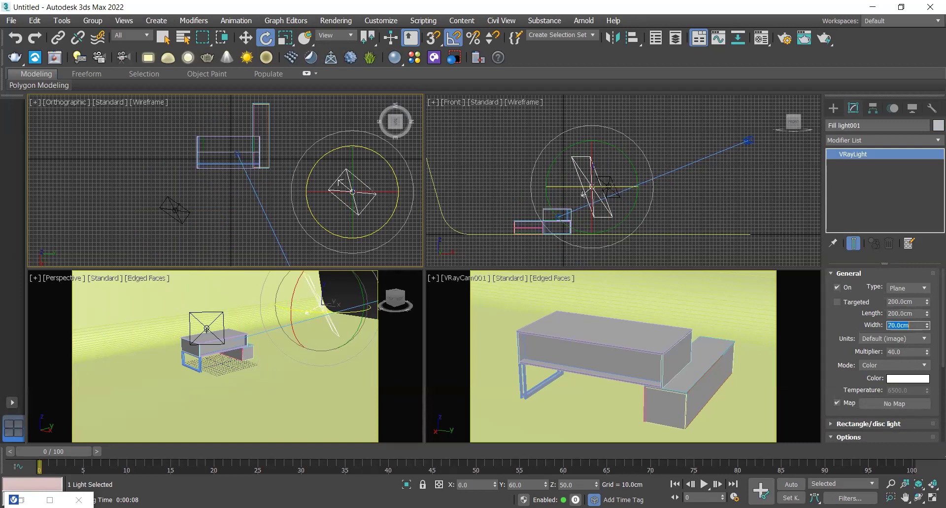
{"action": "type", "text": "200"}
{"action": "key", "text": "Return"}
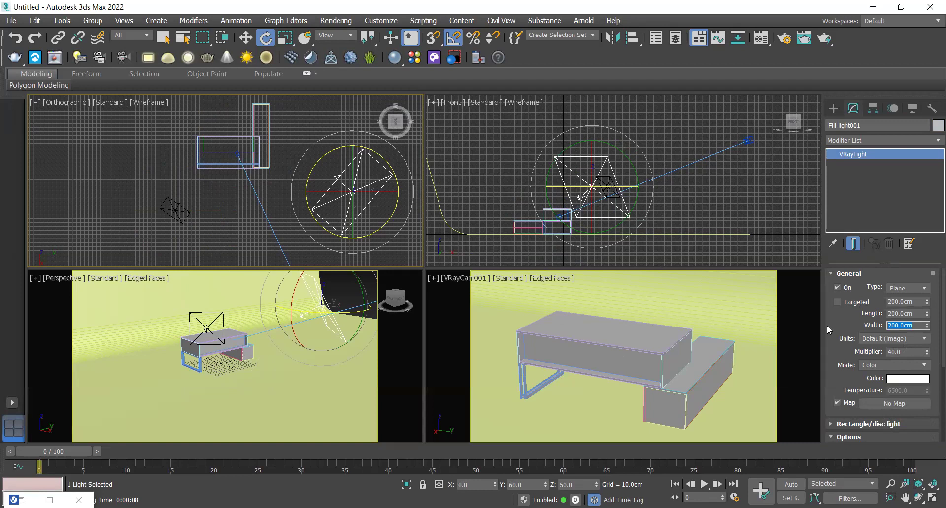
Step: Reopen the frame buffer to view the last render and minimize it again
{"action": "left_click", "coordinate": [698, 258]}
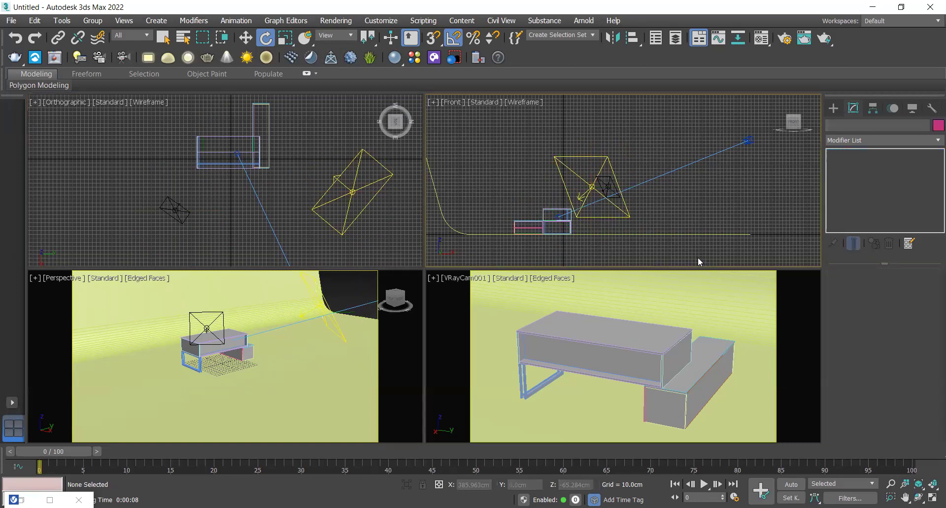
{"action": "left_click", "coordinate": [571, 305]}
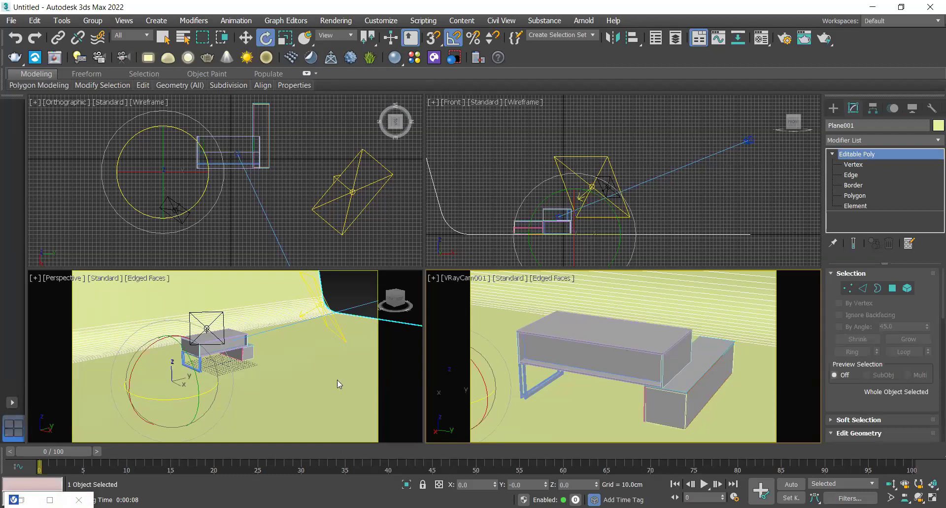
{"action": "left_click", "coordinate": [805, 38]}
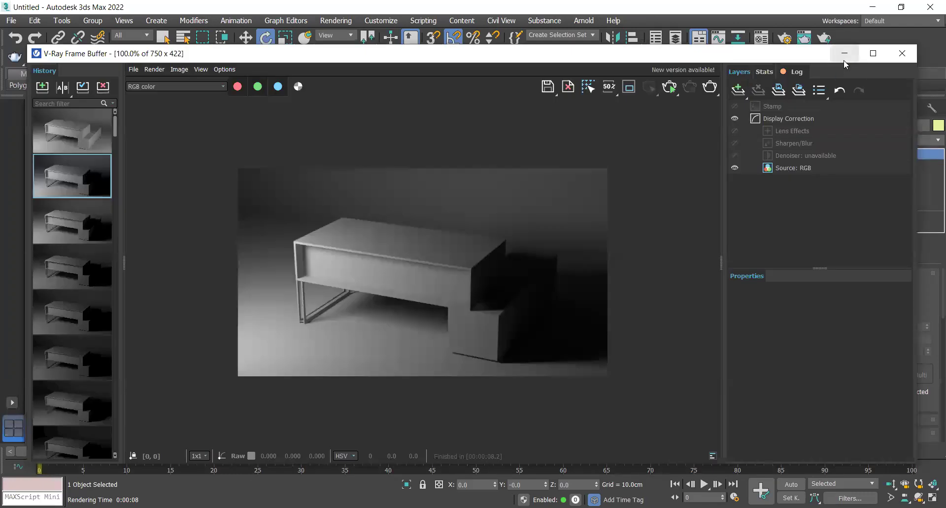
{"action": "left_click", "coordinate": [844, 60]}
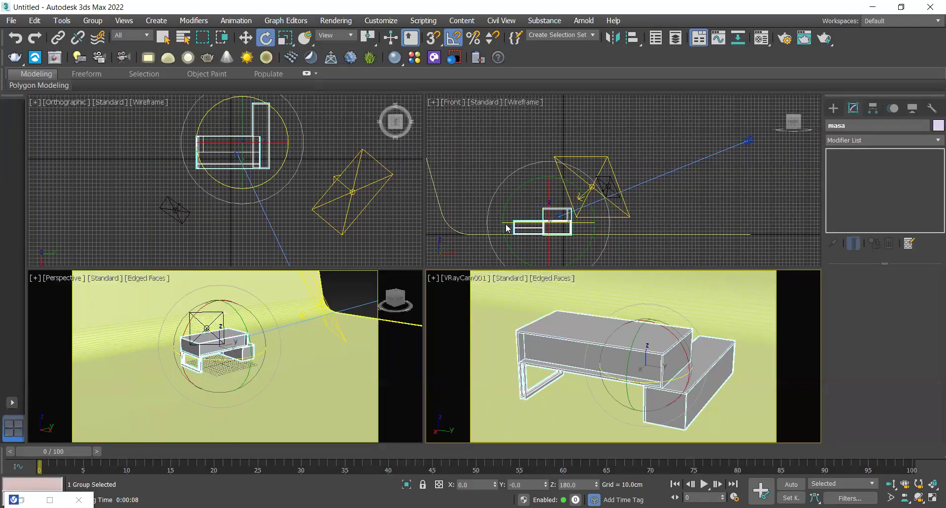
Step: Hide the grid in the view from above and render the V-Ray camera view with only the enlarged fill light on
{"action": "middle_click", "coordinate": [165, 220]}
{"action": "key", "text": "g"}
{"action": "middle_click_drag", "start_coordinate": [209, 173], "coordinate": [172, 184]}
{"action": "middle_click", "coordinate": [600, 337]}
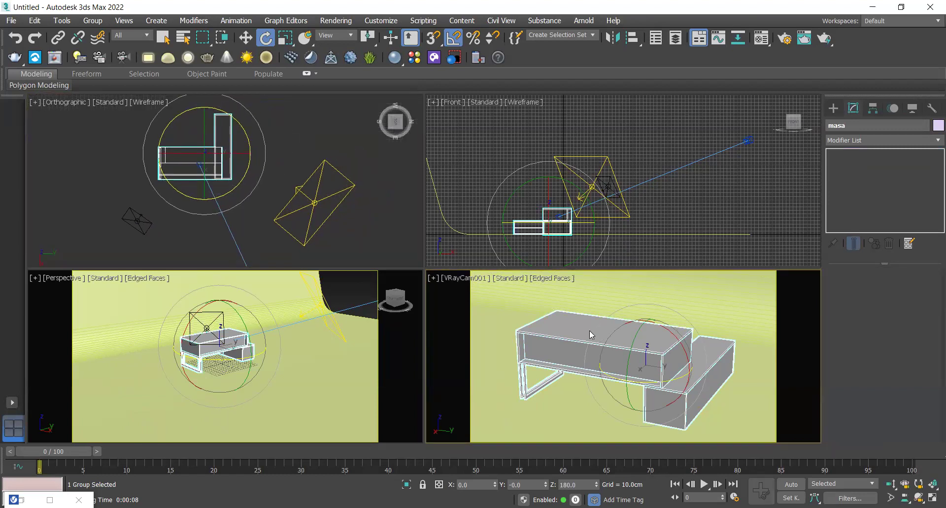
{"action": "key", "text": "shift+q"}
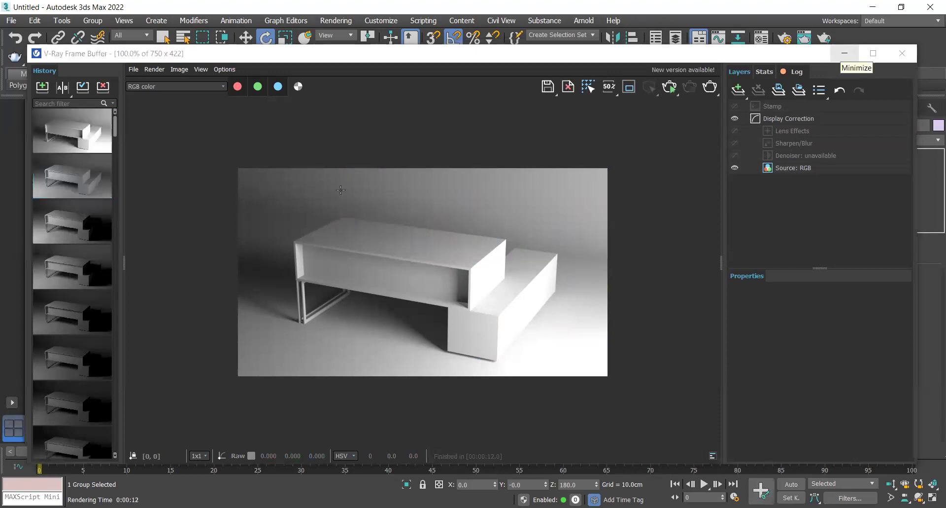
Step: Lower the fill light's multiplier and render the V-Ray camera view again
{"action": "left_click", "coordinate": [843, 54]}
{"action": "left_click", "coordinate": [312, 206]}
{"action": "double_click", "coordinate": [916, 352]}
{"action": "type", "text": "1"}
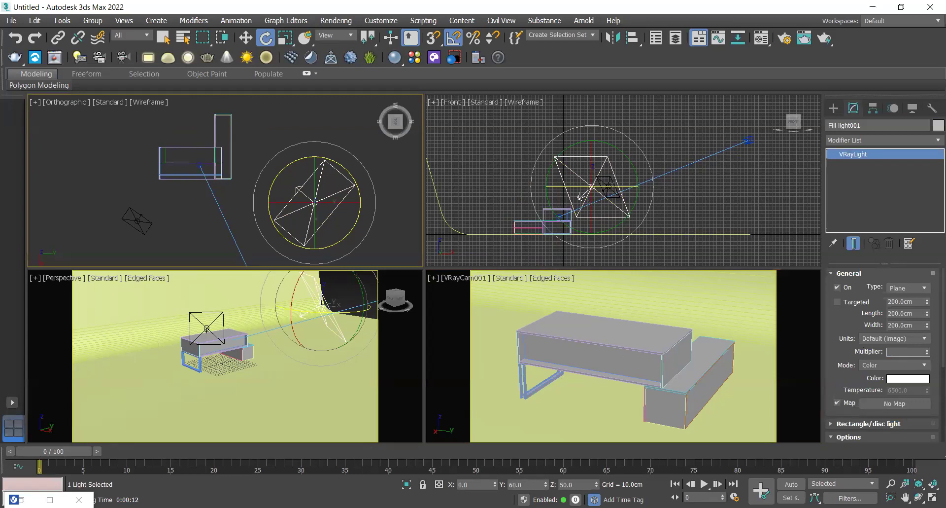
{"action": "key", "text": "Return"}
{"action": "left_click", "coordinate": [577, 327]}
{"action": "key", "text": "shift+q"}
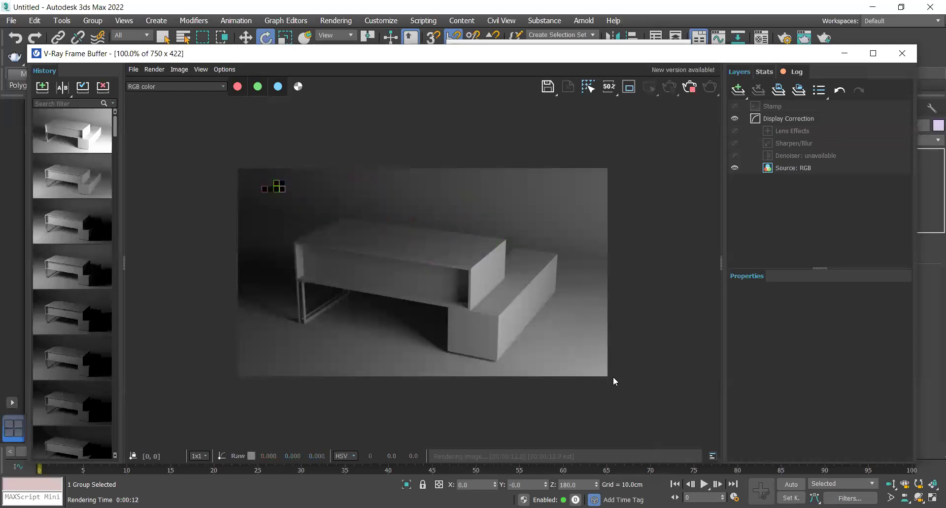
Step: Compare the dimmer fill-light render with the earlier ones in the render history
{"action": "left_click", "coordinate": [56, 181]}
{"action": "left_click", "coordinate": [72, 131]}
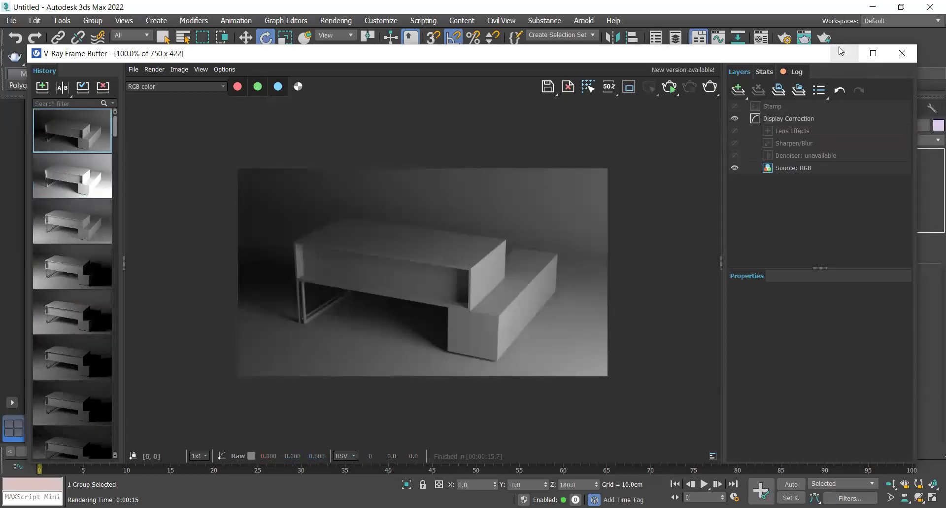
{"action": "left_click", "coordinate": [844, 50]}
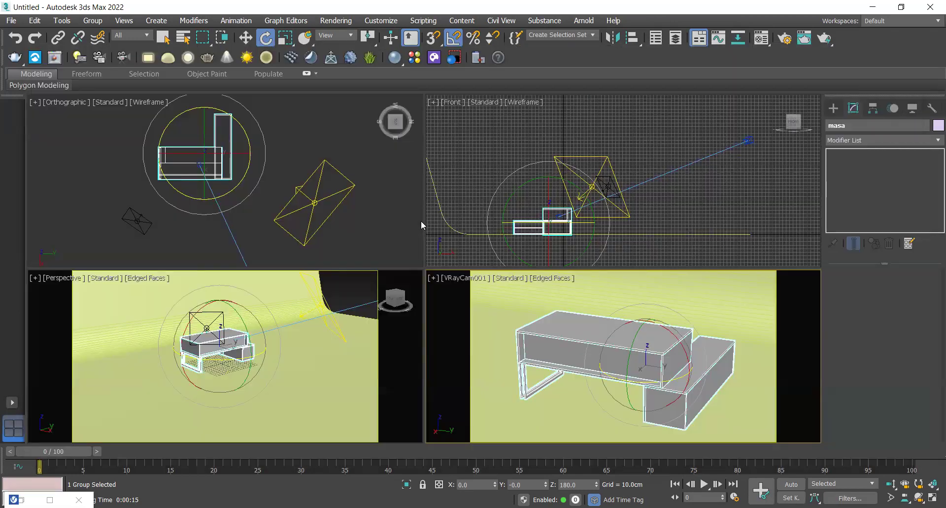
Step: Switch the main light back on and render the V-Ray camera view with both lights active
{"action": "left_click", "coordinate": [146, 216]}
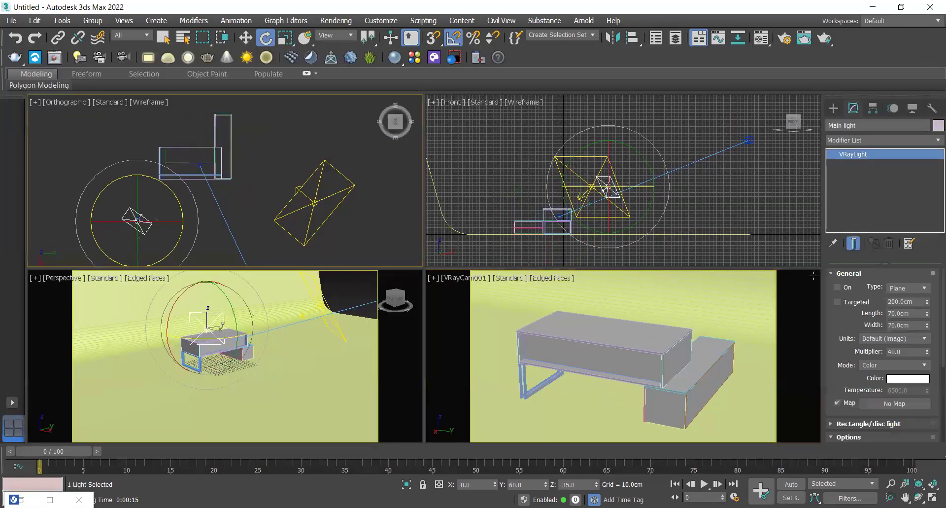
{"action": "left_click", "coordinate": [586, 355]}
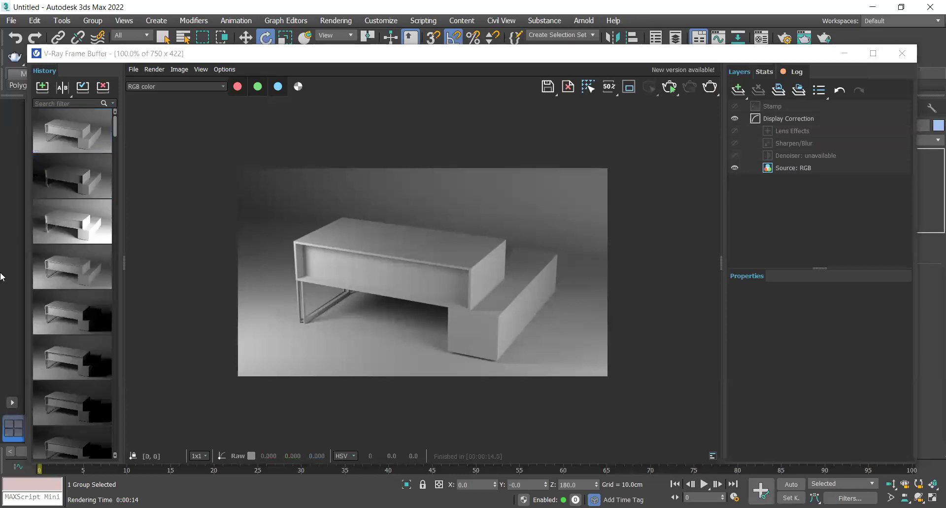
Step: Compare the two-light render with the main-light-only render in the history and inspect the table's side faces up close
{"action": "left_click", "coordinate": [90, 303]}
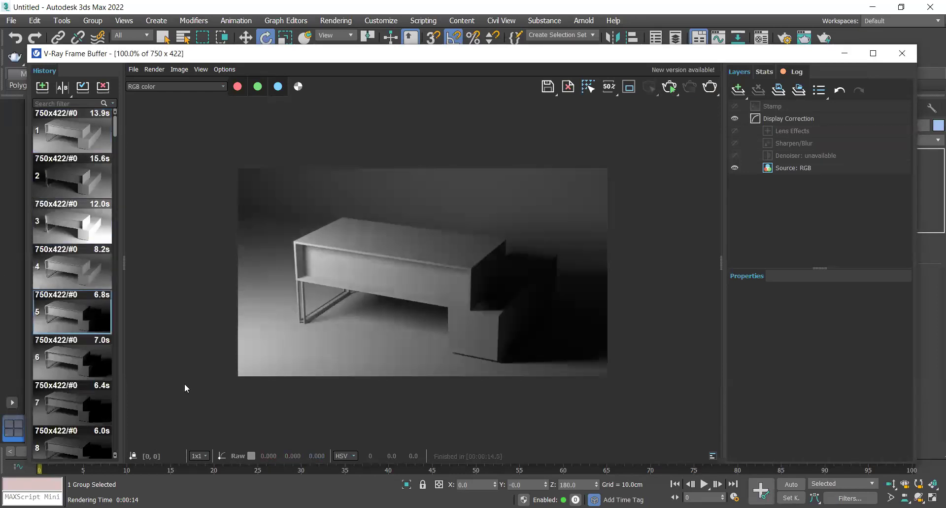
{"action": "left_click", "coordinate": [79, 138]}
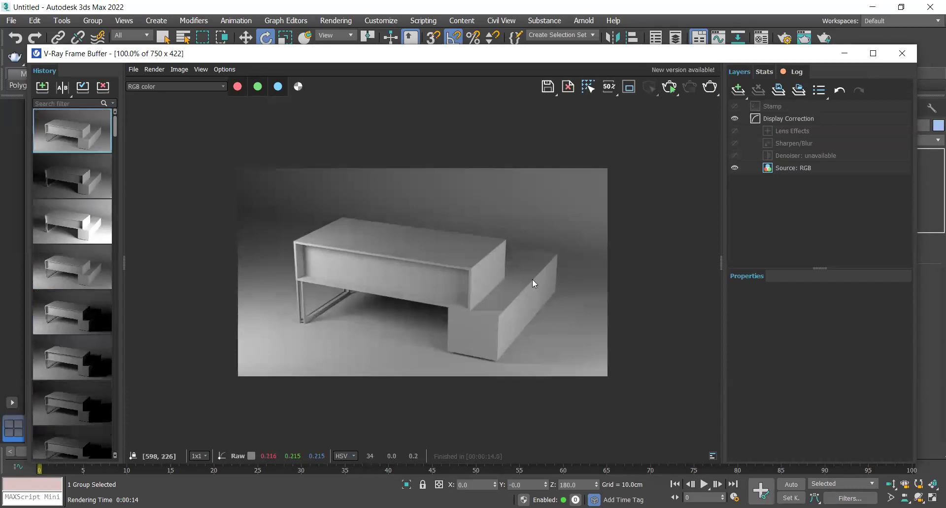
{"action": "scroll", "coordinate": [493, 310], "scroll_direction": "up", "scroll_amount": 1}
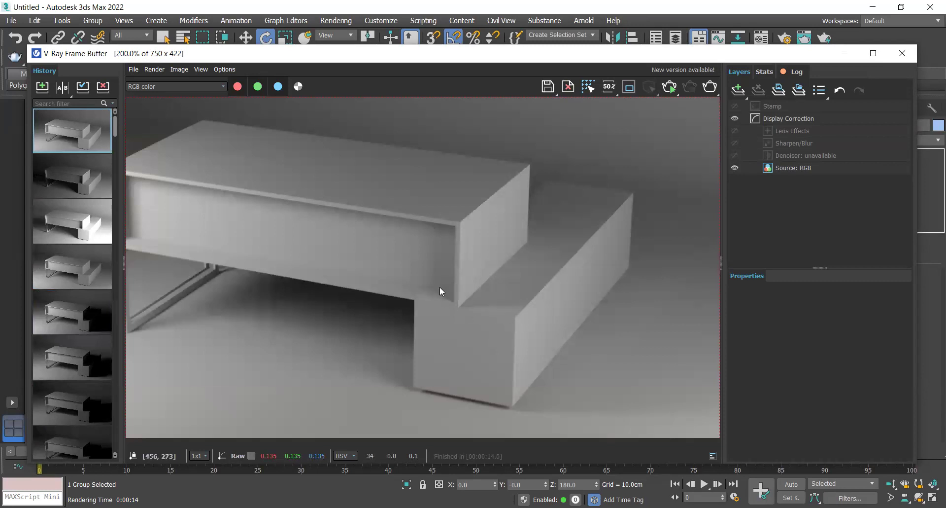
{"action": "scroll", "coordinate": [440, 288], "scroll_direction": "down", "scroll_amount": 1}
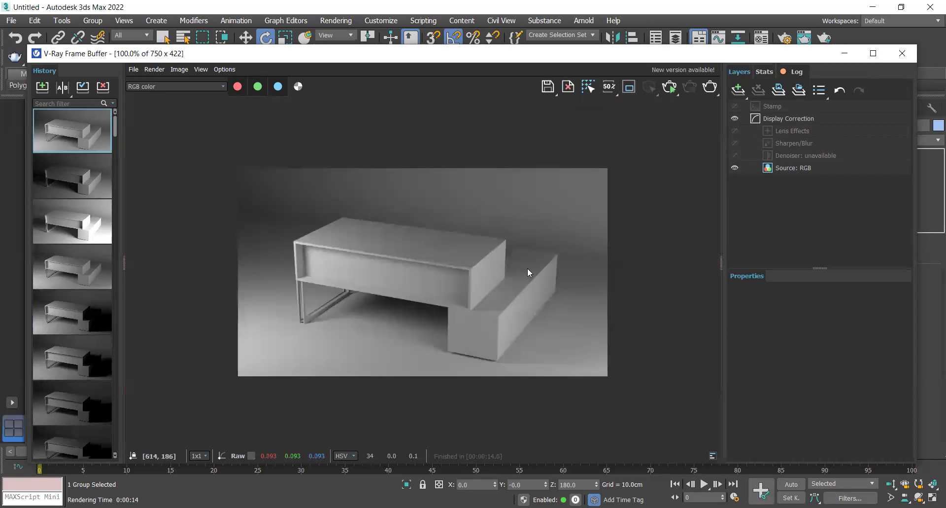
{"action": "left_click", "coordinate": [873, 53]}
{"action": "left_click", "coordinate": [902, 6]}
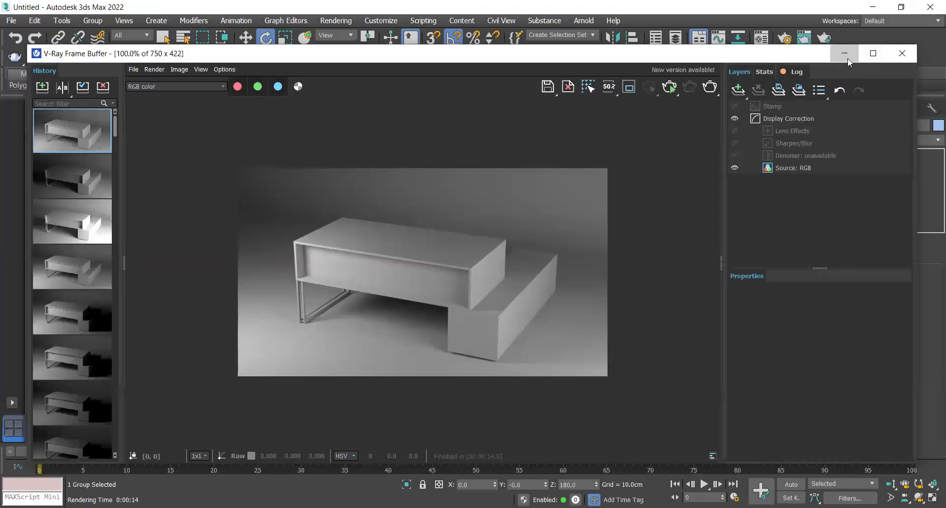
Step: Set the fill light's multiplier to 4.0 and compare a new V-Ray camera render with an earlier one
{"action": "left_click", "coordinate": [846, 56]}
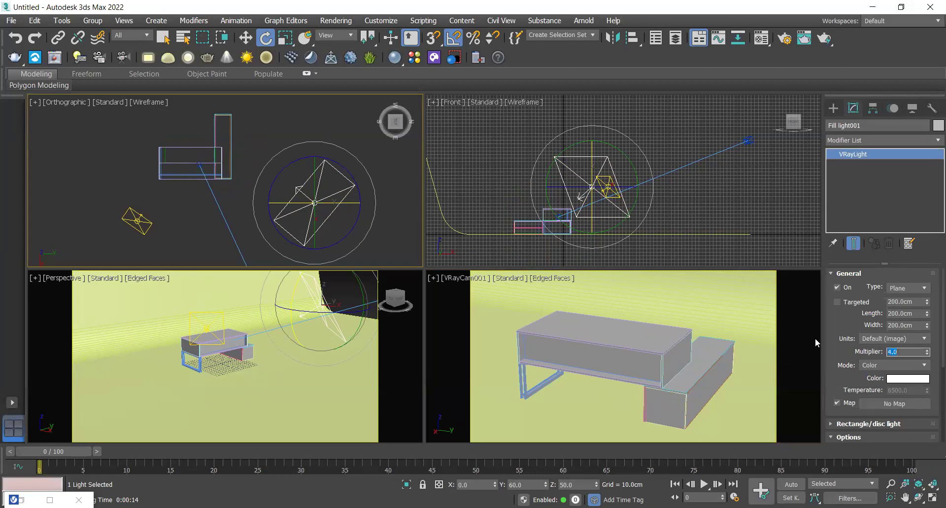
{"action": "left_click", "coordinate": [627, 320]}
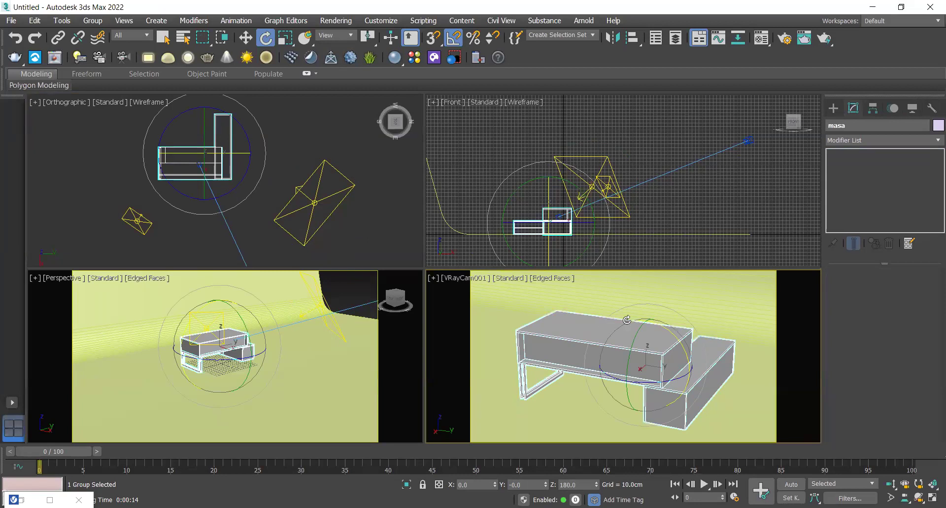
{"action": "key", "text": "shift+q"}
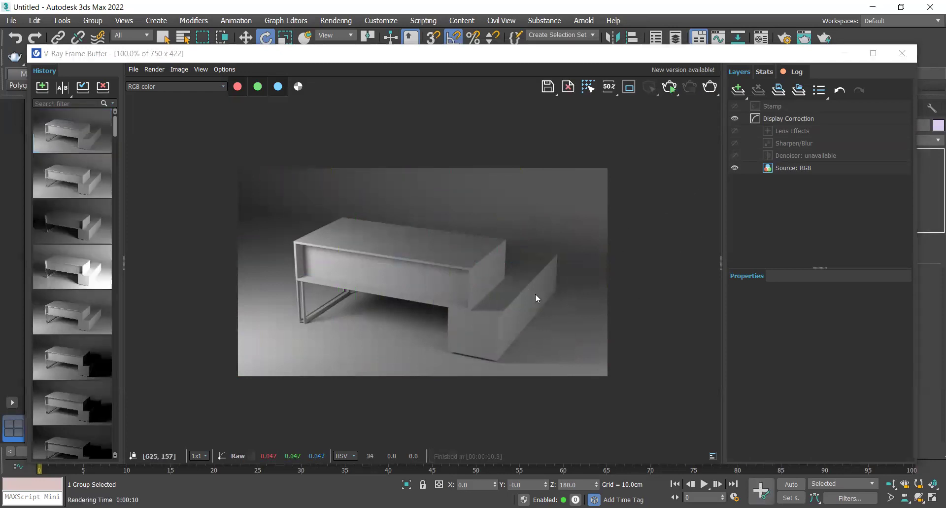
{"action": "double_click", "coordinate": [77, 374]}
{"action": "double_click", "coordinate": [105, 133]}
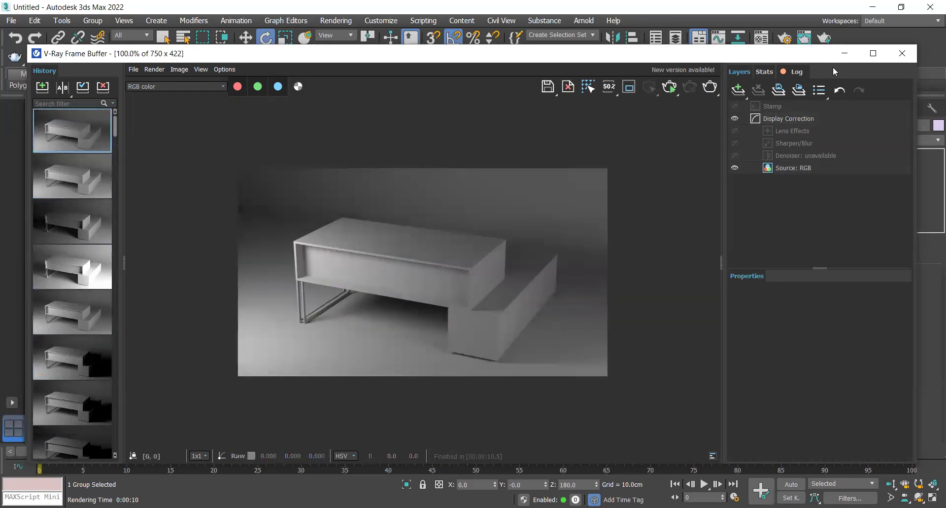
Step: Set the fill light's multiplier to 2.5, move the light farther from the table, and render the V-Ray camera view
{"action": "left_click", "coordinate": [845, 53]}
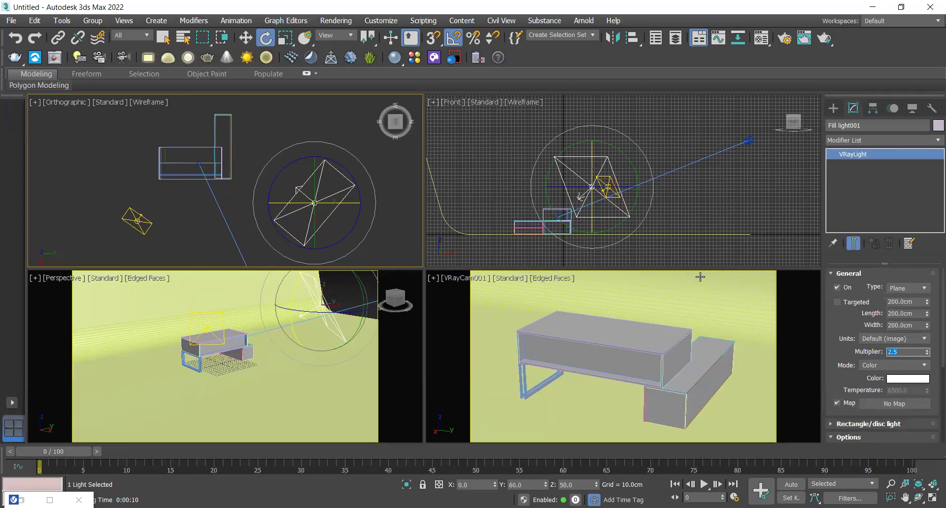
{"action": "middle_click_drag", "start_coordinate": [250, 191], "coordinate": [236, 186]}
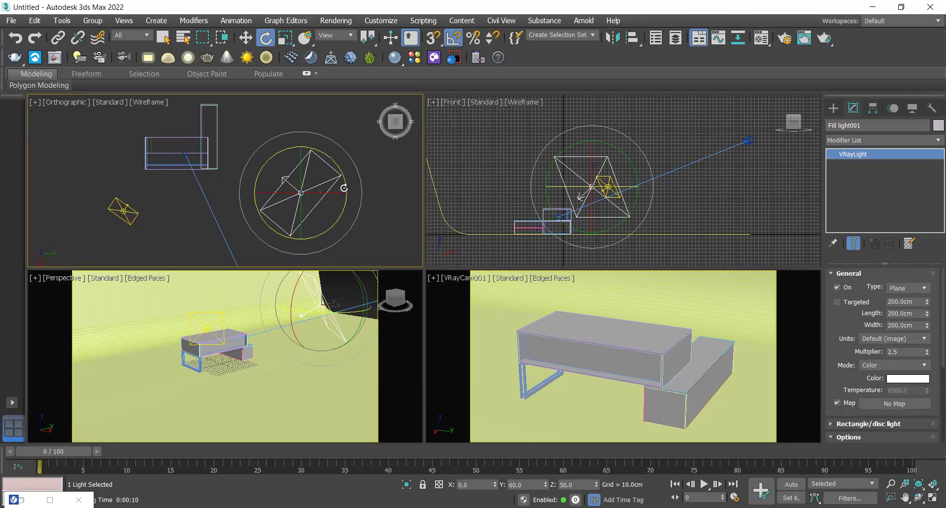
{"action": "mouse_move", "coordinate": [345, 185]}
{"action": "left_mouse_down"}
{"action": "mouse_move", "coordinate": [313, 199]}
{"action": "mouse_move", "coordinate": [334, 200]}
{"action": "left_mouse_up"}
{"action": "key", "text": "w"}
{"action": "left_click", "coordinate": [550, 397]}
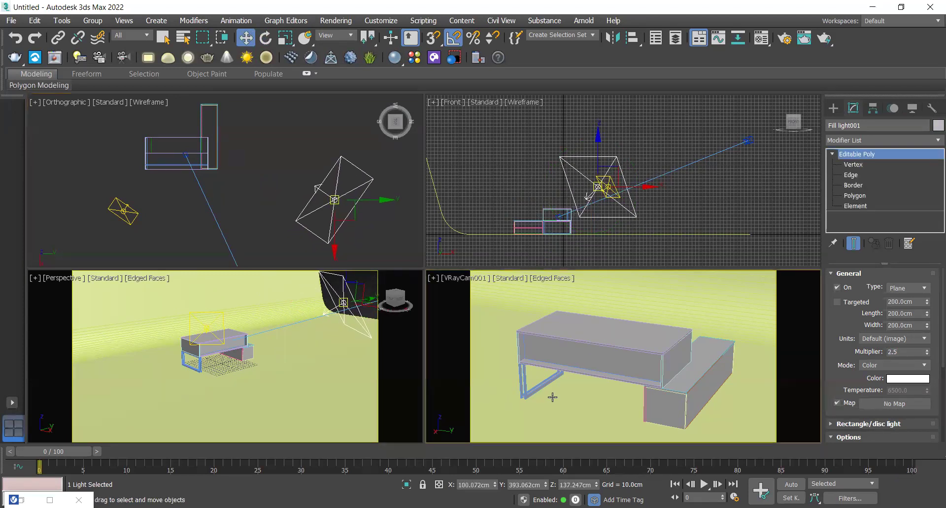
{"action": "key", "text": "shift+q"}
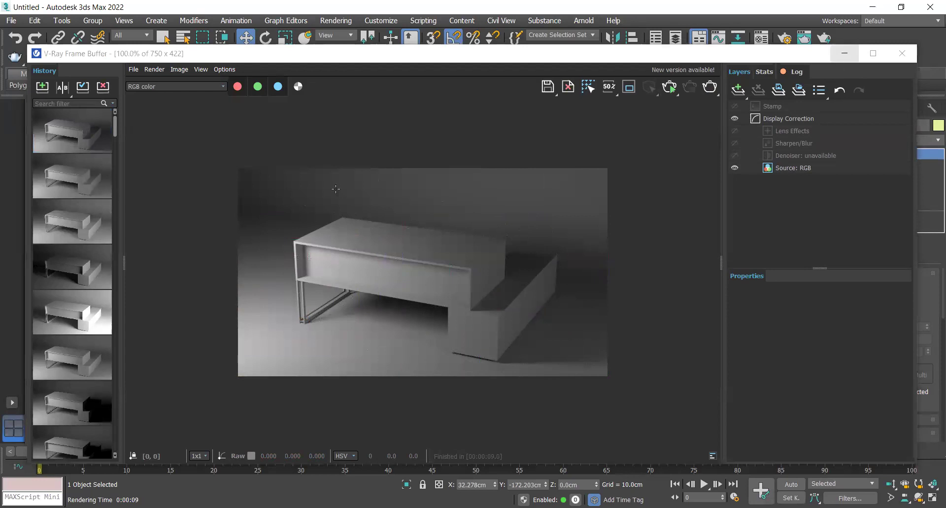
Step: Reposition the fill light more level with the table, rotated to 65 degrees about Z, and render the V-Ray camera view
{"action": "left_click", "coordinate": [844, 53]}
{"action": "left_click", "coordinate": [317, 217]}
{"action": "key", "text": "e"}
{"action": "left_click_drag", "start_coordinate": [377, 191], "coordinate": [331, 184]}
{"action": "scroll", "coordinate": [321, 199], "scroll_direction": "down", "scroll_amount": 2}
{"action": "right_click", "coordinate": [324, 199]}
{"action": "key", "text": "w"}
{"action": "left_click", "coordinate": [536, 313]}
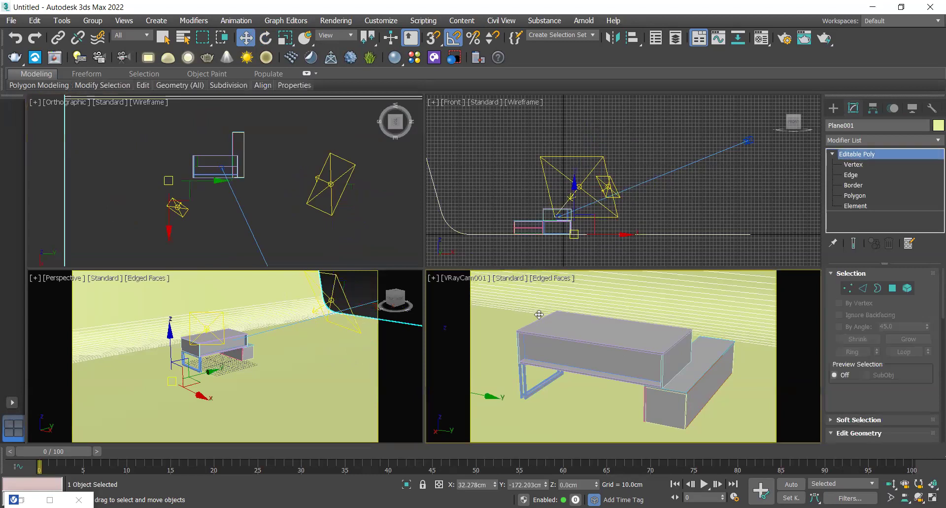
{"action": "key", "text": "shift+q"}
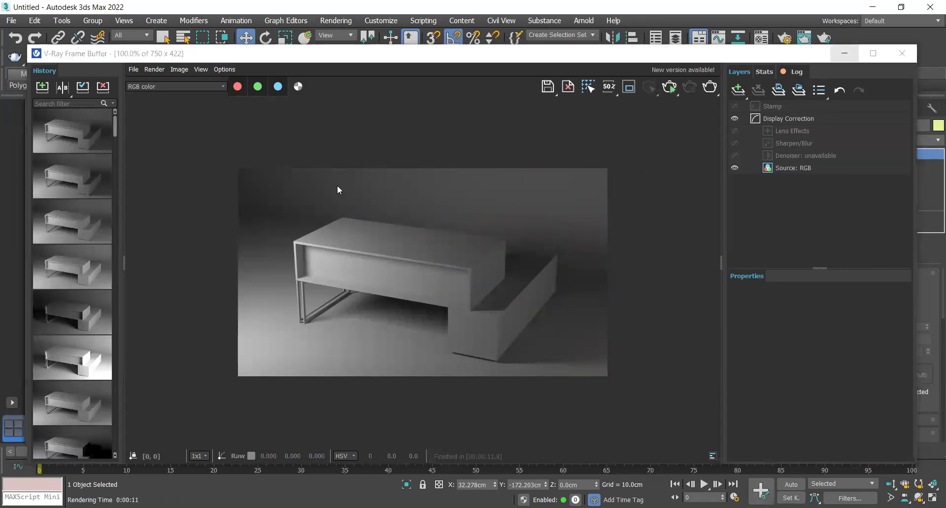
Step: Try the fill light rotated to 90 degrees about Z, directly facing the table's side, and render the V-Ray camera view
{"action": "left_click", "coordinate": [845, 54]}
{"action": "left_click", "coordinate": [348, 168]}
{"action": "key", "text": "e"}
{"action": "mouse_move", "coordinate": [369, 171]}
{"action": "left_mouse_down"}
{"action": "mouse_move", "coordinate": [373, 155]}
{"action": "mouse_move", "coordinate": [361, 155]}
{"action": "left_mouse_up"}
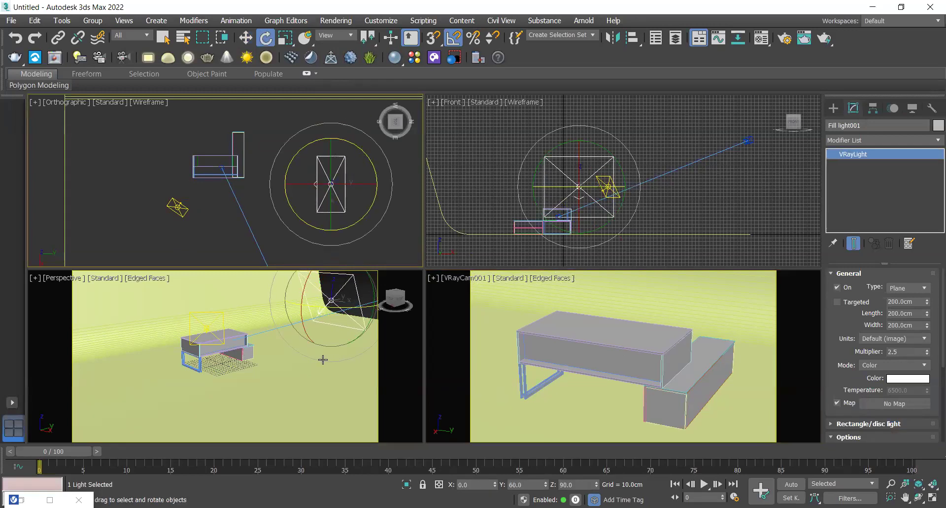
{"action": "scroll", "coordinate": [320, 357], "scroll_direction": "down", "scroll_amount": 3}
{"action": "scroll", "coordinate": [266, 359], "scroll_direction": "down", "scroll_amount": 3}
{"action": "middle_click_drag", "start_coordinate": [260, 359], "coordinate": [237, 361], "text": "alt"}
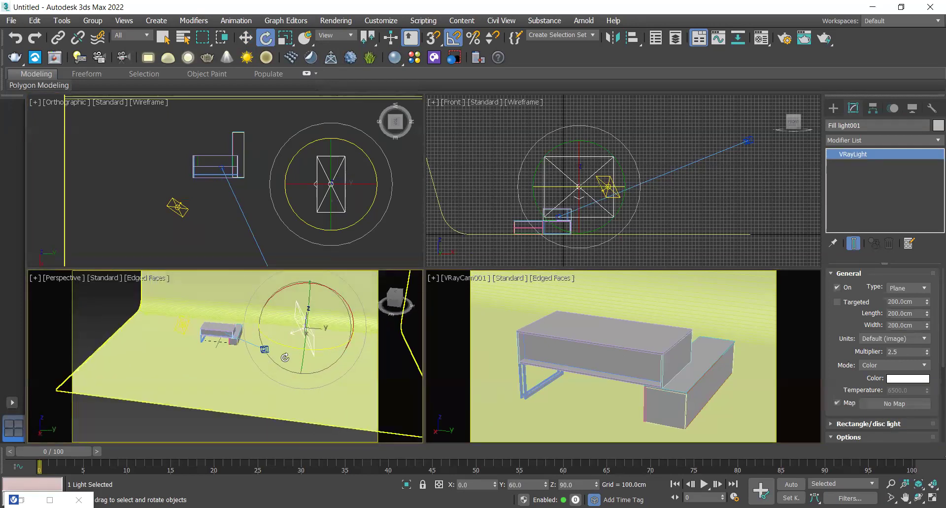
{"action": "left_click", "coordinate": [551, 347]}
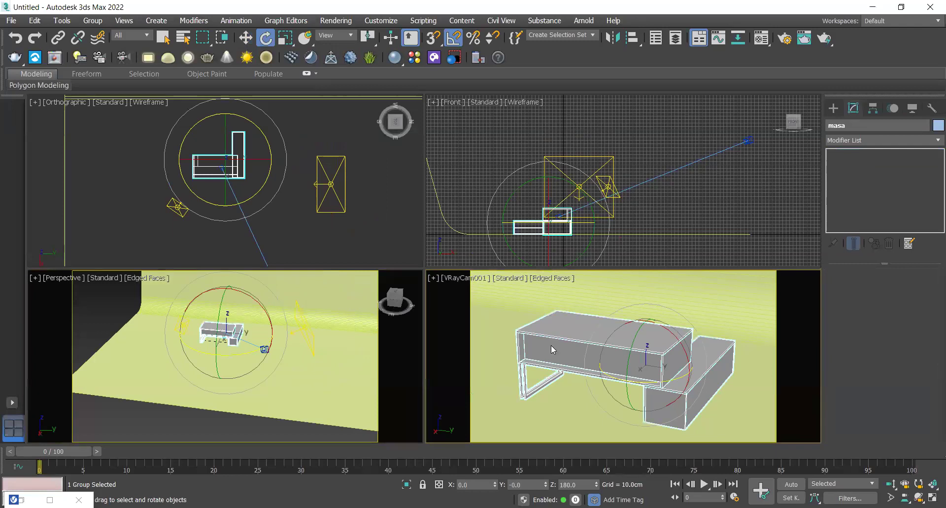
{"action": "key", "text": "shift+q"}
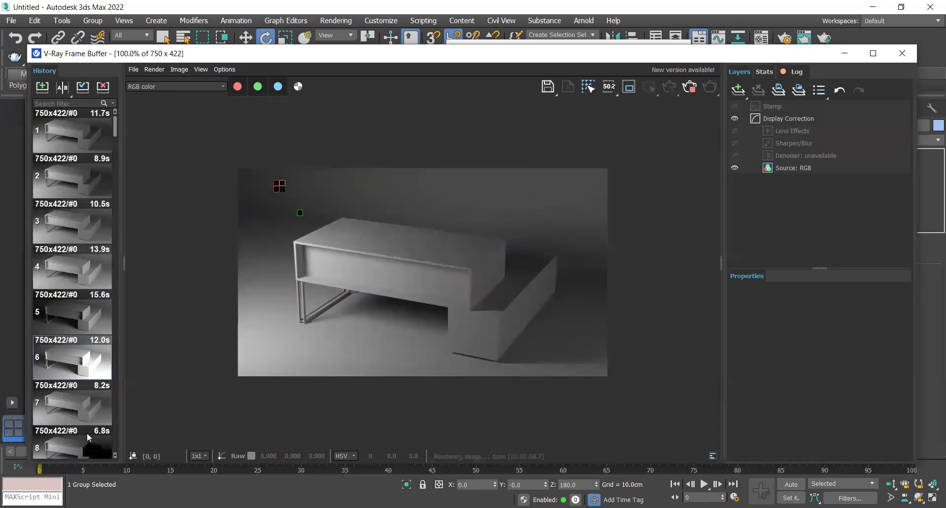
Step: Compare the latest fill-light placement with the earlier renders in the history, checking the contrast between the table's faces
{"action": "scroll", "coordinate": [65, 314], "scroll_direction": "down", "scroll_amount": 5}
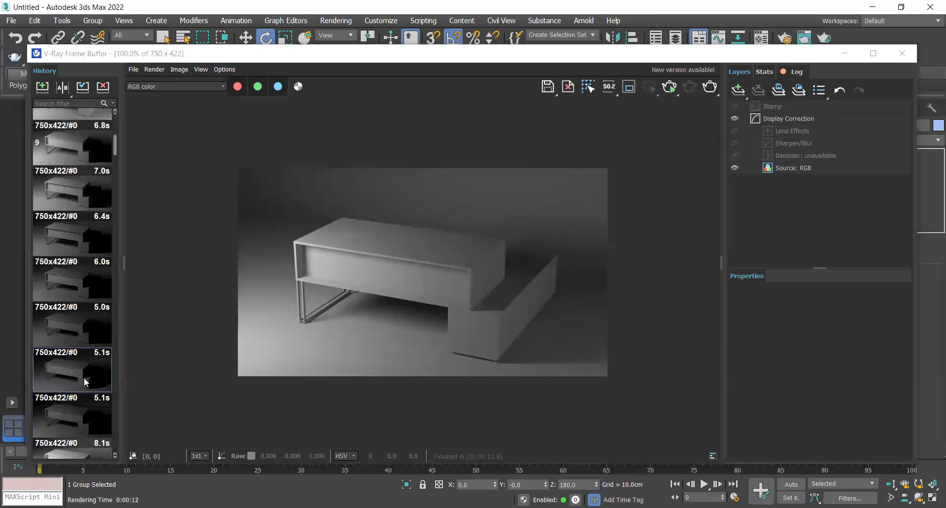
{"action": "scroll", "coordinate": [95, 217], "scroll_direction": "up", "scroll_amount": 5}
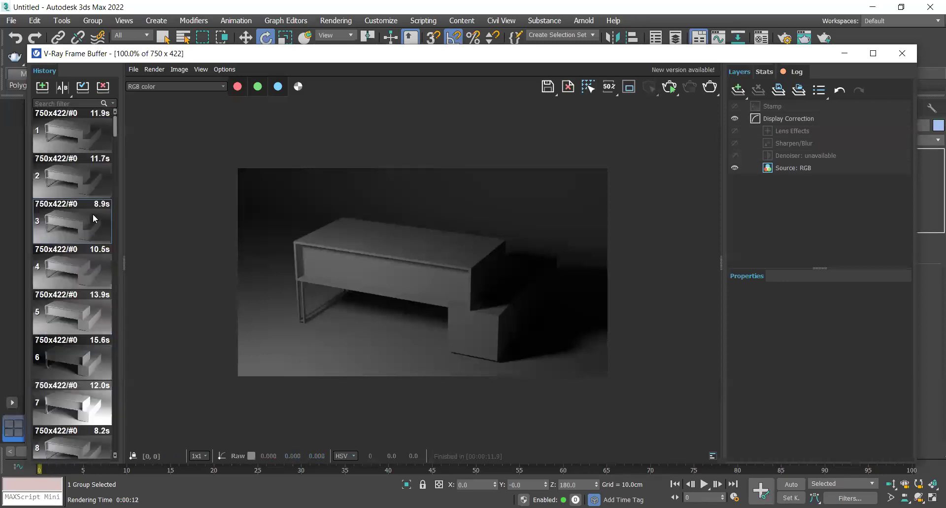
{"action": "left_click", "coordinate": [83, 148]}
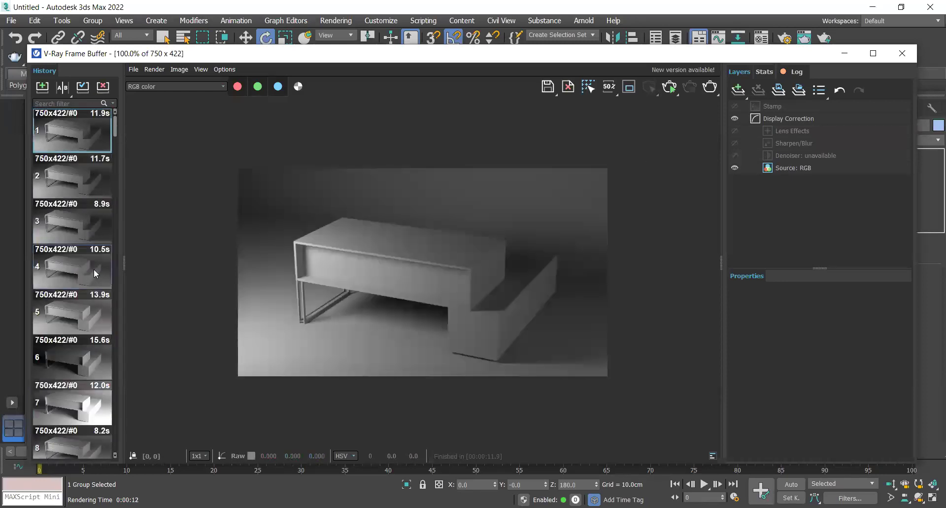
{"action": "left_click", "coordinate": [72, 179]}
{"action": "left_click", "coordinate": [71, 225]}
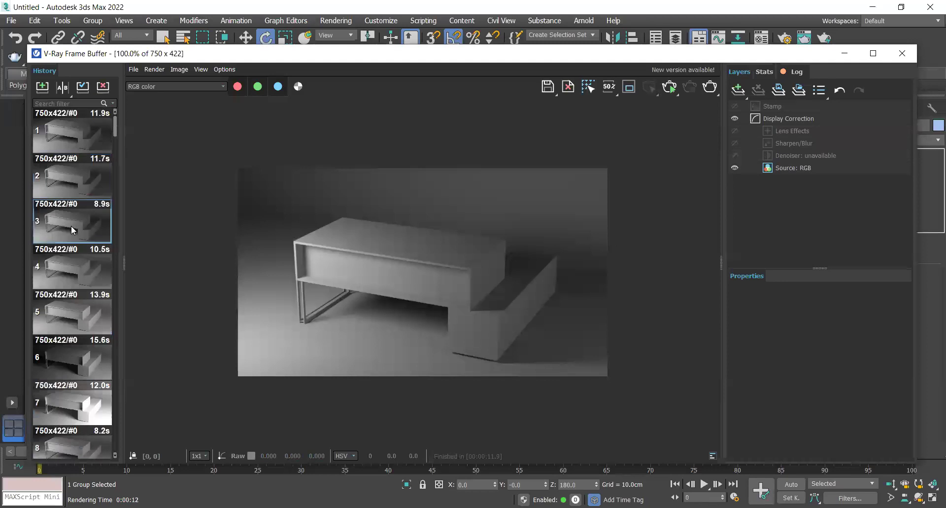
{"action": "left_click", "coordinate": [60, 264]}
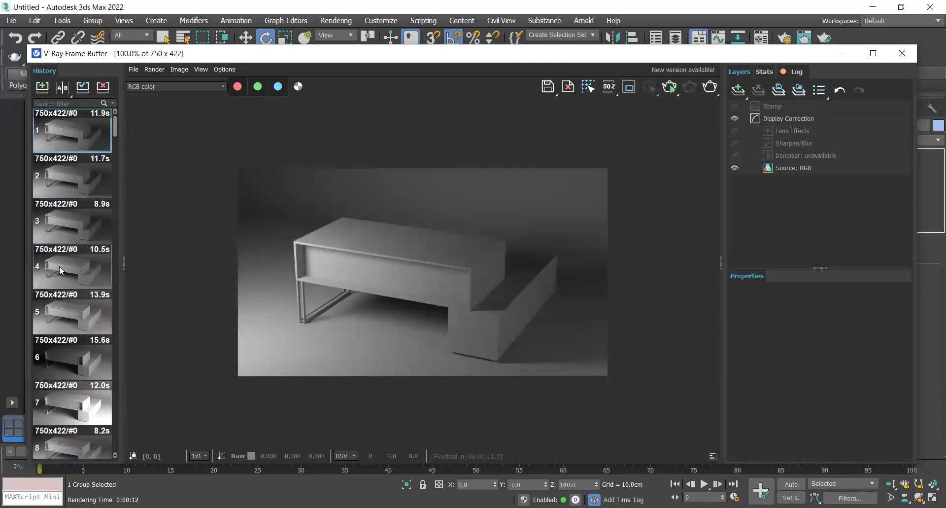
{"action": "left_click", "coordinate": [63, 125]}
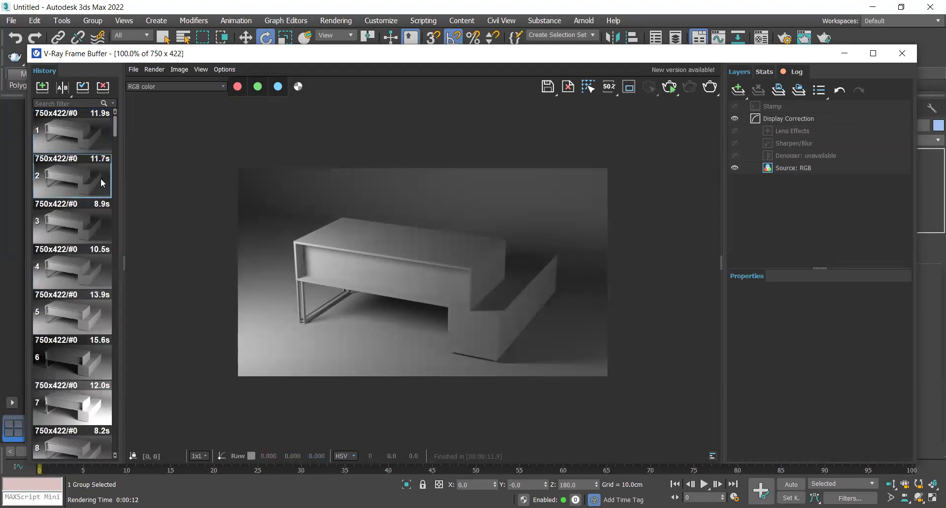
{"action": "left_click", "coordinate": [71, 278]}
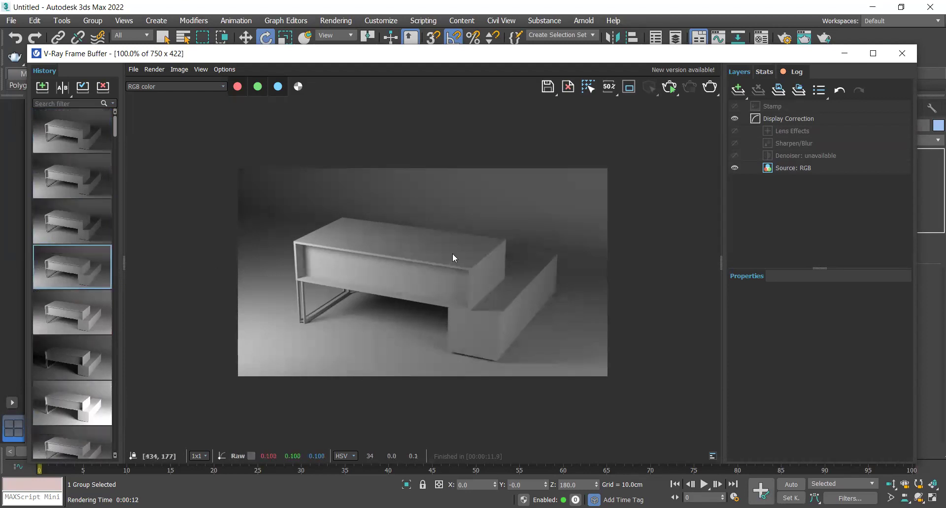
Step: Undo the last rotation of the fill light
{"action": "left_click", "coordinate": [844, 53]}
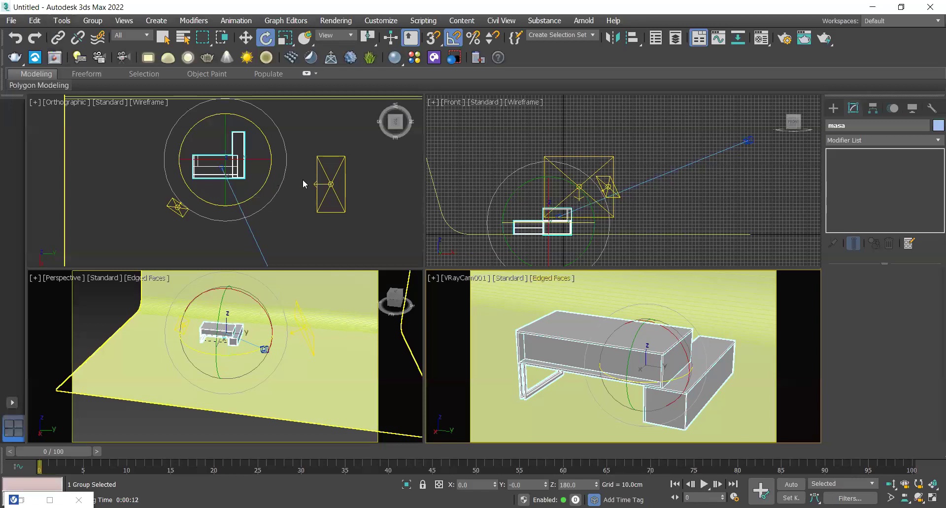
{"action": "left_click", "coordinate": [16, 38]}
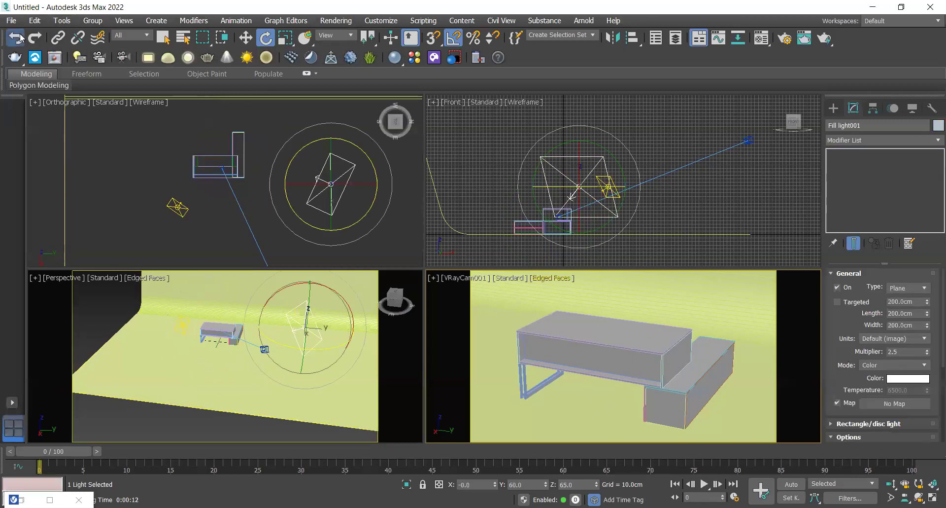
{"action": "left_click", "coordinate": [15, 38]}
Step: Move the main light about 7 cm in X and 33 cm in Y and render the V-Ray camera view
{"action": "left_click", "coordinate": [176, 209]}
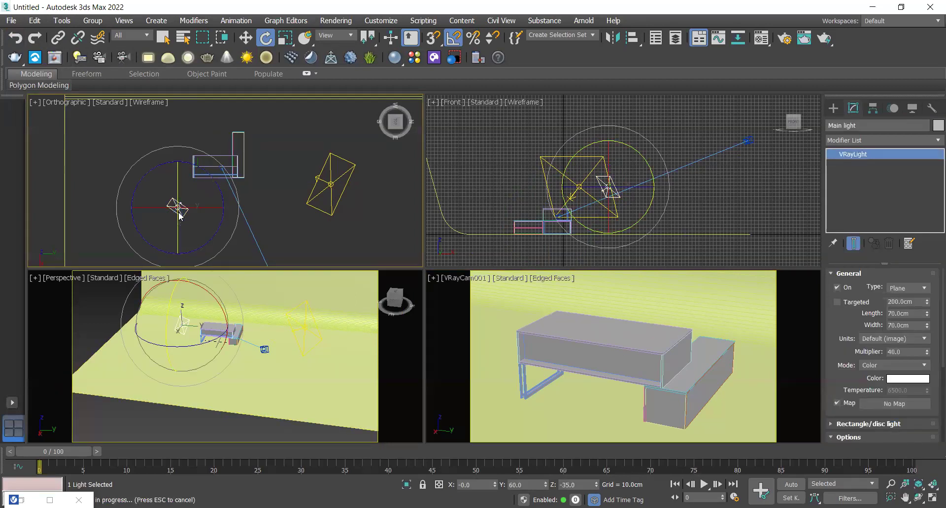
{"action": "key", "text": "w"}
{"action": "left_click_drag", "start_coordinate": [178, 208], "coordinate": [187, 210]}
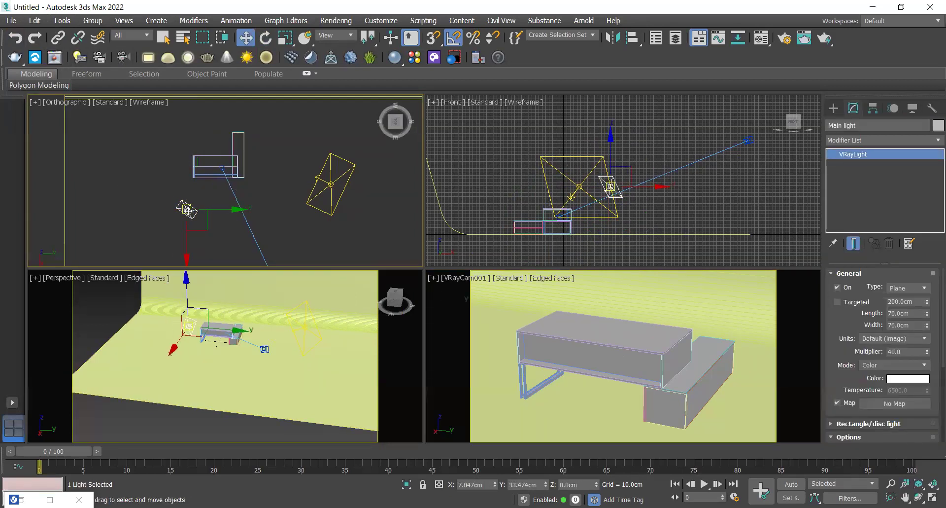
{"action": "left_click", "coordinate": [548, 369]}
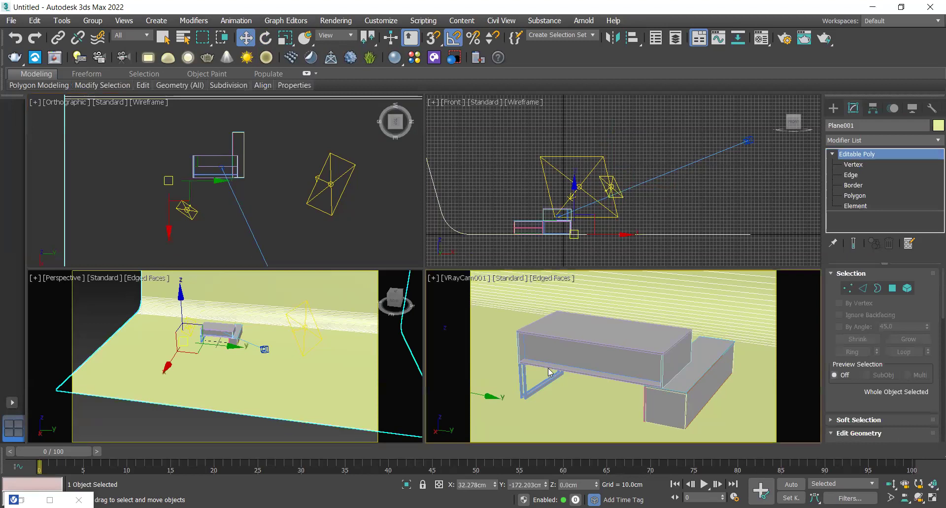
{"action": "key", "text": "shift+q"}
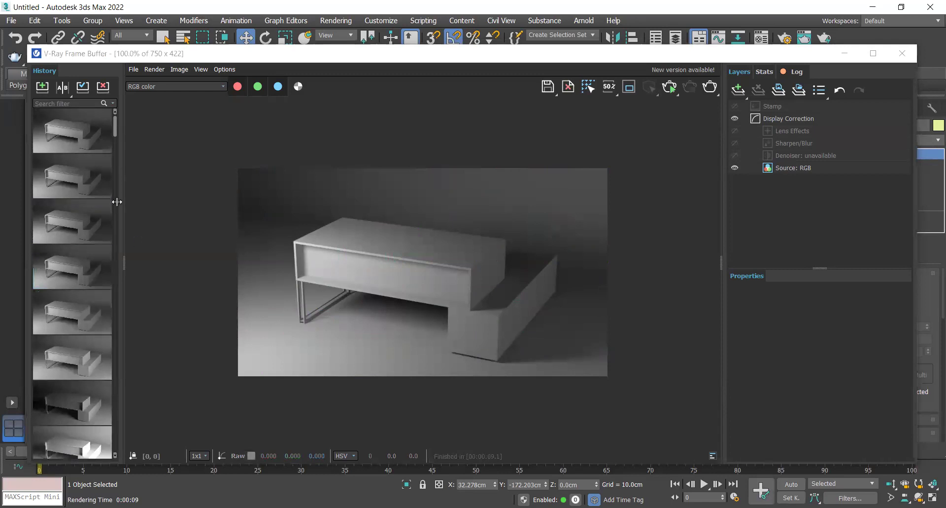
Step: Compare the render with the moved main light against the previous render in the history
{"action": "left_click", "coordinate": [62, 175]}
{"action": "left_click", "coordinate": [61, 137]}
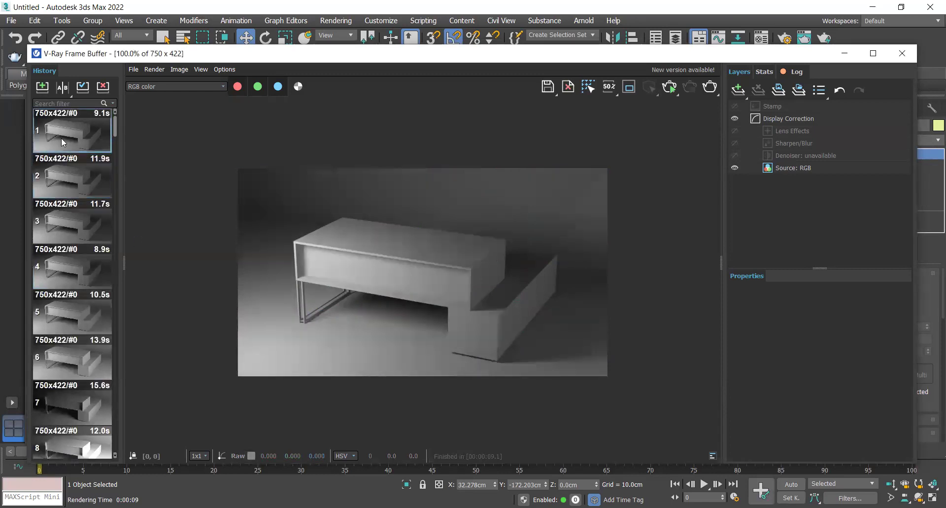
Step: Undo the last move of the main light and render the V-Ray camera view again
{"action": "left_click", "coordinate": [842, 58]}
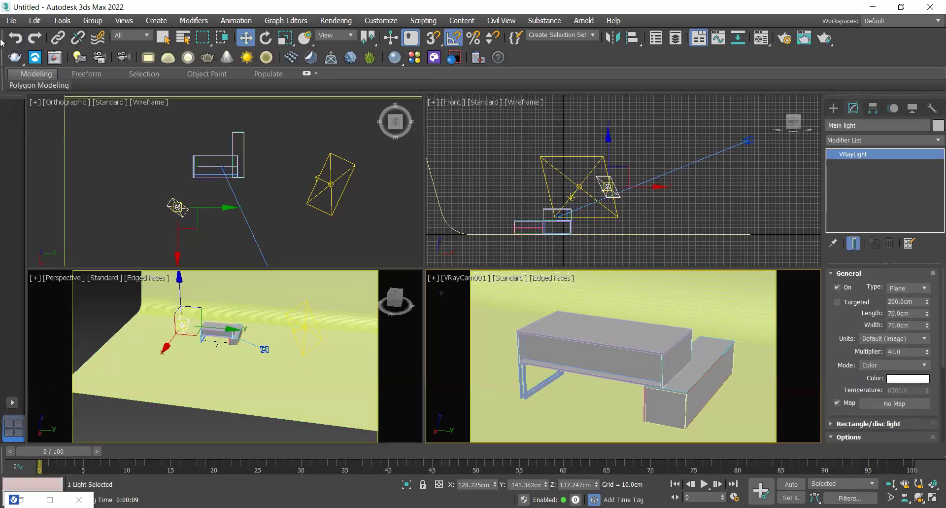
{"action": "left_click", "coordinate": [15, 39]}
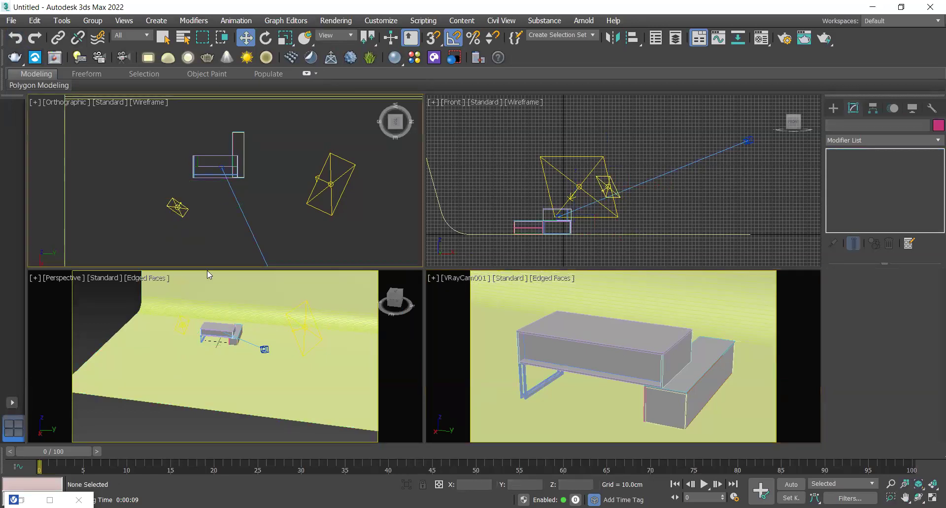
{"action": "left_click", "coordinate": [554, 381]}
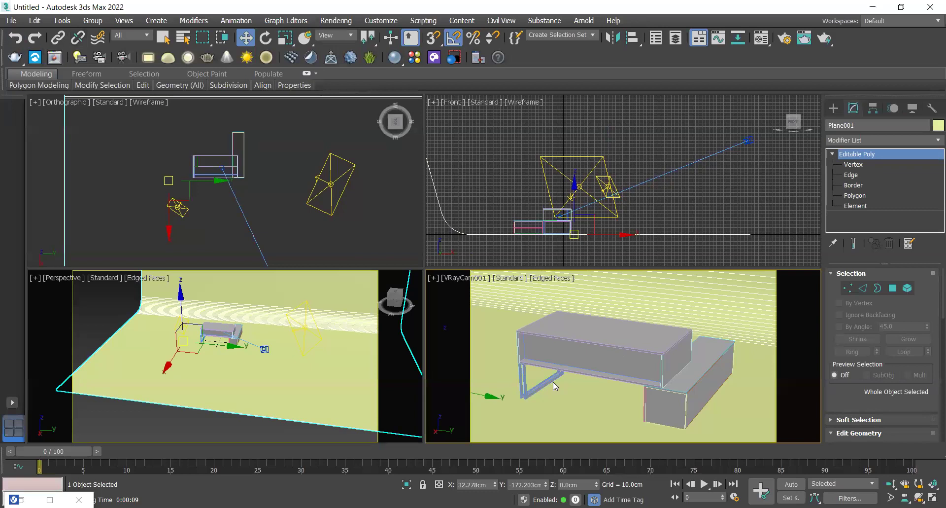
{"action": "key", "text": "shift+q"}
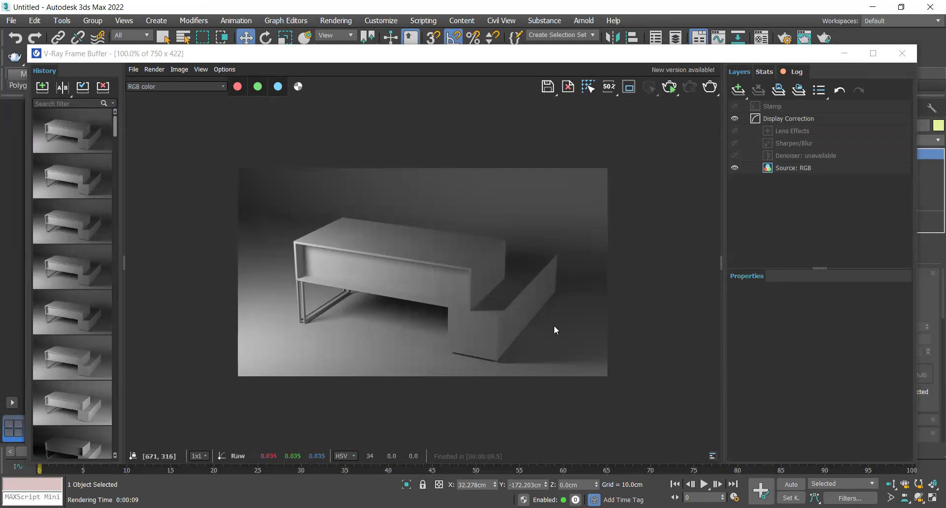
Step: Compare the newest render in the history with the earlier render whose side faces are dark
{"action": "scroll", "coordinate": [105, 310], "scroll_direction": "down", "scroll_amount": 3}
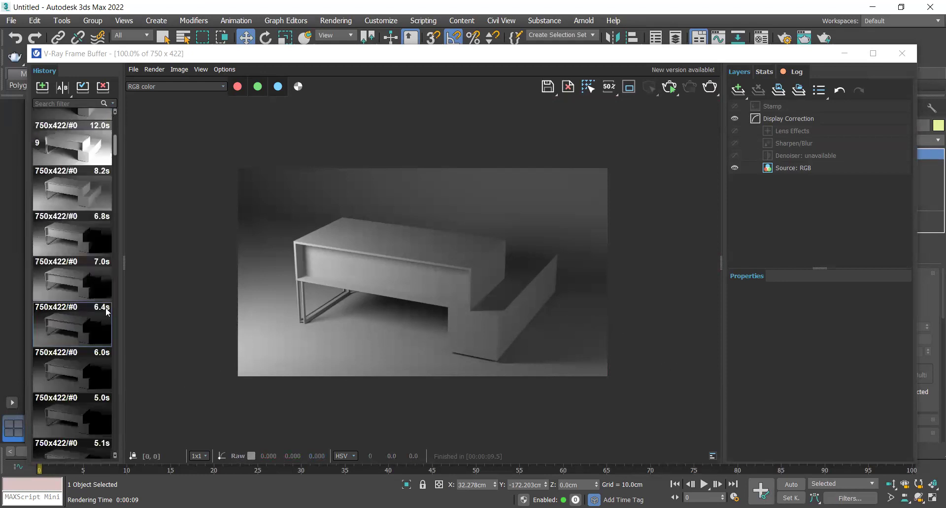
{"action": "left_click", "coordinate": [94, 235]}
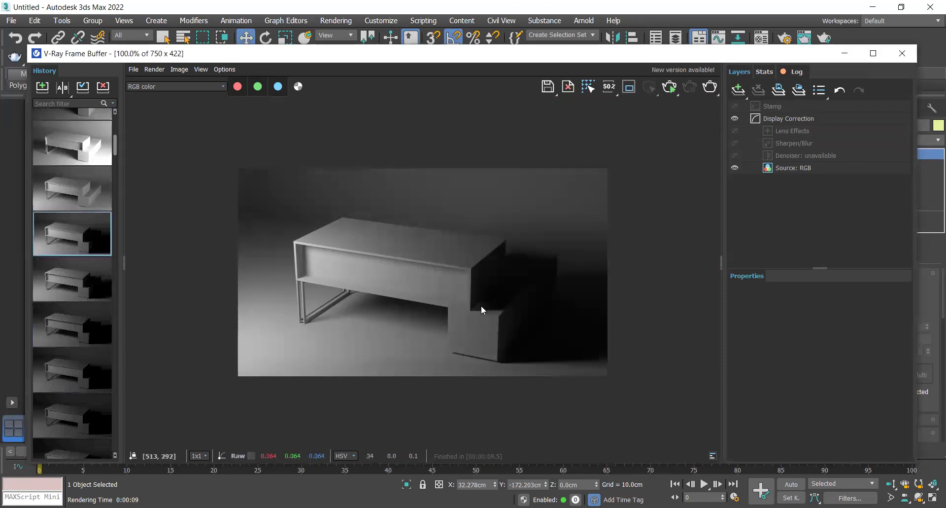
{"action": "scroll", "coordinate": [93, 232], "scroll_direction": "up", "scroll_amount": 3}
{"action": "left_click", "coordinate": [84, 131]}
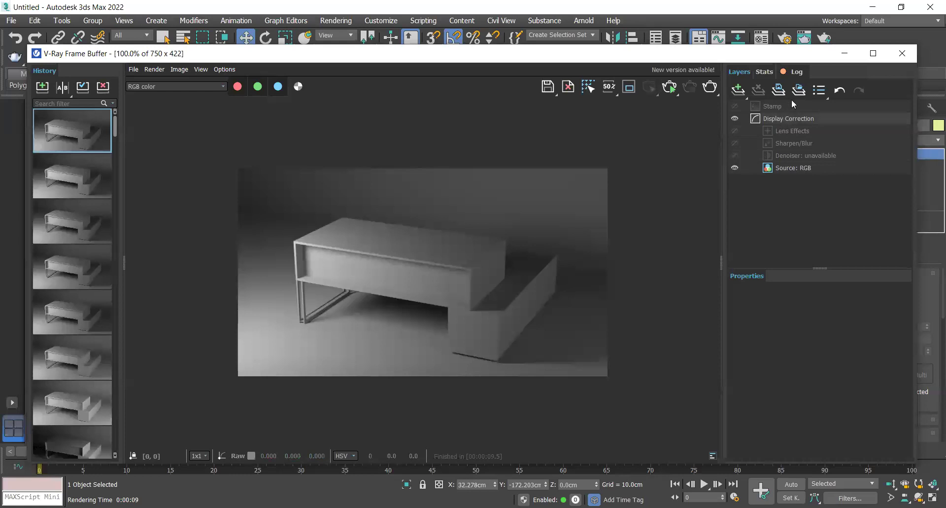
{"action": "left_click", "coordinate": [844, 54]}
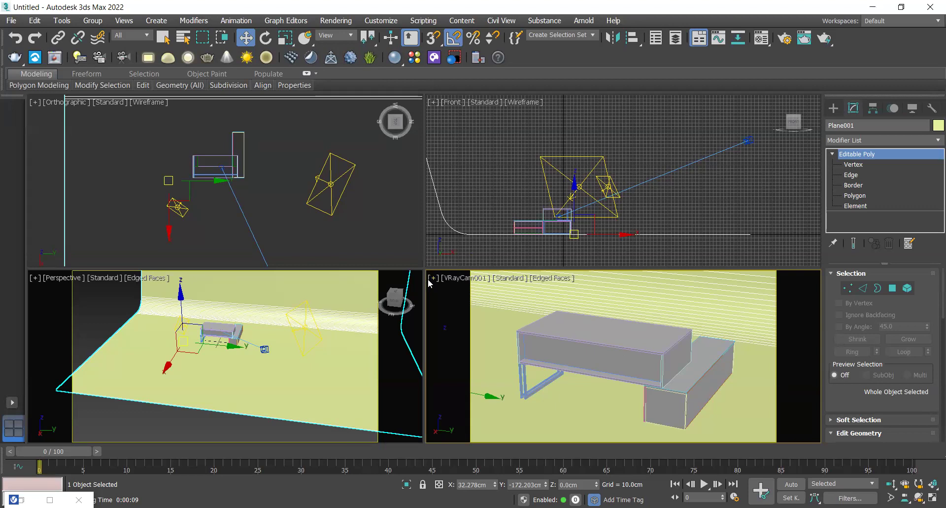
Step: Select VRayCam001 and set its shutter speed to 75
{"action": "left_click", "coordinate": [364, 220]}
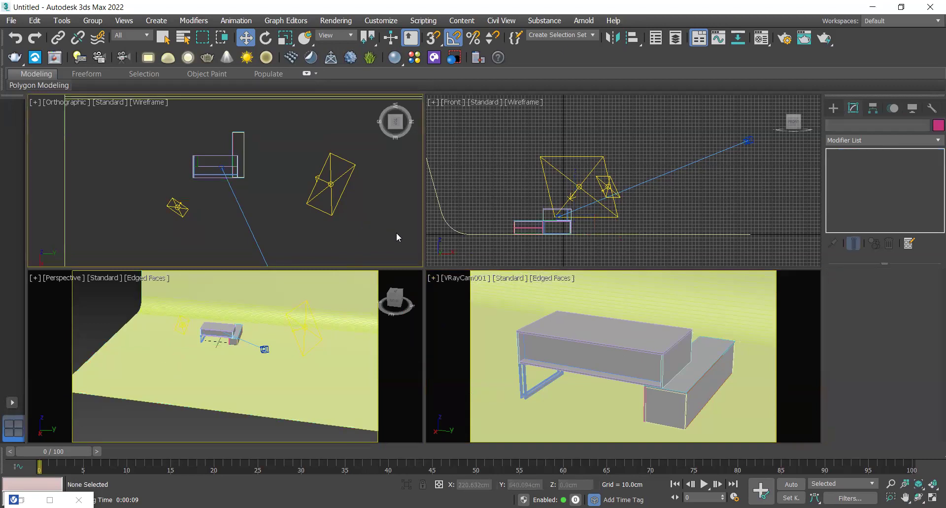
{"action": "left_click", "coordinate": [460, 278]}
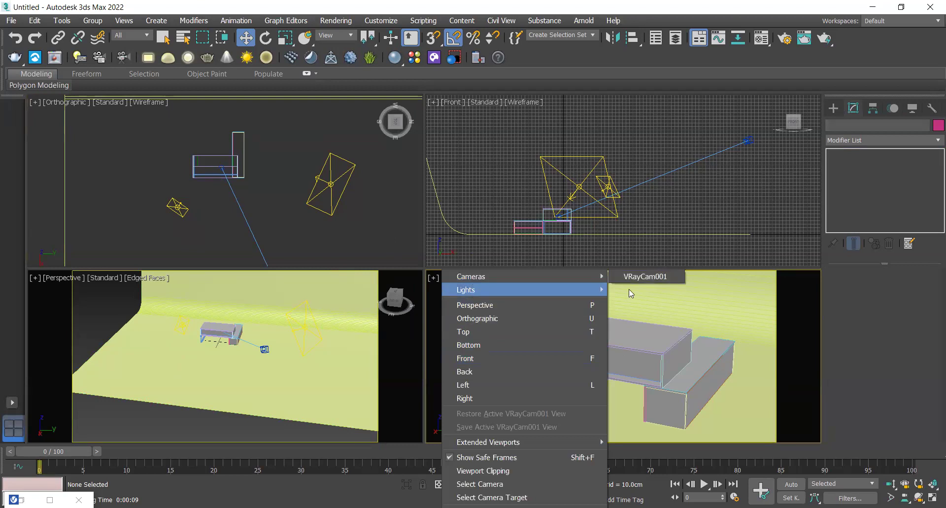
{"action": "left_click", "coordinate": [639, 276]}
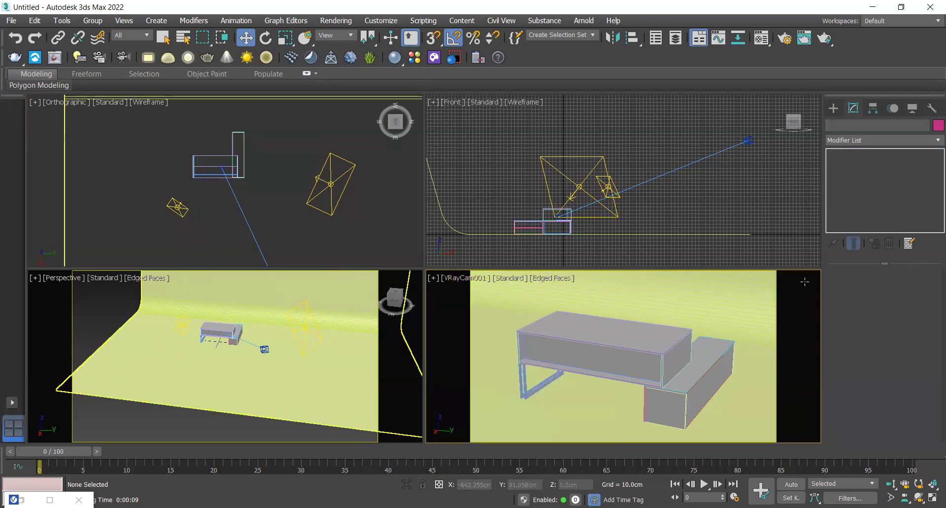
{"action": "left_click", "coordinate": [486, 283]}
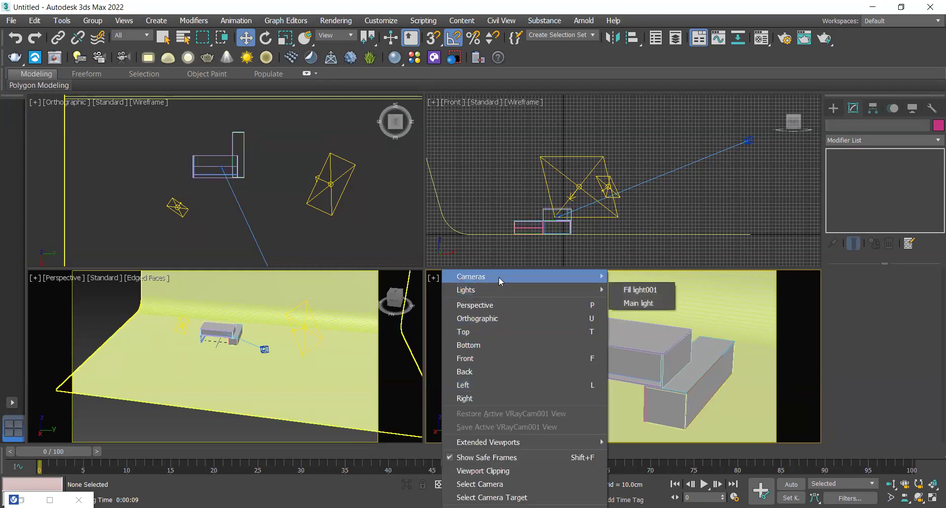
{"action": "left_click", "coordinate": [519, 487]}
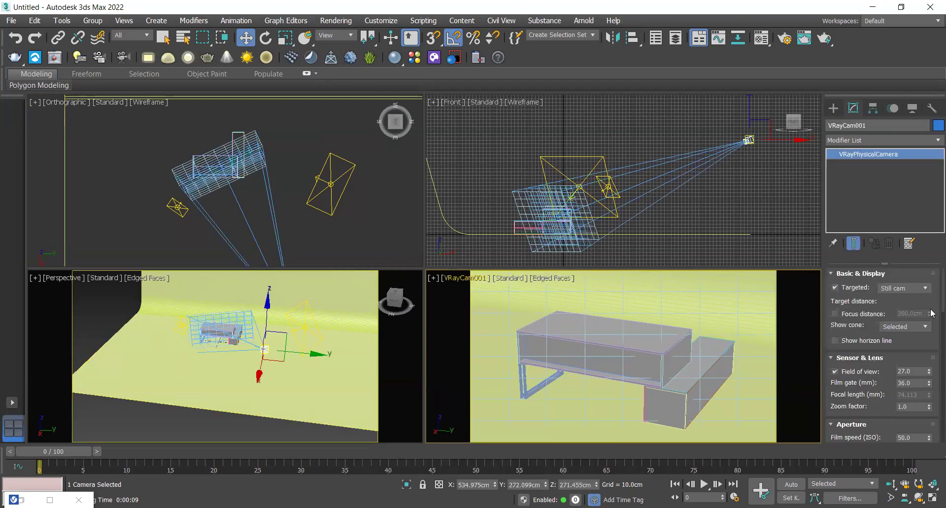
{"action": "scroll", "coordinate": [931, 312], "scroll_direction": "down", "scroll_amount": 5}
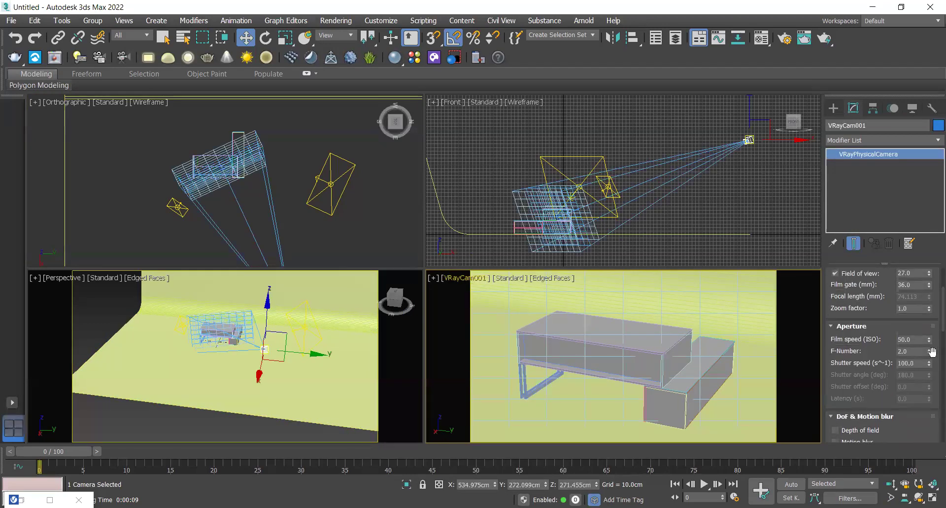
{"action": "double_click", "coordinate": [921, 364]}
{"action": "type", "text": "6"}
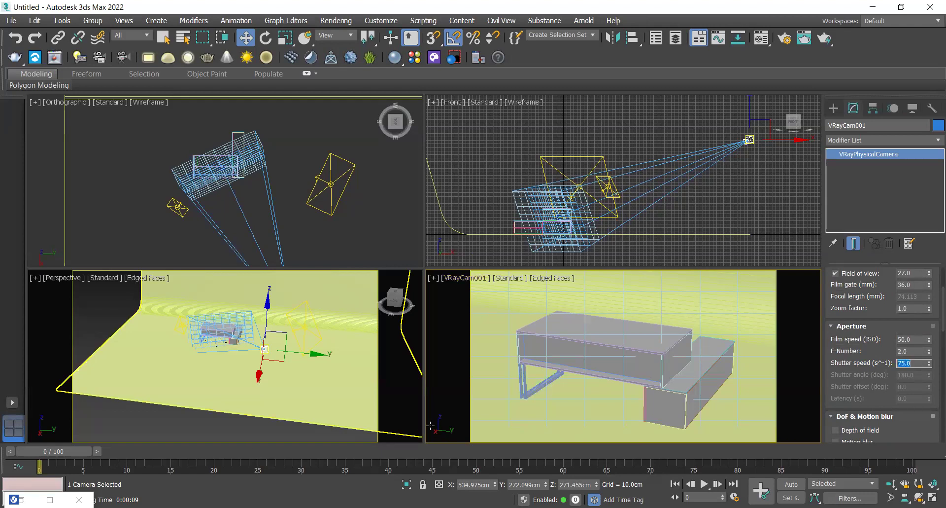
Step: Render the camera view with the changed shutter speed and compare it with the previous render in the history
{"action": "left_click", "coordinate": [541, 382]}
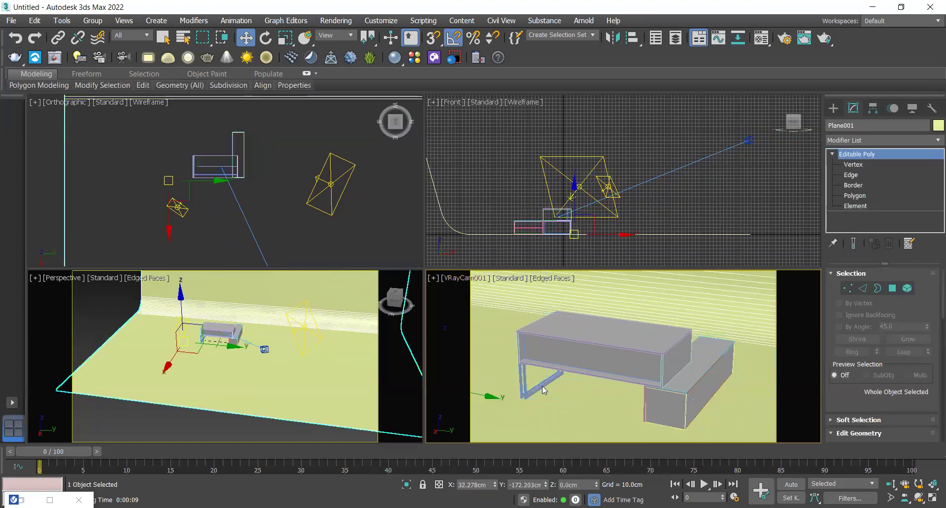
{"action": "key", "text": "shift+q"}
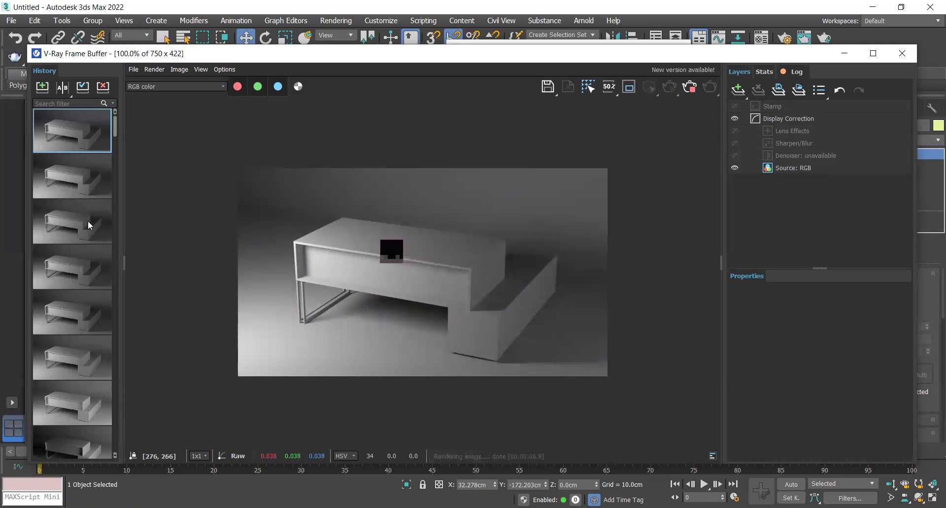
{"action": "left_click", "coordinate": [61, 179]}
{"action": "left_click", "coordinate": [61, 146]}
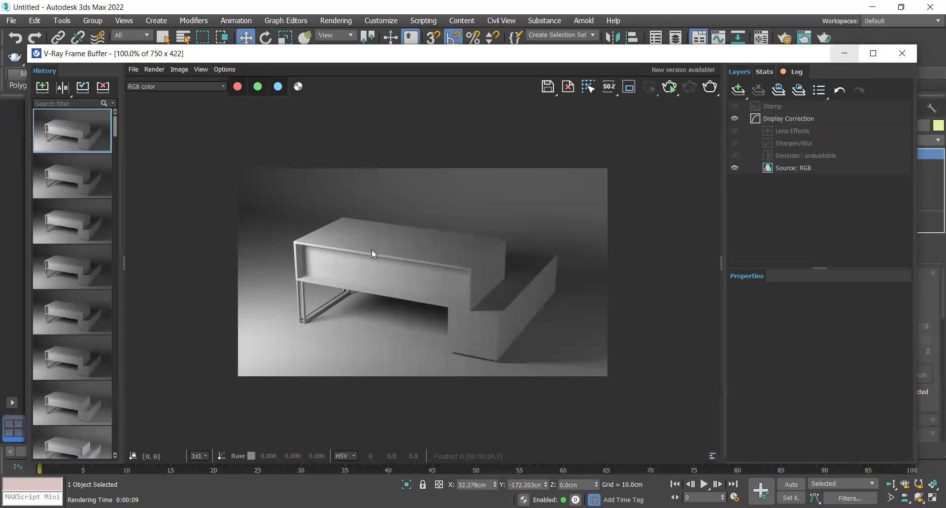
{"action": "key", "text": "super+Down"}
Step: Copy the fill light to the opposite side of the table, behind the main light, and name the copy "studio back light"
{"action": "left_click", "coordinate": [333, 182]}
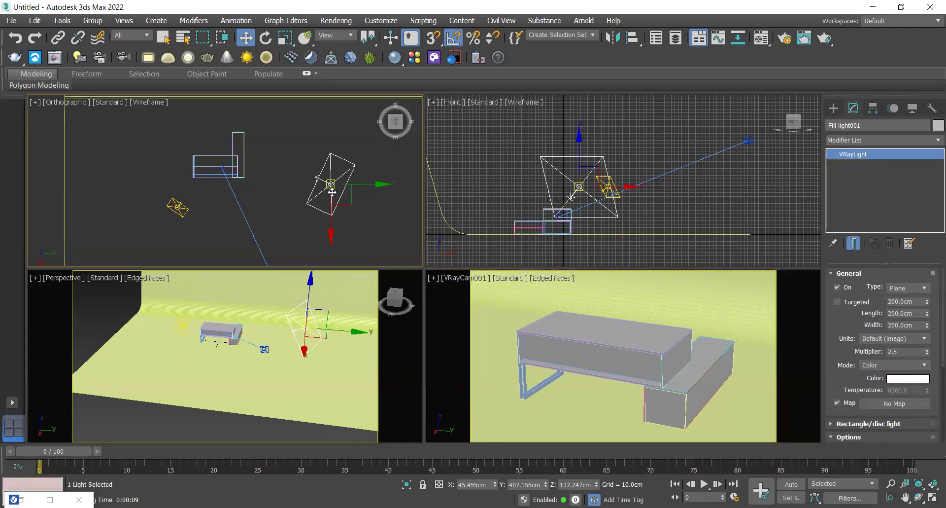
{"action": "left_click_drag", "start_coordinate": [339, 215], "coordinate": [163, 160], "text": "shift"}
{"action": "left_click_drag", "start_coordinate": [444, 291], "coordinate": [382, 292]}
{"action": "type", "text": "studio light"}
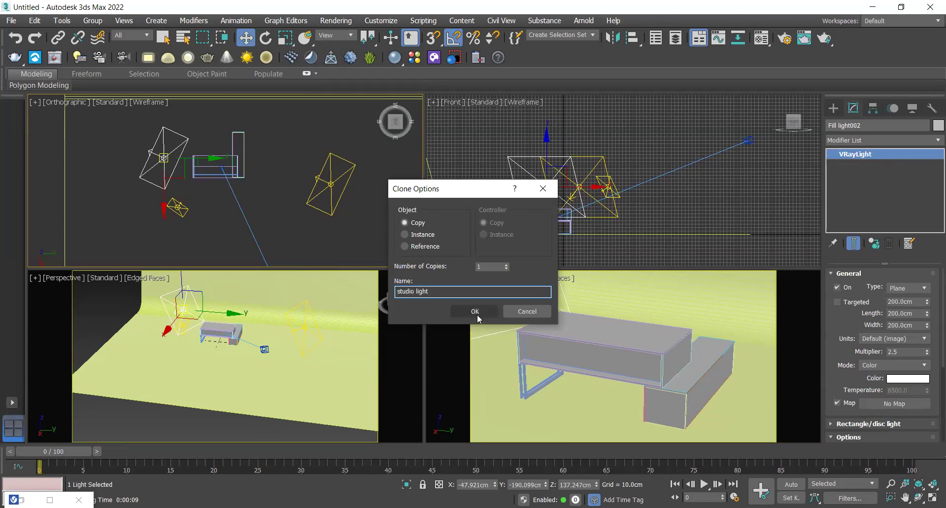
{"action": "left_click", "coordinate": [414, 291]}
{"action": "type", "text": "back"}
{"action": "left_click", "coordinate": [479, 312]}
Step: Move the studio back light about -10 cm in X and -57 cm in Y and turn it to a Z rotation of -10°
{"action": "middle_click_drag", "start_coordinate": [169, 163], "coordinate": [166, 185]}
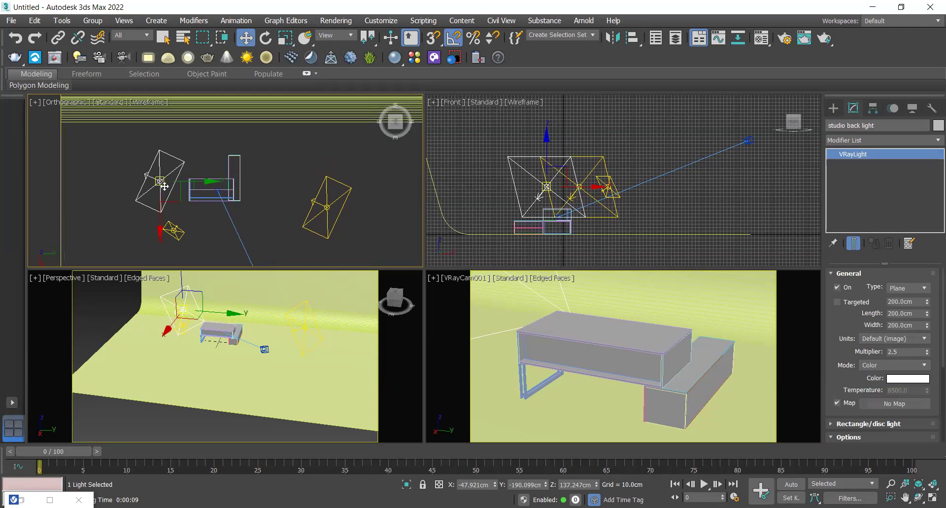
{"action": "scroll", "coordinate": [160, 166], "scroll_direction": "down", "scroll_amount": 2}
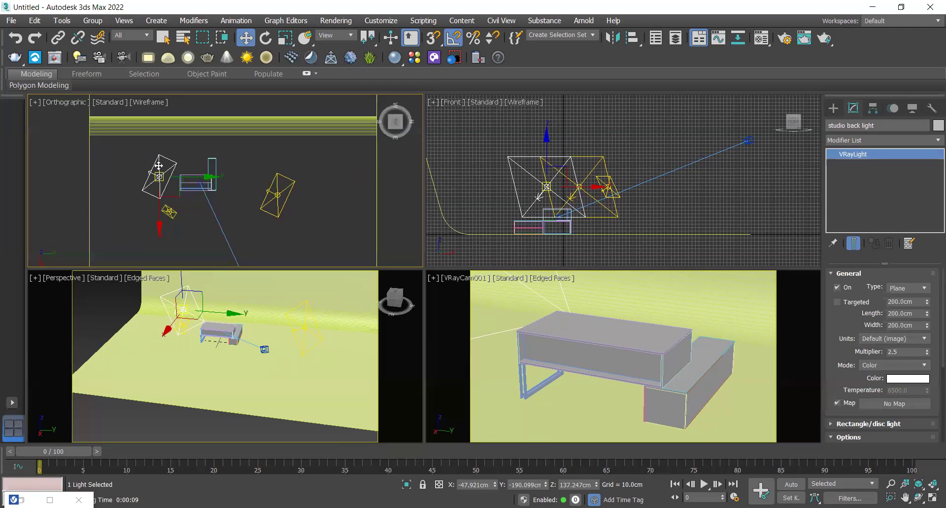
{"action": "key", "text": "e"}
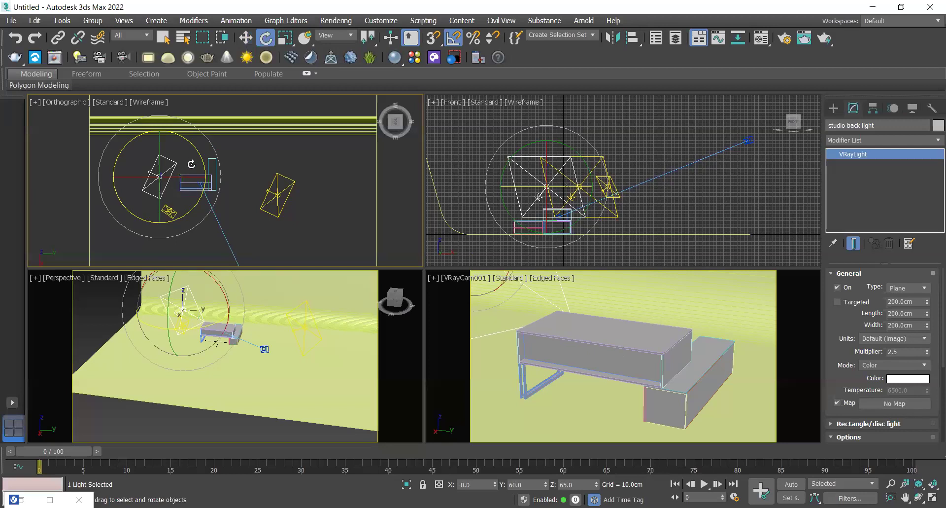
{"action": "left_click_drag", "start_coordinate": [202, 159], "coordinate": [186, 226]}
{"action": "key", "text": "w"}
{"action": "left_click_drag", "start_coordinate": [159, 176], "coordinate": [149, 176]}
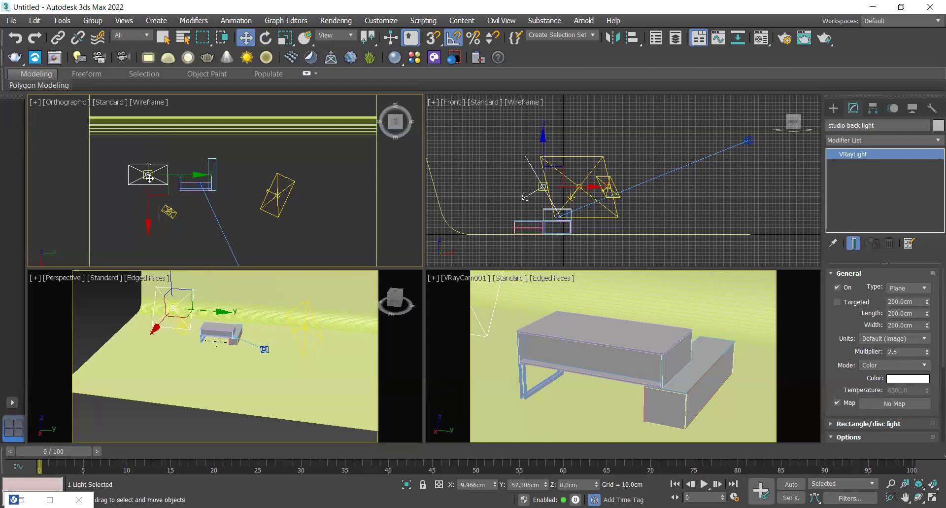
{"action": "key", "text": "e"}
{"action": "left_click_drag", "start_coordinate": [190, 171], "coordinate": [193, 165]}
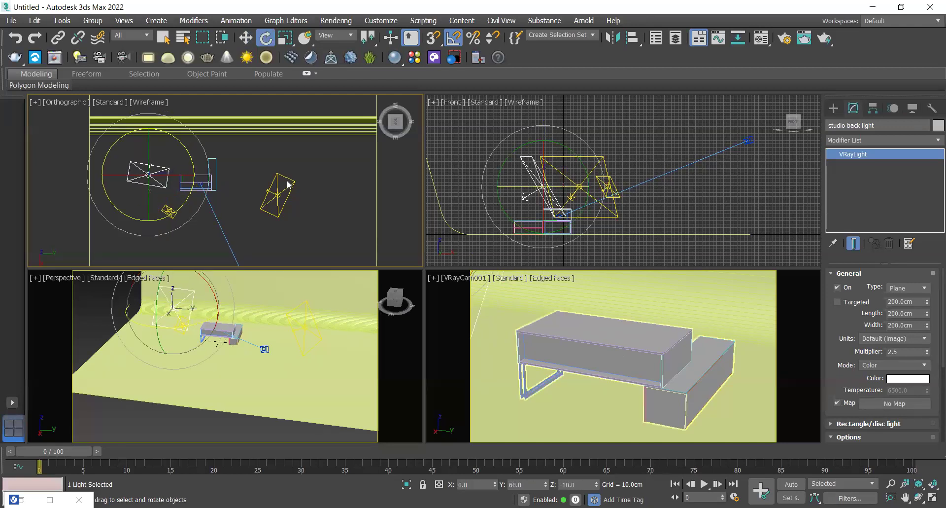
Step: Try to tilt the studio back light in the Front view, and undo the rotation
{"action": "left_click", "coordinate": [541, 213]}
{"action": "left_click_drag", "start_coordinate": [587, 175], "coordinate": [583, 170]}
{"action": "key", "text": "ctrl+z"}
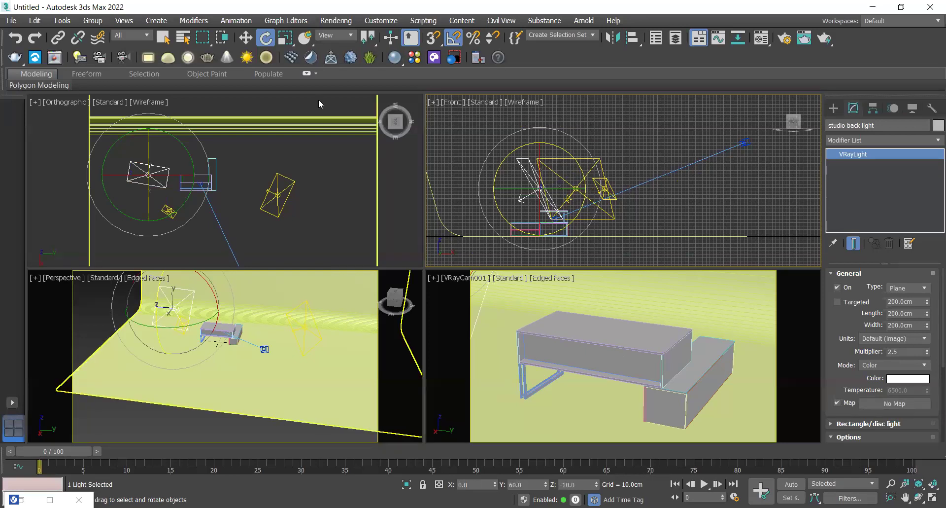
Step: Tilt the studio back light to 85° in Y using the Local coordinate system, and restore the View coordinate system
{"action": "middle_click", "coordinate": [146, 155]}
{"action": "middle_click", "coordinate": [539, 223]}
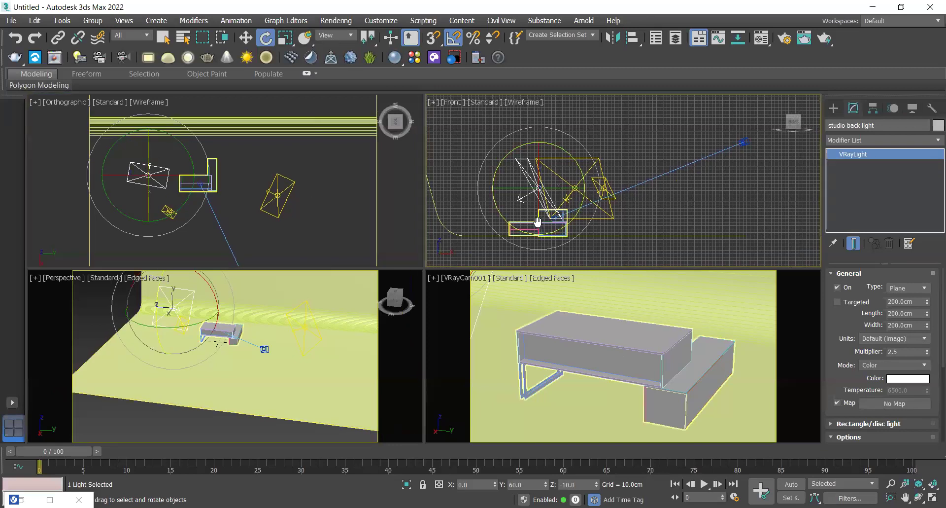
{"action": "left_click", "coordinate": [329, 40]}
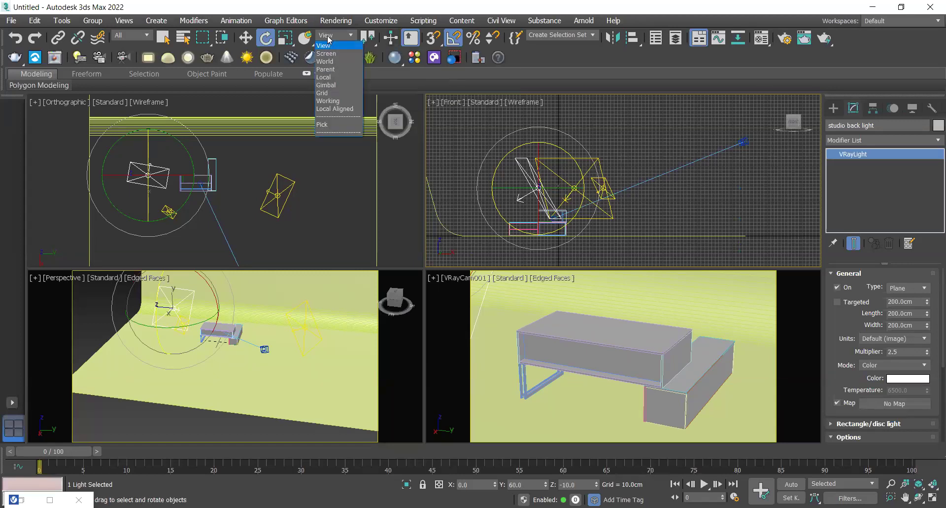
{"action": "left_click", "coordinate": [330, 77]}
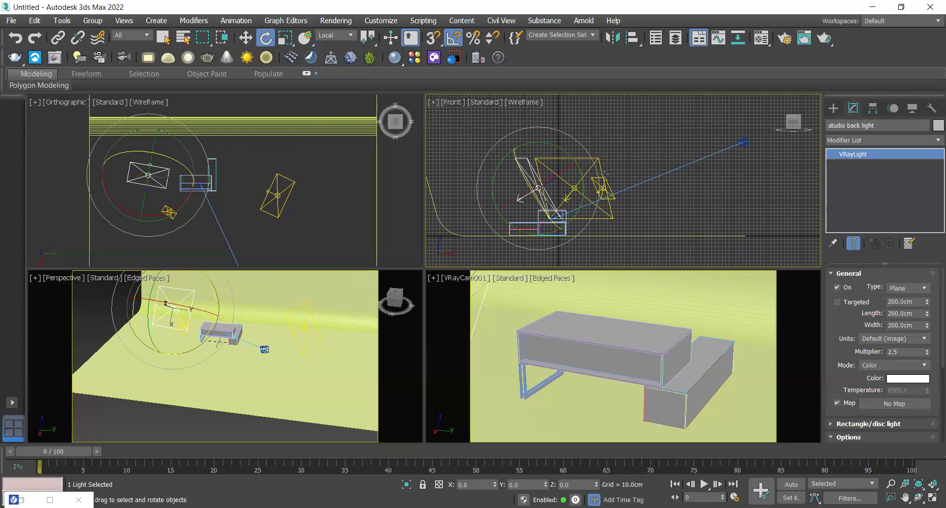
{"action": "left_click_drag", "start_coordinate": [556, 148], "coordinate": [566, 154]}
{"action": "right_click", "coordinate": [568, 153]}
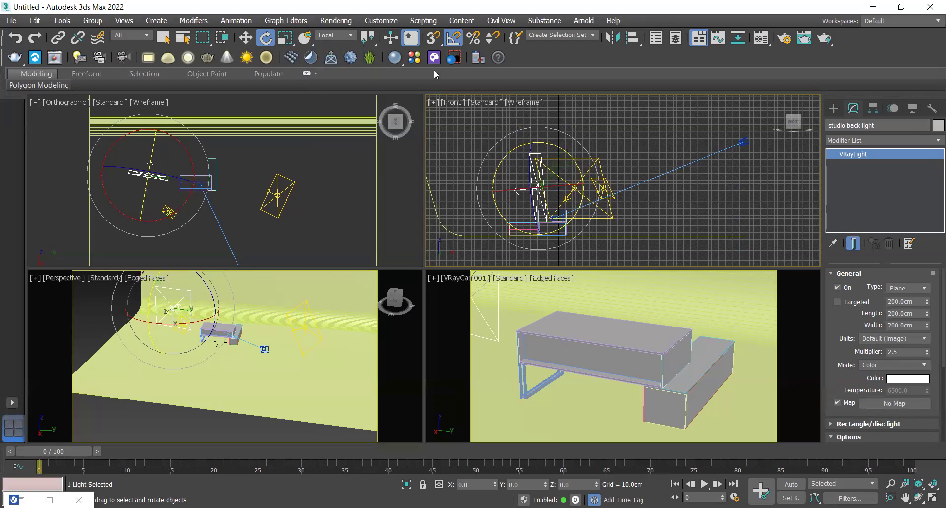
{"action": "left_click", "coordinate": [338, 38]}
{"action": "left_click", "coordinate": [335, 46]}
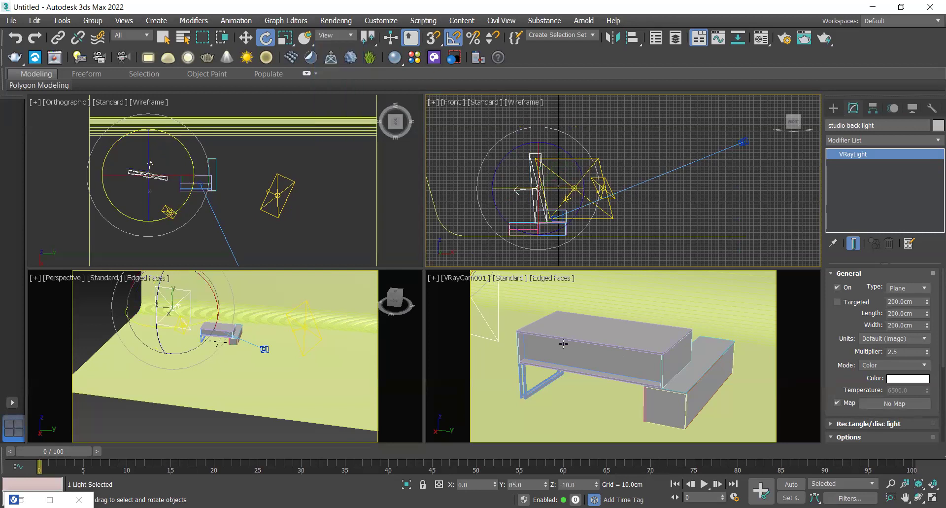
Step: Switch off the fill light and the main light, leaving only the studio back light on, and activate the camera view
{"action": "left_click", "coordinate": [563, 344]}
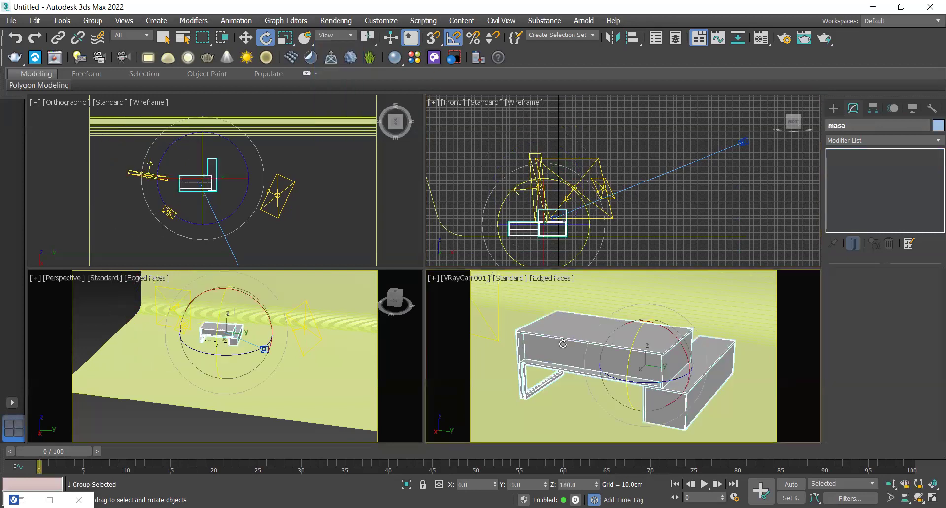
{"action": "left_click", "coordinate": [284, 204]}
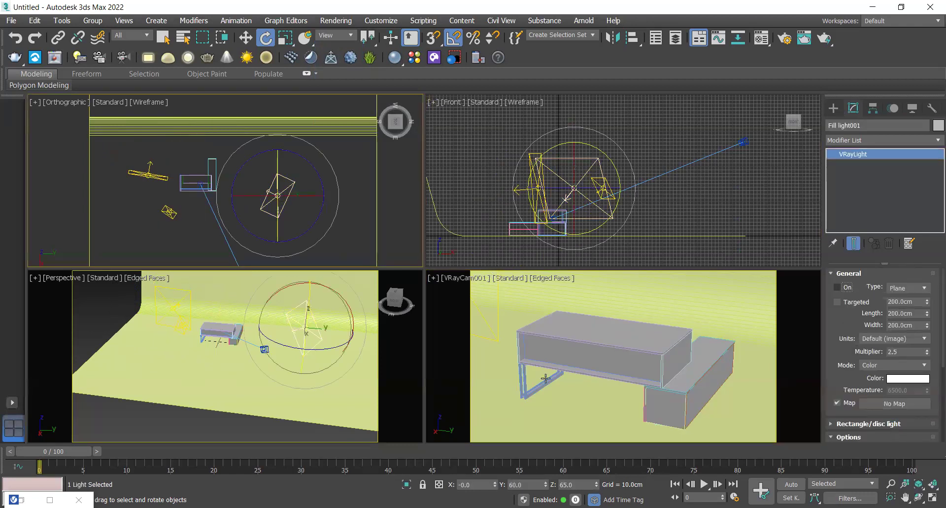
{"action": "left_click", "coordinate": [169, 213]}
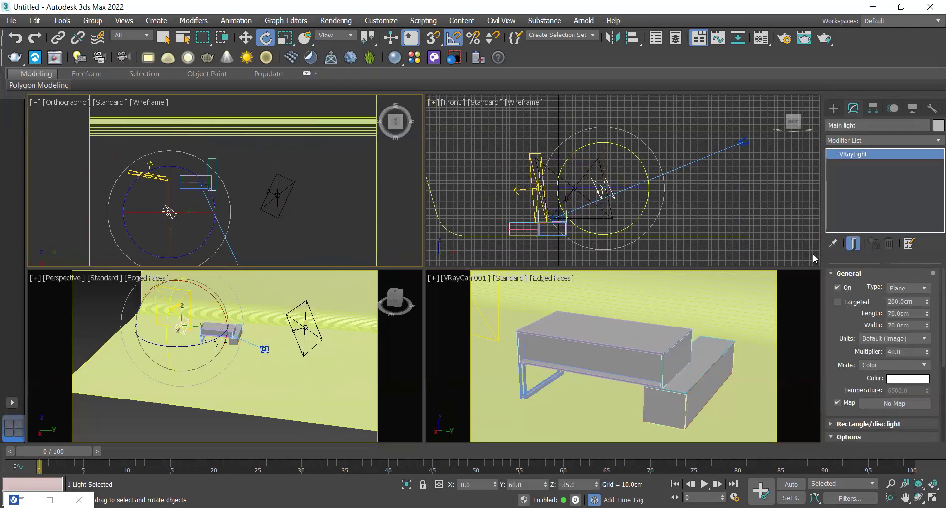
{"action": "left_click", "coordinate": [602, 381]}
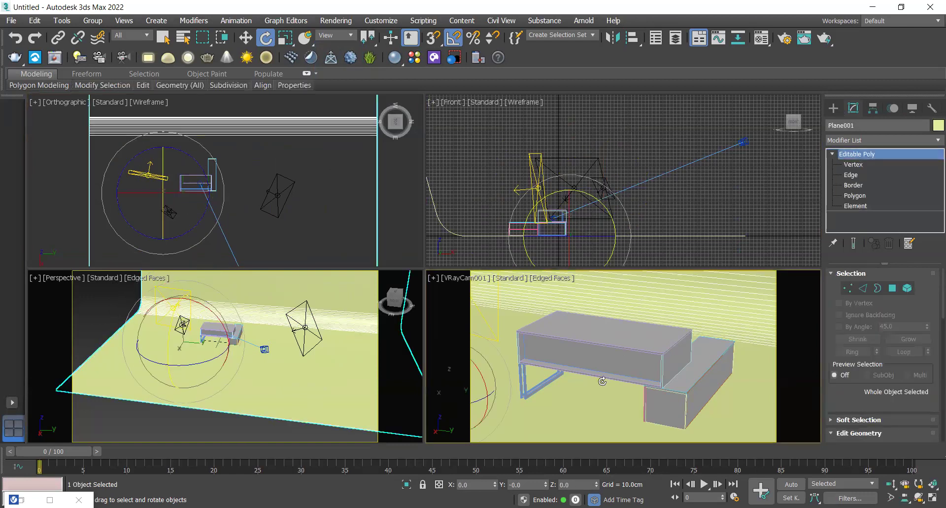
Step: Render the camera view with only the studio back light on, and clear the selection
{"action": "key", "text": "shift+q"}
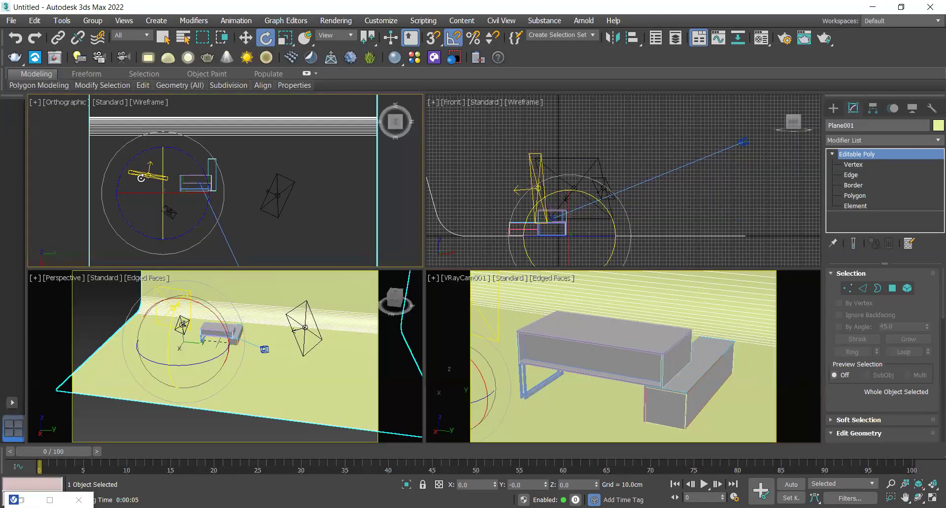
{"action": "key", "text": "w"}
{"action": "key", "text": "ctrl+d"}
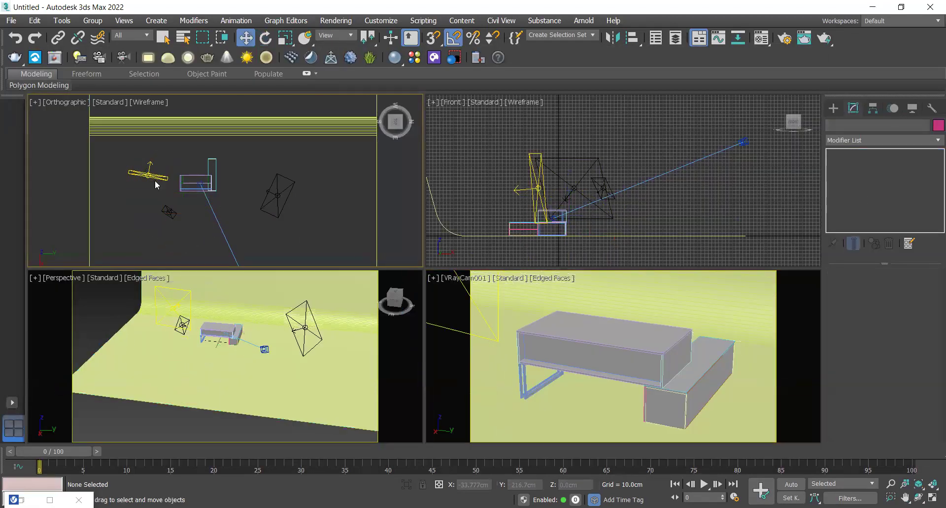
Step: Make the studio back light invisible to the camera, and render the camera view again
{"action": "left_click", "coordinate": [145, 172]}
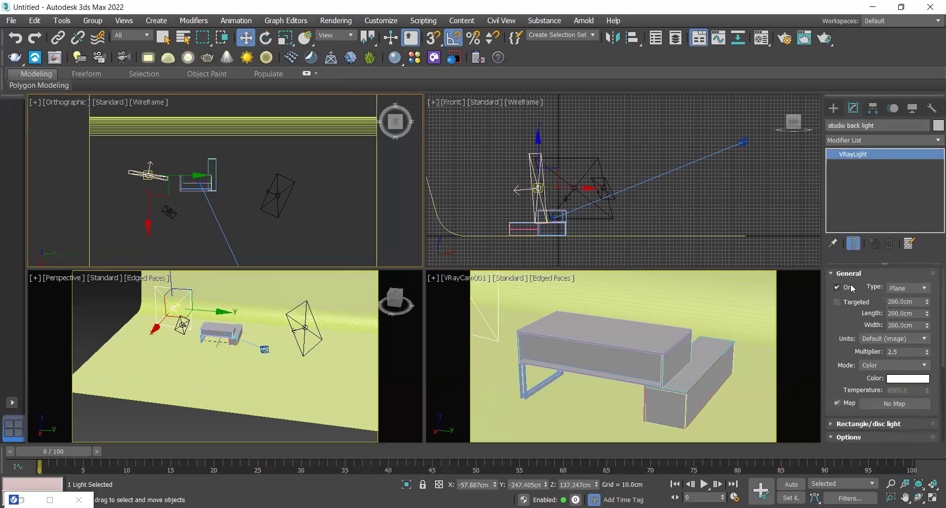
{"action": "scroll", "coordinate": [922, 389], "scroll_direction": "down", "scroll_amount": 5}
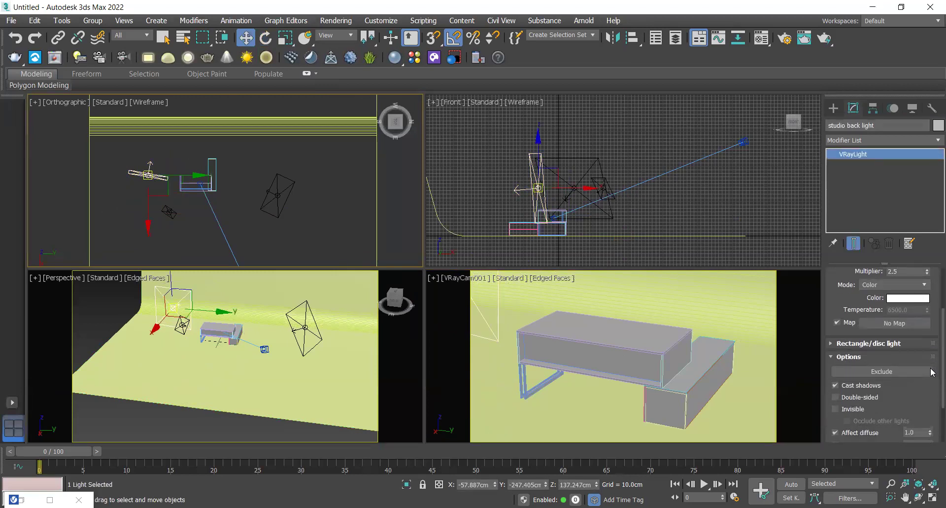
{"action": "left_click", "coordinate": [845, 365]}
{"action": "left_click", "coordinate": [604, 349]}
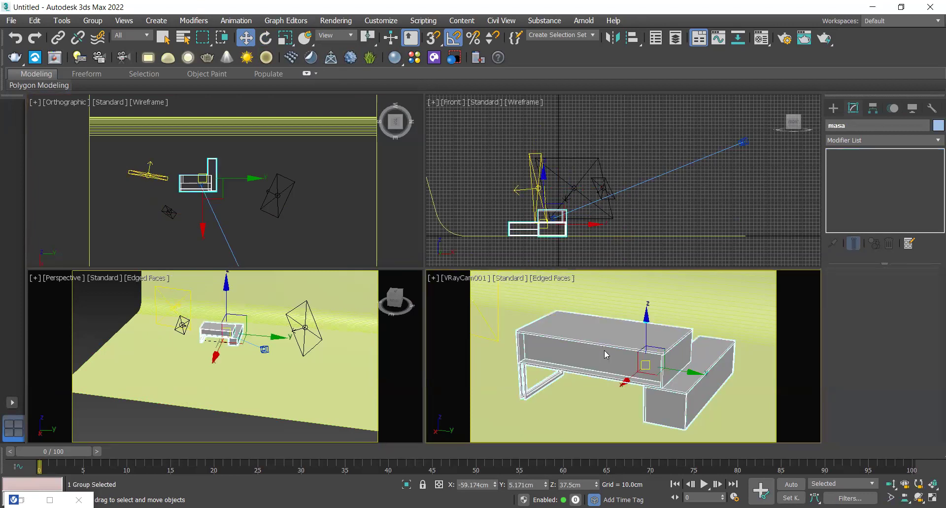
{"action": "key", "text": "shift+q"}
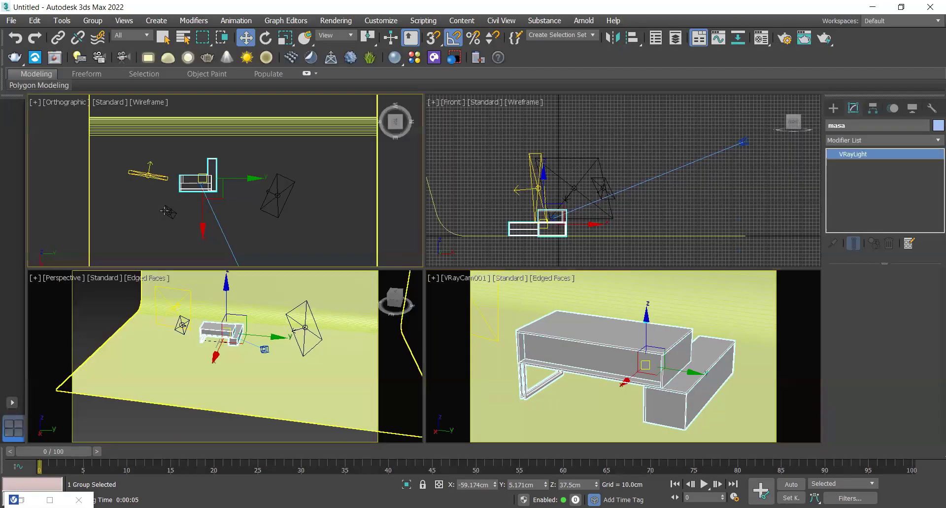
Step: Switch the main light and the fill light back on, and render the camera view with all three lights
{"action": "left_click", "coordinate": [159, 206]}
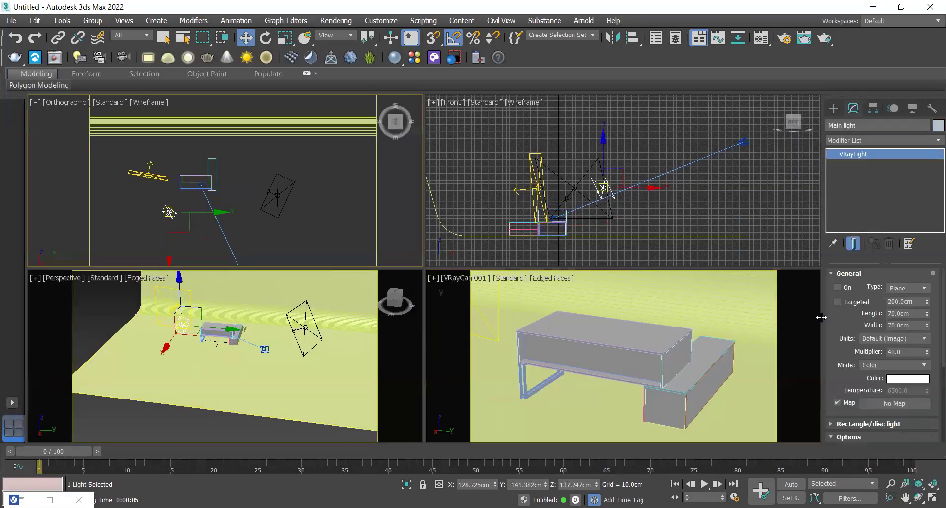
{"action": "left_click", "coordinate": [288, 197]}
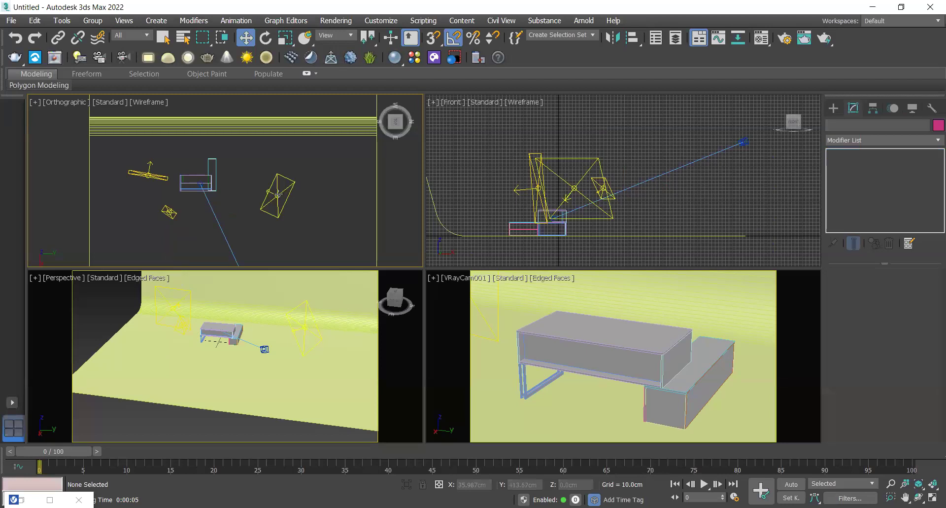
{"action": "left_click", "coordinate": [648, 357]}
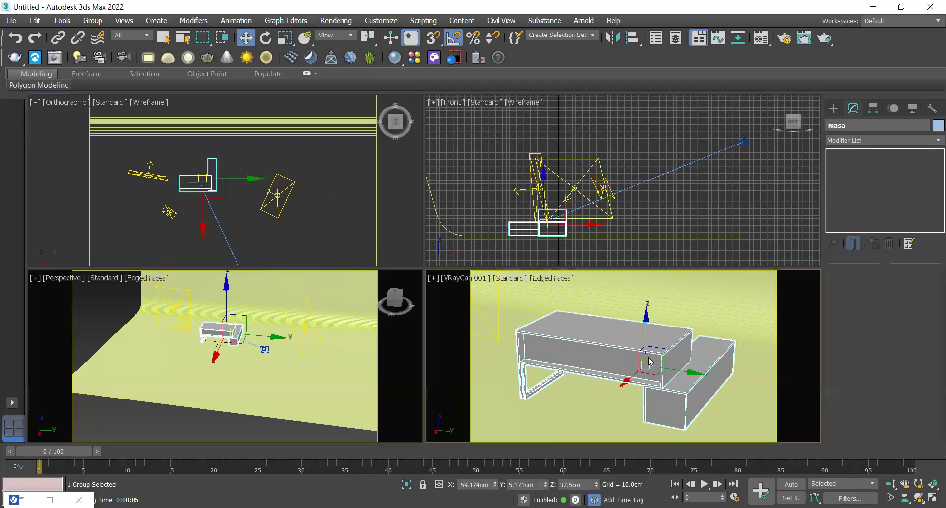
{"action": "key", "text": "shift+q"}
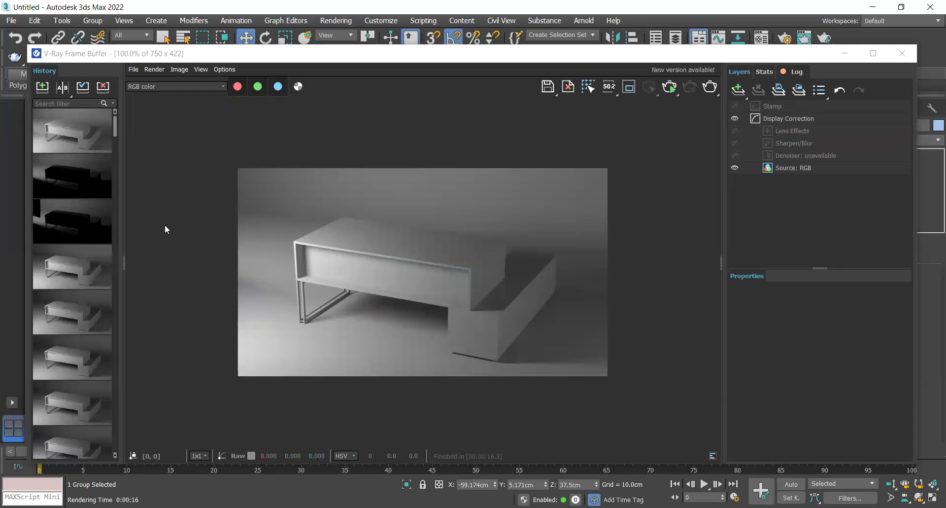
Step: Compare the newest three-light render with the earlier render number 4 in the frame buffer history
{"action": "left_click", "coordinate": [53, 265]}
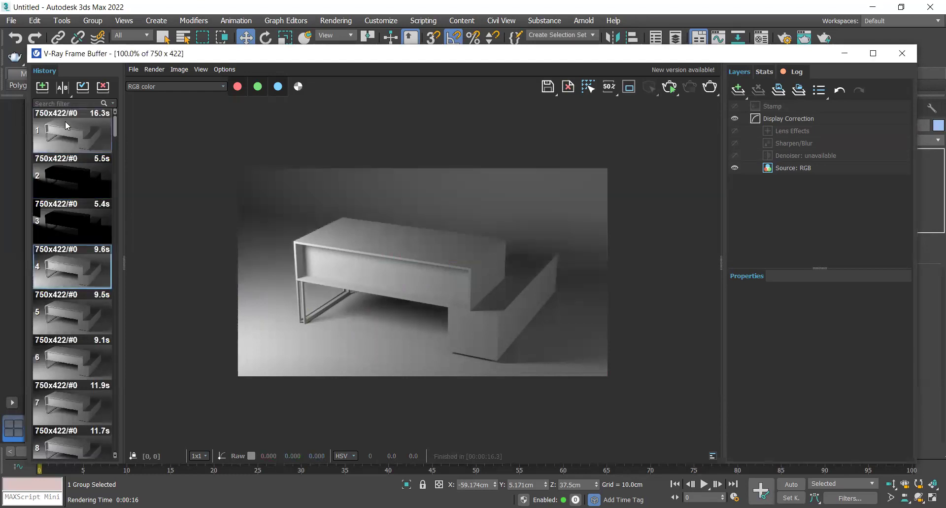
{"action": "left_click", "coordinate": [65, 121]}
{"action": "left_click", "coordinate": [83, 321]}
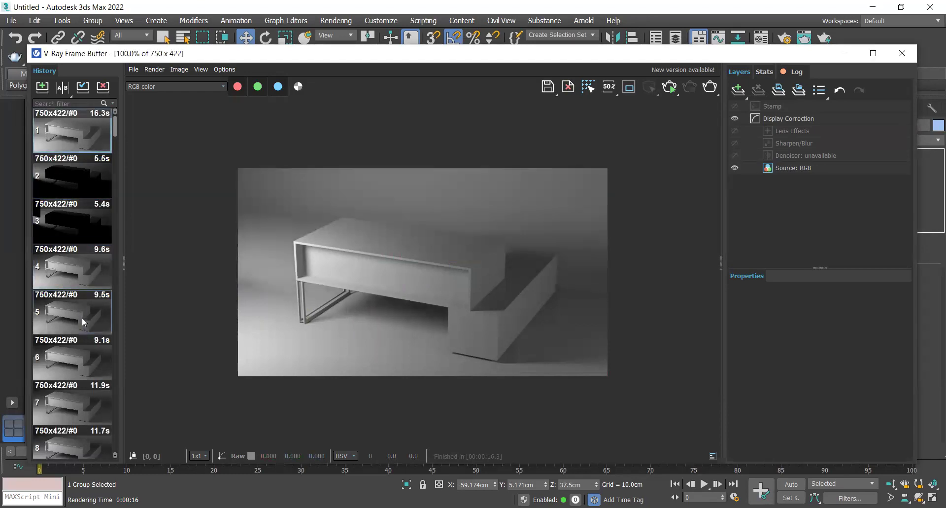
{"action": "left_click", "coordinate": [77, 146]}
{"action": "left_click", "coordinate": [50, 280]}
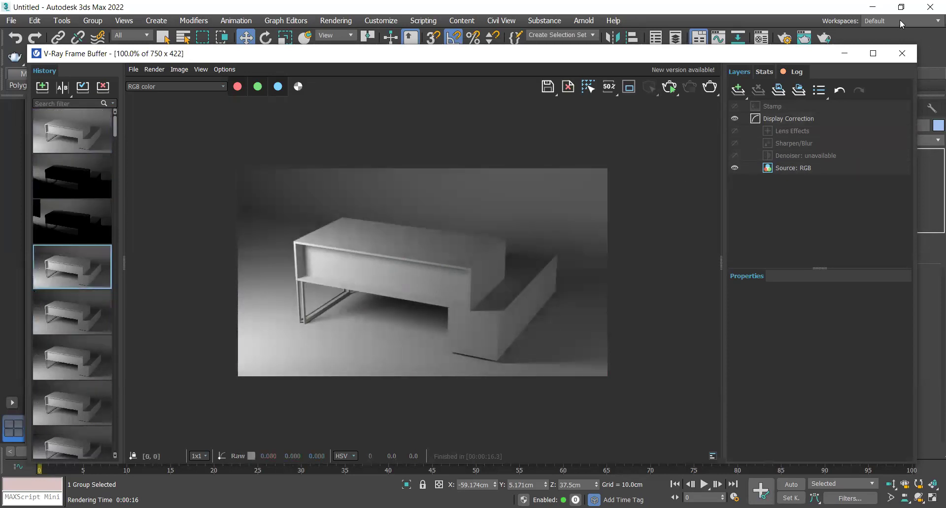
{"action": "left_click", "coordinate": [75, 125]}
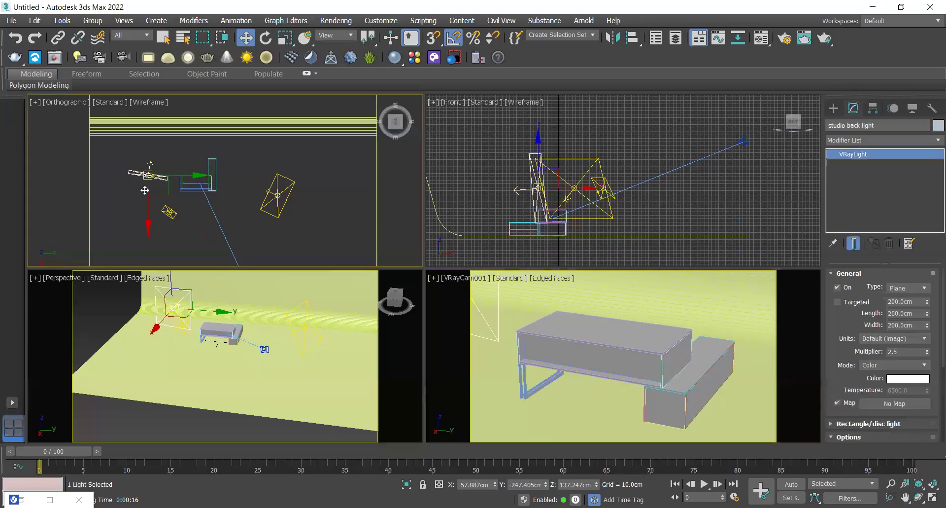
Step: Turn the studio back light to a Z rotation of -25° and raise it to a Z position of about 160 cm
{"action": "key", "text": "e"}
{"action": "left_click_drag", "start_coordinate": [191, 171], "coordinate": [195, 152]}
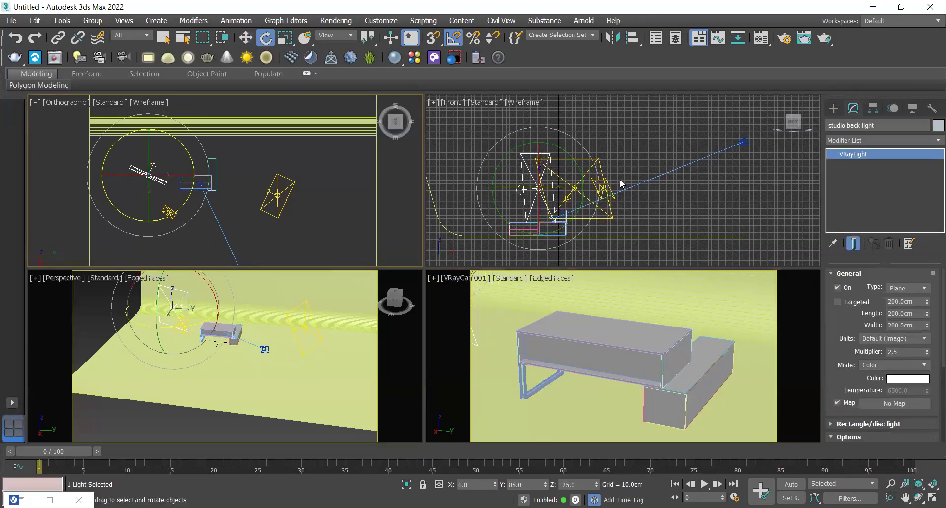
{"action": "middle_click_drag", "start_coordinate": [620, 183], "coordinate": [591, 197]}
{"action": "key", "text": "w"}
{"action": "left_click_drag", "start_coordinate": [529, 170], "coordinate": [529, 162]}
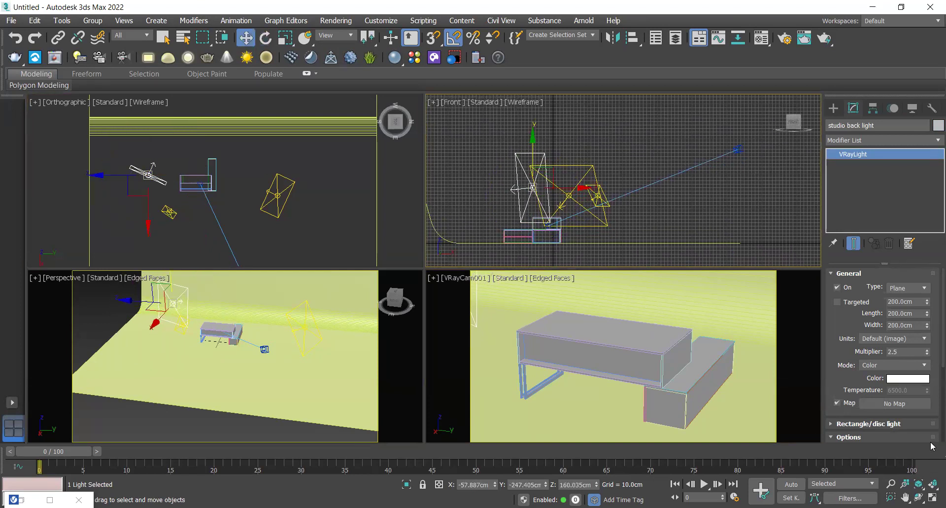
{"action": "left_click", "coordinate": [900, 353]}
{"action": "left_click", "coordinate": [647, 369]}
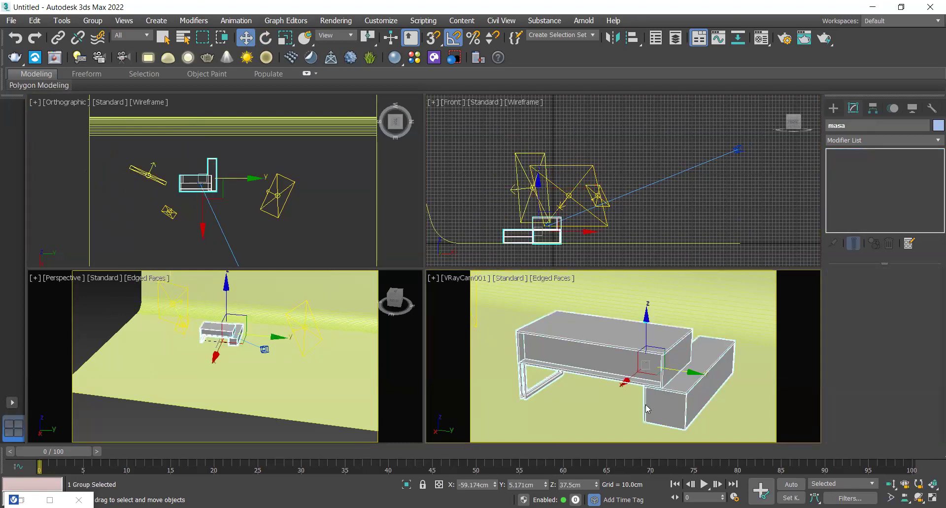
Step: Render the VRayCam001 view, then put the render window away
{"action": "key", "text": "shift+q"}
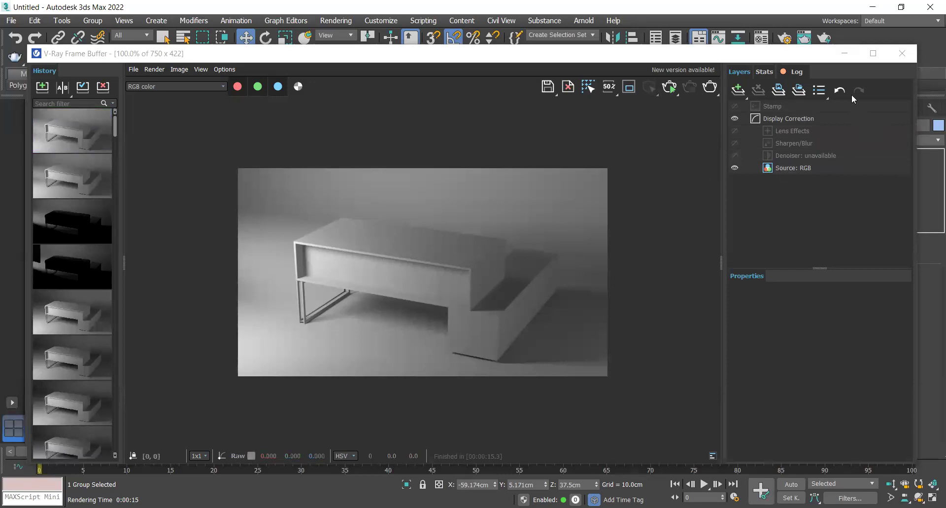
{"action": "left_click", "coordinate": [845, 53]}
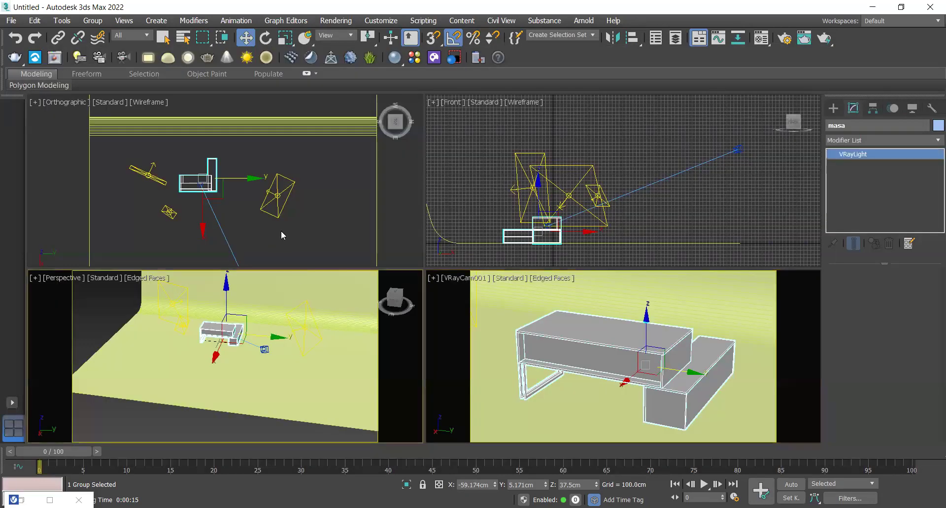
Step: Try moving the curved backdrop plane about 92 cm in the negative X direction
{"action": "left_click", "coordinate": [278, 216]}
{"action": "left_click", "coordinate": [227, 122]}
{"action": "scroll", "coordinate": [138, 183], "scroll_direction": "down", "scroll_amount": 2}
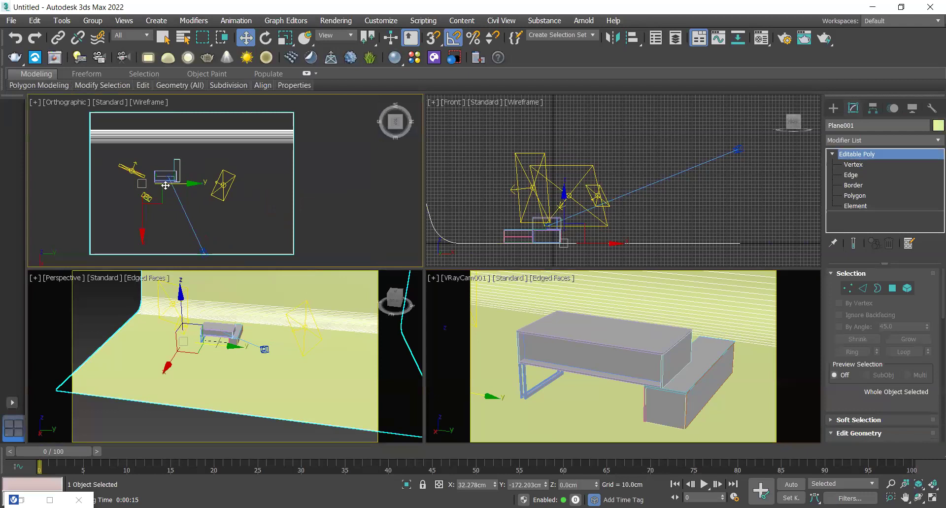
{"action": "left_click_drag", "start_coordinate": [143, 212], "coordinate": [142, 197]}
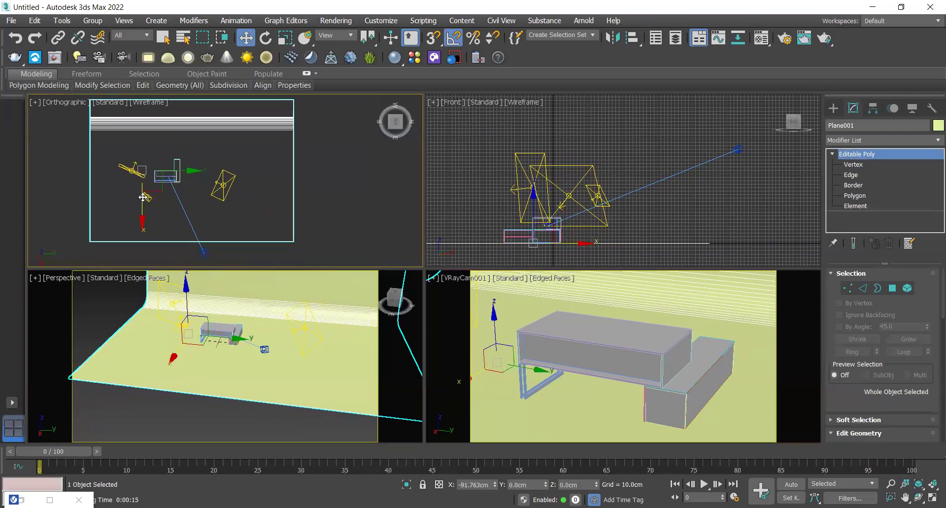
Step: Render the camera view, compare it with the previous history render, and undo the backdrop move
{"action": "left_click", "coordinate": [629, 337]}
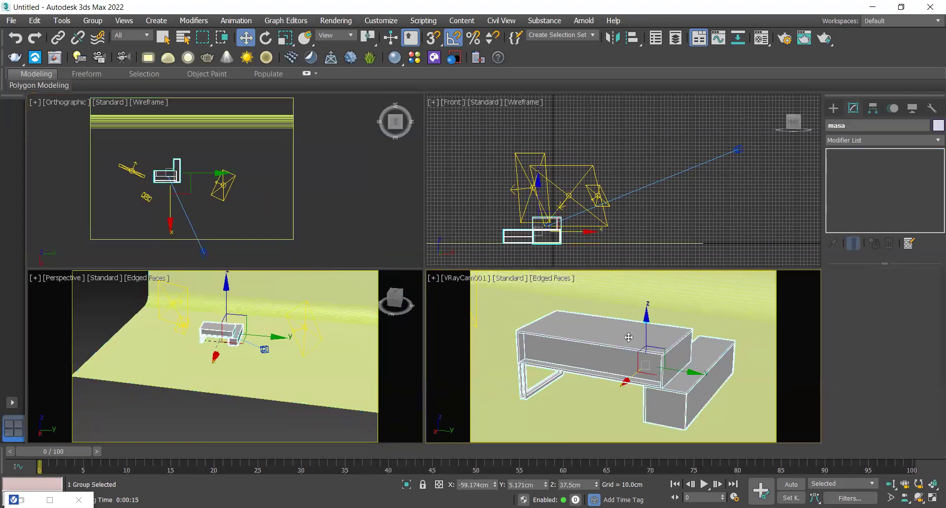
{"action": "key", "text": "shift+q"}
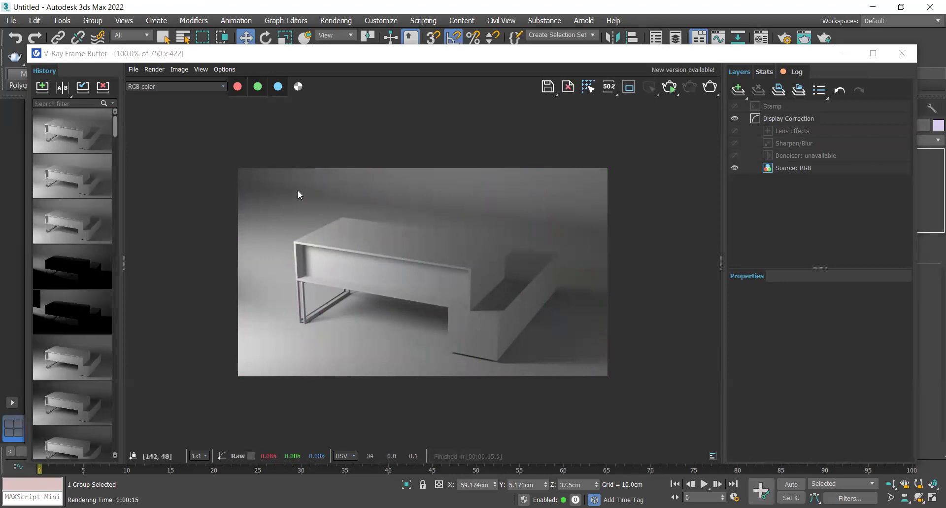
{"action": "double_click", "coordinate": [95, 182]}
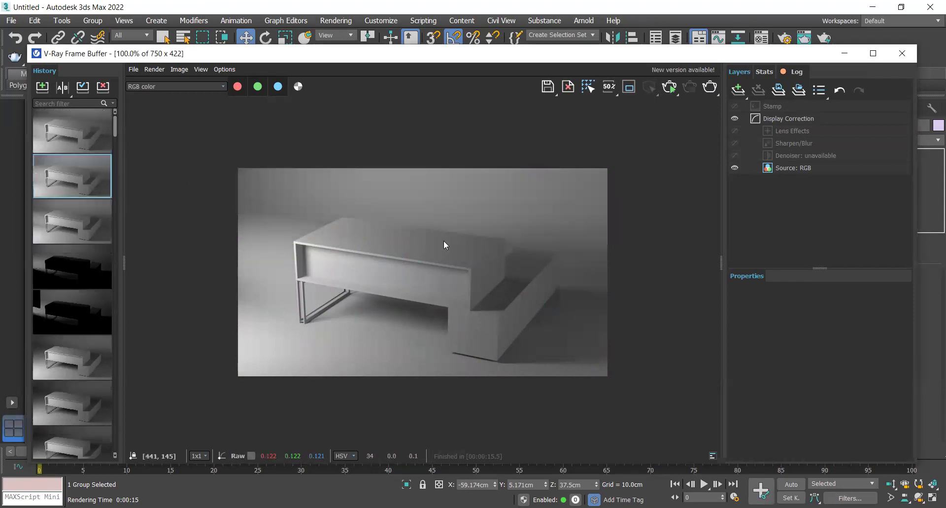
{"action": "left_click", "coordinate": [843, 53]}
{"action": "left_click", "coordinate": [11, 41]}
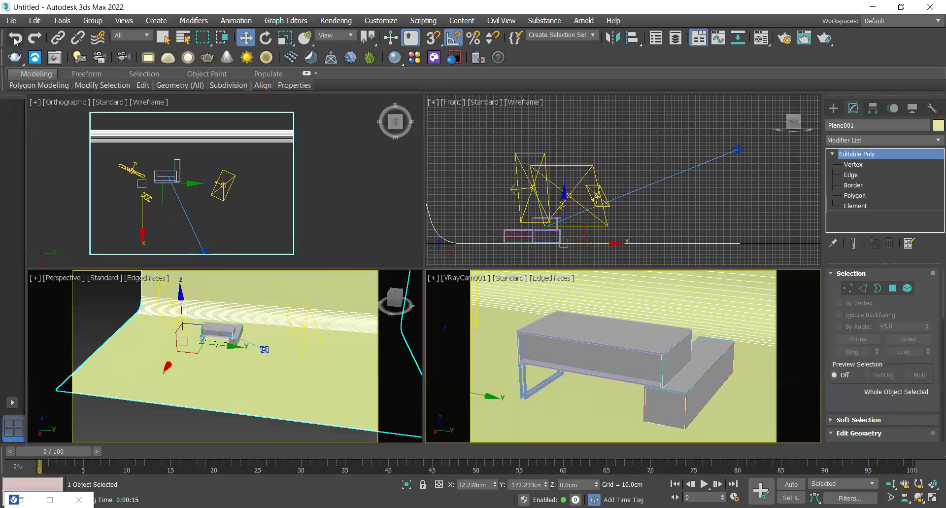
Step: Move the curved backdrop plane about 109 cm in the positive X direction
{"action": "left_click", "coordinate": [165, 215]}
{"action": "left_click_drag", "start_coordinate": [144, 210], "coordinate": [143, 225]}
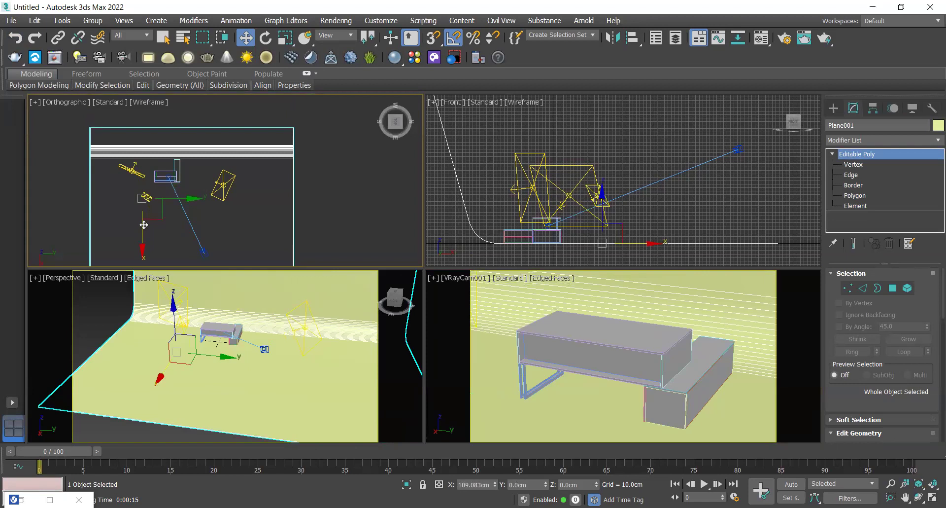
Step: Render the camera view and compare the result A/B with the seventh render in the history
{"action": "left_click", "coordinate": [513, 333]}
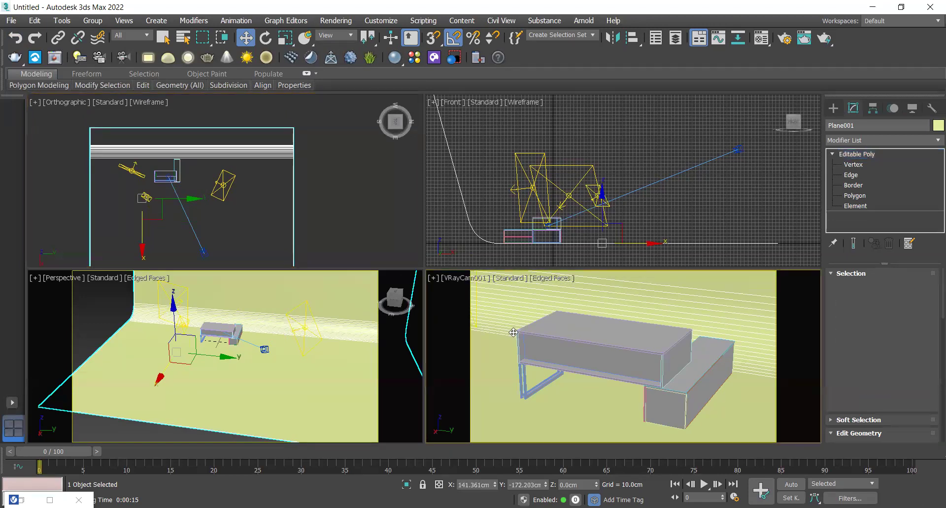
{"action": "key", "text": "shift+q"}
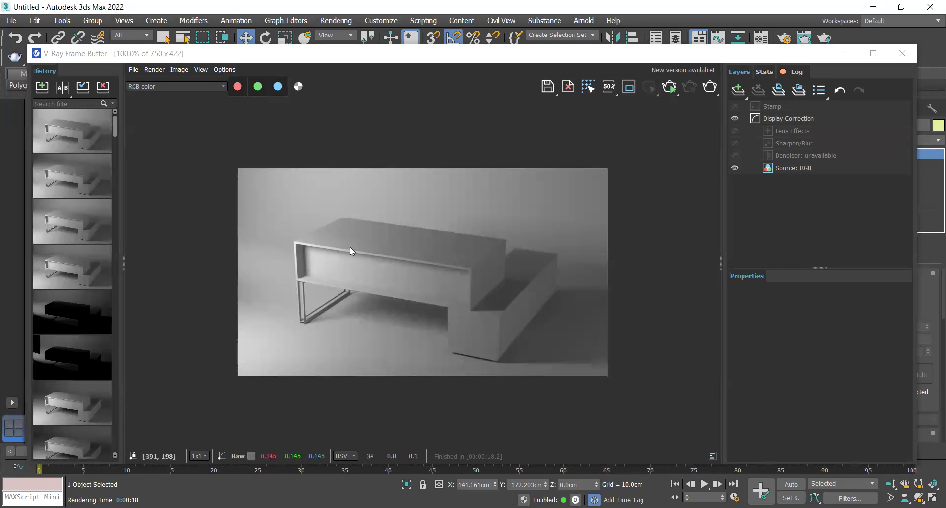
{"action": "left_click", "coordinate": [80, 392]}
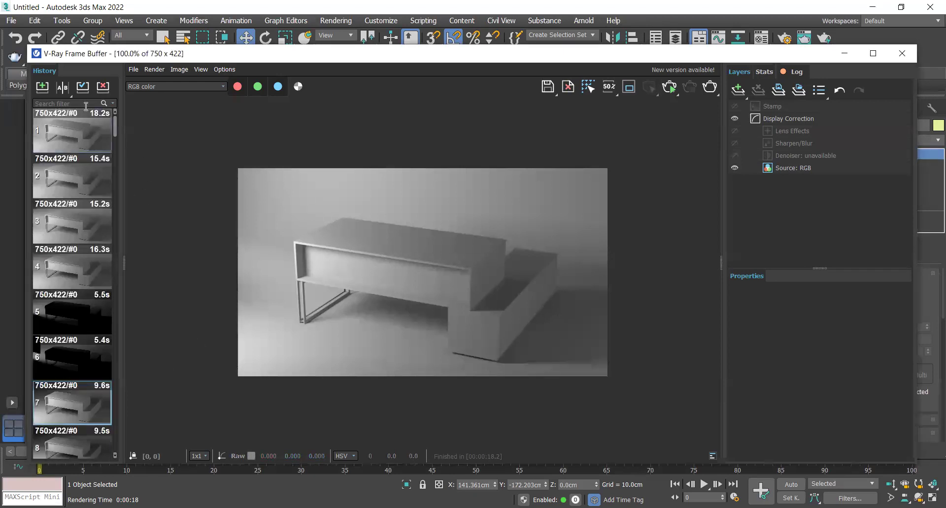
{"action": "left_click", "coordinate": [61, 89]}
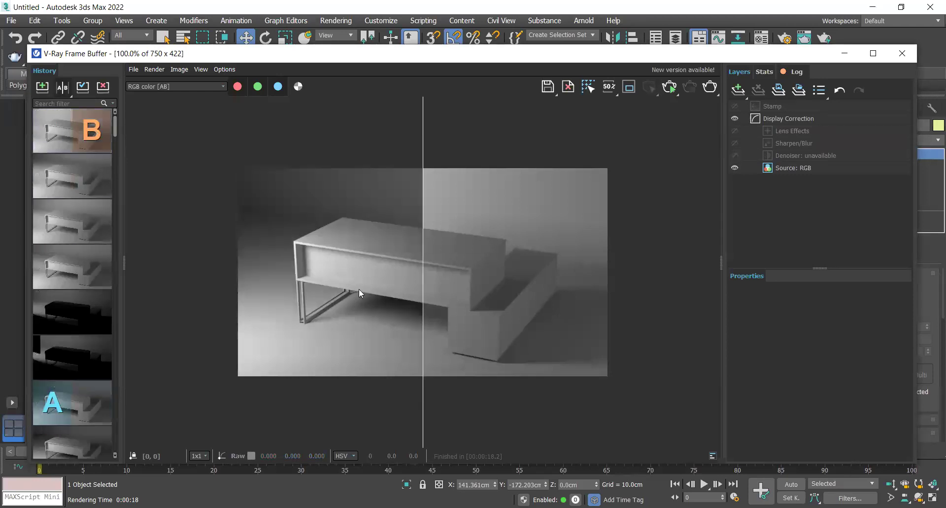
{"action": "left_click_drag", "start_coordinate": [423, 318], "coordinate": [183, 348]}
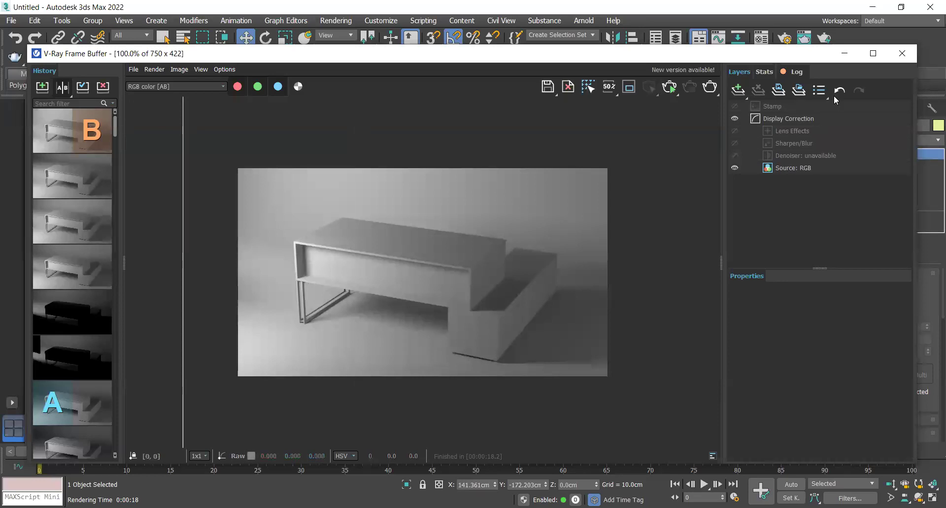
{"action": "left_click", "coordinate": [844, 53]}
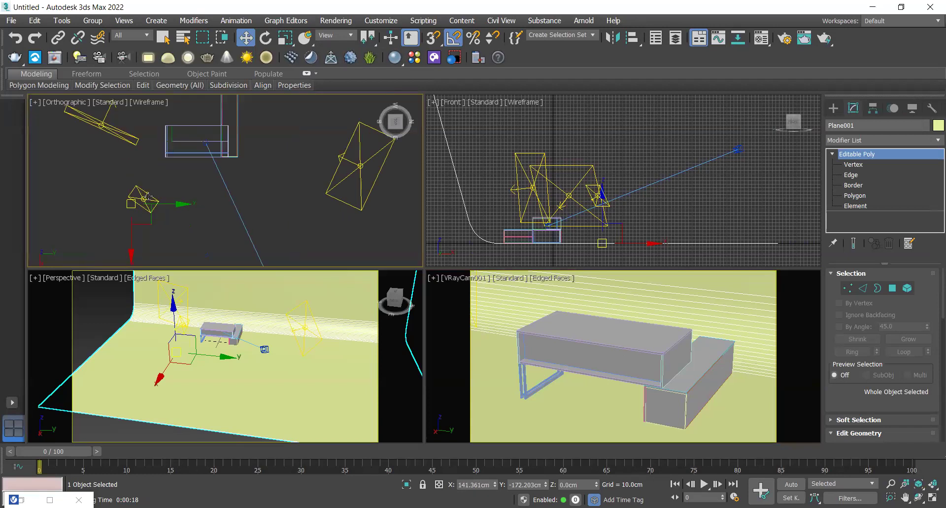
Step: Set the main light's multiplier to 50
{"action": "left_click", "coordinate": [149, 196]}
{"action": "left_click_drag", "start_coordinate": [145, 202], "coordinate": [155, 208]}
{"action": "right_click", "coordinate": [155, 214]}
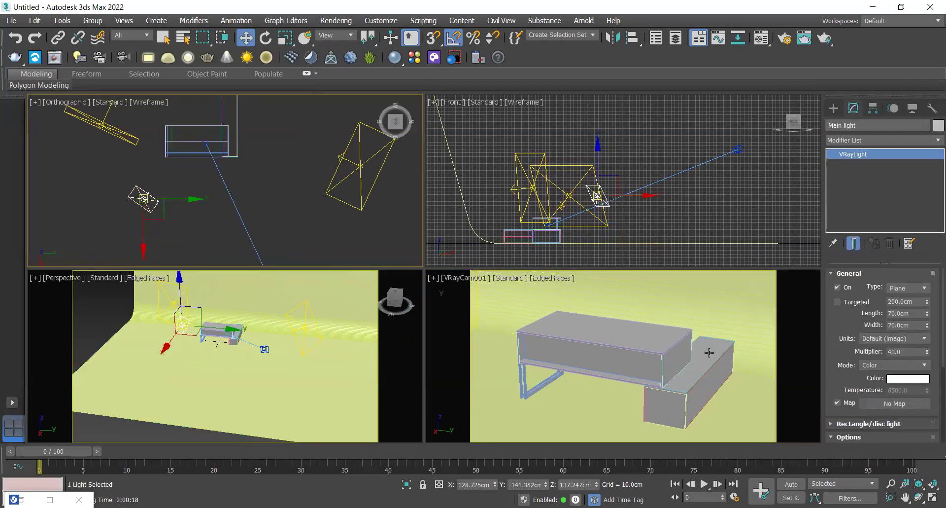
{"action": "left_click", "coordinate": [906, 353]}
{"action": "type", "text": "50"}
Step: Render the camera view with the brighter main light and compare the two latest history renders
{"action": "left_click", "coordinate": [666, 326]}
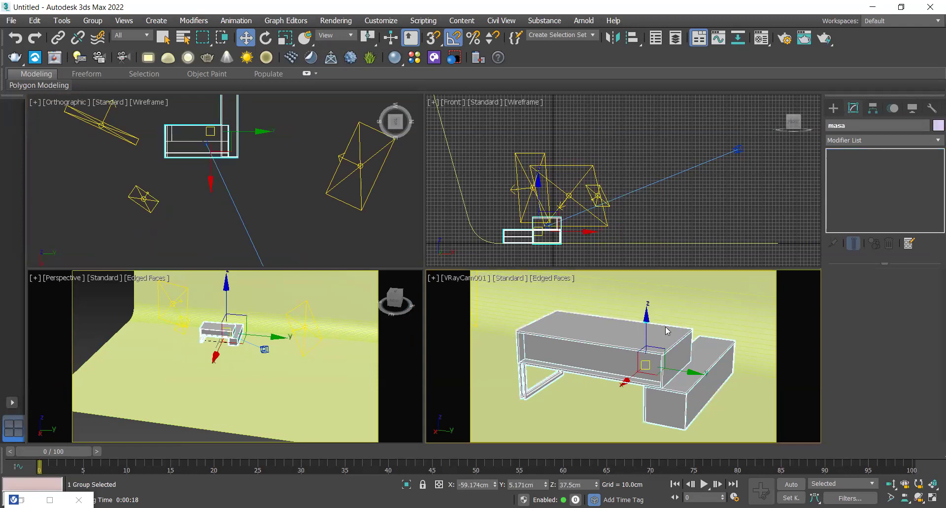
{"action": "key", "text": "shift+q"}
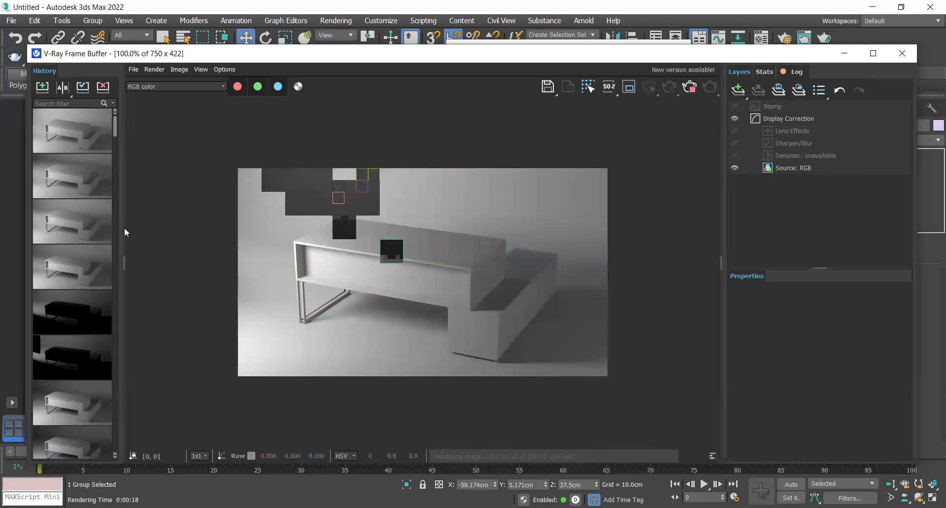
{"action": "left_click", "coordinate": [71, 173]}
{"action": "left_click", "coordinate": [80, 137]}
{"action": "left_click", "coordinate": [76, 180]}
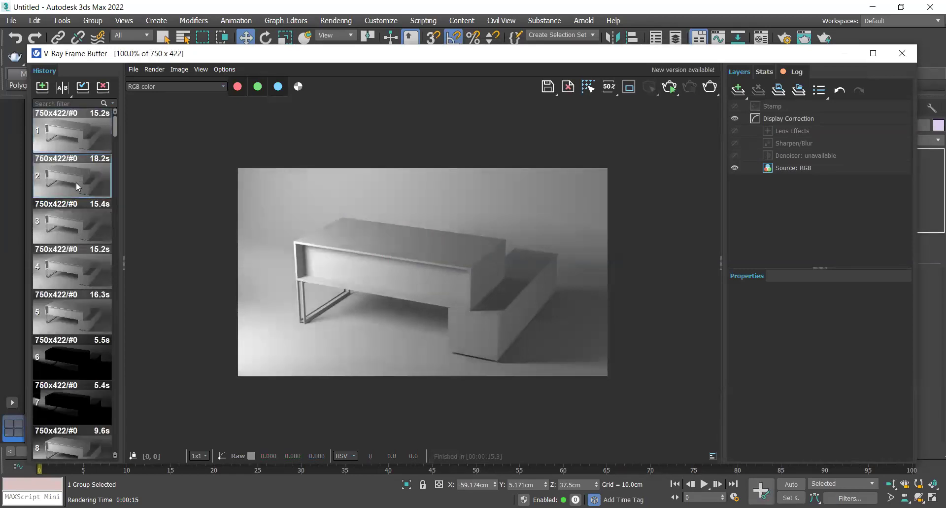
{"action": "left_click", "coordinate": [76, 150]}
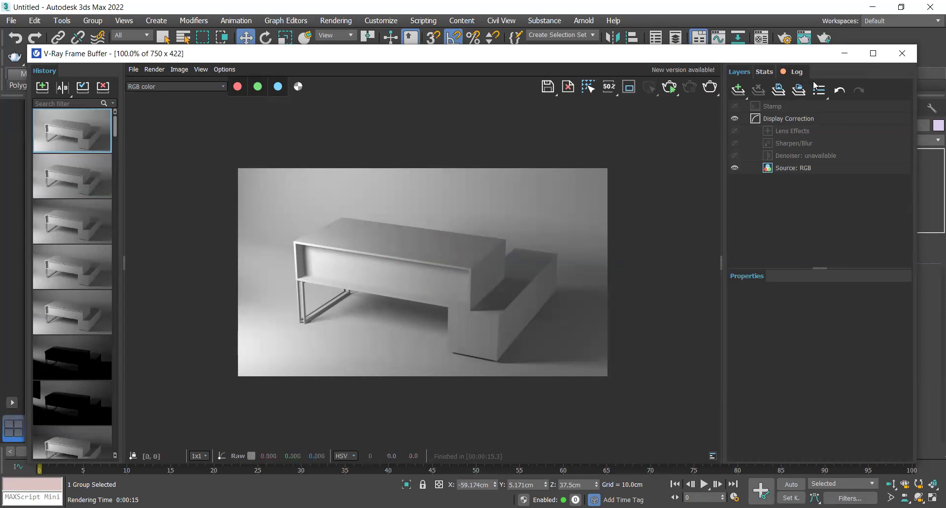
{"action": "left_click", "coordinate": [841, 56]}
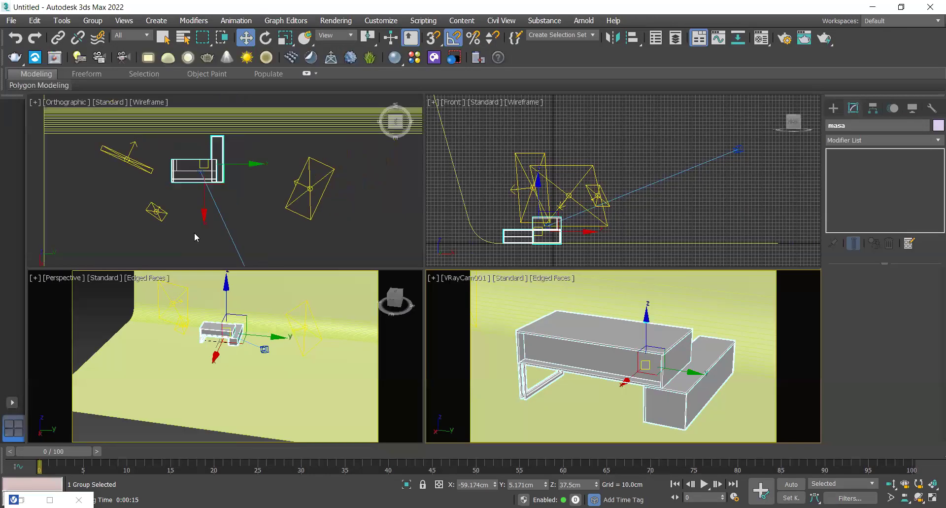
Step: Examine the placement, size and intensity settings of the main light and the fill light
{"action": "left_click", "coordinate": [156, 211]}
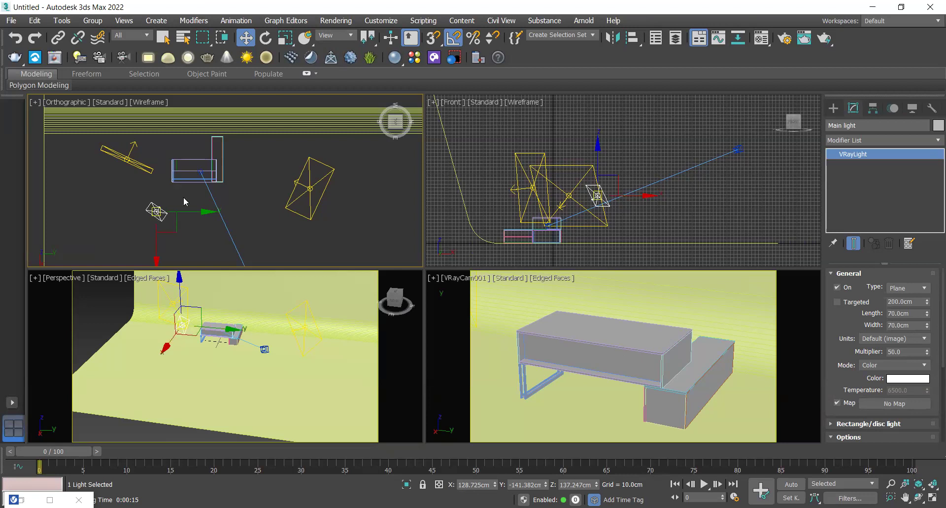
{"action": "left_click", "coordinate": [309, 188]}
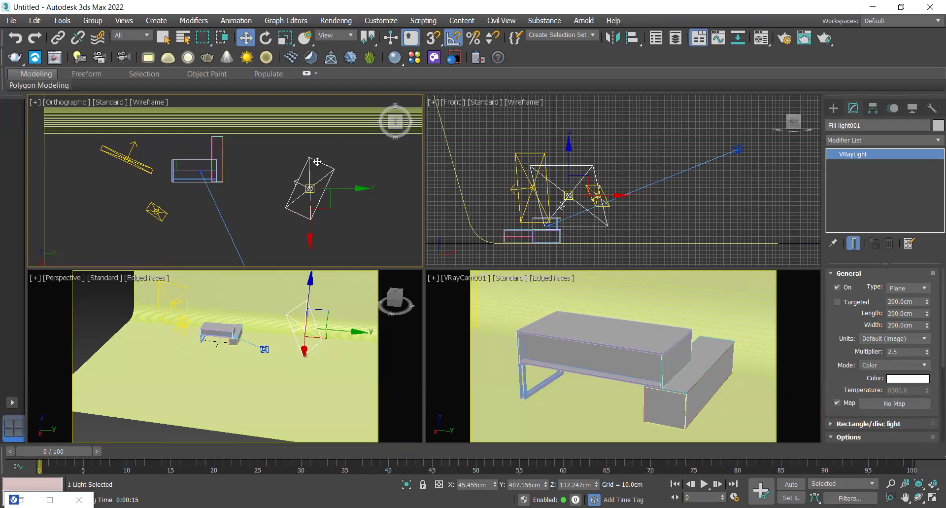
{"action": "scroll", "coordinate": [264, 153], "scroll_direction": "down", "scroll_amount": 5}
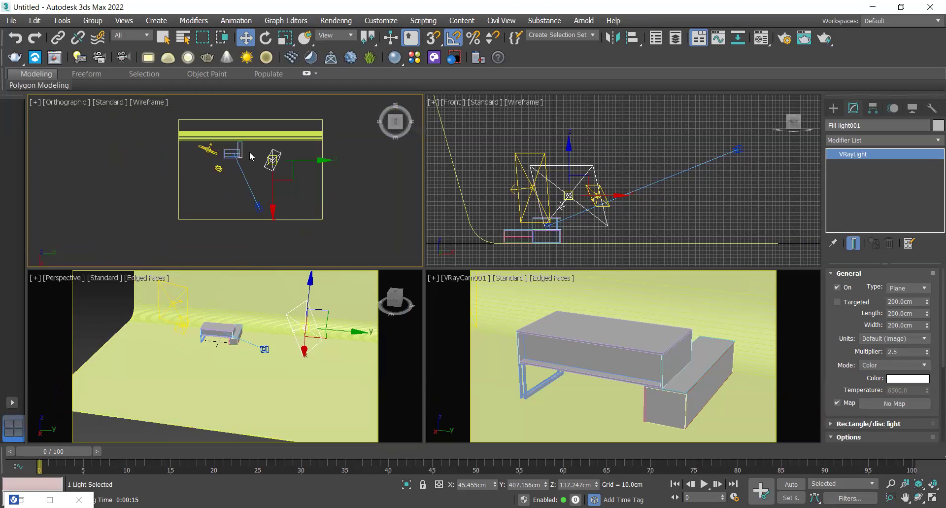
{"action": "scroll", "coordinate": [251, 156], "scroll_direction": "up", "scroll_amount": 6}
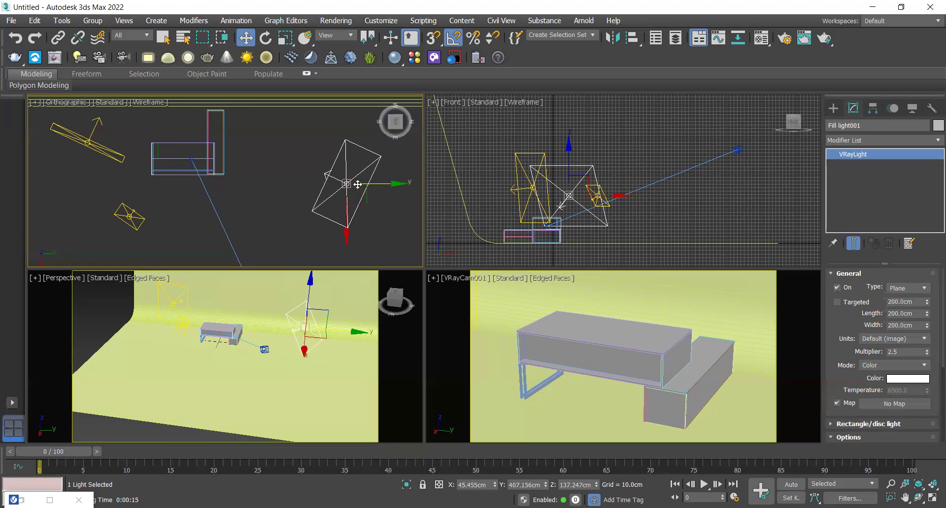
{"action": "scroll", "coordinate": [355, 183], "scroll_direction": "down", "scroll_amount": 2}
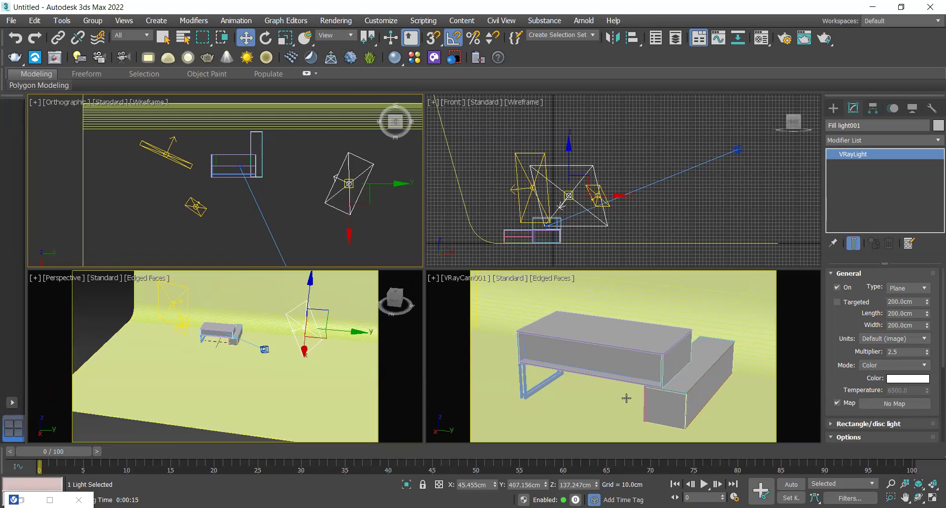
{"action": "left_click_drag", "start_coordinate": [893, 359], "coordinate": [893, 357]}
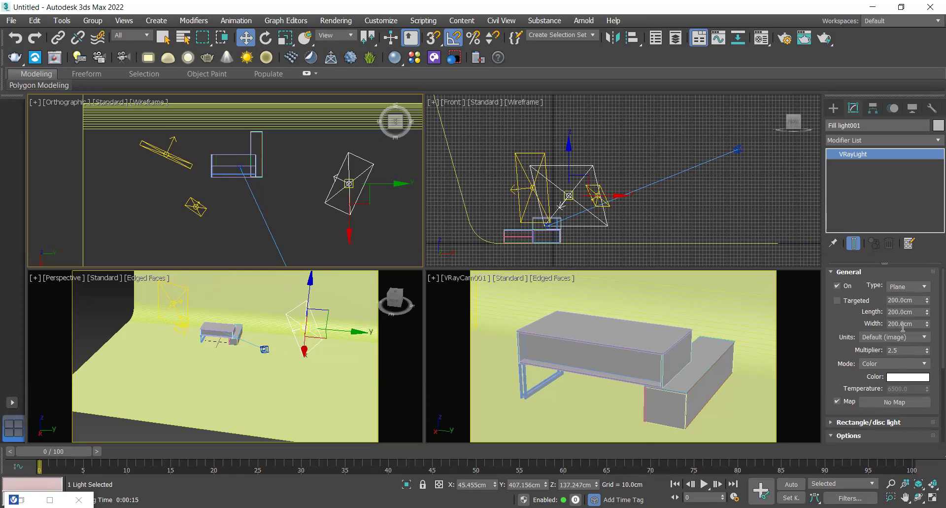
Step: Check the last render and move the studio back light behind the table to about X -157 cm, Y -38 cm
{"action": "left_click", "coordinate": [173, 156]}
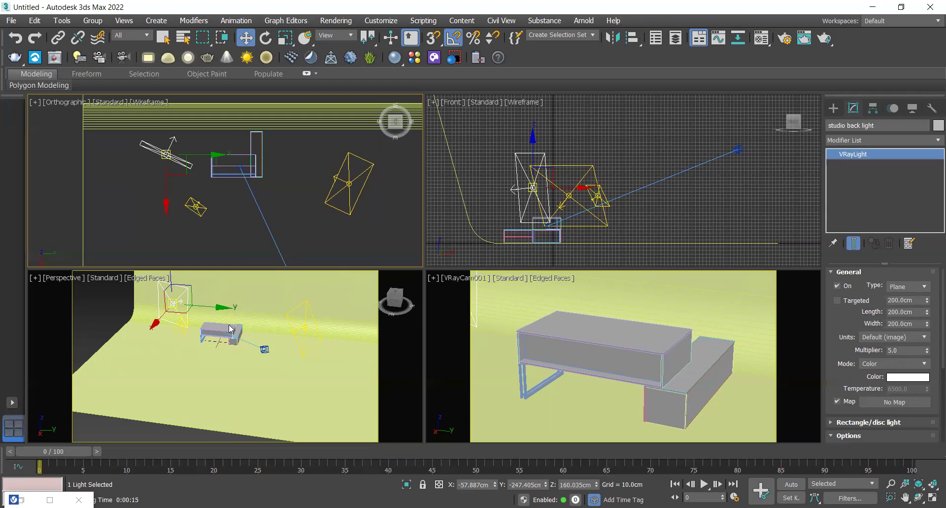
{"action": "key", "text": "ctrl+i"}
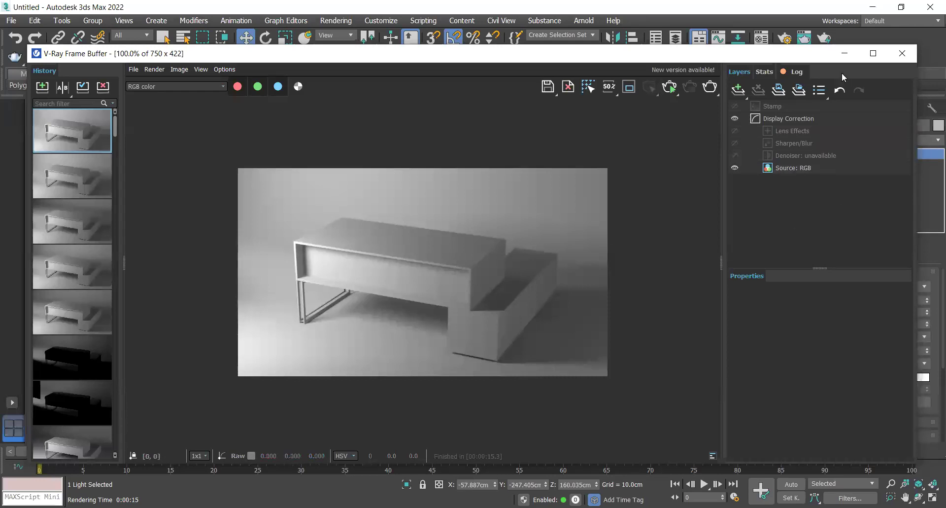
{"action": "left_click", "coordinate": [845, 53]}
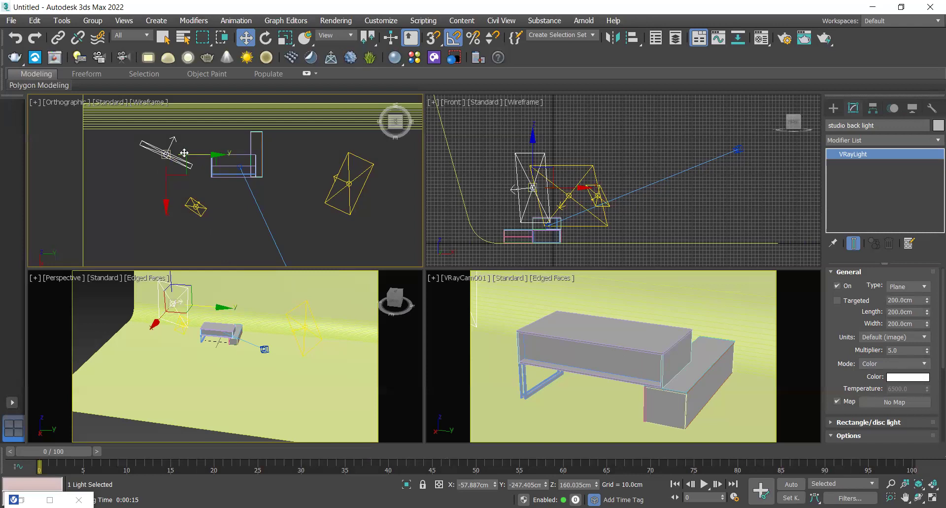
{"action": "left_click_drag", "start_coordinate": [166, 154], "coordinate": [224, 124]}
Step: Render the camera view with the moved back light and compare it with the previous history render
{"action": "left_click", "coordinate": [513, 302]}
{"action": "key", "text": "shift+q"}
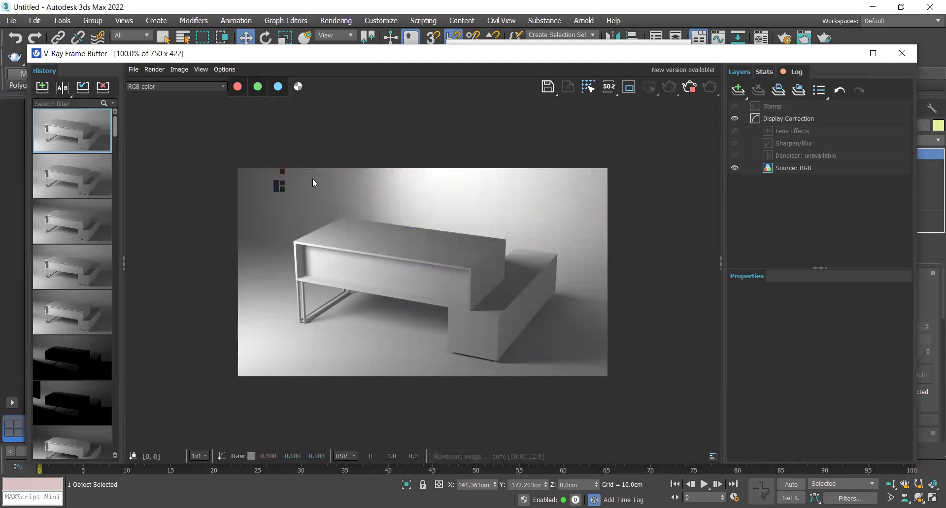
{"action": "left_click", "coordinate": [69, 179]}
{"action": "left_click", "coordinate": [61, 128]}
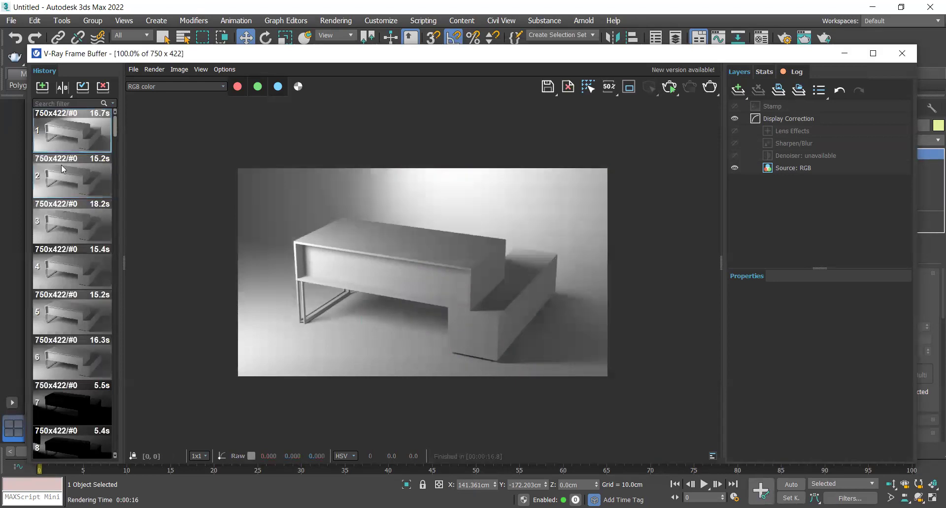
{"action": "left_click", "coordinate": [76, 188]}
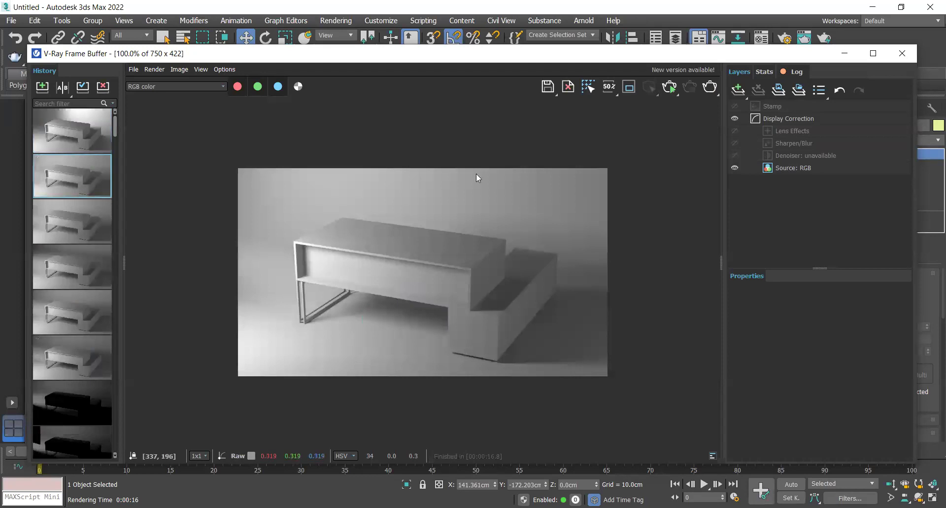
{"action": "left_click", "coordinate": [844, 53]}
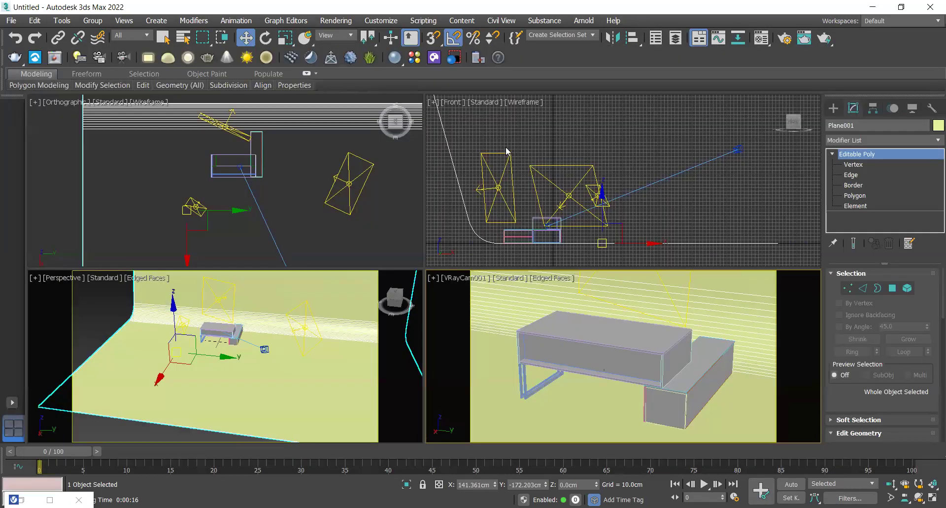
Step: Rotate the studio back light 40° in the front view and render the camera view to check the tilt
{"action": "left_click", "coordinate": [496, 189]}
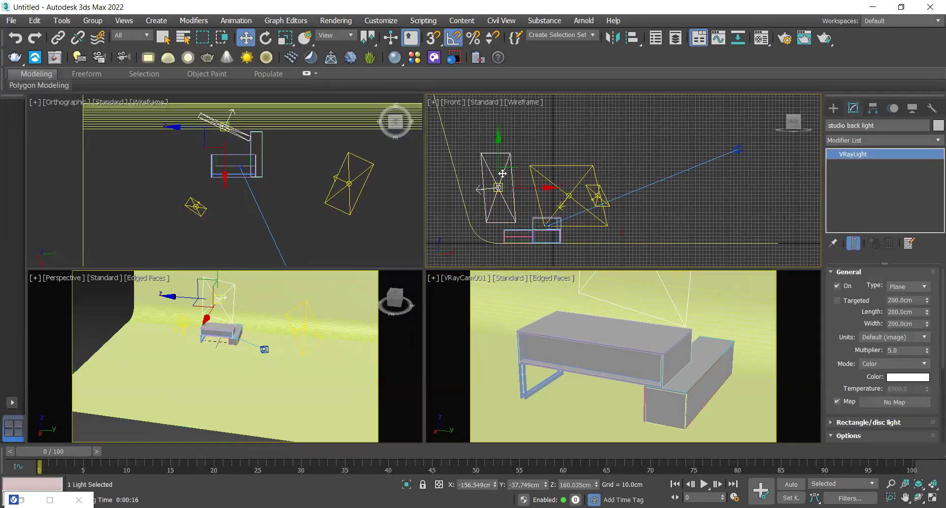
{"action": "key", "text": "e"}
{"action": "left_click_drag", "start_coordinate": [537, 166], "coordinate": [536, 144]}
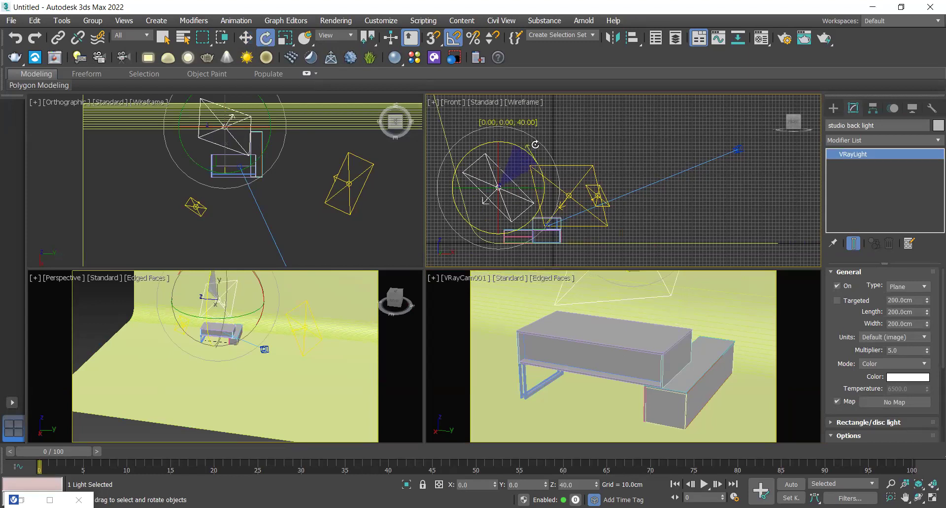
{"action": "left_click", "coordinate": [583, 353]}
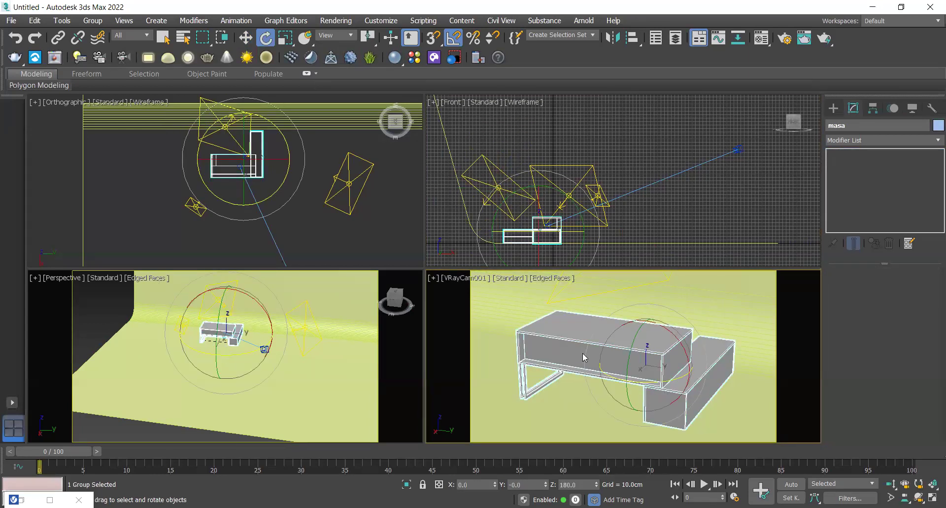
{"action": "key", "text": "shift+q"}
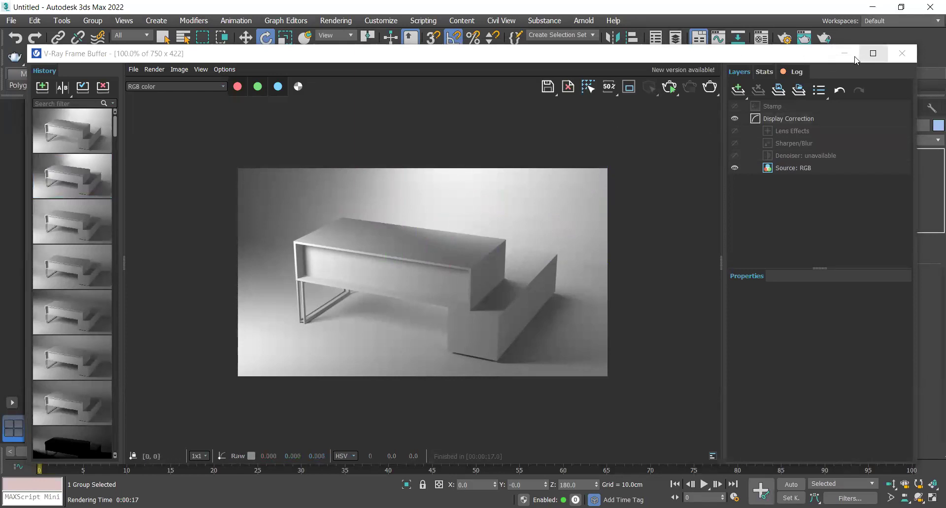
{"action": "key", "text": "super+Down"}
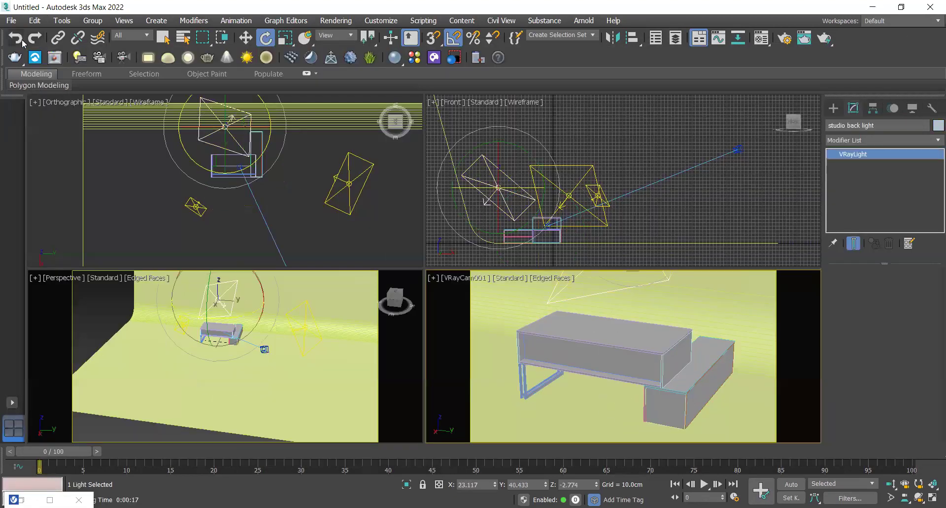
Step: Undo the rotation and the earlier move of the studio back light, returning it beside the table
{"action": "left_click", "coordinate": [22, 43]}
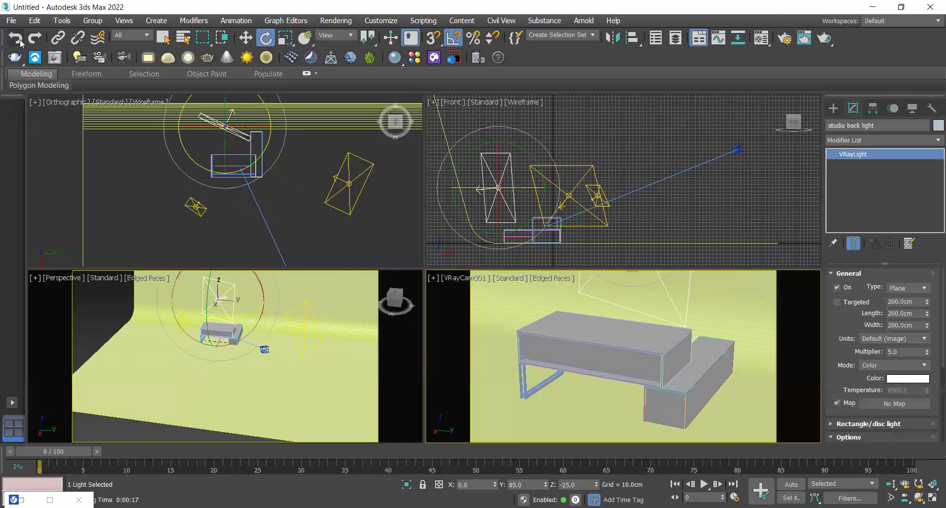
{"action": "left_click", "coordinate": [22, 43]}
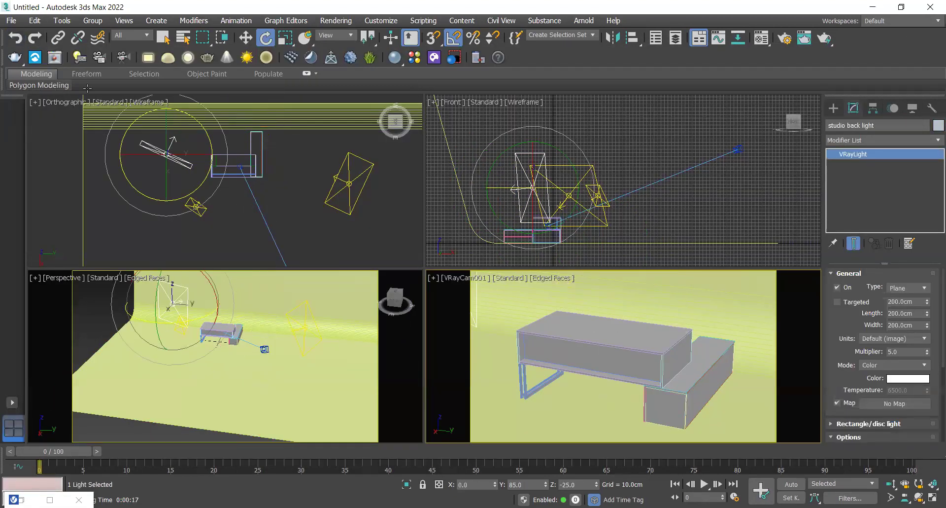
{"action": "left_click", "coordinate": [15, 38]}
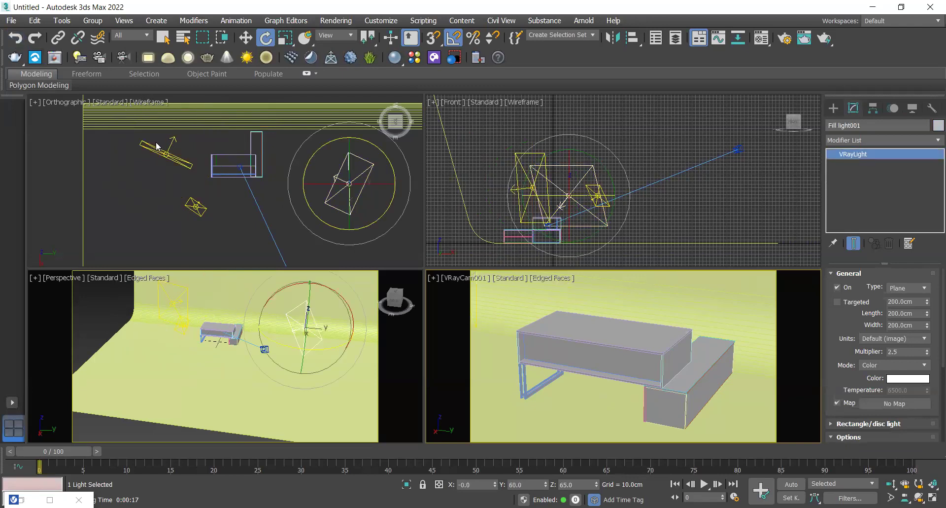
{"action": "left_click", "coordinate": [168, 152]}
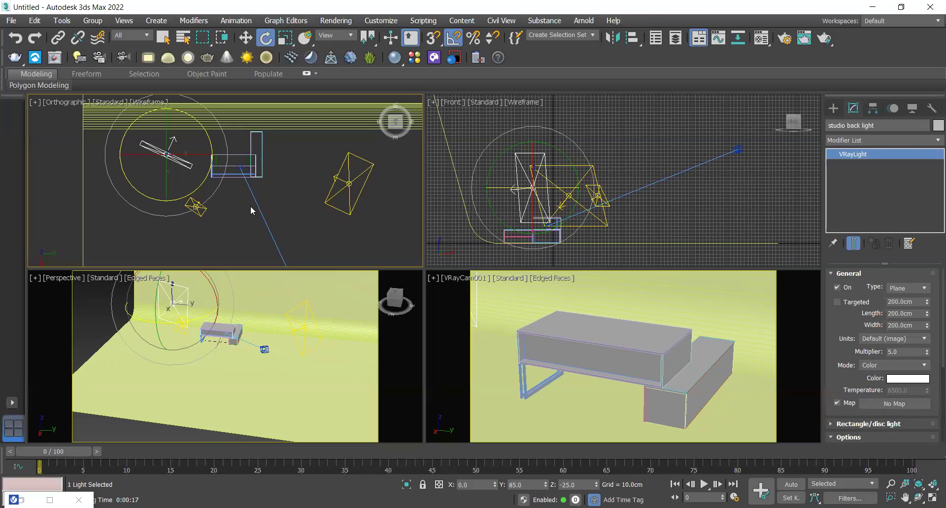
{"action": "left_click", "coordinate": [189, 210]}
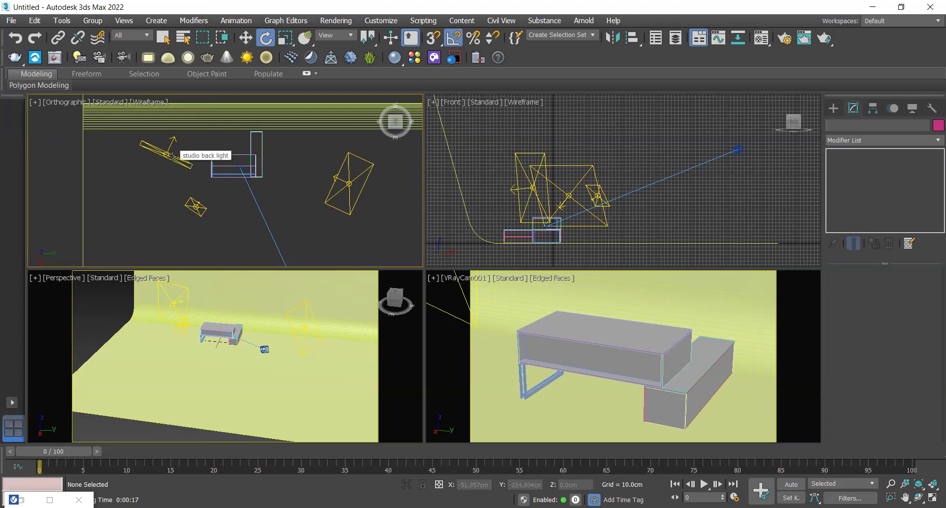
Step: Copy the main light to just behind the table at about X -141 cm, Y 19 cm and name it Rim light
{"action": "left_click", "coordinate": [194, 209]}
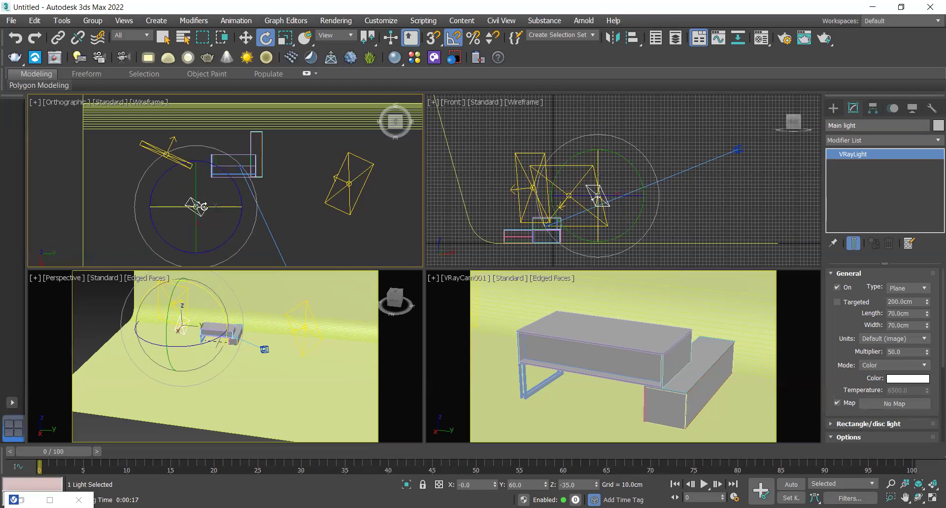
{"action": "key", "text": "w"}
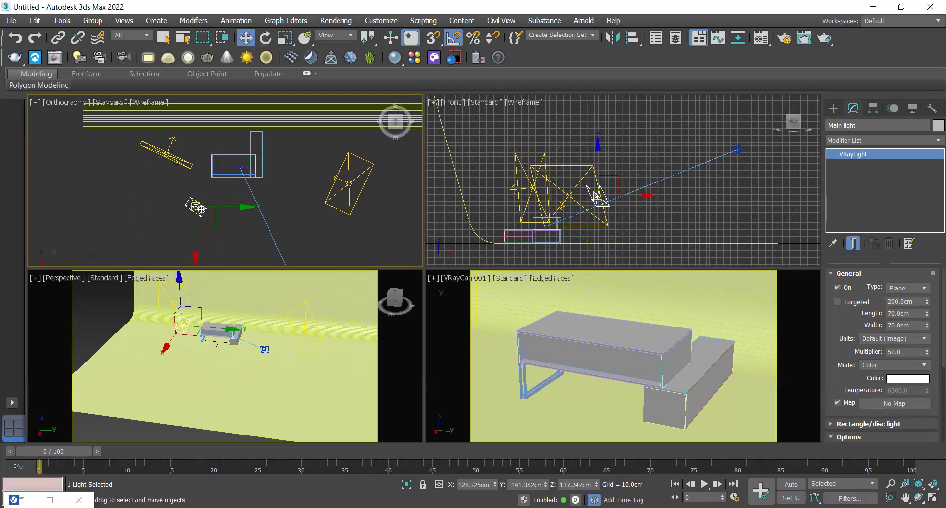
{"action": "mouse_move", "coordinate": [200, 206]}
{"action": "left_mouse_down", "text": "shift"}
{"action": "mouse_move", "coordinate": [249, 127]}
{"action": "mouse_move", "coordinate": [246, 137]}
{"action": "left_mouse_up", "text": "shift"}
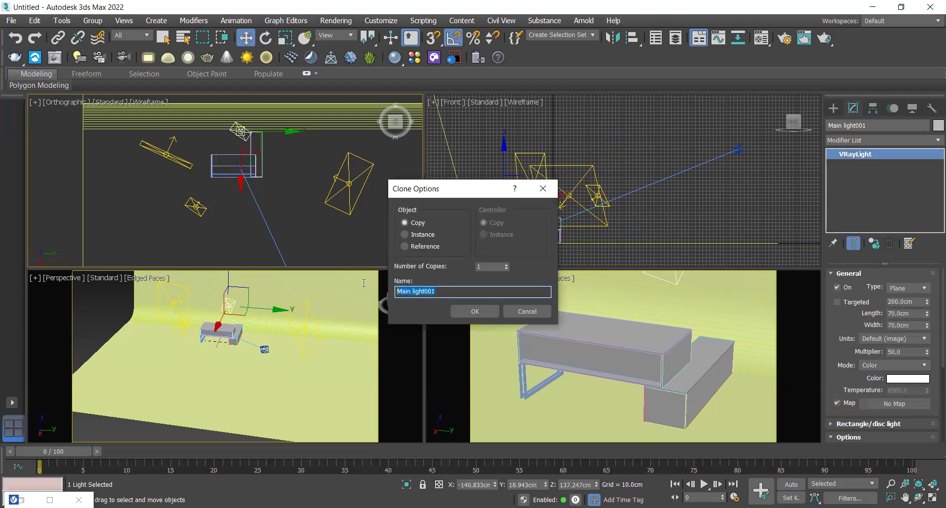
{"action": "type", "text": "r"}
{"action": "key", "text": "Return"}
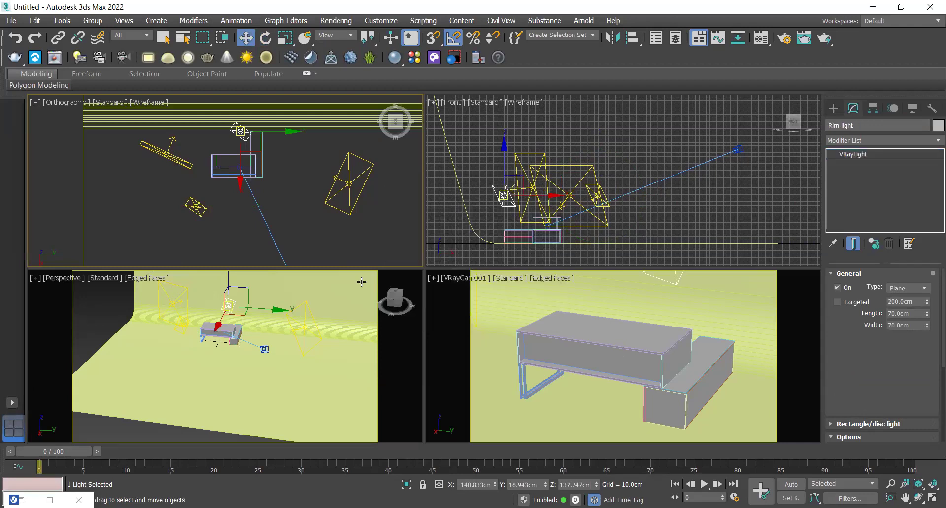
Step: Rotate the rim light in the top view to a Z angle of -180°, squaring it with the table
{"action": "middle_click_drag", "start_coordinate": [246, 154], "coordinate": [246, 150]}
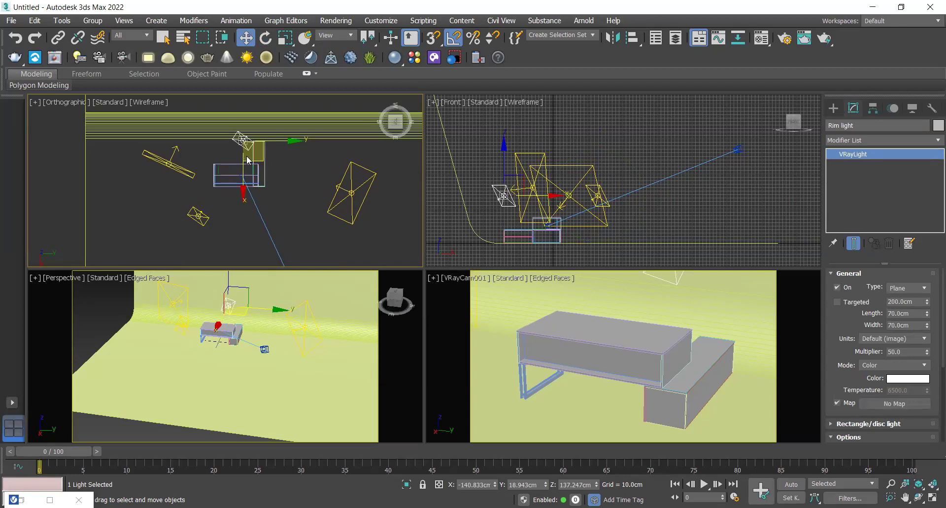
{"action": "key", "text": "e"}
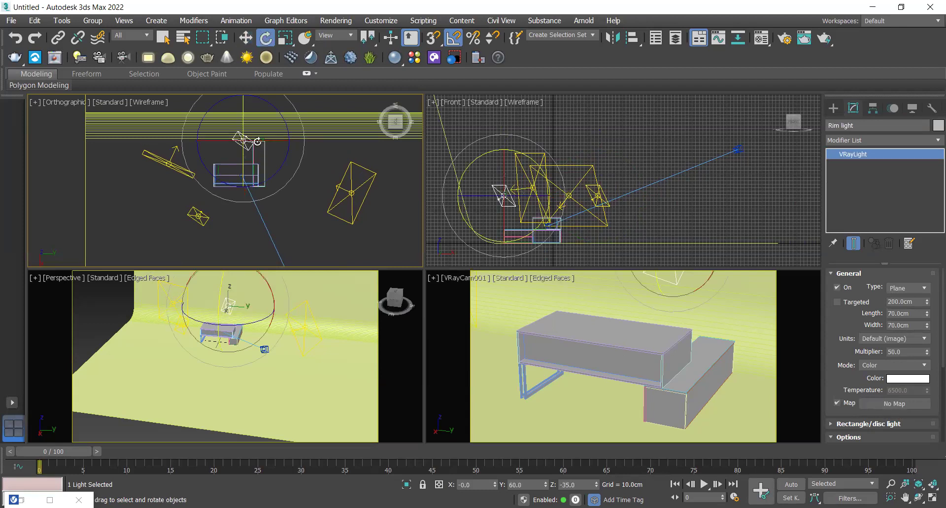
{"action": "left_click_drag", "start_coordinate": [291, 146], "coordinate": [286, 132]}
{"action": "middle_click_drag", "start_coordinate": [241, 141], "coordinate": [225, 143]}
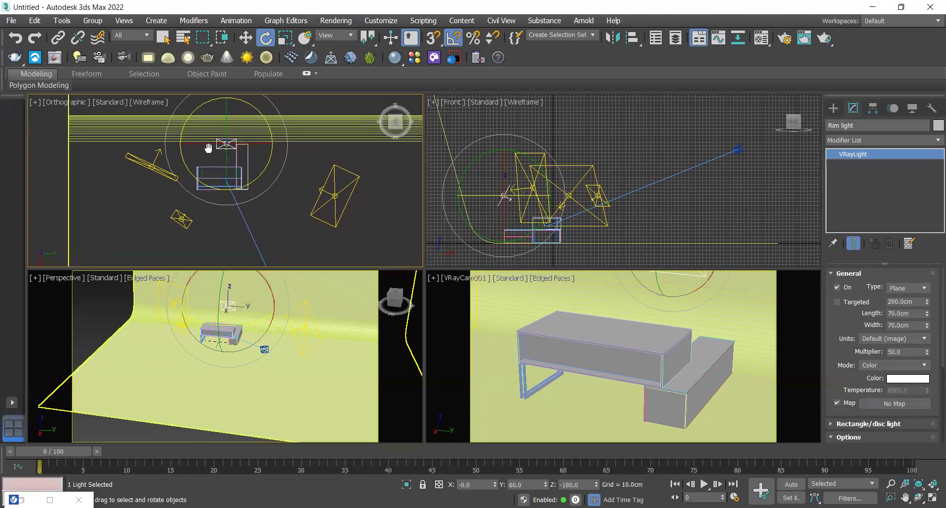
Step: Shift the rim light behind the table and lower it to about X -159 cm, Y -22 cm, Z 84 cm
{"action": "key", "text": "w"}
{"action": "left_click_drag", "start_coordinate": [225, 143], "coordinate": [215, 142]}
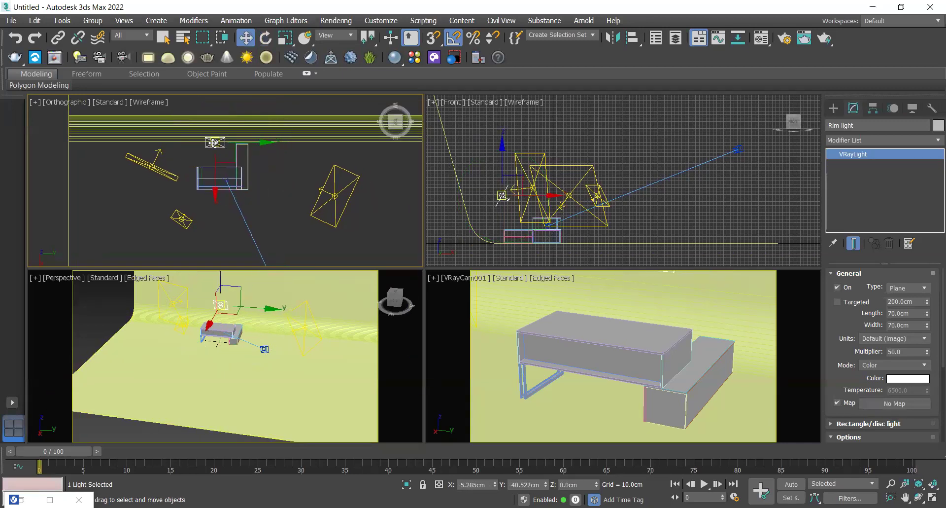
{"action": "middle_click_drag", "start_coordinate": [498, 208], "coordinate": [496, 210]}
{"action": "left_click_drag", "start_coordinate": [500, 197], "coordinate": [498, 216]}
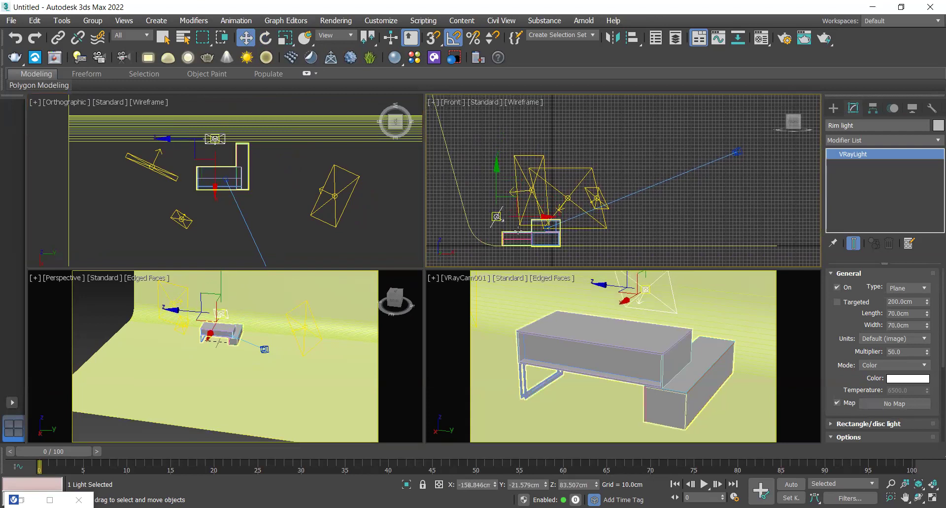
Step: Turn off the fill light, the main light and the studio back light, leaving only the rim light on
{"action": "left_click", "coordinate": [333, 193]}
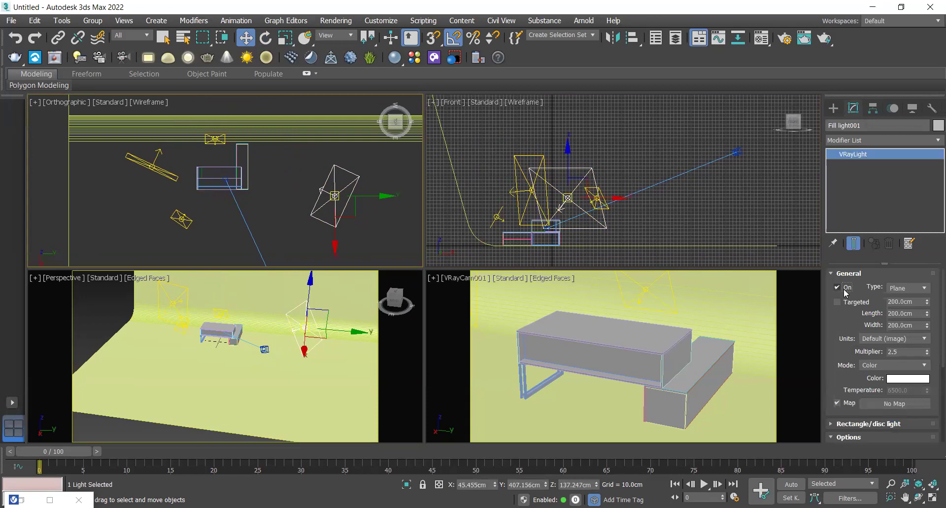
{"action": "left_click", "coordinate": [184, 222]}
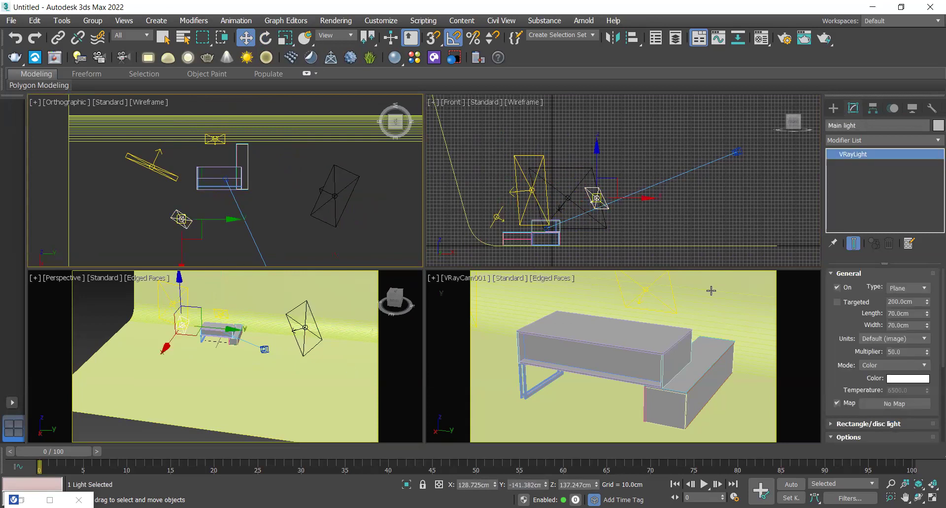
{"action": "left_click", "coordinate": [847, 288]}
{"action": "left_click", "coordinate": [151, 166]}
{"action": "left_click", "coordinate": [846, 289]}
{"action": "left_click", "coordinate": [846, 291]}
{"action": "left_click", "coordinate": [299, 211]}
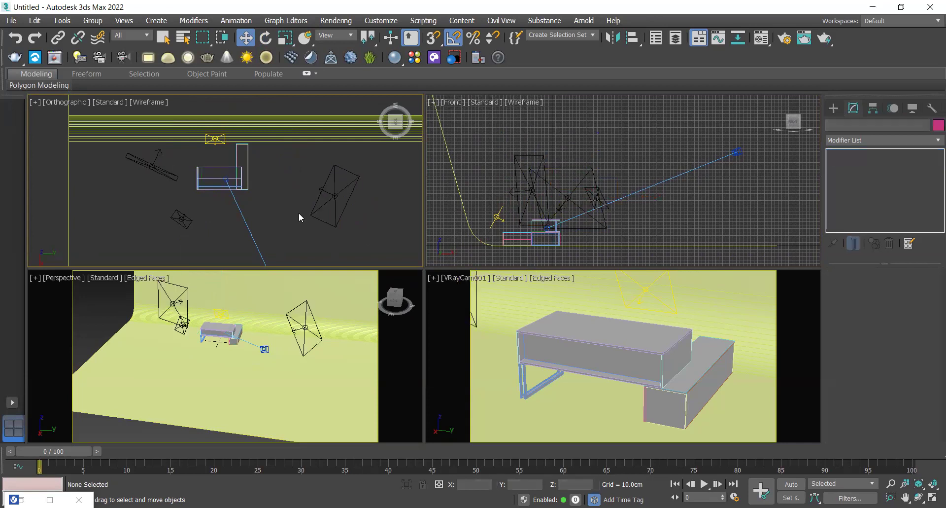
Step: Move the rim light to about X -139 cm, Y 1 cm and render the camera view with it alone
{"action": "left_click", "coordinate": [215, 140]}
{"action": "left_click_drag", "start_coordinate": [216, 140], "coordinate": [222, 145]}
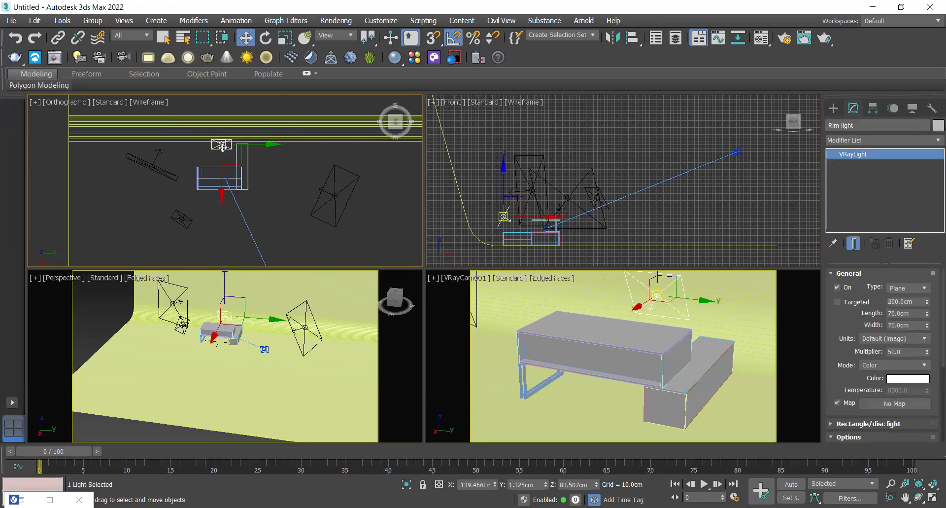
{"action": "left_click", "coordinate": [608, 376]}
{"action": "key", "text": "shift+q"}
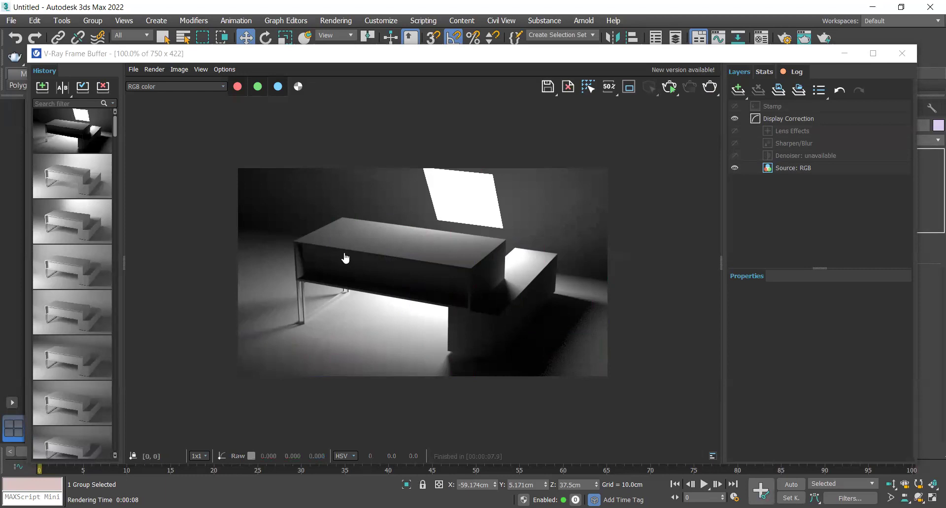
Step: Switch to Chrome and search Google for "rim lights"
{"action": "key", "text": "alt+Tab"}
{"action": "left_click", "coordinate": [200, 33]}
{"action": "type", "text": "ru"}
{"action": "key", "text": "BackSpace"}
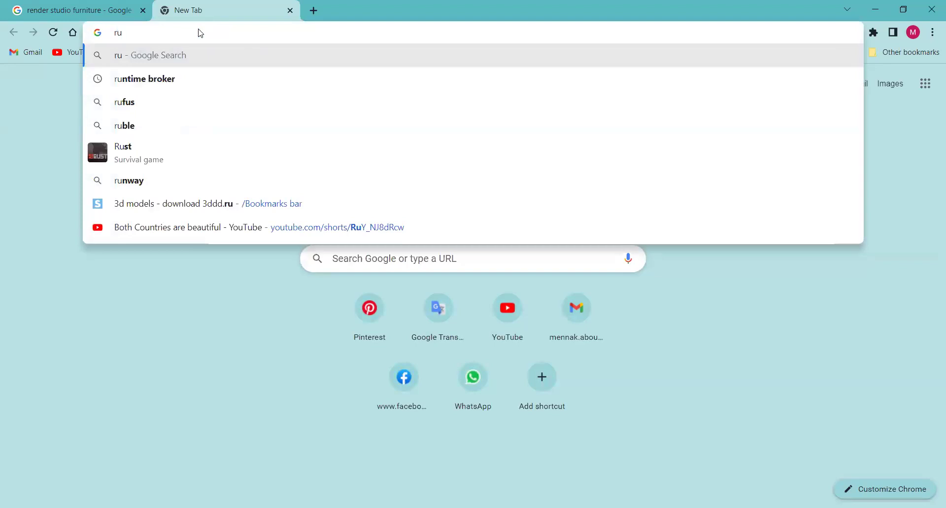
{"action": "key", "text": "BackSpace"}
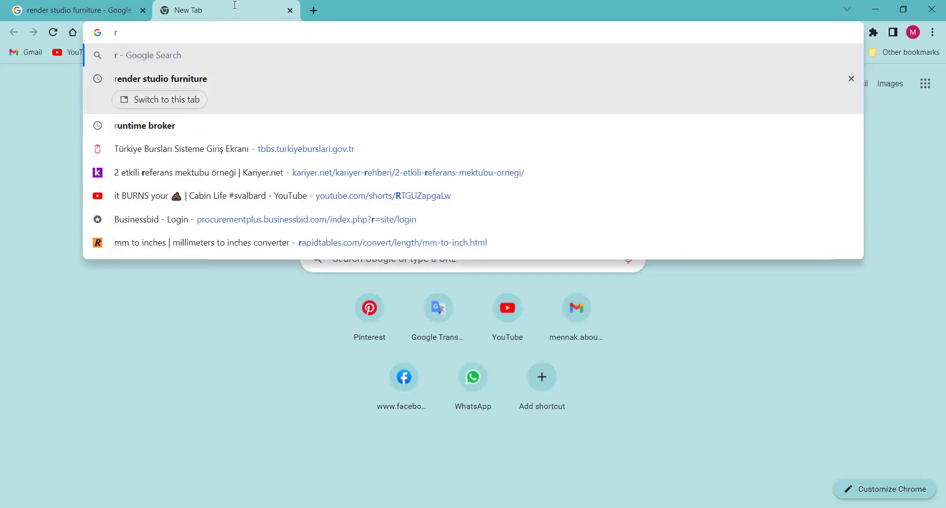
{"action": "type", "text": "im "}
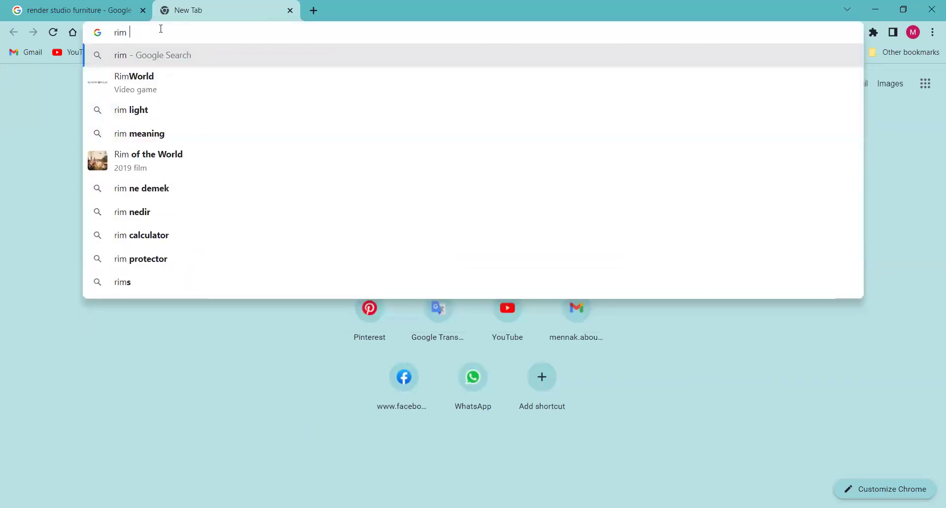
{"action": "type", "text": "lights"}
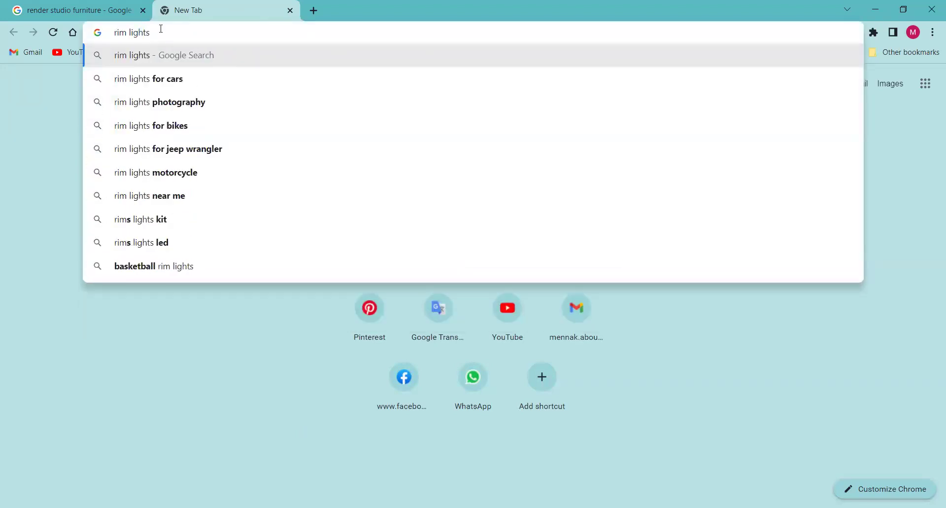
{"action": "key", "text": "Return"}
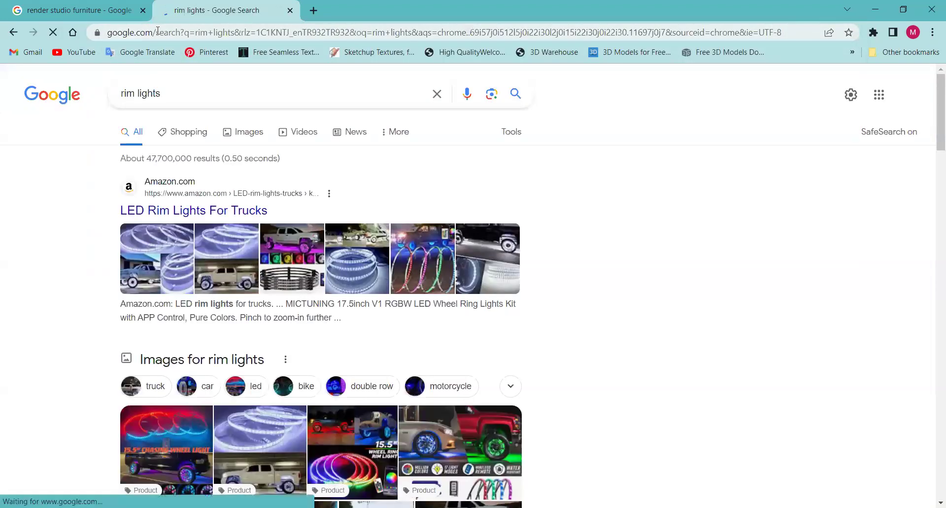
Step: Look through image results for "rim lights in studio photography" and return to the rim light render in 3ds Max
{"action": "left_click", "coordinate": [244, 91]}
{"action": "type", "text": "in"}
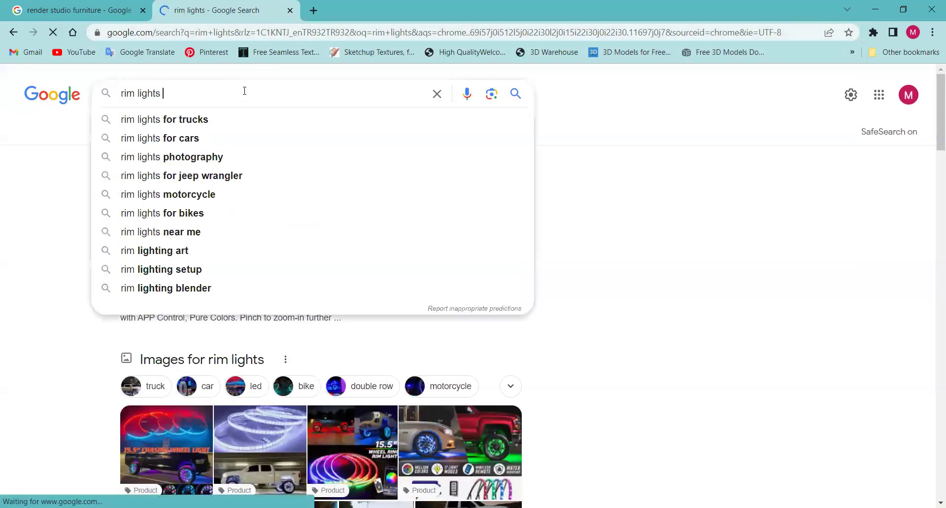
{"action": "type", "text": " studio"}
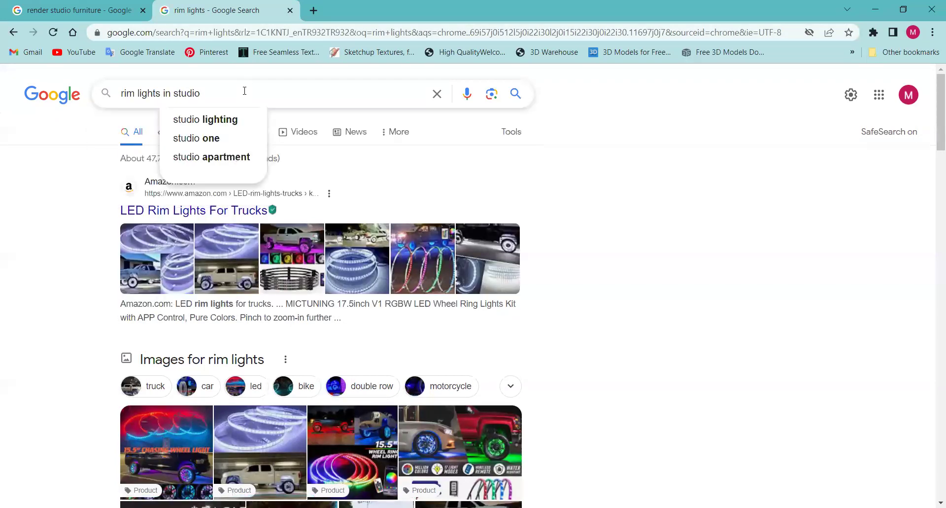
{"action": "type", "text": " photography"}
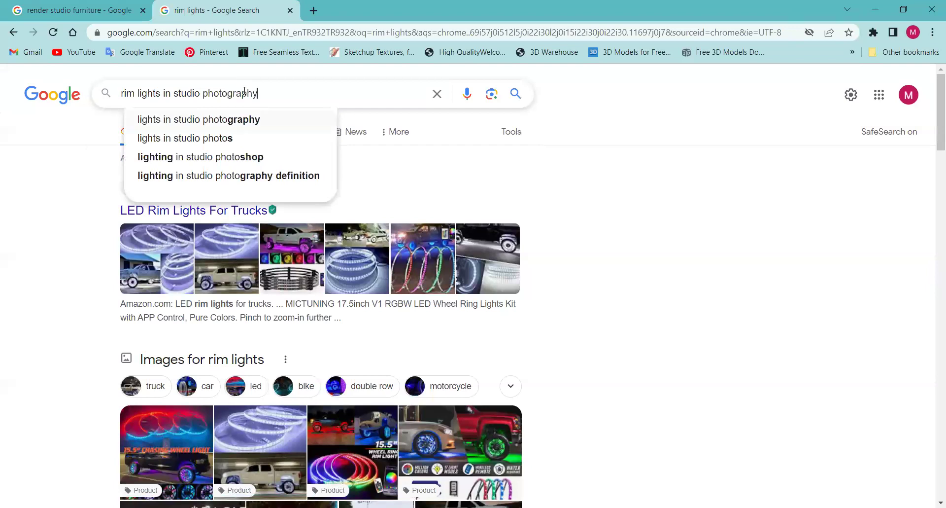
{"action": "key", "text": "Return"}
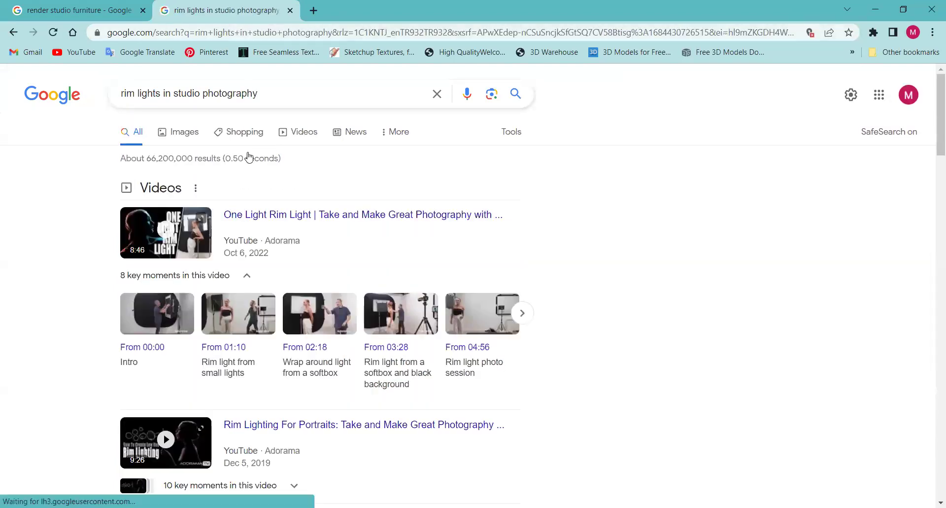
{"action": "left_click", "coordinate": [192, 135]}
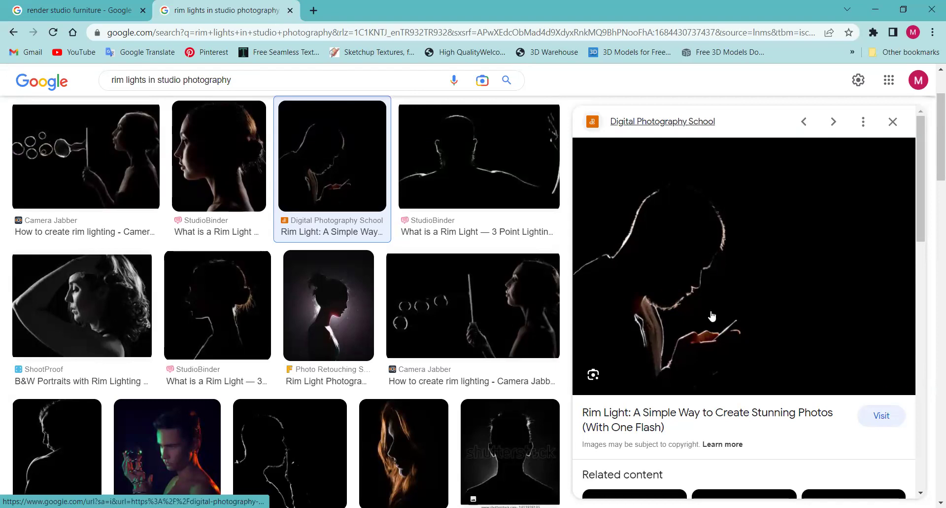
{"action": "left_click", "coordinate": [881, 9]}
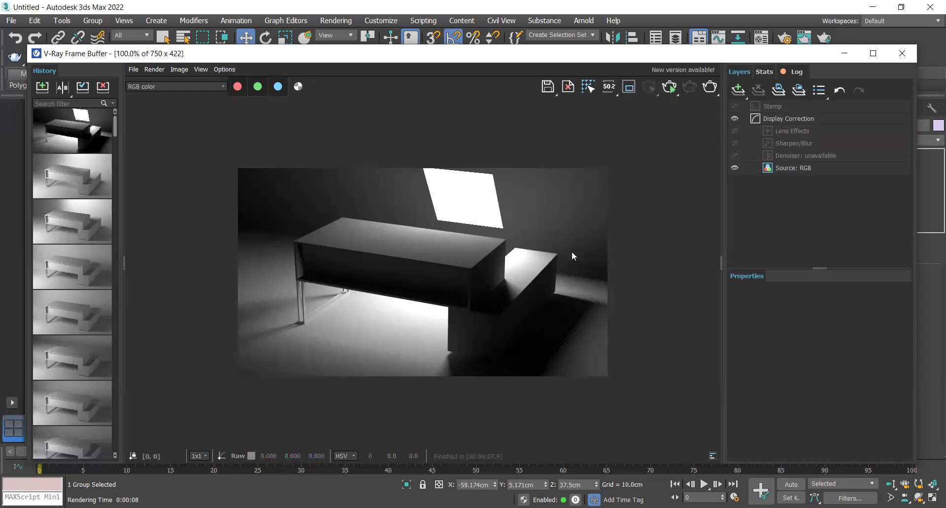
Step: Set the rim light's length and width to 35 cm and render the camera view
{"action": "left_click", "coordinate": [846, 54]}
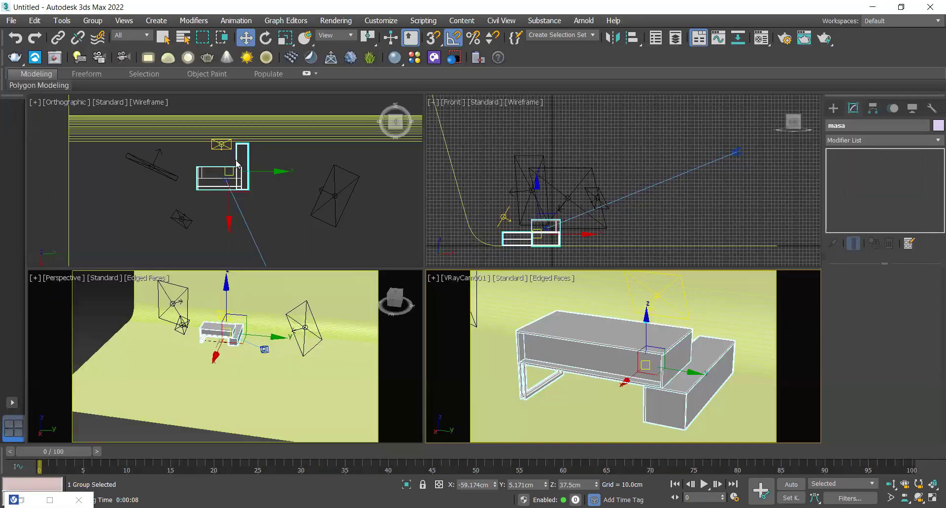
{"action": "left_click", "coordinate": [222, 144]}
{"action": "left_click", "coordinate": [887, 313]}
{"action": "type", "text": "35"}
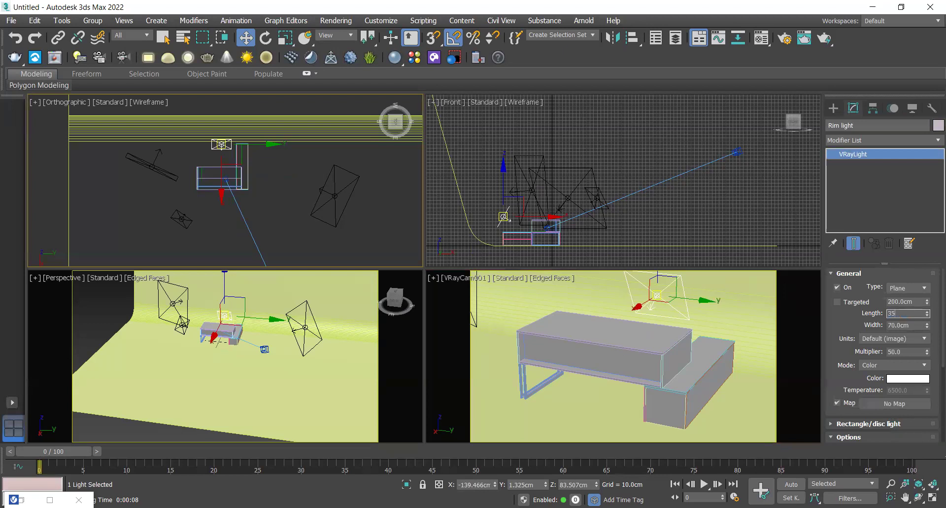
{"action": "key", "text": "Tab"}
{"action": "type", "text": "35"}
{"action": "key", "text": "Return"}
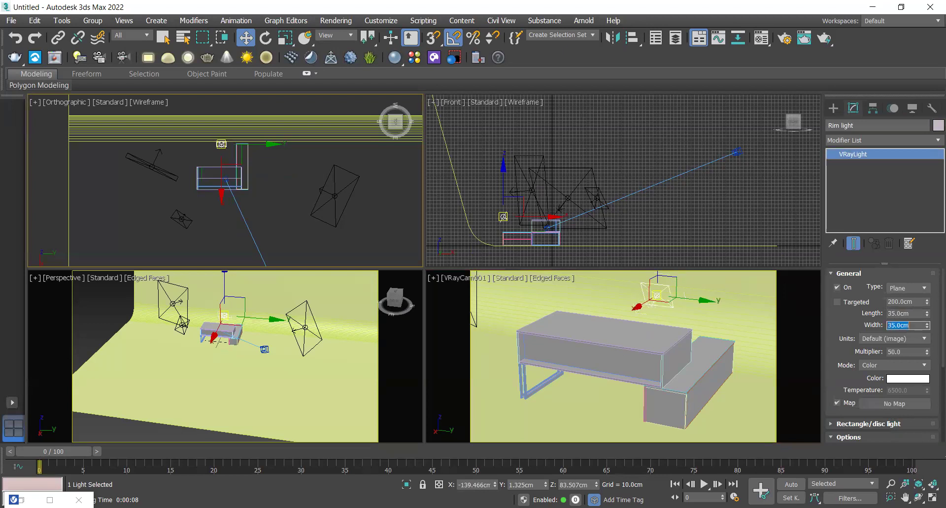
{"action": "left_click", "coordinate": [607, 325]}
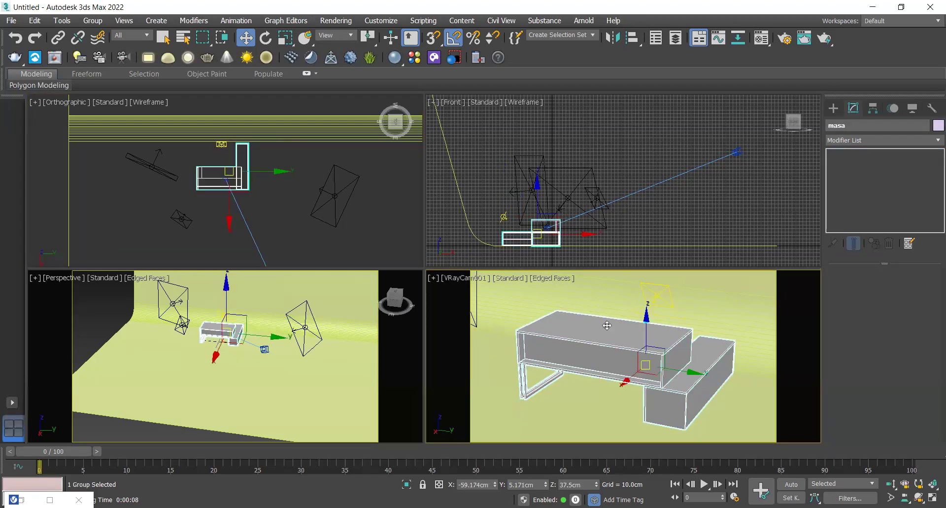
{"action": "key", "text": "shift+q"}
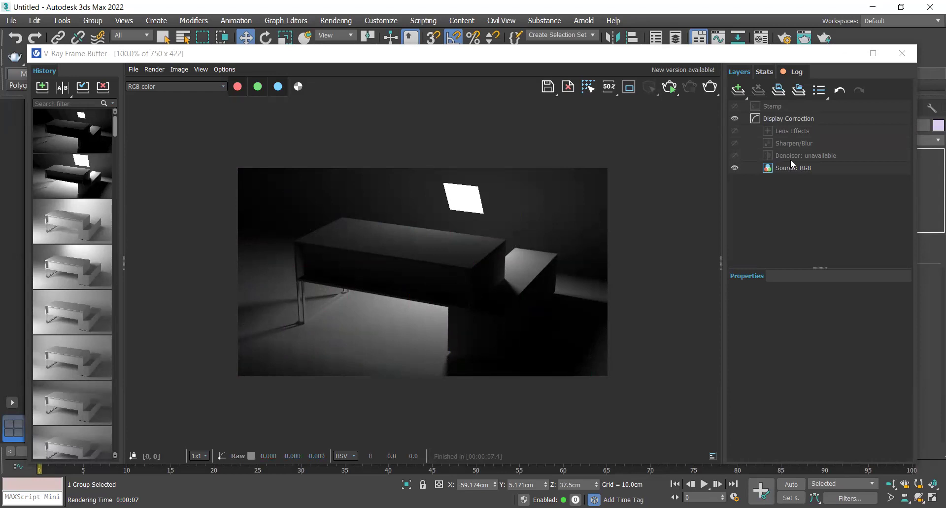
Step: Move the rim light to about Y -30 cm and lower it to about Z 78 cm
{"action": "left_click", "coordinate": [855, 55]}
{"action": "left_click", "coordinate": [656, 299]}
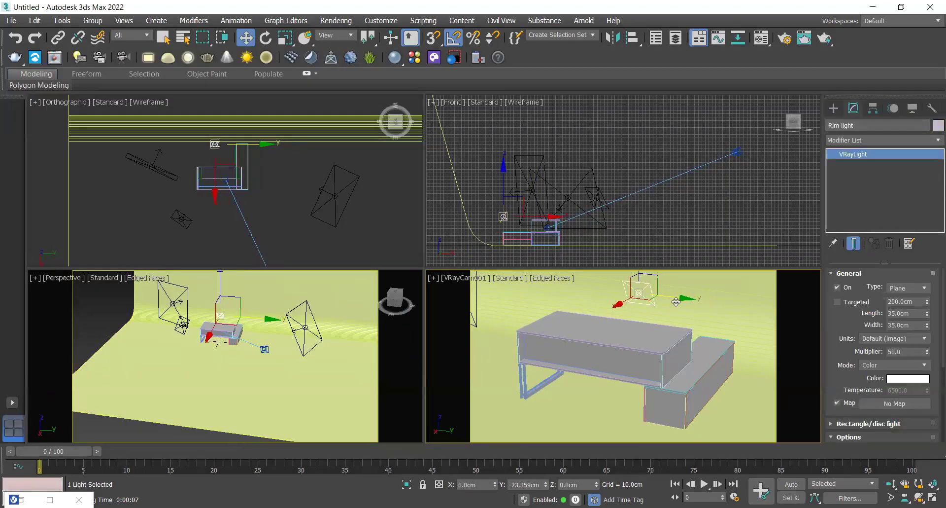
{"action": "right_click", "coordinate": [575, 253]}
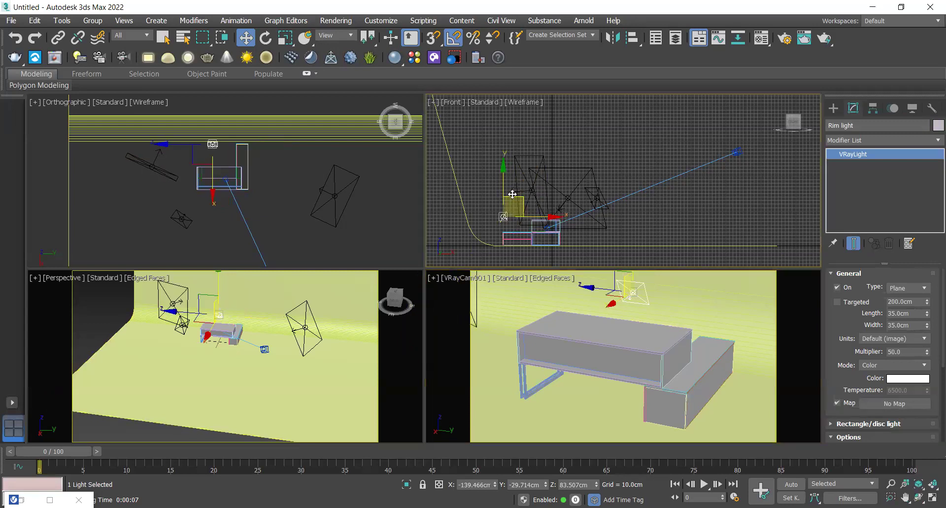
{"action": "left_click_drag", "start_coordinate": [504, 186], "coordinate": [503, 189]}
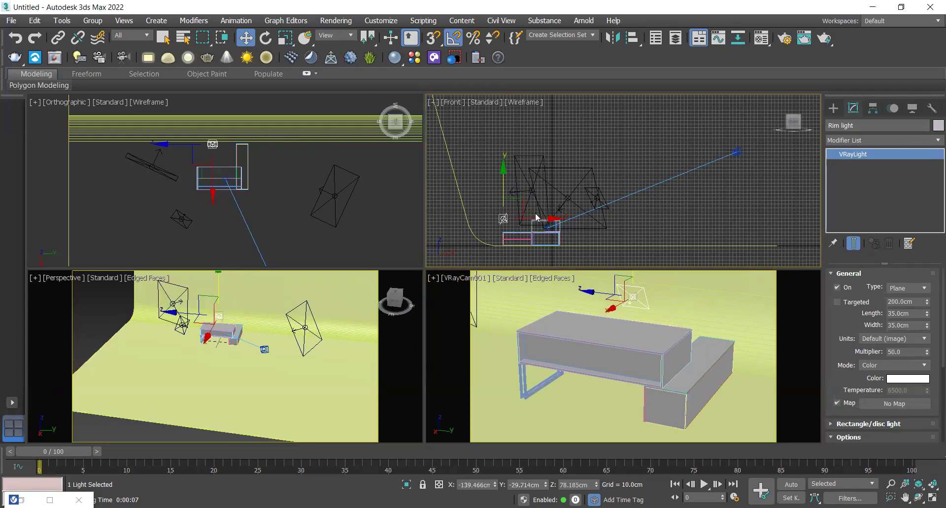
Step: Tilt the rim light 15 degrees in the front view and render the camera view
{"action": "scroll", "coordinate": [504, 221], "scroll_direction": "up", "scroll_amount": 4}
{"action": "middle_click_drag", "start_coordinate": [504, 221], "coordinate": [532, 171]}
{"action": "key", "text": "e"}
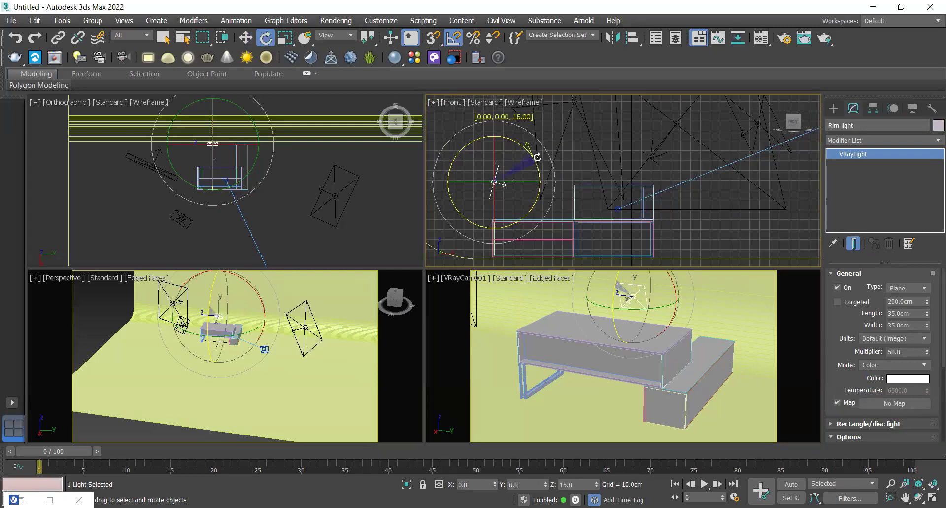
{"action": "left_click", "coordinate": [633, 345]}
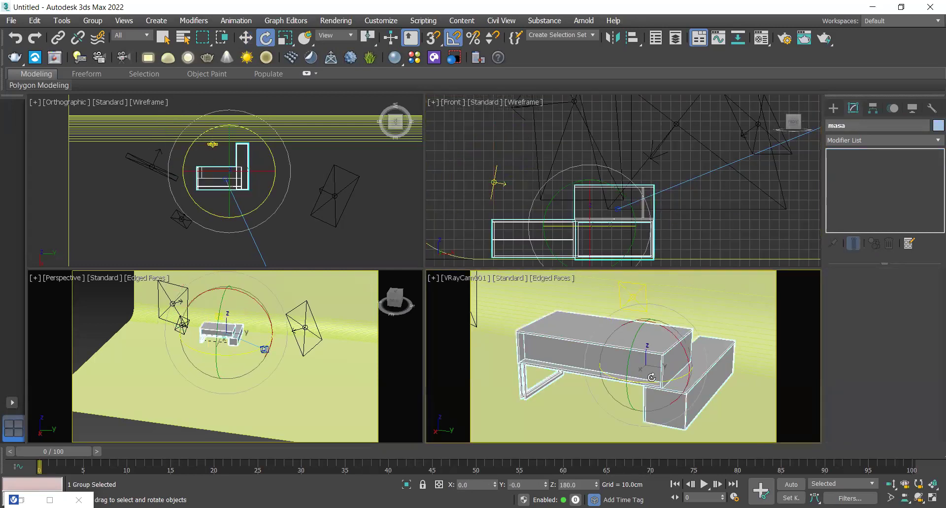
{"action": "key", "text": "shift+q"}
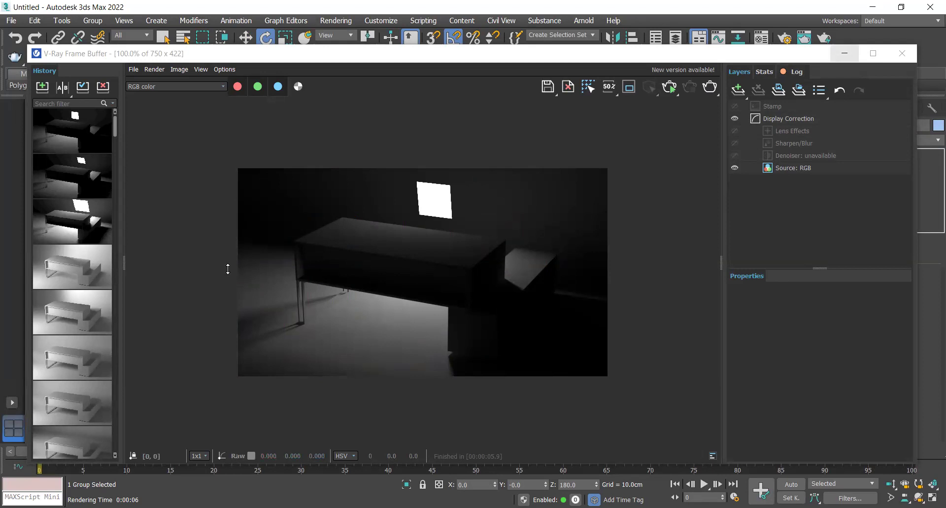
Step: Try the rim light at about X -132 cm, Y -70 cm, Z 62 cm and render the camera view
{"action": "left_click", "coordinate": [844, 54]}
{"action": "left_click", "coordinate": [494, 181]}
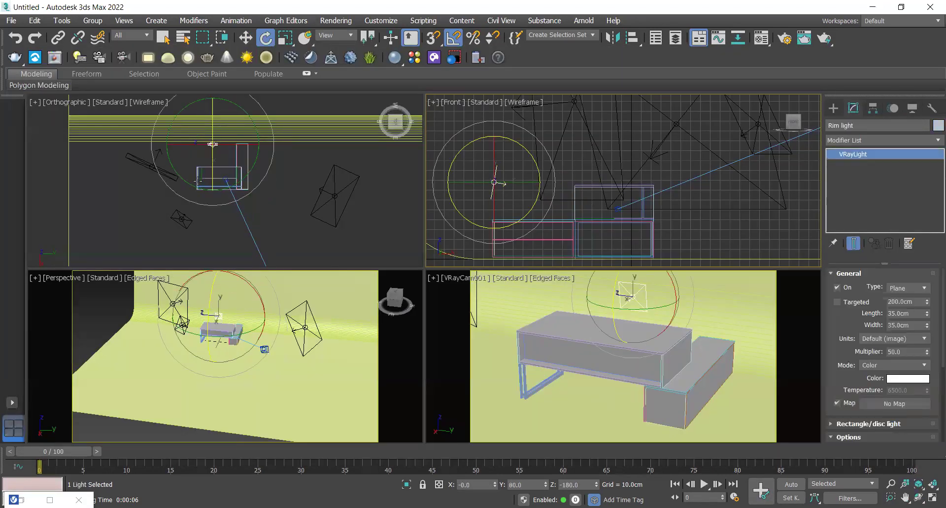
{"action": "scroll", "coordinate": [198, 153], "scroll_direction": "up", "scroll_amount": 2}
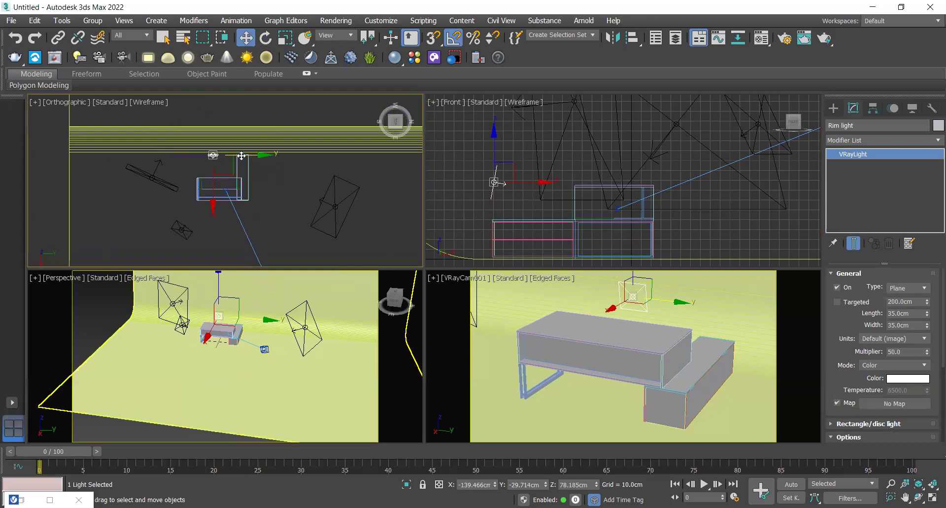
{"action": "left_click_drag", "start_coordinate": [213, 155], "coordinate": [201, 159]}
{"action": "key", "text": "w"}
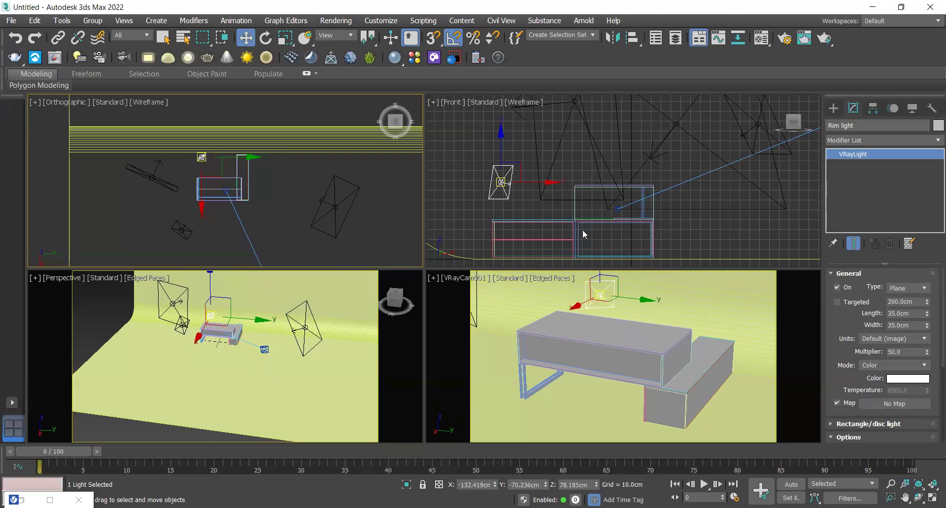
{"action": "middle_click_drag", "start_coordinate": [584, 233], "coordinate": [577, 241]}
{"action": "left_click_drag", "start_coordinate": [493, 168], "coordinate": [493, 181]}
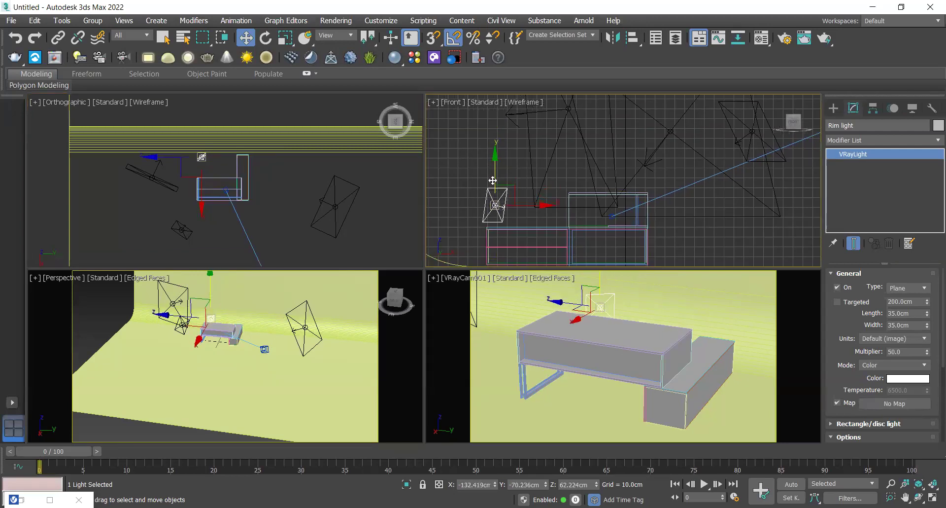
{"action": "left_click", "coordinate": [566, 306]}
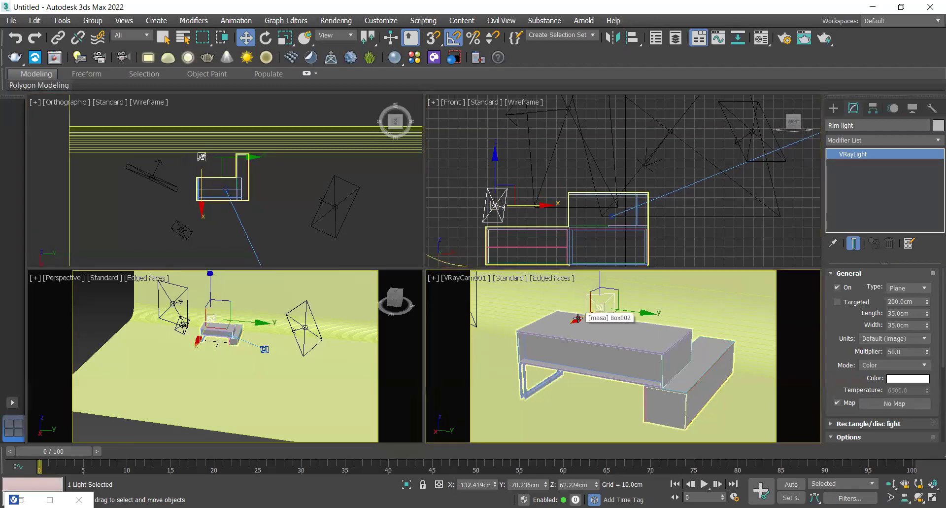
{"action": "key", "text": "shift+q"}
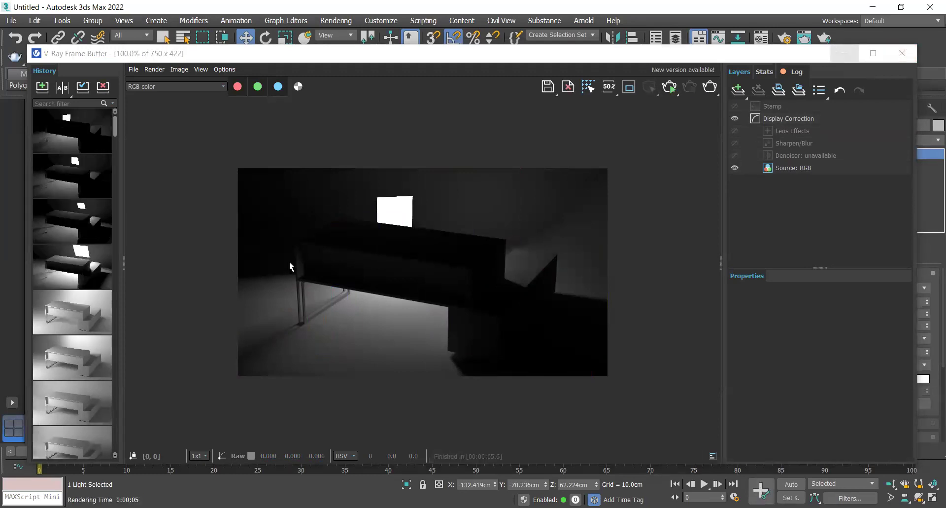
{"action": "key", "text": "super+Down"}
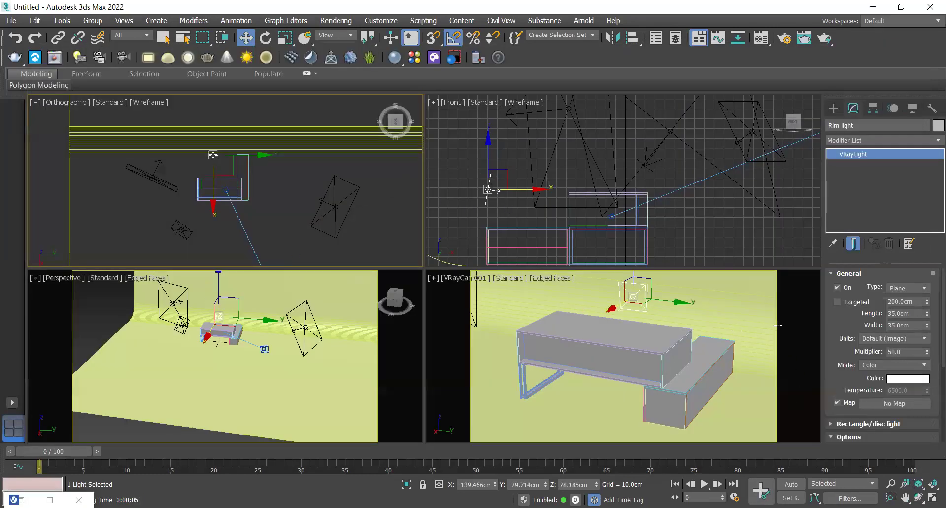
Step: Make the rim light invisible in its options and rotate it in the orthographic view
{"action": "scroll", "coordinate": [931, 330], "scroll_direction": "down", "scroll_amount": 5}
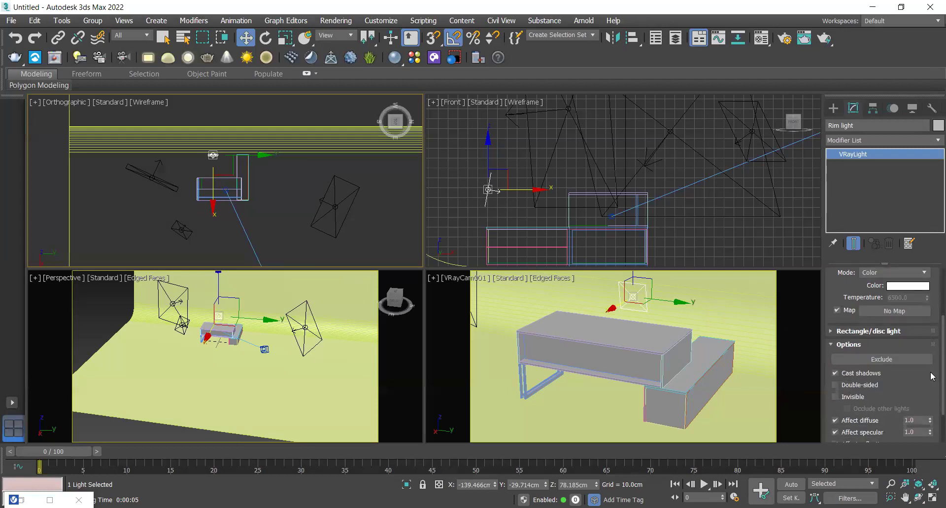
{"action": "left_click", "coordinate": [836, 384]}
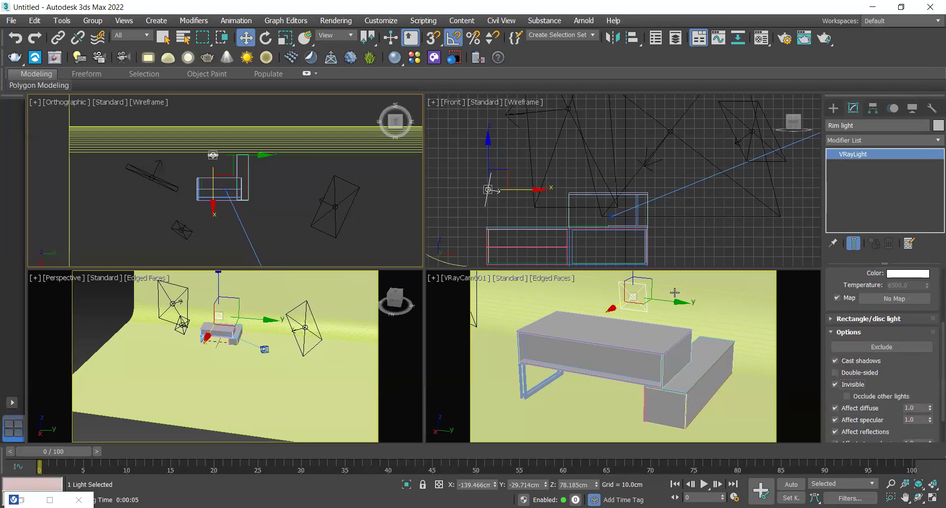
{"action": "middle_click_drag", "start_coordinate": [588, 204], "coordinate": [592, 201]}
{"action": "middle_click_drag", "start_coordinate": [222, 171], "coordinate": [220, 176]}
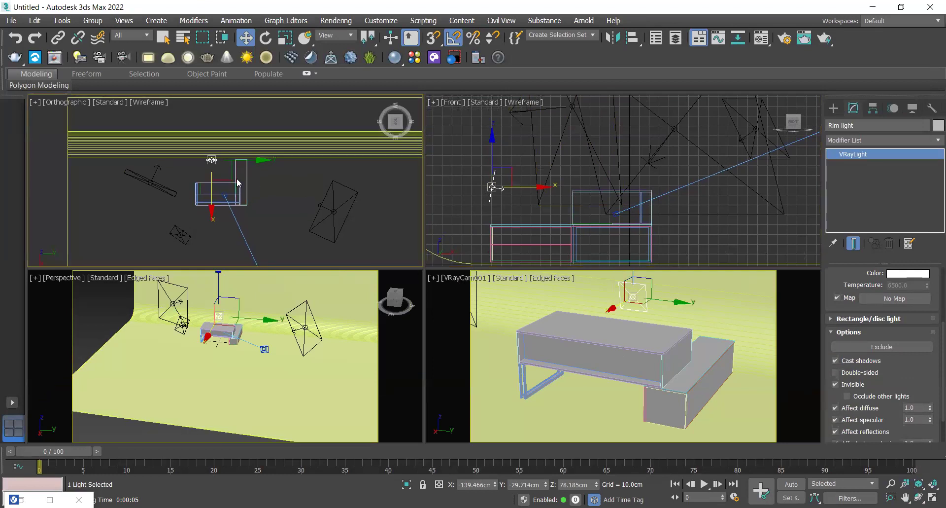
{"action": "key", "text": "e"}
{"action": "left_click_drag", "start_coordinate": [254, 146], "coordinate": [257, 129]}
{"action": "key", "text": "w"}
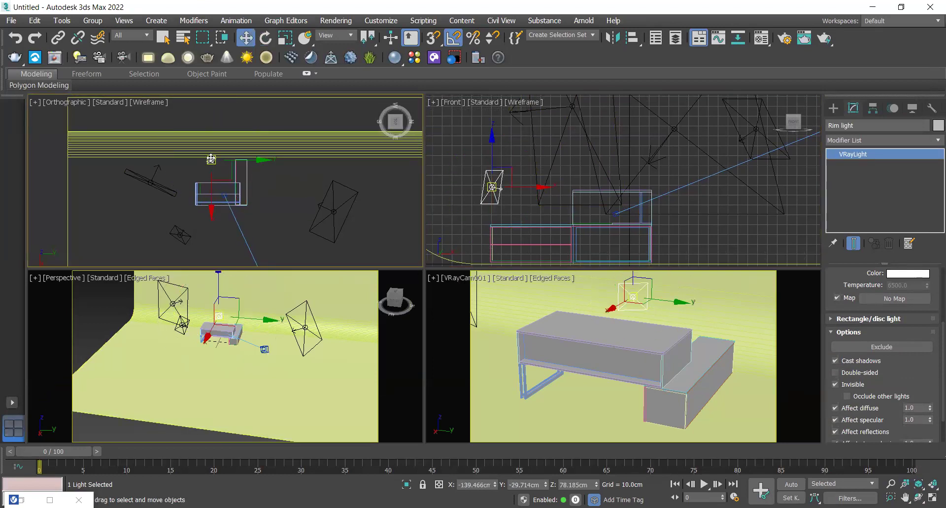
Step: Move the rim light to about X -129 cm, Y -53 cm and render the camera view
{"action": "left_click_drag", "start_coordinate": [210, 159], "coordinate": [204, 162]}
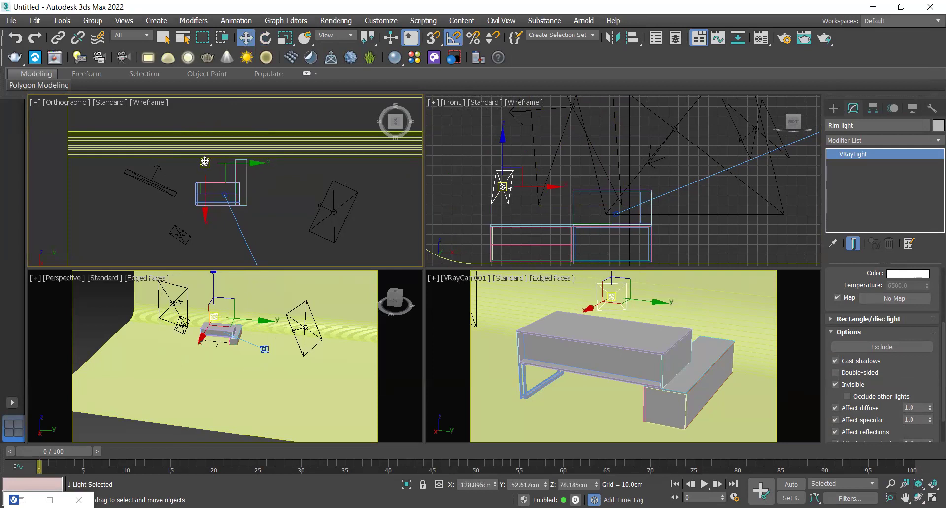
{"action": "left_click", "coordinate": [611, 354]}
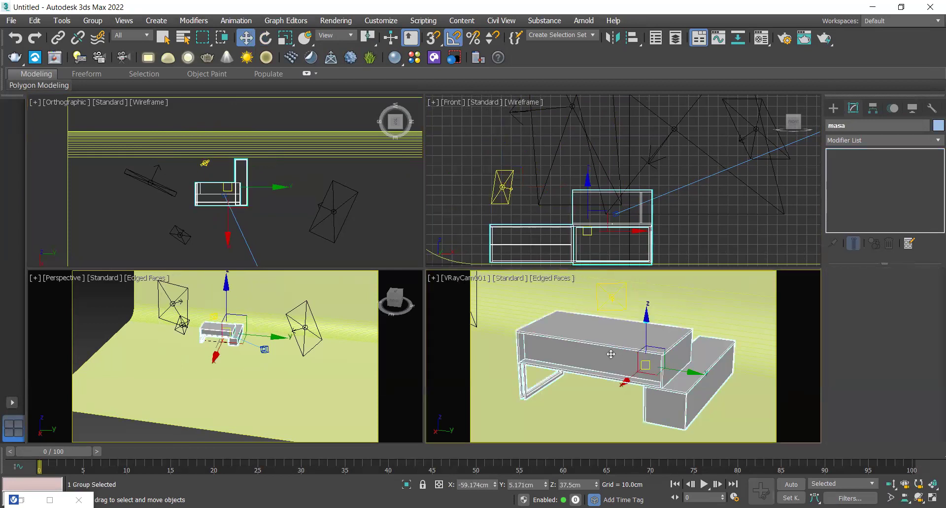
{"action": "key", "text": "shift+q"}
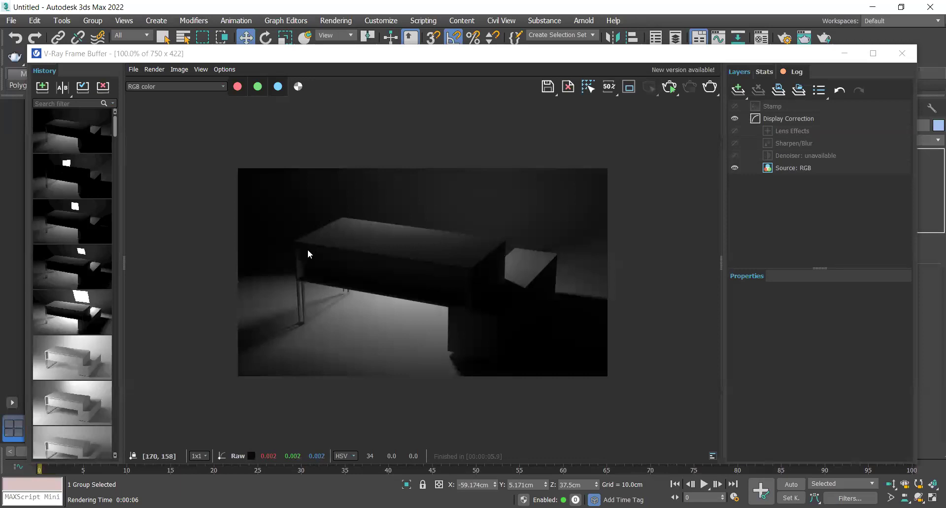
Step: Compare the newest rim light render with the previous one in the render history
{"action": "left_click", "coordinate": [106, 175]}
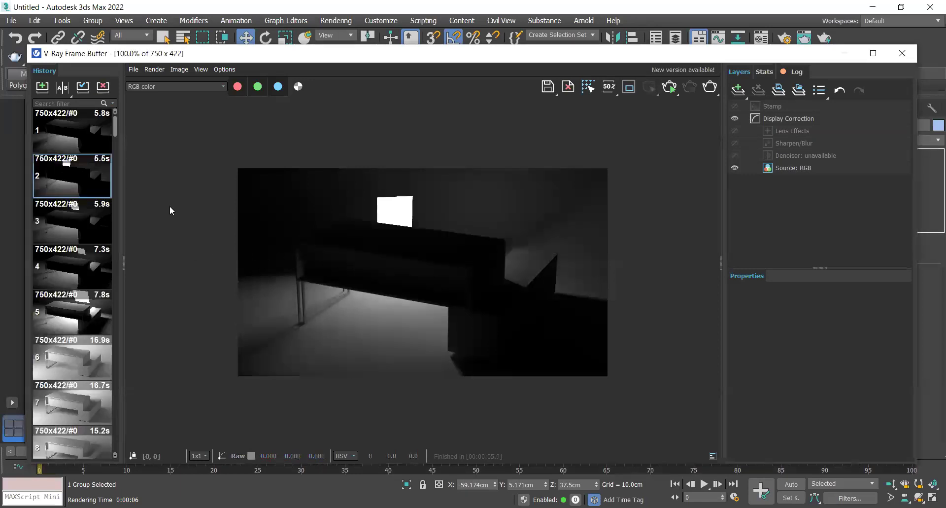
{"action": "left_click", "coordinate": [76, 138]}
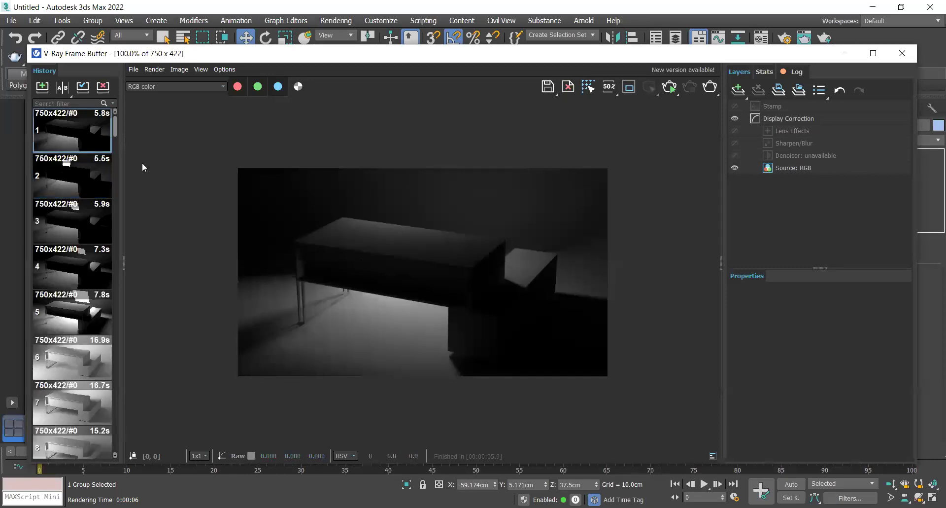
{"action": "left_click", "coordinate": [844, 53]}
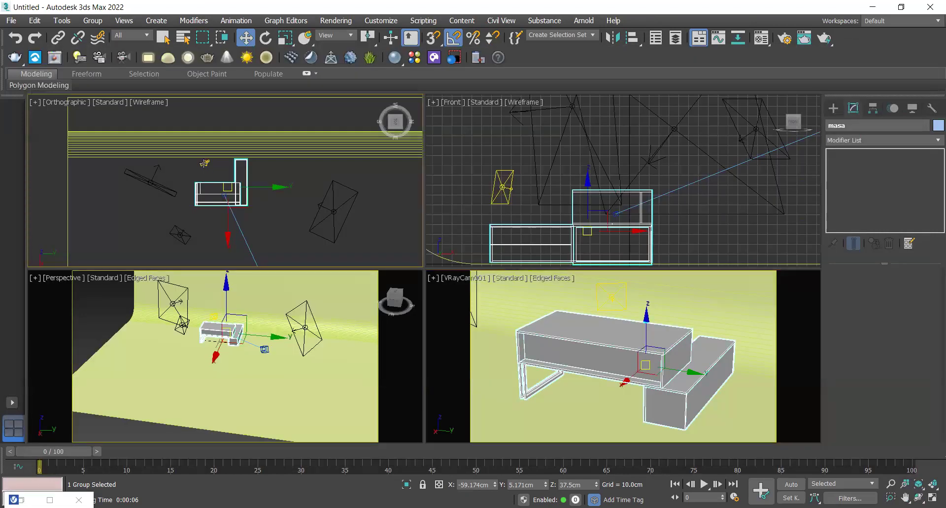
Step: Try lowering the rim light close to the tabletop height in the front view and render the camera view
{"action": "left_click", "coordinate": [539, 213]}
{"action": "left_click", "coordinate": [499, 172]}
{"action": "middle_click_drag", "start_coordinate": [498, 165], "coordinate": [498, 173]}
{"action": "left_click_drag", "start_coordinate": [505, 173], "coordinate": [606, 339]}
{"action": "left_click", "coordinate": [607, 340]}
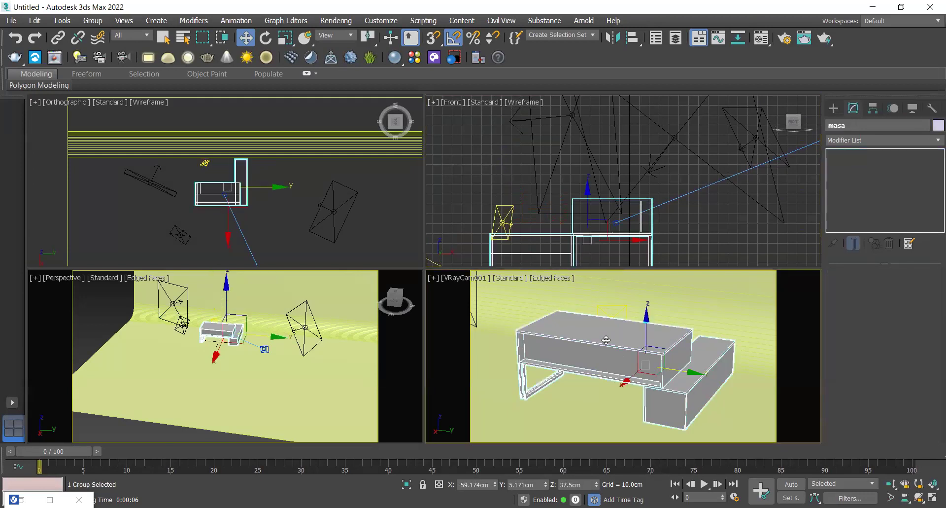
{"action": "key", "text": "shift+q"}
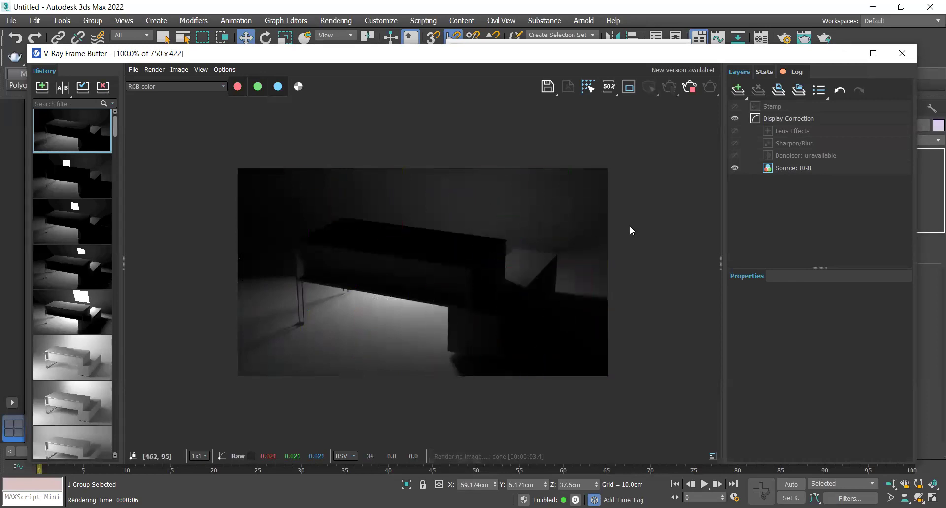
Step: Undo the last lowering of the rim light and keep the light selected
{"action": "left_click", "coordinate": [838, 58]}
{"action": "left_click", "coordinate": [507, 202]}
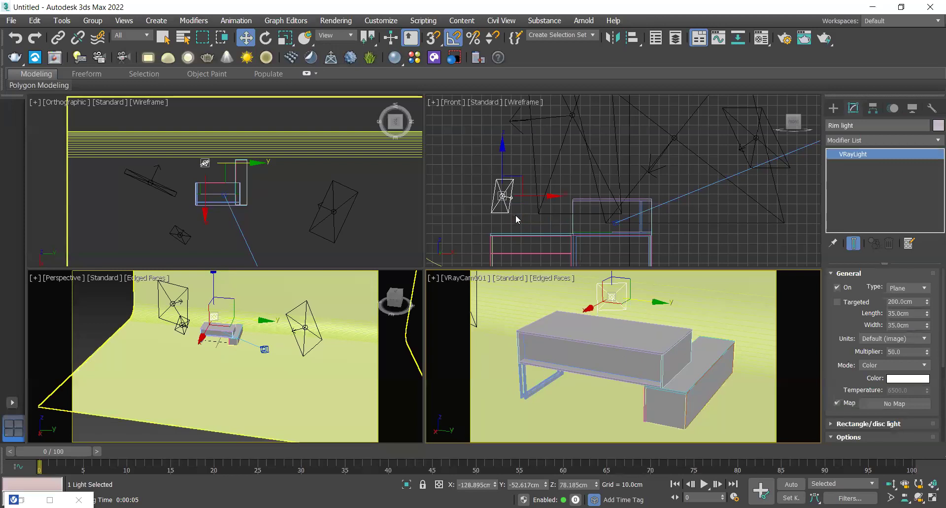
{"action": "left_click", "coordinate": [513, 196]}
Step: Move the rim light to about X -109 cm, Y -8 cm and render the camera view
{"action": "scroll", "coordinate": [213, 155], "scroll_direction": "down", "scroll_amount": 2}
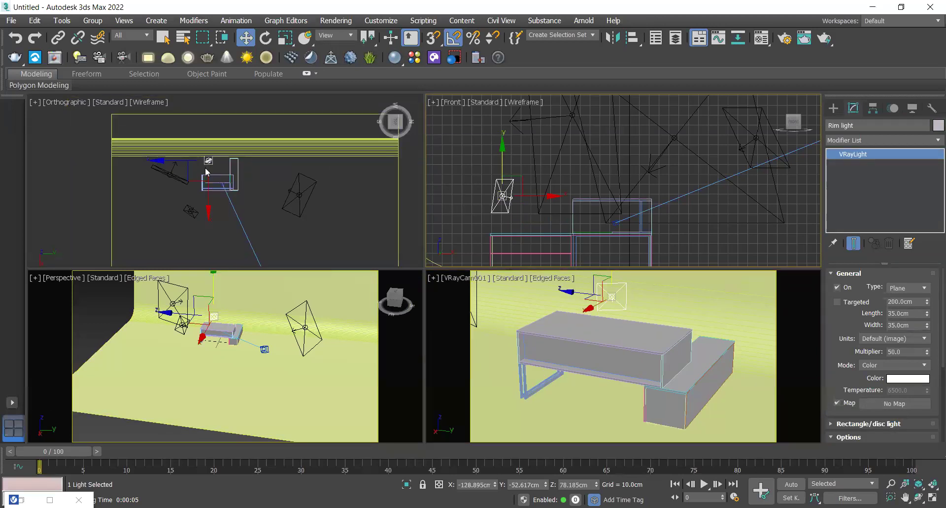
{"action": "left_click", "coordinate": [211, 188]}
{"action": "left_click_drag", "start_coordinate": [211, 164], "coordinate": [221, 167]}
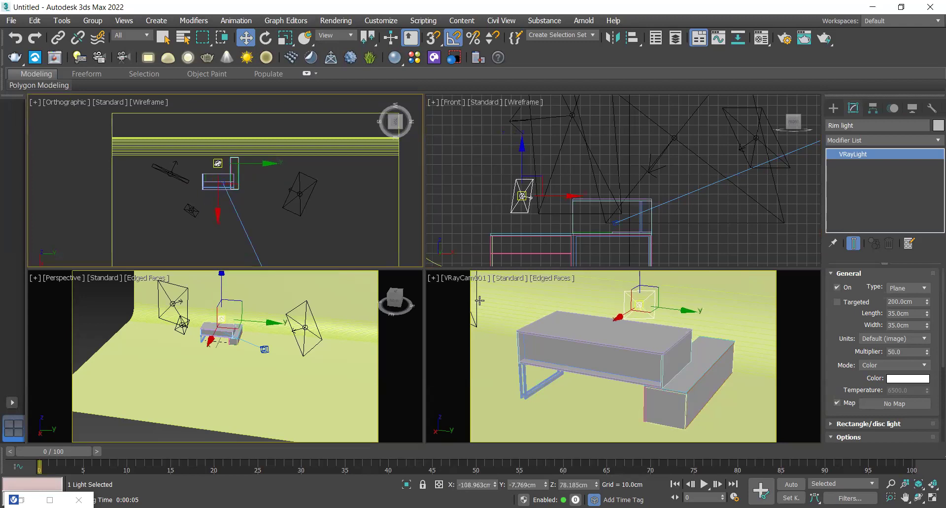
{"action": "left_click", "coordinate": [536, 338]}
{"action": "key", "text": "shift+q"}
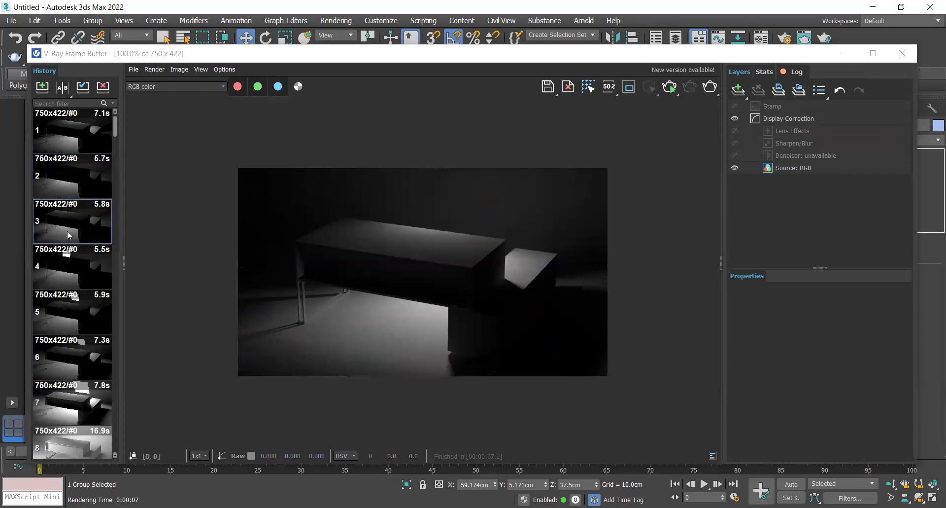
Step: Compare the newest render with the third one in the render history to judge the rim light position
{"action": "left_click", "coordinate": [68, 235]}
{"action": "left_click", "coordinate": [70, 139]}
{"action": "left_click", "coordinate": [82, 234]}
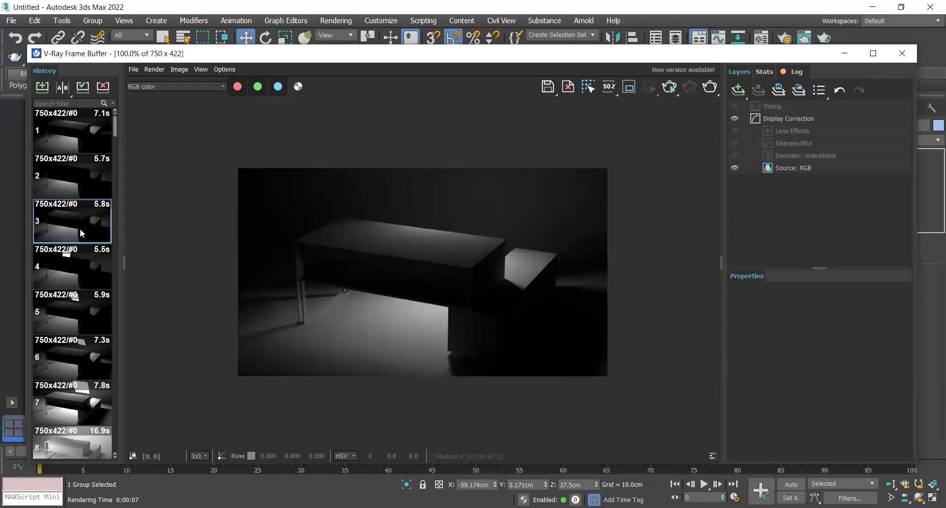
Step: Undo the rim light's last move and render the camera view
{"action": "left_click", "coordinate": [845, 53]}
{"action": "left_click", "coordinate": [20, 39]}
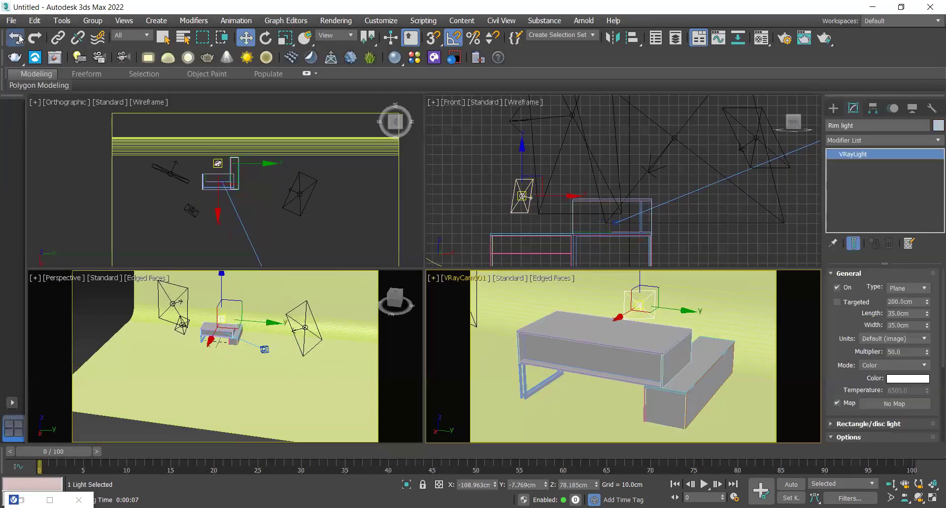
{"action": "left_click", "coordinate": [20, 38]}
{"action": "left_click", "coordinate": [529, 359]}
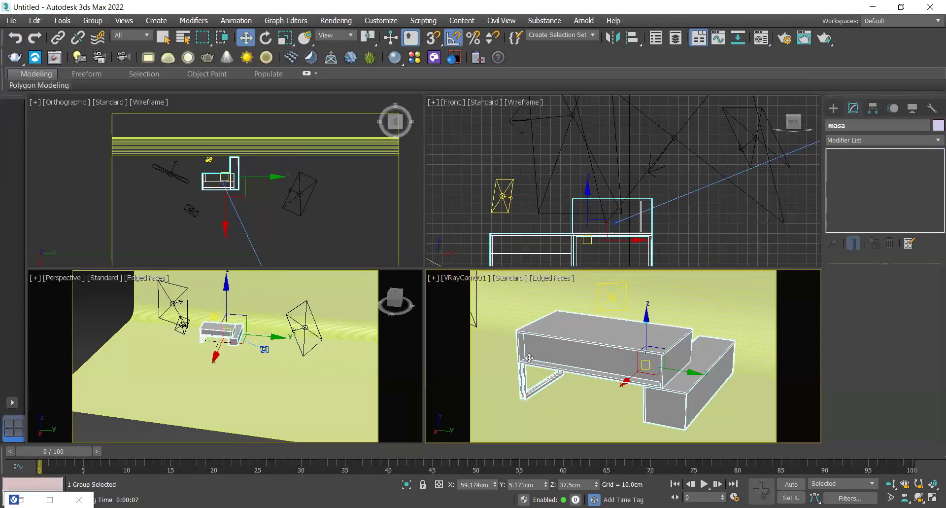
{"action": "key", "text": "shift+q"}
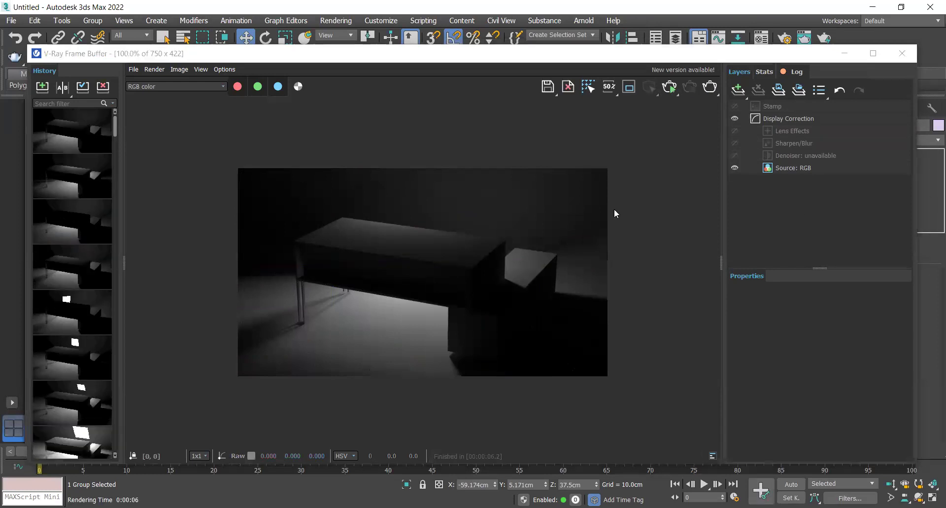
Step: Turn the fill, main and studio back lights on again and render the camera view with the whole light setup
{"action": "left_click", "coordinate": [844, 54]}
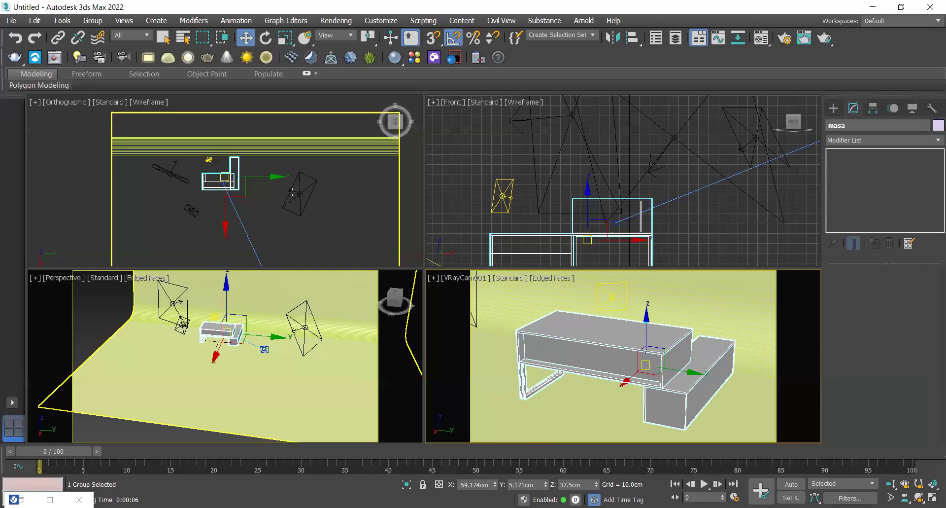
{"action": "left_click", "coordinate": [315, 211]}
{"action": "left_click", "coordinate": [191, 211]}
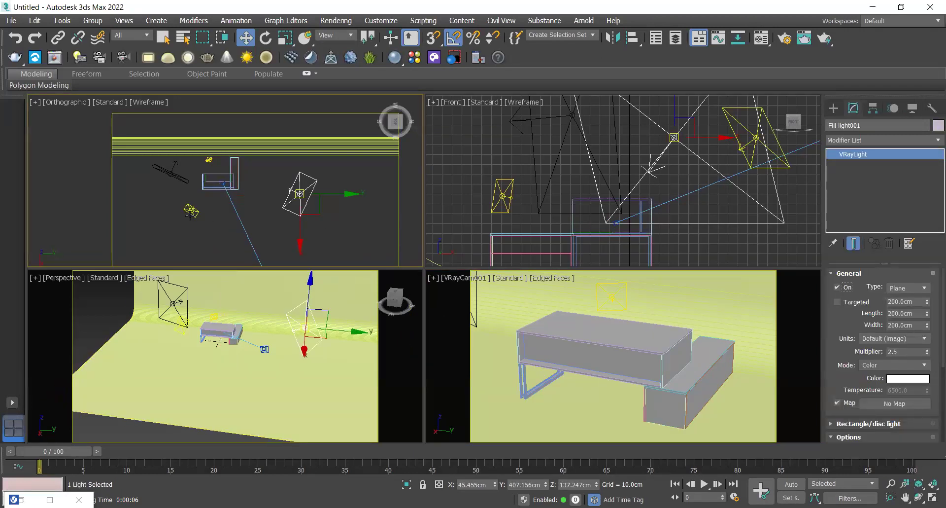
{"action": "left_click", "coordinate": [165, 173]}
{"action": "left_click", "coordinate": [838, 287]}
{"action": "left_click", "coordinate": [627, 348]}
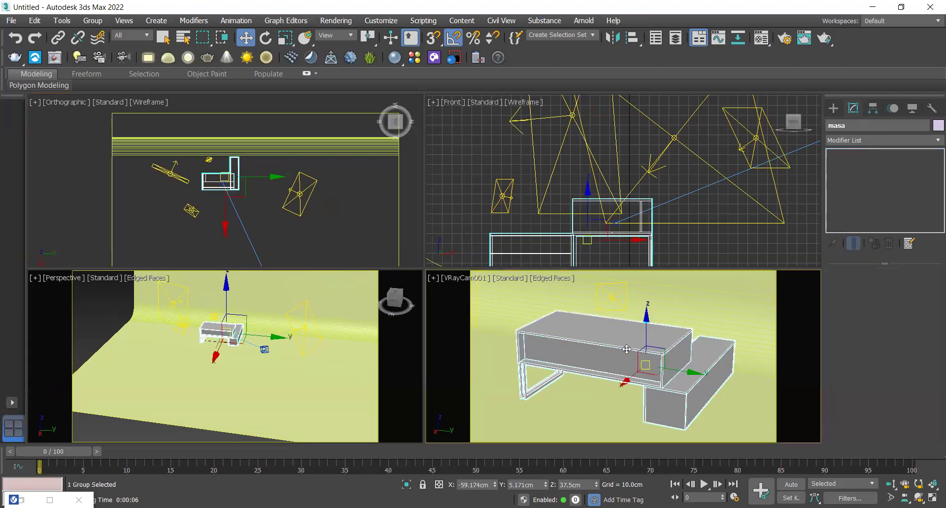
{"action": "key", "text": "shift+q"}
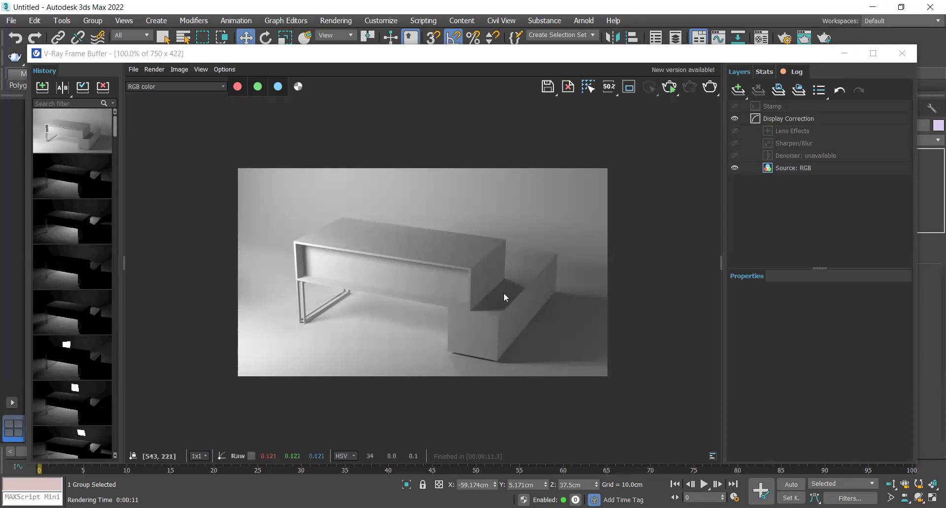
Step: Review the newest render, select the rim light and bring up its shadow and exclusion options
{"action": "left_click", "coordinate": [843, 54]}
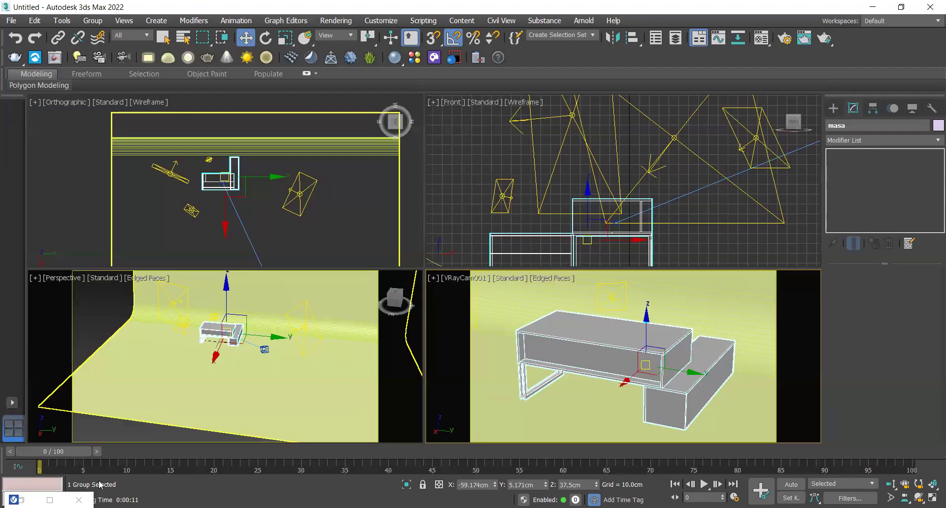
{"action": "left_click", "coordinate": [50, 499]}
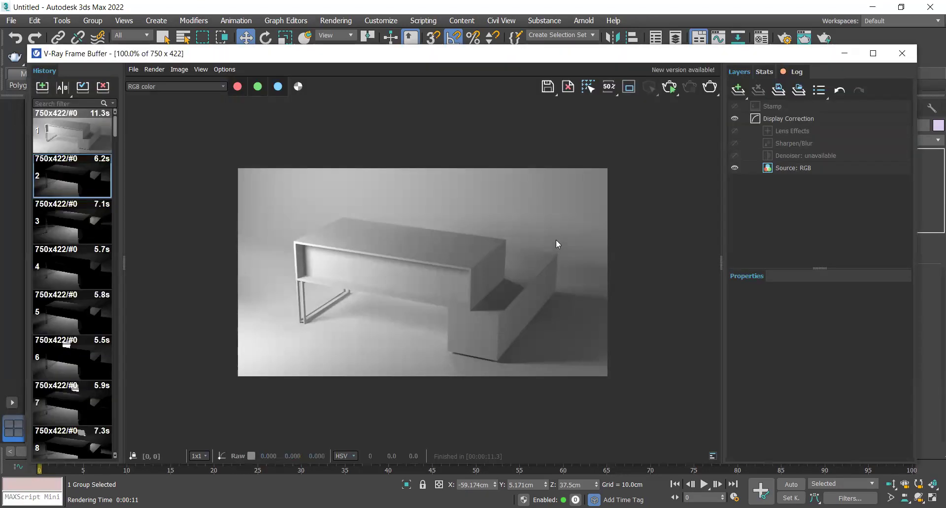
{"action": "double_click", "coordinate": [72, 136]}
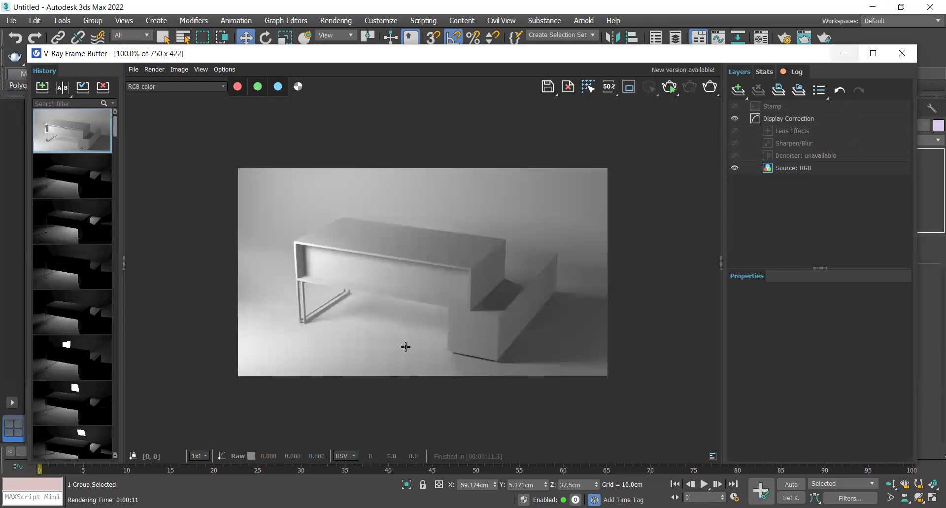
{"action": "key", "text": "super+Down"}
{"action": "left_click", "coordinate": [208, 160]}
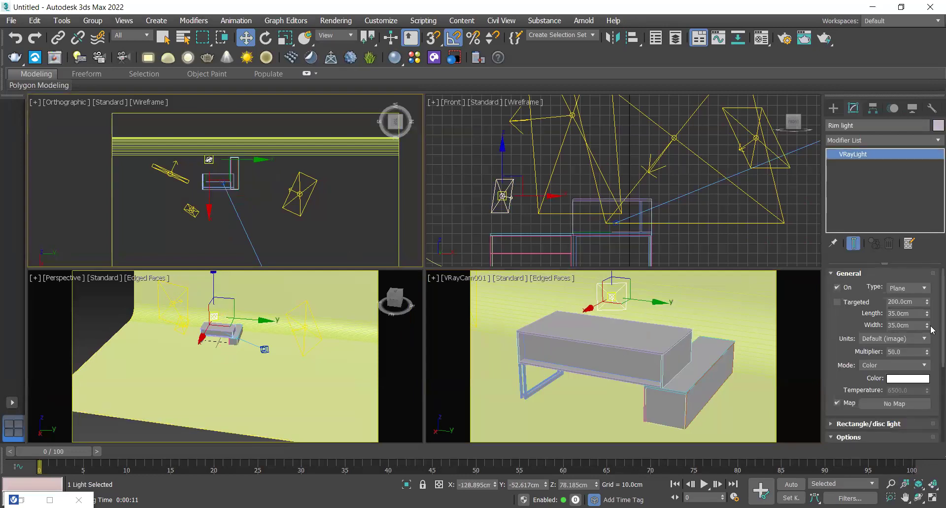
{"action": "scroll", "coordinate": [931, 327], "scroll_direction": "down", "scroll_amount": 5}
{"action": "scroll", "coordinate": [933, 396], "scroll_direction": "down", "scroll_amount": 1}
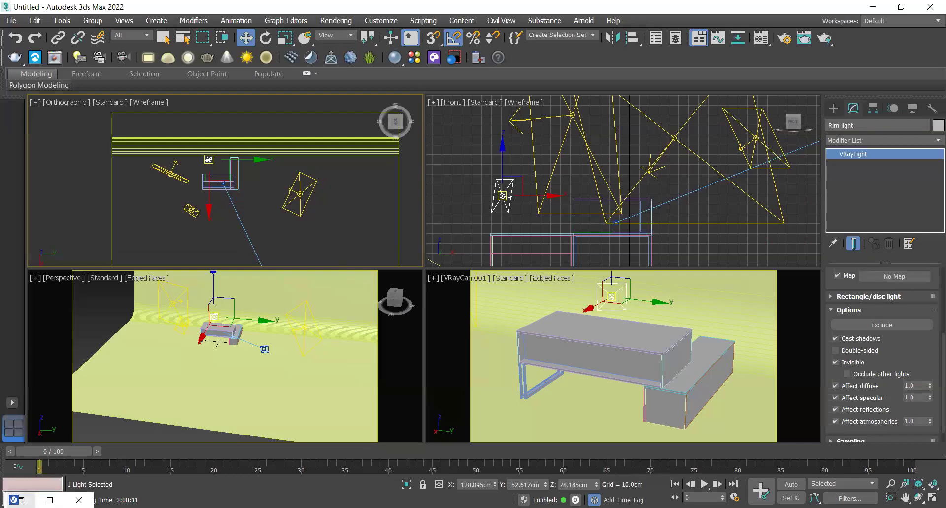
Step: Compare the newest render with the rim-only render and the earlier fully lit render in the history
{"action": "left_click", "coordinate": [49, 499]}
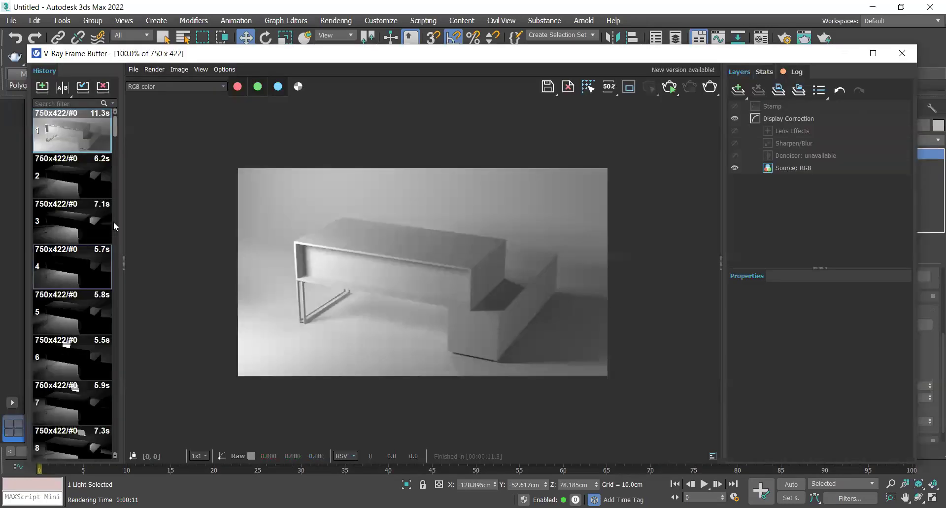
{"action": "left_click", "coordinate": [53, 190]}
{"action": "scroll", "coordinate": [83, 321], "scroll_direction": "down", "scroll_amount": 5}
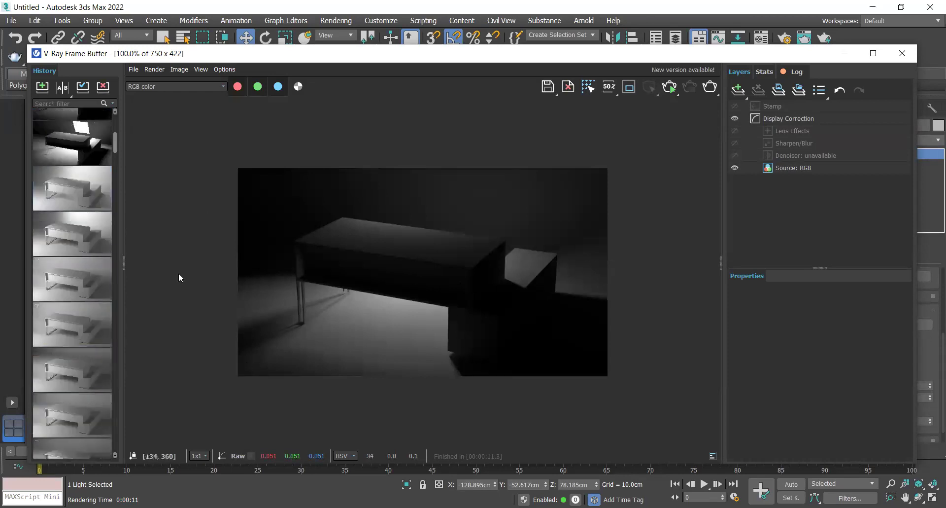
{"action": "double_click", "coordinate": [76, 195]}
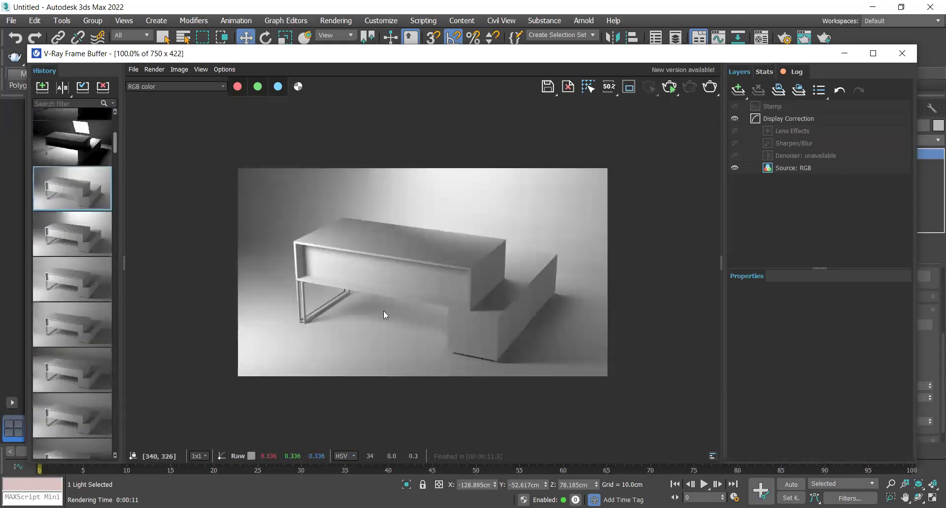
{"action": "scroll", "coordinate": [67, 202], "scroll_direction": "up", "scroll_amount": 6}
{"action": "double_click", "coordinate": [72, 130]}
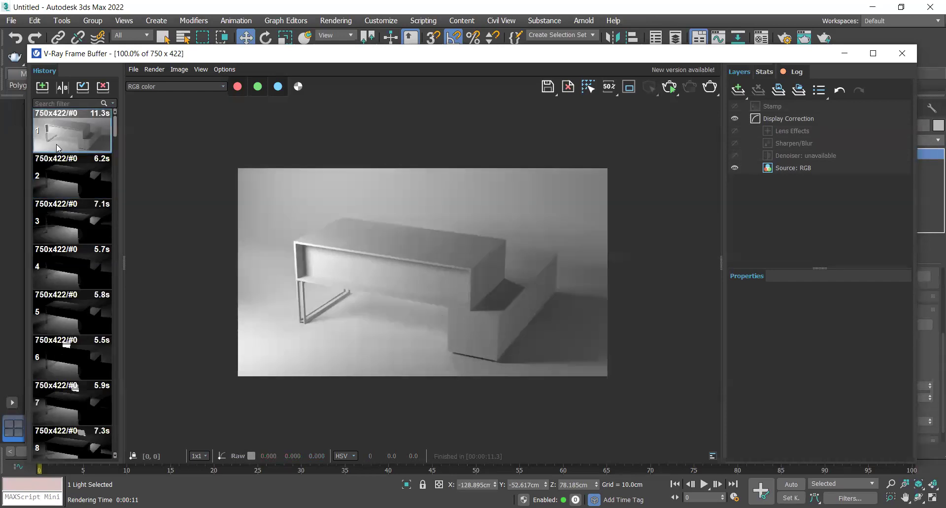
{"action": "left_click", "coordinate": [845, 54]}
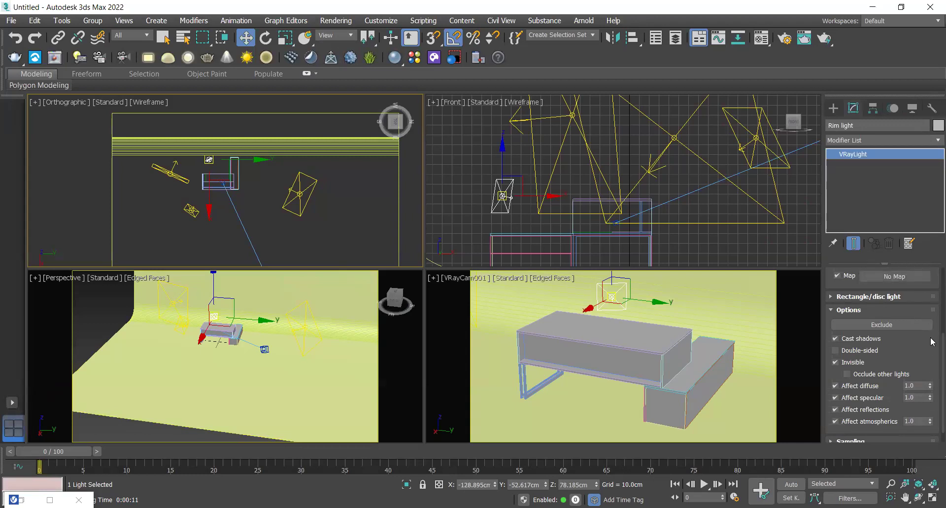
Step: Disable shadow casting on the rim light and exclude Plane001 from both its illumination and shadow casting
{"action": "scroll", "coordinate": [933, 345], "scroll_direction": "up", "scroll_amount": 1}
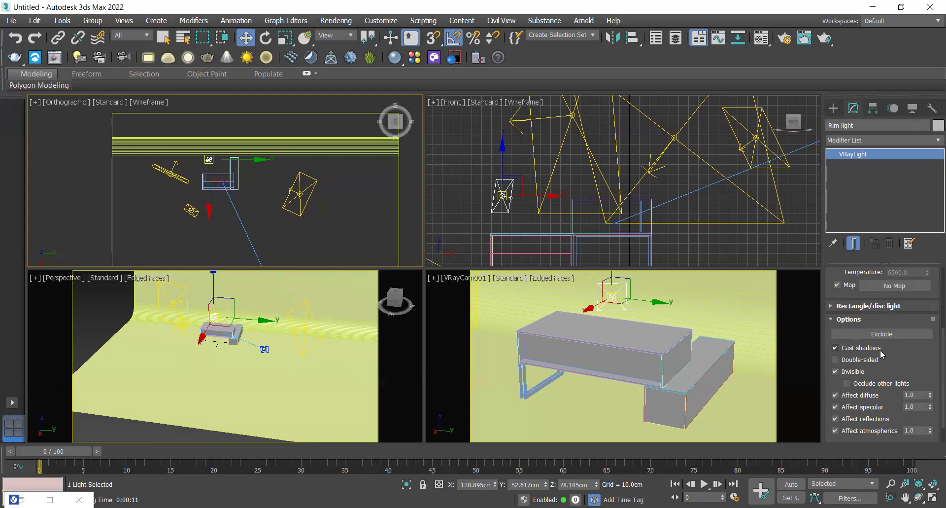
{"action": "left_click", "coordinate": [866, 352]}
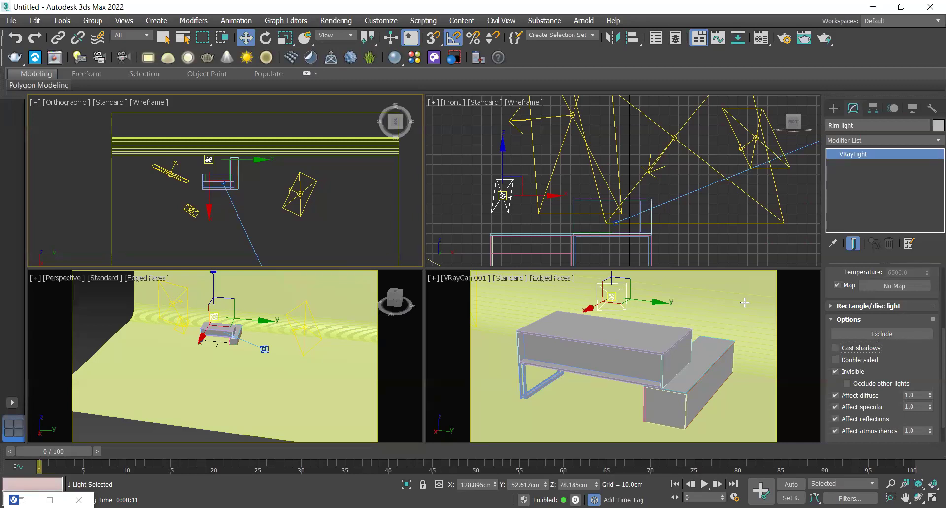
{"action": "left_click", "coordinate": [882, 334]}
{"action": "double_click", "coordinate": [268, 161]}
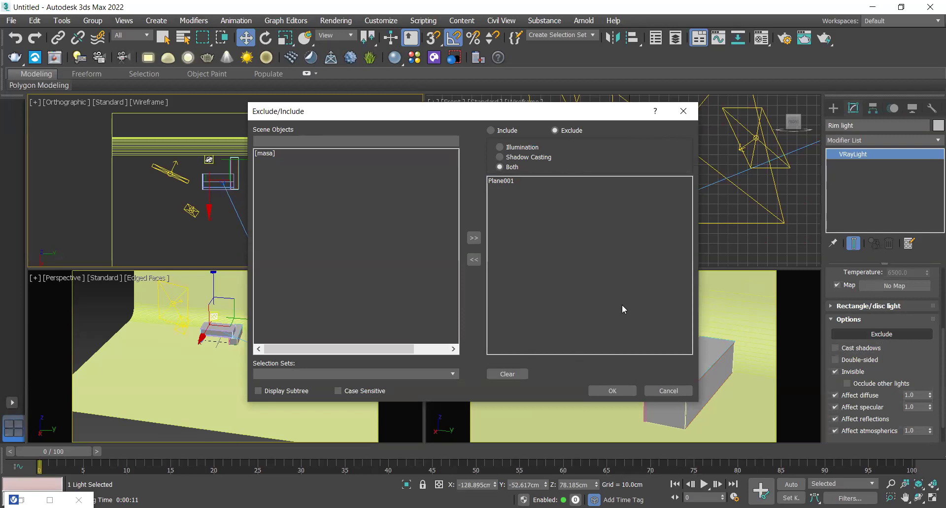
{"action": "left_click", "coordinate": [611, 390]}
Step: Render the camera view and compare the new image with the previous render in the history
{"action": "left_click", "coordinate": [613, 364]}
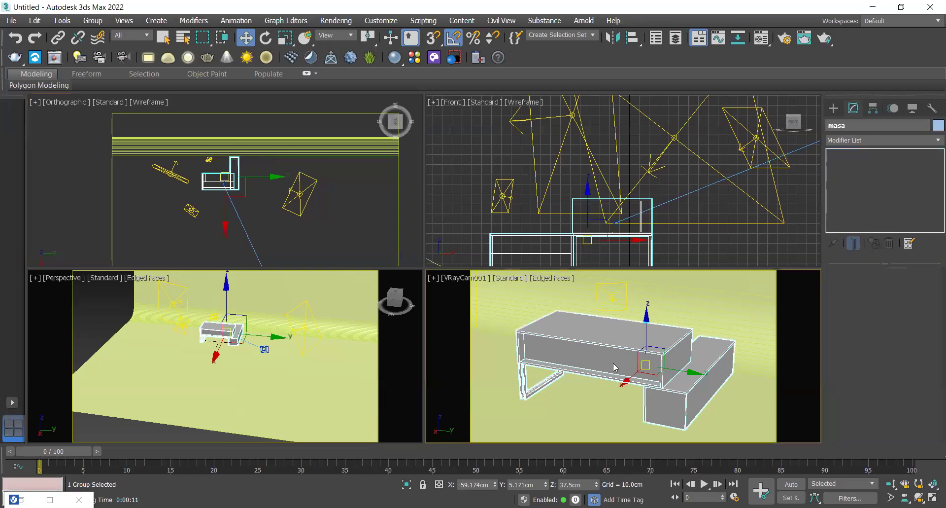
{"action": "key", "text": "shift+q"}
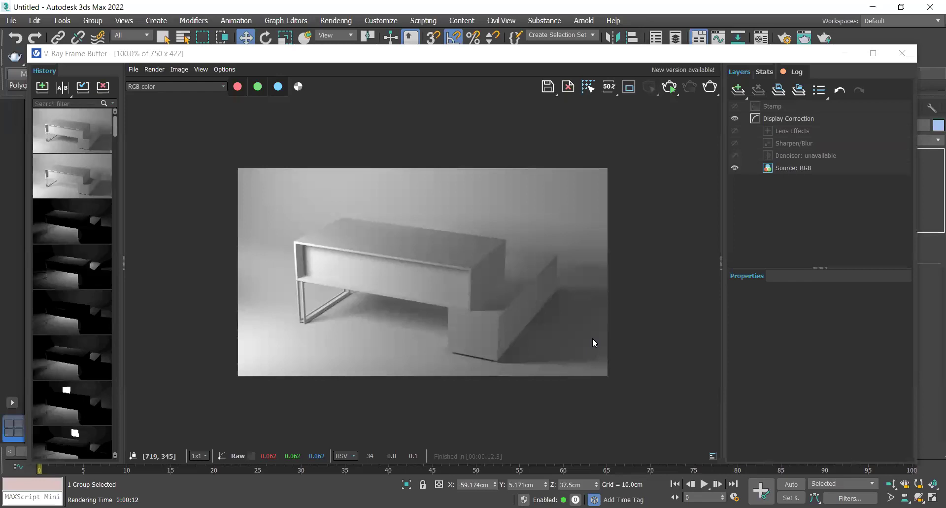
{"action": "left_click", "coordinate": [60, 174]}
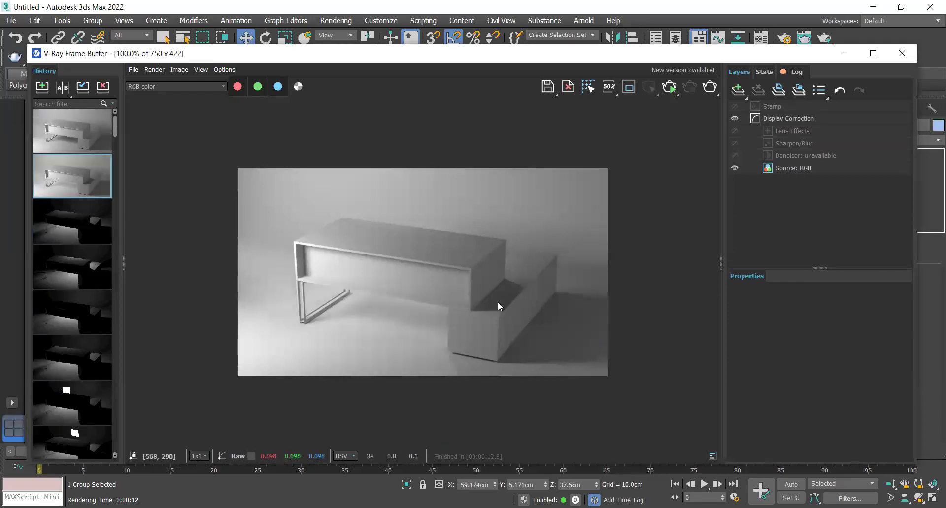
{"action": "left_click", "coordinate": [76, 139]}
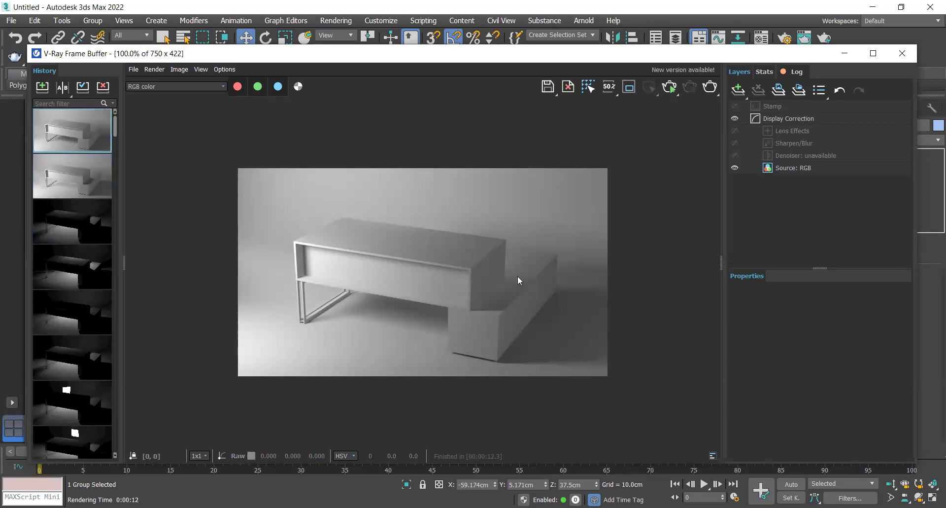
{"action": "left_click", "coordinate": [62, 186]}
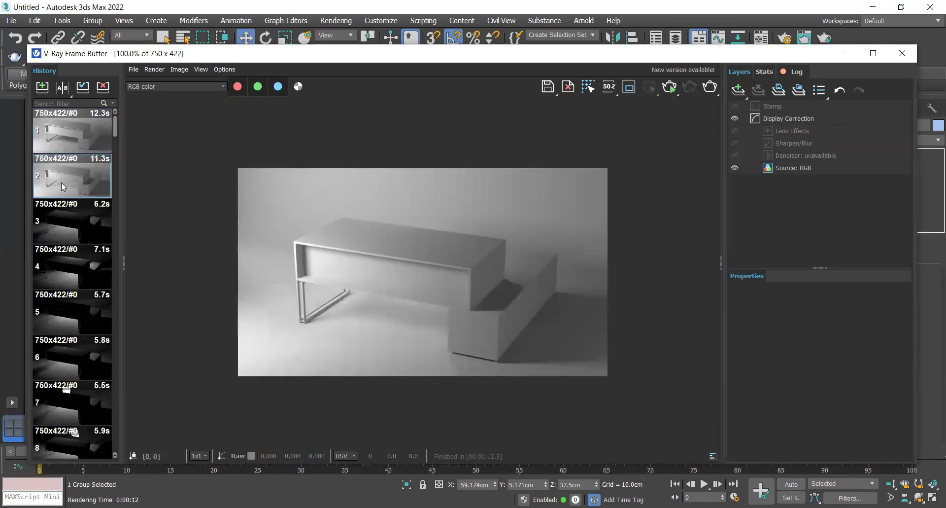
Step: Compare the two latest renders as A and B, wiping the divider across the table
{"action": "left_click", "coordinate": [63, 87]}
{"action": "left_click", "coordinate": [102, 181]}
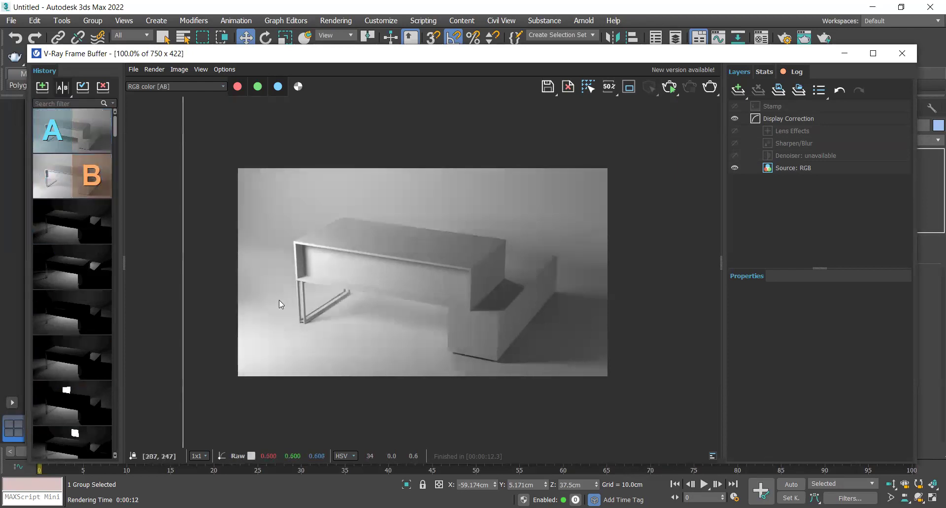
{"action": "left_click_drag", "start_coordinate": [185, 273], "coordinate": [626, 397]}
{"action": "left_click_drag", "start_coordinate": [495, 395], "coordinate": [212, 387]}
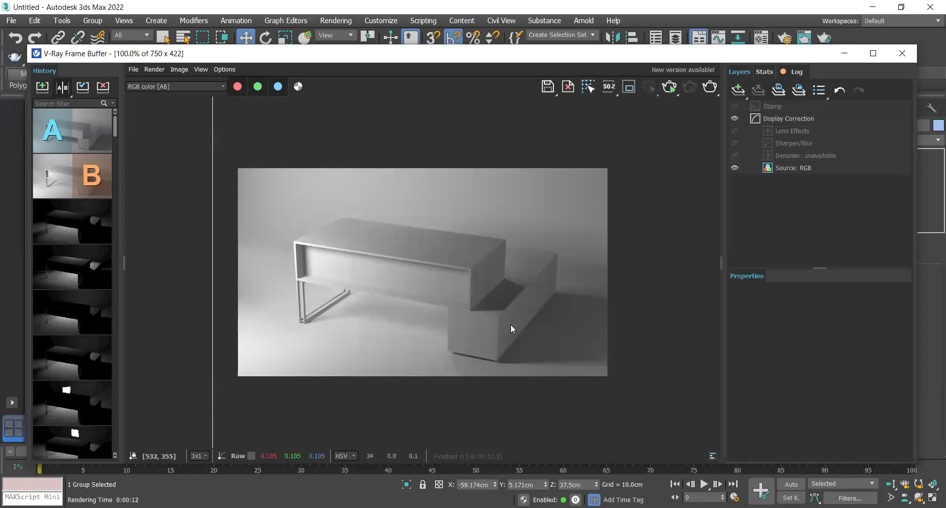
{"action": "left_click", "coordinate": [846, 59]}
Step: Enlarge the studio back light to a length of 332 cm and a width of 292 cm
{"action": "left_click", "coordinate": [314, 203]}
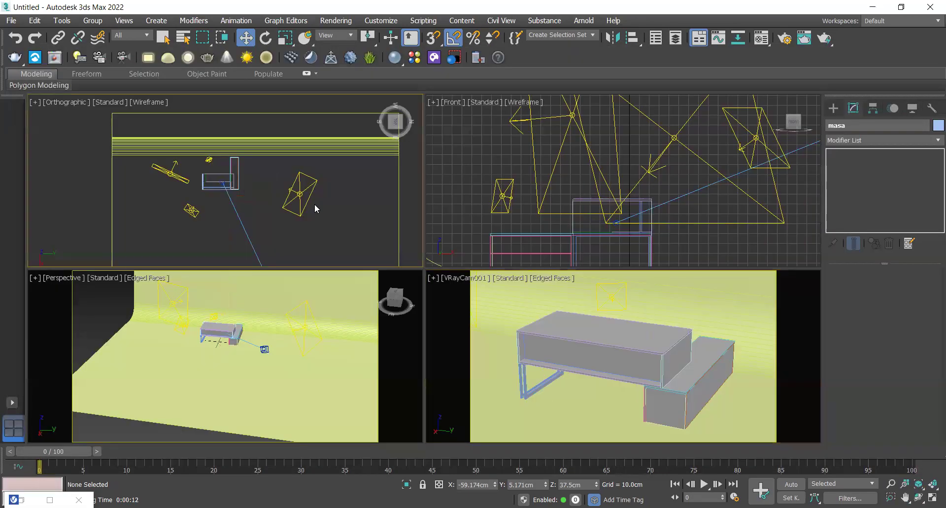
{"action": "scroll", "coordinate": [276, 199], "scroll_direction": "down", "scroll_amount": 2}
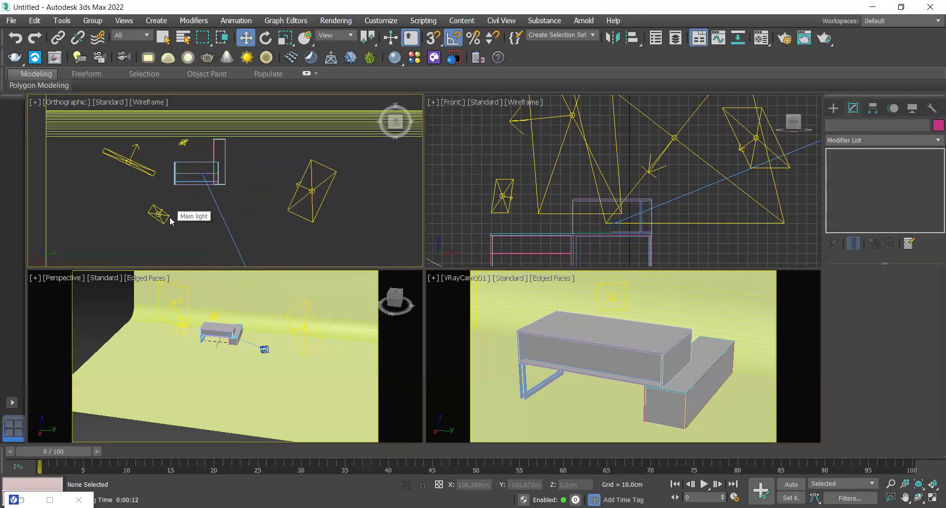
{"action": "scroll", "coordinate": [307, 189], "scroll_direction": "up", "scroll_amount": 1}
{"action": "left_click", "coordinate": [304, 192]}
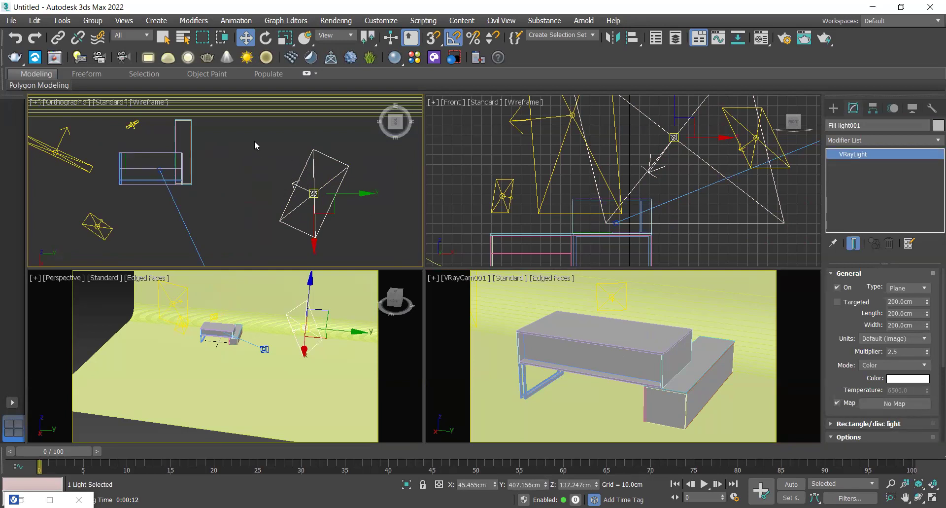
{"action": "left_click", "coordinate": [59, 151]}
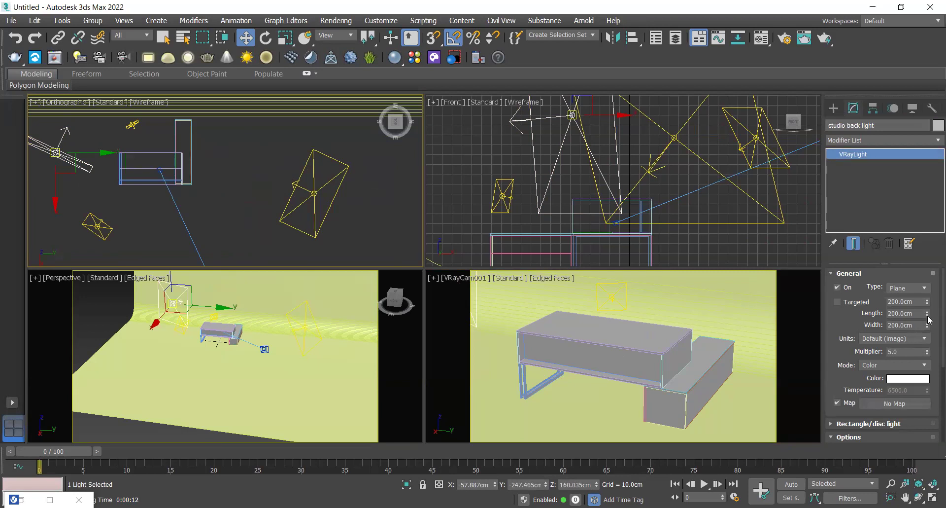
{"action": "scroll", "coordinate": [929, 320], "scroll_direction": "down", "scroll_amount": 1}
{"action": "left_click_drag", "start_coordinate": [927, 299], "coordinate": [903, 291]}
Step: Rotate the studio back light 10 degrees about Z in the orthographic view and render the camera view
{"action": "scroll", "coordinate": [309, 186], "scroll_direction": "up", "scroll_amount": 2}
{"action": "middle_click_drag", "start_coordinate": [360, 203], "coordinate": [352, 185]}
{"action": "scroll", "coordinate": [352, 184], "scroll_direction": "down", "scroll_amount": 2}
{"action": "key", "text": "e"}
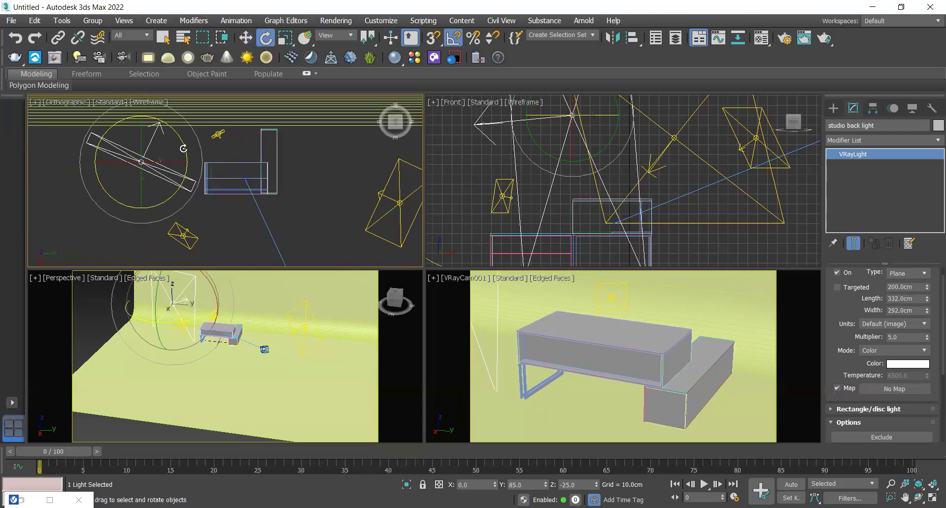
{"action": "left_click_drag", "start_coordinate": [183, 148], "coordinate": [183, 143]}
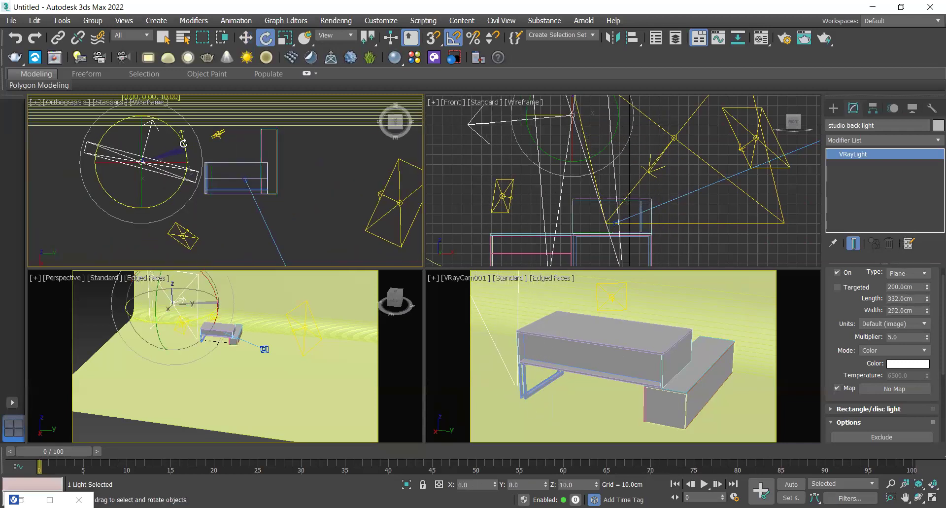
{"action": "left_click", "coordinate": [526, 336]}
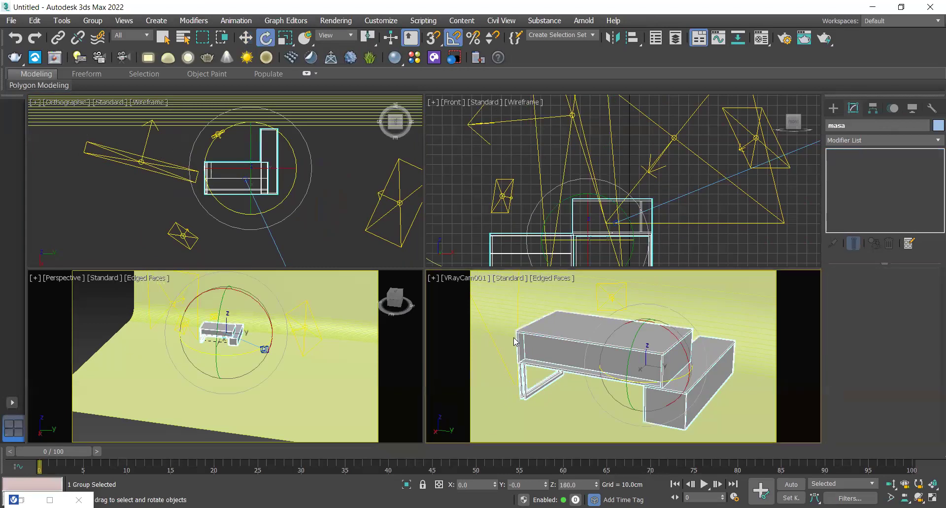
{"action": "key", "text": "shift+q"}
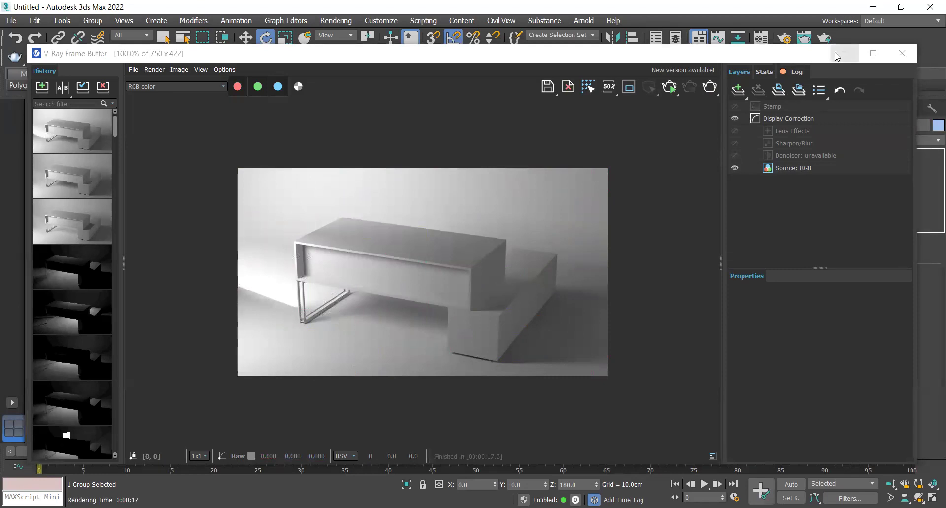
Step: Undo the last rotation and enlargement of the studio back light
{"action": "key", "text": "super+Down"}
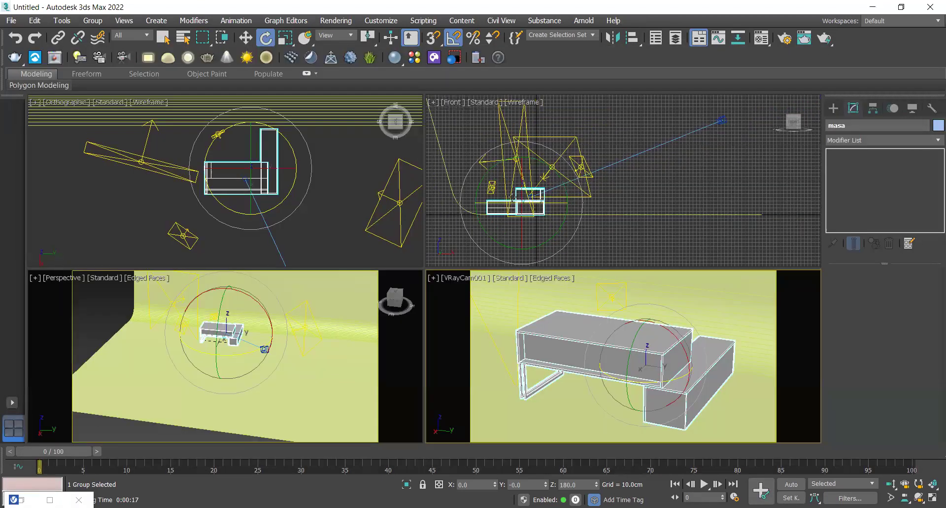
{"action": "scroll", "coordinate": [513, 197], "scroll_direction": "up", "scroll_amount": 2}
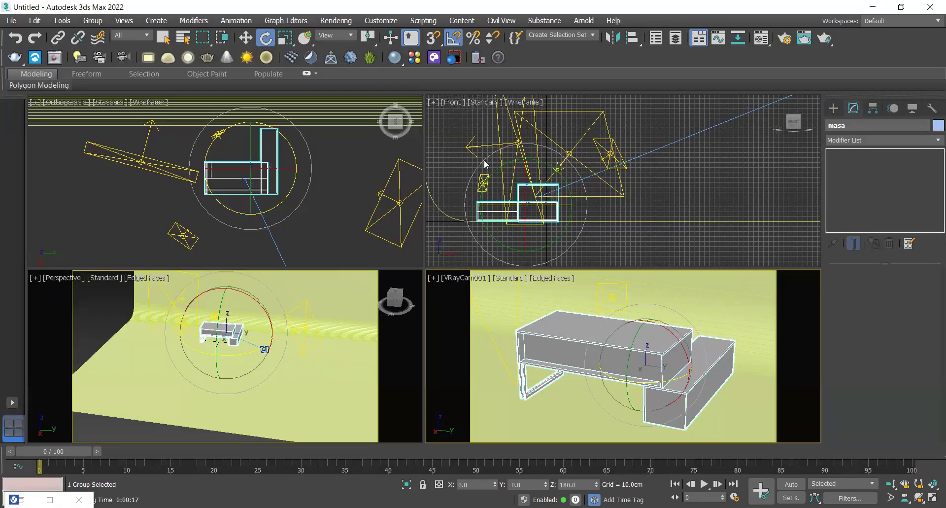
{"action": "left_click", "coordinate": [18, 39]}
{"action": "left_click", "coordinate": [19, 39]}
{"action": "left_click", "coordinate": [19, 39]}
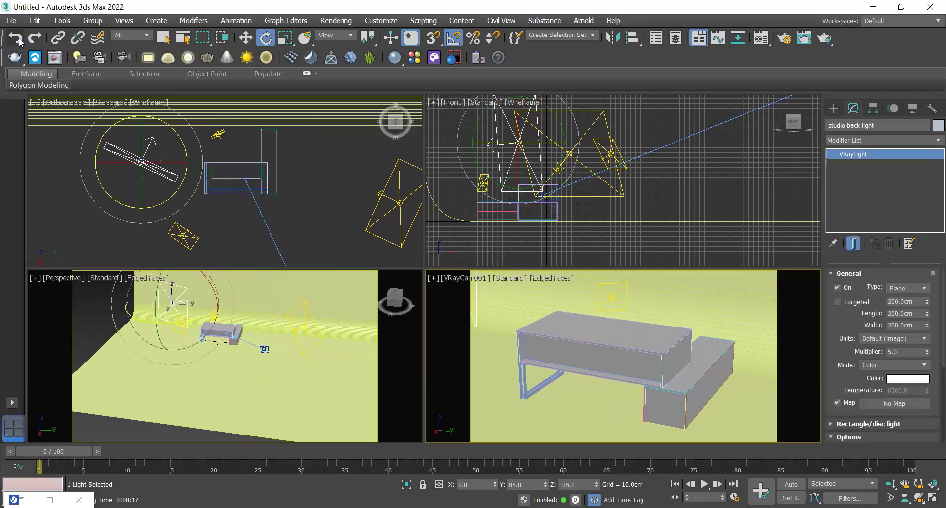
Step: Set the studio back light's width to 274 cm and render the camera view
{"action": "left_click_drag", "start_coordinate": [926, 330], "coordinate": [926, 312]}
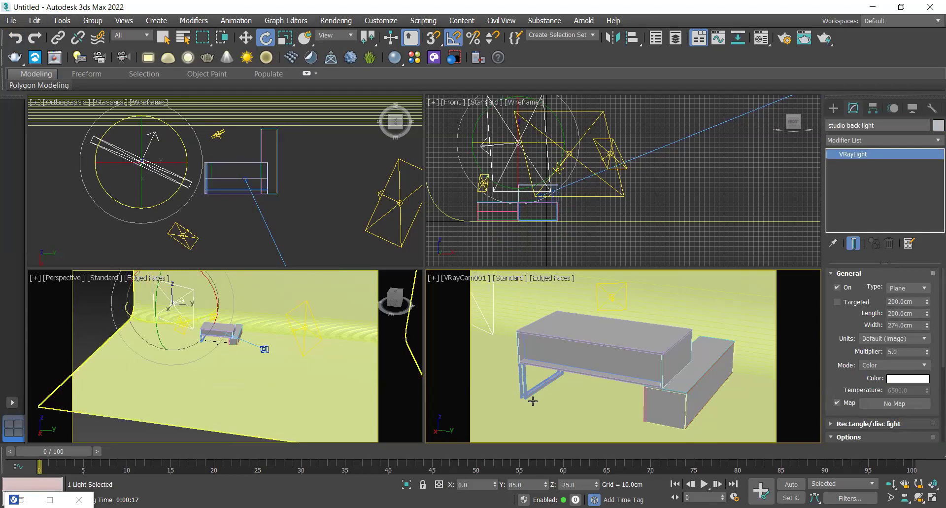
{"action": "left_click", "coordinate": [636, 422]}
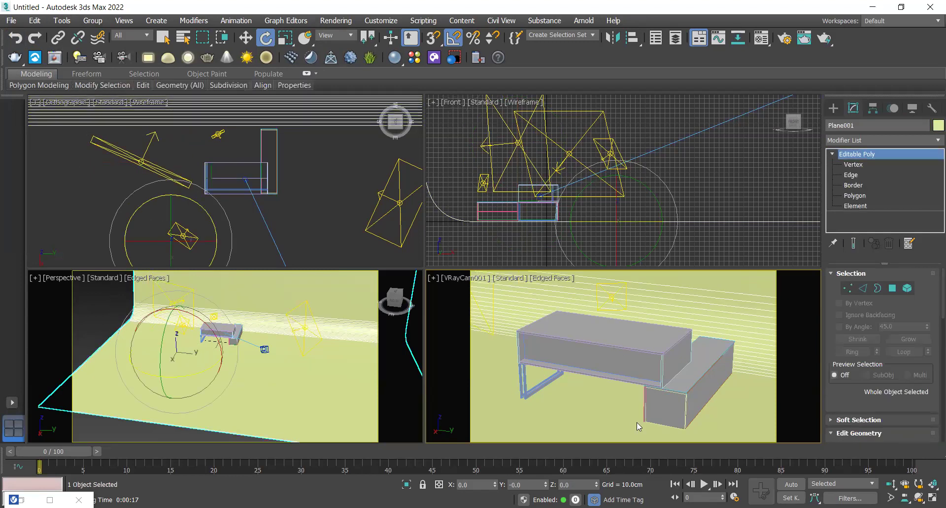
{"action": "key", "text": "shift+q"}
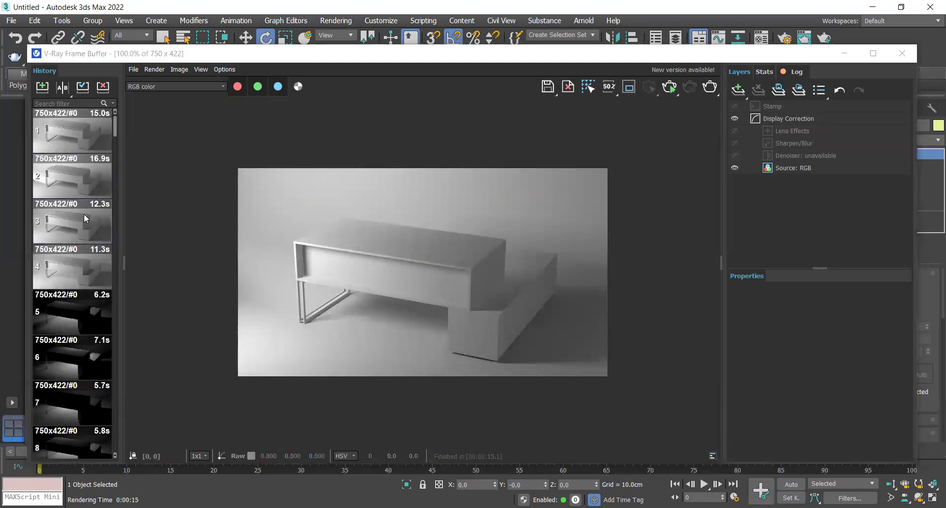
Step: Delete the previous 16.9 s render from the history and compare the new render with the 12.3 s one
{"action": "left_click", "coordinate": [95, 188]}
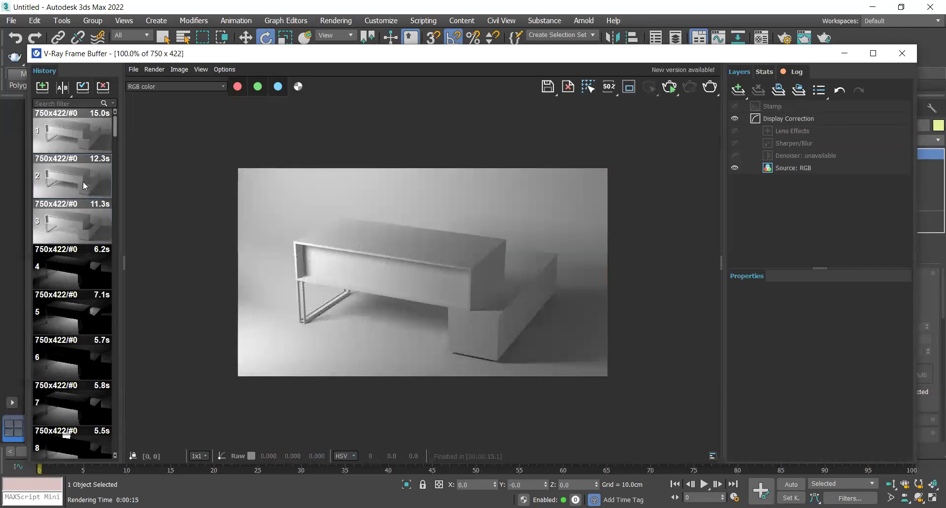
{"action": "double_click", "coordinate": [83, 181]}
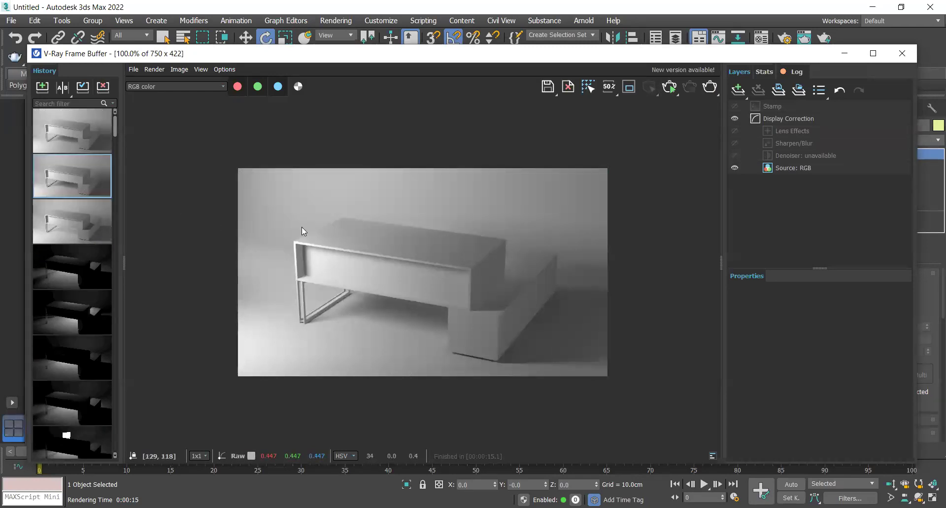
{"action": "double_click", "coordinate": [95, 139]}
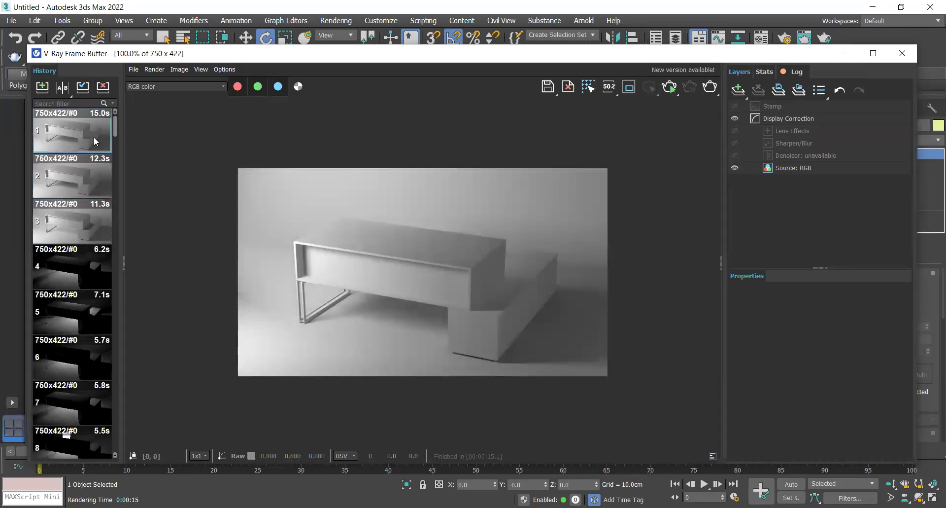
{"action": "double_click", "coordinate": [89, 172]}
{"action": "double_click", "coordinate": [89, 136]}
{"action": "double_click", "coordinate": [88, 168]}
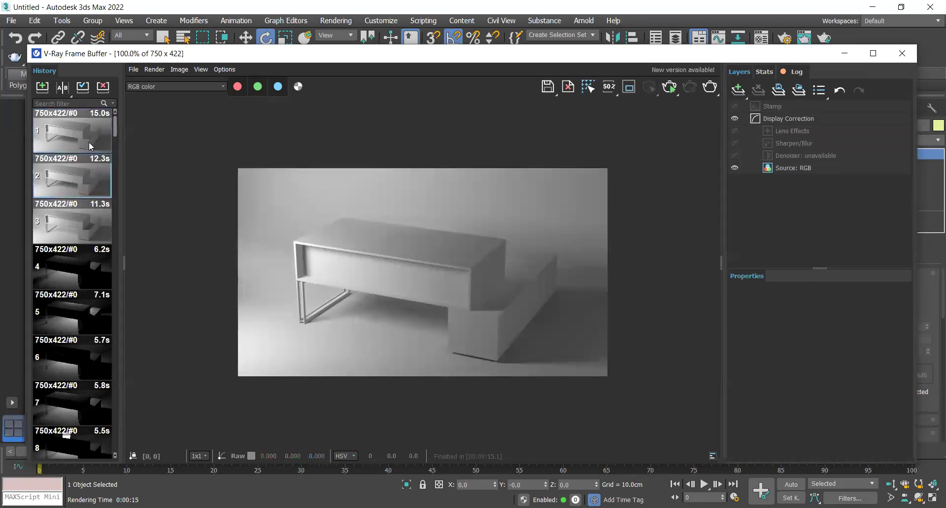
{"action": "double_click", "coordinate": [88, 134]}
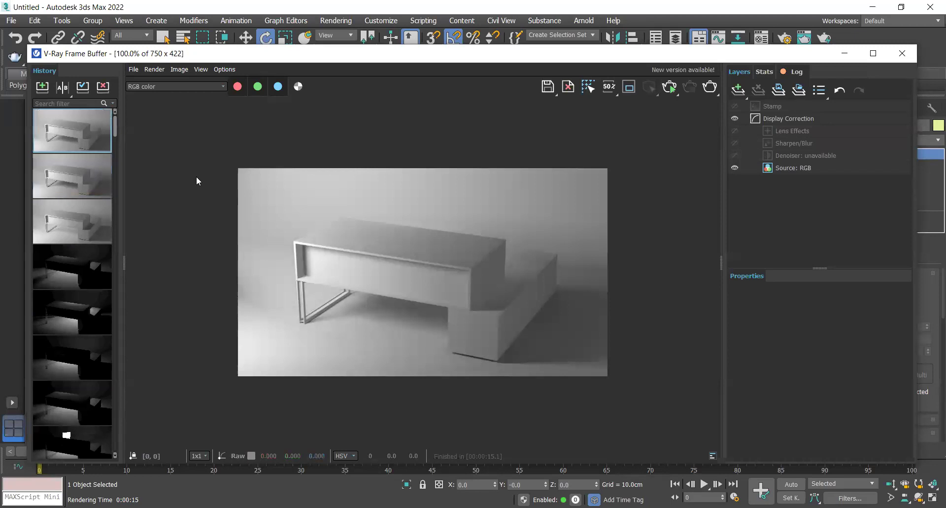
Step: Save the studio lighting scene to the Desktop as 00
{"action": "left_click", "coordinate": [851, 58]}
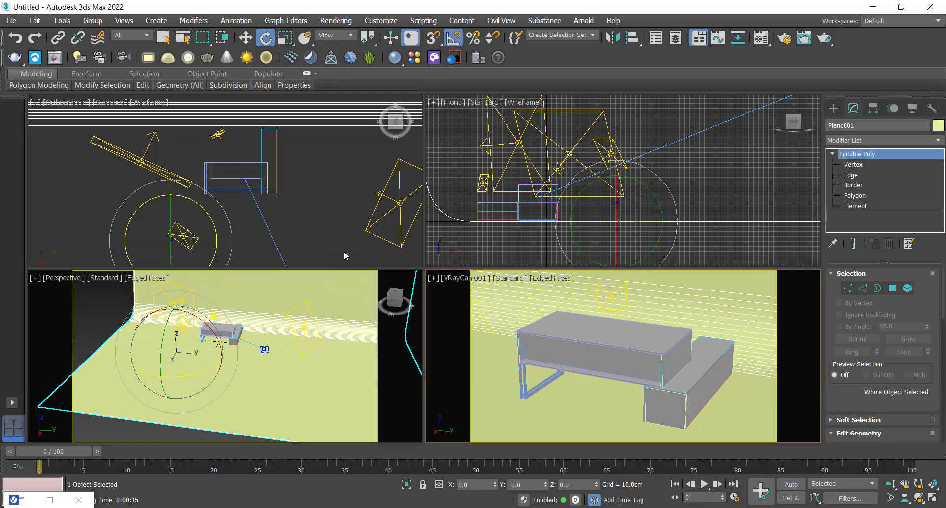
{"action": "middle_click", "coordinate": [344, 250]}
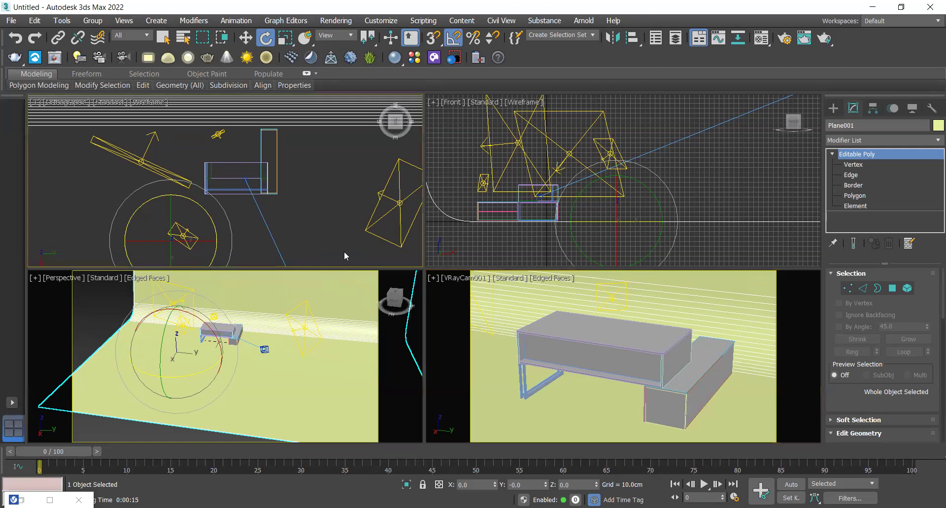
{"action": "key", "text": "ctrl+s"}
{"action": "left_click", "coordinate": [116, 136]}
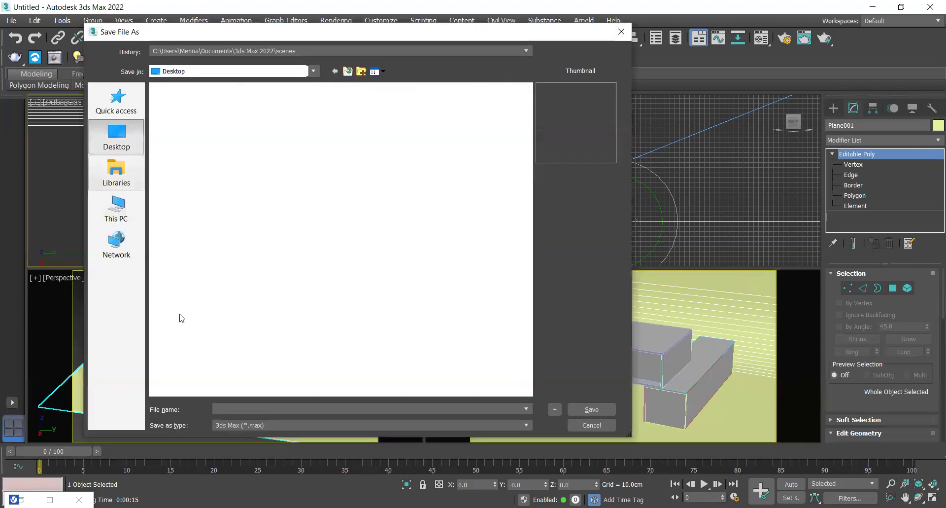
{"action": "left_click", "coordinate": [220, 405]}
{"action": "type", "text": "00"}
{"action": "key", "text": "Return"}
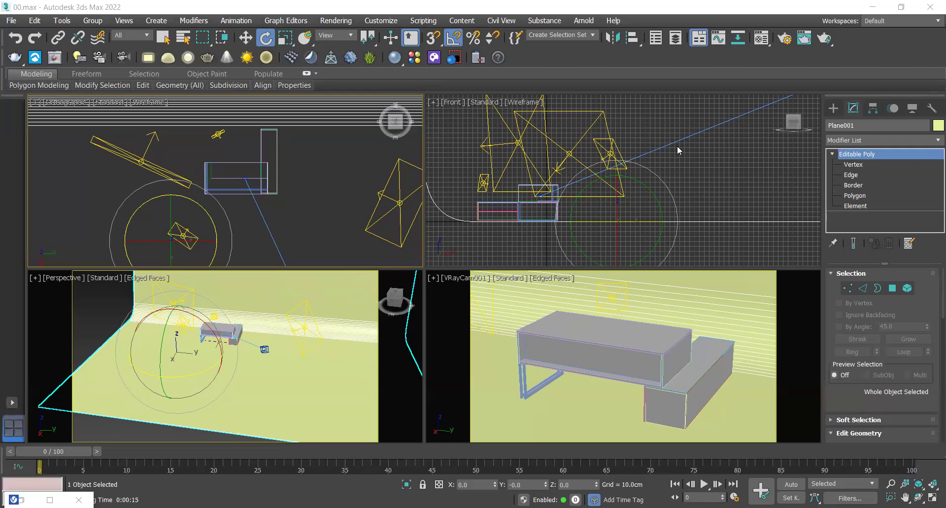
Step: Open the HWROOM scene file in place of the studio scene and continue without its missing XRefs
{"action": "mouse_move", "coordinate": [741, 193]}
{"action": "left_mouse_down"}
{"action": "mouse_move", "coordinate": [734, 205]}
{"action": "mouse_move", "coordinate": [742, 194]}
{"action": "left_mouse_up"}
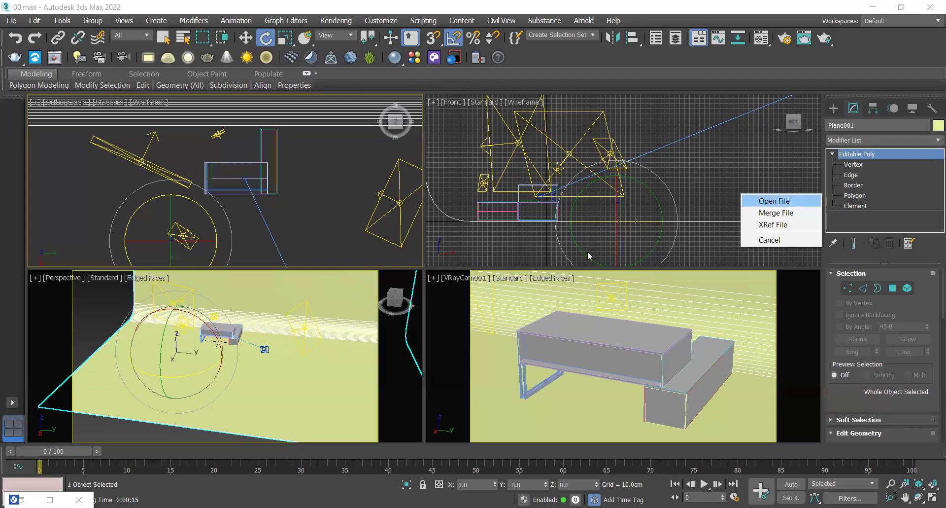
{"action": "left_click", "coordinate": [757, 204]}
{"action": "left_click", "coordinate": [559, 285]}
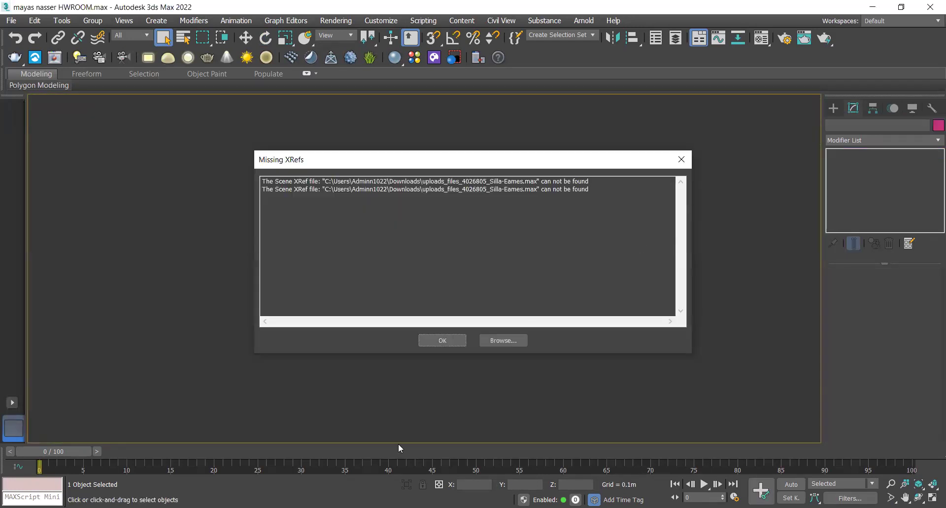
{"action": "left_click", "coordinate": [443, 340]}
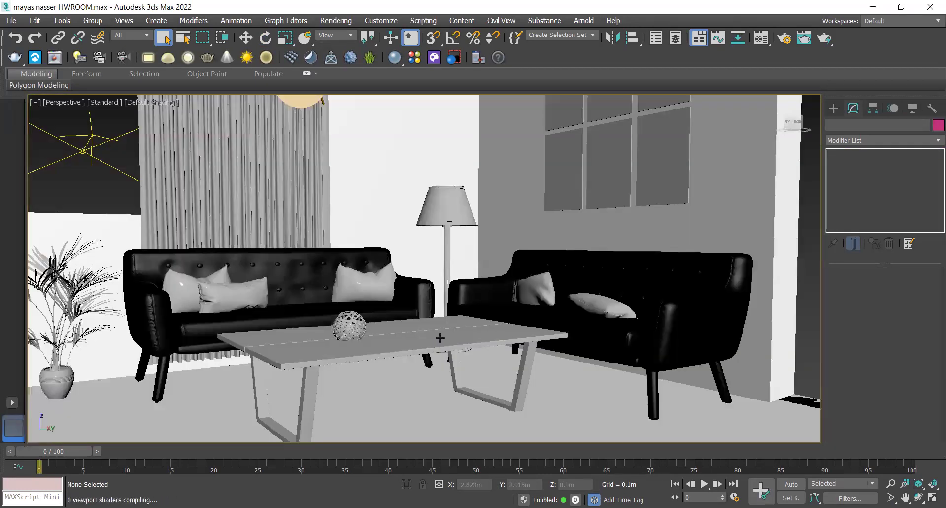
Step: Examine the furnished room model from outside and above, including its window openings, doorway, kitchen and existing lights
{"action": "scroll", "coordinate": [494, 271], "scroll_direction": "up", "scroll_amount": 10}
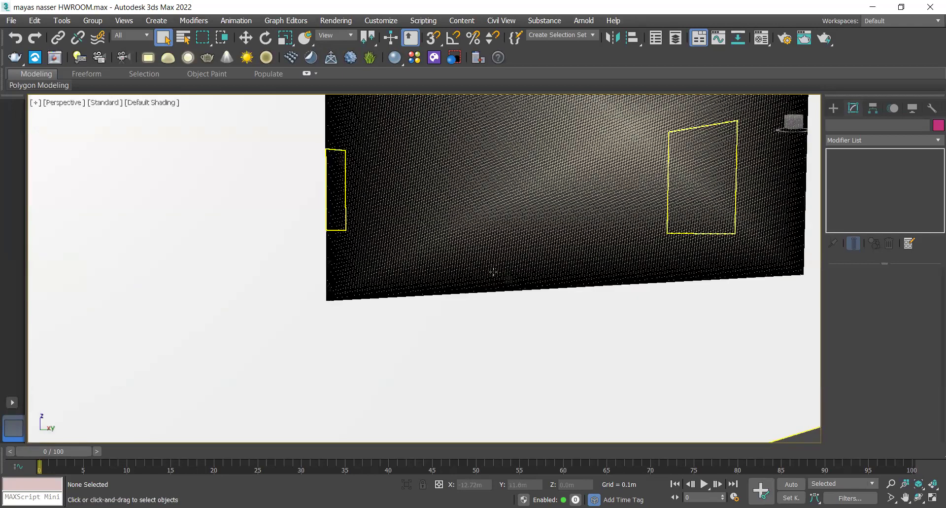
{"action": "scroll", "coordinate": [493, 272], "scroll_direction": "up", "scroll_amount": 3}
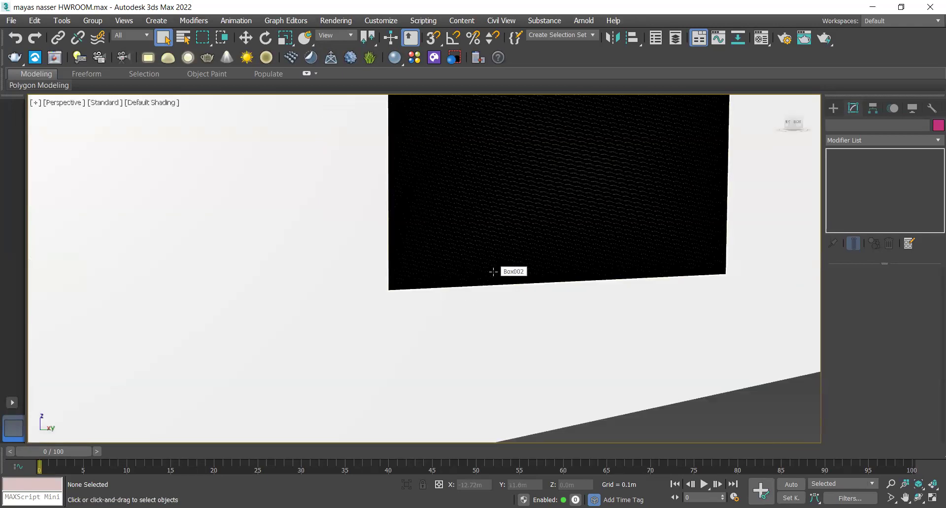
{"action": "scroll", "coordinate": [539, 303], "scroll_direction": "down", "scroll_amount": 5}
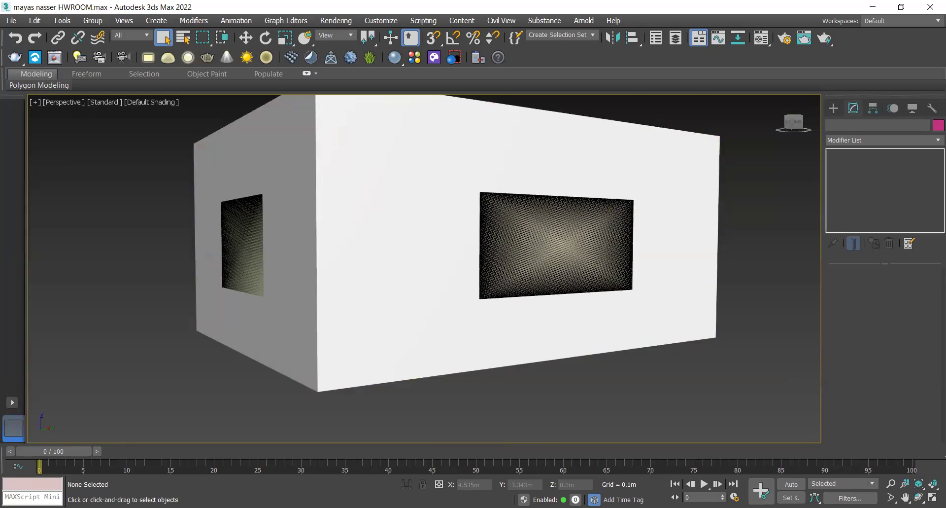
{"action": "scroll", "coordinate": [463, 312], "scroll_direction": "down", "scroll_amount": 2}
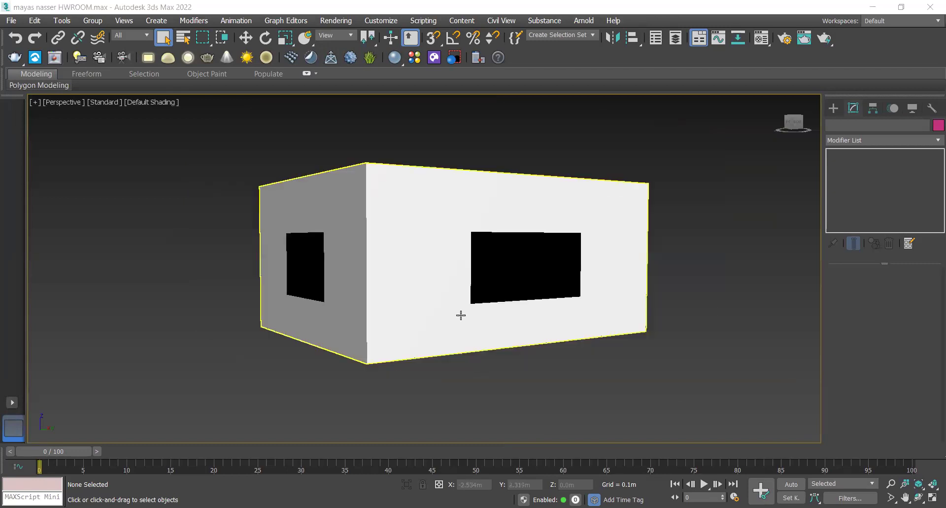
{"action": "middle_click_drag", "start_coordinate": [407, 332], "coordinate": [296, 341], "text": "alt"}
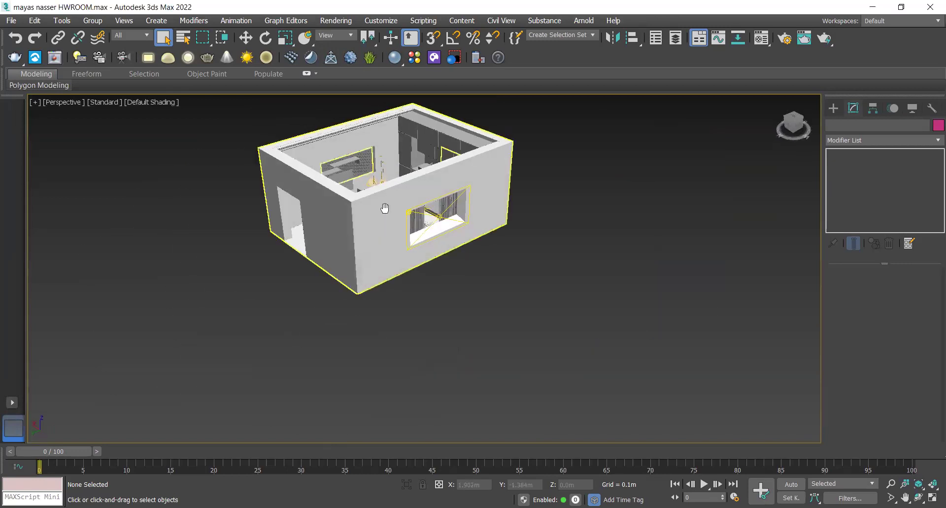
{"action": "middle_click_drag", "start_coordinate": [382, 207], "coordinate": [364, 237], "text": "alt"}
{"action": "scroll", "coordinate": [363, 239], "scroll_direction": "up", "scroll_amount": 5}
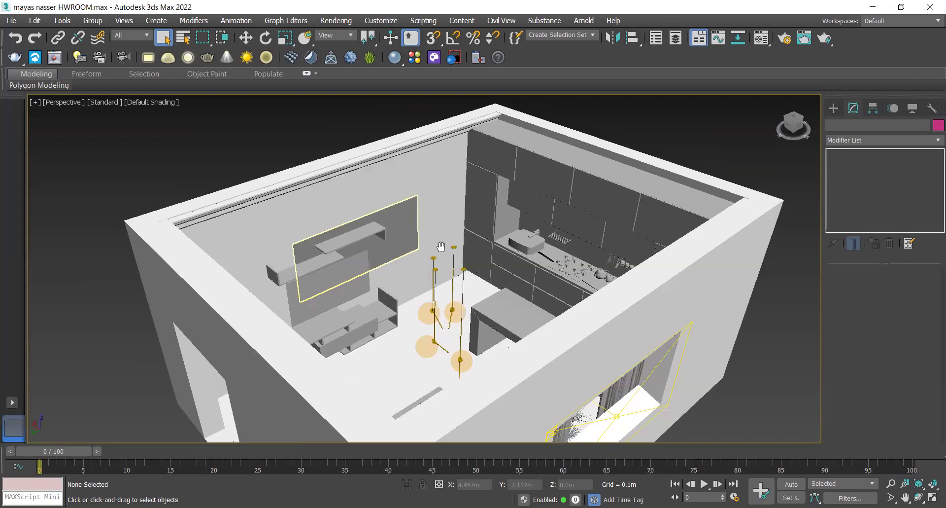
{"action": "scroll", "coordinate": [441, 246], "scroll_direction": "up", "scroll_amount": 5}
{"action": "left_click", "coordinate": [444, 223]}
{"action": "middle_click_drag", "start_coordinate": [444, 223], "coordinate": [375, 265], "text": "alt"}
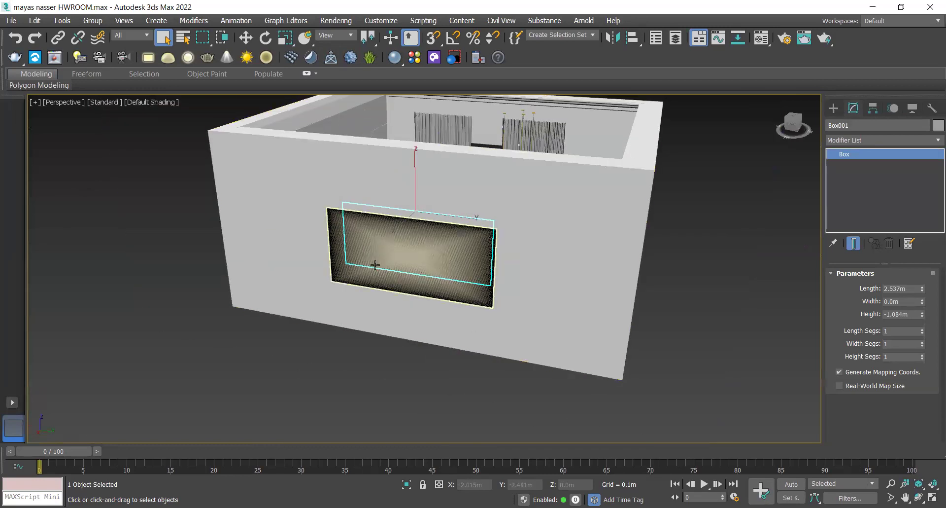
{"action": "scroll", "coordinate": [451, 242], "scroll_direction": "down", "scroll_amount": 3}
{"action": "middle_click_drag", "start_coordinate": [451, 242], "coordinate": [481, 264], "text": "alt"}
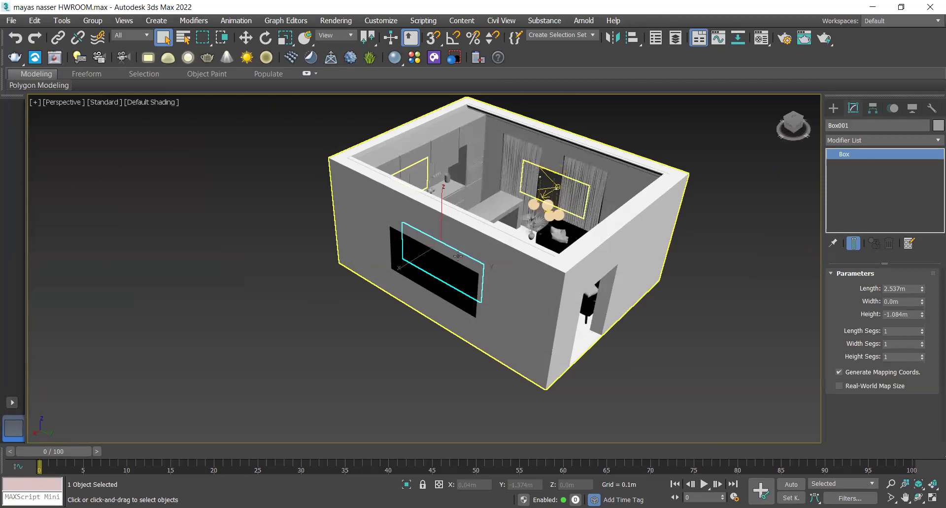
{"action": "middle_click_drag", "start_coordinate": [427, 298], "coordinate": [323, 305]}
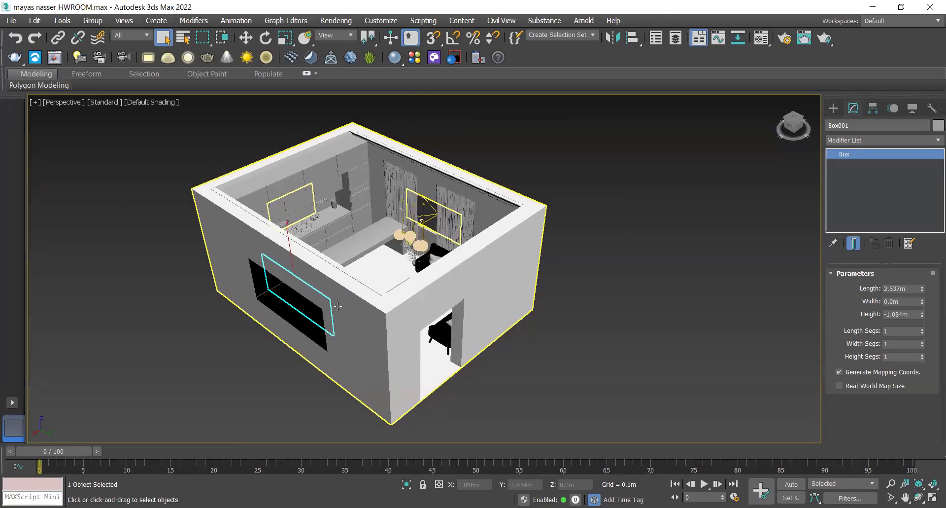
{"action": "scroll", "coordinate": [293, 311], "scroll_direction": "up", "scroll_amount": 3}
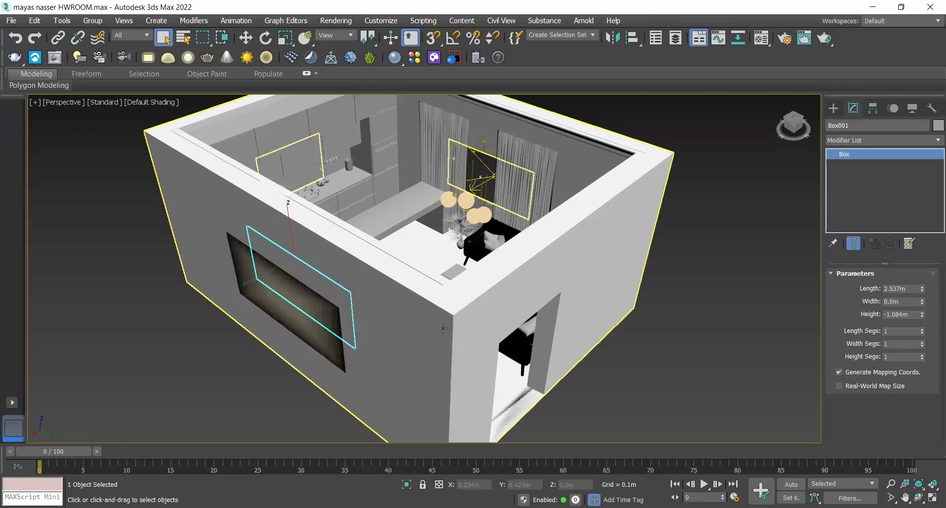
{"action": "scroll", "coordinate": [376, 311], "scroll_direction": "down", "scroll_amount": 2}
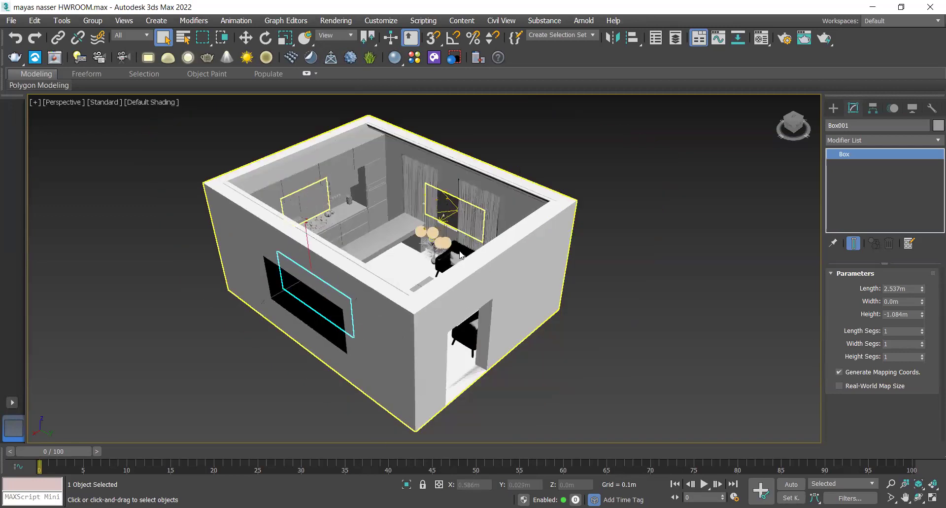
Step: Frame the room's exterior corner with the doorway and window in perspective and create a V-Ray physical camera from that view
{"action": "key", "text": "c"}
{"action": "left_click", "coordinate": [493, 274]}
{"action": "middle_click_drag", "start_coordinate": [505, 279], "coordinate": [312, 273], "text": "alt"}
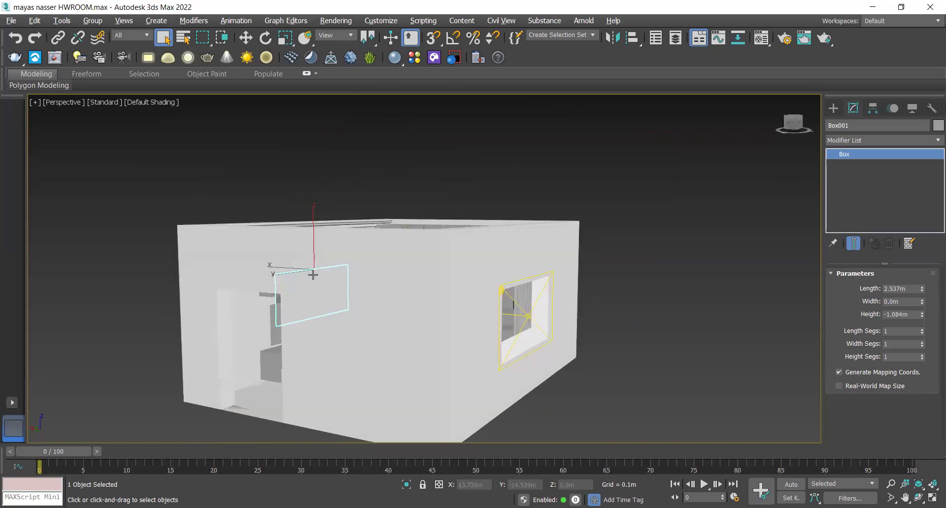
{"action": "scroll", "coordinate": [386, 313], "scroll_direction": "up", "scroll_amount": 3}
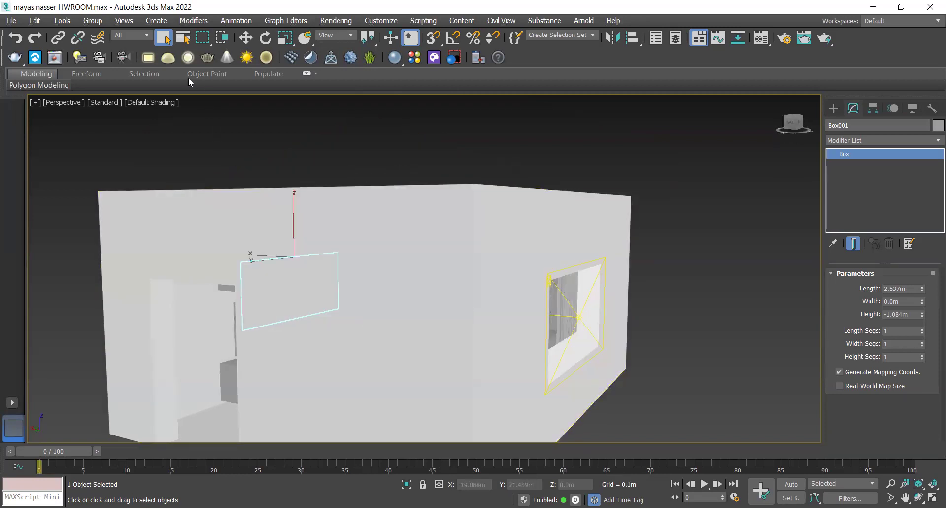
{"action": "left_click", "coordinate": [124, 57]}
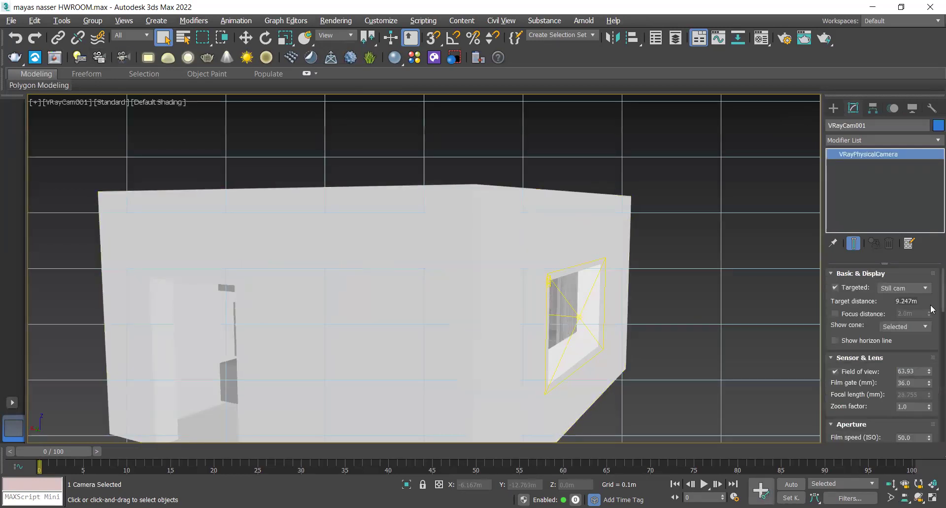
Step: Narrow the VRayCam001 field of view to 46.93 and reframe the camera on the exterior corner with the window and doorway
{"action": "mouse_move", "coordinate": [929, 371]}
{"action": "left_mouse_down"}
{"action": "mouse_move", "coordinate": [922, 366]}
{"action": "mouse_move", "coordinate": [922, 382]}
{"action": "left_mouse_up"}
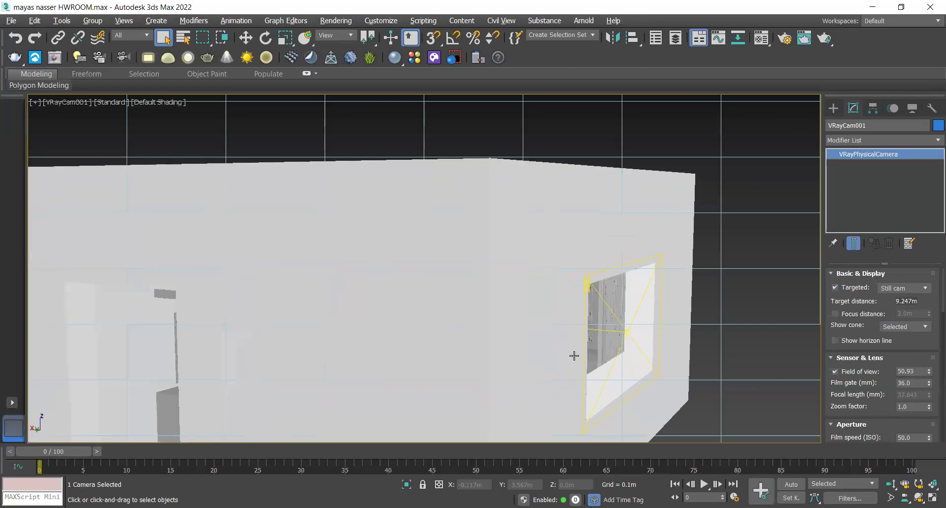
{"action": "scroll", "coordinate": [623, 317], "scroll_direction": "up", "scroll_amount": 3}
{"action": "middle_click_drag", "start_coordinate": [623, 317], "coordinate": [621, 282]}
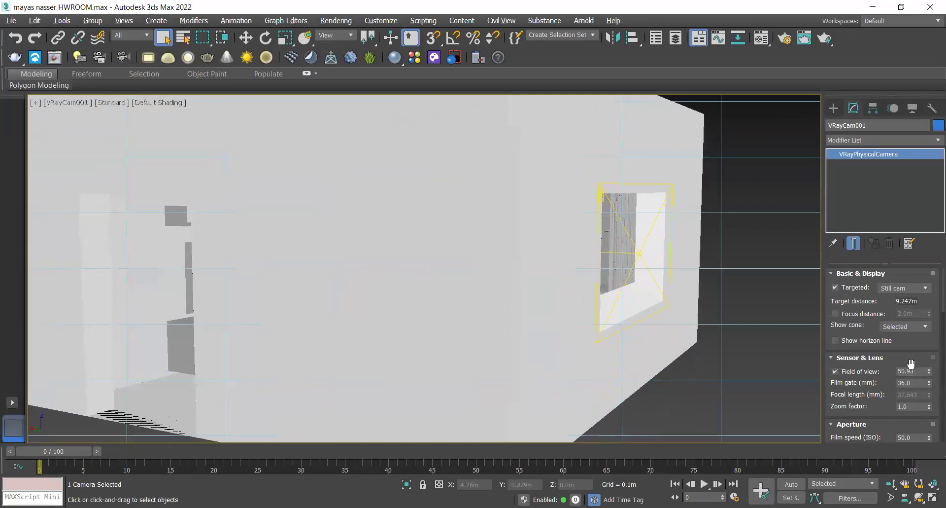
{"action": "left_click_drag", "start_coordinate": [928, 374], "coordinate": [930, 372]}
Step: Enable clipping on the V-Ray camera and set its far clipping plane to 1000 m
{"action": "scroll", "coordinate": [929, 373], "scroll_direction": "down", "scroll_amount": 8}
{"action": "scroll", "coordinate": [932, 373], "scroll_direction": "down", "scroll_amount": 6}
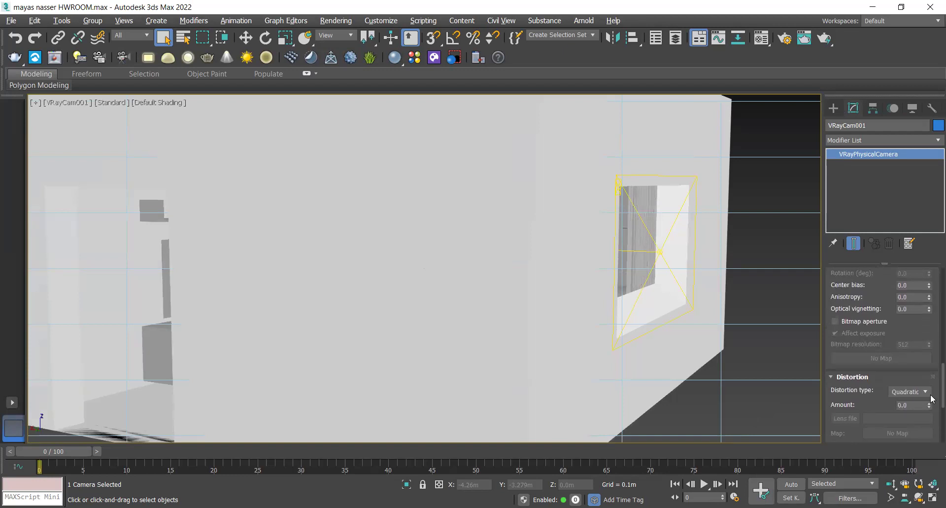
{"action": "scroll", "coordinate": [933, 413], "scroll_direction": "down", "scroll_amount": 2}
{"action": "left_click", "coordinate": [835, 337]}
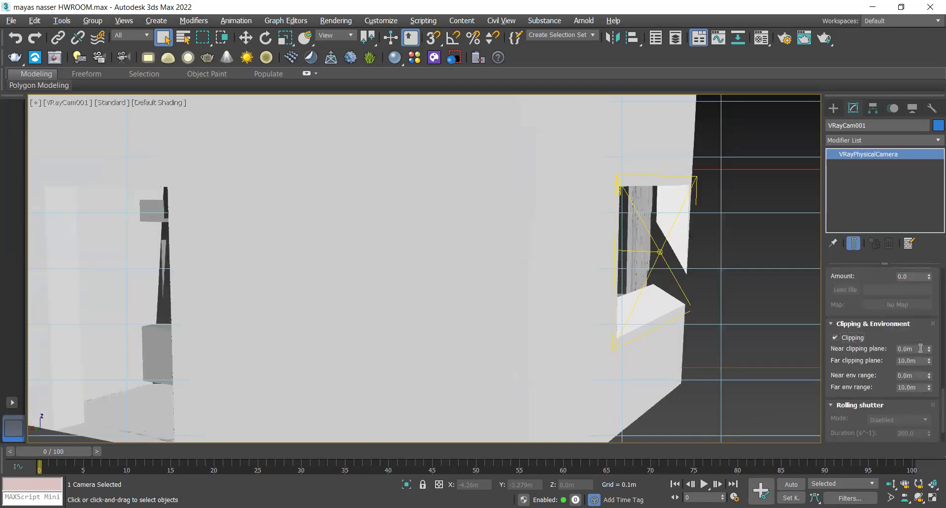
{"action": "double_click", "coordinate": [917, 361]}
{"action": "type", "text": "1000"}
{"action": "key", "text": "Return"}
Step: Try near clipping distances of 100, 50, 20 and 1 m on the camera
{"action": "key", "text": "shift+Tab"}
{"action": "type", "text": "100"}
{"action": "key", "text": "Return"}
{"action": "type", "text": "50"}
{"action": "key", "text": "Return"}
{"action": "type", "text": "20"}
{"action": "key", "text": "Return"}
{"action": "type", "text": "1"}
{"action": "key", "text": "Return"}
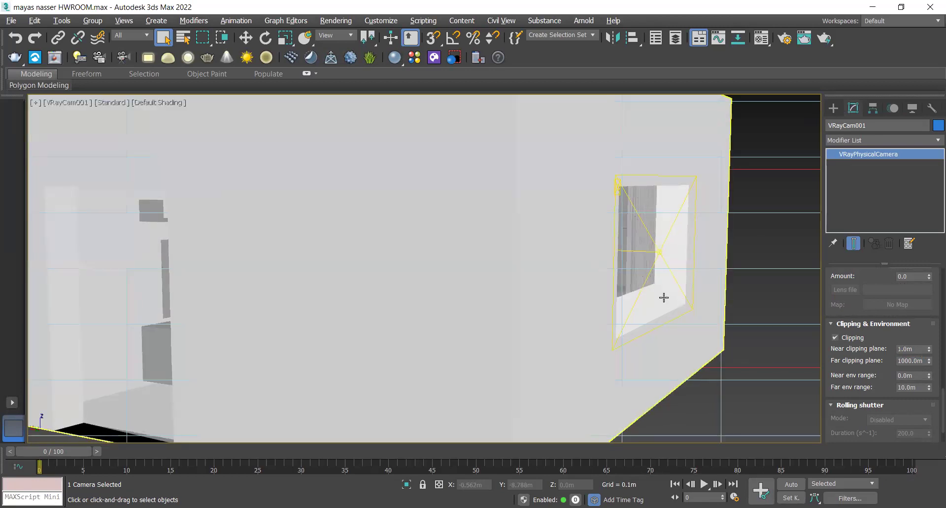
Step: Move the camera in the top view beyond the room's upper-right corner, to about X 6.99 m, Y 6.97 m
{"action": "key", "text": "t"}
{"action": "scroll", "coordinate": [343, 170], "scroll_direction": "up", "scroll_amount": 5}
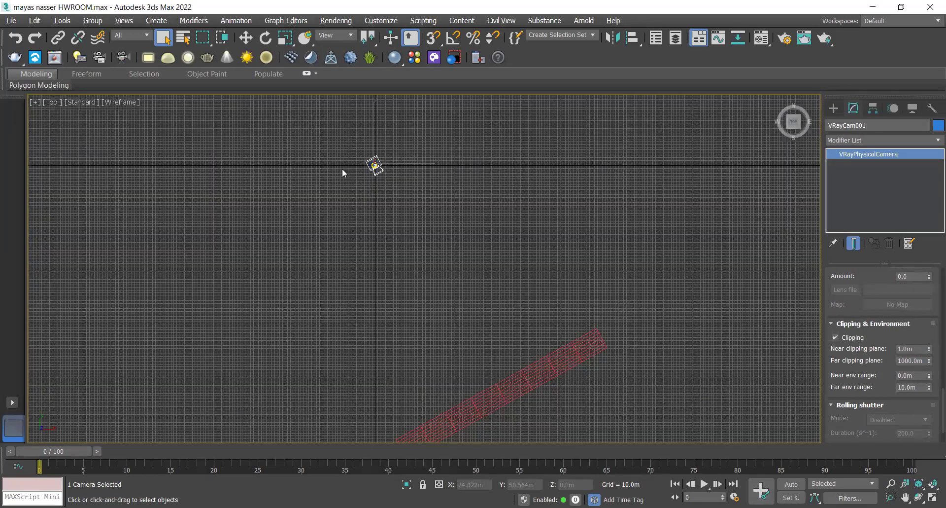
{"action": "scroll", "coordinate": [397, 221], "scroll_direction": "up", "scroll_amount": 6}
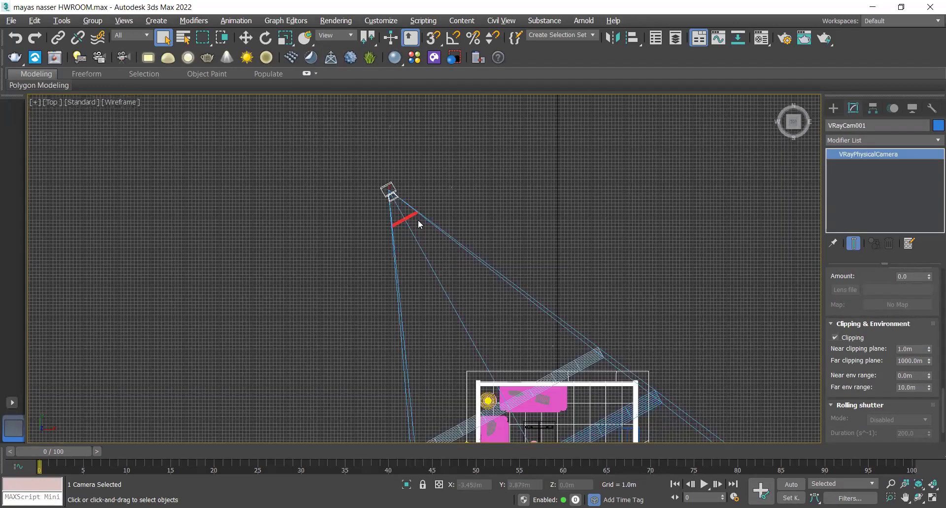
{"action": "scroll", "coordinate": [401, 187], "scroll_direction": "down", "scroll_amount": 3}
{"action": "key", "text": "w"}
{"action": "left_click_drag", "start_coordinate": [391, 181], "coordinate": [452, 176]}
{"action": "right_click", "coordinate": [452, 177]}
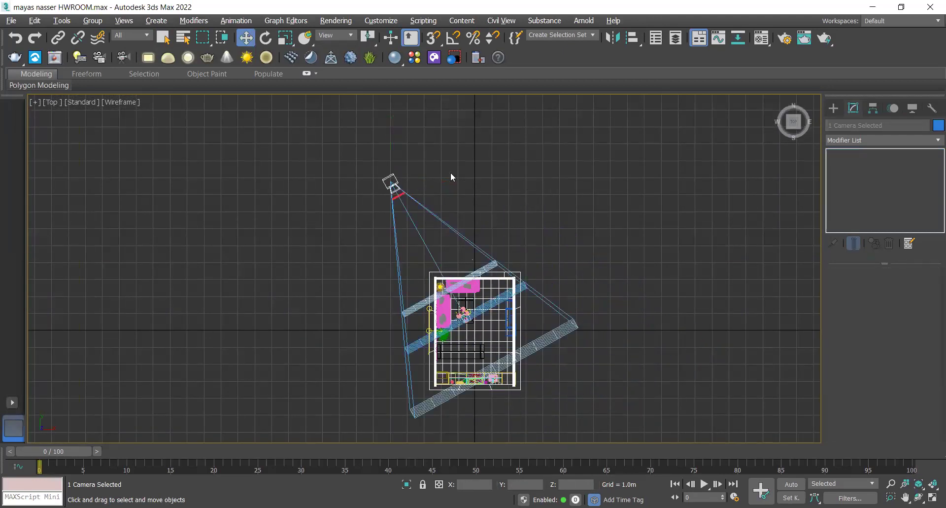
{"action": "left_click_drag", "start_coordinate": [391, 181], "coordinate": [594, 212]}
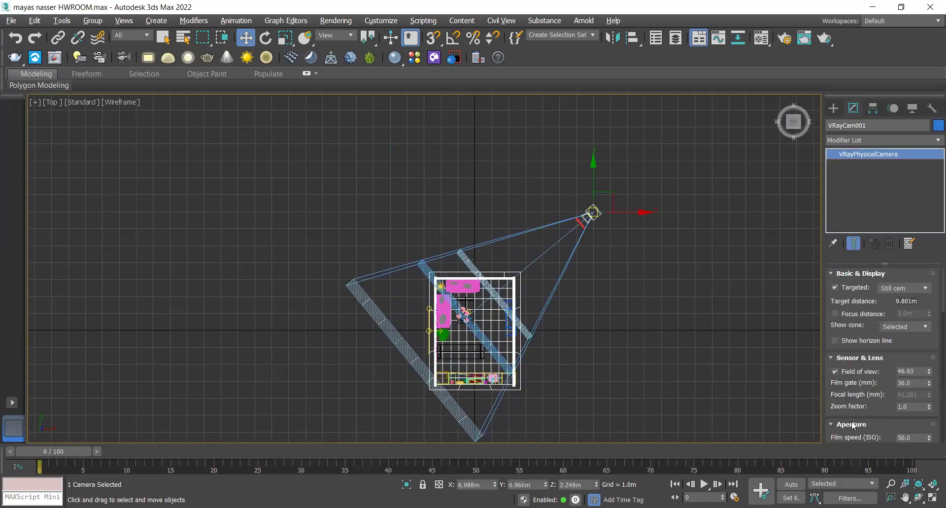
Step: Set the camera's near clipping plane to about 6.96 m so it cuts through the walls, and look through the camera
{"action": "scroll", "coordinate": [932, 316], "scroll_direction": "down", "scroll_amount": 8}
{"action": "scroll", "coordinate": [933, 373], "scroll_direction": "down", "scroll_amount": 8}
{"action": "left_click_drag", "start_coordinate": [931, 355], "coordinate": [930, 321]}
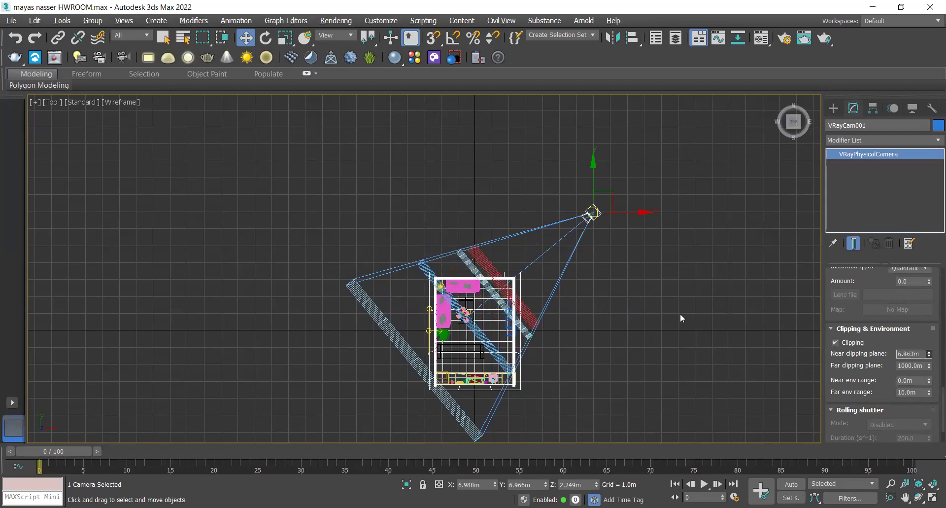
{"action": "left_click", "coordinate": [608, 305]}
{"action": "key", "text": "c"}
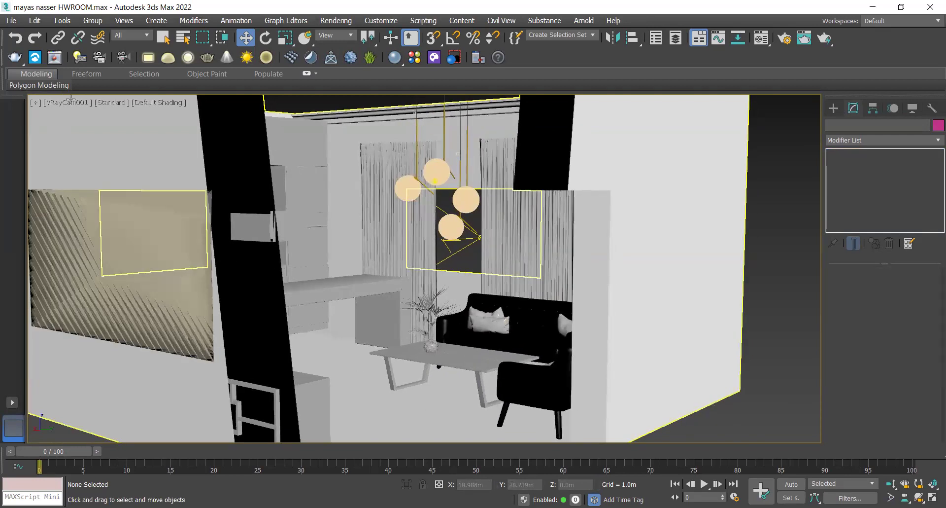
Step: Switch to the four-viewport layout and change the perspective viewport to a left wireframe view showing the camera and room
{"action": "left_click", "coordinate": [124, 232]}
{"action": "left_click", "coordinate": [68, 102]}
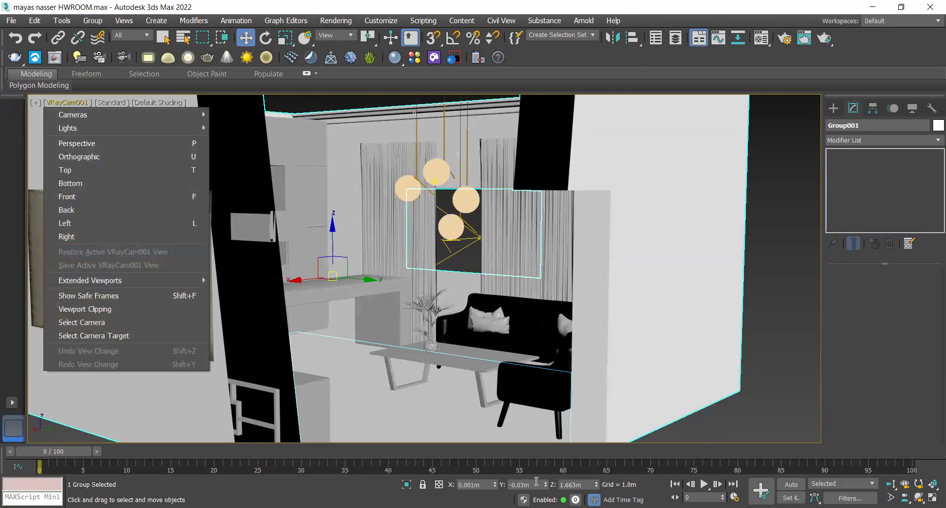
{"action": "key", "text": "Escape"}
{"action": "key", "text": "alt+w"}
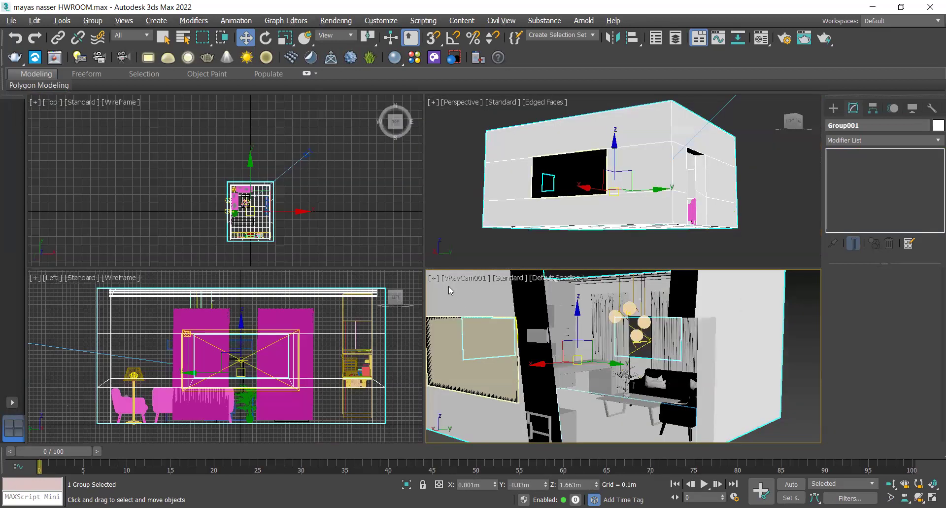
{"action": "right_click", "coordinate": [580, 194]}
{"action": "middle_click_drag", "start_coordinate": [580, 194], "coordinate": [503, 318], "text": "alt"}
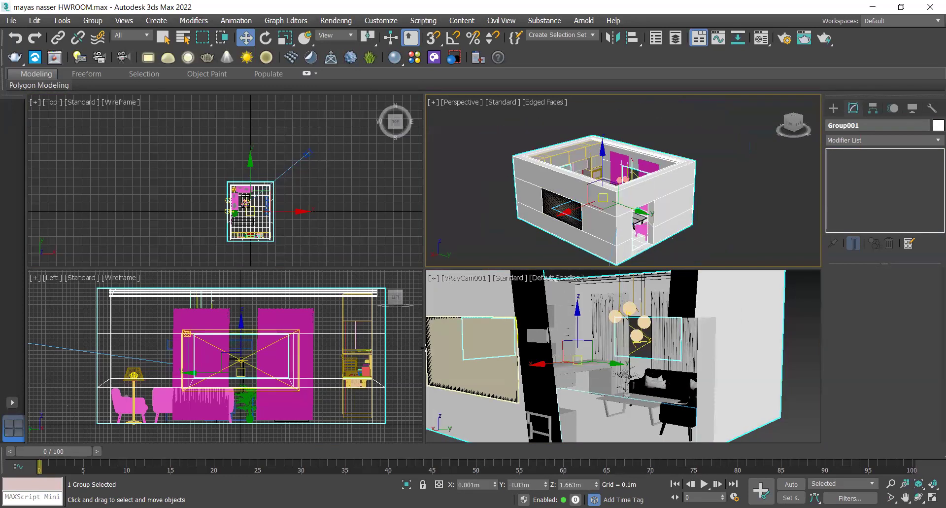
{"action": "left_click", "coordinate": [473, 176]}
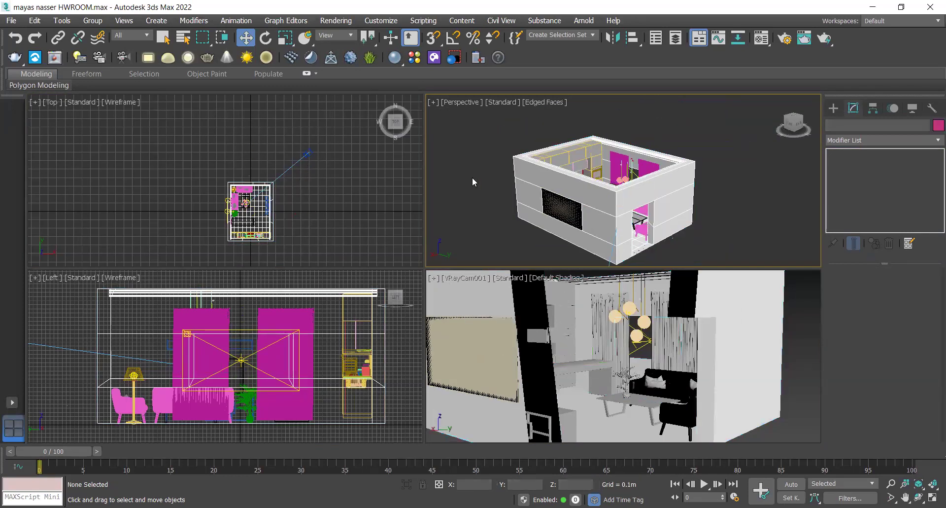
{"action": "key", "text": "l"}
{"action": "scroll", "coordinate": [520, 192], "scroll_direction": "down", "scroll_amount": 5}
{"action": "key", "text": "F3"}
{"action": "scroll", "coordinate": [589, 164], "scroll_direction": "up", "scroll_amount": 4}
{"action": "left_click", "coordinate": [490, 224]}
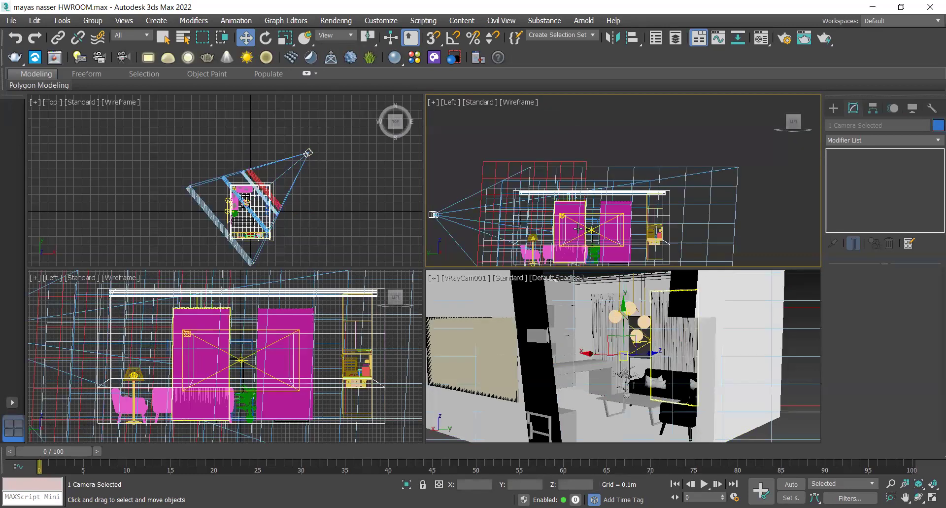
{"action": "scroll", "coordinate": [588, 212], "scroll_direction": "down", "scroll_amount": 2}
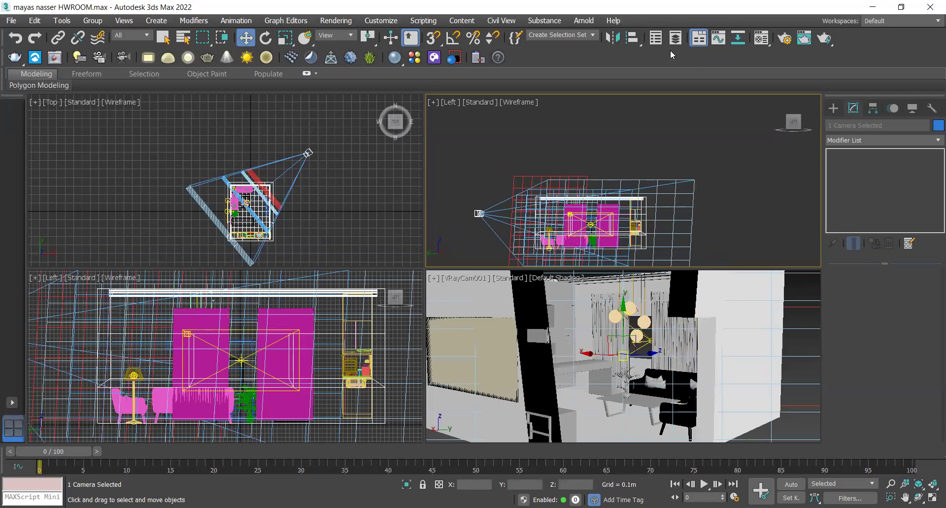
Step: Select the camera's target and align it to the camera in Y position only, center to center
{"action": "left_click", "coordinate": [470, 278]}
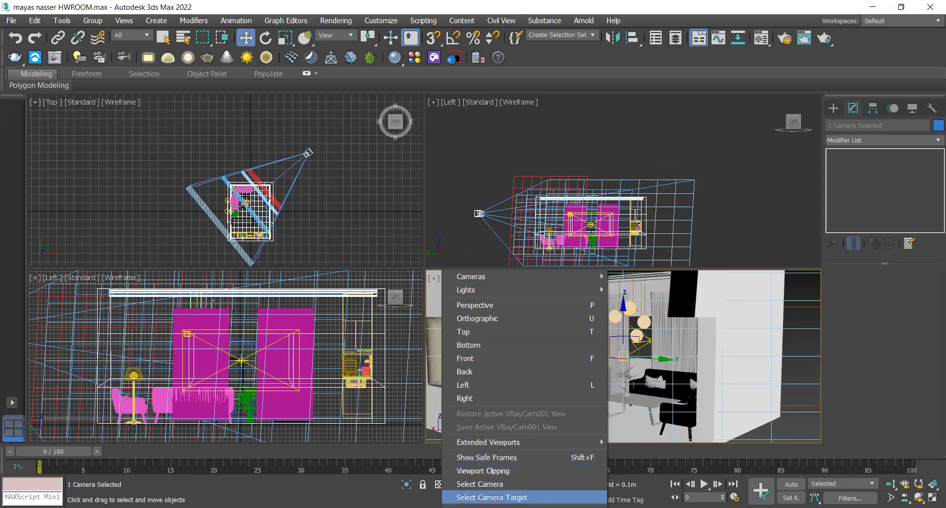
{"action": "key", "text": "Return"}
{"action": "key", "text": "alt+a"}
{"action": "left_click", "coordinate": [477, 214]}
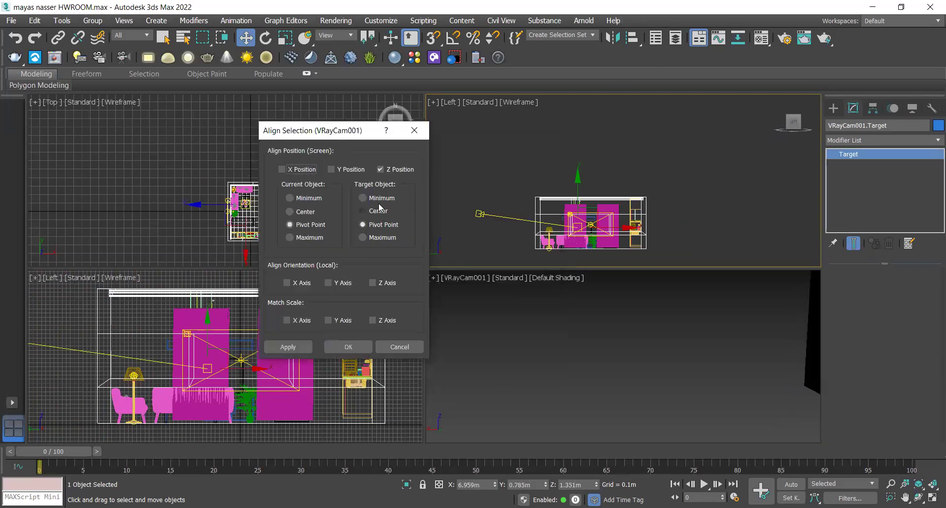
{"action": "left_click", "coordinate": [377, 211]}
{"action": "left_click", "coordinate": [378, 169]}
{"action": "left_click", "coordinate": [345, 170]}
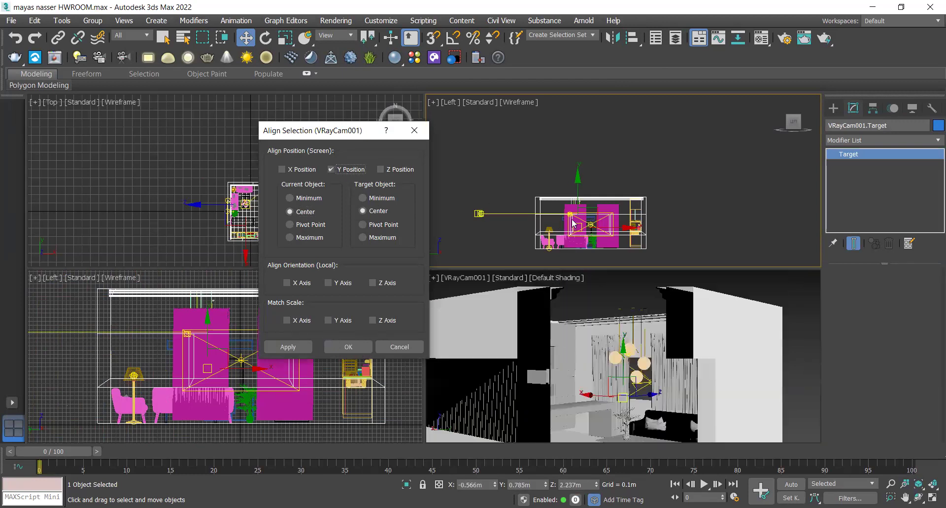
{"action": "left_click", "coordinate": [364, 353]}
Step: Move the camera closer to the room, to about X 4.94 m, Y 5.79 m, Z 1.33 m, framing the kitchen, table and sofa
{"action": "middle_click_drag", "start_coordinate": [636, 363], "coordinate": [642, 315]}
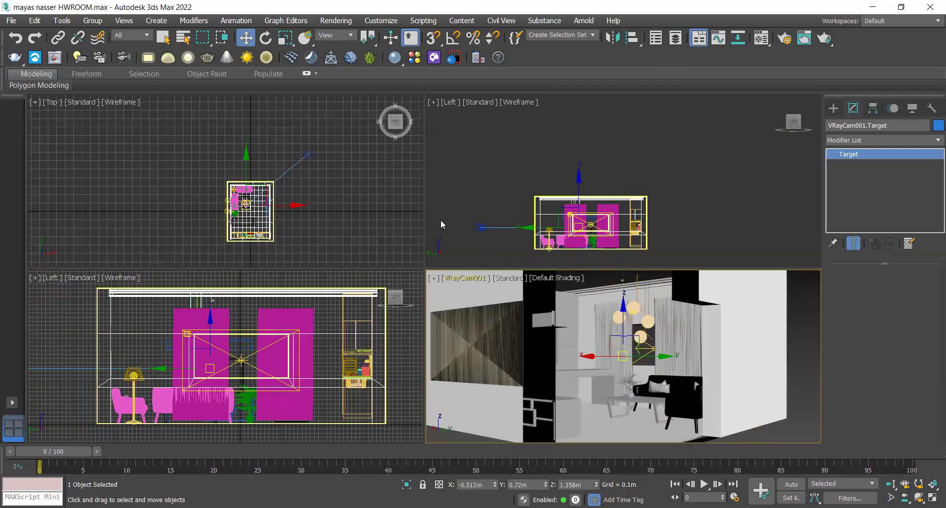
{"action": "left_click", "coordinate": [441, 220]}
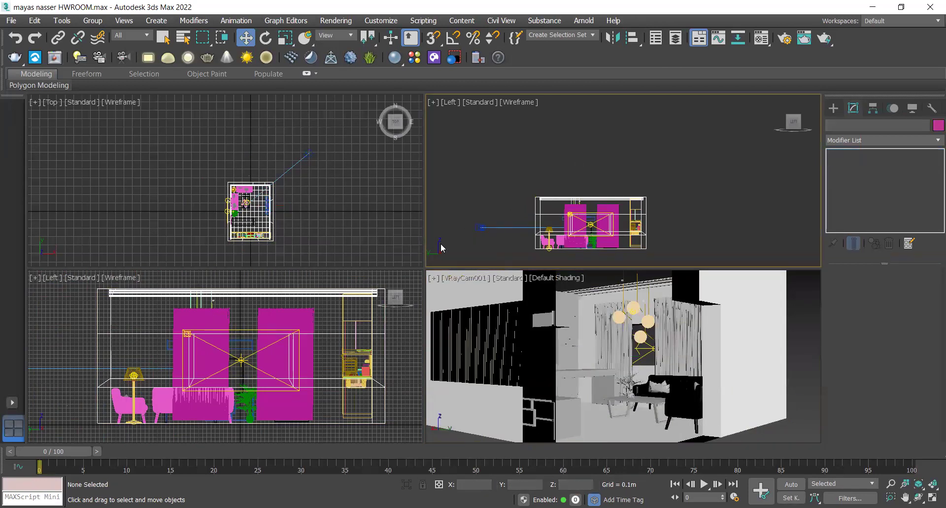
{"action": "left_click", "coordinate": [481, 227]}
{"action": "middle_click_drag", "start_coordinate": [342, 193], "coordinate": [358, 196]}
{"action": "left_click_drag", "start_coordinate": [325, 154], "coordinate": [308, 162]}
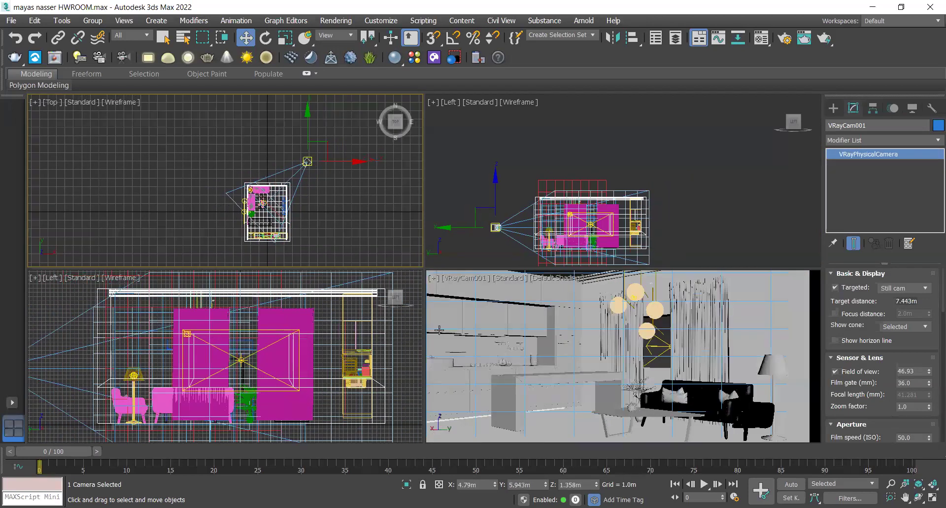
{"action": "mouse_move", "coordinate": [557, 340]}
{"action": "middle_mouse_down"}
{"action": "mouse_move", "coordinate": [555, 331]}
{"action": "mouse_move", "coordinate": [560, 351]}
{"action": "middle_mouse_up"}
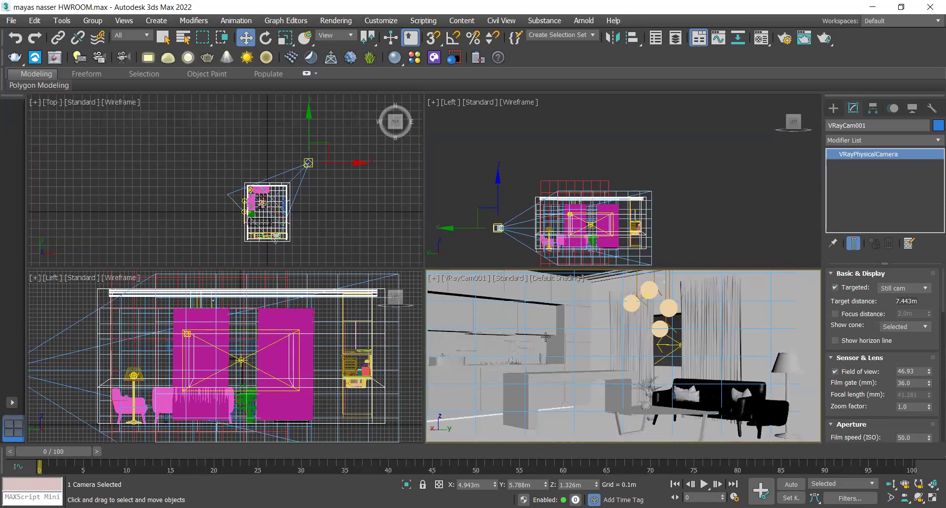
{"action": "left_click", "coordinate": [487, 256]}
Step: Display the camera view with edged faces and select the curtain nearest the kitchen
{"action": "left_click", "coordinate": [499, 352]}
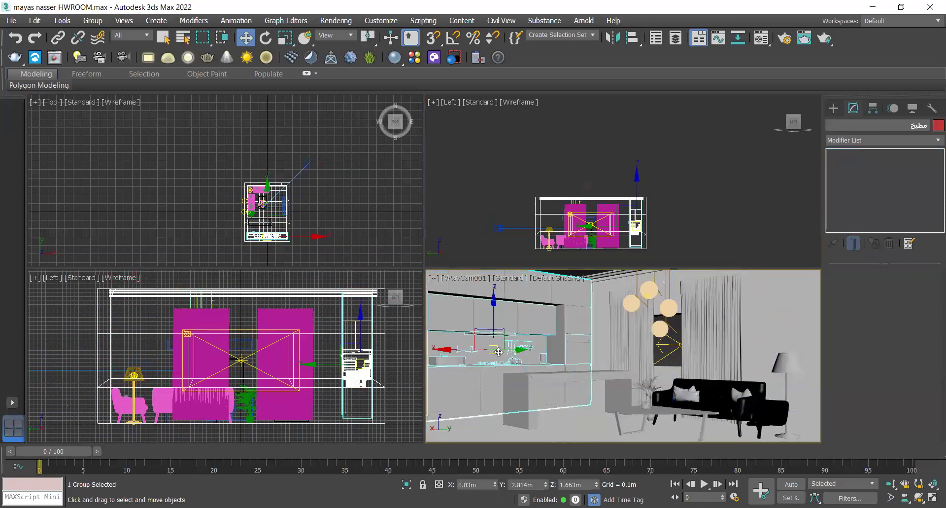
{"action": "key", "text": "F3"}
{"action": "key", "text": "F3"}
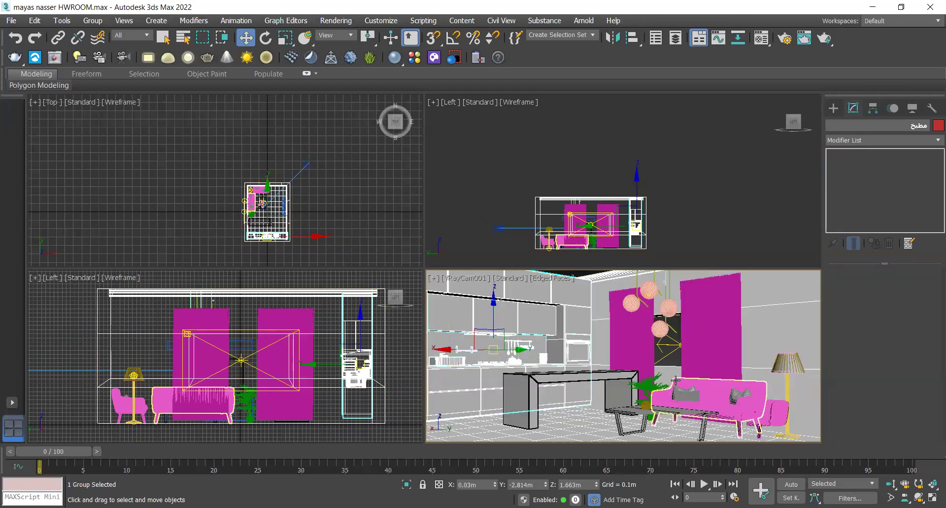
{"action": "left_click", "coordinate": [622, 347]}
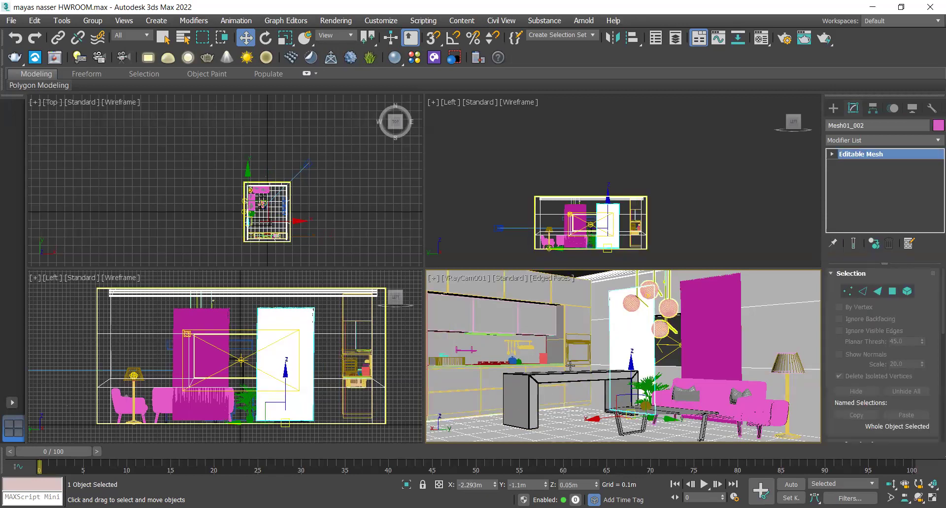
Step: Enable the material override in the V-Ray global switches of the render setup and assign a VRayMtl to it
{"action": "left_click", "coordinate": [336, 20]}
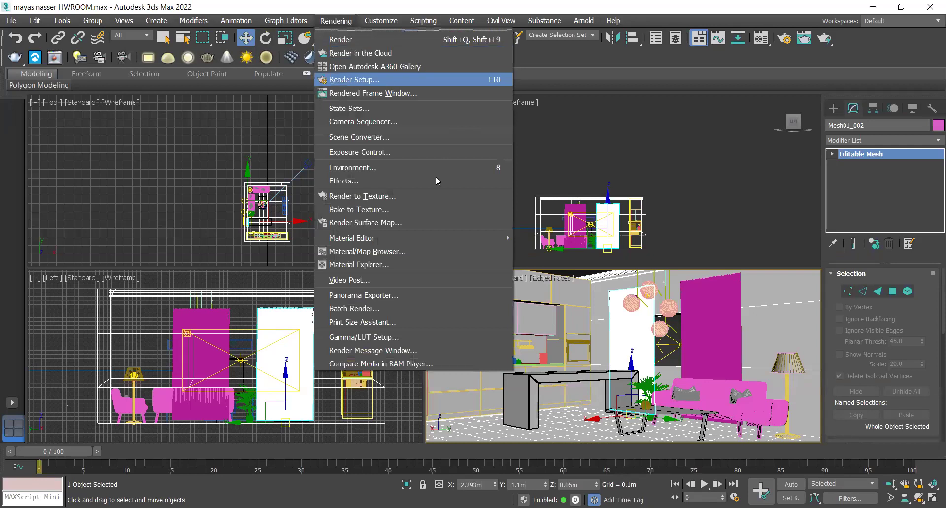
{"action": "key", "text": "Return"}
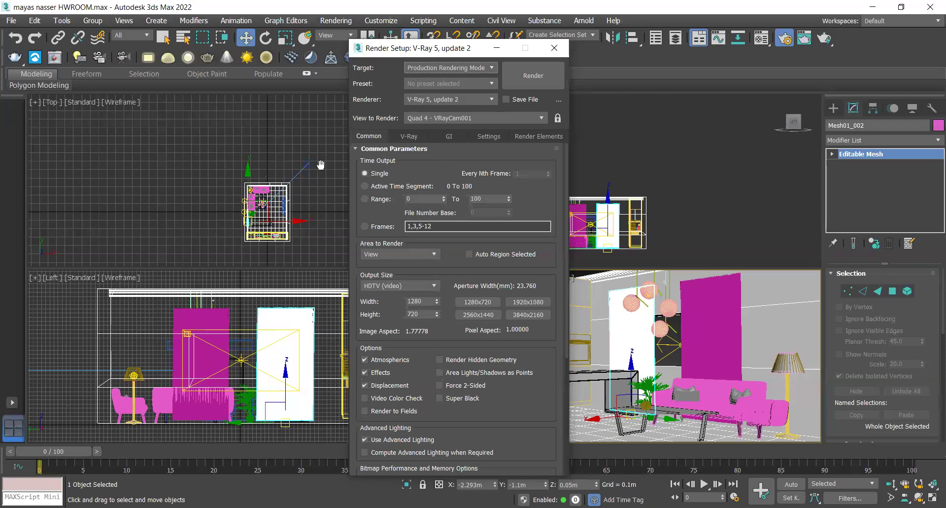
{"action": "left_click_drag", "start_coordinate": [409, 47], "coordinate": [319, 20]}
{"action": "left_click", "coordinate": [321, 121]}
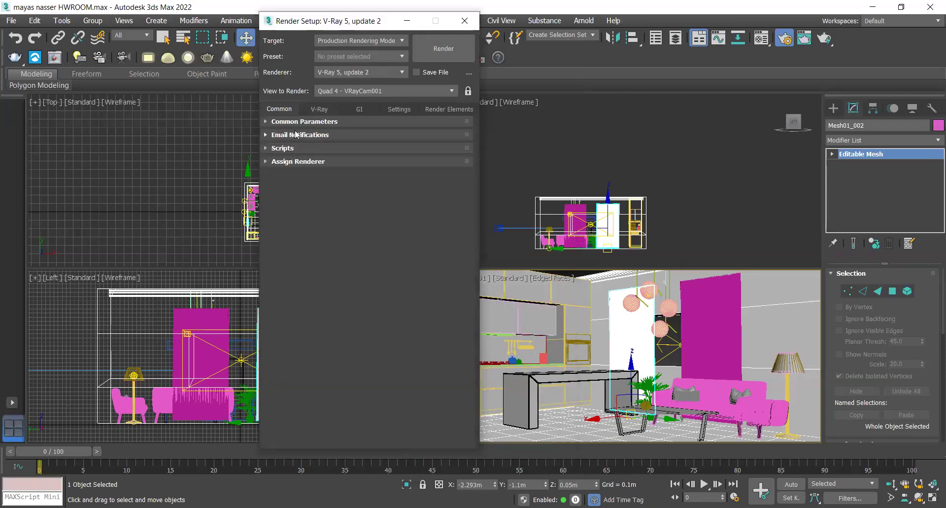
{"action": "left_click", "coordinate": [319, 110]}
{"action": "left_click", "coordinate": [297, 135]}
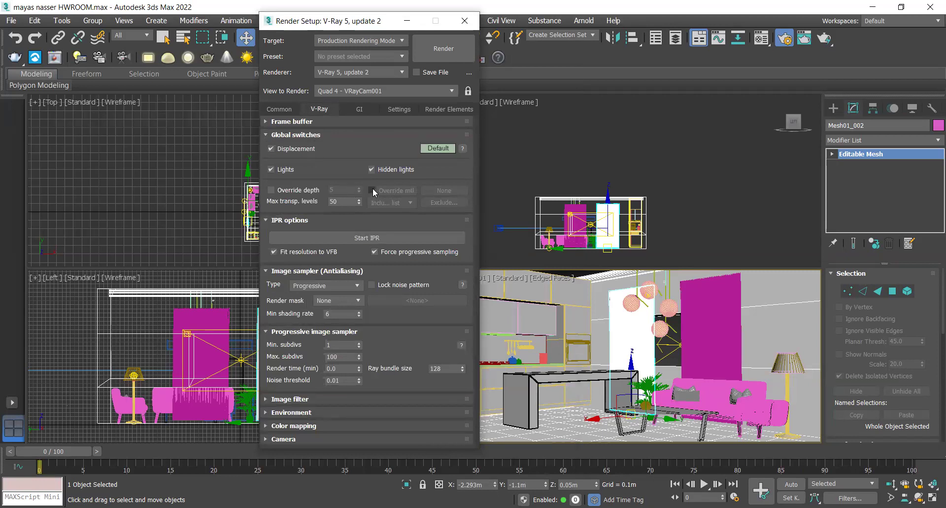
{"action": "left_click", "coordinate": [445, 191]}
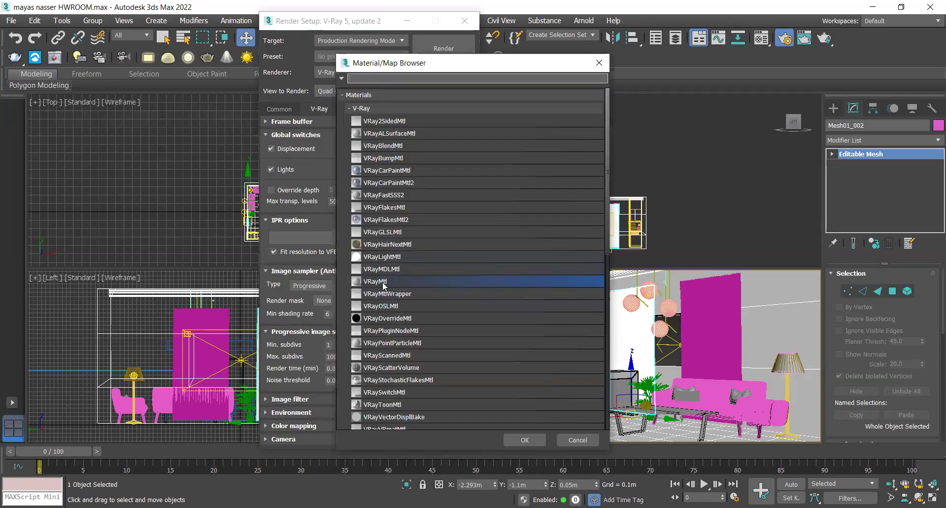
{"action": "double_click", "coordinate": [384, 281]}
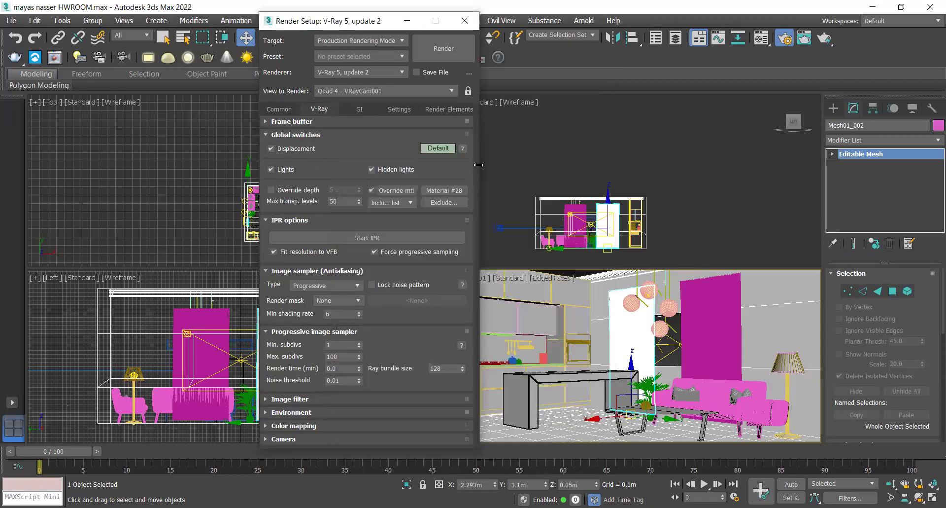
Step: Set the image sampler type to Bucket with a maximum of 4 subdivs
{"action": "left_click", "coordinate": [337, 290]}
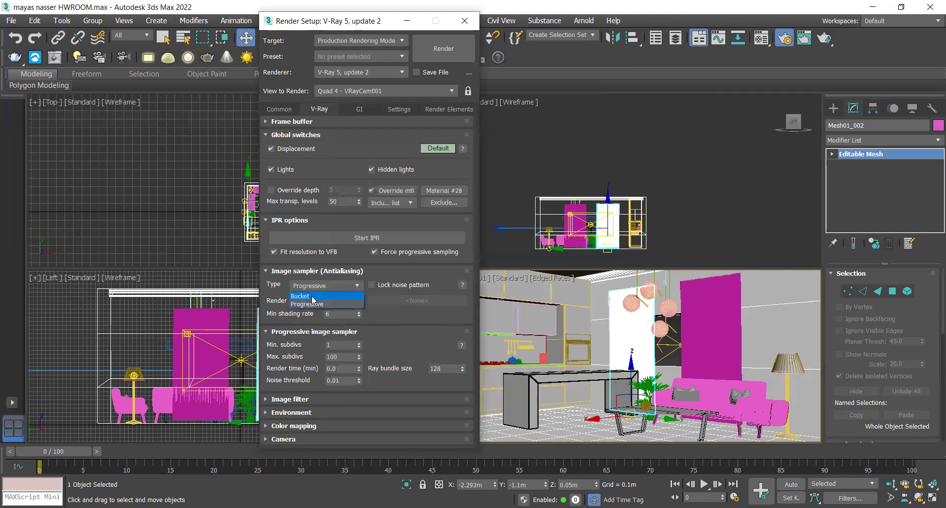
{"action": "double_click", "coordinate": [342, 357]}
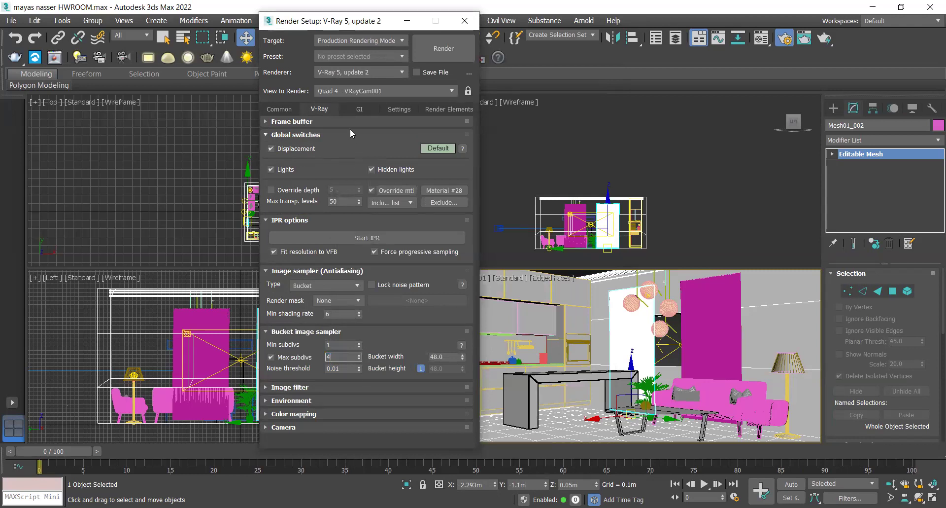
Step: Set the primary GI engine to Irradiance map and choose the Very low preset for it
{"action": "left_click", "coordinate": [357, 109]}
{"action": "left_click", "coordinate": [343, 147]}
{"action": "key", "text": "Return"}
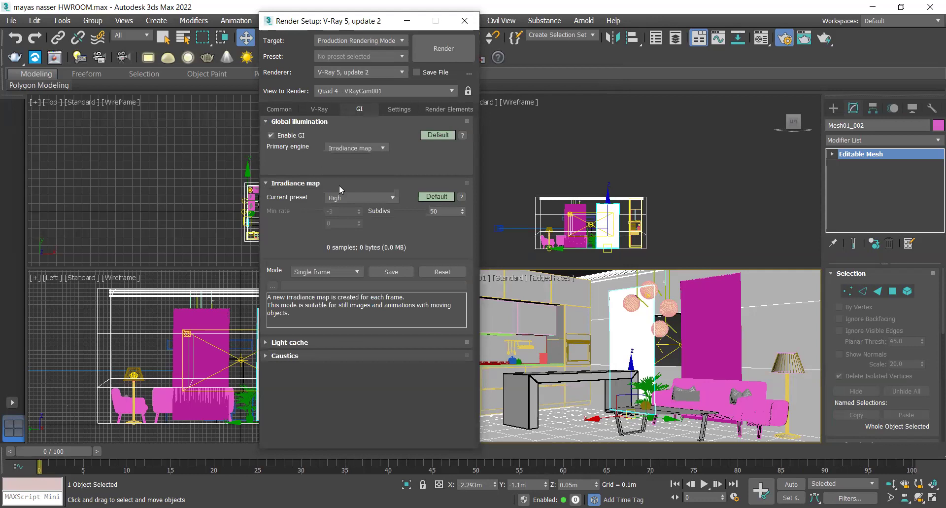
{"action": "left_click", "coordinate": [342, 197]}
{"action": "left_click", "coordinate": [343, 216]}
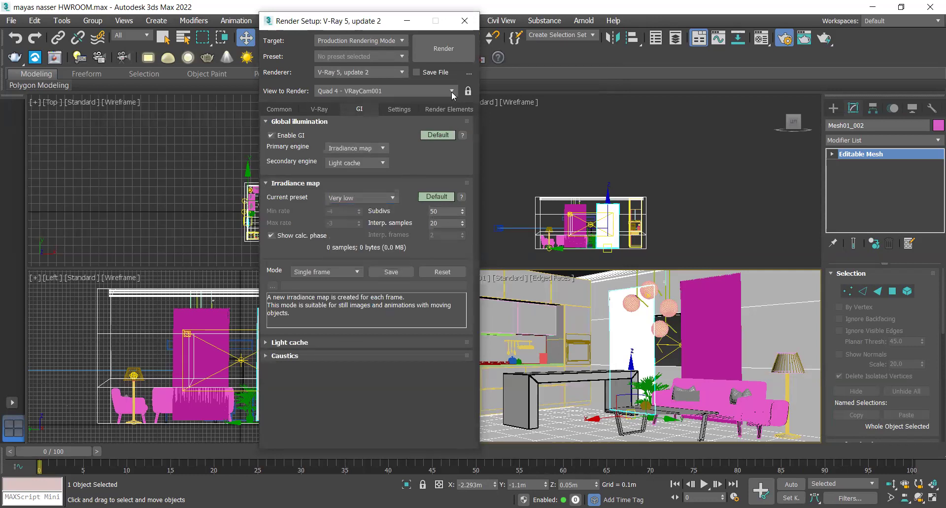
Step: Render a test image of the VRayCam001 view, continuing past the missing scene XRefs, and put the finished render away
{"action": "left_click", "coordinate": [564, 372]}
{"action": "key", "text": "F10"}
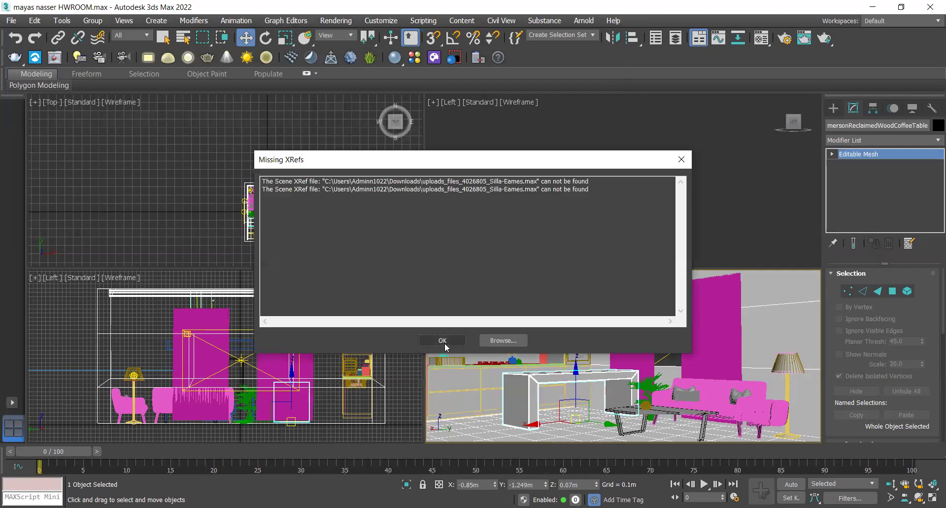
{"action": "left_click", "coordinate": [443, 340]}
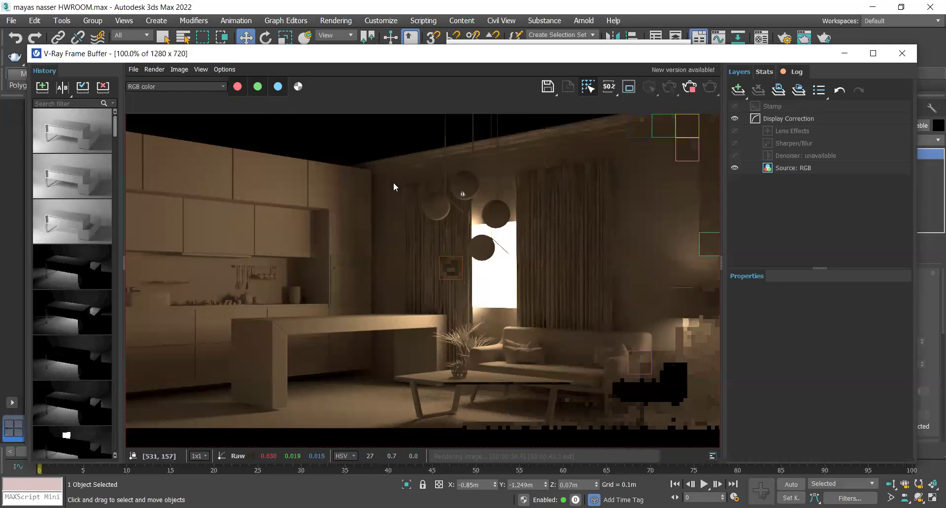
{"action": "mouse_move", "coordinate": [97, 143]}
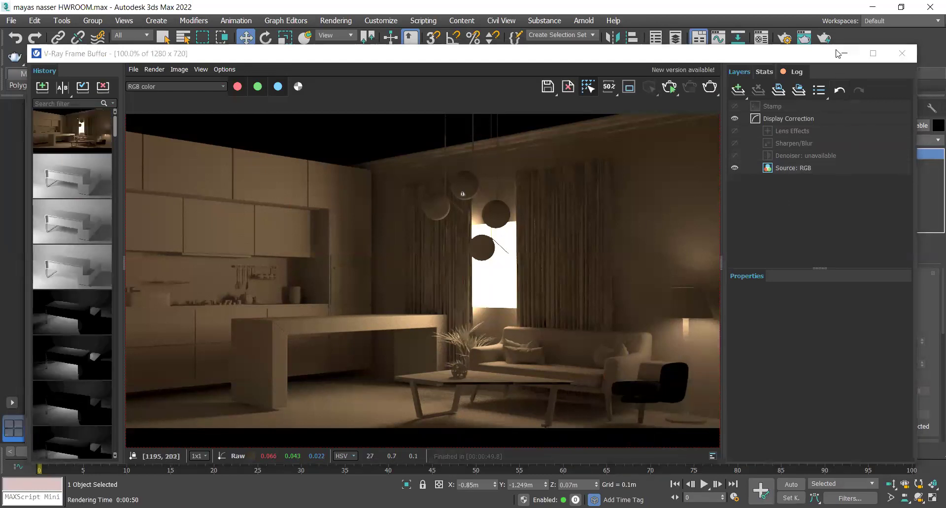
{"action": "left_click", "coordinate": [456, 205]}
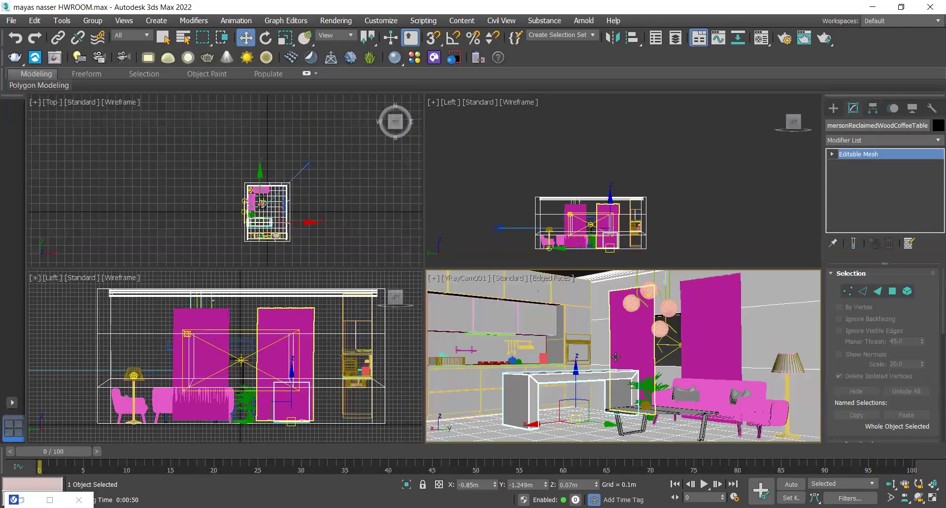
Step: Maximize the camera viewport and select the V-Ray plane light at the window opening between the two curtains
{"action": "left_click", "coordinate": [616, 356]}
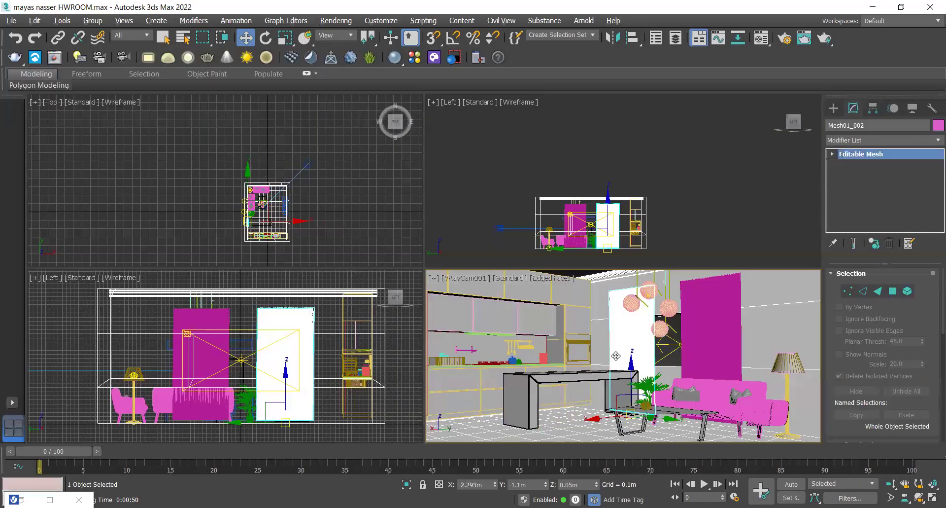
{"action": "key", "text": "alt+w"}
{"action": "left_click", "coordinate": [499, 223]}
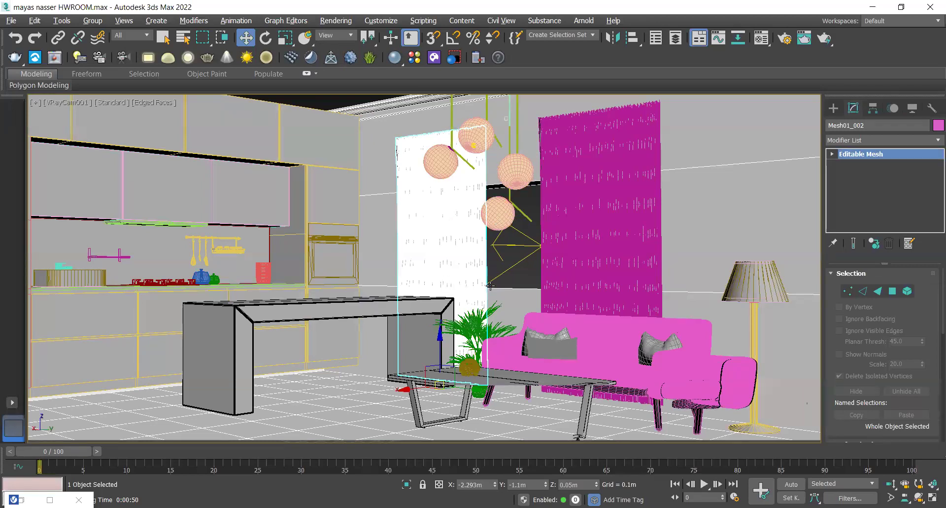
{"action": "key", "text": "ctrl+z"}
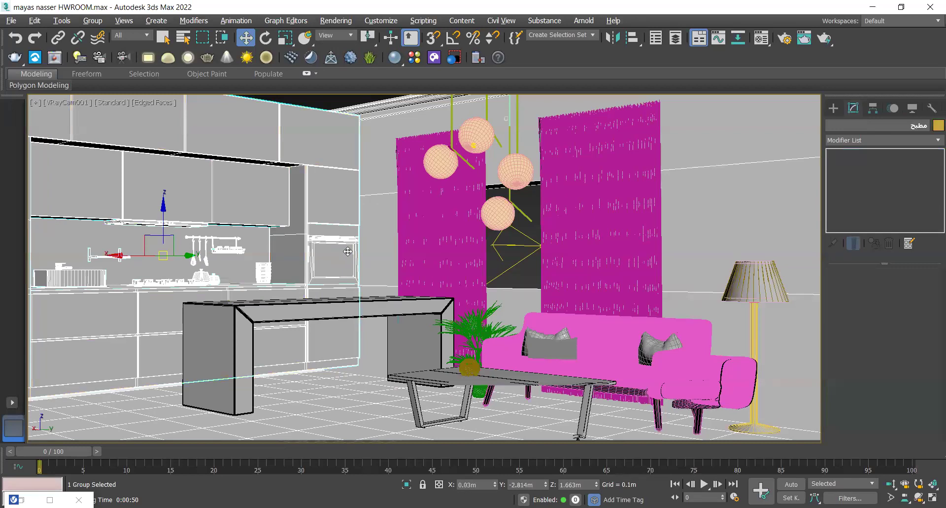
{"action": "left_click", "coordinate": [437, 235]}
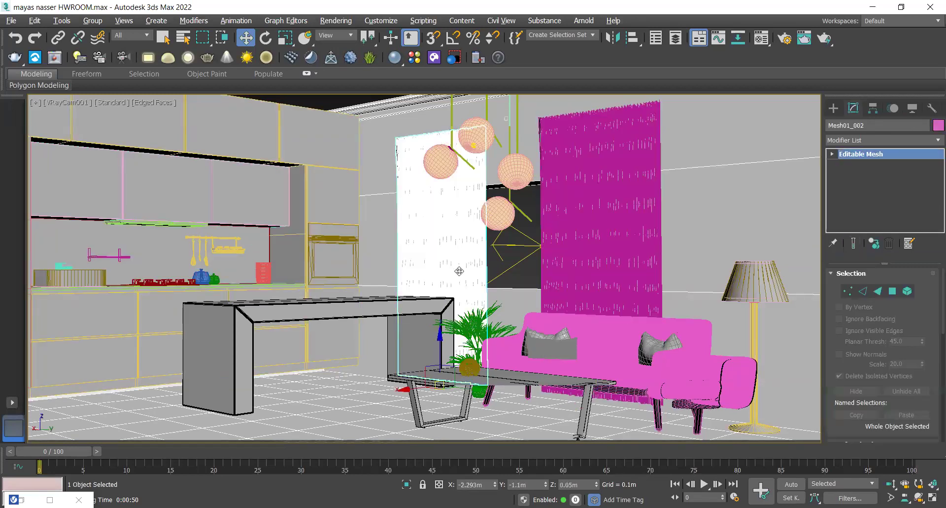
{"action": "left_click", "coordinate": [531, 245]}
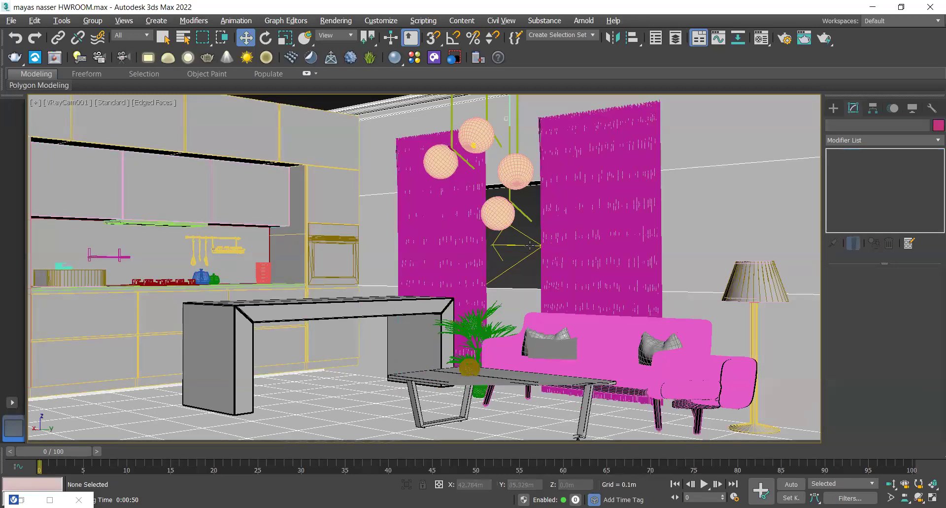
{"action": "left_click", "coordinate": [531, 245]}
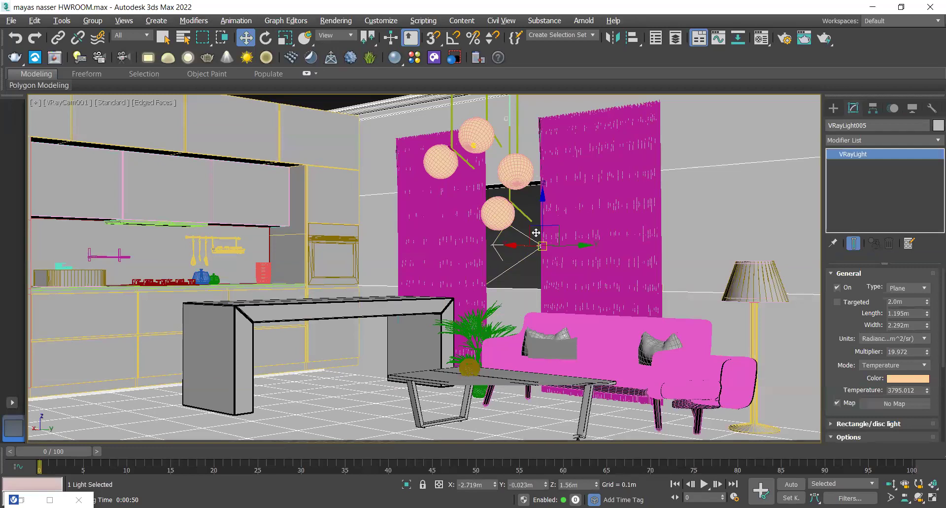
{"action": "mouse_move", "coordinate": [504, 248]}
{"action": "left_mouse_down"}
{"action": "mouse_move", "coordinate": [539, 351]}
{"action": "mouse_move", "coordinate": [512, 256]}
{"action": "left_mouse_up"}
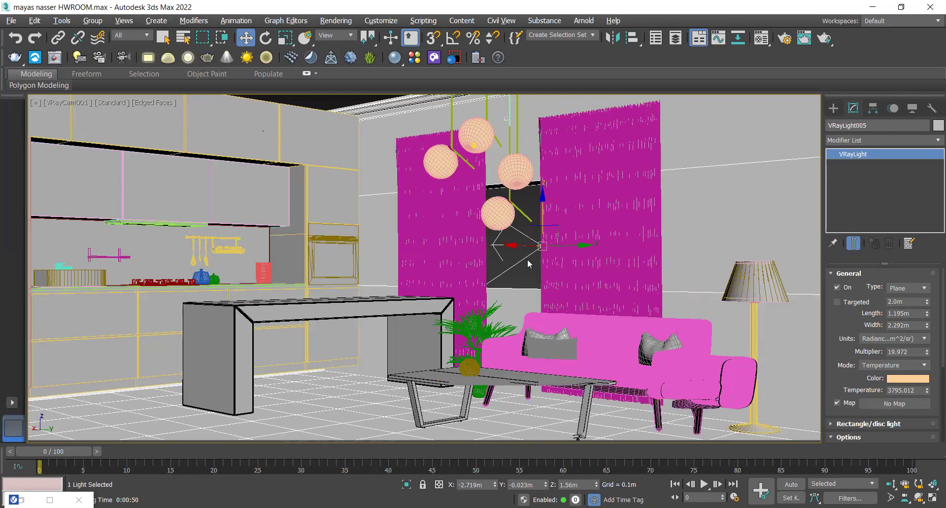
{"action": "left_click", "coordinate": [834, 108]}
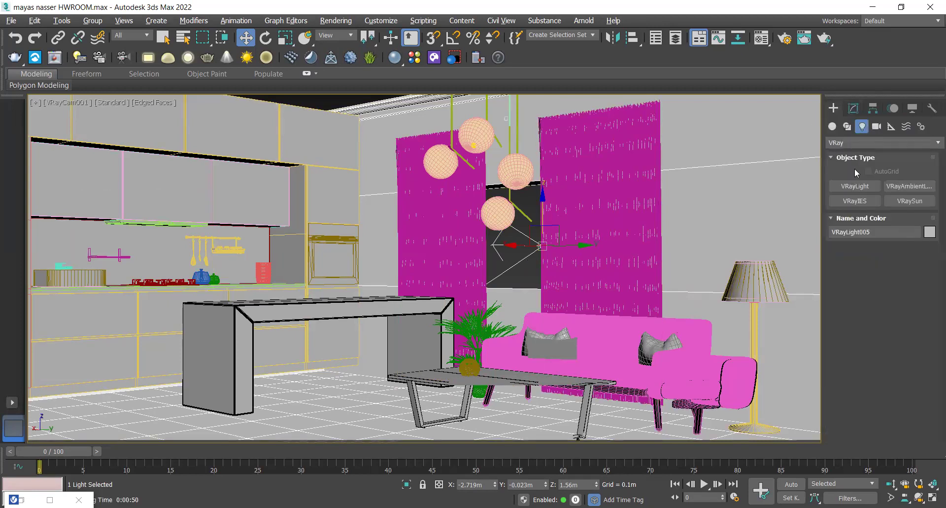
{"action": "left_click", "coordinate": [833, 125]}
{"action": "left_click", "coordinate": [844, 143]}
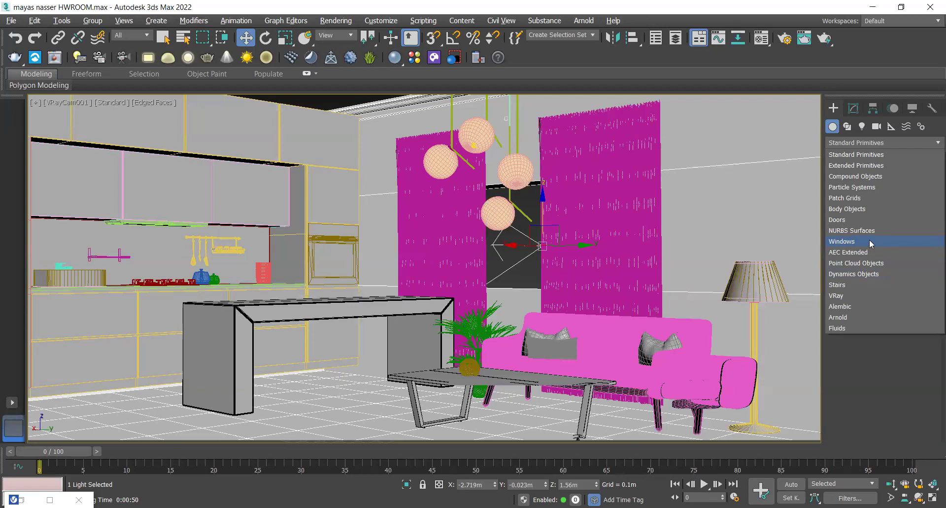
{"action": "left_click", "coordinate": [877, 368]}
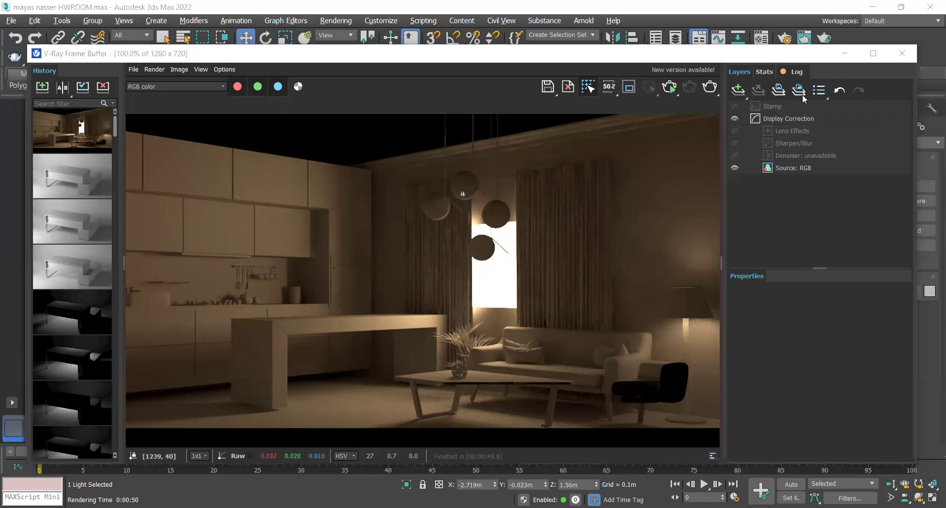
{"action": "left_click", "coordinate": [845, 53]}
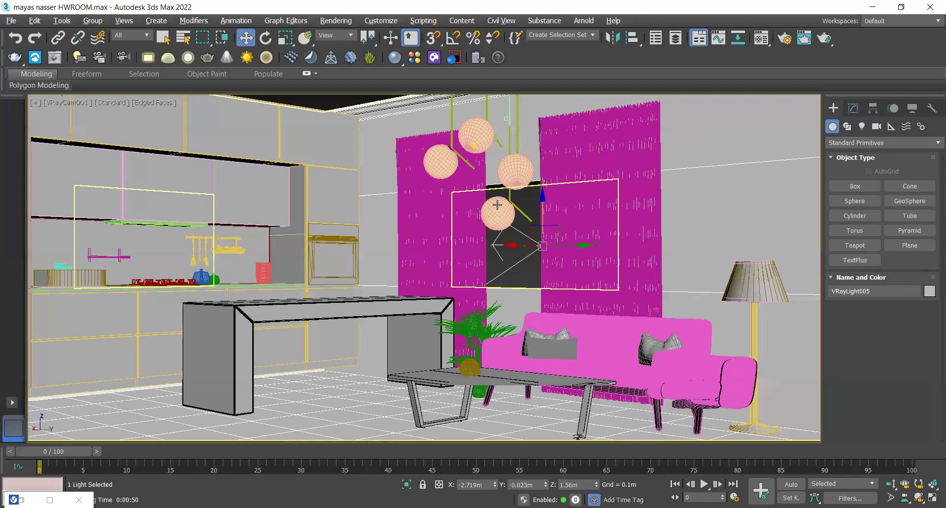
Step: Open the pendant lamp group hanging in front of the window so its parts can be selected individually
{"action": "left_click", "coordinate": [475, 132]}
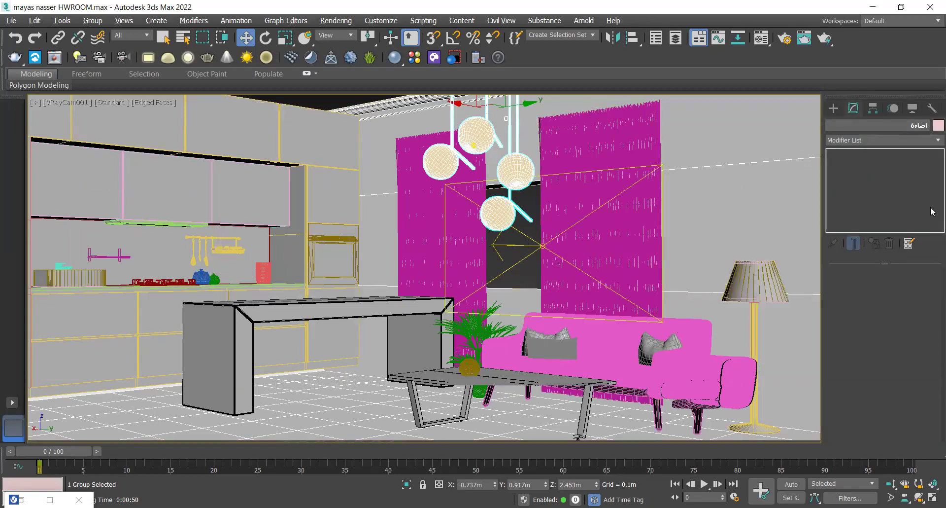
{"action": "left_click", "coordinate": [928, 128]}
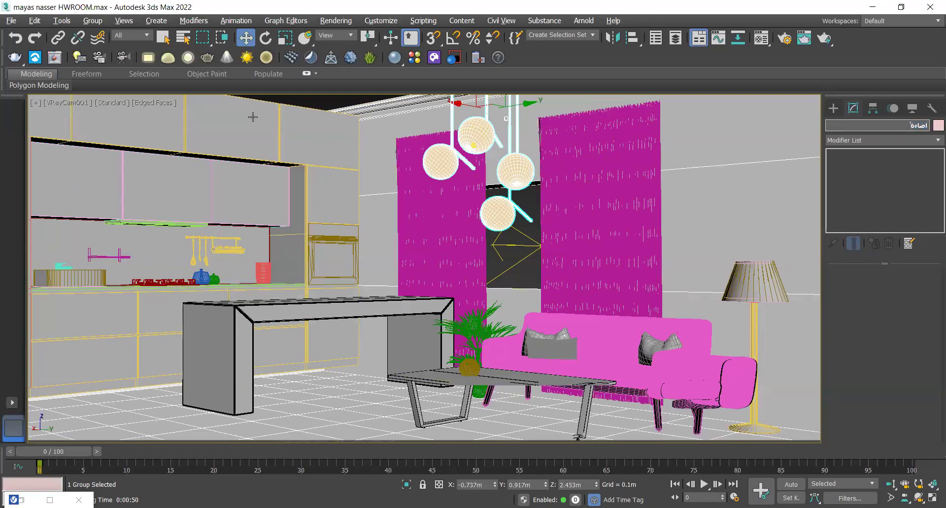
{"action": "left_click", "coordinate": [92, 22]}
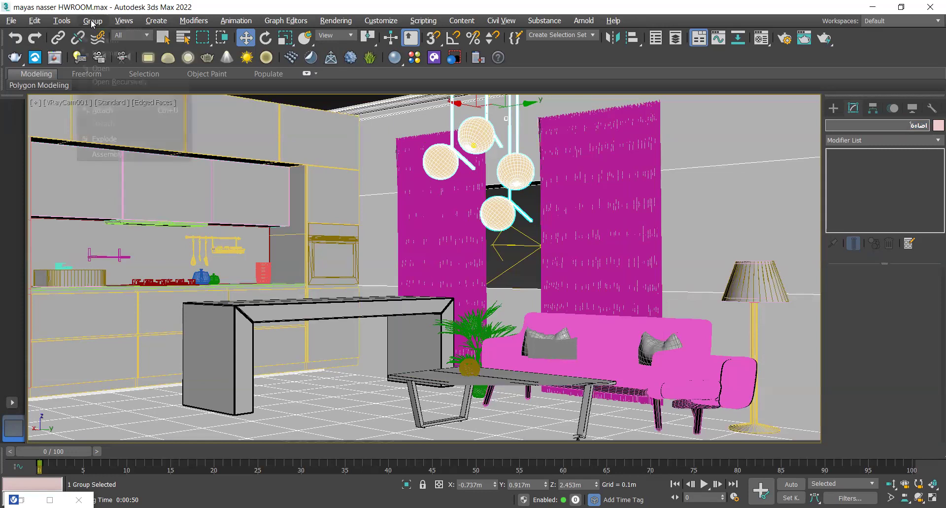
{"action": "left_click", "coordinate": [98, 68]}
Step: Select each of the four pendant globes in turn to check its object name
{"action": "left_click", "coordinate": [461, 140]}
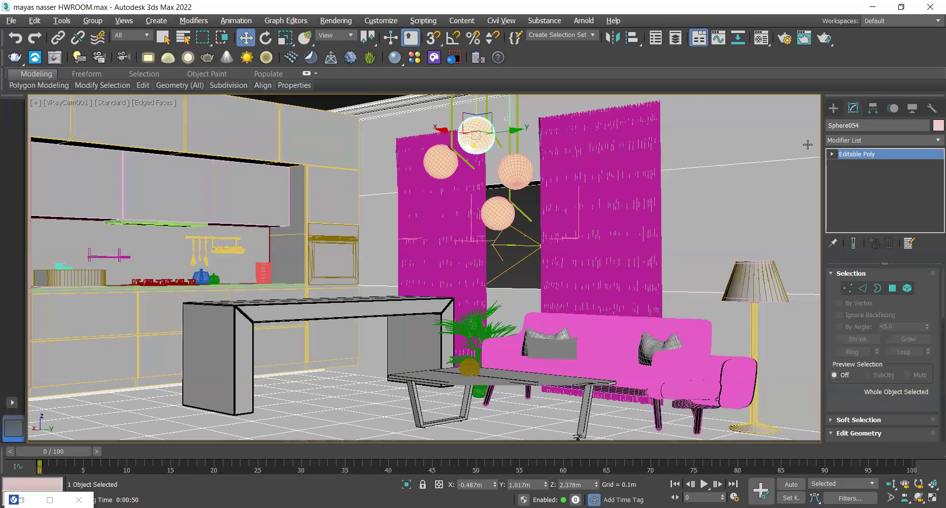
{"action": "left_click", "coordinate": [442, 163]}
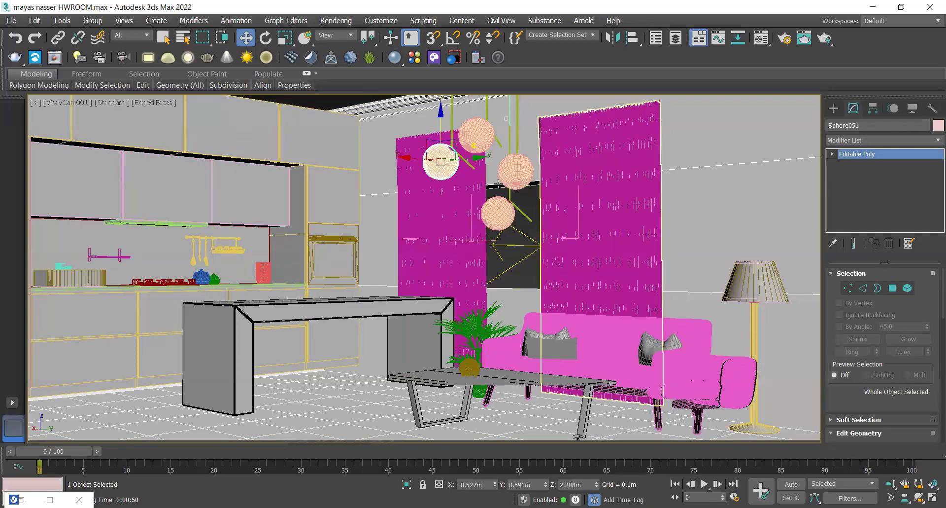
{"action": "left_click", "coordinate": [512, 173]}
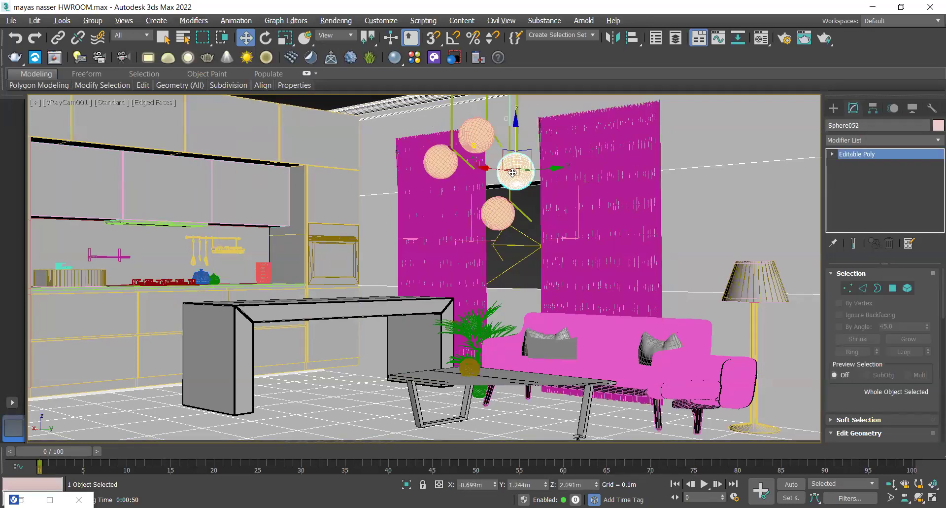
{"action": "left_click", "coordinate": [498, 218]}
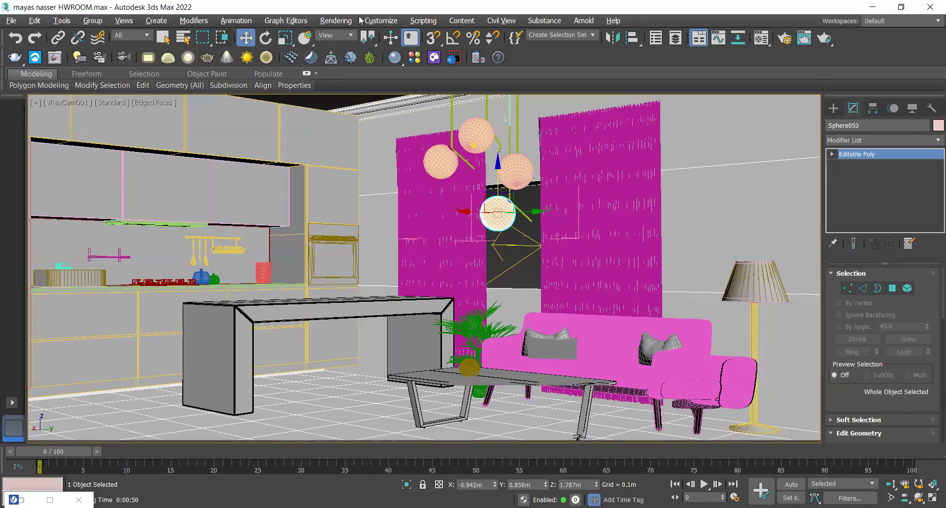
Step: Exclude Sphere051, Sphere052, Sphere053 and Sphere054 from the V-Ray override material for both illumination and shadow casting
{"action": "left_click", "coordinate": [336, 21]}
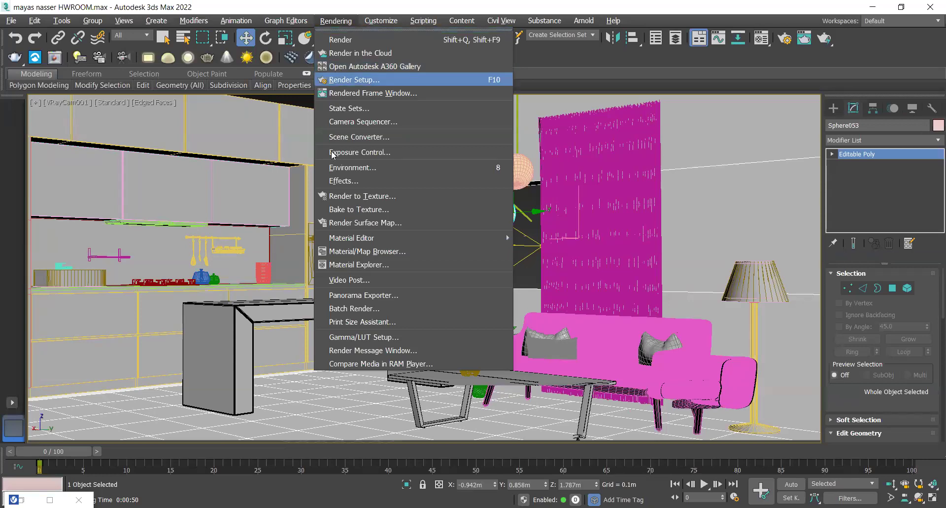
{"action": "left_click", "coordinate": [345, 80]}
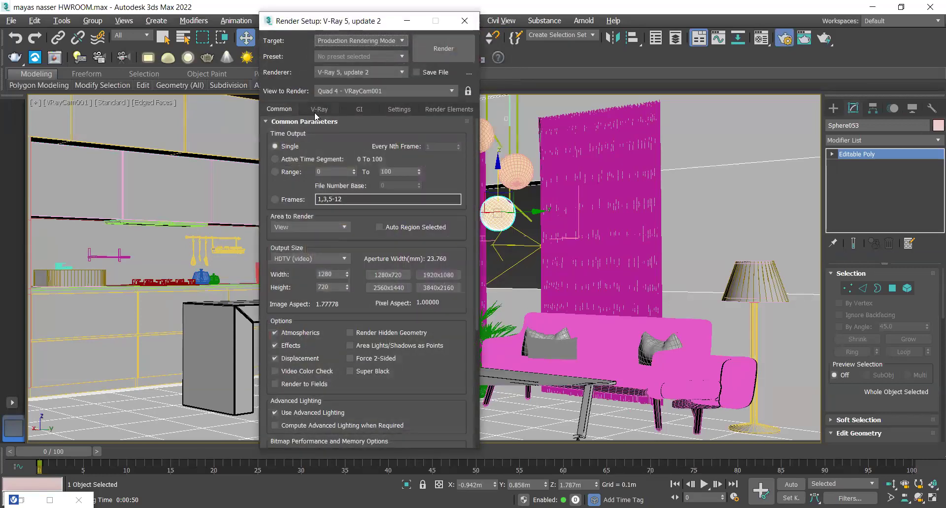
{"action": "left_click", "coordinate": [319, 110]}
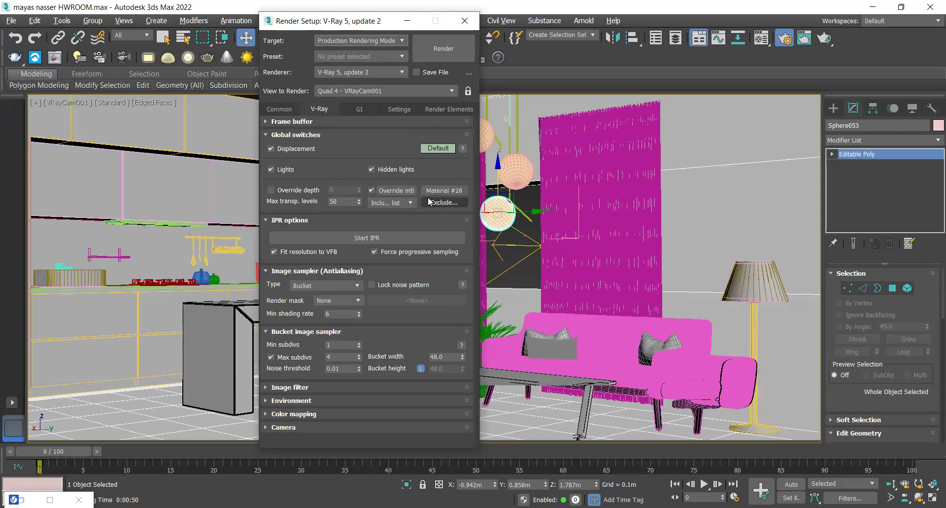
{"action": "left_click", "coordinate": [444, 203]}
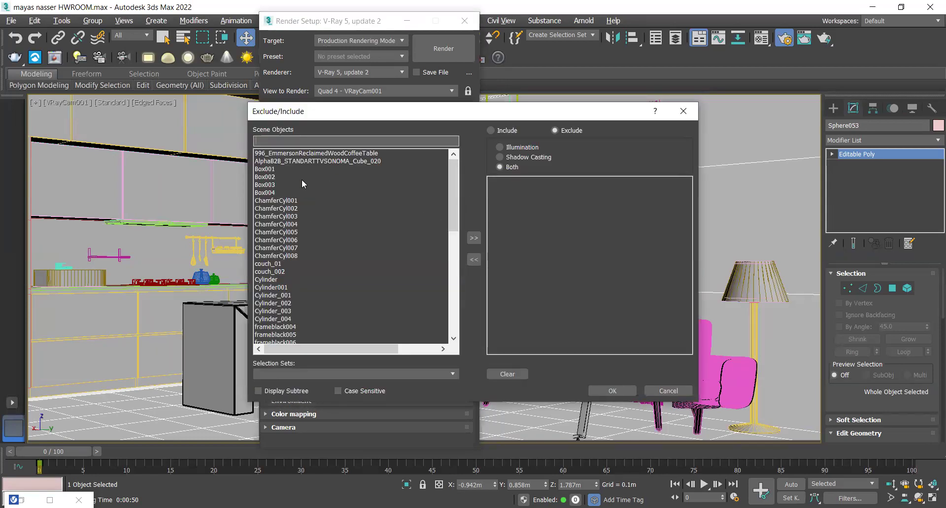
{"action": "type", "text": "s"}
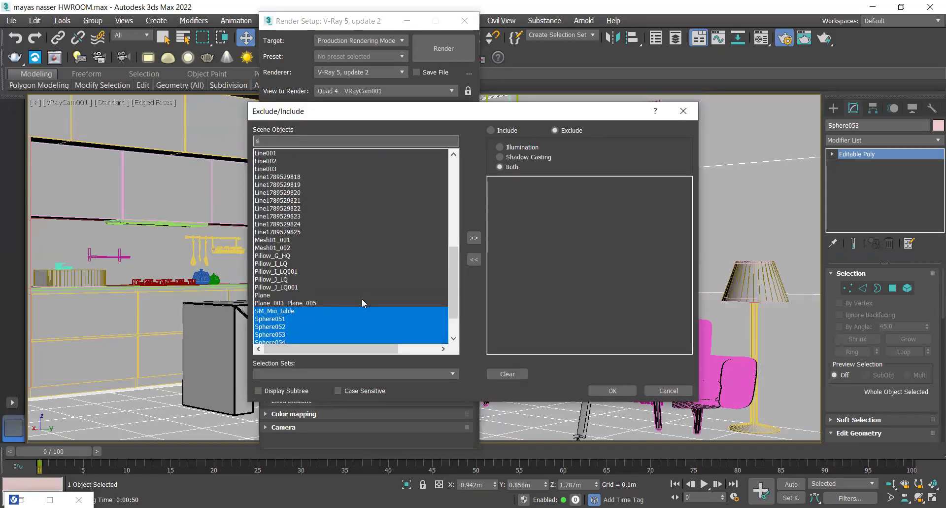
{"action": "scroll", "coordinate": [395, 326], "scroll_direction": "down", "scroll_amount": 2}
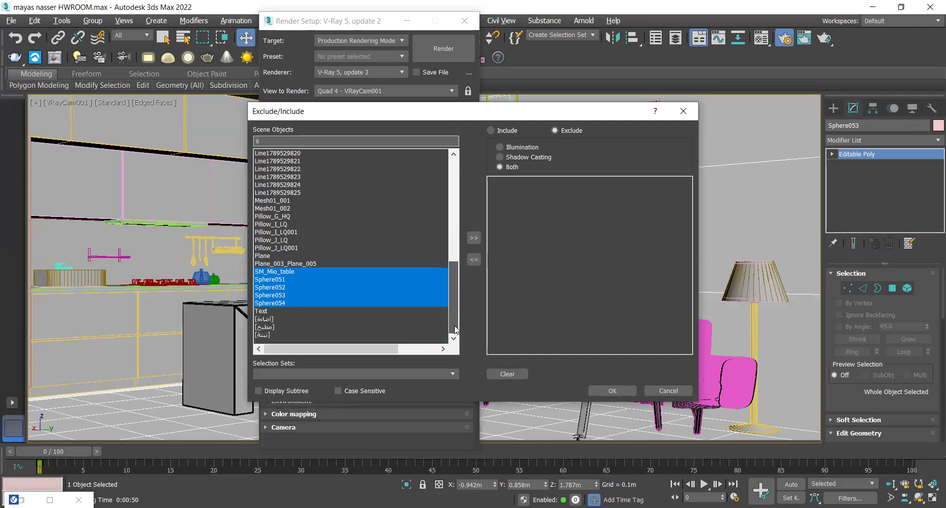
{"action": "left_click", "coordinate": [278, 282]}
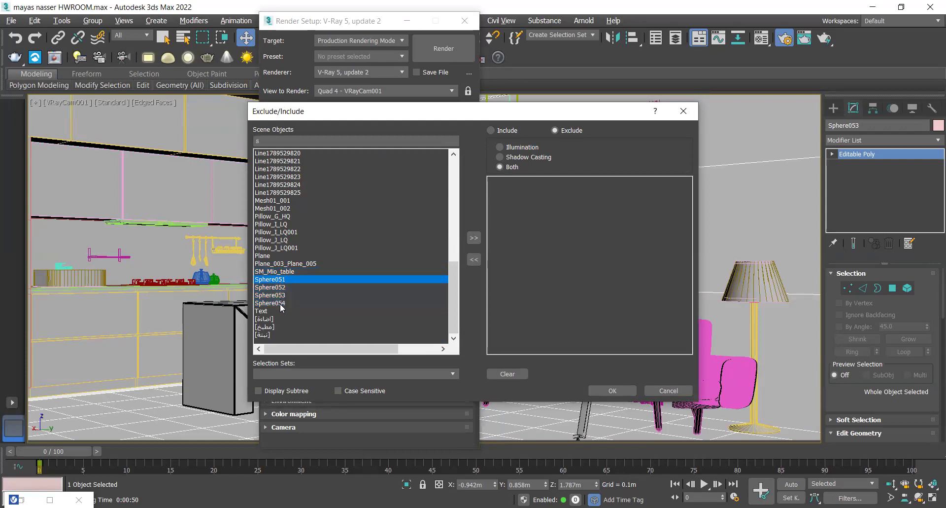
{"action": "left_click", "coordinate": [282, 303], "text": "shift"}
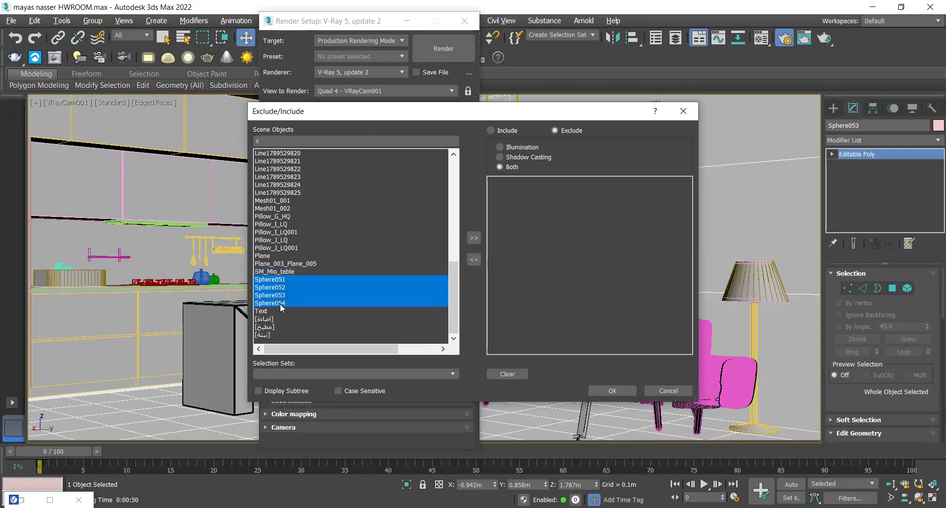
{"action": "left_click", "coordinate": [473, 239]}
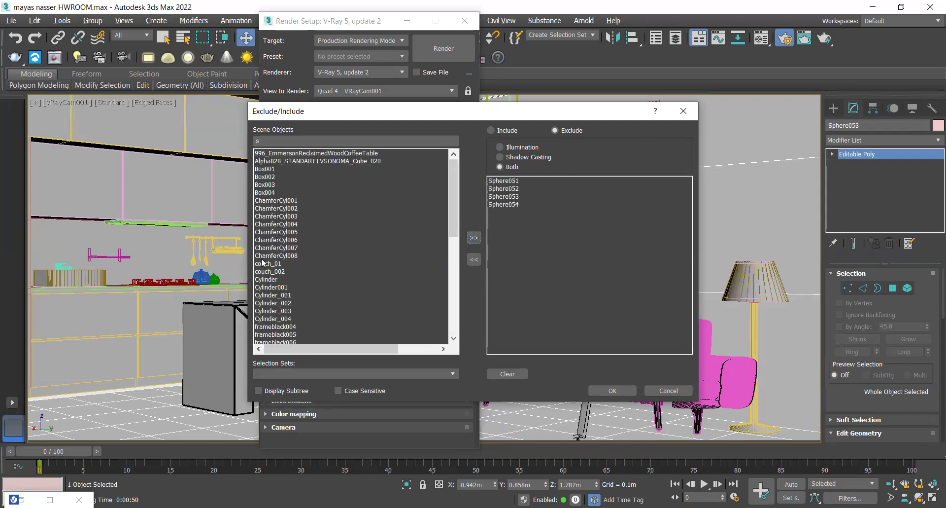
{"action": "double_click", "coordinate": [266, 256]}
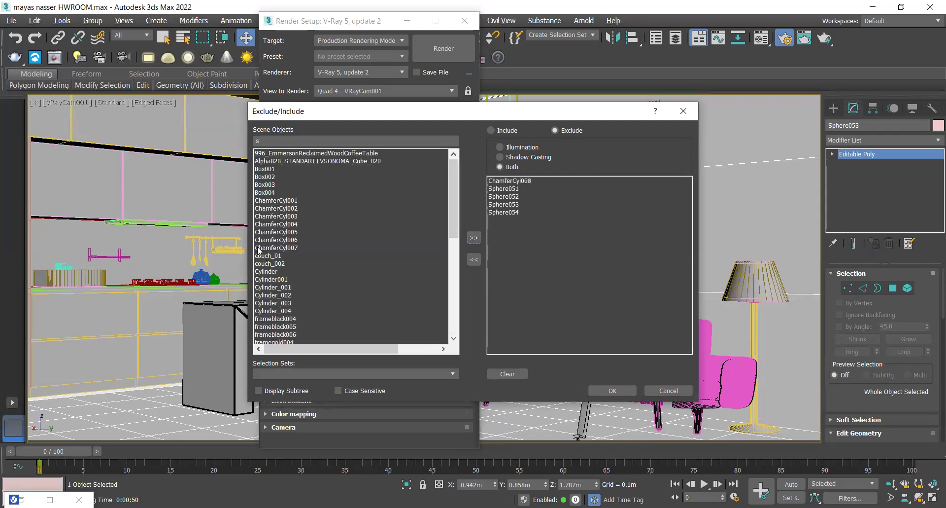
{"action": "left_click", "coordinate": [527, 180]}
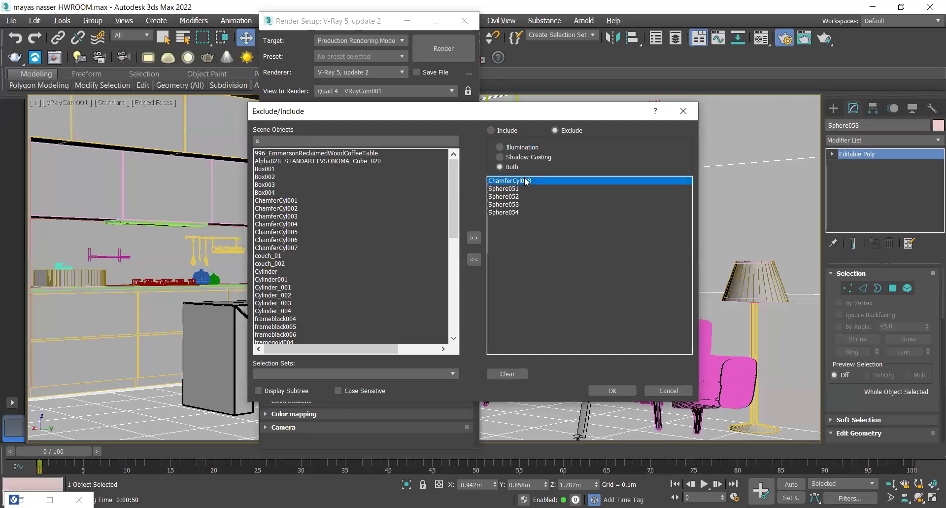
{"action": "double_click", "coordinate": [521, 181]}
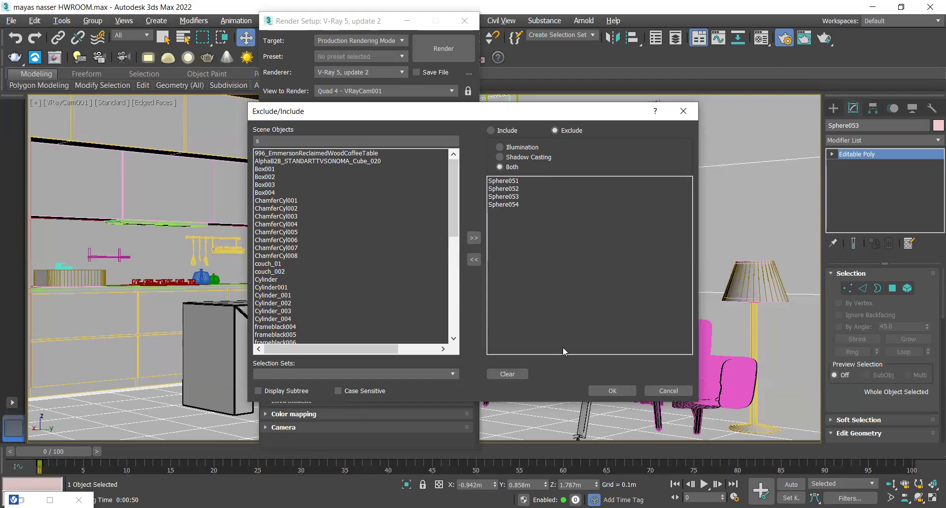
Step: Confirm the override exclusion list and render a region around the four pendant globes, dismissing the missing XRefs notice
{"action": "left_click", "coordinate": [613, 391]}
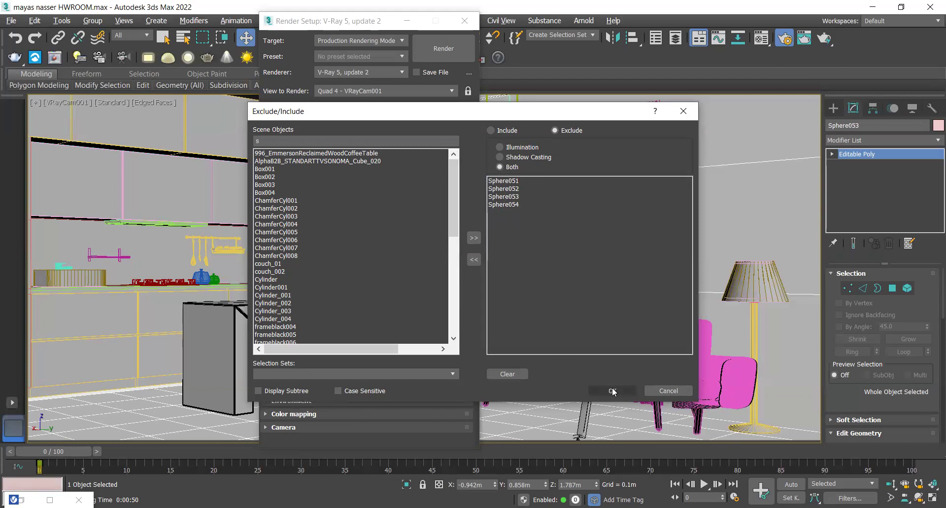
{"action": "left_click", "coordinate": [613, 390]}
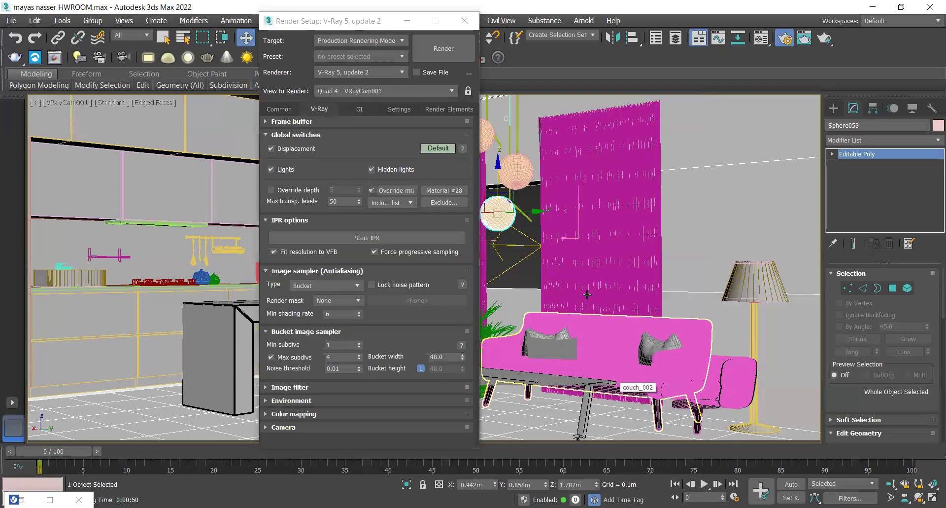
{"action": "left_click", "coordinate": [408, 21]}
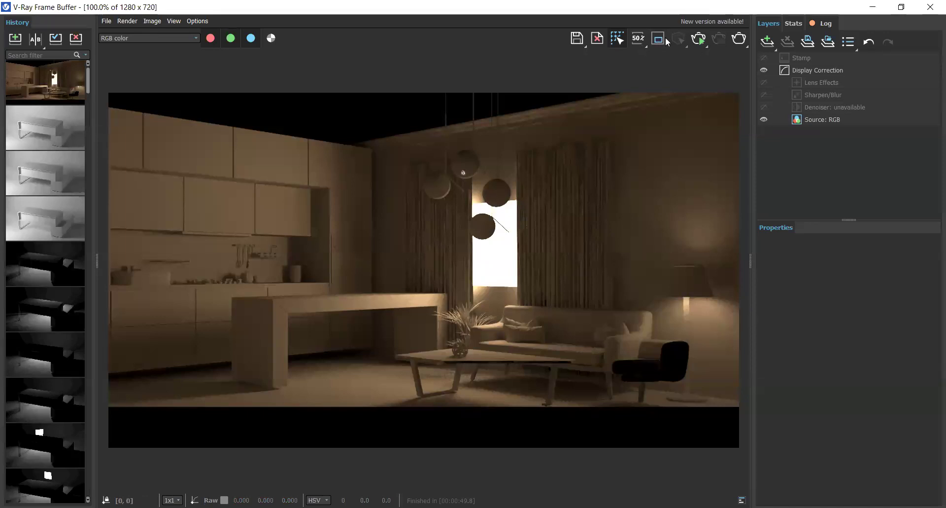
{"action": "left_click_drag", "start_coordinate": [413, 112], "coordinate": [525, 254]}
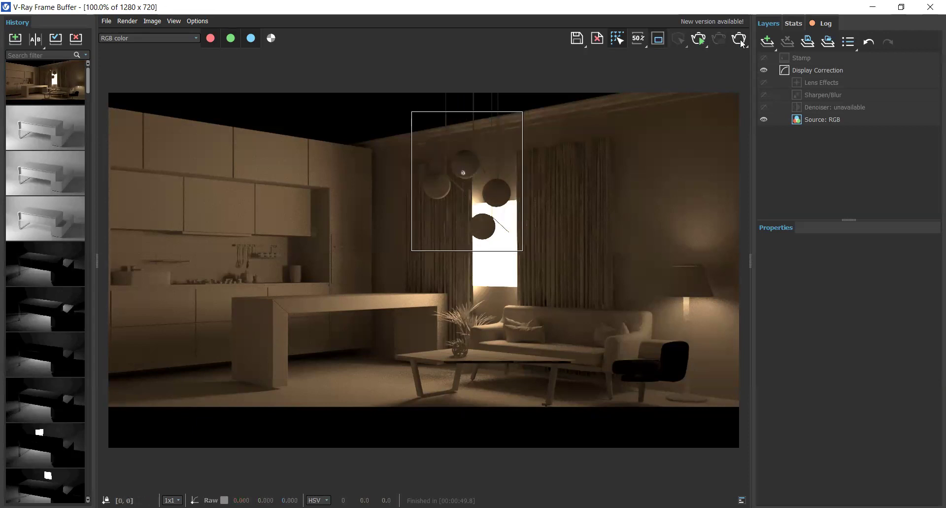
{"action": "key", "text": "shift+q"}
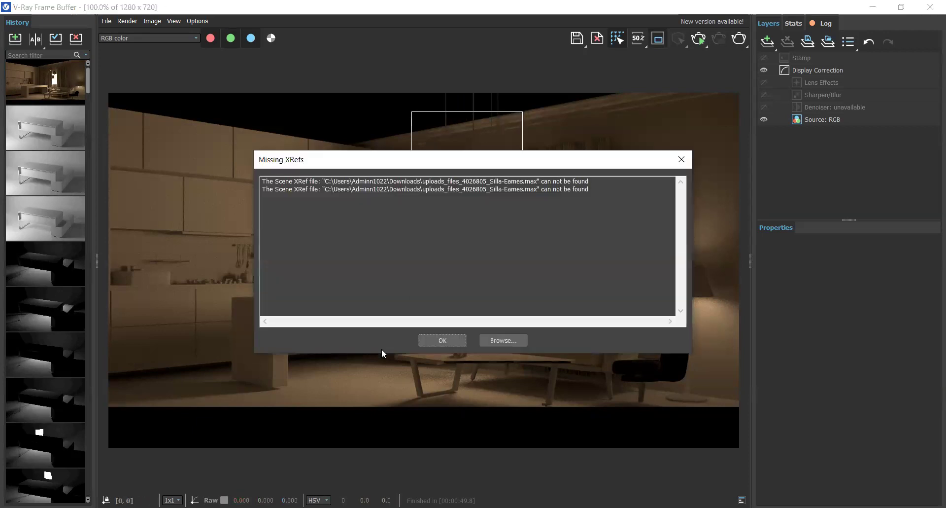
{"action": "left_click", "coordinate": [440, 341]}
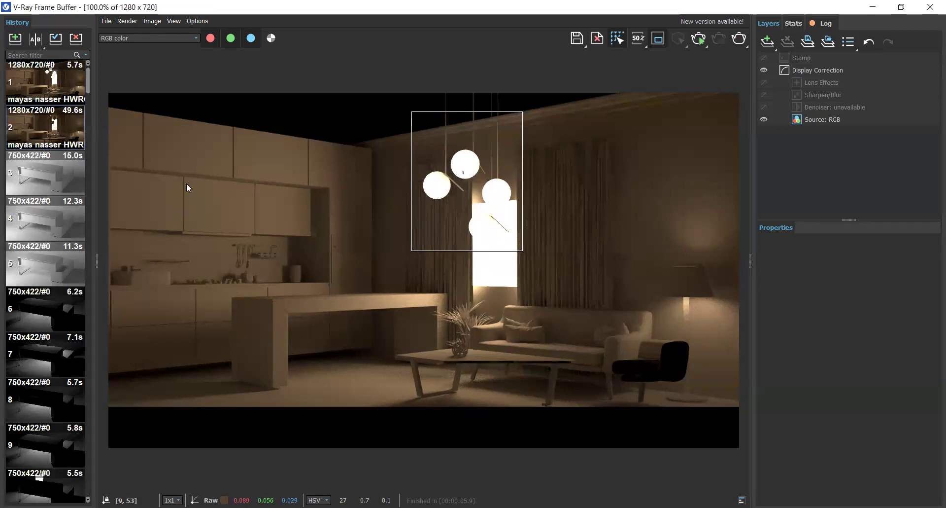
Step: Compare the pendant globes in the previous render and the new region render from the frame buffer history
{"action": "left_click", "coordinate": [44, 127]}
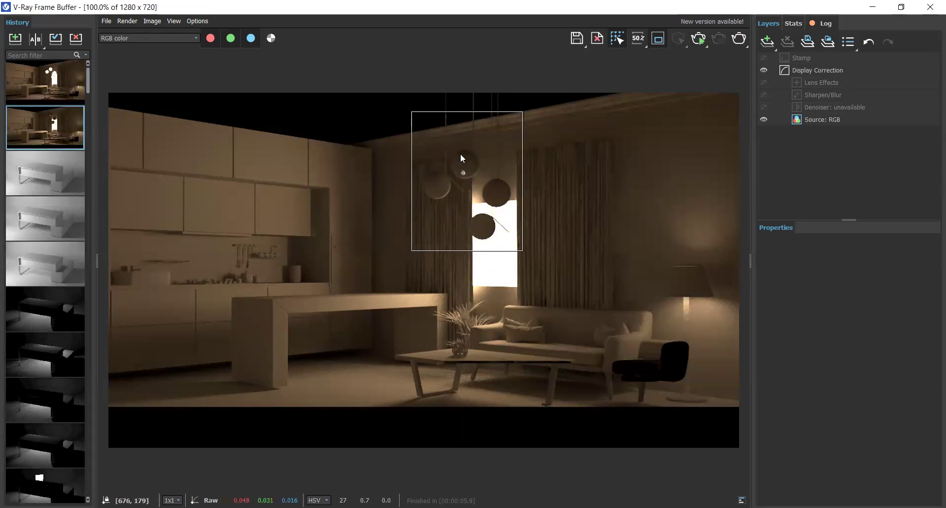
{"action": "left_click", "coordinate": [44, 84]}
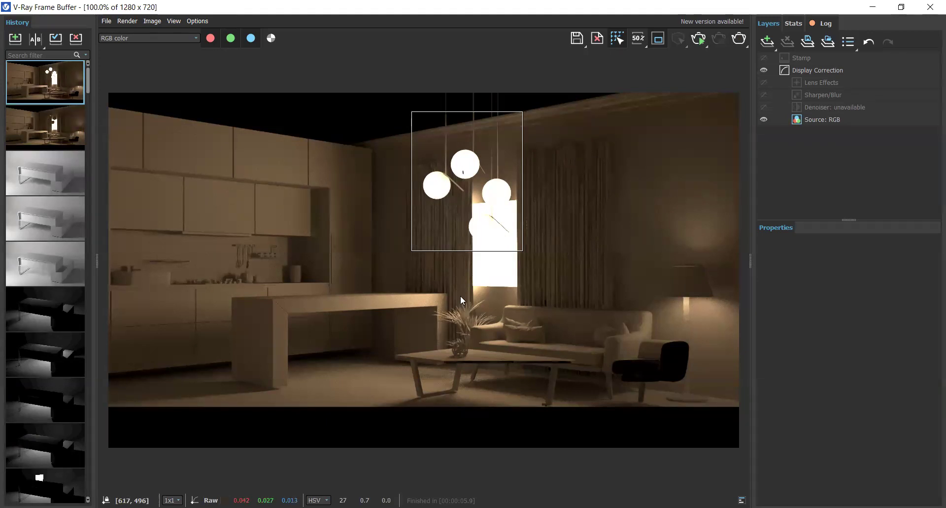
{"action": "left_click", "coordinate": [467, 181]}
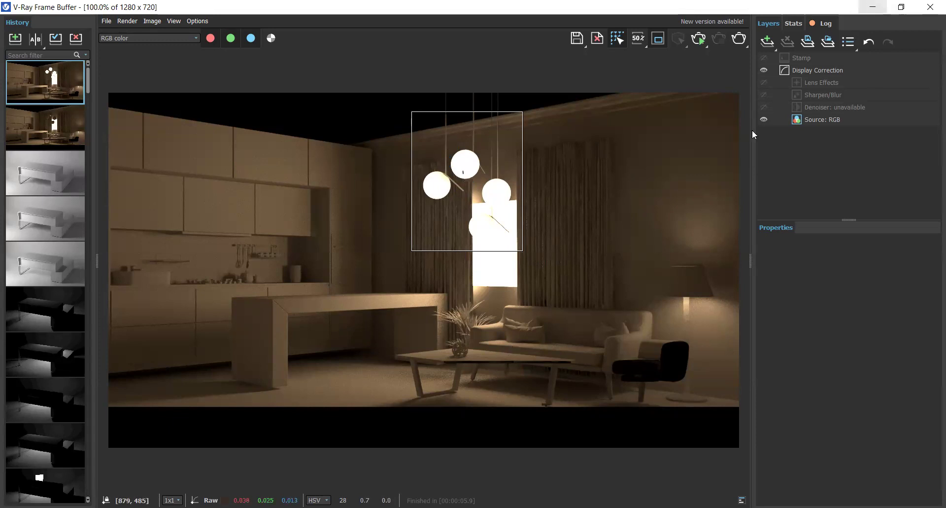
{"action": "left_click", "coordinate": [872, 7]}
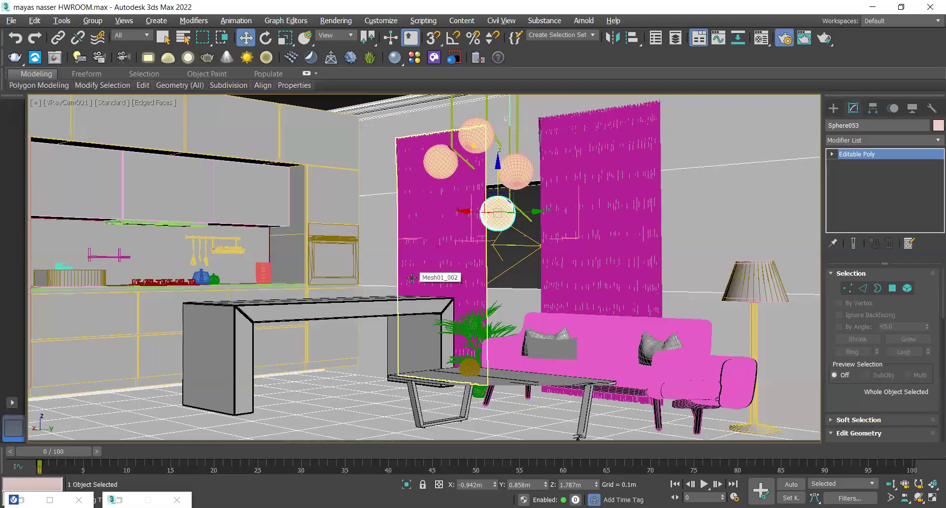
Step: Open the Material Editor and check in Render Setup which renderers are assigned for production, the material editor and ActiveShade
{"action": "key", "text": "m"}
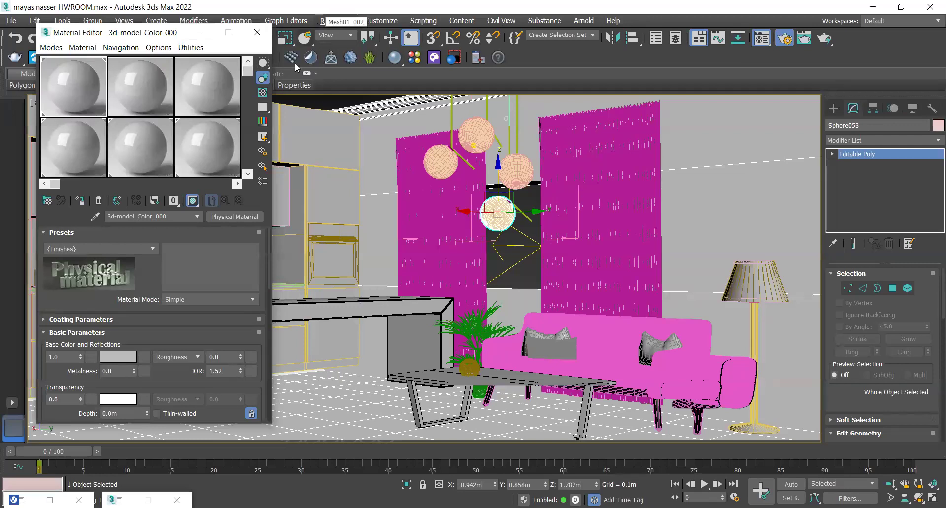
{"action": "left_click", "coordinate": [336, 21]}
{"action": "key", "text": "Escape"}
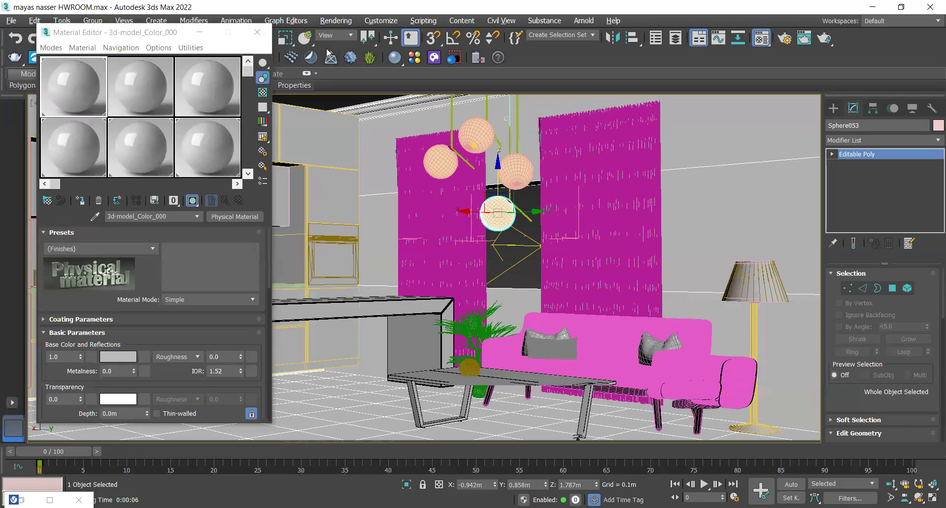
{"action": "left_click", "coordinate": [334, 20]}
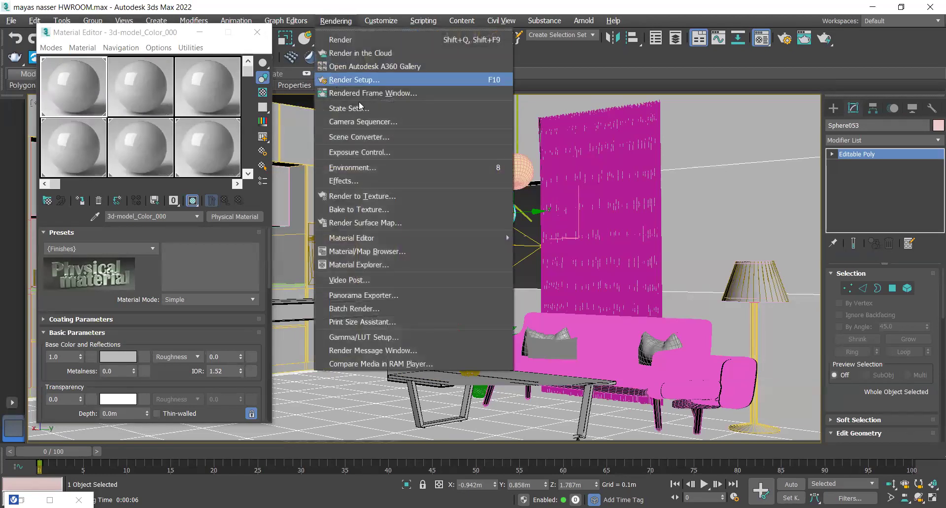
{"action": "key", "text": "Return"}
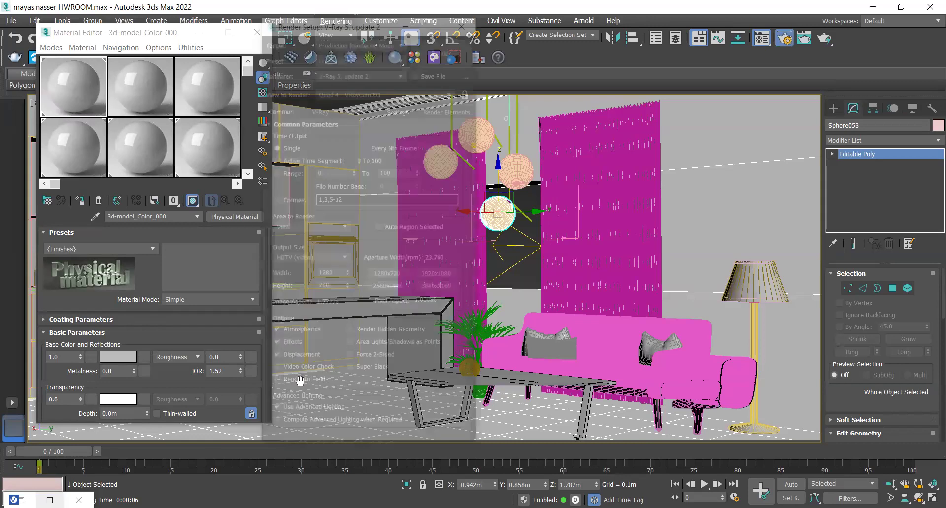
{"action": "left_click_drag", "start_coordinate": [477, 236], "coordinate": [435, 457]}
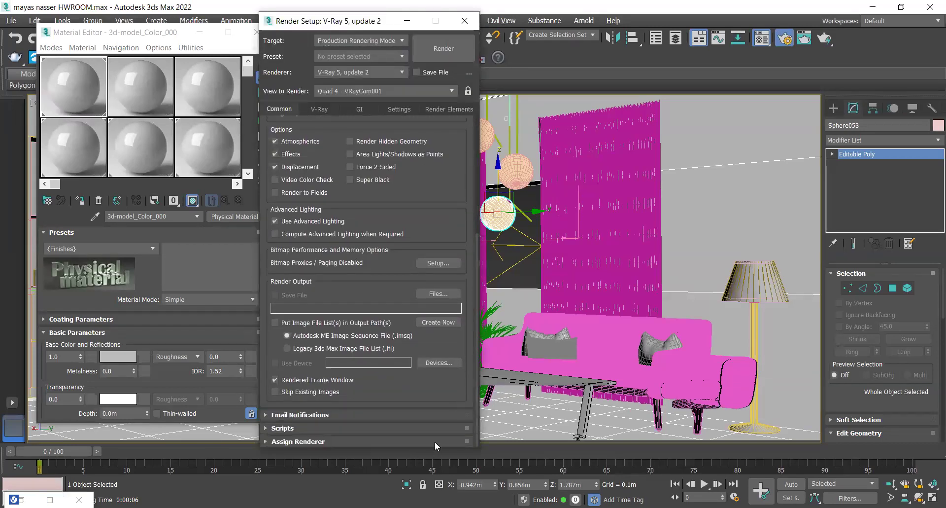
{"action": "left_click", "coordinate": [435, 441]}
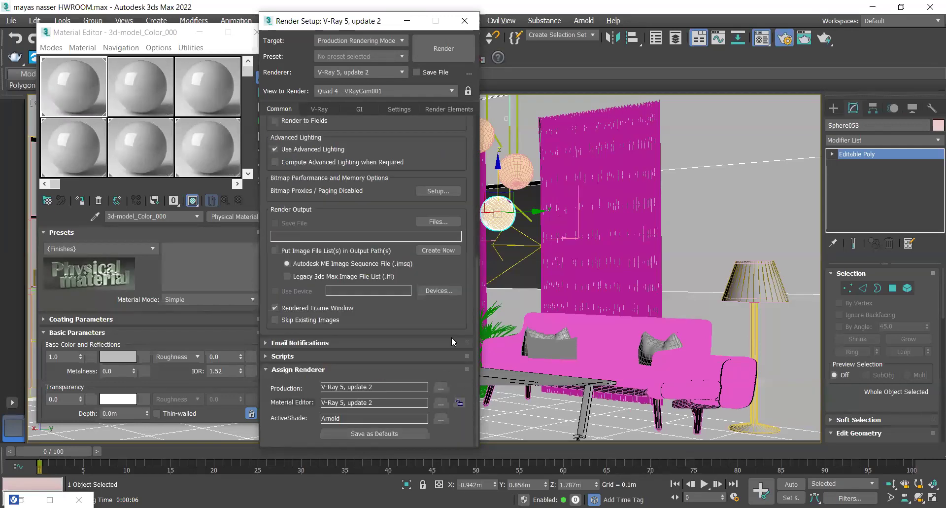
{"action": "left_click", "coordinate": [474, 22]}
Step: Switch to the Slate Material Editor and widen its window over the camera view
{"action": "left_click", "coordinate": [392, 22]}
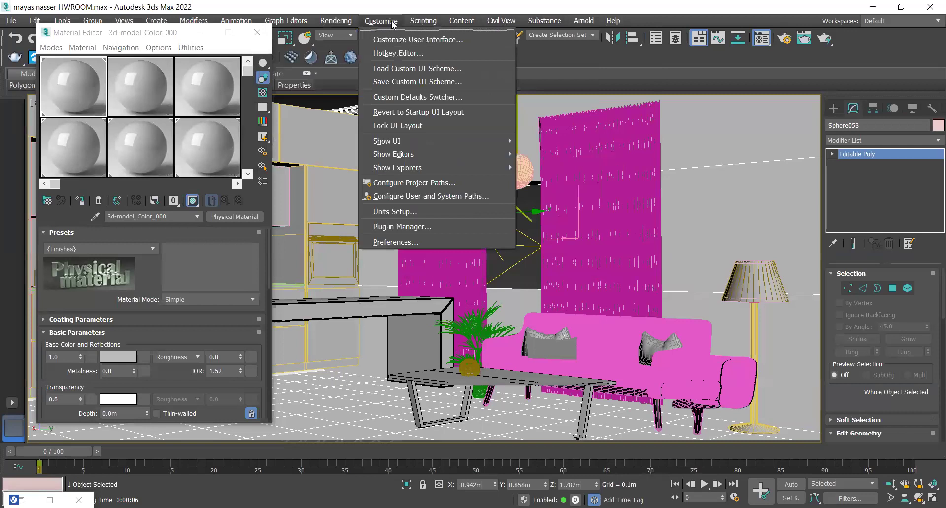
{"action": "left_click", "coordinate": [49, 49]}
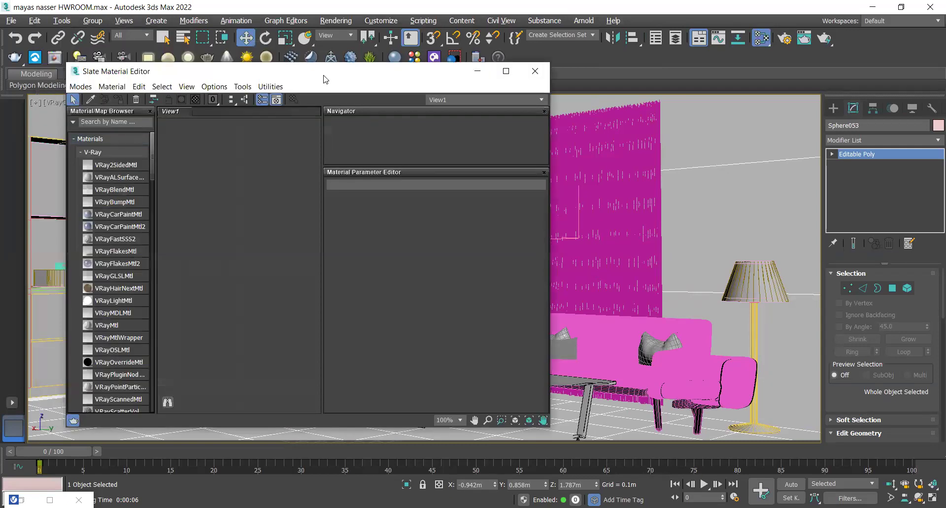
{"action": "left_click_drag", "start_coordinate": [335, 71], "coordinate": [226, 164]}
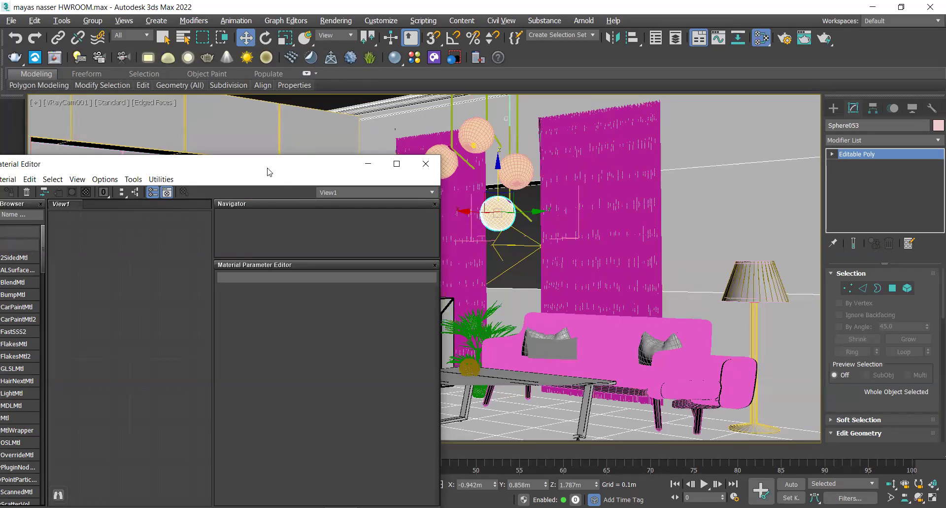
{"action": "key", "text": "m"}
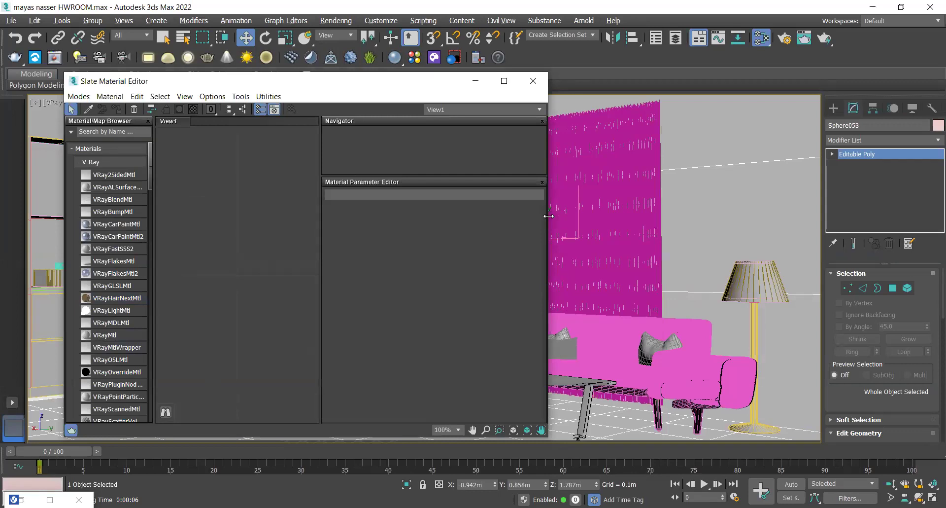
{"action": "left_click_drag", "start_coordinate": [548, 216], "coordinate": [620, 216]}
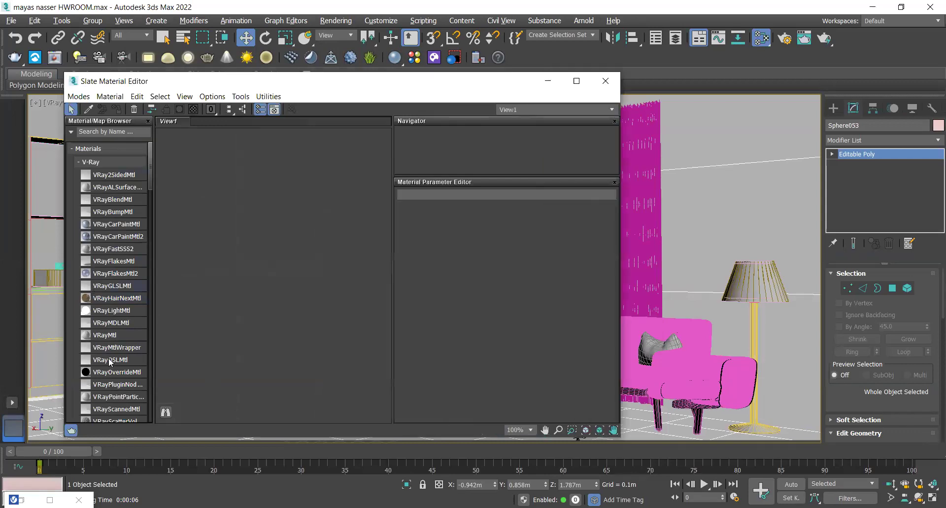
Step: Create a VRayMtl with an enlarged node preview and set its diffuse color to pink, RGB 227, 131, 128
{"action": "double_click", "coordinate": [111, 336]}
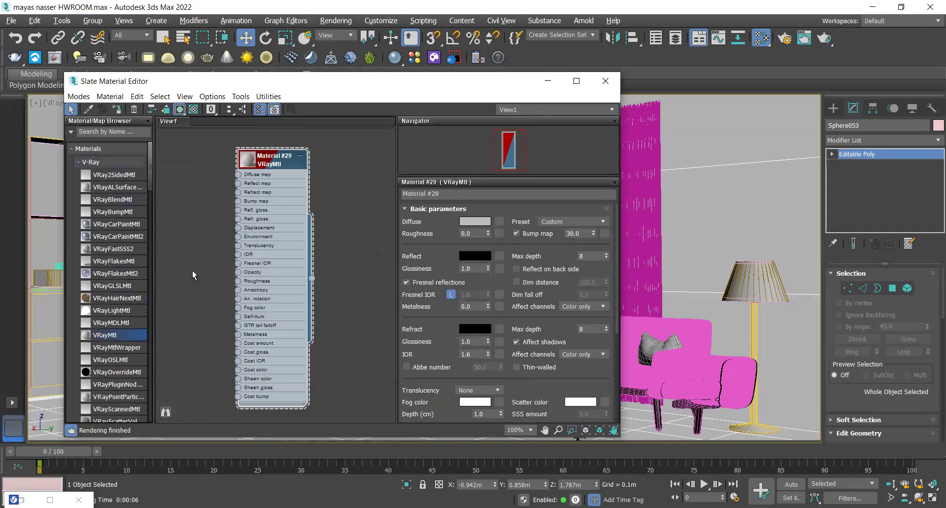
{"action": "double_click", "coordinate": [248, 160]}
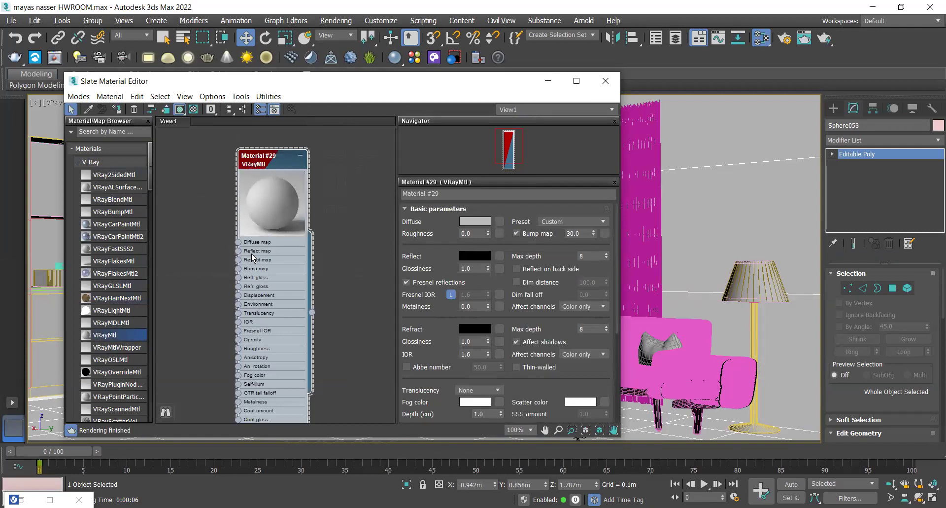
{"action": "left_click", "coordinate": [476, 223]}
{"action": "left_click_drag", "start_coordinate": [274, 118], "coordinate": [206, 92]}
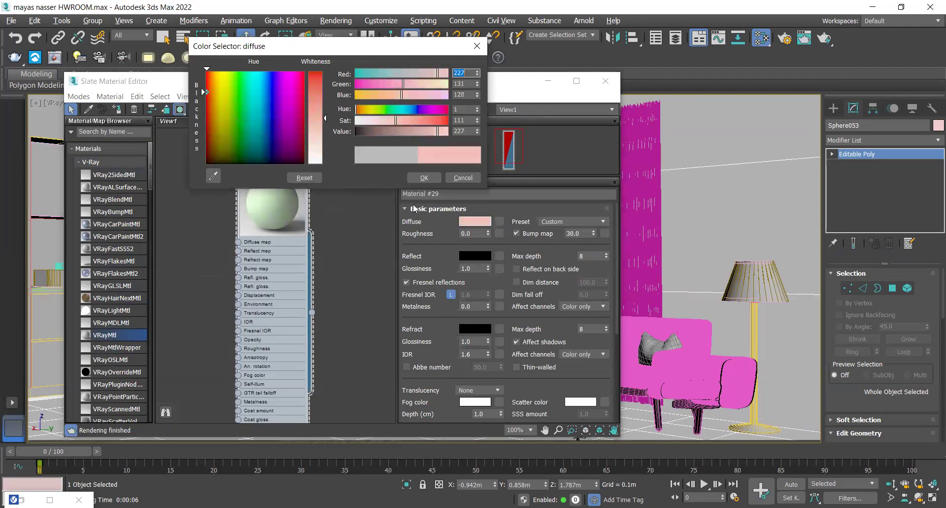
{"action": "left_click", "coordinate": [424, 178]}
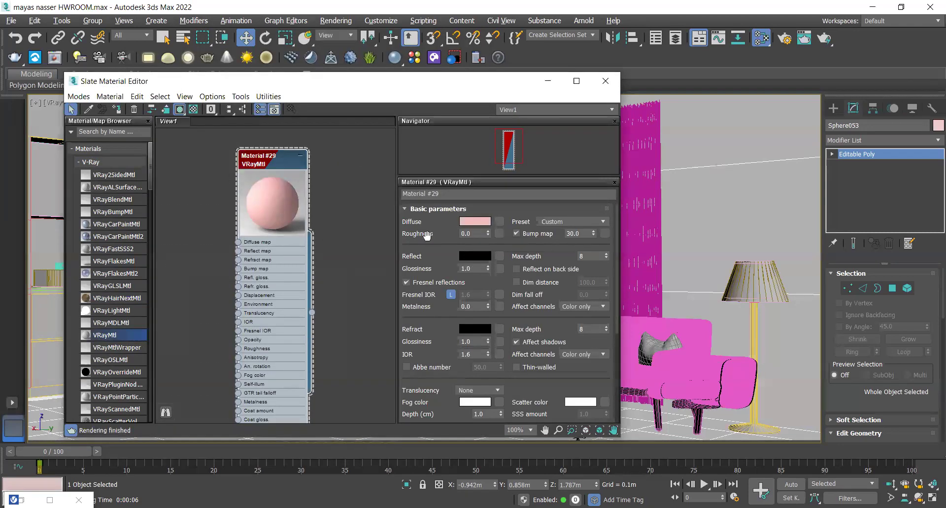
Step: Darken the VRayMtl's diffuse color to a value of 19, giving RGB 19, 11, 11
{"action": "left_click", "coordinate": [475, 221]}
{"action": "left_click", "coordinate": [247, 161]}
{"action": "left_click_drag", "start_coordinate": [248, 161], "coordinate": [278, 170]}
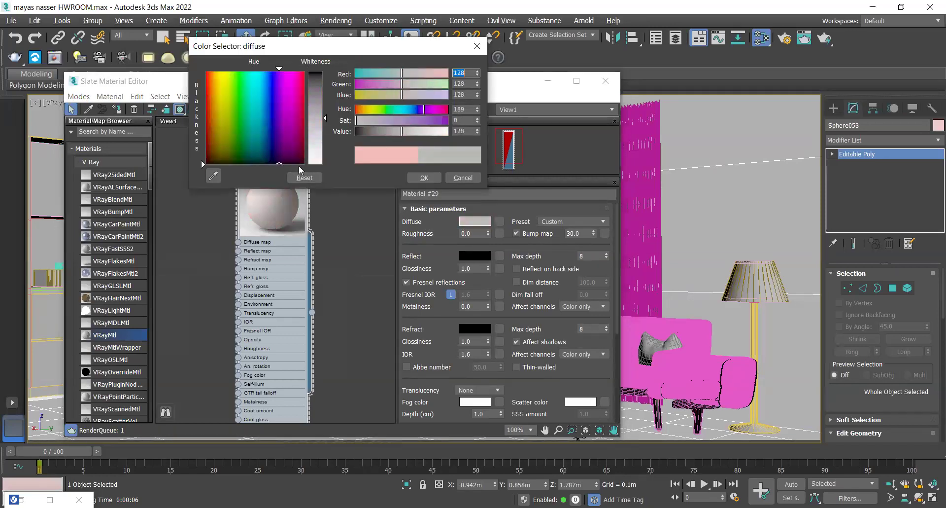
{"action": "left_click", "coordinate": [316, 178]}
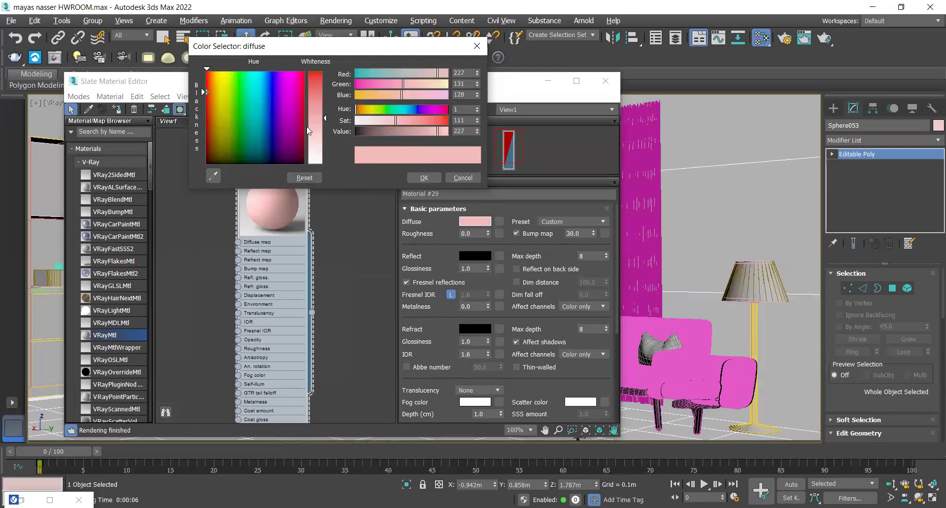
{"action": "left_click", "coordinate": [361, 132]}
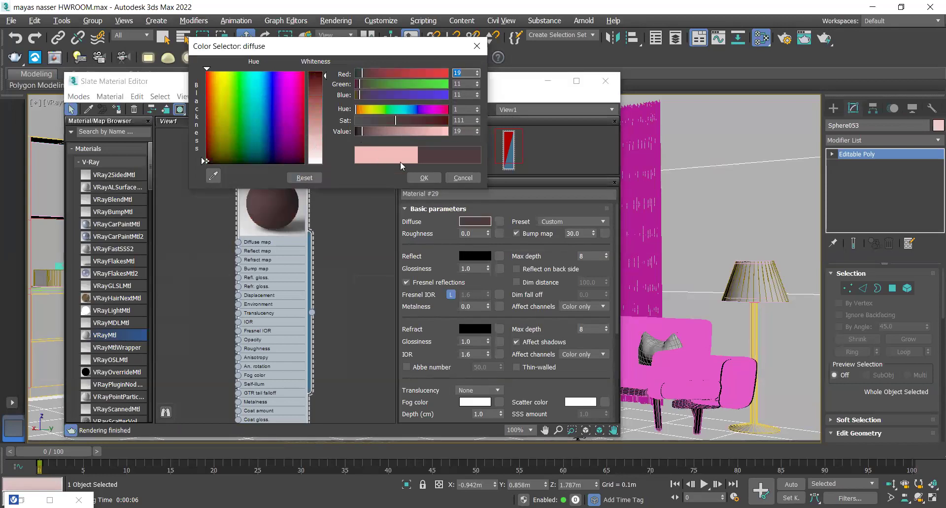
{"action": "left_click", "coordinate": [425, 178]}
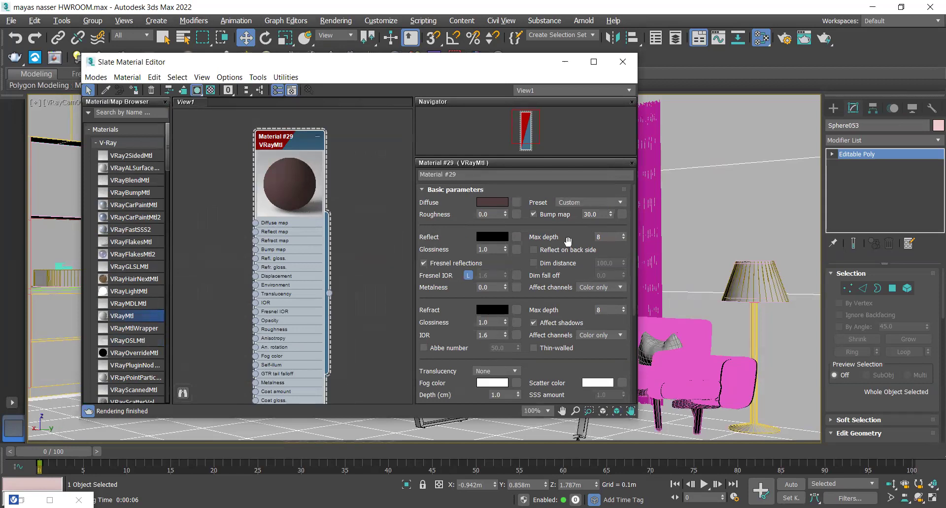
Step: Set the VRayMtl's reflection color to white, RGB 255, 255, 255, and its reflection glossiness to 0.9
{"action": "left_click", "coordinate": [491, 238]}
{"action": "left_click_drag", "start_coordinate": [323, 129], "coordinate": [340, 170]}
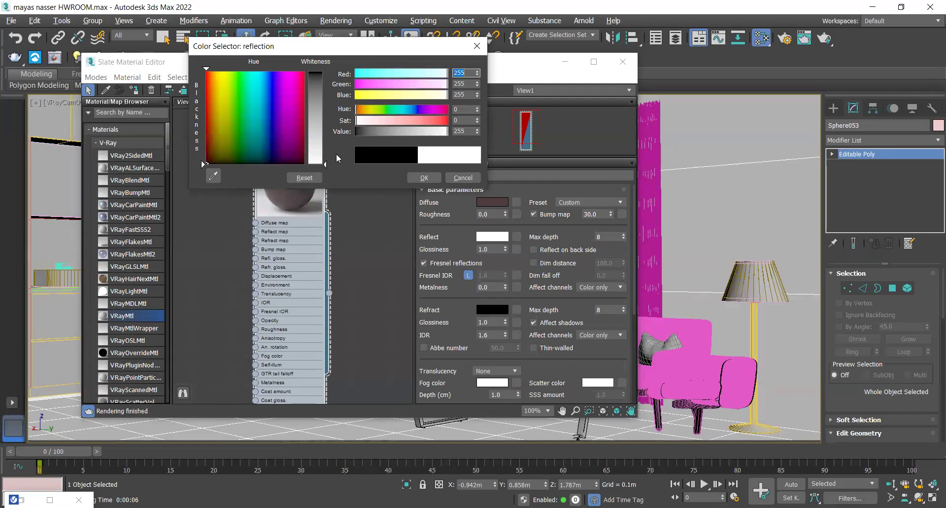
{"action": "left_click", "coordinate": [424, 178]}
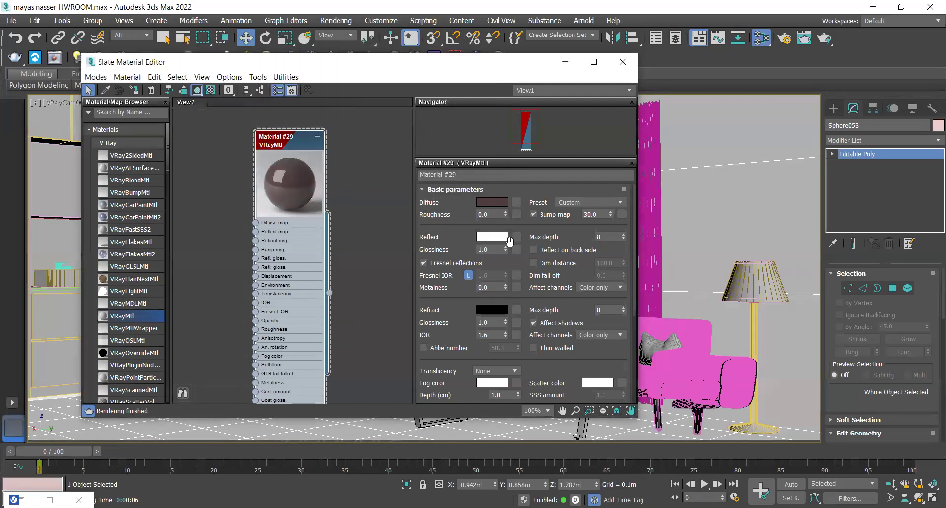
{"action": "double_click", "coordinate": [481, 250]}
Step: Set the VRayMtl's refraction color to white, RGB 255, 255, 255
{"action": "left_click", "coordinate": [481, 311]}
{"action": "left_click_drag", "start_coordinate": [325, 73], "coordinate": [331, 164]}
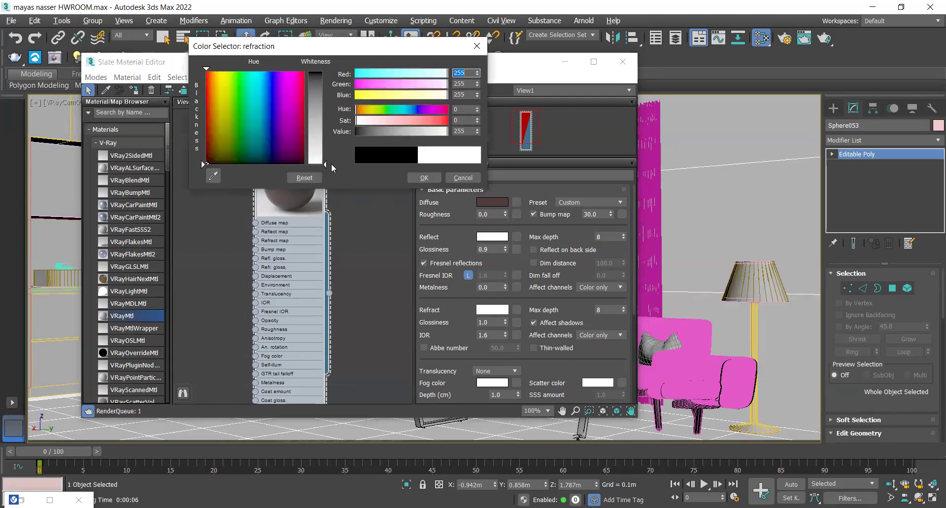
{"action": "left_click", "coordinate": [420, 177]}
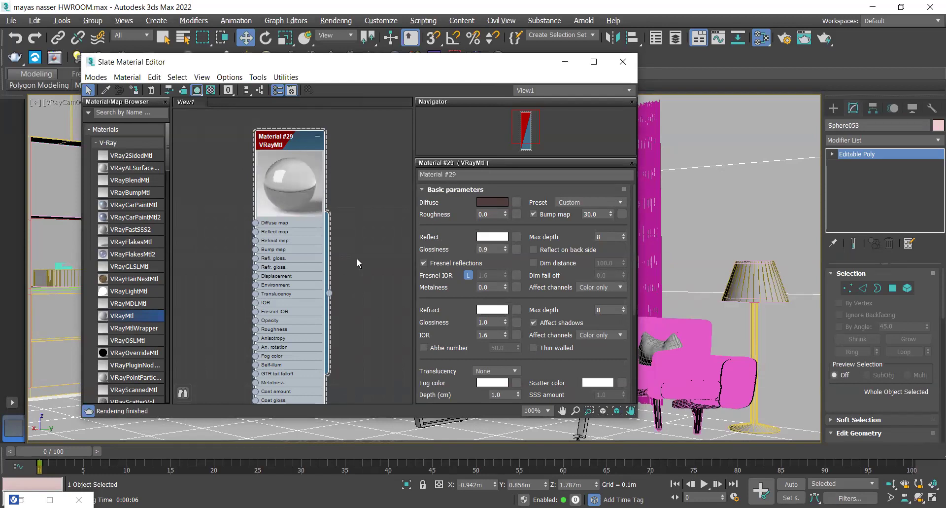
Step: Try a refraction glossiness of 0.2 on the VRayMtl and return it to 1.0
{"action": "left_click", "coordinate": [492, 321]}
{"action": "right_click", "coordinate": [505, 322]}
{"action": "left_click", "coordinate": [505, 320]}
{"action": "type", "text": "0.2"}
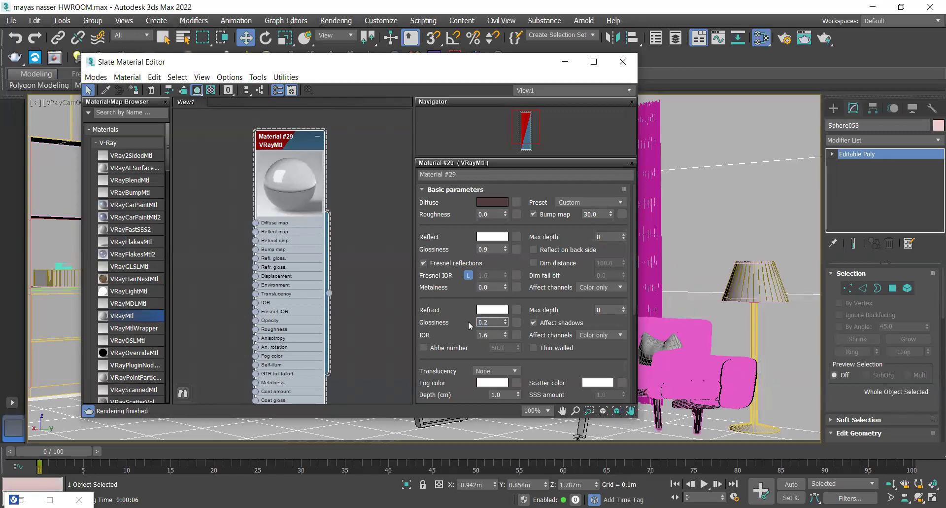
{"action": "key", "text": "Return"}
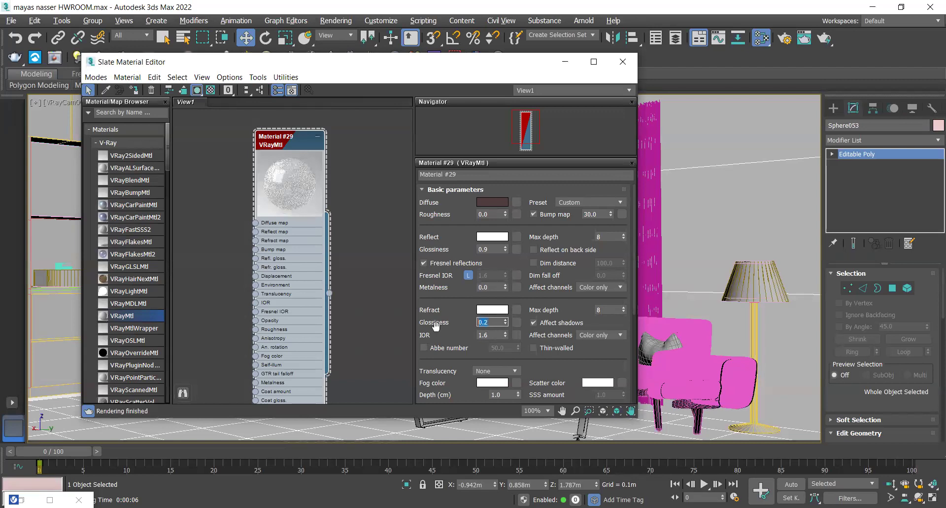
{"action": "type", "text": "1"}
{"action": "key", "text": "Return"}
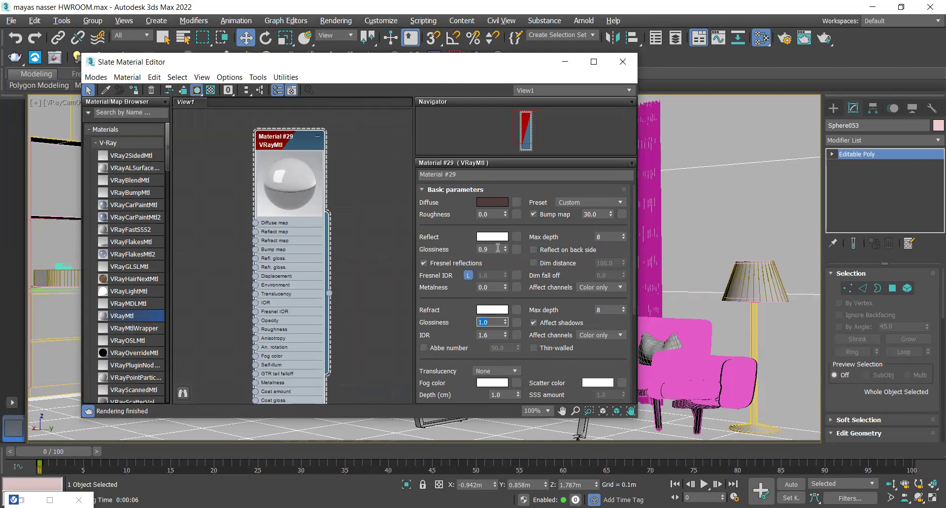
{"action": "left_click_drag", "start_coordinate": [498, 247], "coordinate": [477, 249]}
{"action": "left_click_drag", "start_coordinate": [297, 138], "coordinate": [260, 144]}
{"action": "left_click", "coordinate": [724, 281]}
{"action": "left_click", "coordinate": [750, 287]}
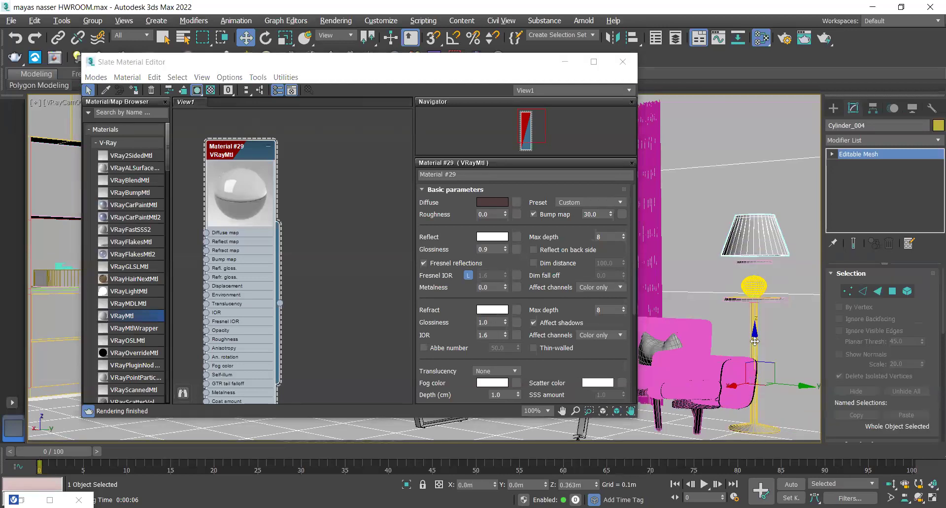
{"action": "left_click", "coordinate": [752, 290]}
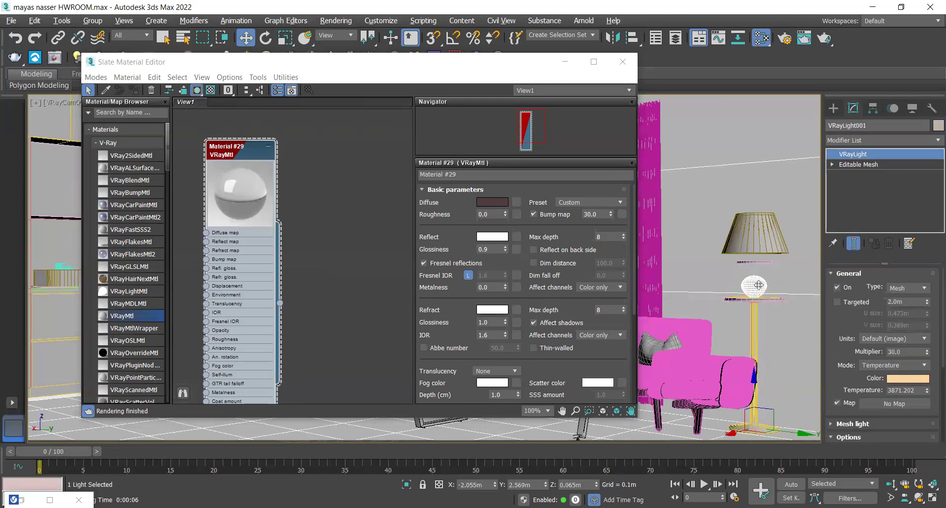
{"action": "left_click", "coordinate": [860, 165]}
{"action": "left_click", "coordinate": [854, 158]}
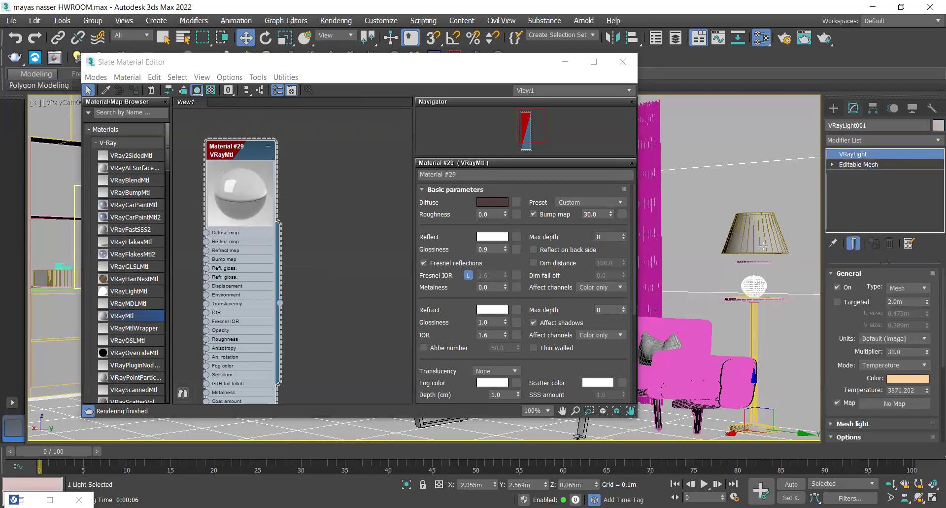
{"action": "left_click", "coordinate": [16, 39]}
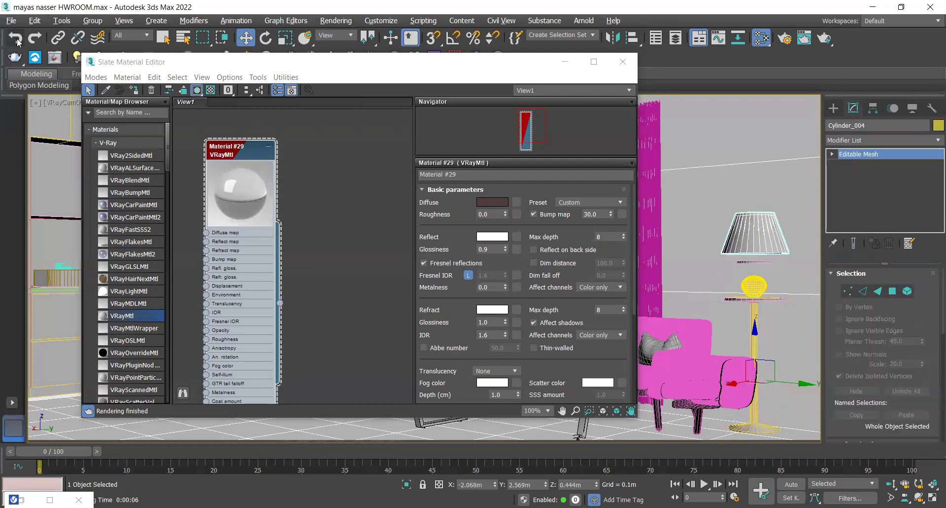
{"action": "left_click", "coordinate": [16, 39]}
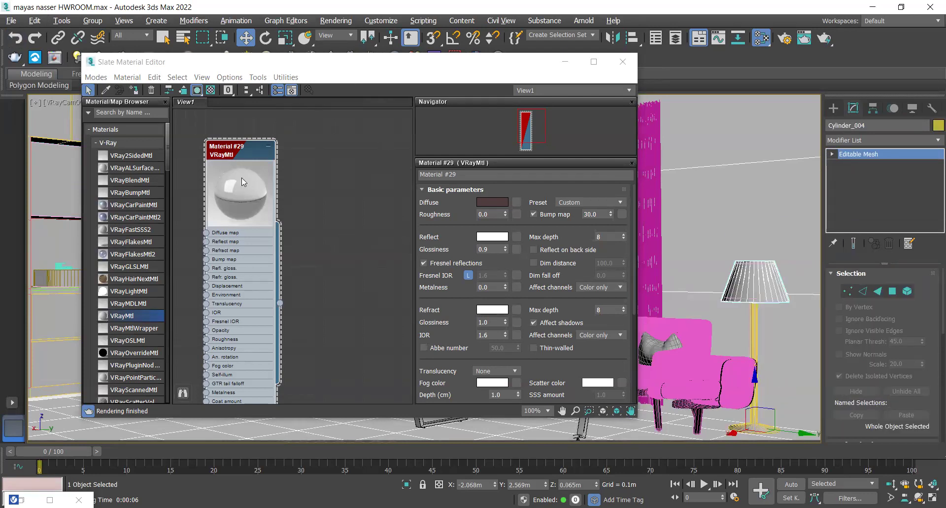
{"action": "middle_click_drag", "start_coordinate": [236, 152], "coordinate": [275, 142]}
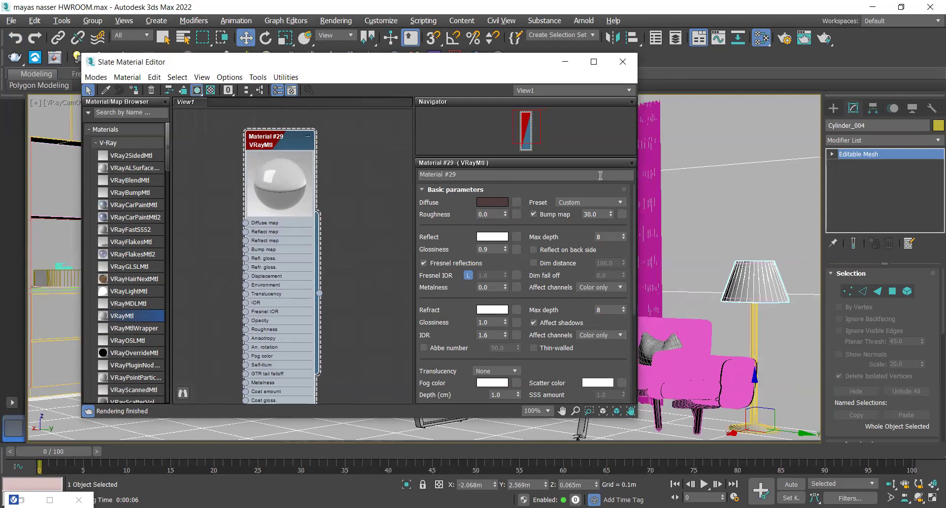
{"action": "mouse_move", "coordinate": [246, 136]}
{"action": "middle_mouse_down"}
{"action": "mouse_move", "coordinate": [275, 130]}
{"action": "mouse_move", "coordinate": [235, 136]}
{"action": "middle_mouse_up"}
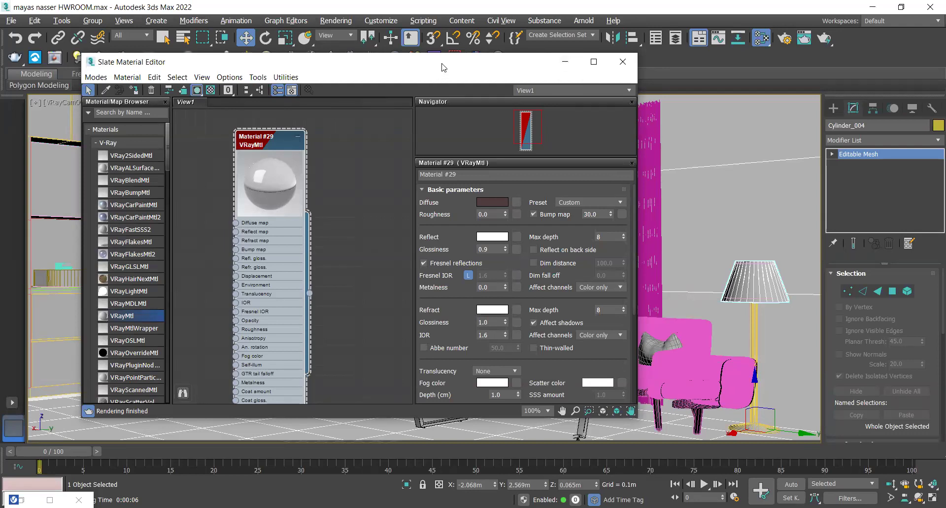
Step: Move the Slate Material Editor clear of the pendant globes and check the last render in the V-Ray Frame Buffer
{"action": "left_click_drag", "start_coordinate": [386, 62], "coordinate": [512, 189]}
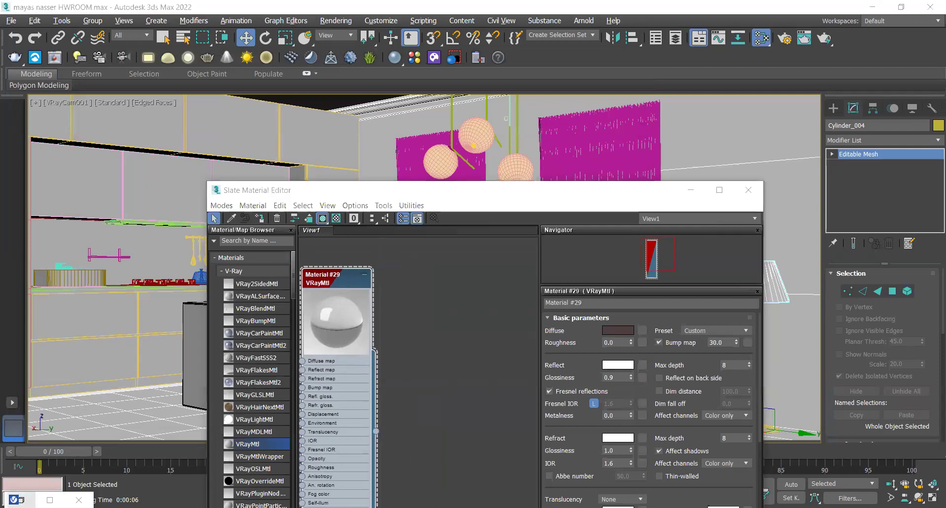
{"action": "key", "text": "alt+Tab"}
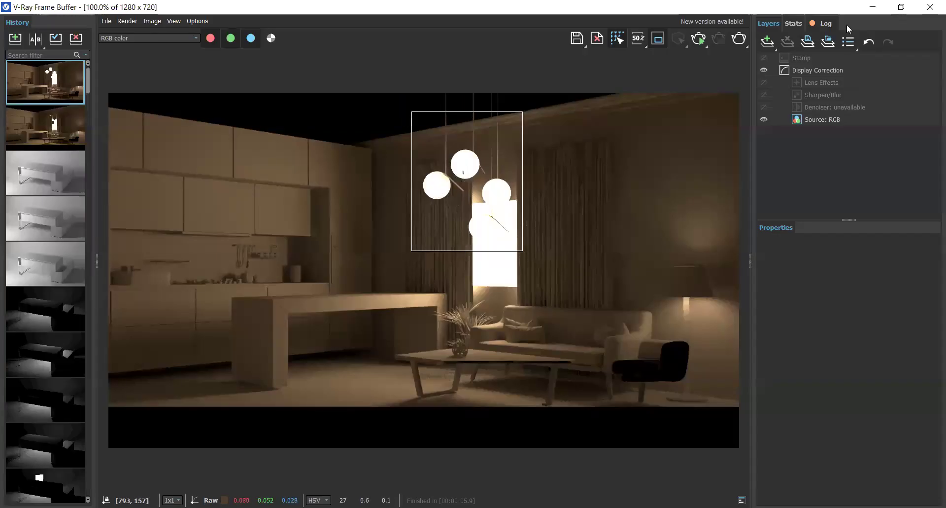
{"action": "left_click", "coordinate": [871, 9]}
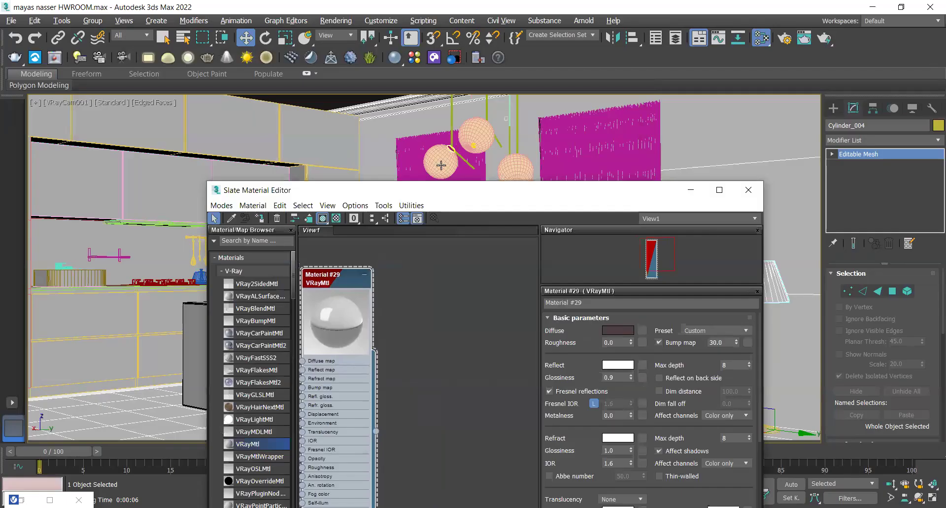
Step: Pick the VRayLightMtl from a pendant globe into the Slate Material Editor and arrange its Gradient and material nodes beside the VRayMtl
{"action": "left_click", "coordinate": [441, 165]}
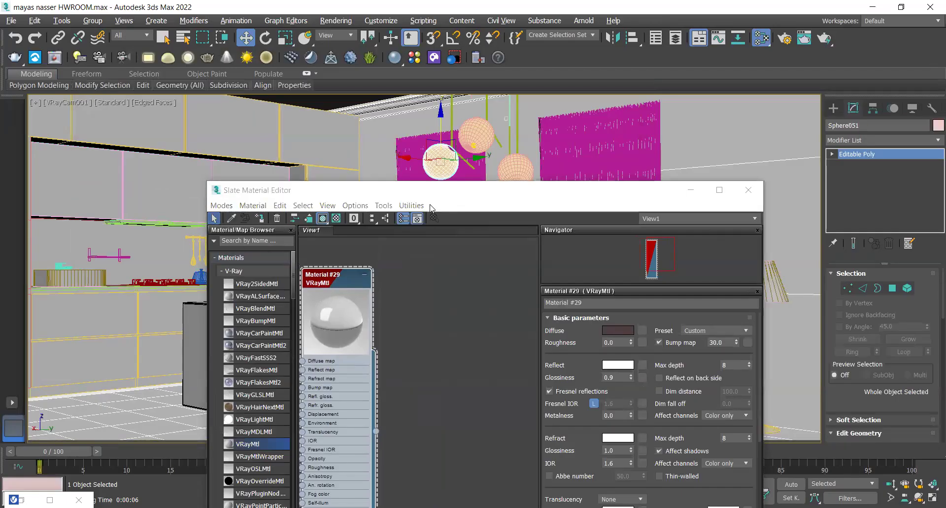
{"action": "left_click_drag", "start_coordinate": [401, 191], "coordinate": [374, 189]}
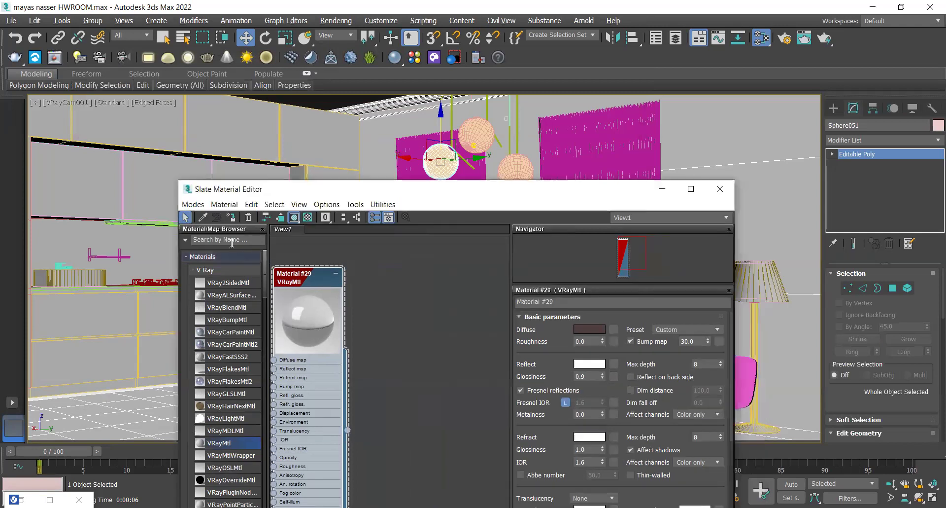
{"action": "left_click", "coordinate": [204, 217]}
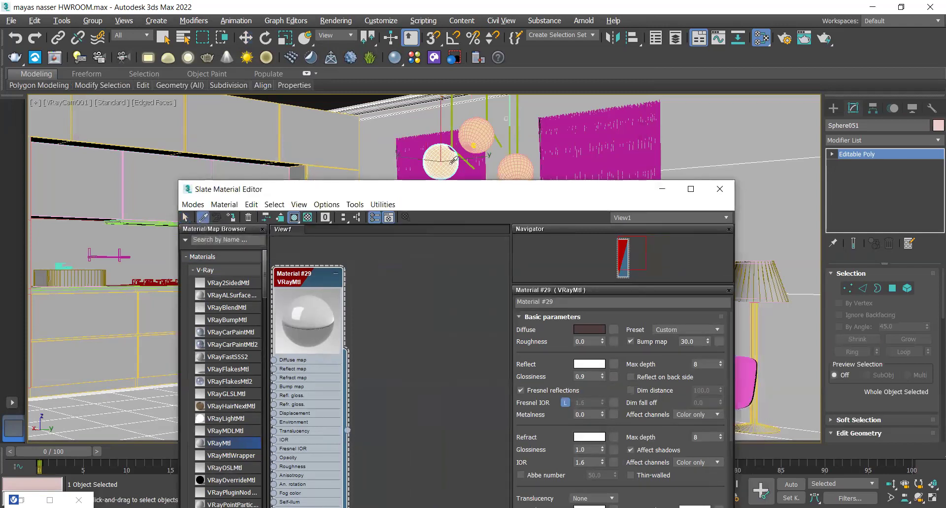
{"action": "left_click", "coordinate": [451, 161]}
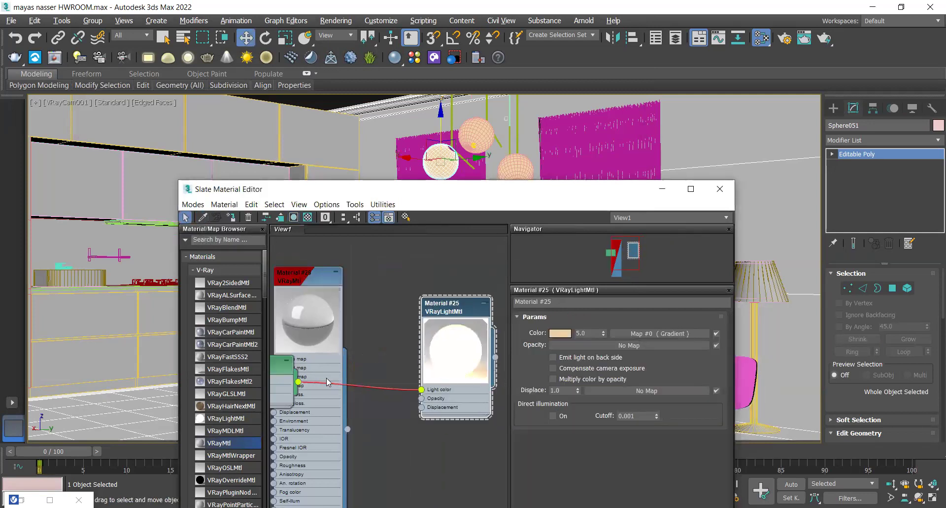
{"action": "left_click_drag", "start_coordinate": [284, 365], "coordinate": [412, 434]}
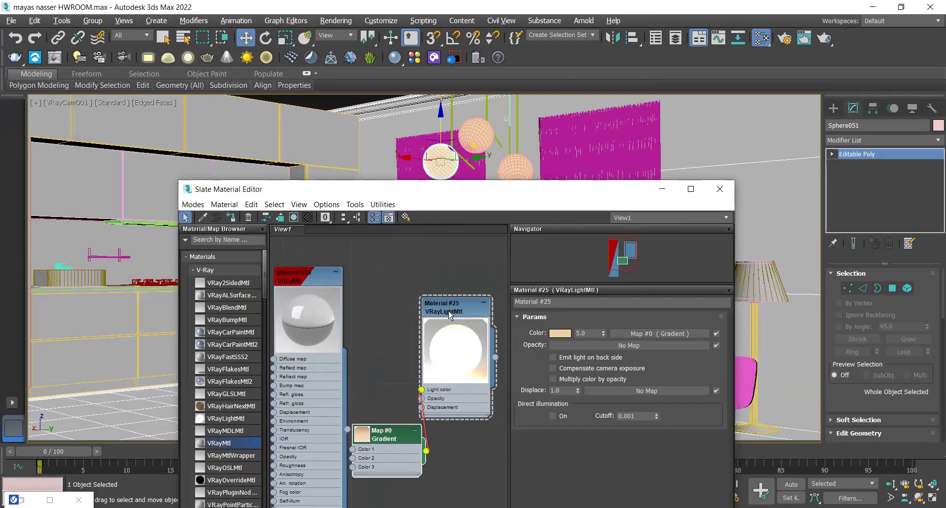
{"action": "left_click_drag", "start_coordinate": [449, 314], "coordinate": [460, 295]}
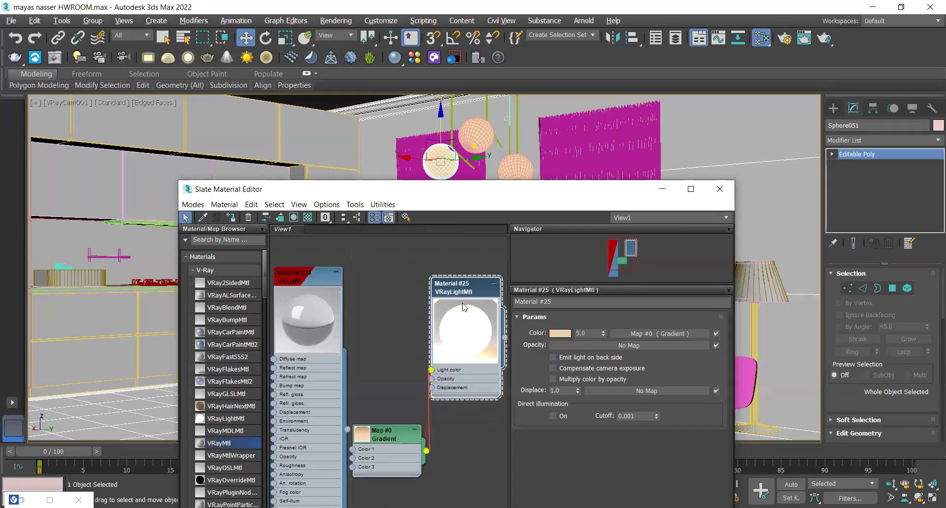
{"action": "left_click_drag", "start_coordinate": [370, 443], "coordinate": [393, 433]}
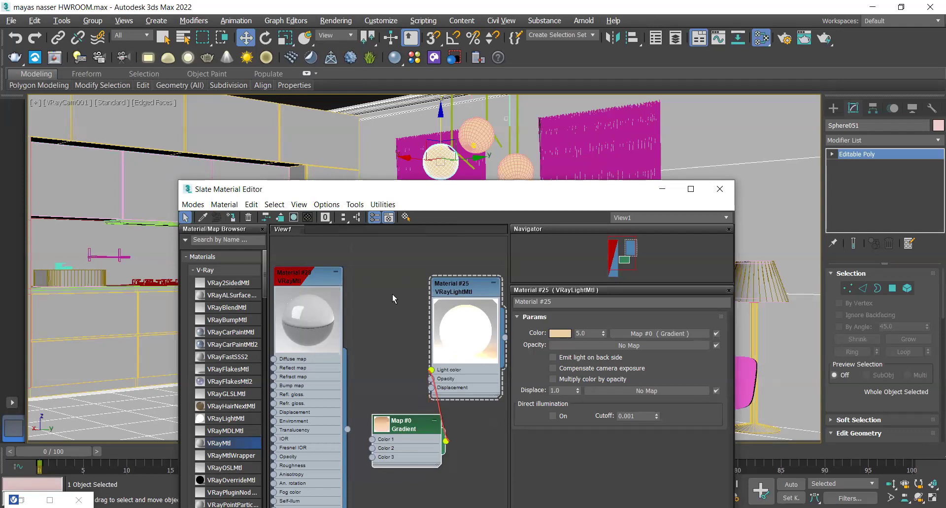
Step: Select all four pendant globes and assign the transparent VRayMtl to them
{"action": "left_click", "coordinate": [296, 268]}
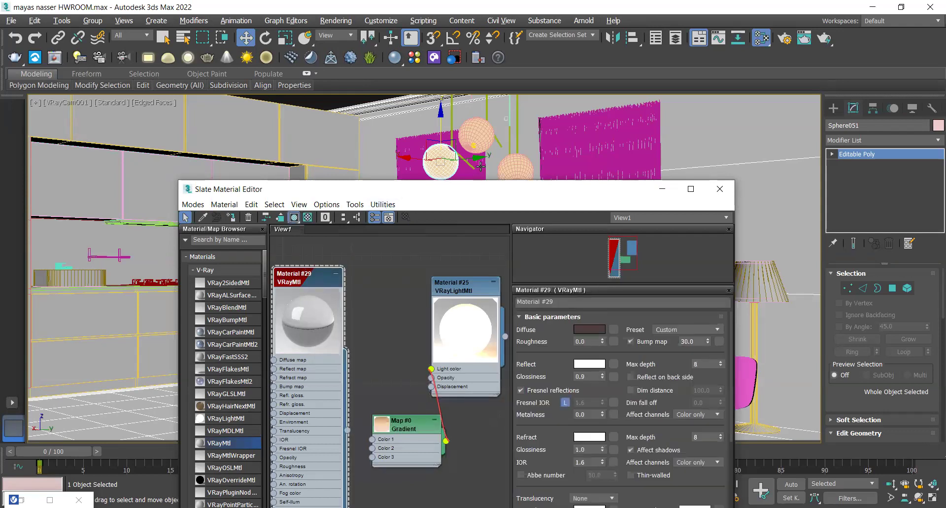
{"action": "left_click", "coordinate": [480, 139], "text": "ctrl"}
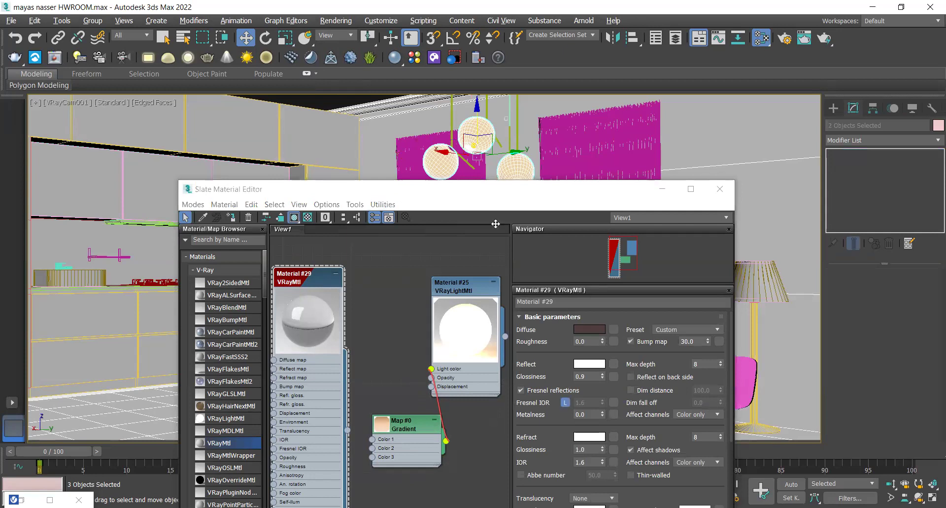
{"action": "left_click_drag", "start_coordinate": [496, 224], "coordinate": [503, 272]}
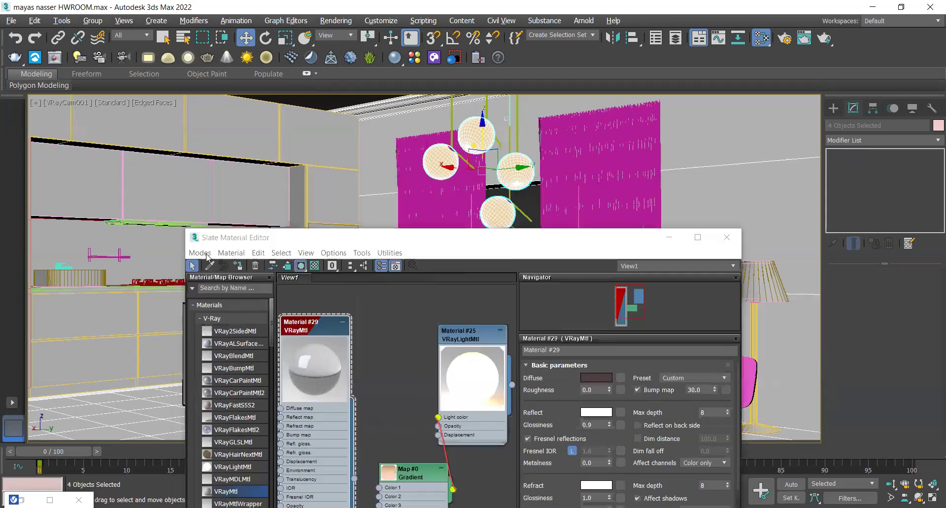
{"action": "left_click", "coordinate": [239, 265]}
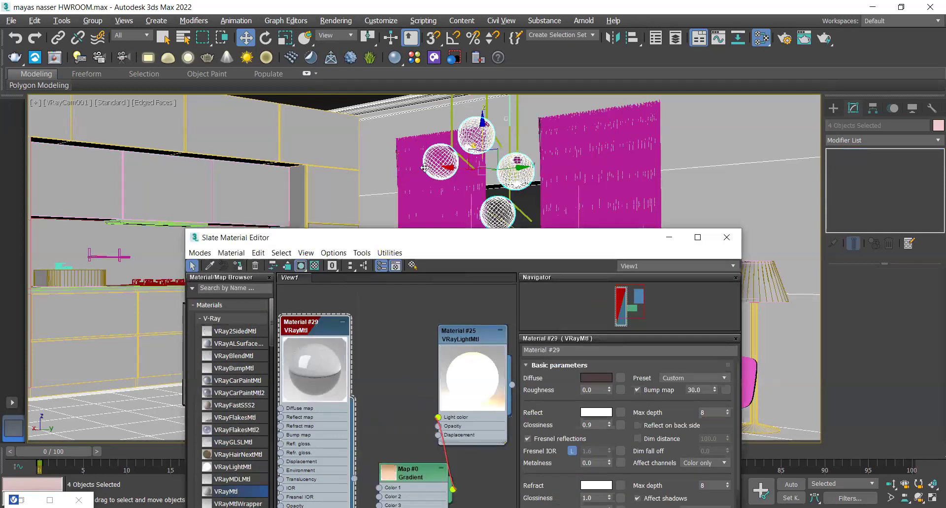
Step: Minimize the Slate Material Editor, isolate the four pendant globes and frame them in the Top view
{"action": "left_click", "coordinate": [669, 237]}
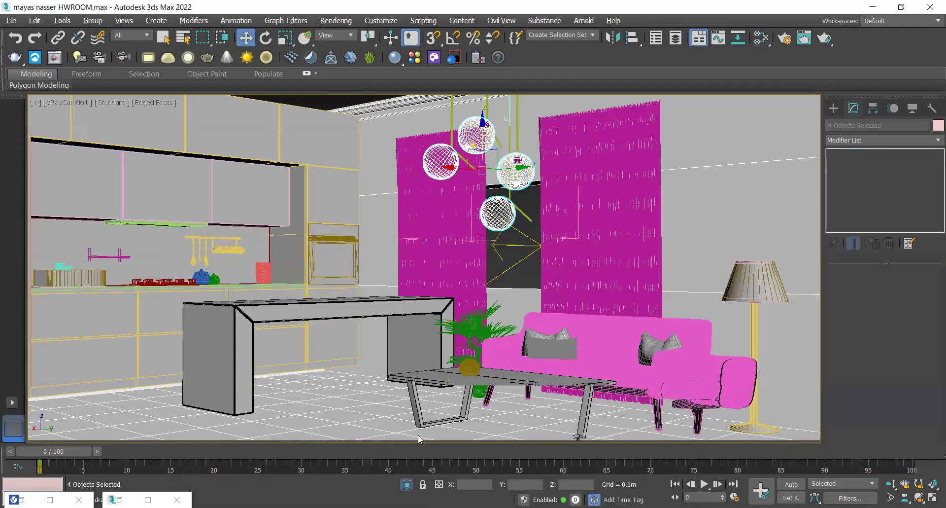
{"action": "key", "text": "alt+q"}
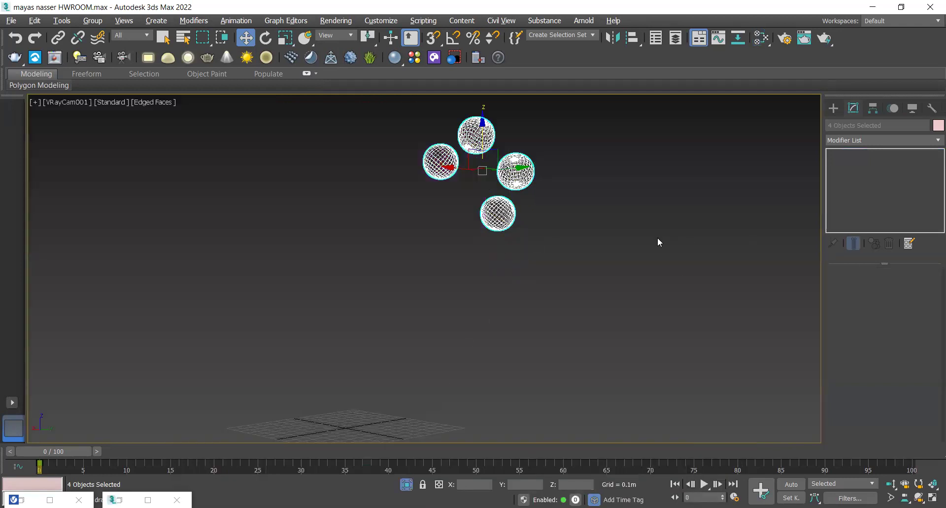
{"action": "key", "text": "p"}
{"action": "key", "text": "z"}
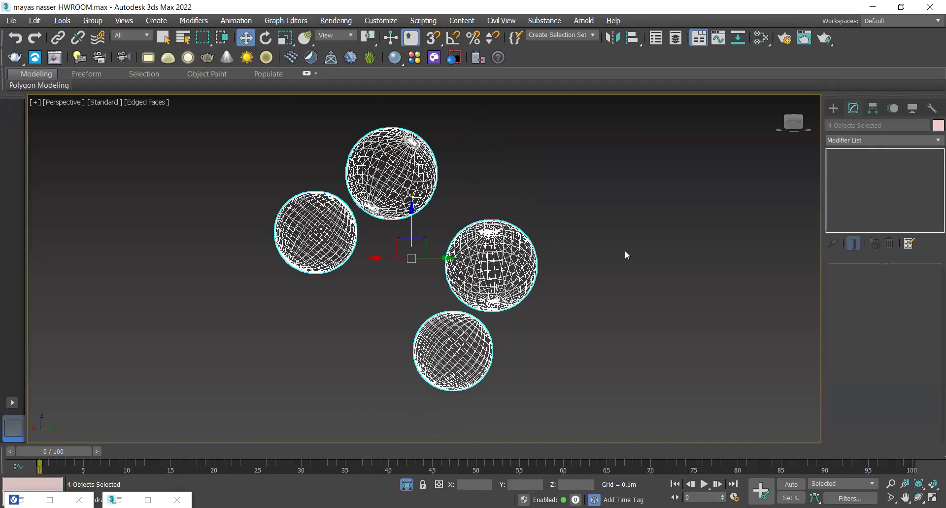
{"action": "key", "text": "t"}
{"action": "key", "text": "z"}
{"action": "left_click", "coordinate": [678, 236]}
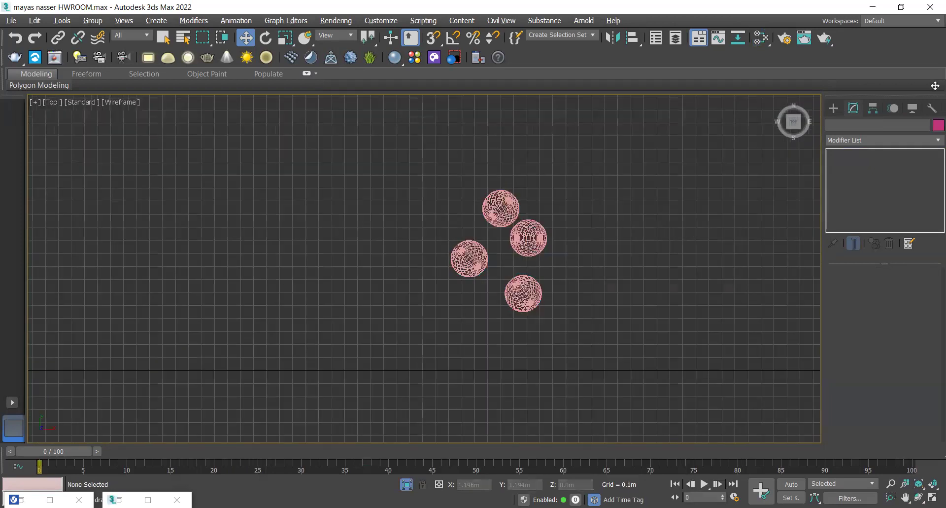
Step: Create a Sphere-type VRayLight with a radius of about 0.088 m over the uppermost globe in the Top view
{"action": "left_click", "coordinate": [834, 108]}
{"action": "left_click", "coordinate": [862, 126]}
{"action": "left_click", "coordinate": [861, 186]}
{"action": "left_click", "coordinate": [500, 207]}
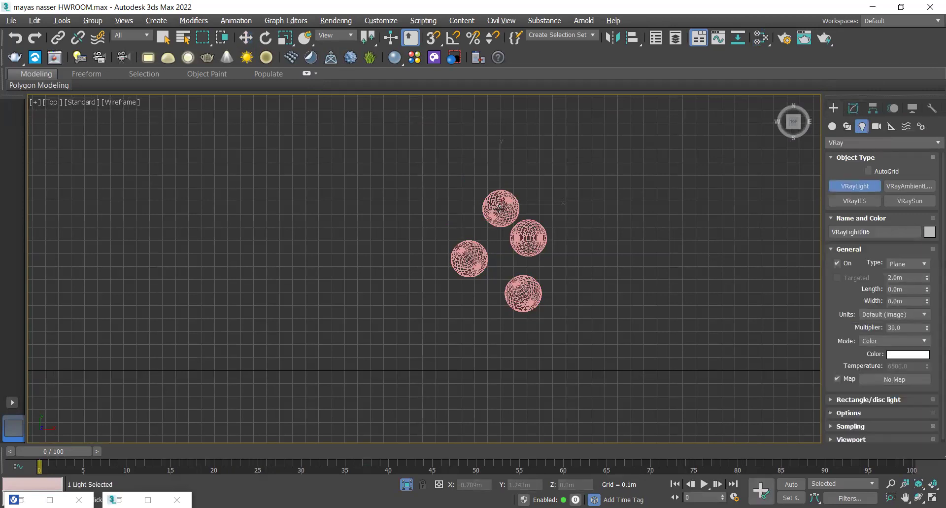
{"action": "left_click", "coordinate": [923, 265]}
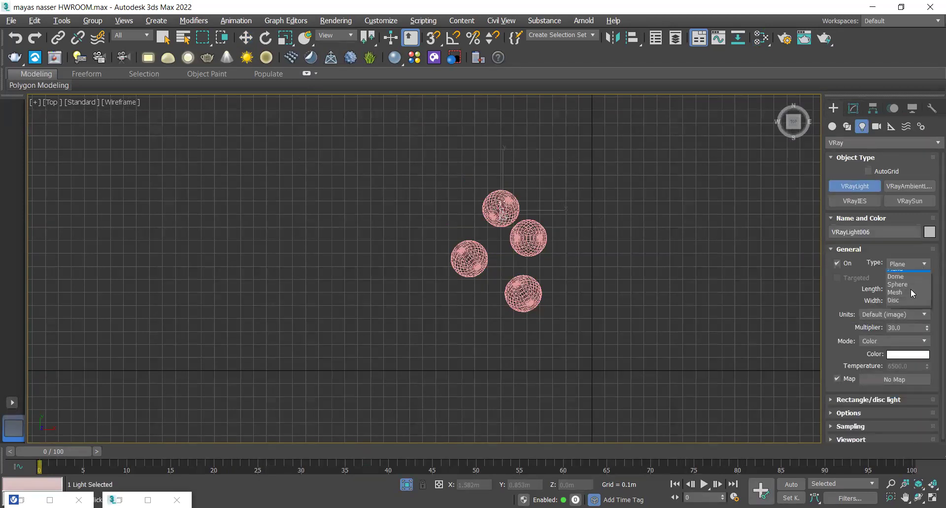
{"action": "left_click", "coordinate": [898, 289]}
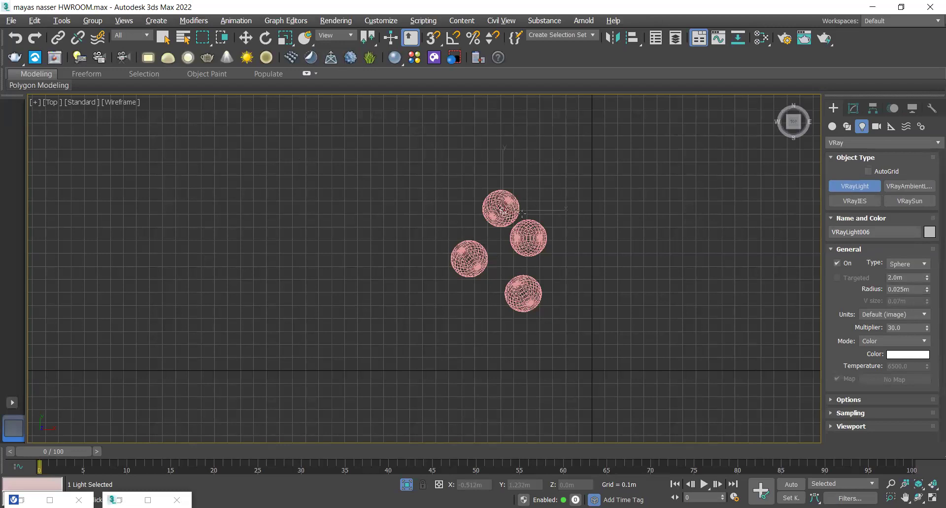
{"action": "scroll", "coordinate": [523, 210], "scroll_direction": "up", "scroll_amount": 4}
{"action": "left_click_drag", "start_coordinate": [926, 291], "coordinate": [914, 215]}
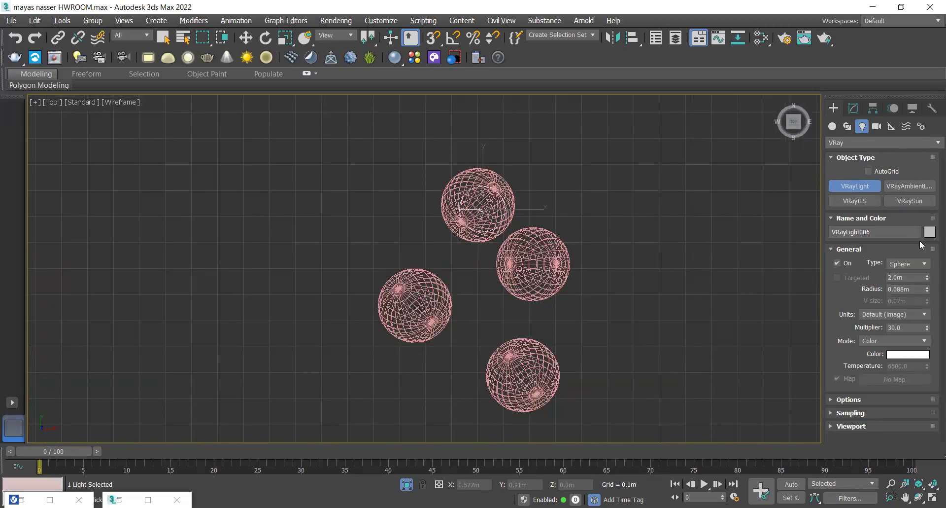
{"action": "left_click_drag", "start_coordinate": [910, 327], "coordinate": [838, 324]}
Step: Align the sphere light centre-to-centre with the lowest pendant globe on the X, Y and Z axes
{"action": "middle_click_drag", "start_coordinate": [618, 277], "coordinate": [604, 260], "text": "alt"}
{"action": "right_click", "coordinate": [606, 261]}
{"action": "middle_click_drag", "start_coordinate": [596, 309], "coordinate": [591, 232], "text": "alt"}
{"action": "left_click", "coordinate": [633, 38]}
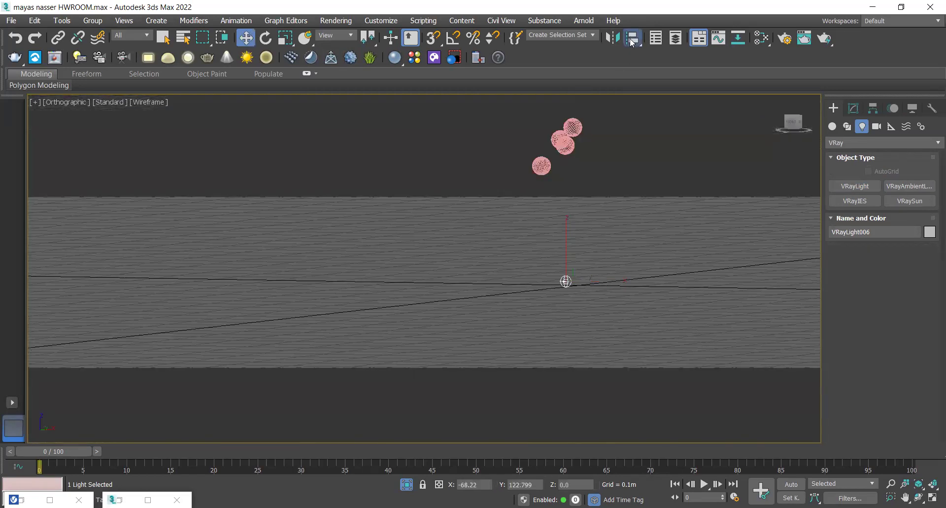
{"action": "left_click", "coordinate": [542, 166]}
{"action": "left_click", "coordinate": [381, 169]}
{"action": "left_click", "coordinate": [282, 169]}
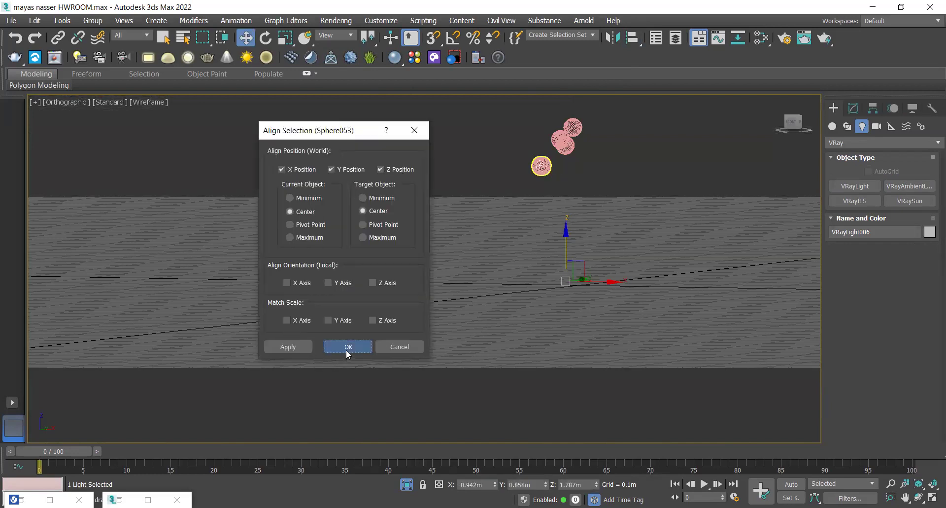
{"action": "left_click", "coordinate": [348, 347]}
Step: Clone the aligned light along the X axis as three separate copies spaced about 0.46 m apart
{"action": "scroll", "coordinate": [520, 197], "scroll_direction": "up", "scroll_amount": 5}
{"action": "left_click_drag", "start_coordinate": [502, 198], "coordinate": [582, 198], "text": "shift"}
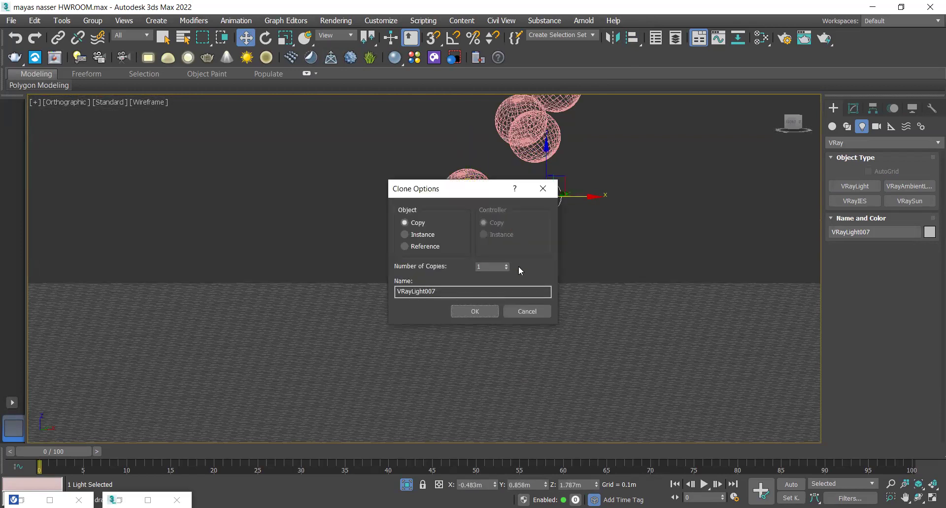
{"action": "left_click", "coordinate": [507, 264]}
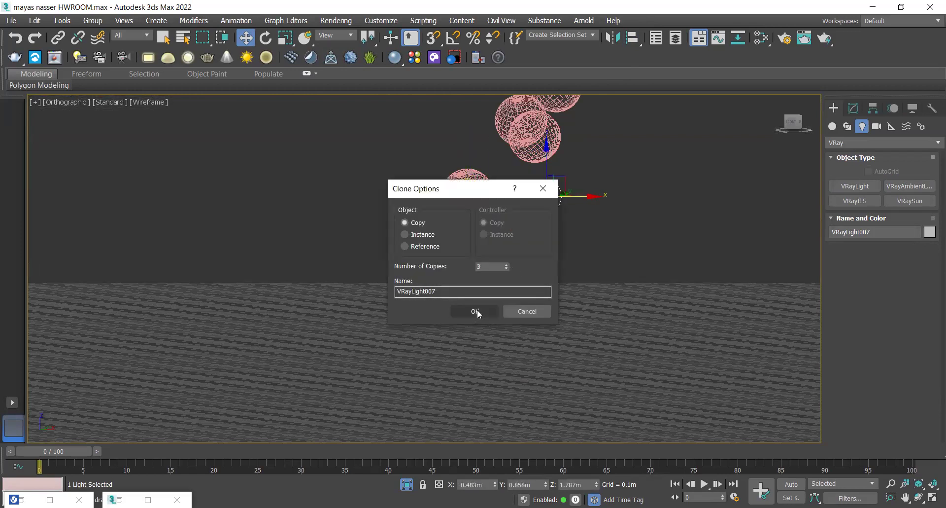
{"action": "left_click", "coordinate": [477, 309]}
{"action": "scroll", "coordinate": [553, 228], "scroll_direction": "down", "scroll_amount": 4}
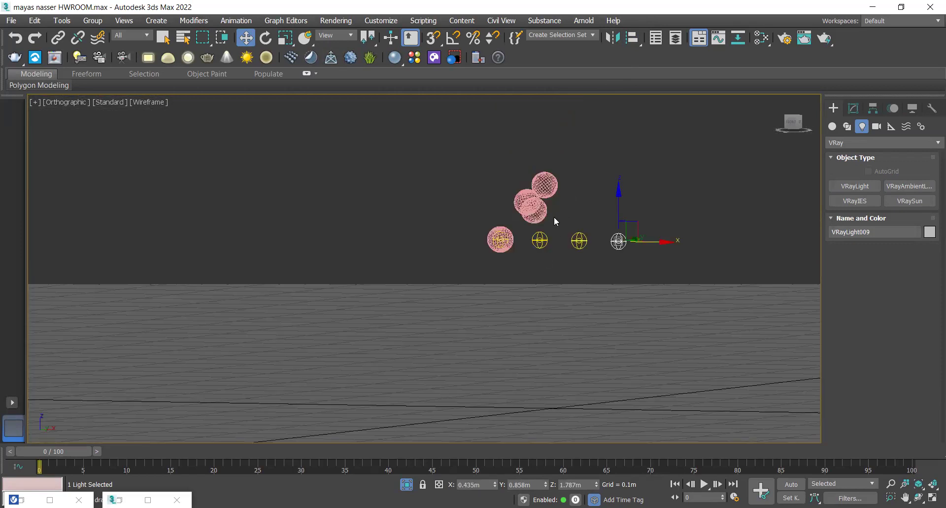
Step: Switch to the Perspective view and align the farthest light copy centre-to-centre with the leftmost globe
{"action": "scroll", "coordinate": [554, 217], "scroll_direction": "up", "scroll_amount": 4}
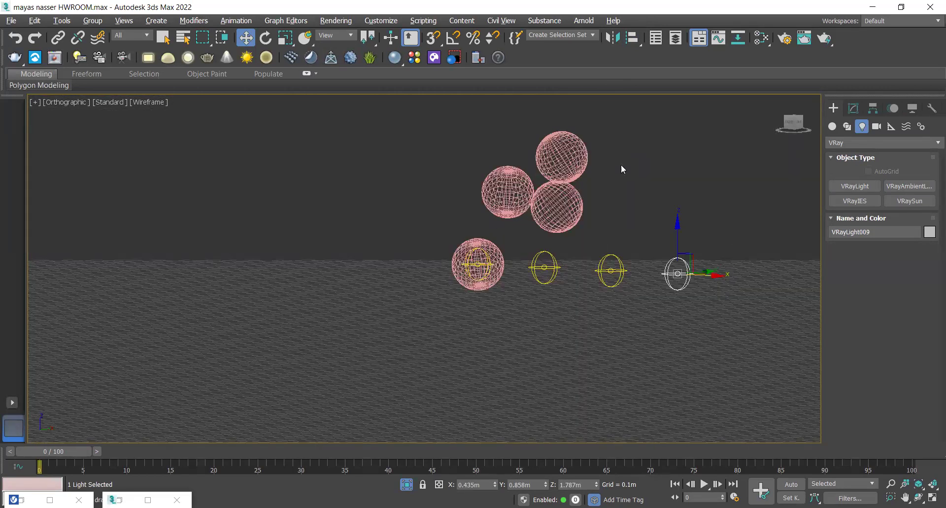
{"action": "key", "text": "p"}
{"action": "key", "text": "z"}
{"action": "scroll", "coordinate": [564, 217], "scroll_direction": "down", "scroll_amount": 5}
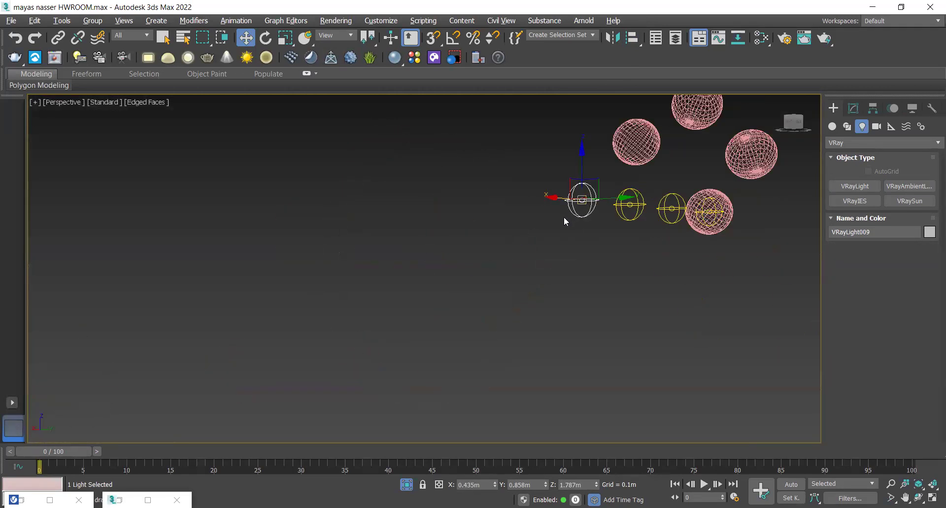
{"action": "middle_click_drag", "start_coordinate": [511, 261], "coordinate": [496, 268]}
{"action": "left_click", "coordinate": [632, 39]}
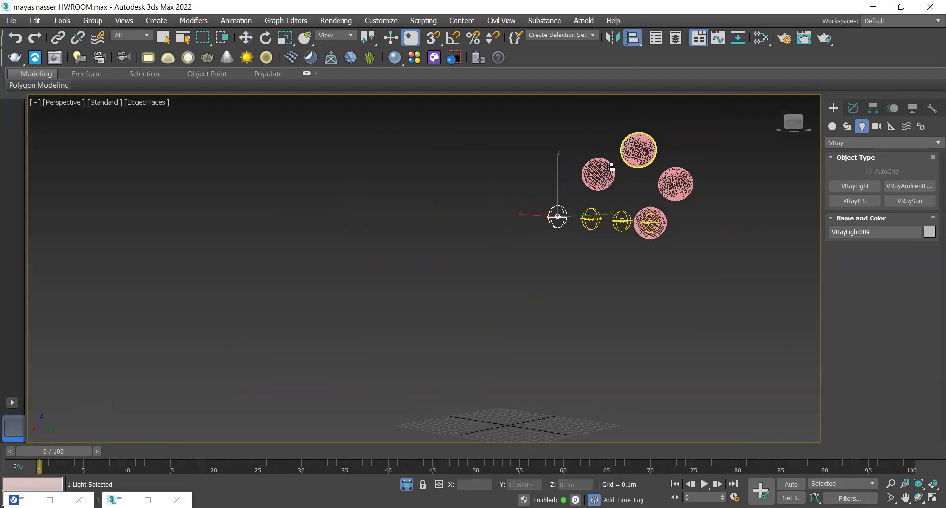
{"action": "scroll", "coordinate": [617, 158], "scroll_direction": "up", "scroll_amount": 3}
{"action": "left_click", "coordinate": [592, 180]}
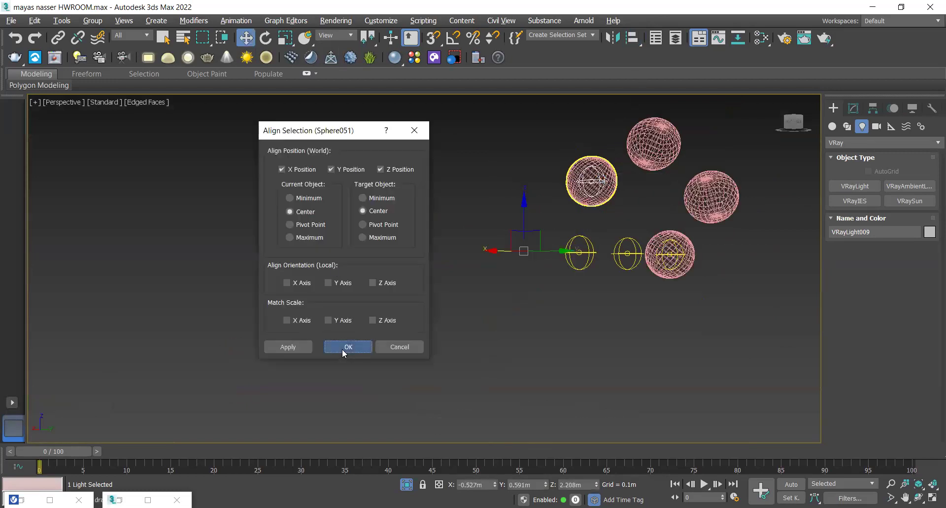
{"action": "key", "text": "Return"}
Step: Align the two remaining light copies centre-to-centre with the uppermost and rightmost globes, one light per globe
{"action": "left_click", "coordinate": [581, 260]}
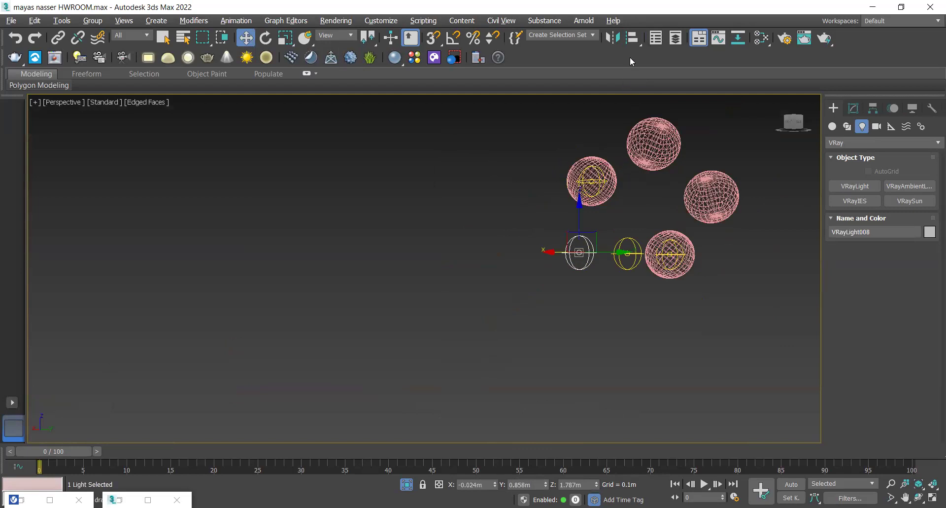
{"action": "left_click", "coordinate": [633, 39]}
{"action": "left_click", "coordinate": [651, 157]}
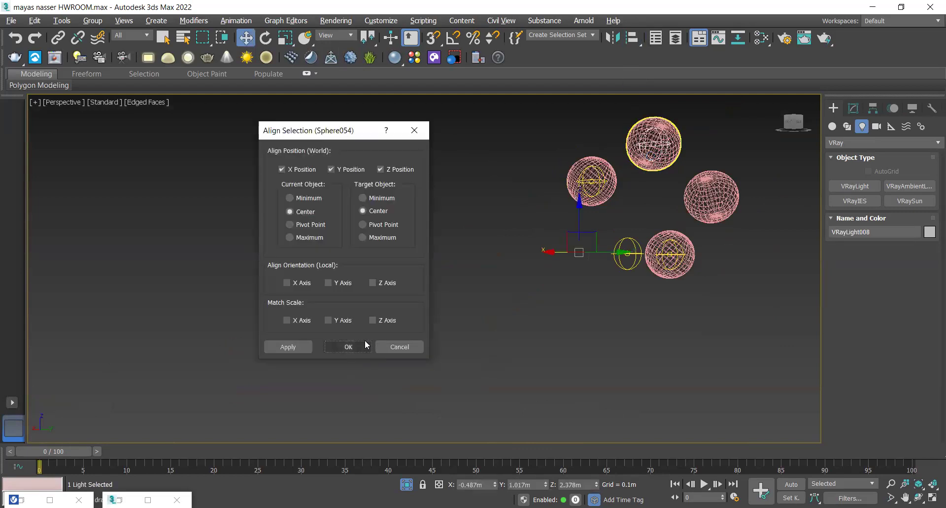
{"action": "left_click", "coordinate": [367, 346]}
{"action": "left_click", "coordinate": [625, 250]}
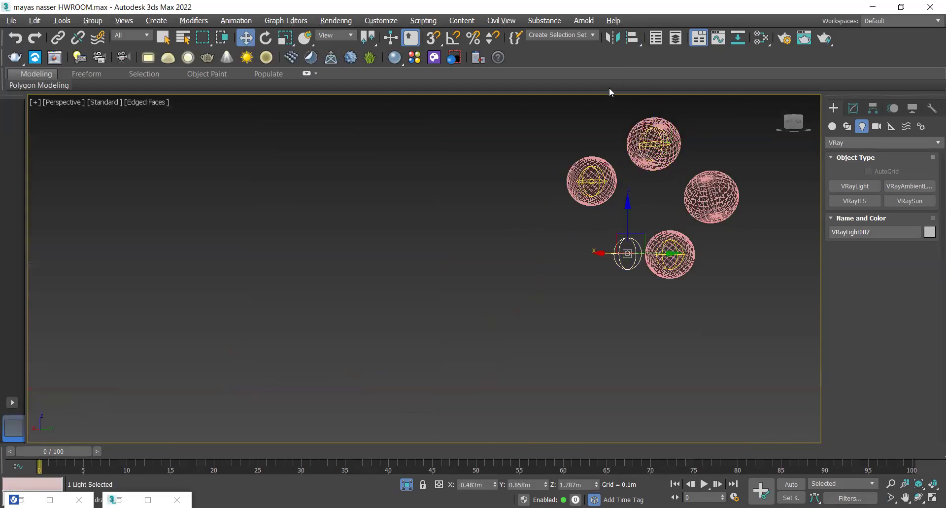
{"action": "left_click", "coordinate": [633, 39]}
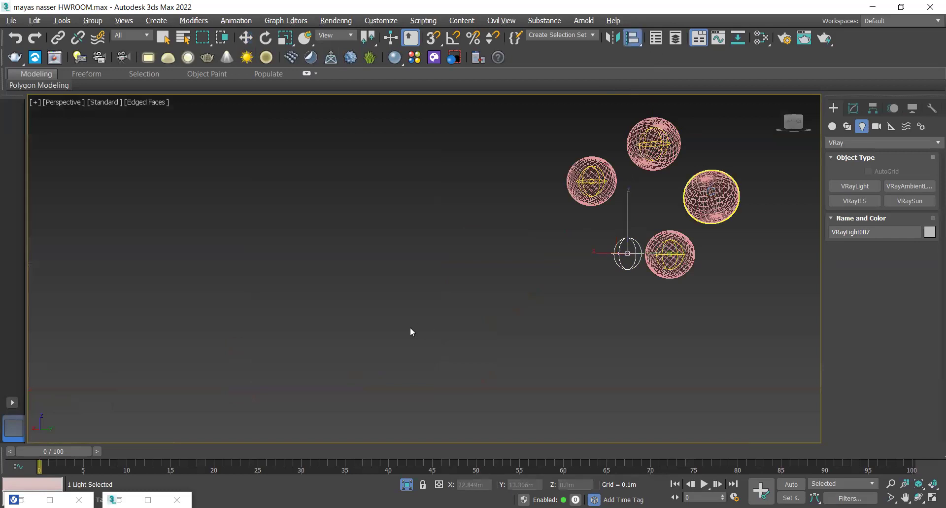
{"action": "left_click", "coordinate": [354, 346]}
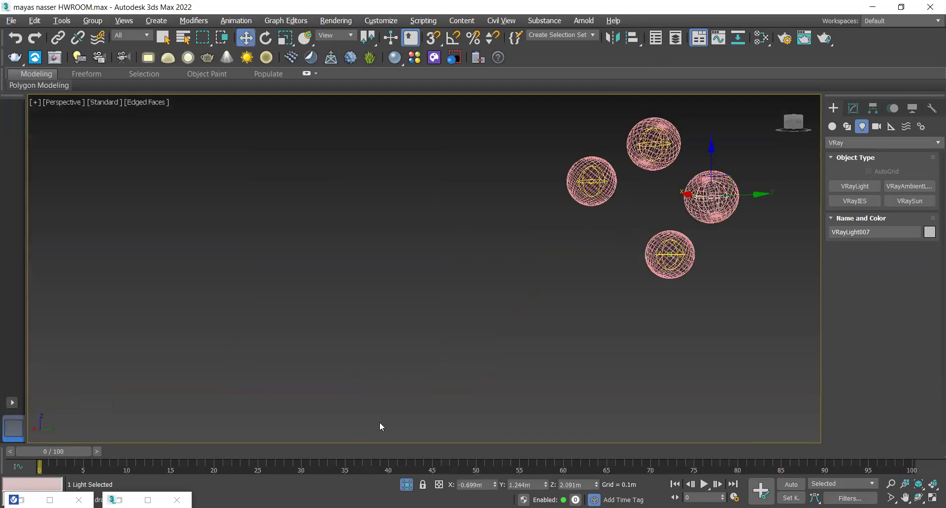
Step: Return to the VRayCam001 view, exit isolation and render the pendant region, dismissing the missing XRefs notice
{"action": "key", "text": "c"}
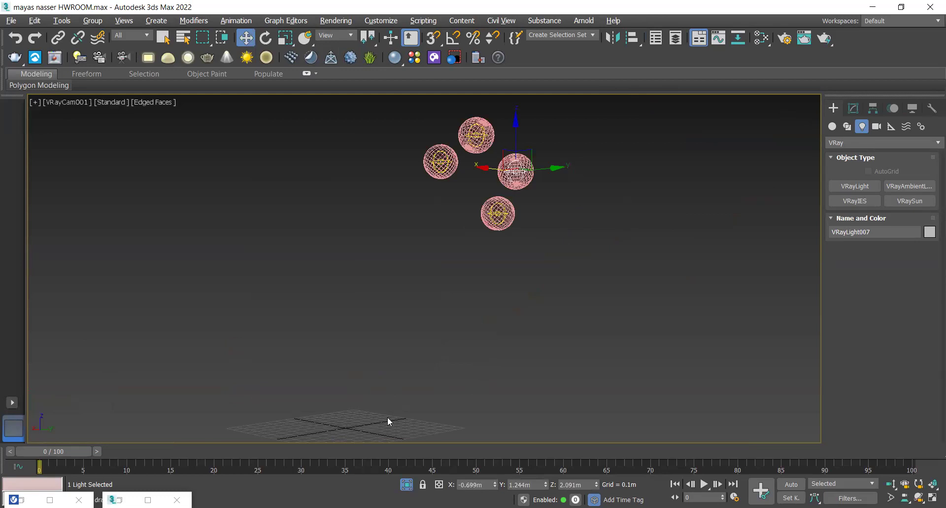
{"action": "key", "text": "alt+q"}
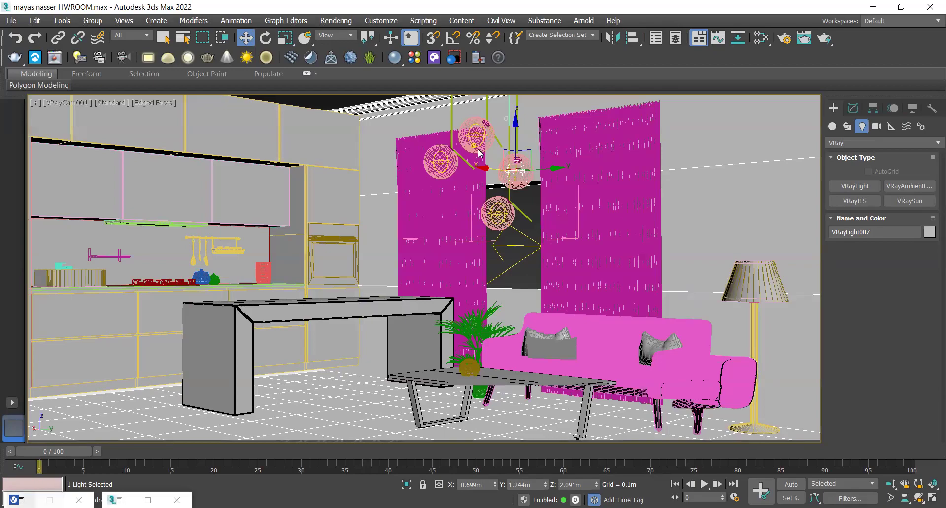
{"action": "left_click", "coordinate": [49, 500]}
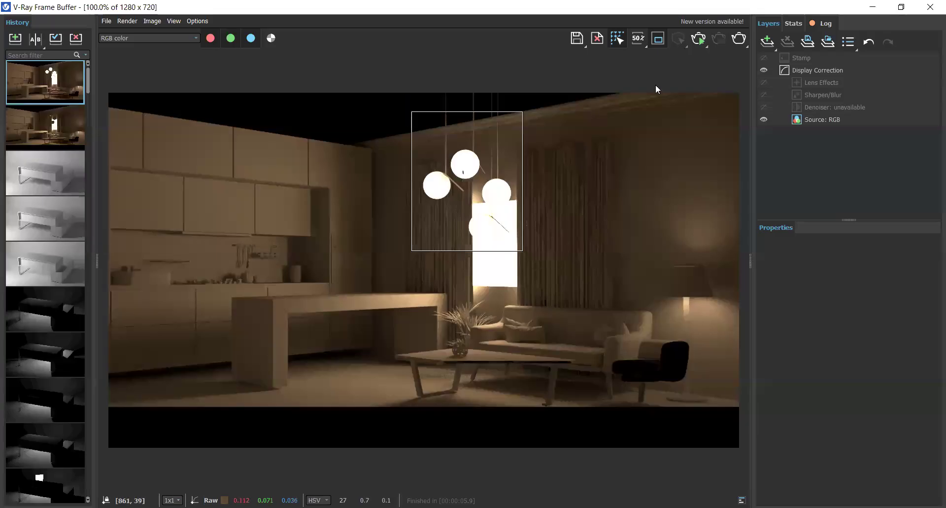
{"action": "left_click", "coordinate": [743, 44]}
{"action": "left_click", "coordinate": [463, 340]}
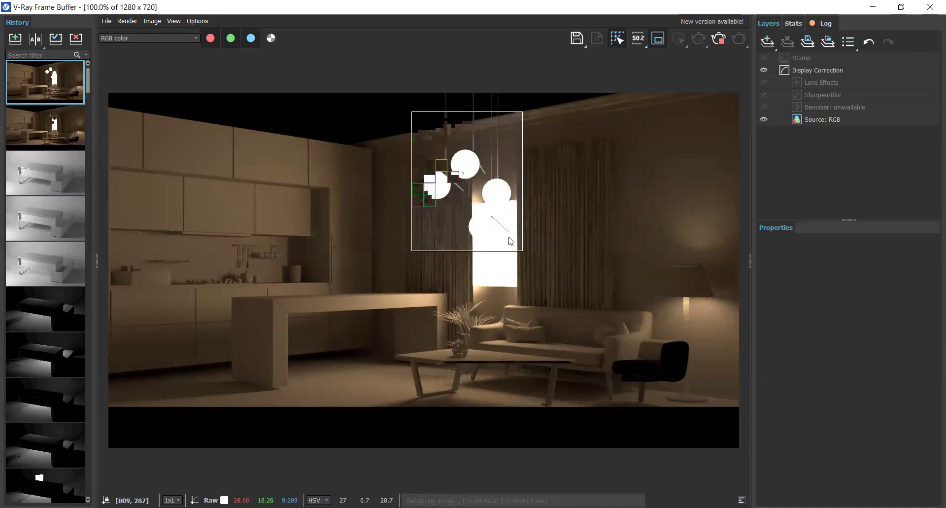
{"action": "left_click", "coordinate": [881, 11]}
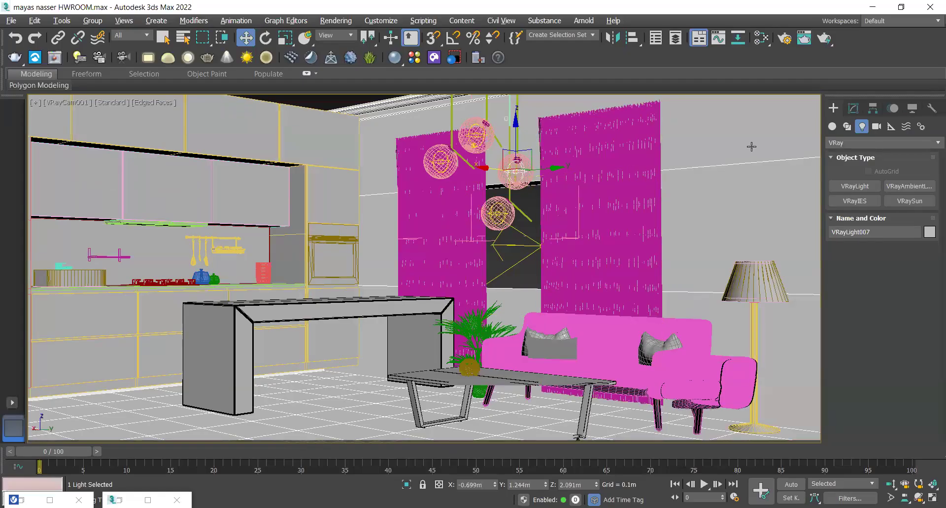
Step: Set the multiplier of the sphere light in the rightmost globe to 2
{"action": "left_click", "coordinate": [854, 108]}
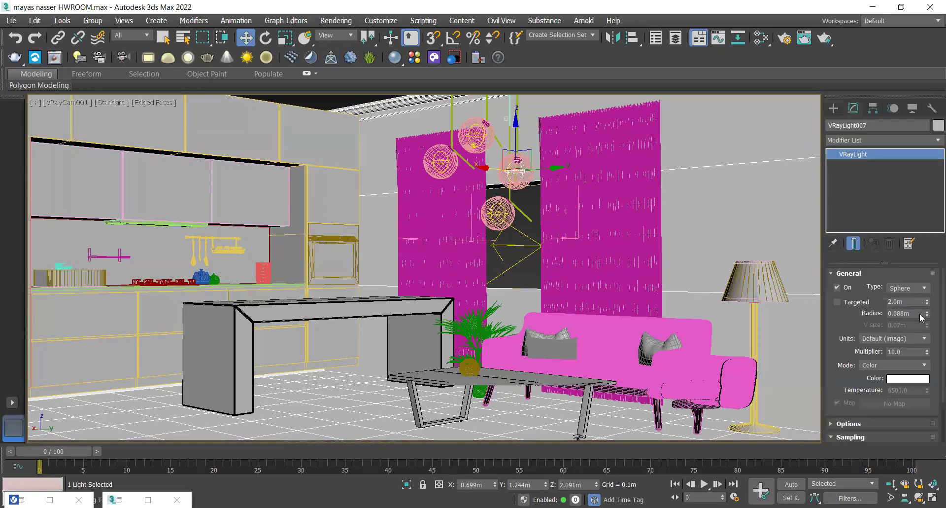
{"action": "double_click", "coordinate": [913, 351]}
{"action": "type", "text": "2"}
{"action": "key", "text": "Return"}
Step: Restrict selection to lights and set the multiplier of the light in the leftmost globe to 2.0
{"action": "left_click", "coordinate": [145, 35]}
{"action": "left_click", "coordinate": [445, 168]}
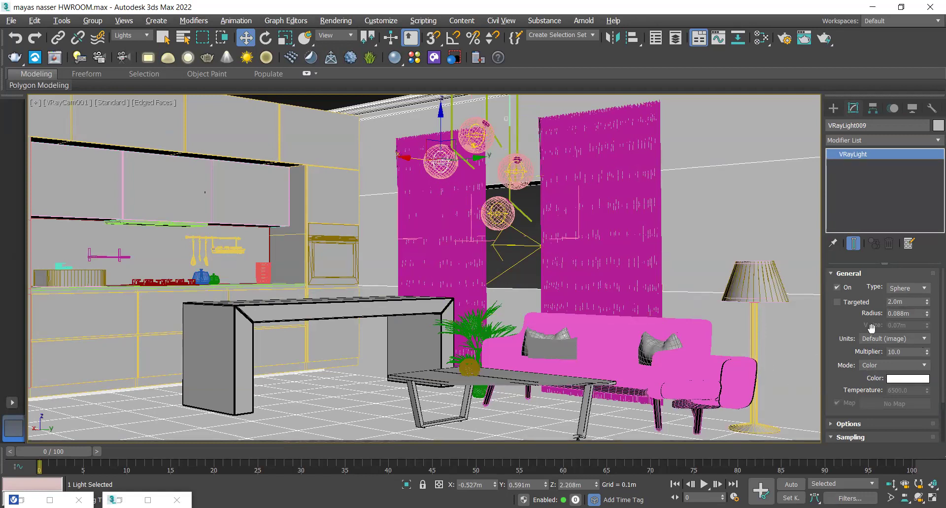
{"action": "double_click", "coordinate": [905, 352]}
{"action": "type", "text": "2.0"}
{"action": "key", "text": "Return"}
Step: Set the multiplier of the lights in the lowest and uppermost globes to 2.0
{"action": "left_click", "coordinate": [494, 212]}
{"action": "type", "text": "2.0"}
{"action": "key", "text": "Return"}
{"action": "left_click", "coordinate": [475, 135]}
{"action": "scroll", "coordinate": [892, 346], "scroll_direction": "down", "scroll_amount": 1}
{"action": "double_click", "coordinate": [892, 346]}
{"action": "type", "text": "2.0"}
{"action": "key", "text": "Return"}
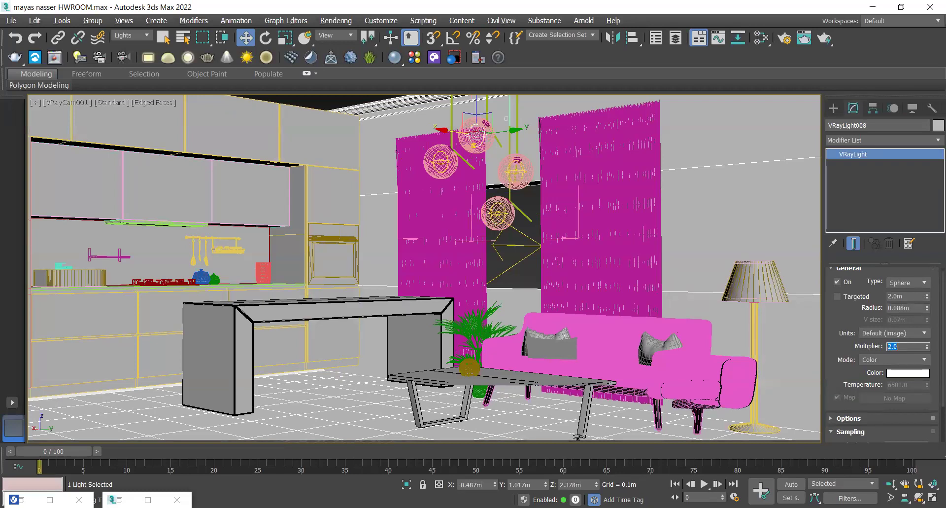
Step: Render the pendant region again to check the globe lights' brightness, dismissing the missing XRefs notice
{"action": "left_click", "coordinate": [825, 38]}
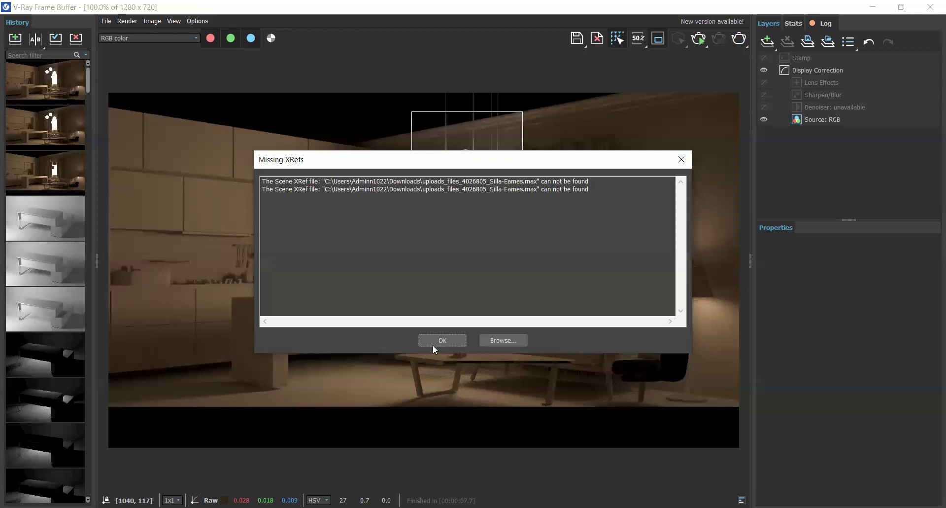
{"action": "left_click", "coordinate": [430, 342]}
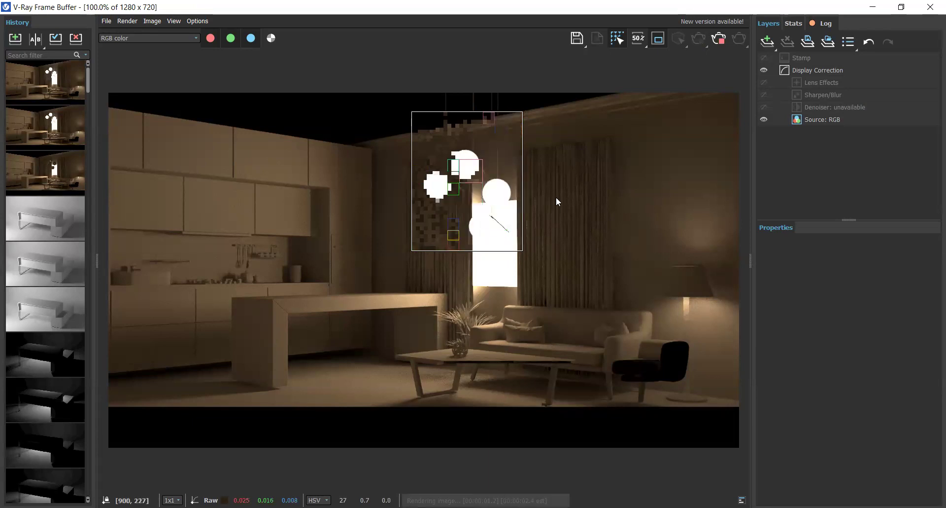
{"action": "left_click", "coordinate": [873, 7]}
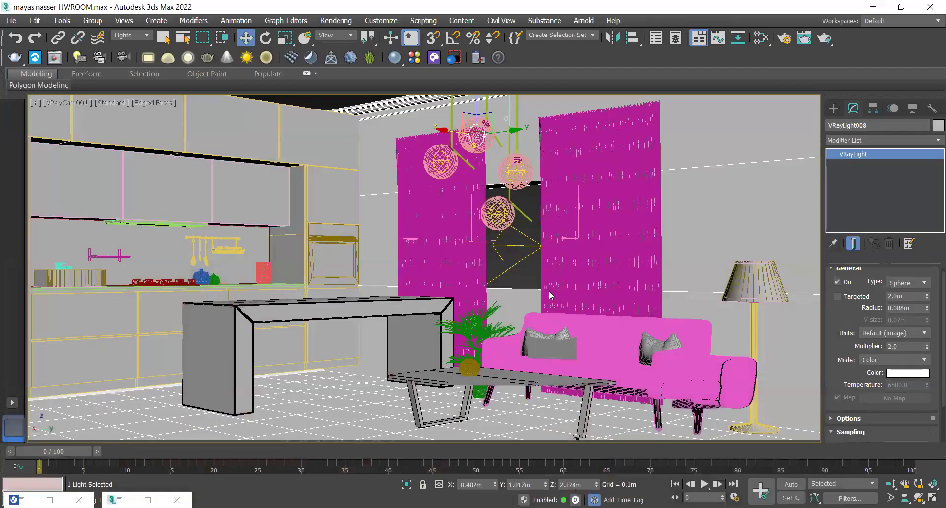
Step: Set the multiplier of the four globe lights to 0.1 and clear the selection
{"action": "left_click", "coordinate": [502, 216]}
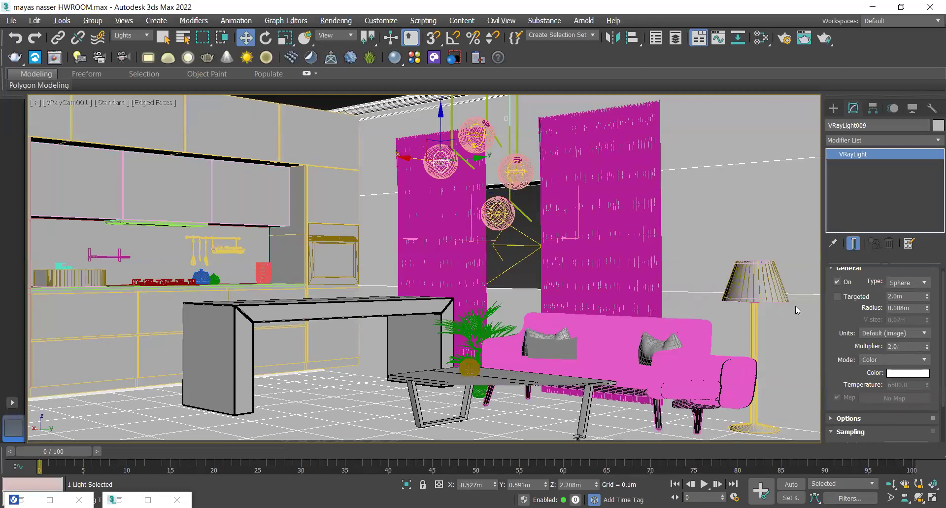
{"action": "double_click", "coordinate": [907, 346]}
{"action": "type", "text": "1"}
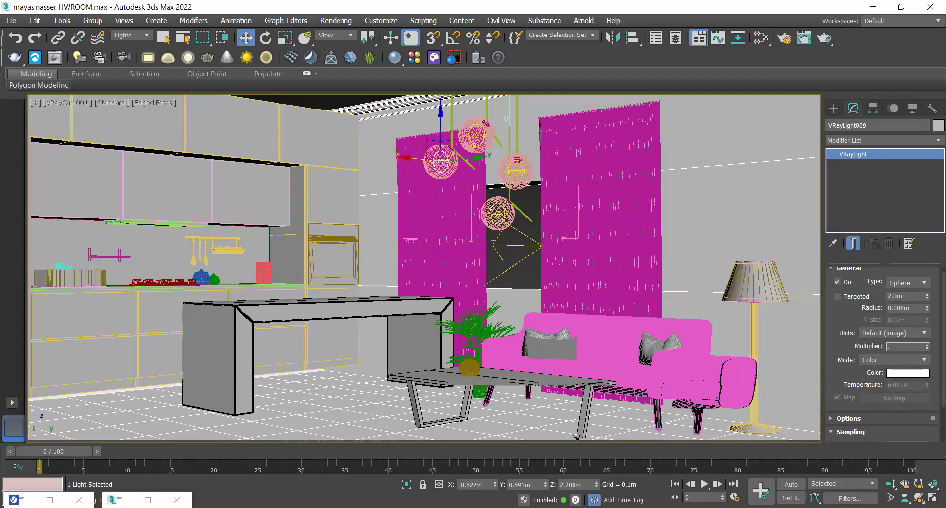
{"action": "left_click", "coordinate": [479, 134]}
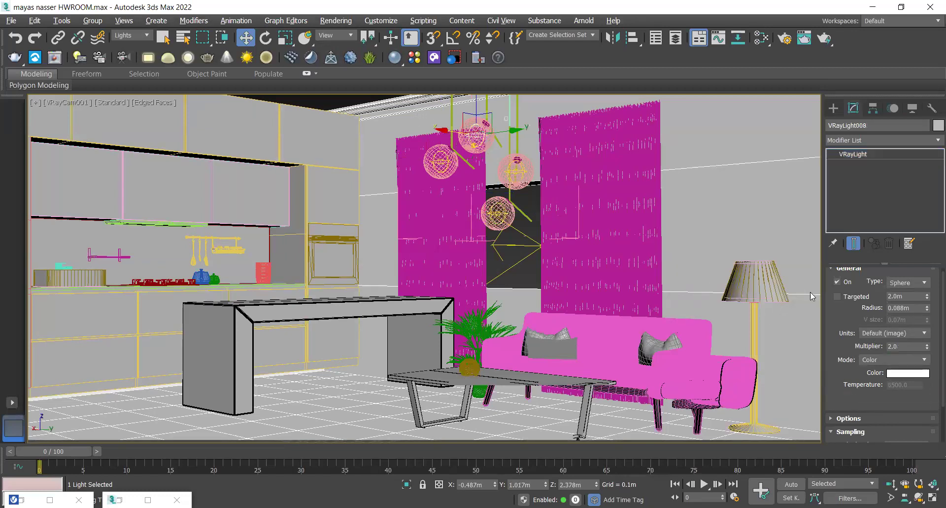
{"action": "double_click", "coordinate": [900, 346]}
{"action": "type", "text": "1"}
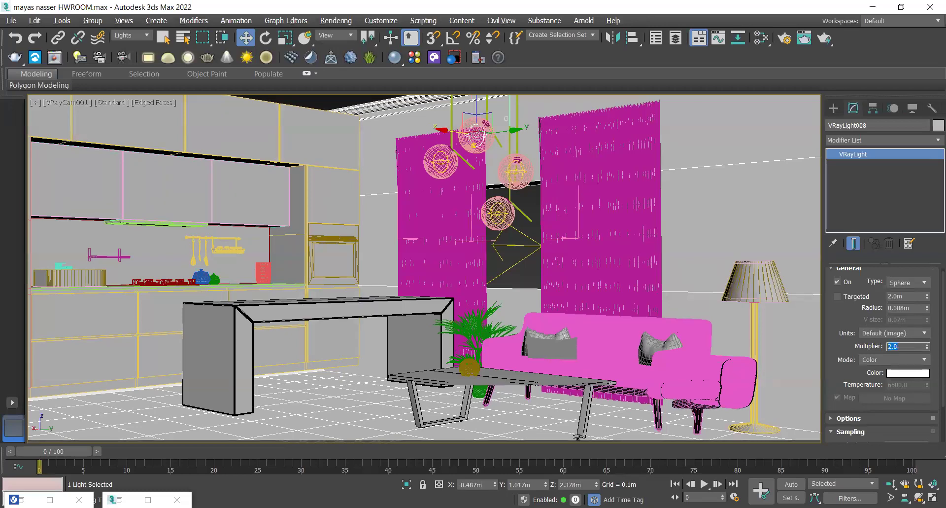
{"action": "left_click", "coordinate": [519, 171]}
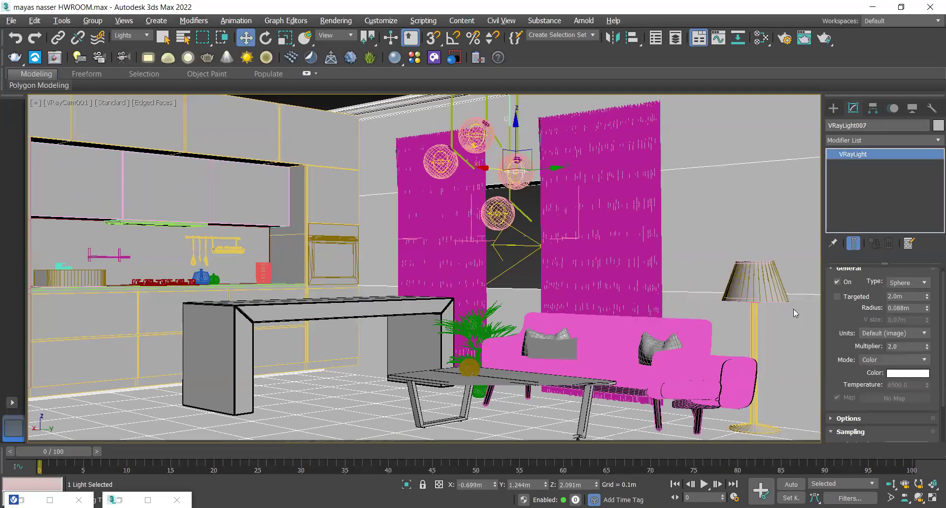
{"action": "double_click", "coordinate": [904, 346]}
{"action": "type", "text": "0.1"}
{"action": "key", "text": "Return"}
{"action": "left_click", "coordinate": [473, 148]}
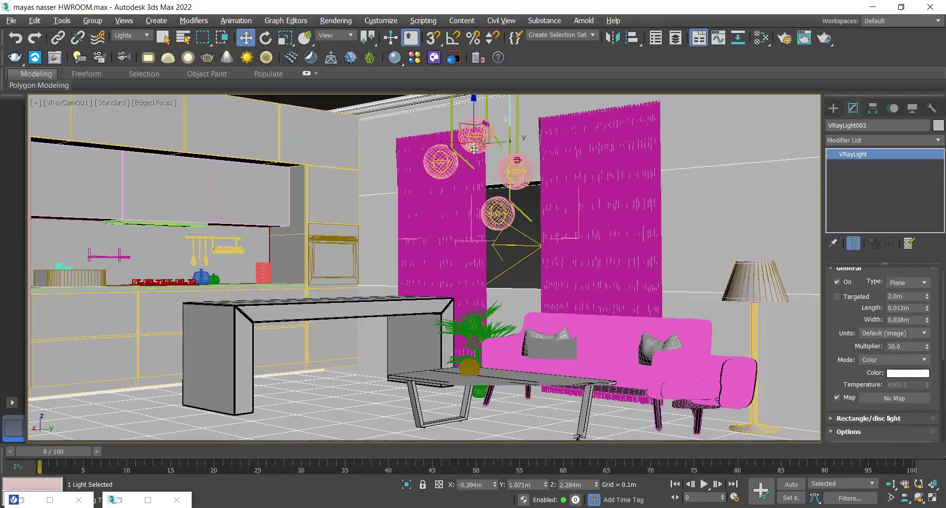
{"action": "left_click", "coordinate": [503, 261]}
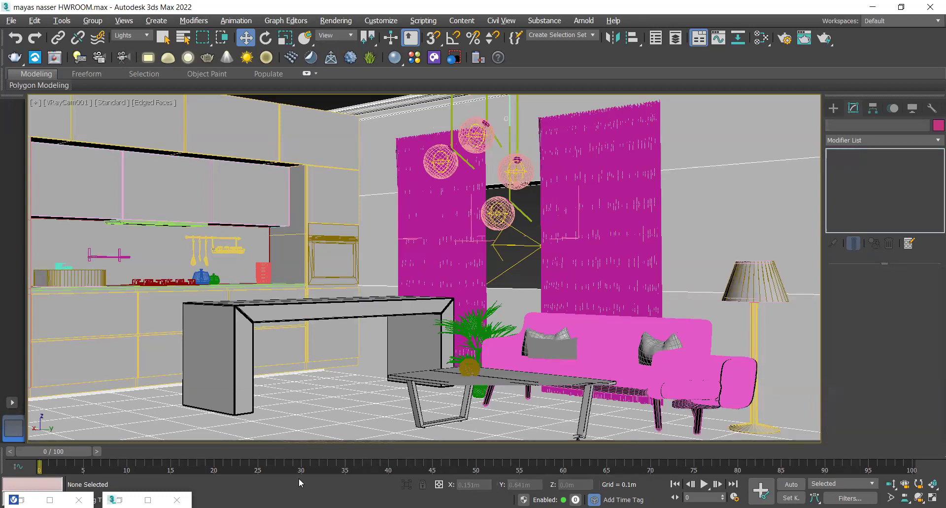
Step: Re-render the pendant region in the V-Ray Frame Buffer with the dimmed globe lights
{"action": "key", "text": "alt+Tab"}
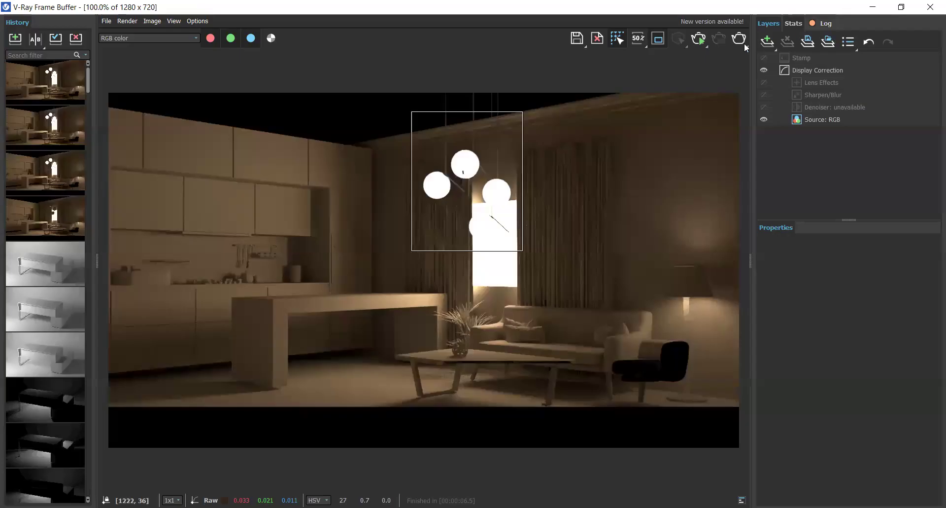
{"action": "left_click", "coordinate": [740, 40]}
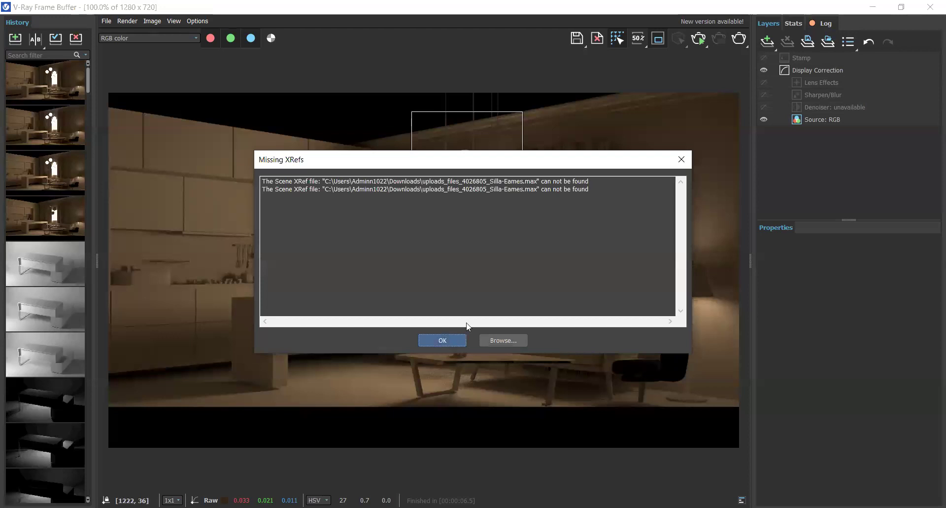
{"action": "key", "text": "Return"}
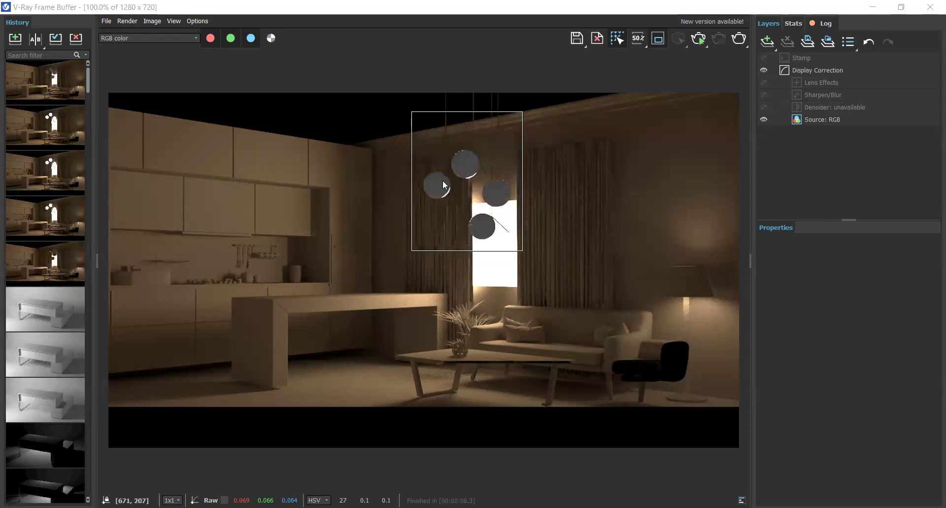
Step: Inspect the dimmed pendant globes up close and compare them with the previous, brighter render from the history
{"action": "scroll", "coordinate": [442, 178], "scroll_direction": "up", "scroll_amount": 2}
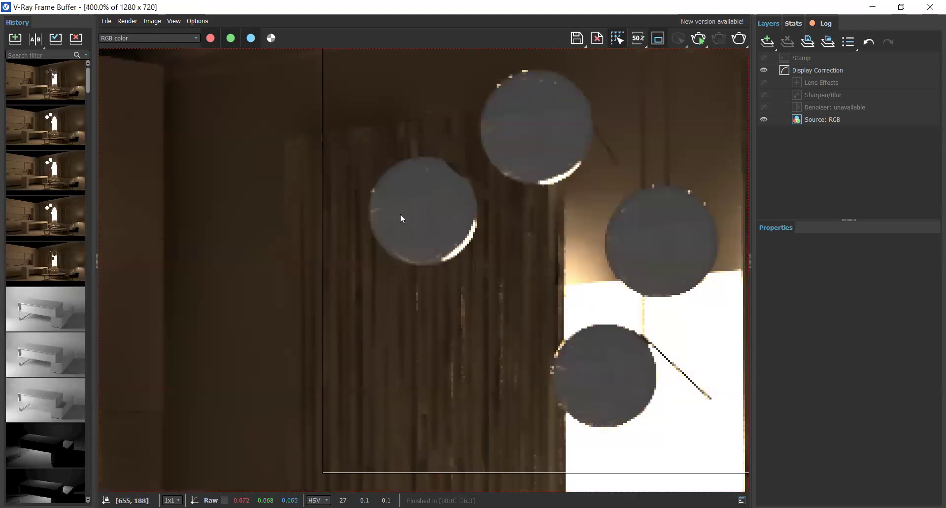
{"action": "scroll", "coordinate": [360, 211], "scroll_direction": "down", "scroll_amount": 2}
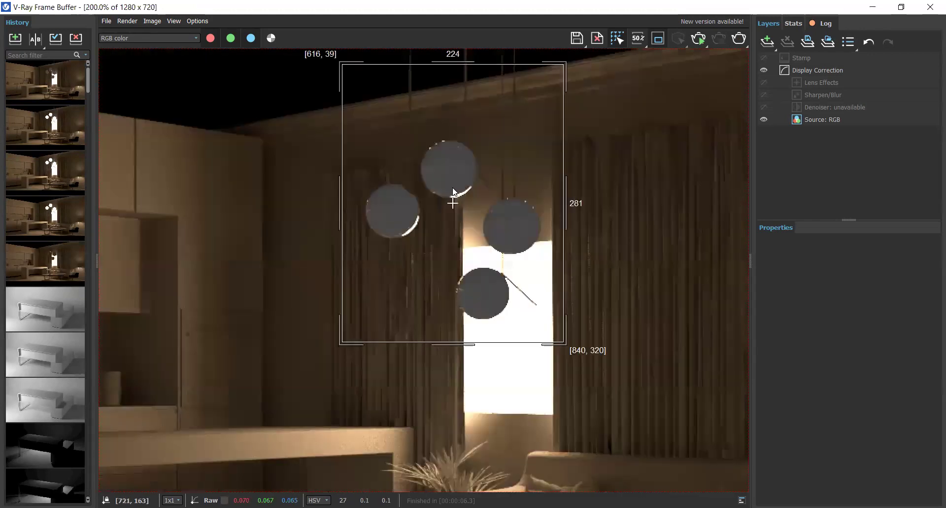
{"action": "scroll", "coordinate": [454, 167], "scroll_direction": "up", "scroll_amount": 2}
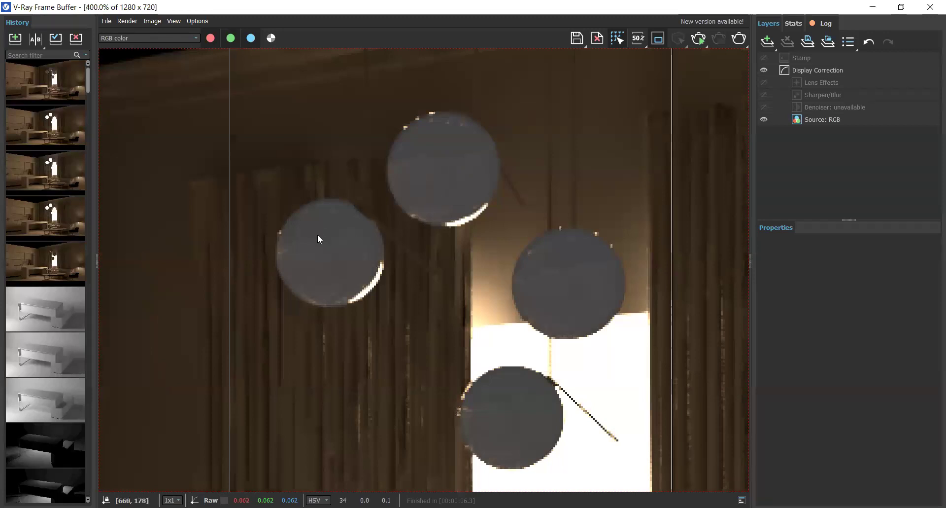
{"action": "double_click", "coordinate": [40, 119]}
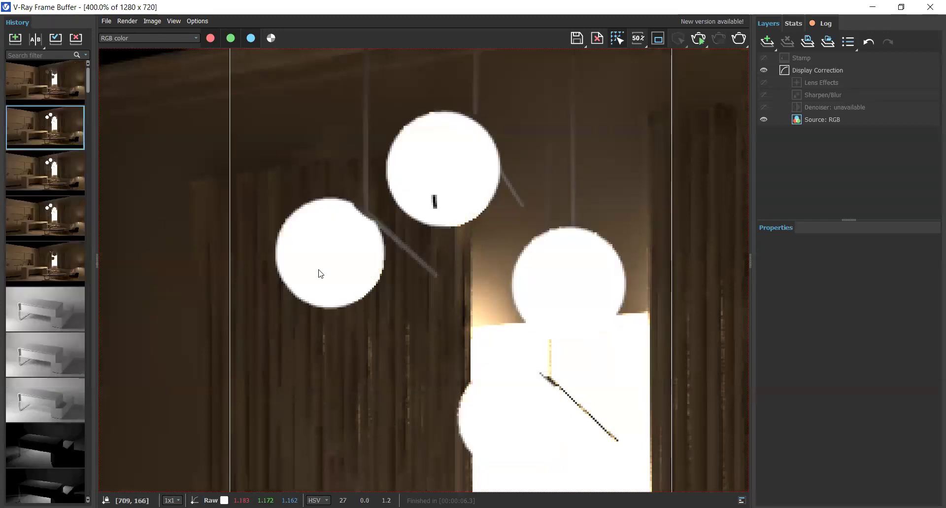
{"action": "double_click", "coordinate": [26, 99]}
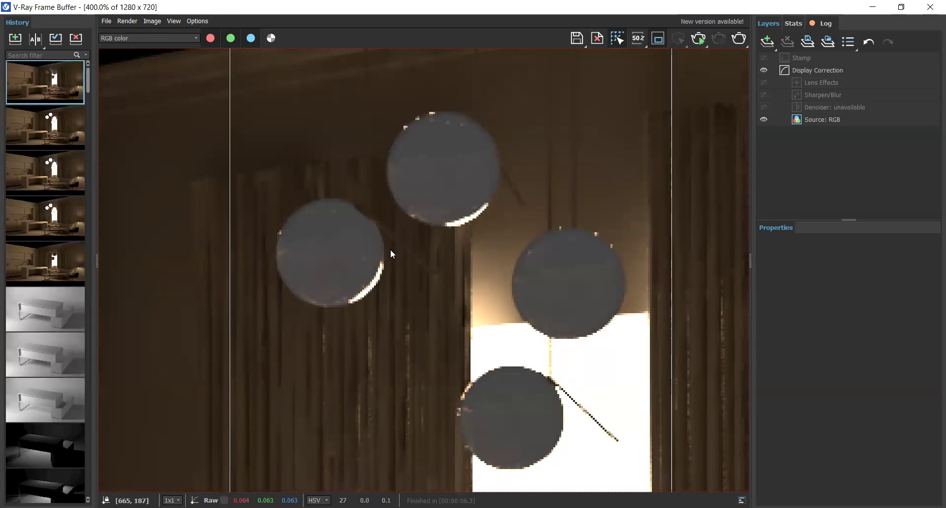
{"action": "scroll", "coordinate": [413, 237], "scroll_direction": "down", "scroll_amount": 2}
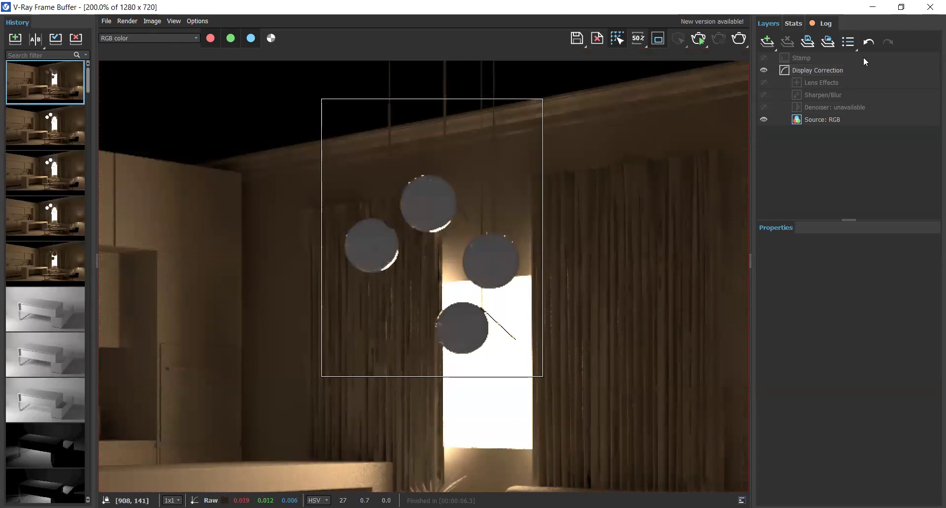
{"action": "scroll", "coordinate": [486, 182], "scroll_direction": "down", "scroll_amount": 2}
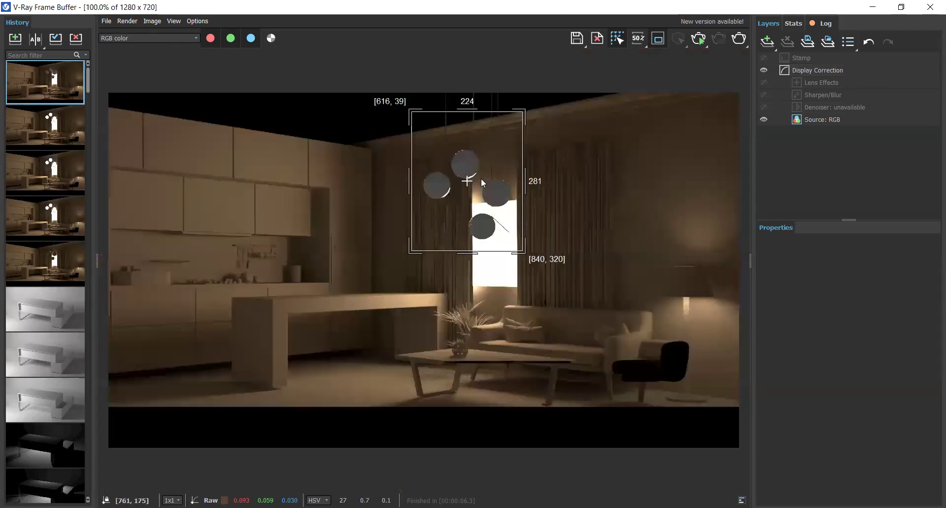
{"action": "left_click", "coordinate": [868, 6]}
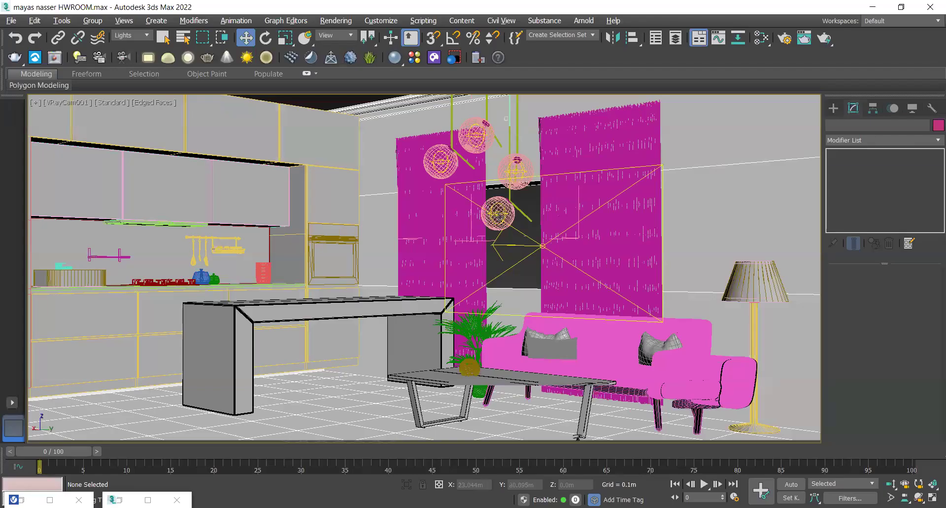
Step: Set the multiplier of the sphere lights in the lowest and rightmost pendant globes to 0.5
{"action": "left_click", "coordinate": [498, 213]}
{"action": "double_click", "coordinate": [904, 351]}
{"action": "type", "text": "0.5"}
{"action": "key", "text": "Return"}
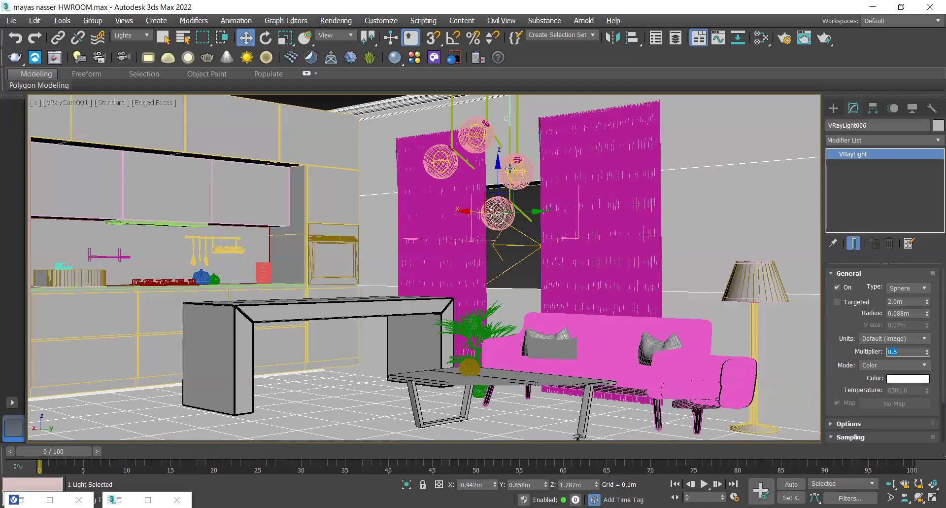
{"action": "left_click", "coordinate": [512, 169]}
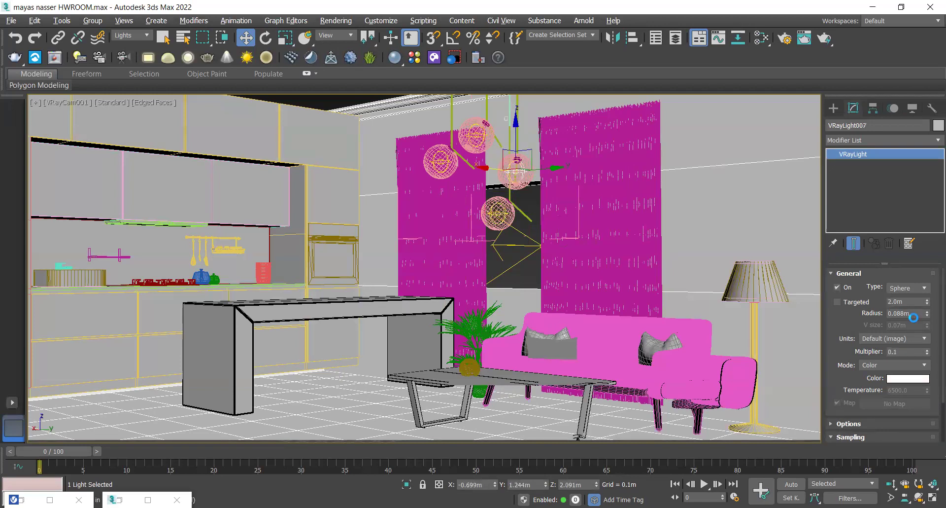
{"action": "double_click", "coordinate": [905, 348]}
{"action": "type", "text": ".5"}
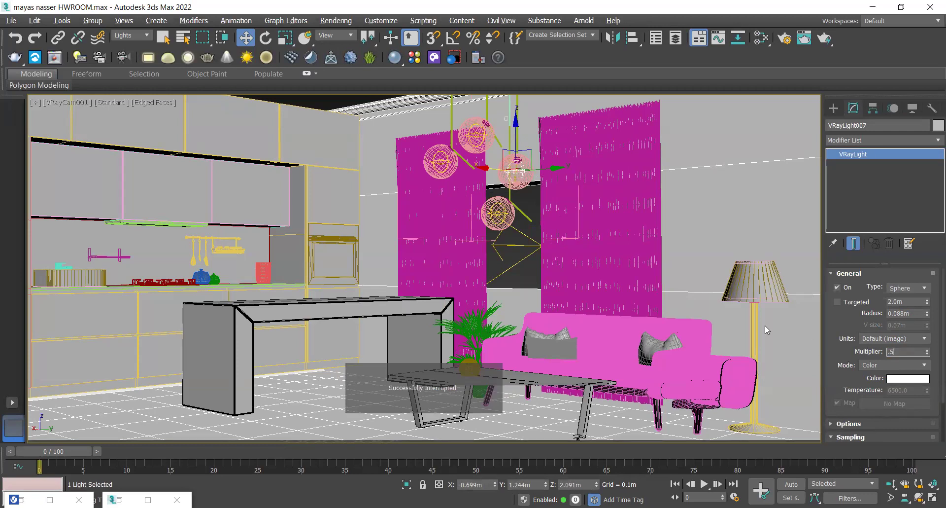
Step: Set the multiplier of the sphere lights in the uppermost and leftmost pendant globes to 0.5
{"action": "left_click", "coordinate": [476, 132]}
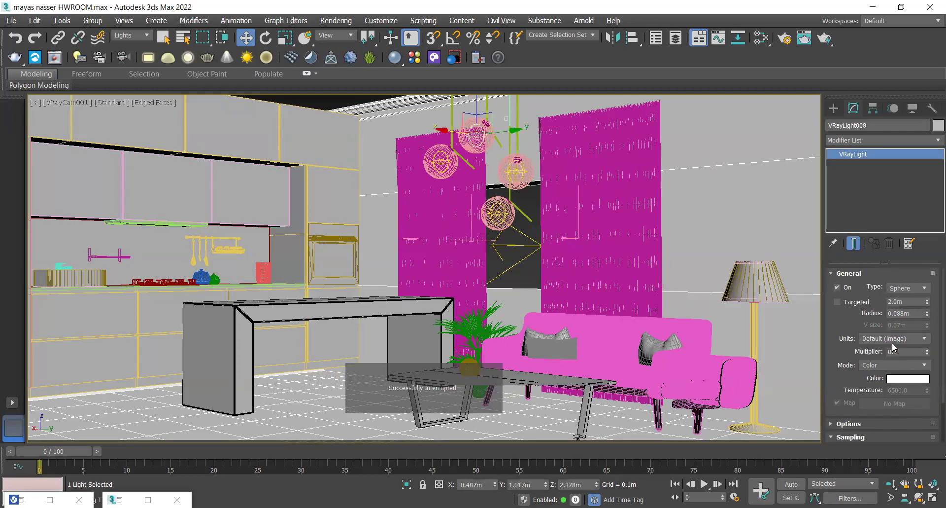
{"action": "double_click", "coordinate": [889, 351]}
{"action": "type", "text": ".5"}
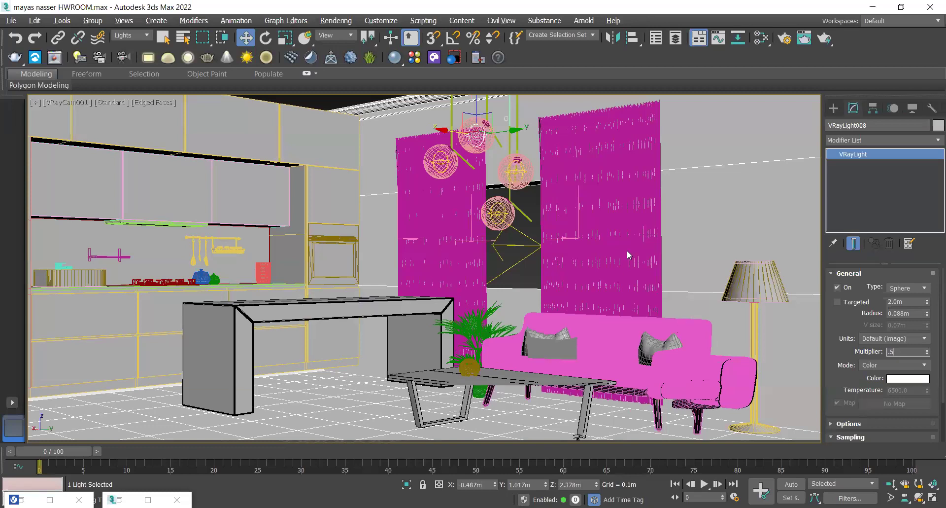
{"action": "left_click", "coordinate": [439, 158]}
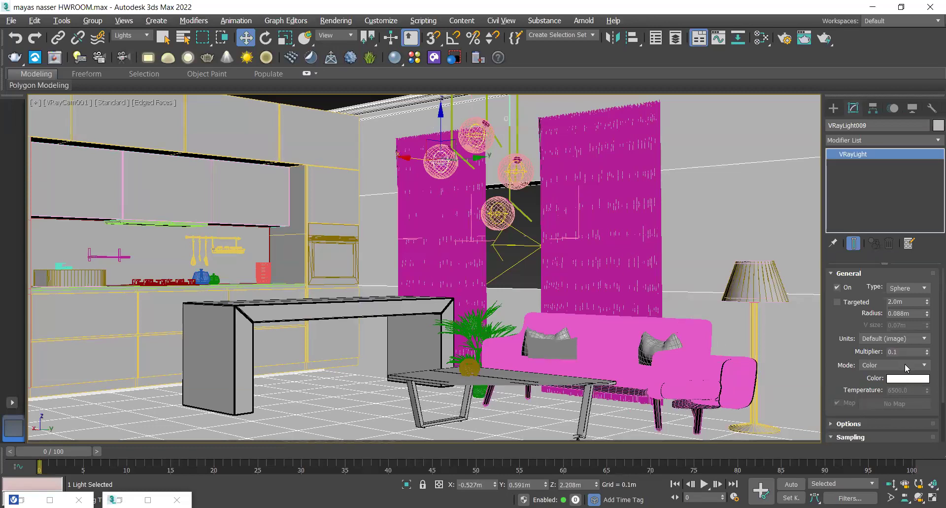
{"action": "double_click", "coordinate": [898, 350]}
{"action": "type", "text": ".53"}
{"action": "key", "text": "BackSpace"}
{"action": "key", "text": "Return"}
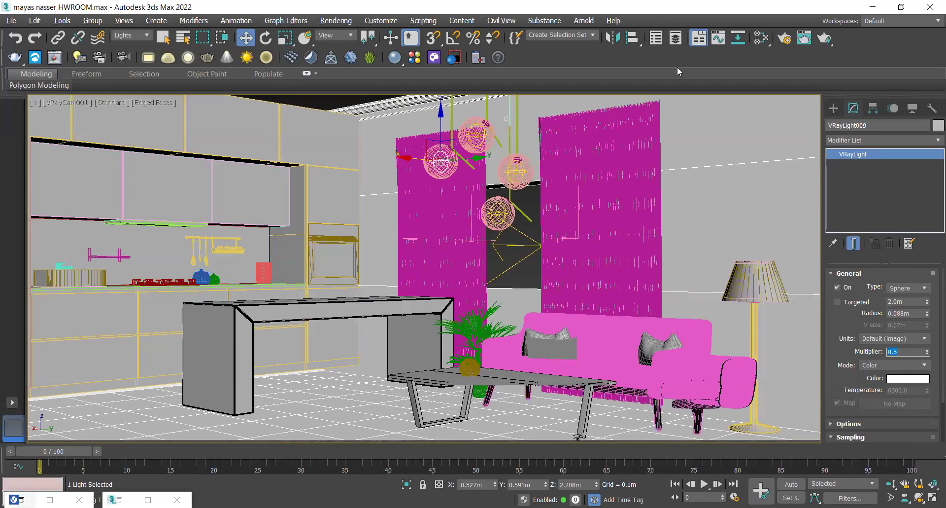
Step: Re-render the pendant region to check the globe lights, dismissing the missing XRefs notice, and close the frame buffer
{"action": "key", "text": "shift+q"}
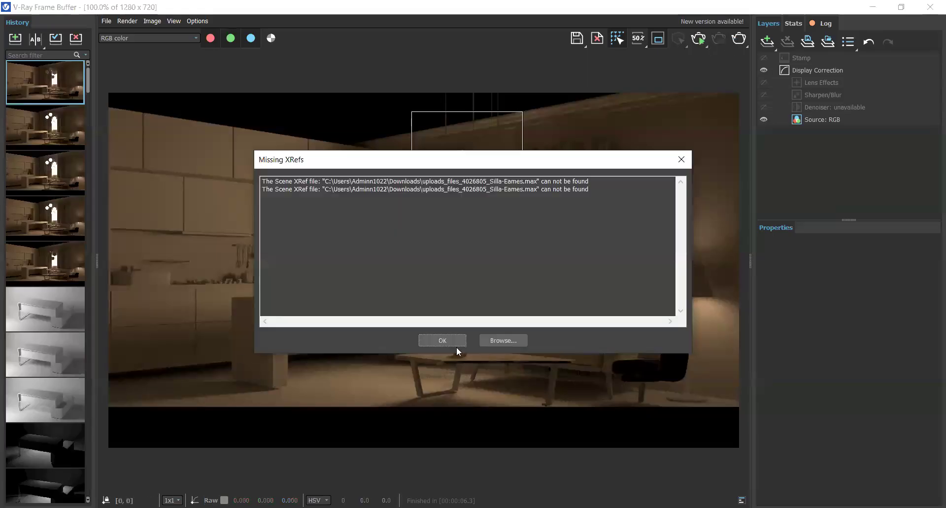
{"action": "left_click", "coordinate": [443, 341]}
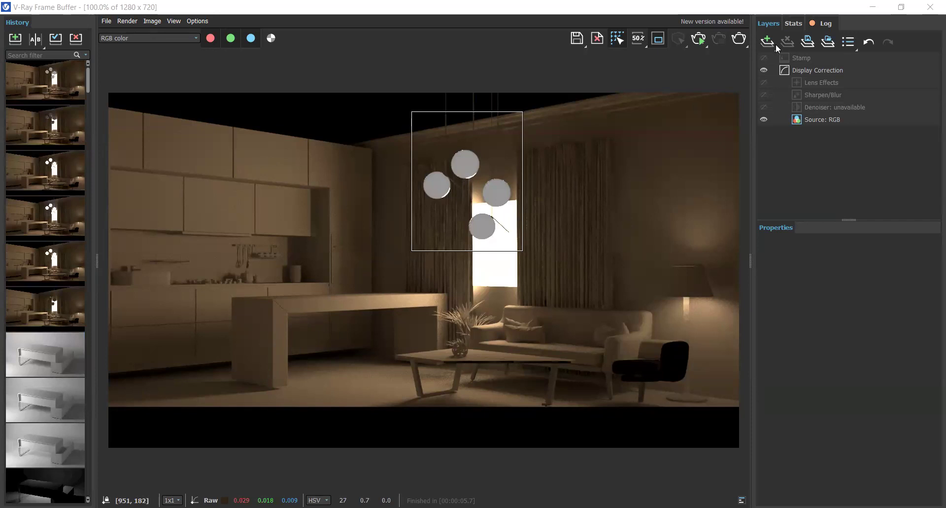
{"action": "left_click", "coordinate": [901, 7]}
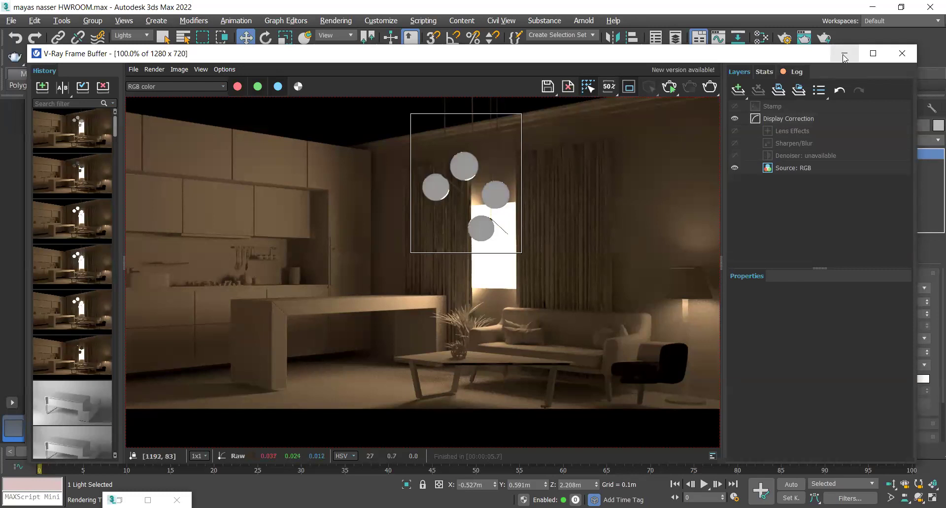
{"action": "left_click", "coordinate": [903, 53]}
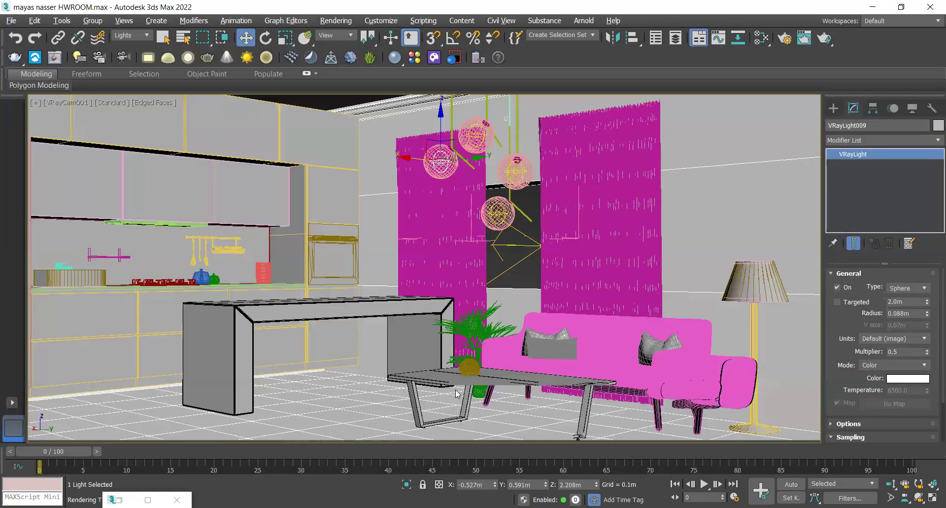